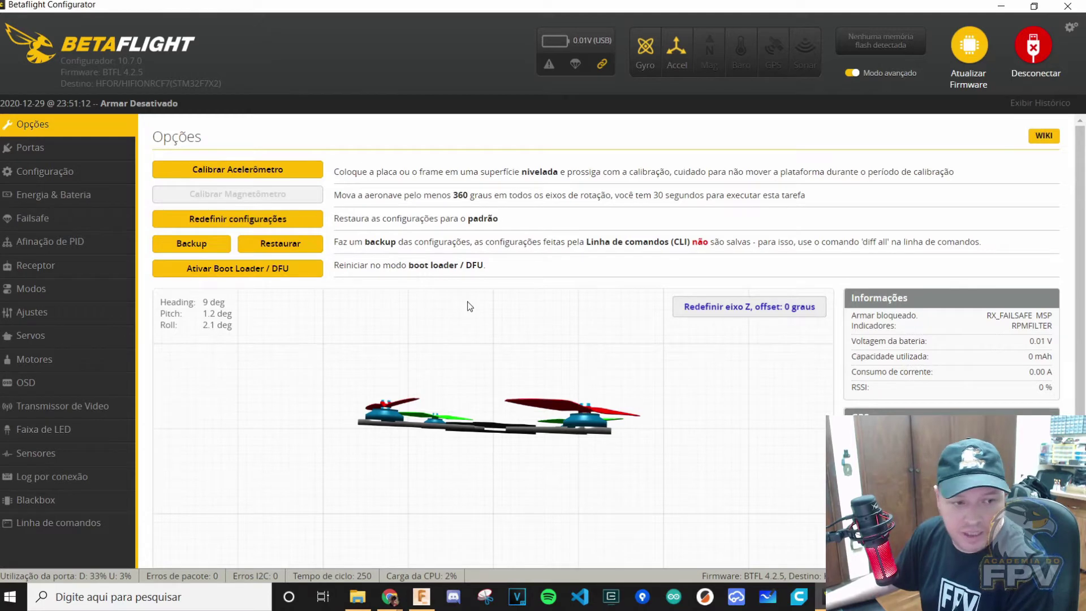
Step: Open the PID tuning page and look over the PID profile settings
left_click(79, 242)
scroll(484, 356, "down", 2)
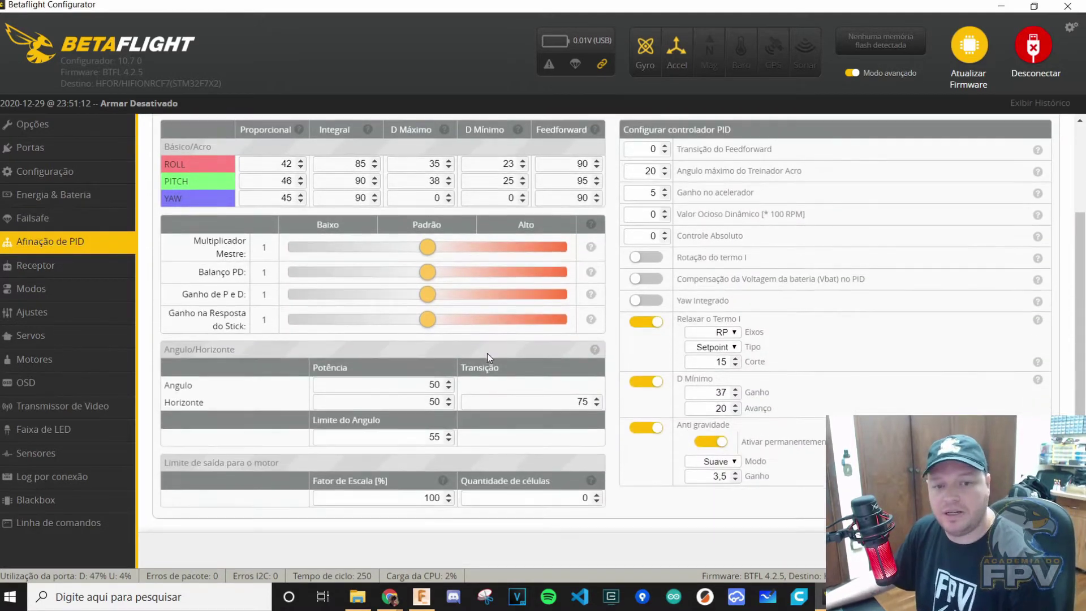
scroll(490, 345, "up", 2)
Step: Switch through PID profiles Perfil 2 and Perfil 3, and return to Perfil 1
left_click(191, 188)
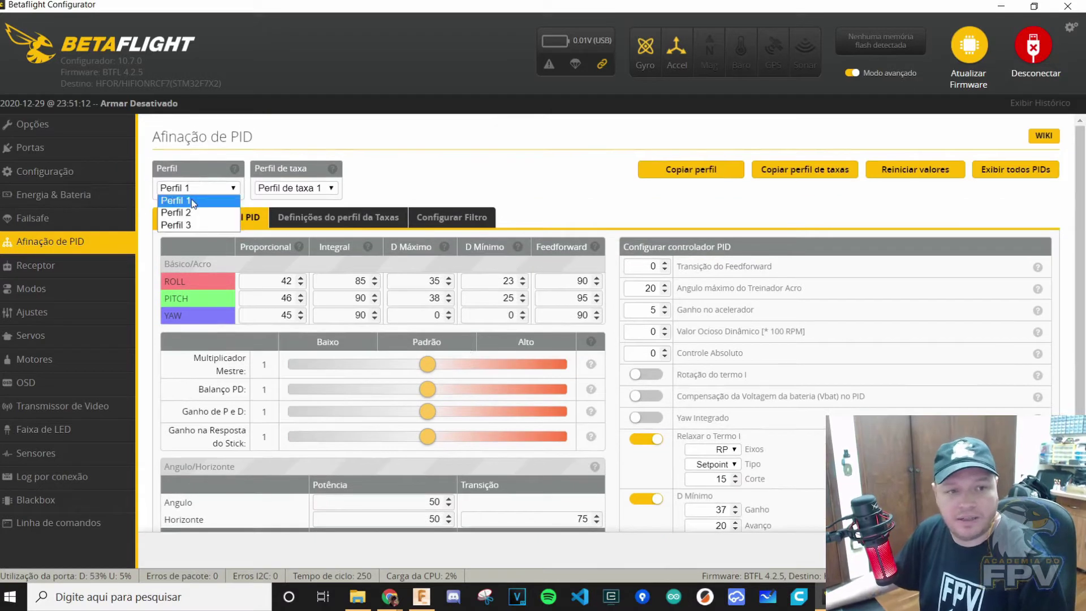
left_click(192, 213)
left_click(197, 188)
left_click(198, 229)
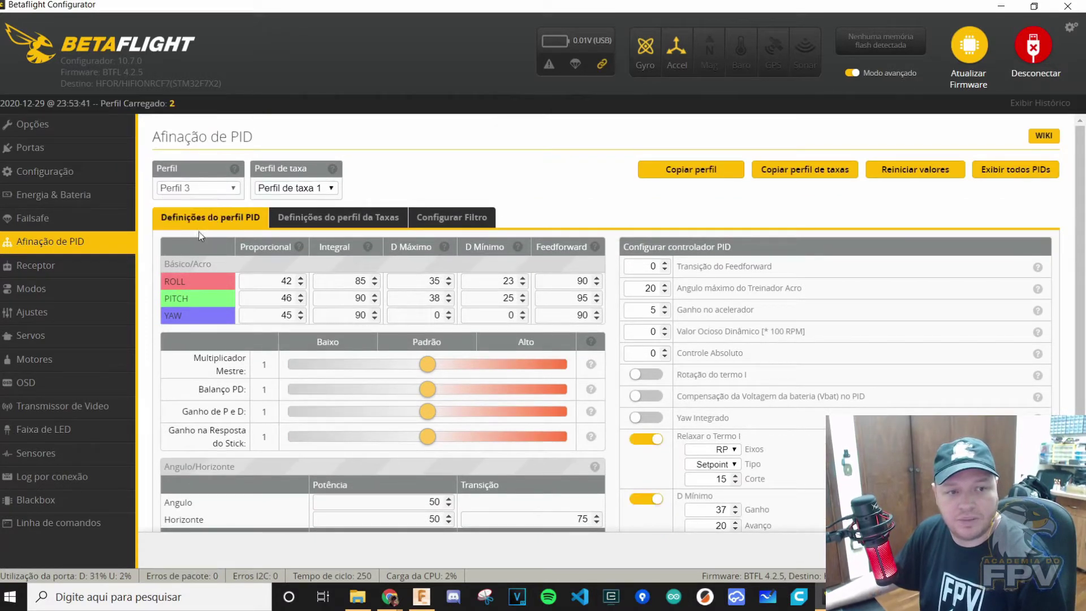
left_click(198, 188)
left_click(192, 202)
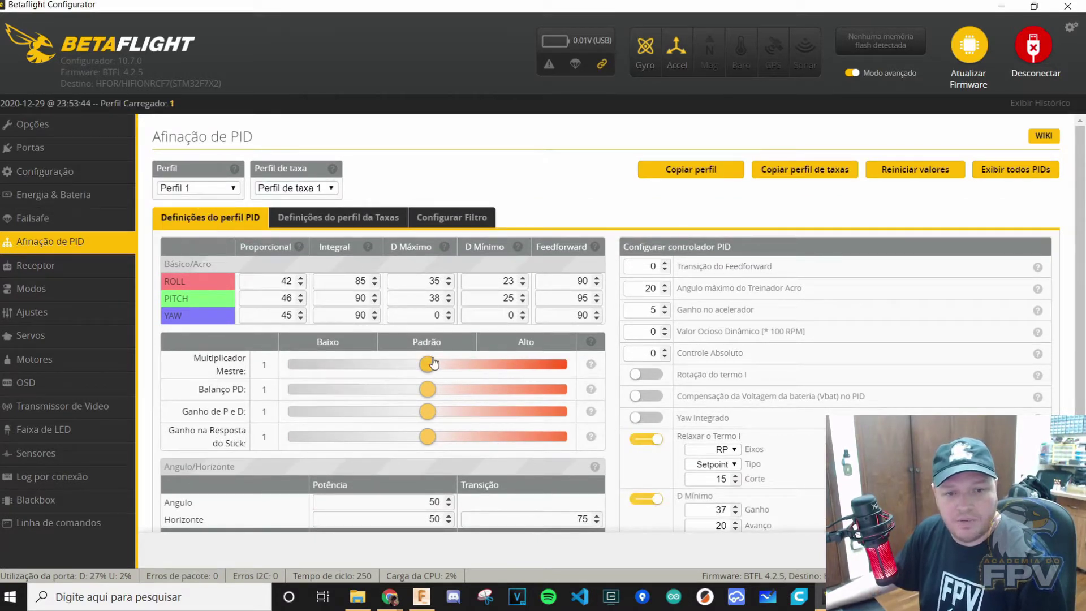
scroll(714, 367, "down", 2)
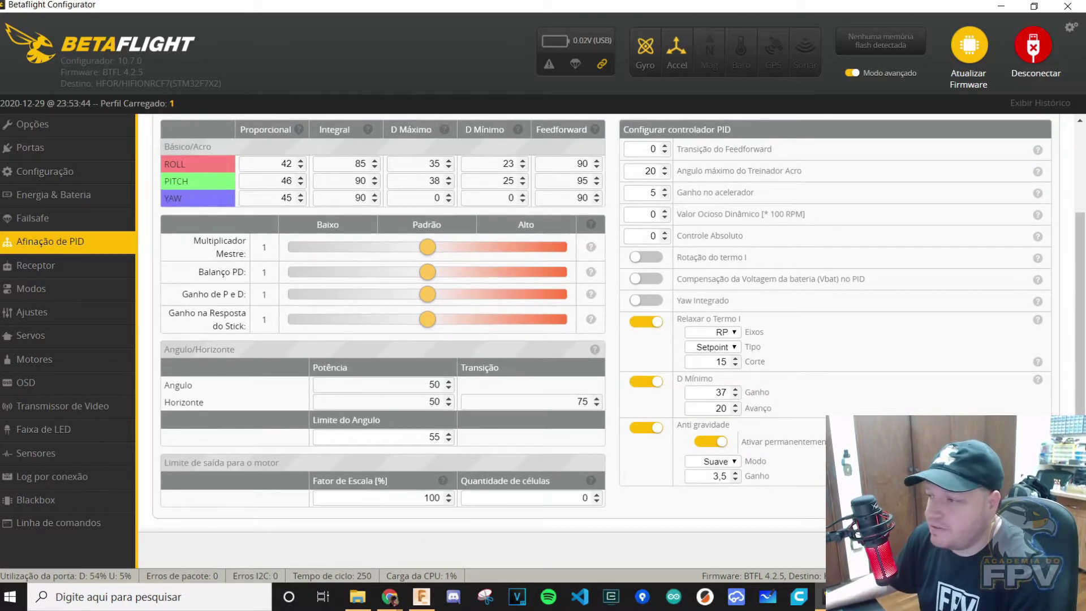
Step: Switch to the Chrome window with the Betaflight 4.2 Tuning Notes wiki page and maximize it
left_click(389, 596)
left_click_drag(792, 116, 594, 51)
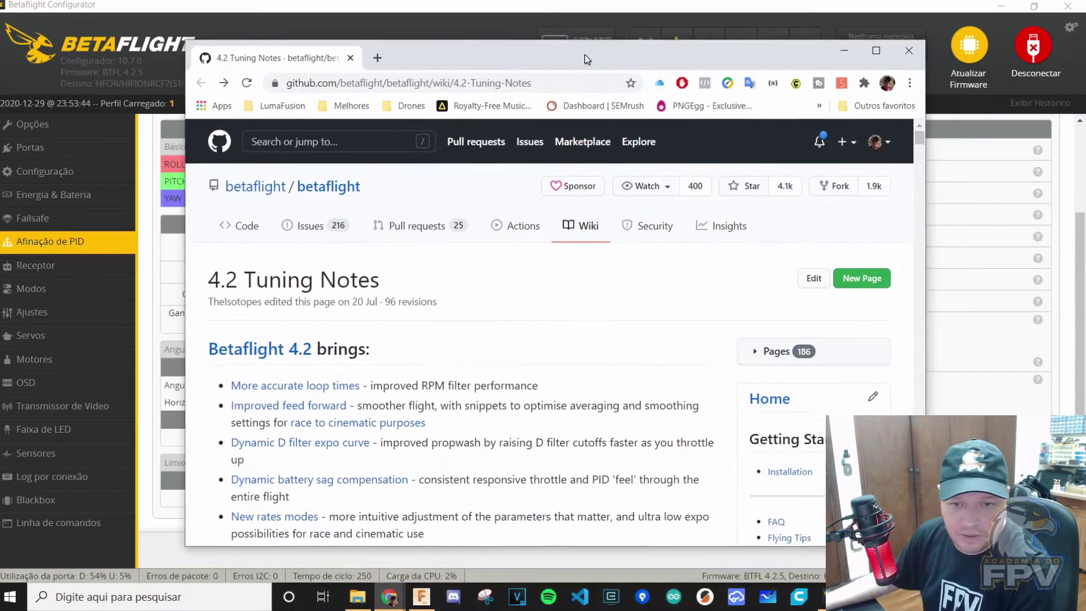
double_click(594, 51)
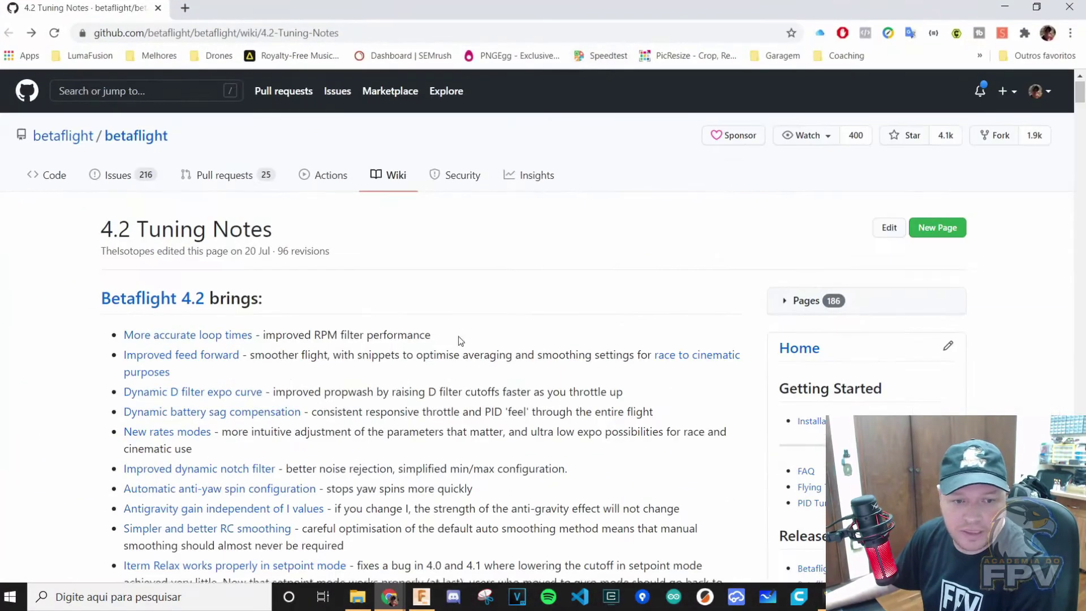
scroll(458, 339, "down", 2)
scroll(440, 296, "up", 2)
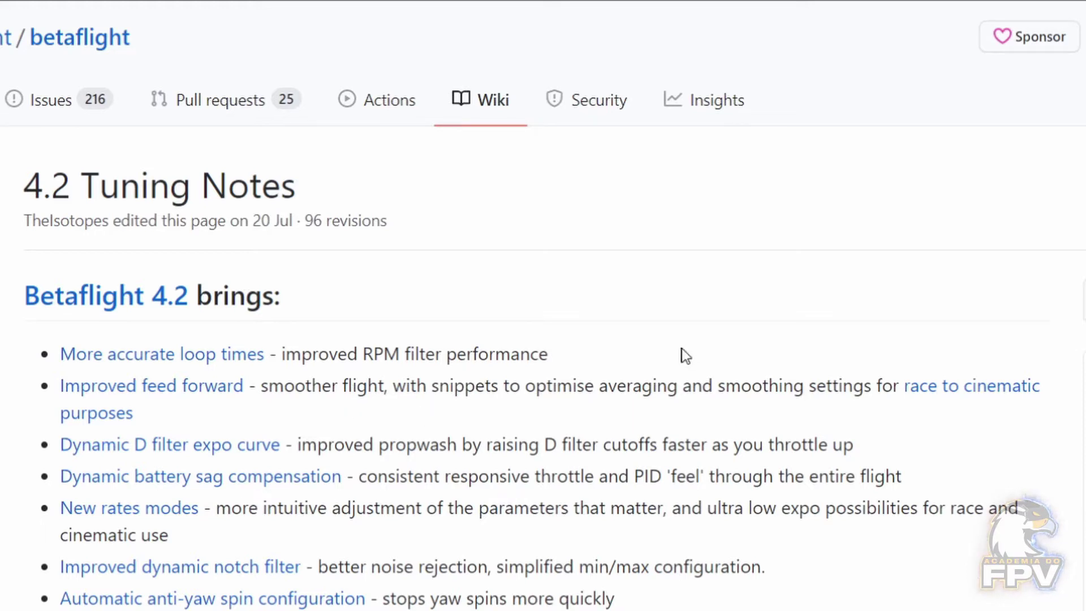
Step: Read the 4.2 Tuning Notes from the feature list down to NOTE 1 on pasting a diff or dump from prior builds
scroll(741, 362, "down", 3)
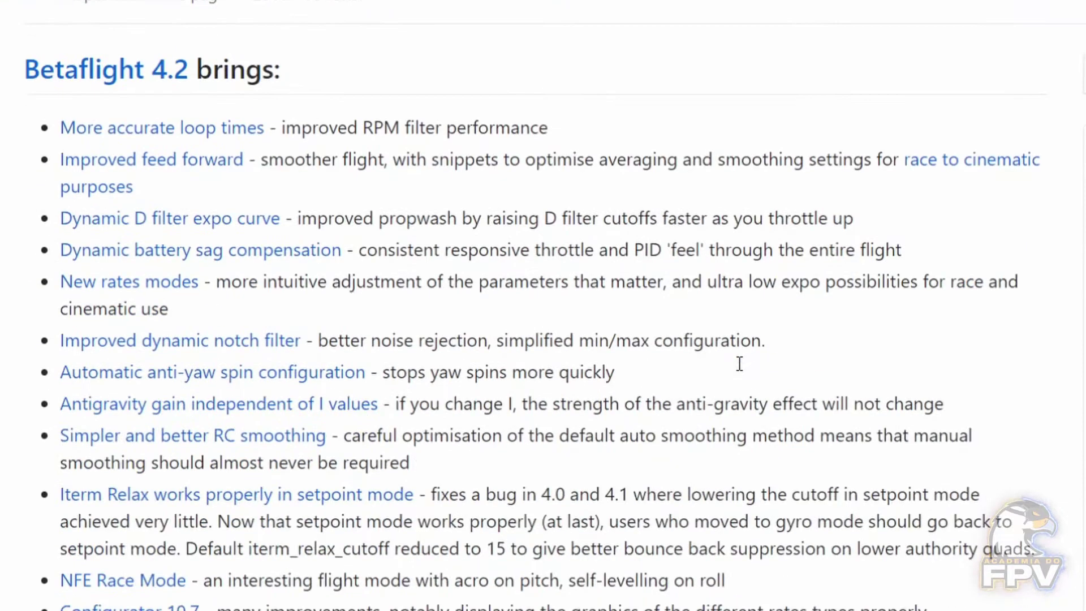
scroll(738, 368, "down", 10)
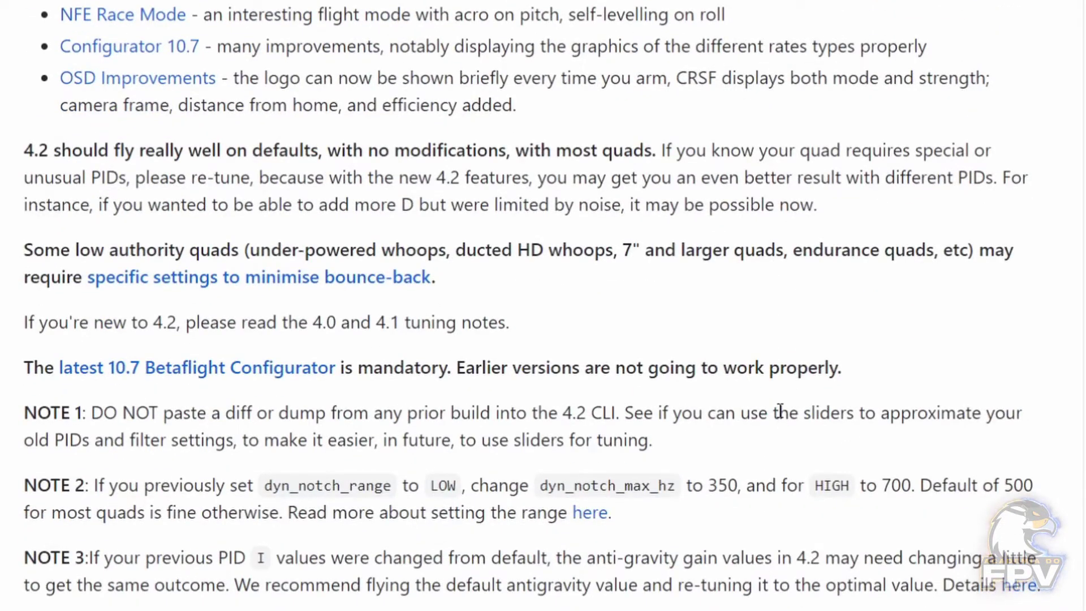
scroll(633, 422, "down", 2)
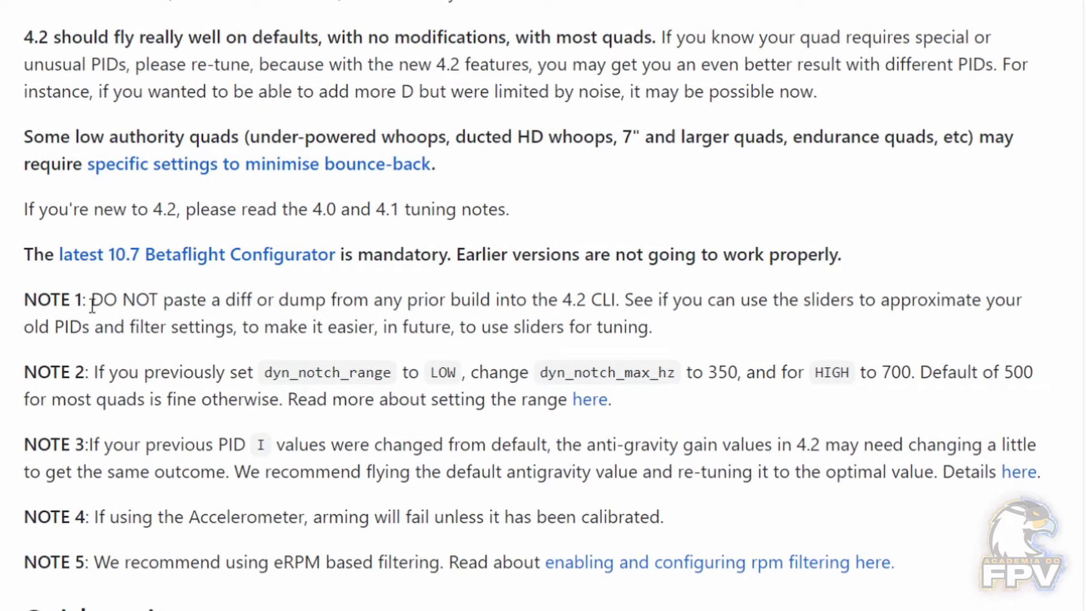
left_click_drag(88, 305, 234, 300)
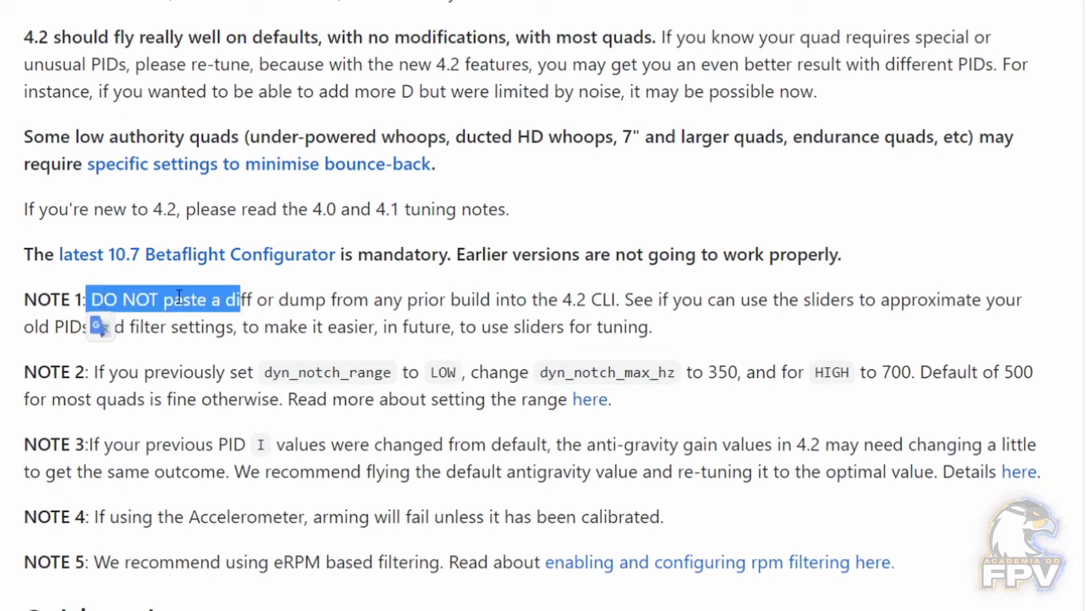
left_click(218, 296)
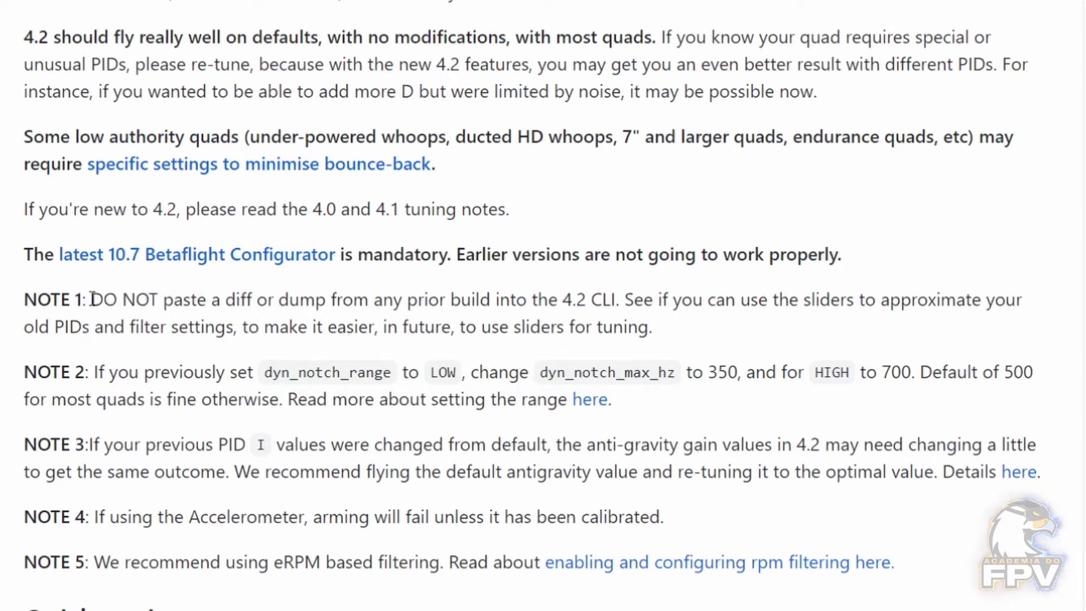
left_click_drag(91, 299, 369, 300)
left_click(371, 301)
Step: Examine NOTE 1's advice on using the sliders to approximate old PIDs and filter settings
left_click_drag(624, 299, 974, 301)
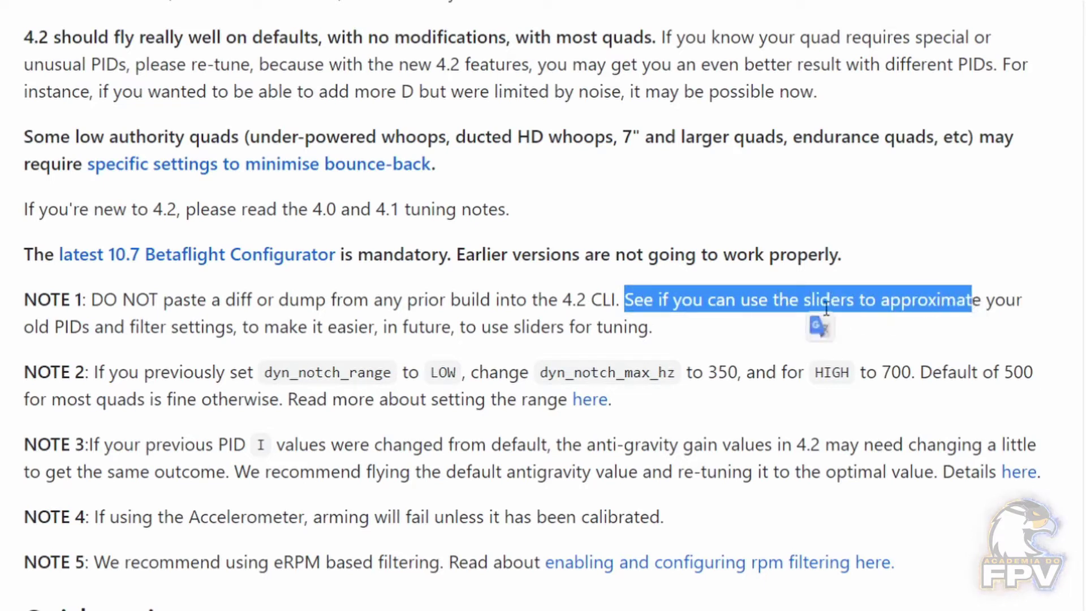
left_click(826, 308)
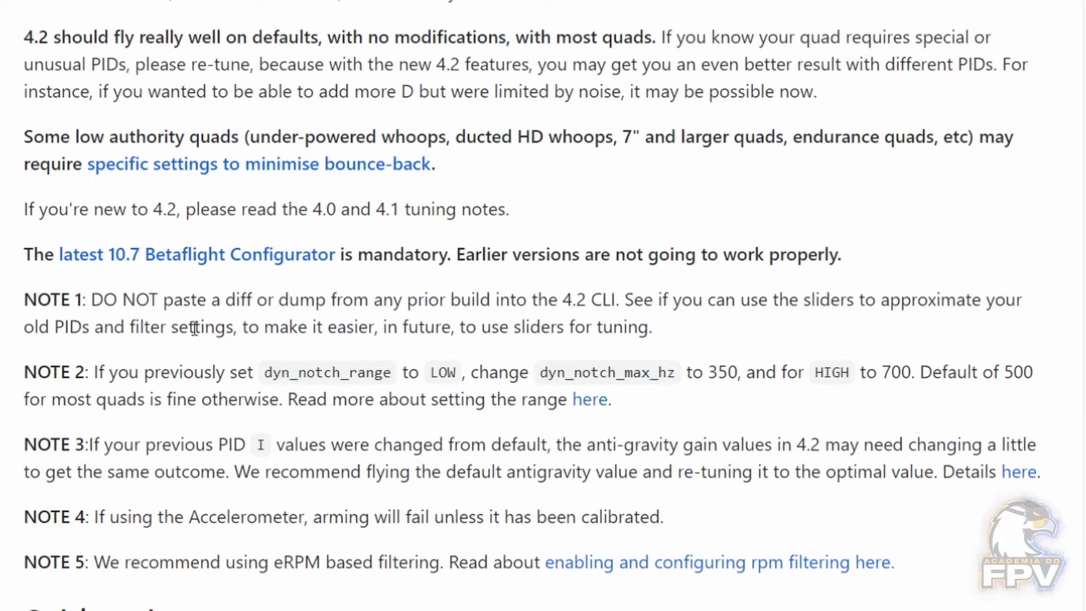
left_click_drag(131, 327, 226, 327)
left_click(311, 330)
left_click_drag(182, 299, 470, 301)
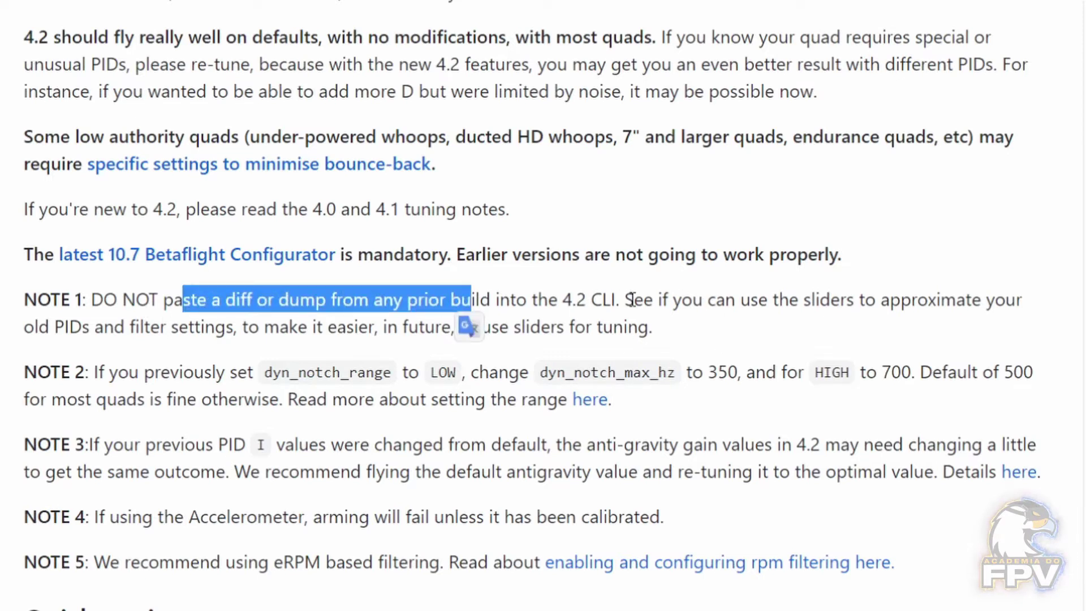
left_click_drag(624, 300, 950, 326)
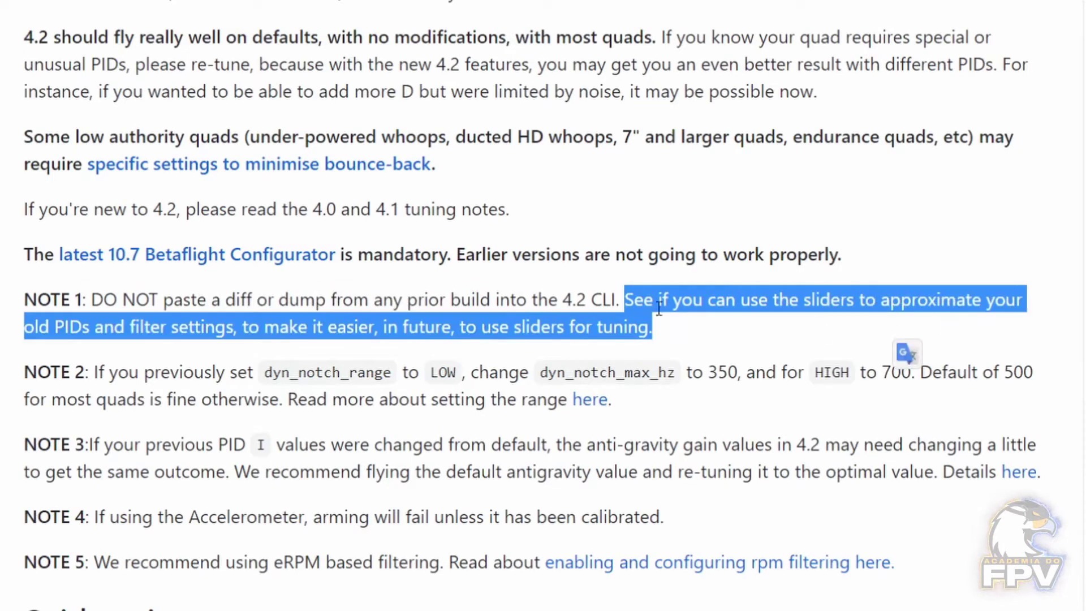
left_click(249, 302)
left_click_drag(32, 324, 163, 325)
left_click(102, 326)
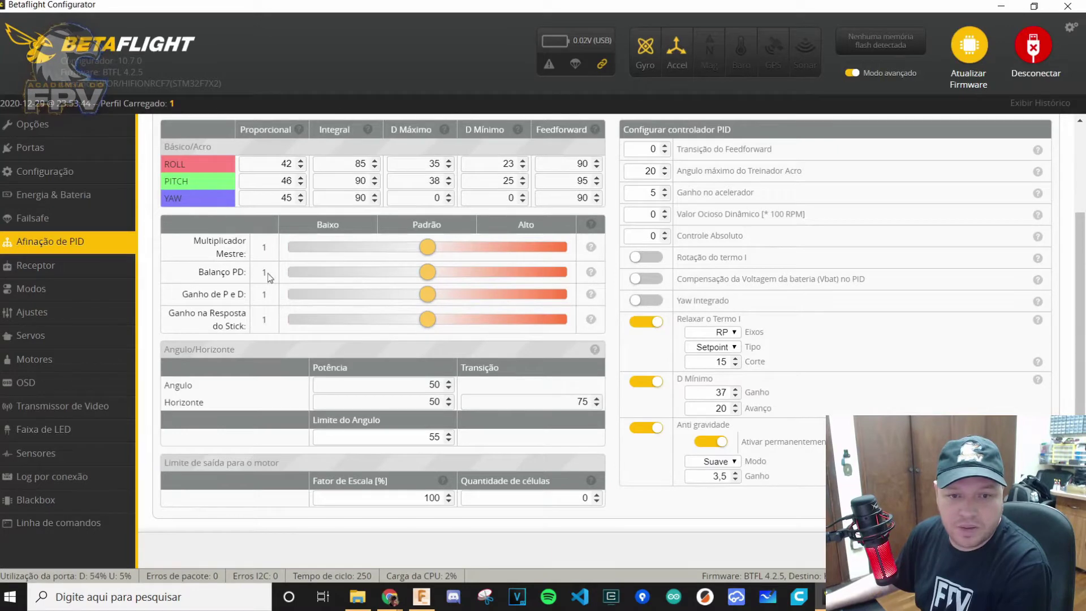
Step: Review the gyro and D-term filter sliders and values in Betaflight Configurator, and return to the PID profile settings
scroll(654, 271, "up", 3)
left_click(459, 215)
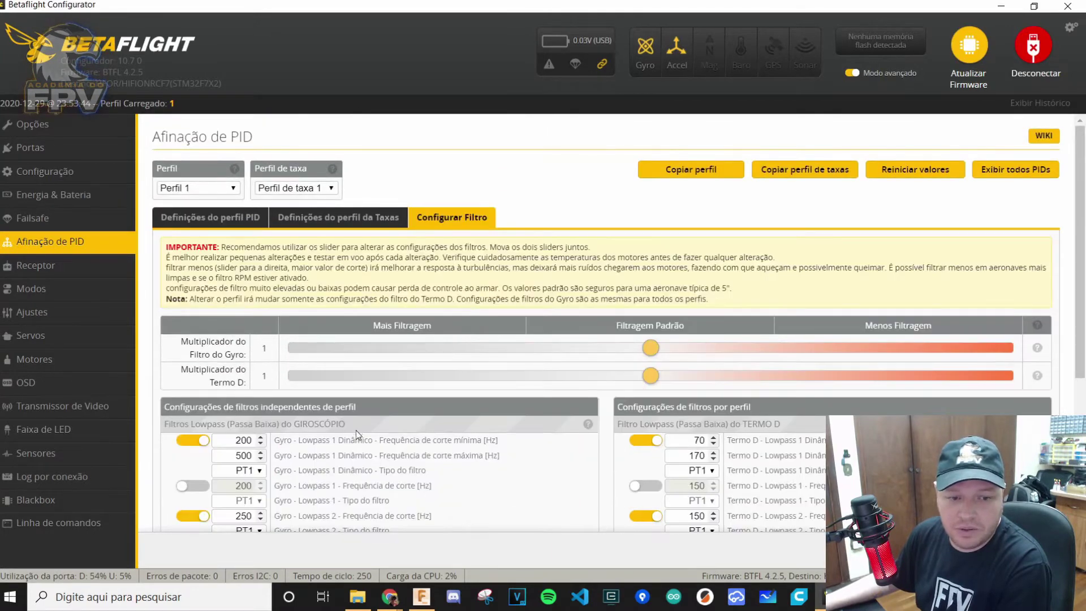
scroll(355, 429, "down", 3)
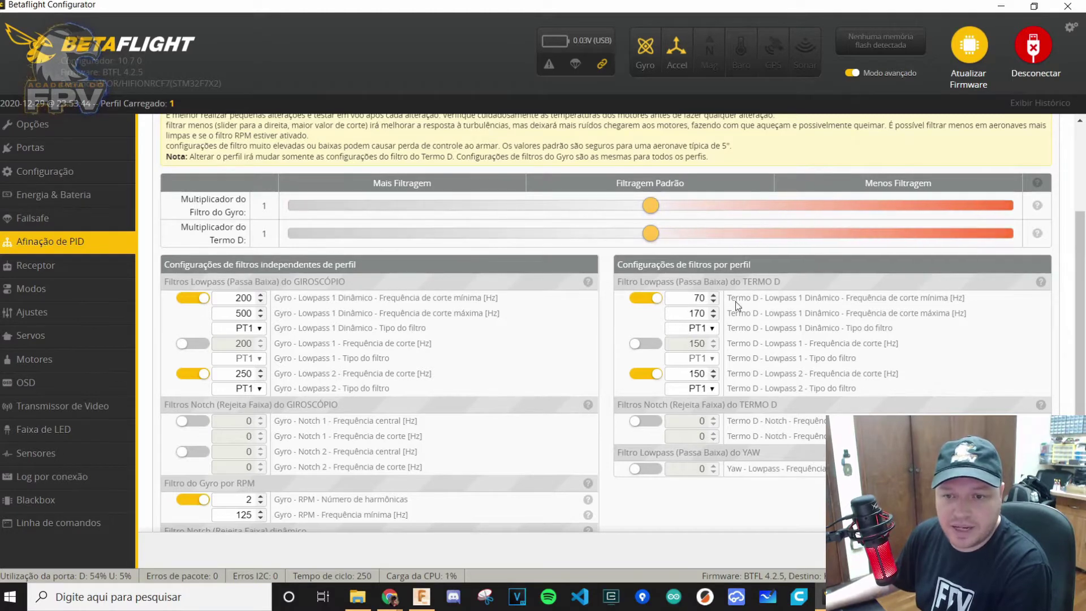
scroll(630, 355, "up", 1)
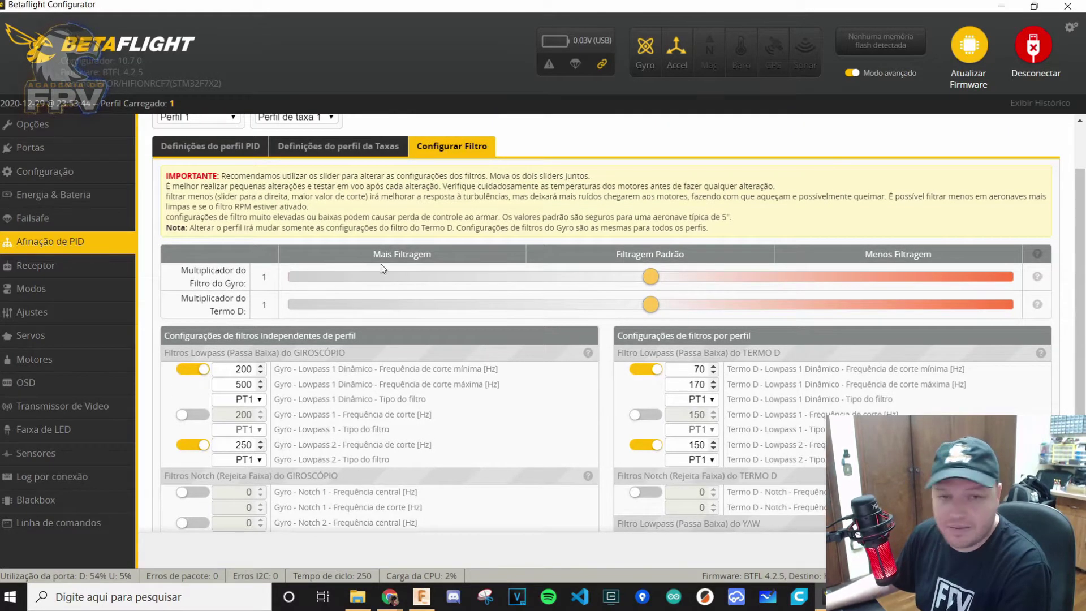
scroll(311, 261, "up", 1)
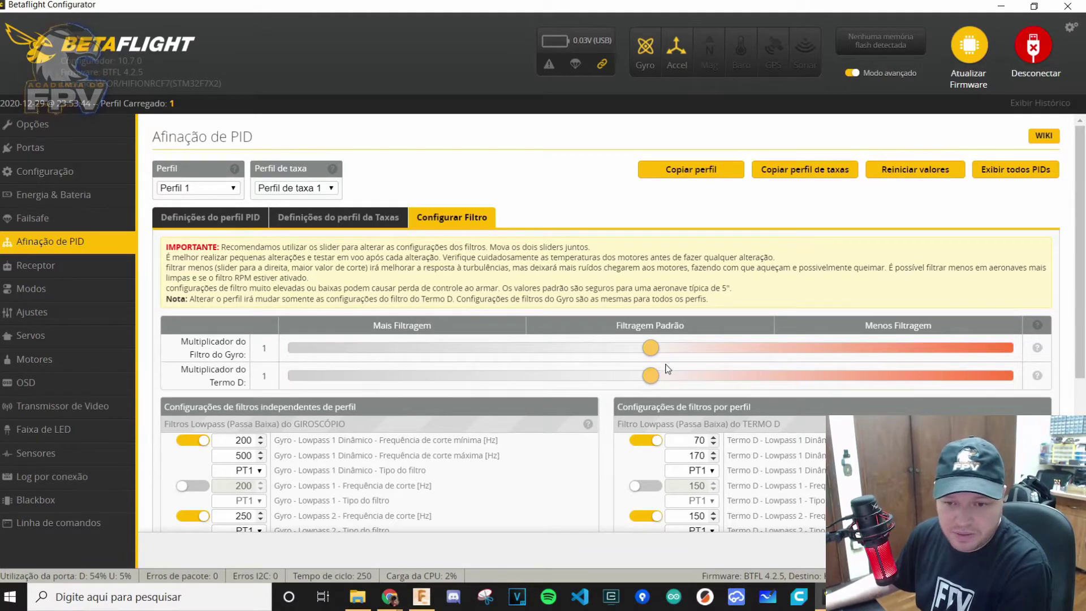
scroll(661, 367, "down", 1)
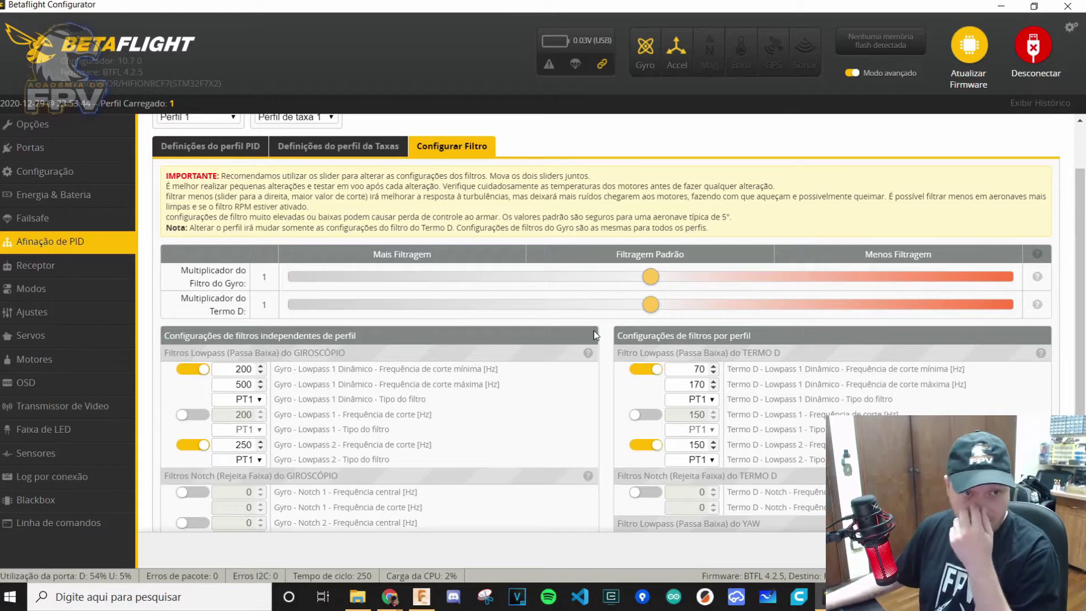
left_click(255, 148)
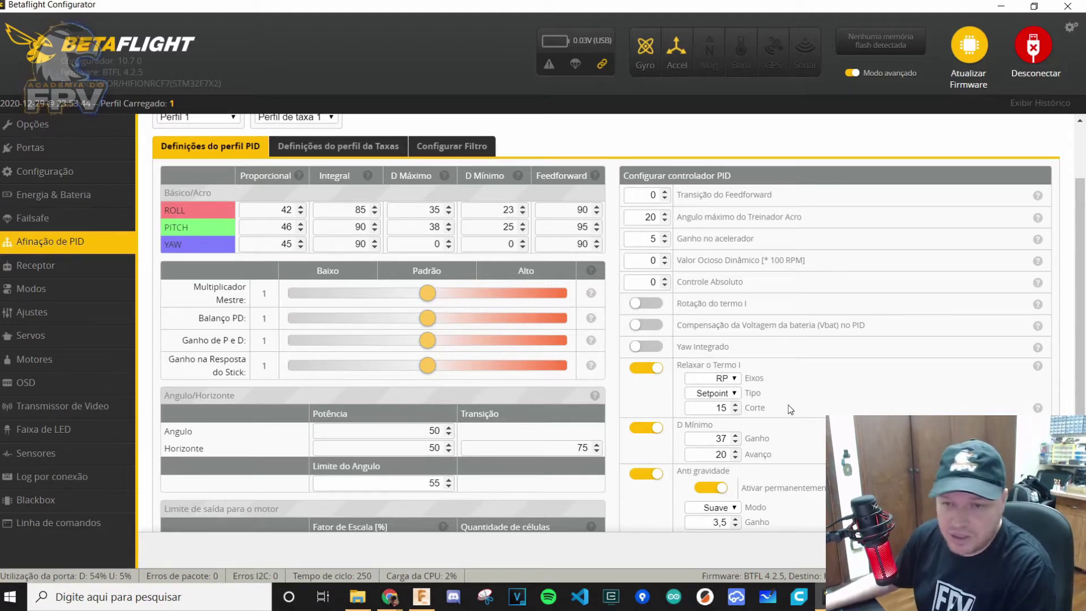
scroll(790, 400, "up", 2)
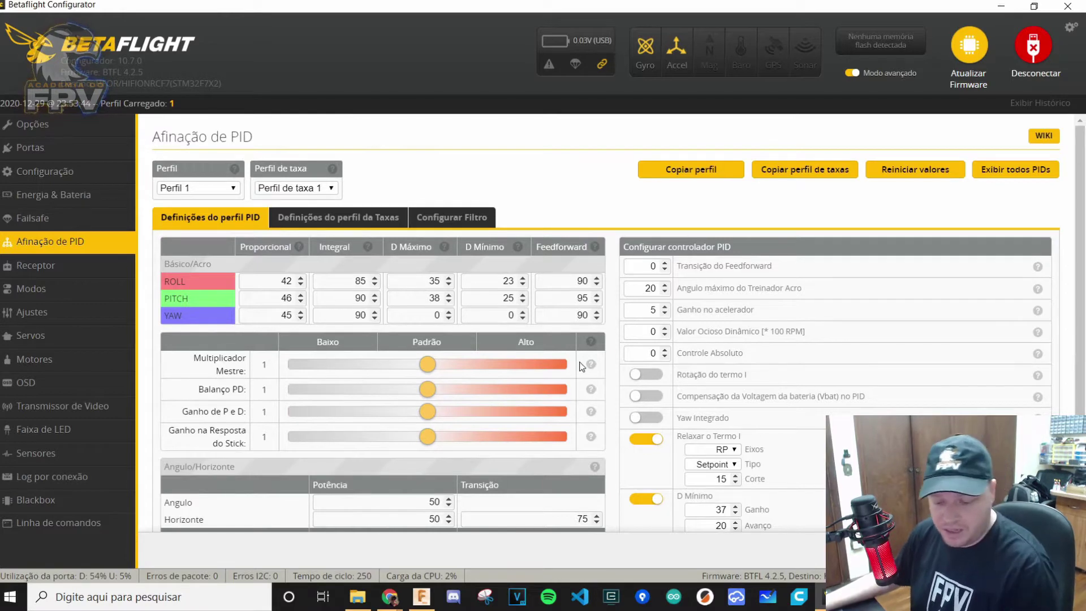
Step: Switch back to the 4.2 Tuning Notes page in Chrome and go to its Quick settings section
key("alt+Tab")
key("alt+Tab")
key("alt+Tab")
key("alt+Tab")
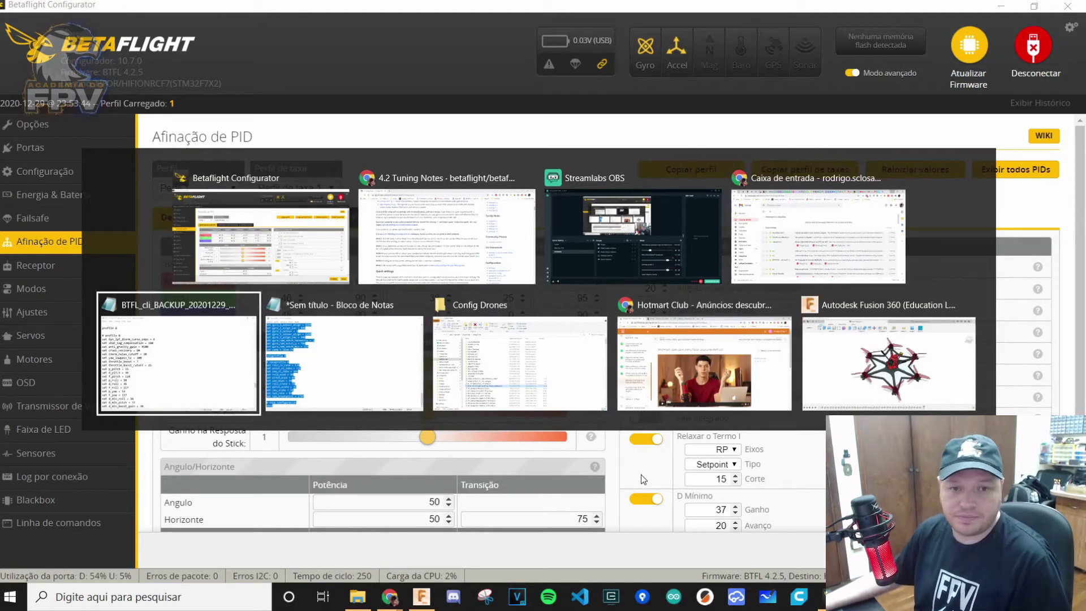
key("alt+Tab")
key("alt+Tab")
key("alt+Tab")
key("alt+Tab")
key("alt+Tab")
key("alt+Tab")
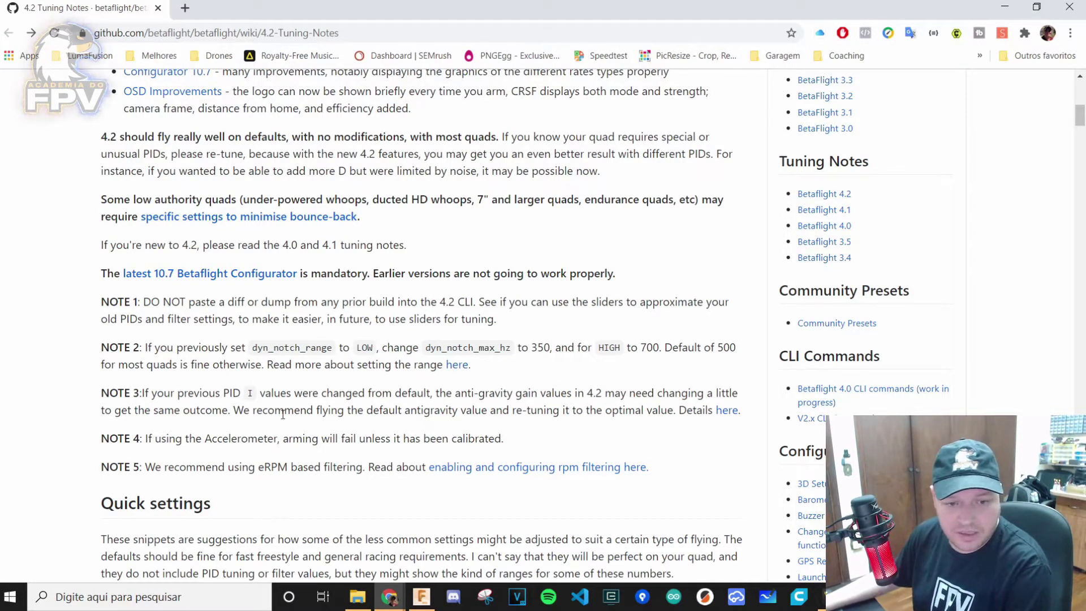
scroll(546, 339, "down", 4)
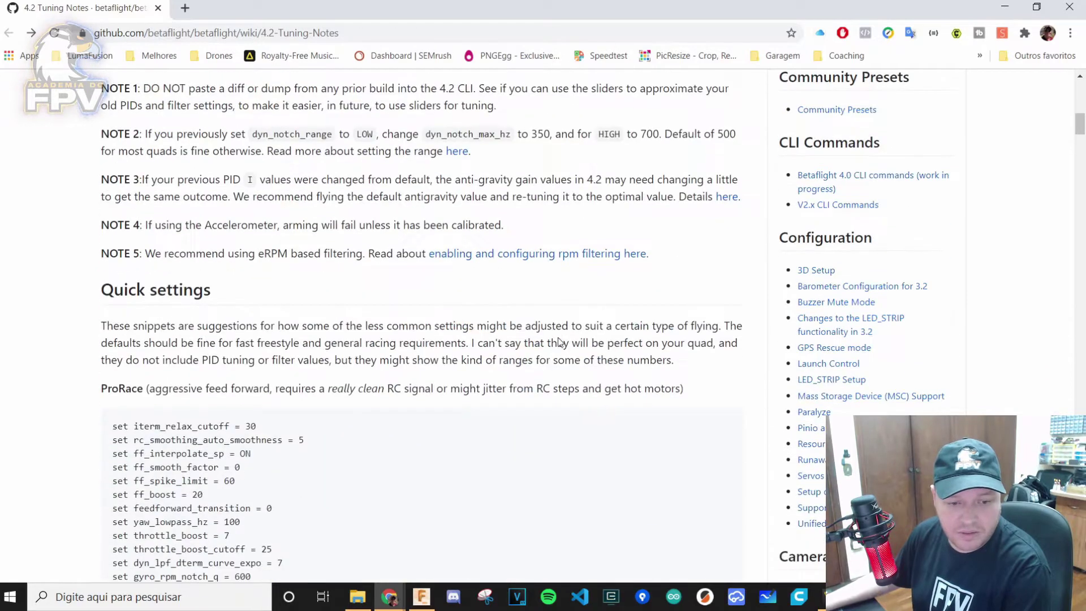
scroll(559, 337, "down", 2)
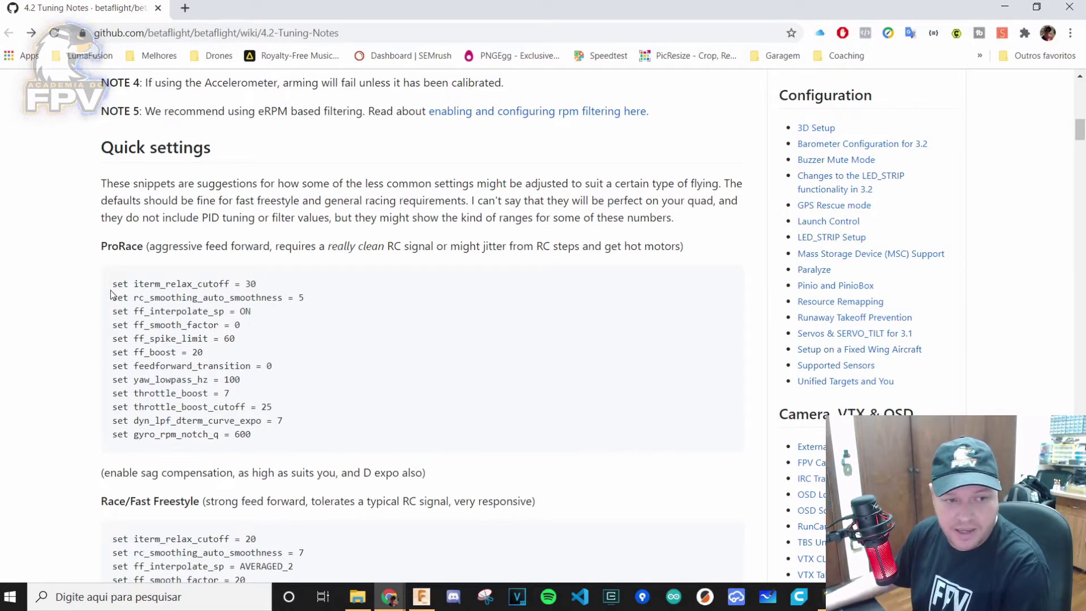
Step: Examine the ProRace snippet of CLI set commands under Quick settings
left_click_drag(111, 290, 306, 435)
left_click(327, 422)
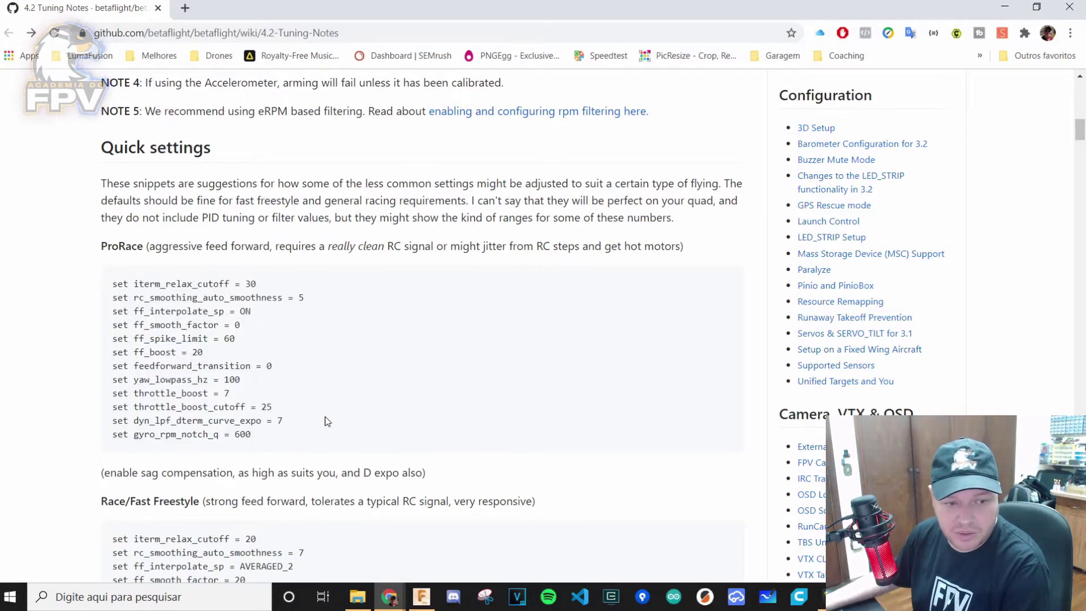
scroll(327, 421, "down", 1)
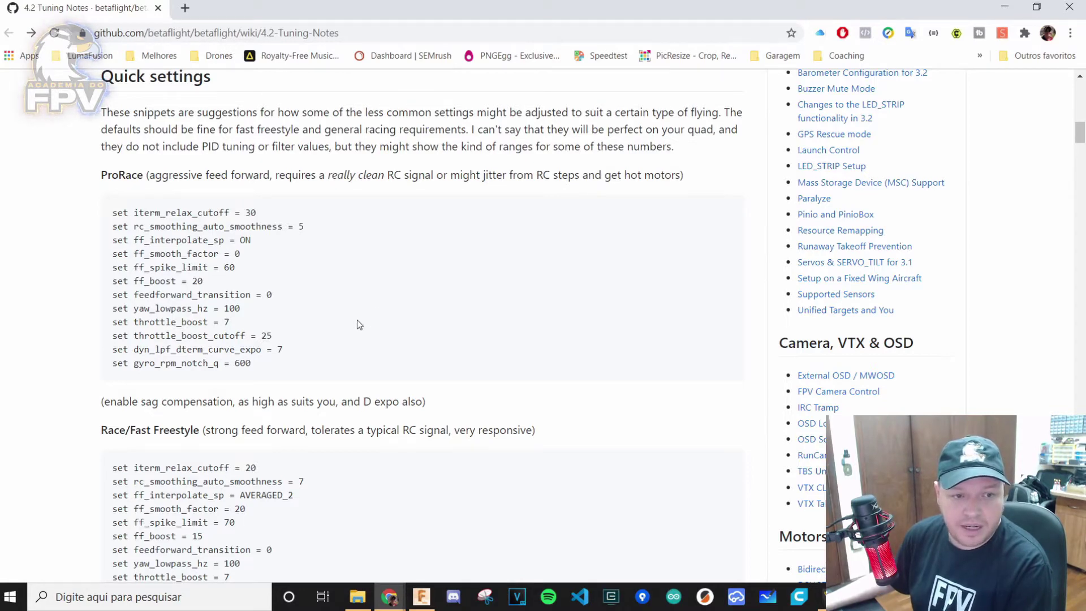
left_click_drag(262, 365, 180, 276)
left_click(193, 264)
scroll(193, 263, "up", 1)
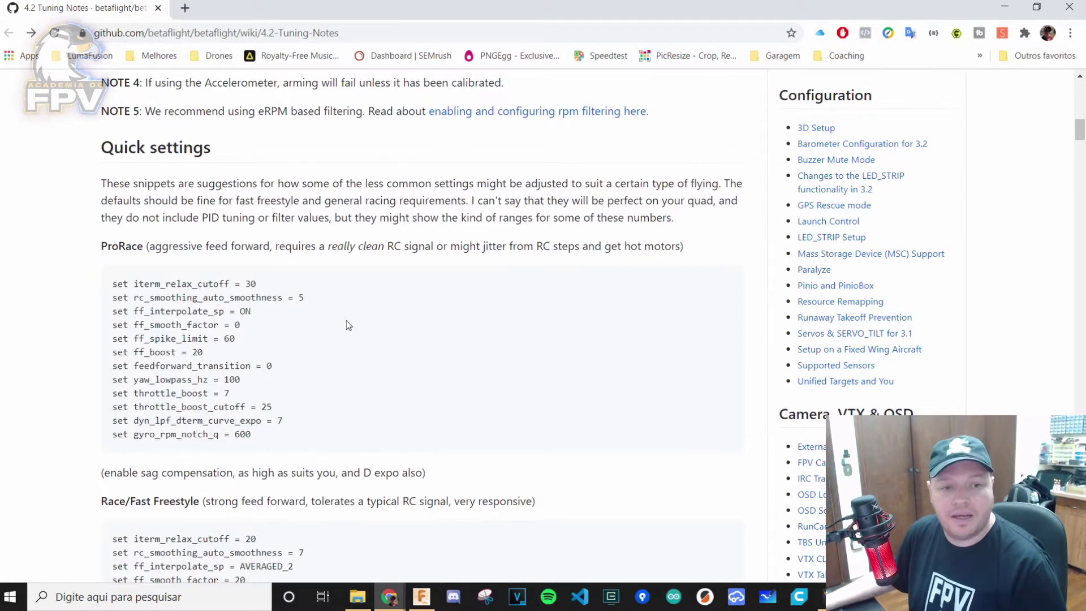
Step: Look through the Race/Fast Freestyle and HD snippets in the Quick settings section
scroll(179, 289, "down", 4)
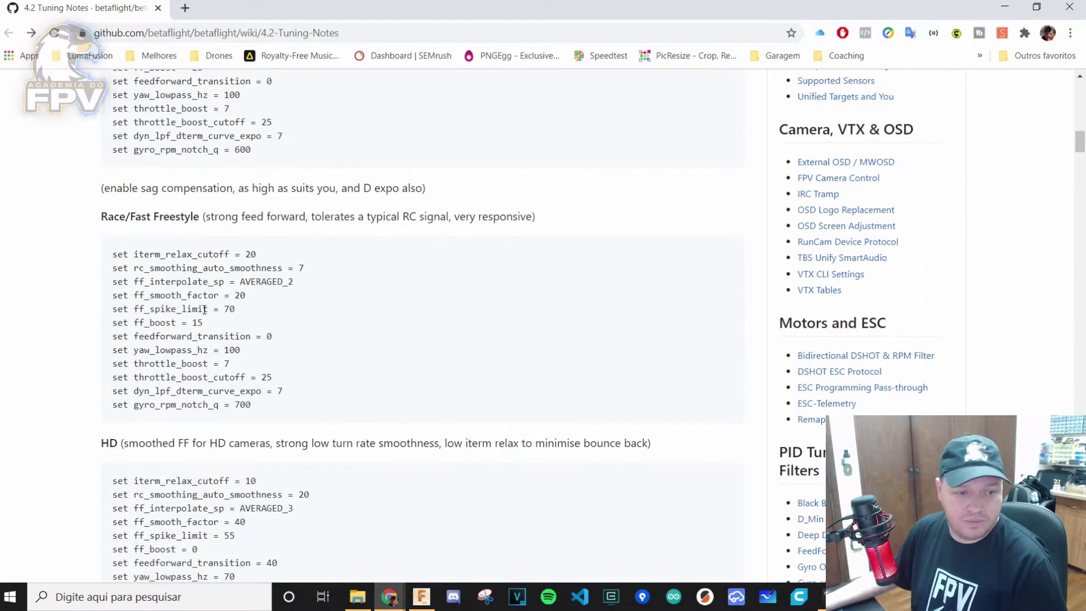
left_click_drag(104, 215, 189, 218)
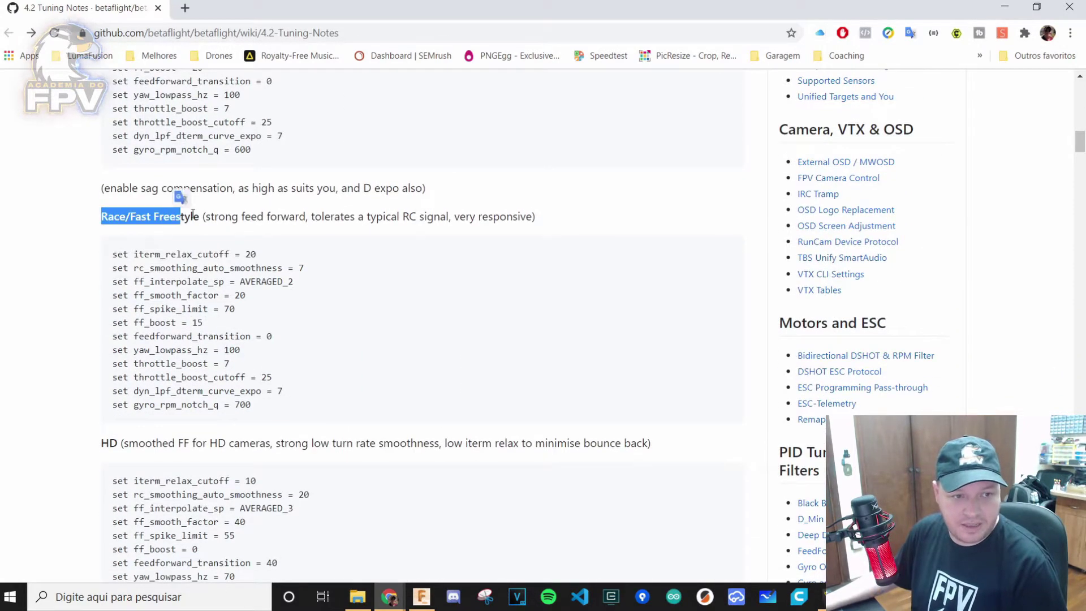
left_click(190, 218)
scroll(235, 395, "down", 1)
scroll(183, 365, "down", 2)
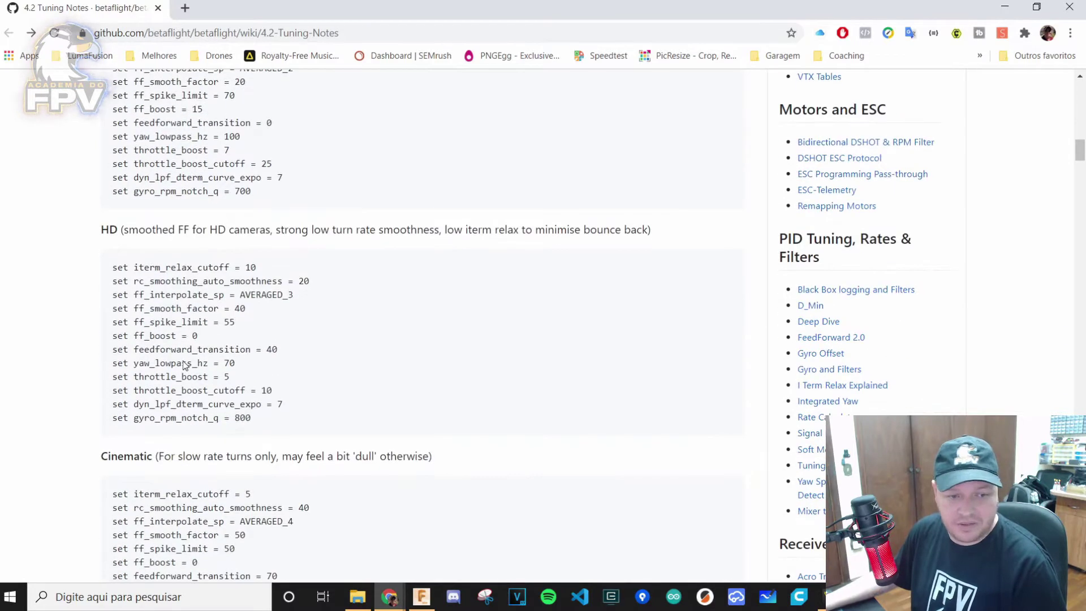
Step: Copy the Race/Fast Freestyle snippet of CLI set commands from the Quick settings section
scroll(102, 395, "down", 1)
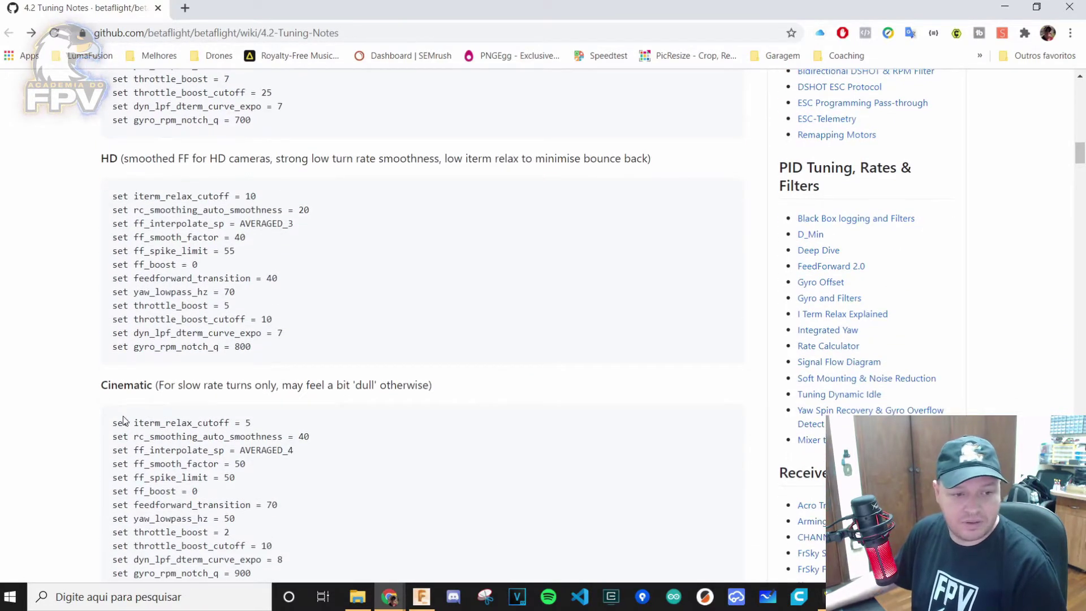
scroll(123, 420, "down", 2)
scroll(139, 379, "up", 2)
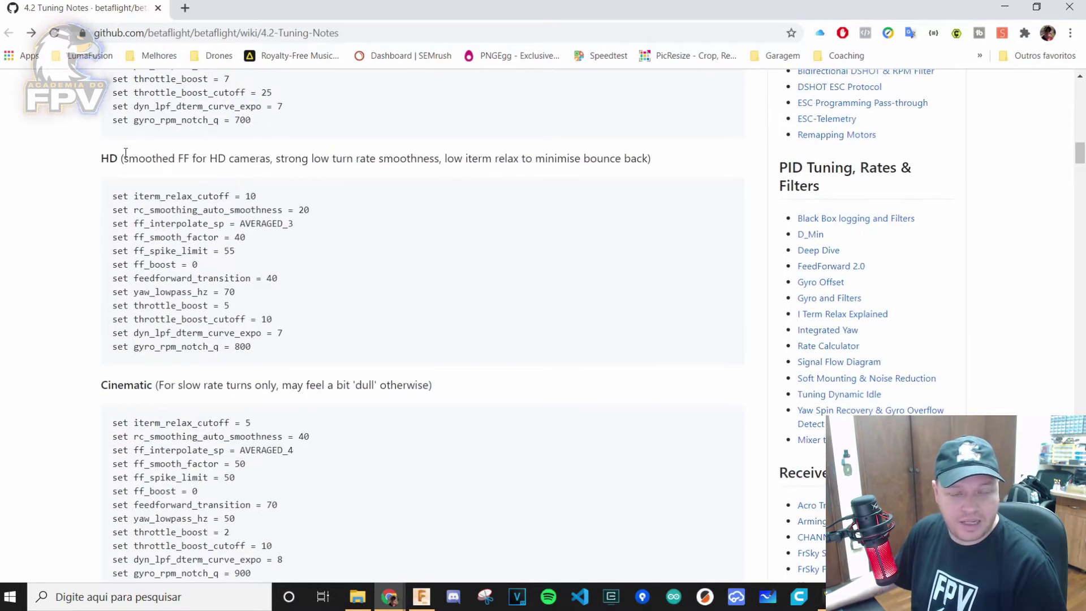
scroll(286, 313, "up", 6)
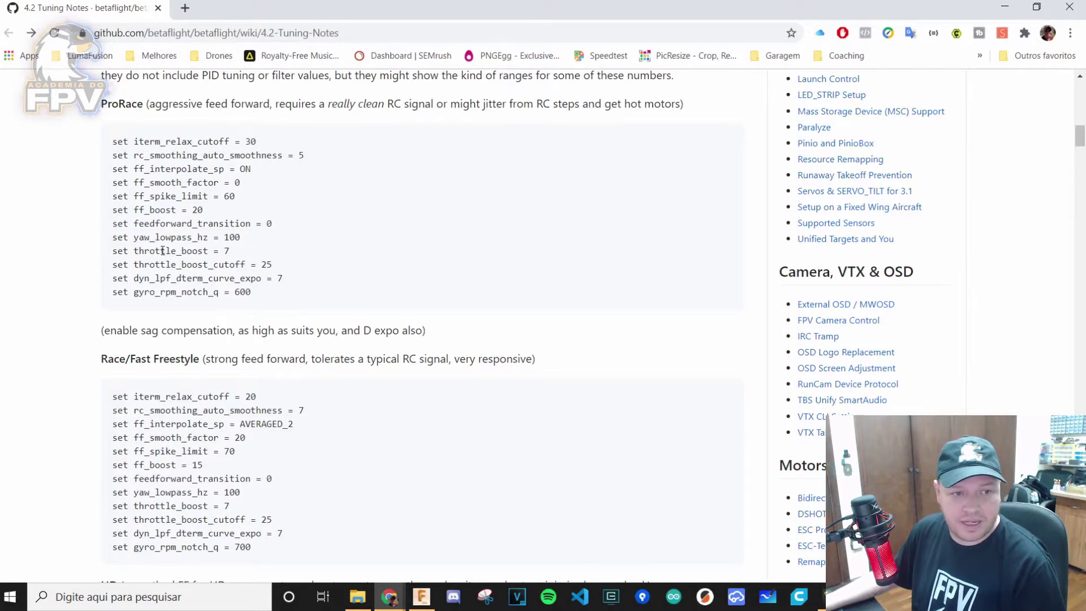
scroll(366, 389, "down", 1)
left_click_drag(114, 325, 313, 475)
key("ctrl+c")
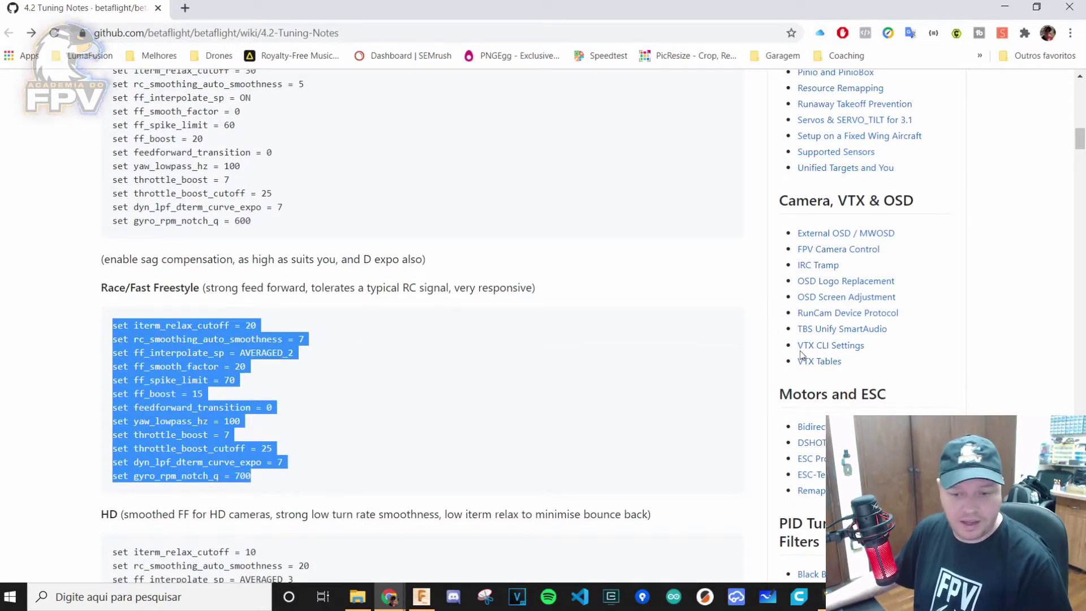
Step: Switch to Betaflight Configurator and run the copied Race/Fast Freestyle commands in its command line
scroll(407, 385, "down", 2)
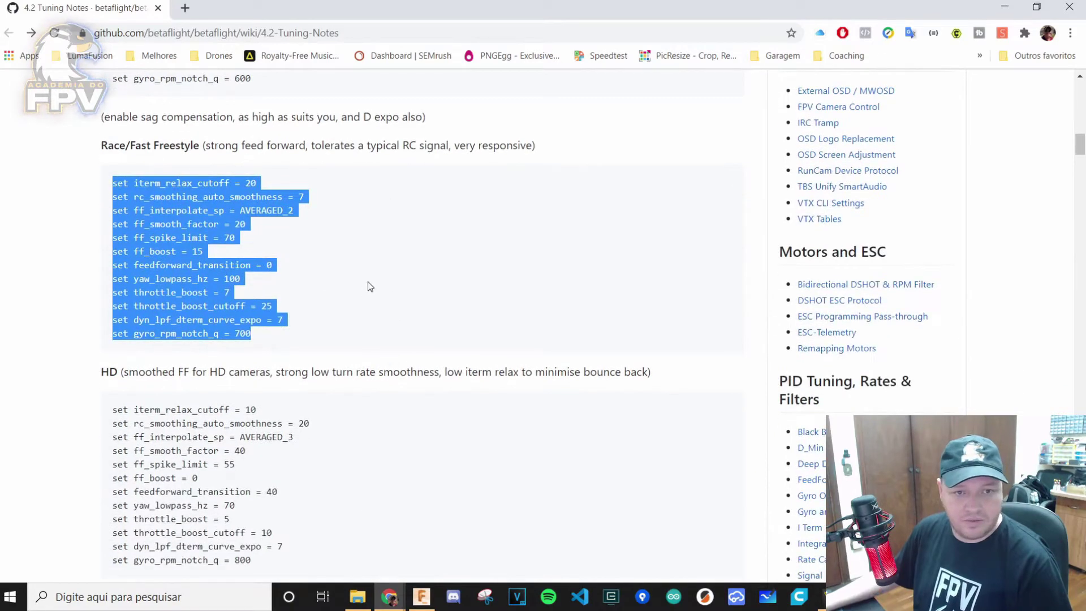
key("alt+Tab")
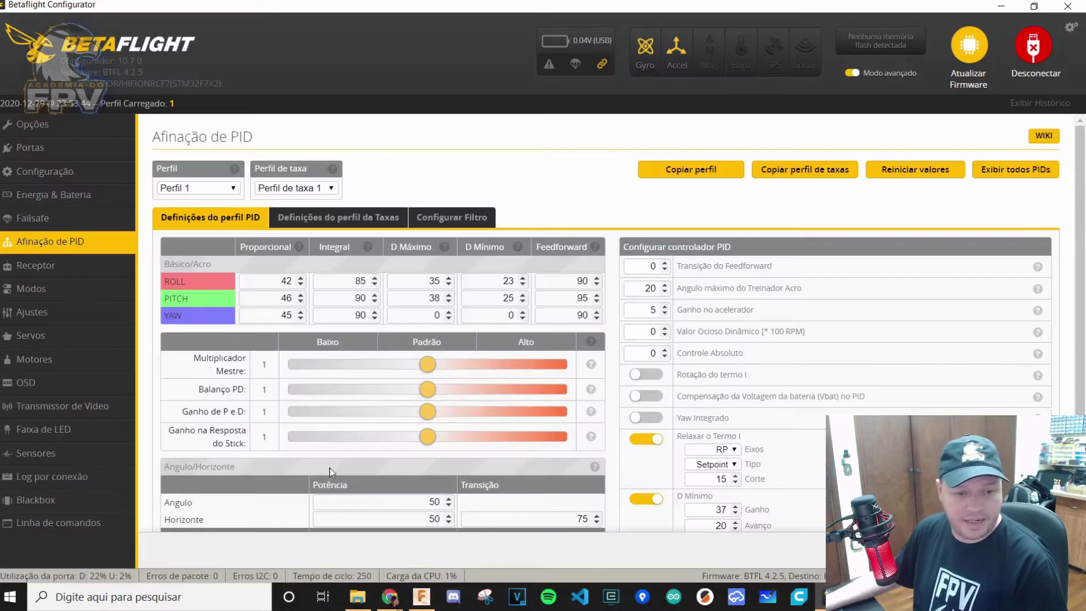
left_click(56, 523)
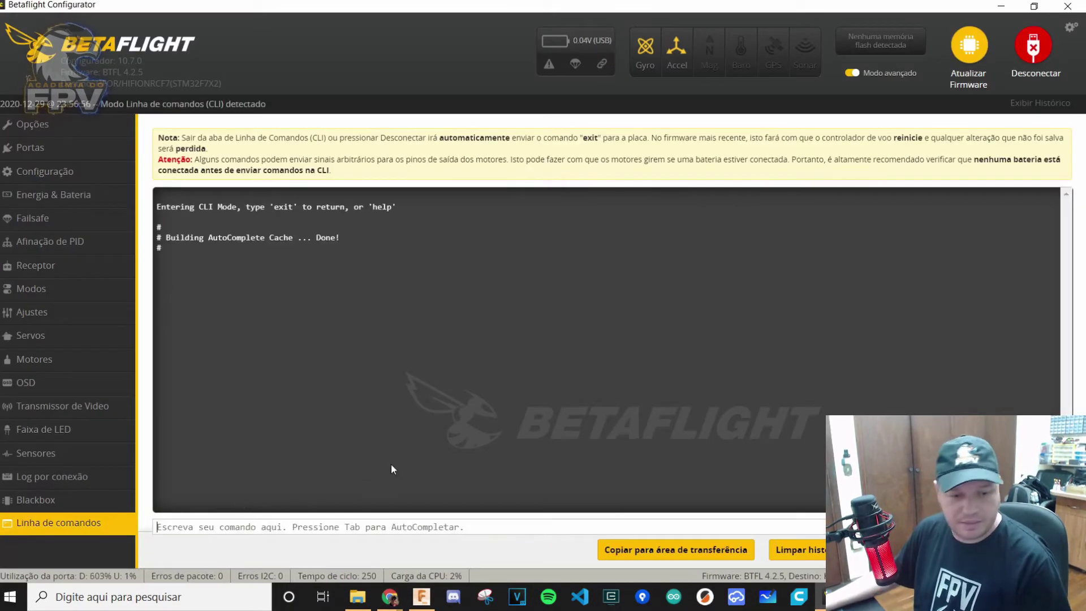
key("ctrl+v")
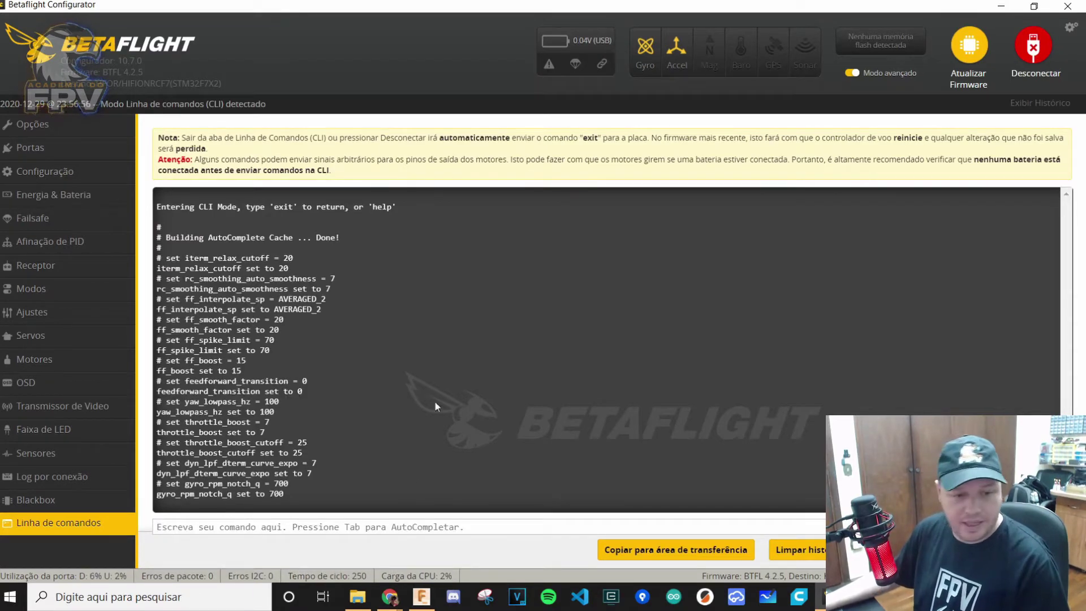
Step: Switch back to the 4.2 Tuning Notes in Chrome and copy the snippet that enables all the other recommended new features in one go
key("alt+Tab")
scroll(449, 409, "down", 8)
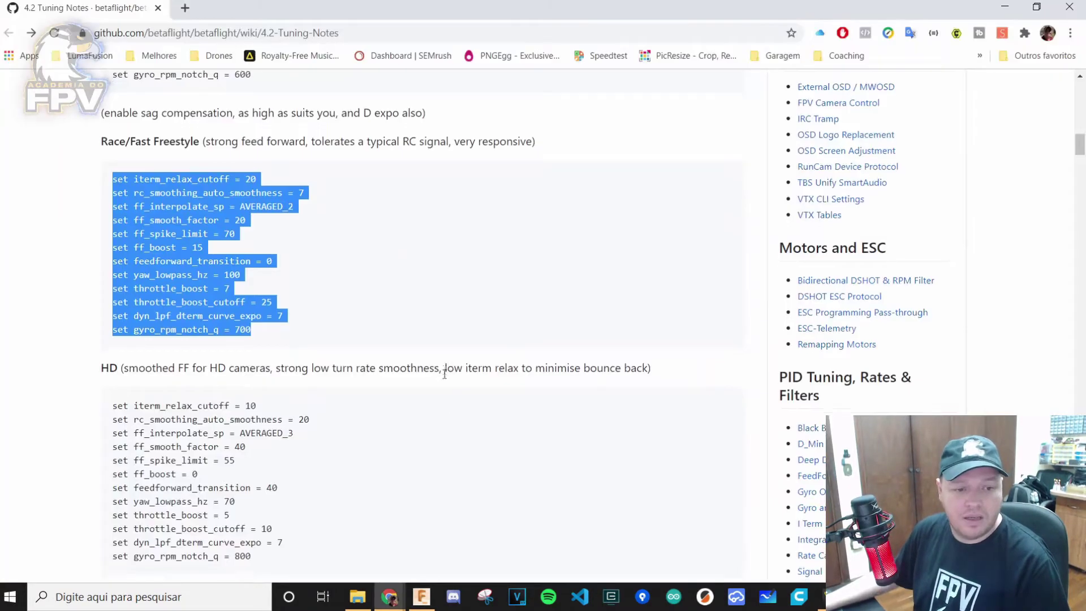
scroll(447, 378, "down", 6)
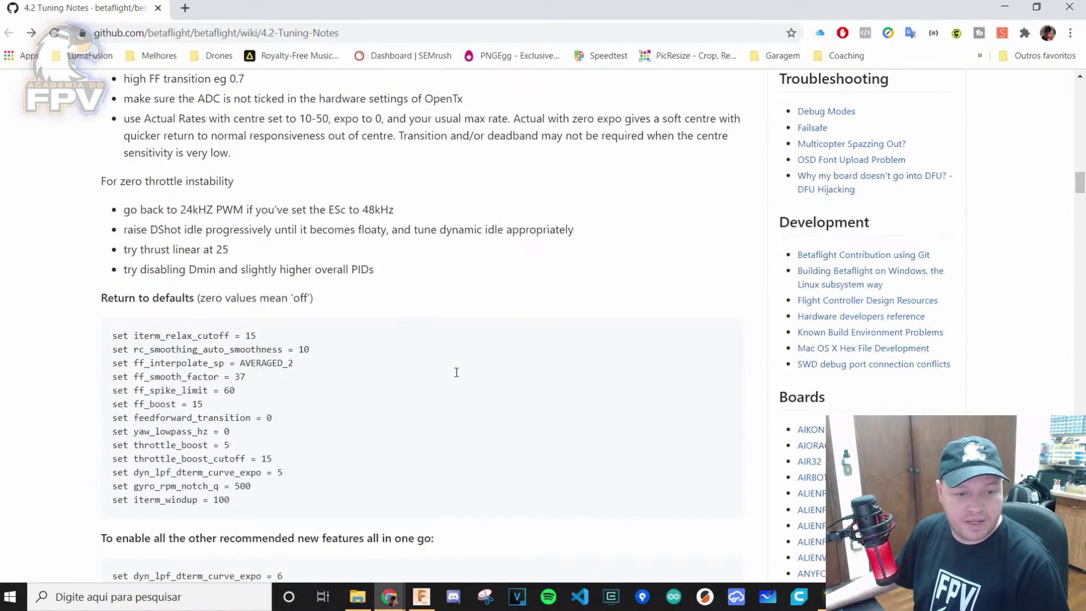
scroll(413, 347, "down", 3)
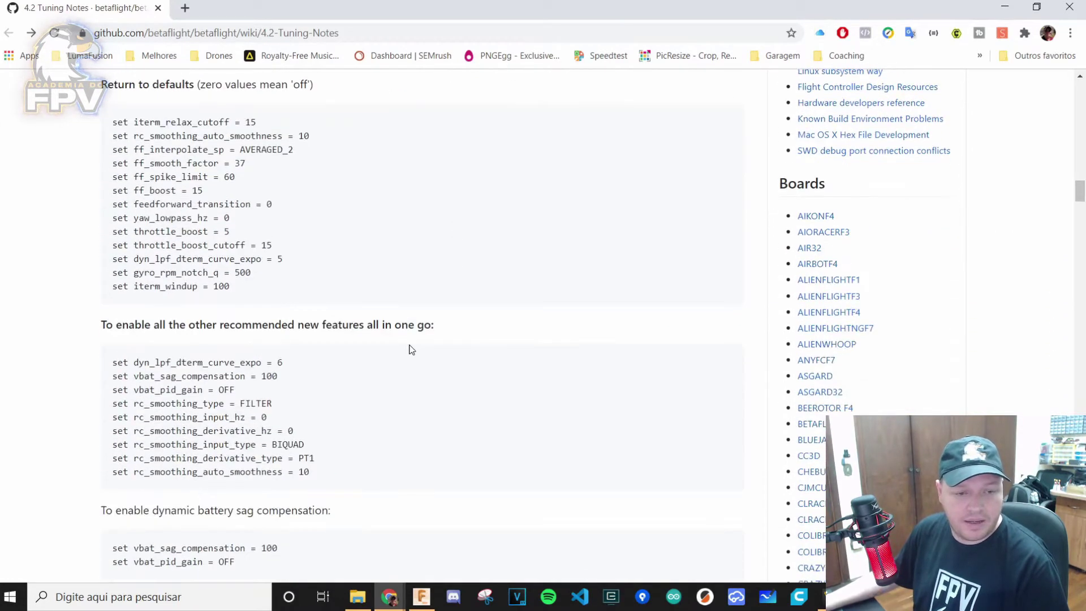
scroll(409, 343, "up", 4)
scroll(409, 343, "up", 3)
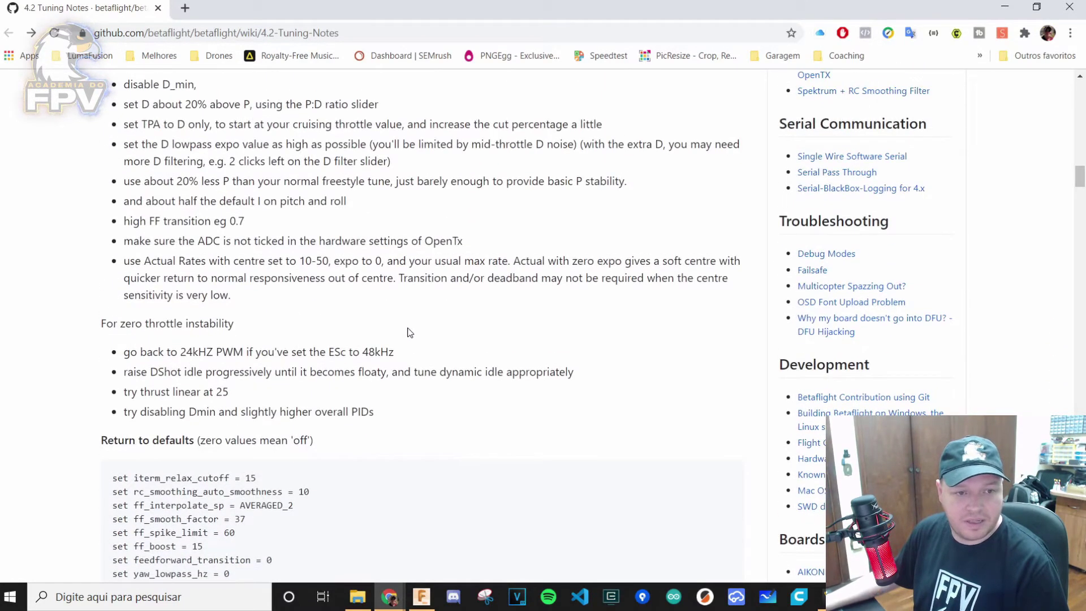
scroll(400, 431, "down", 3)
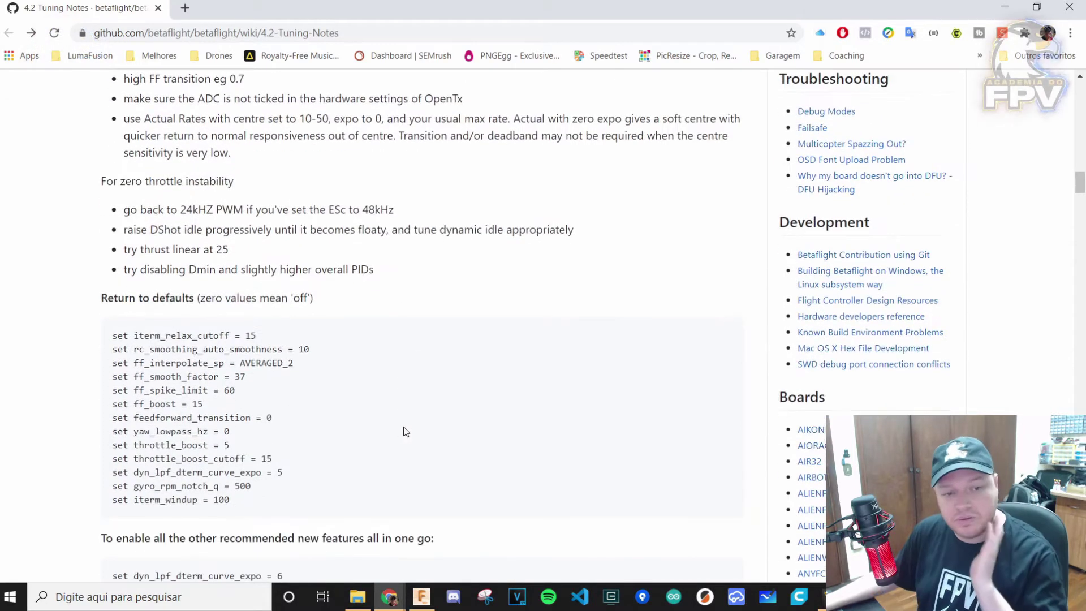
scroll(409, 431, "down", 4)
scroll(406, 431, "down", 3)
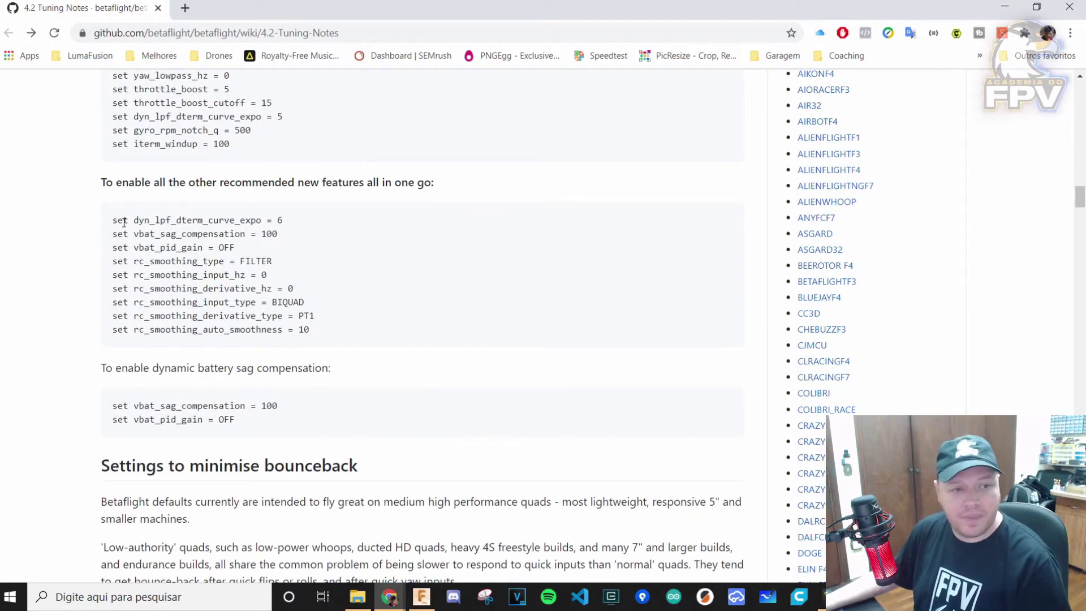
left_click_drag(113, 225, 358, 334)
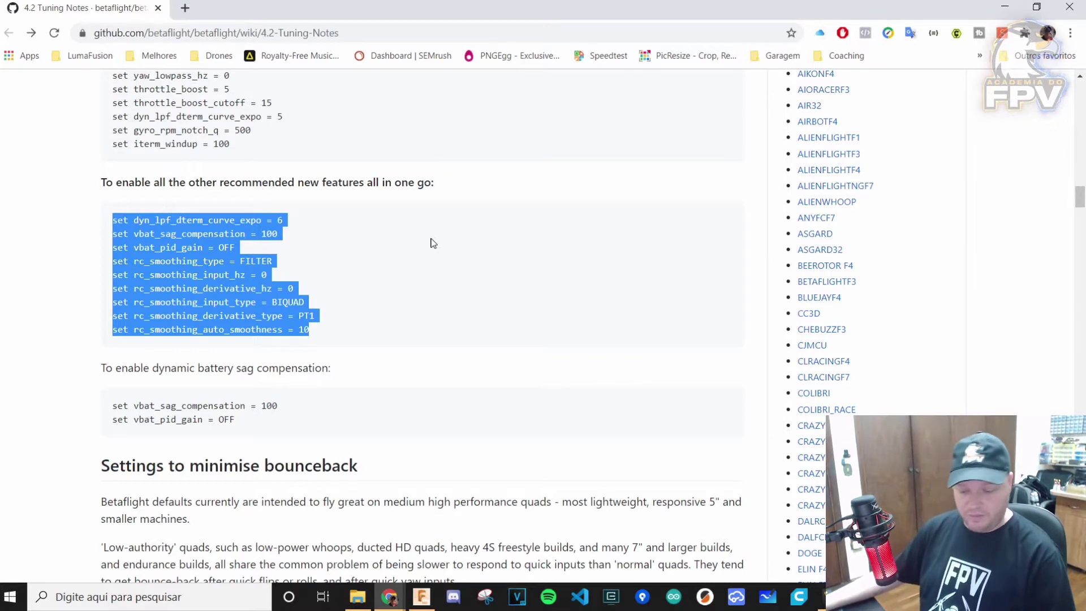
Step: Switch to Betaflight Configurator and run the copied recommended new features commands, from dyn_lpf_dterm_curve_expo = 6 through rc_smoothing_auto_smoothness = 10
key("alt+Tab")
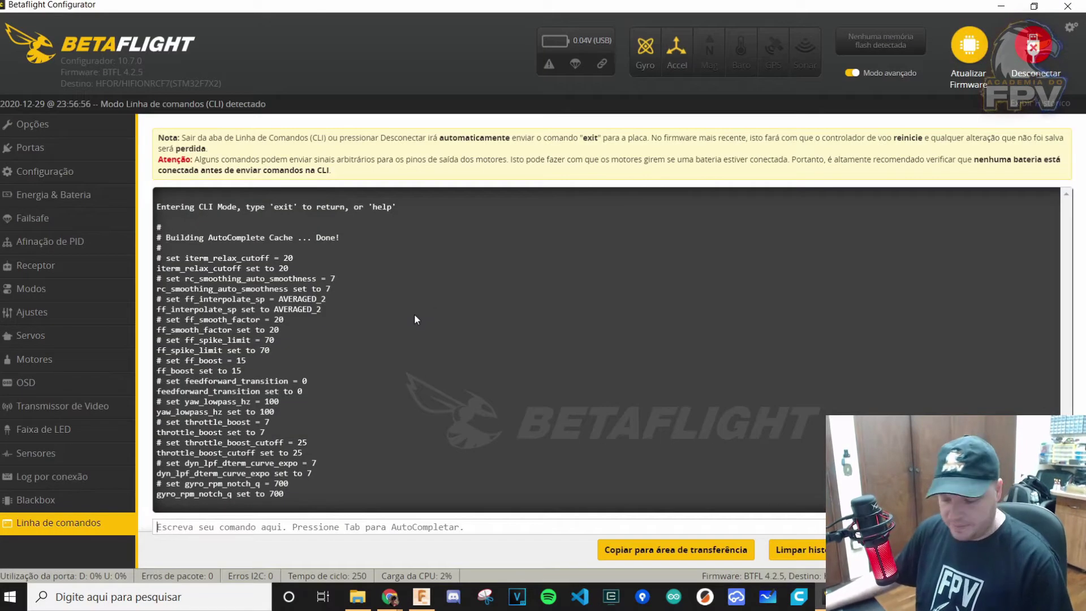
type("set rc_smoothing_auto_smoothness = 10")
key("Return")
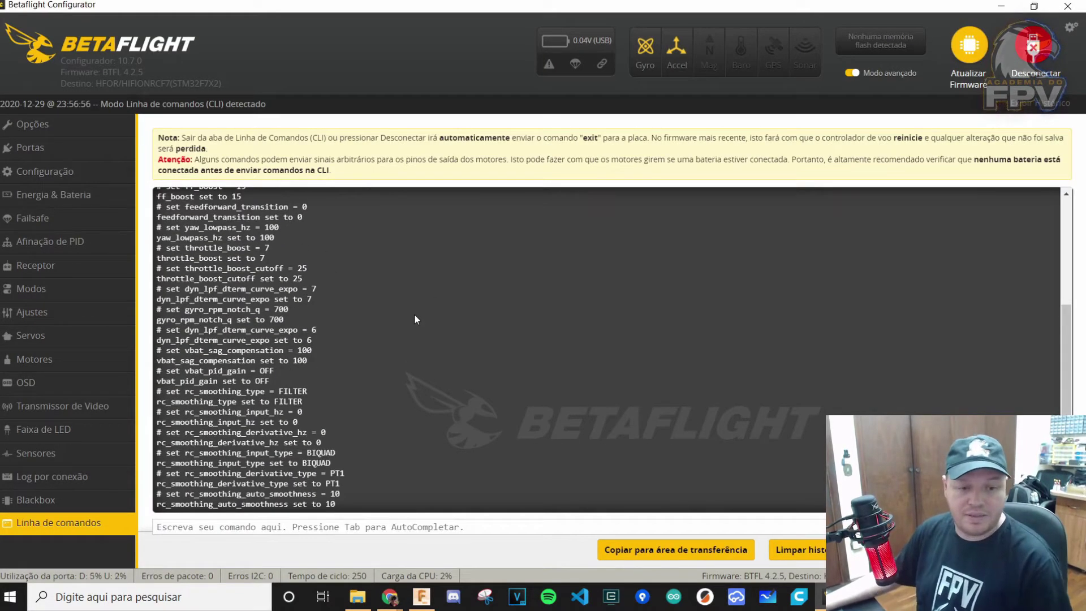
Step: Save the configuration with the save command and reconnect to the flight controller on COM18
type("save")
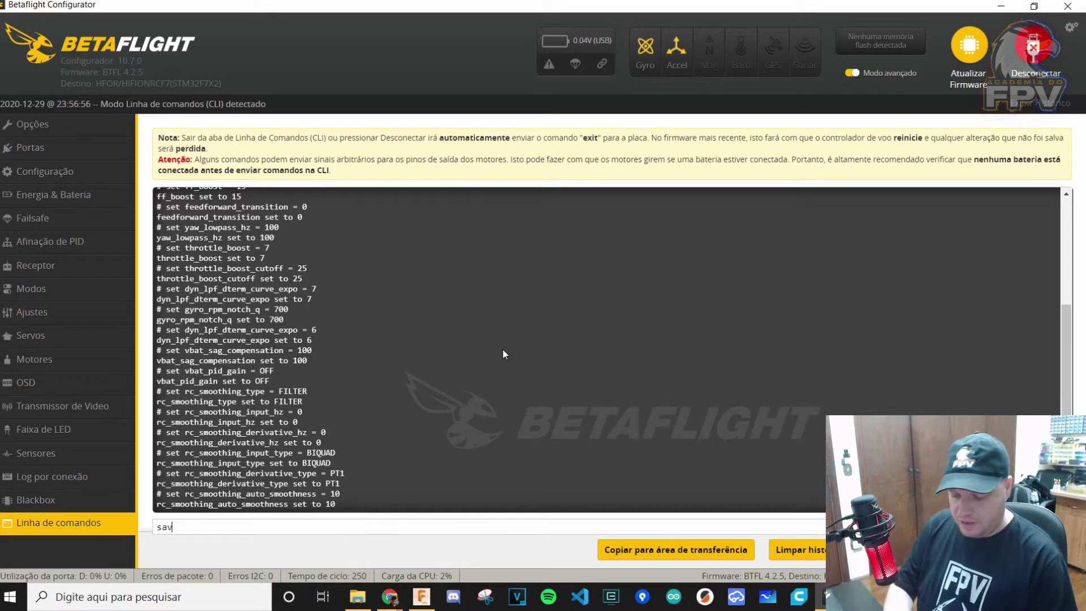
key("Return")
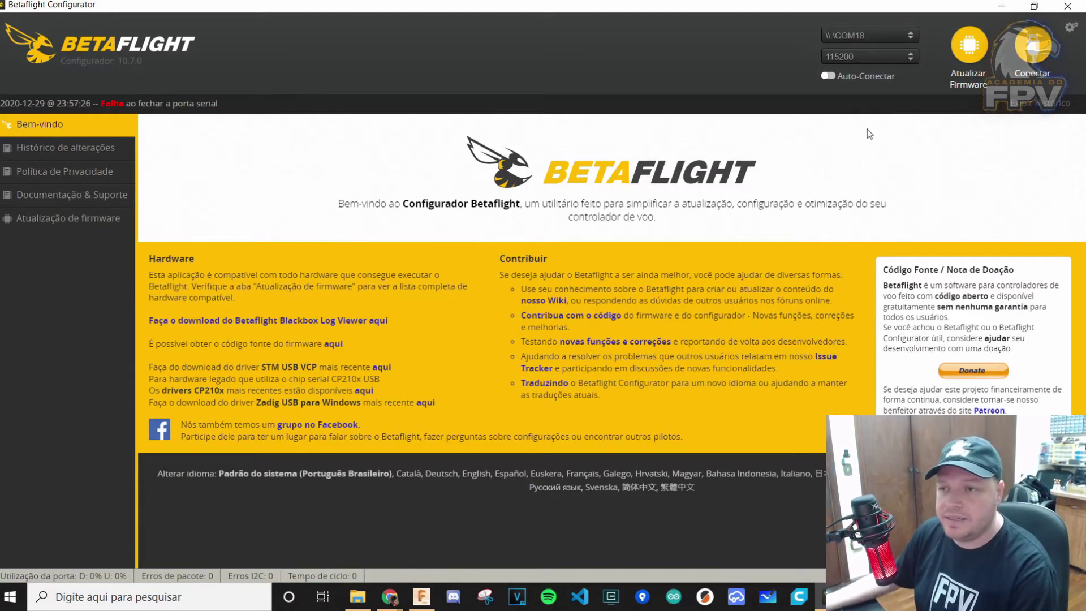
left_click(1031, 45)
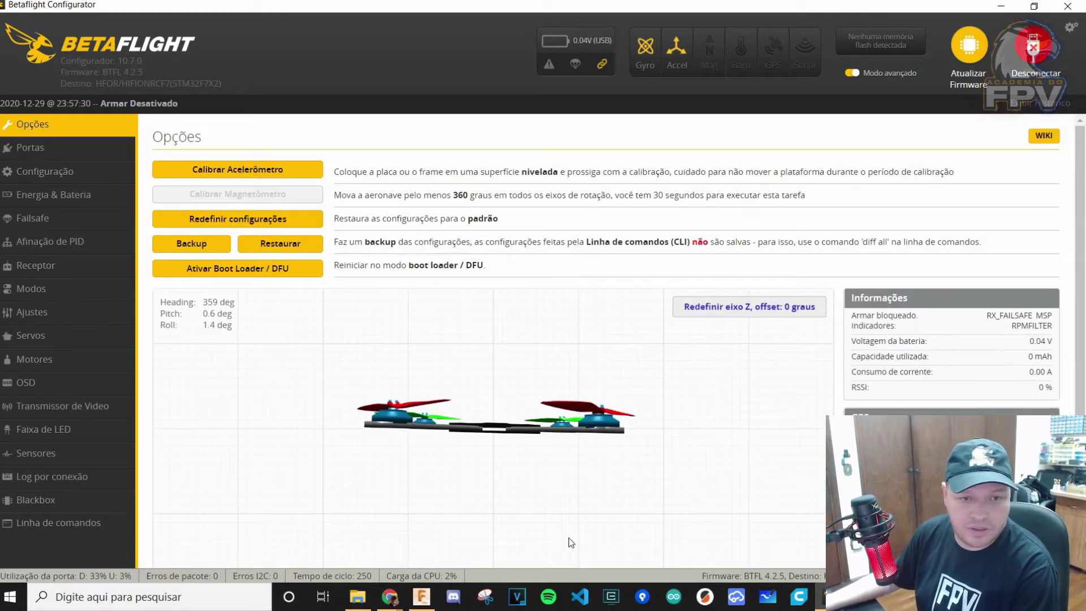
Step: Review the PID profile settings, including throttle boost, I-term relax cutoff, D Min and anti-gravity
left_click(77, 251)
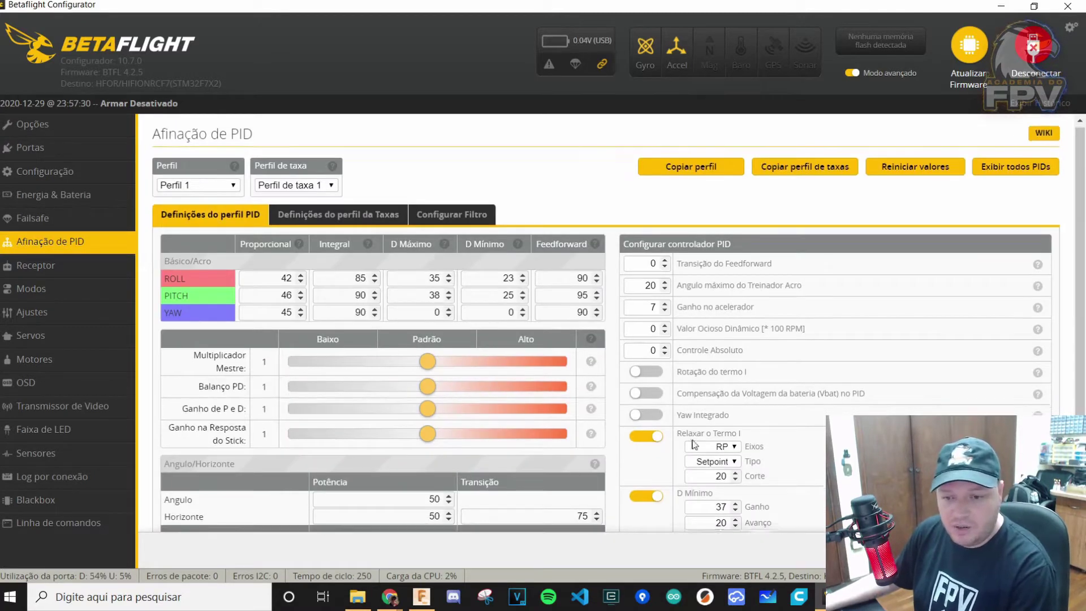
scroll(765, 484, "down", 1)
scroll(796, 433, "up", 1)
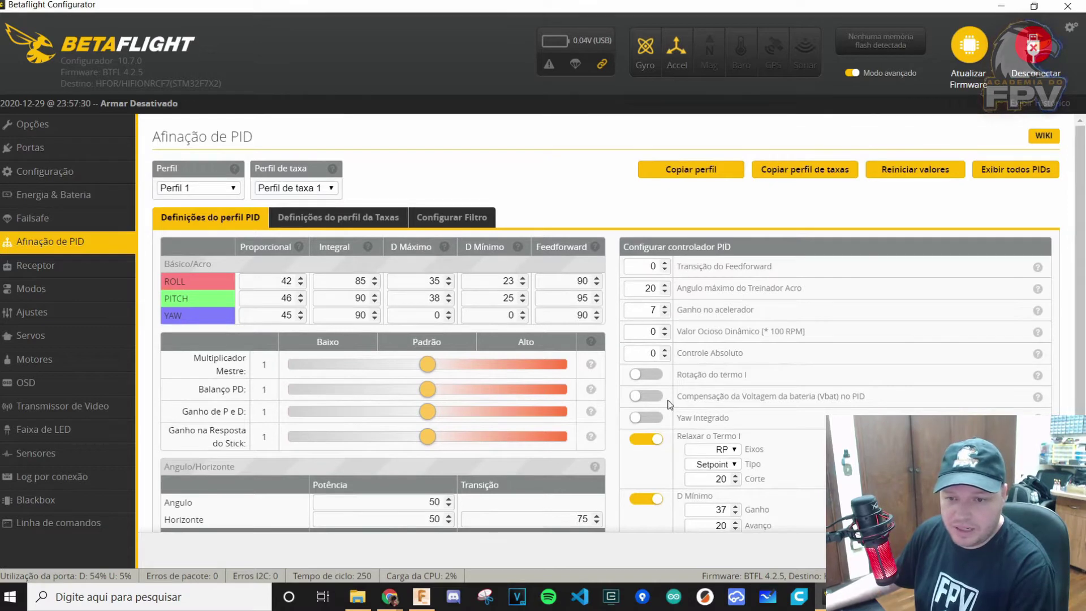
scroll(669, 404, "down", 1)
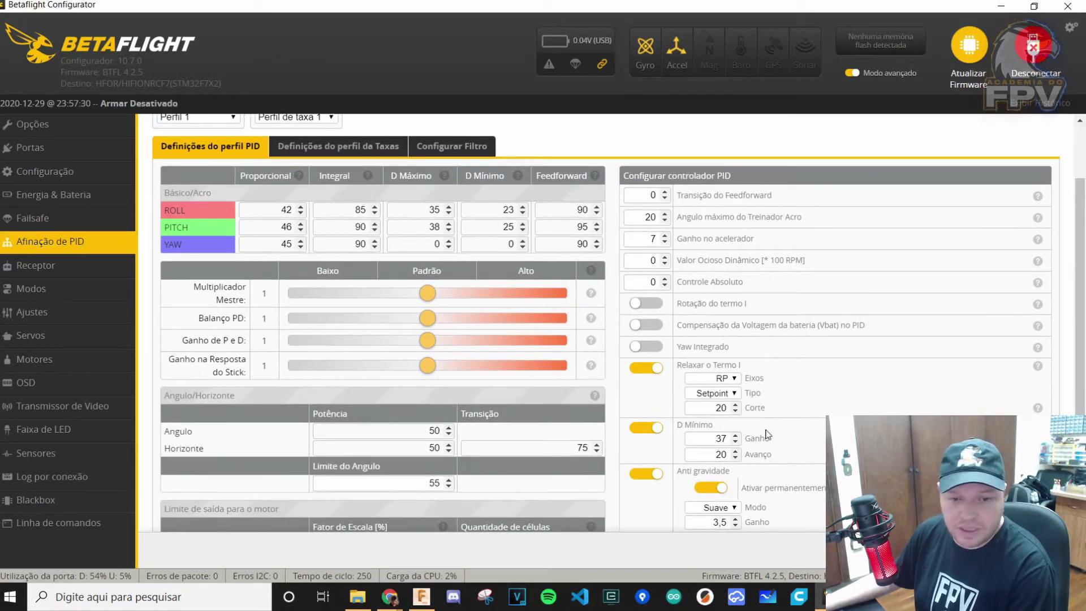
scroll(789, 413, "down", 1)
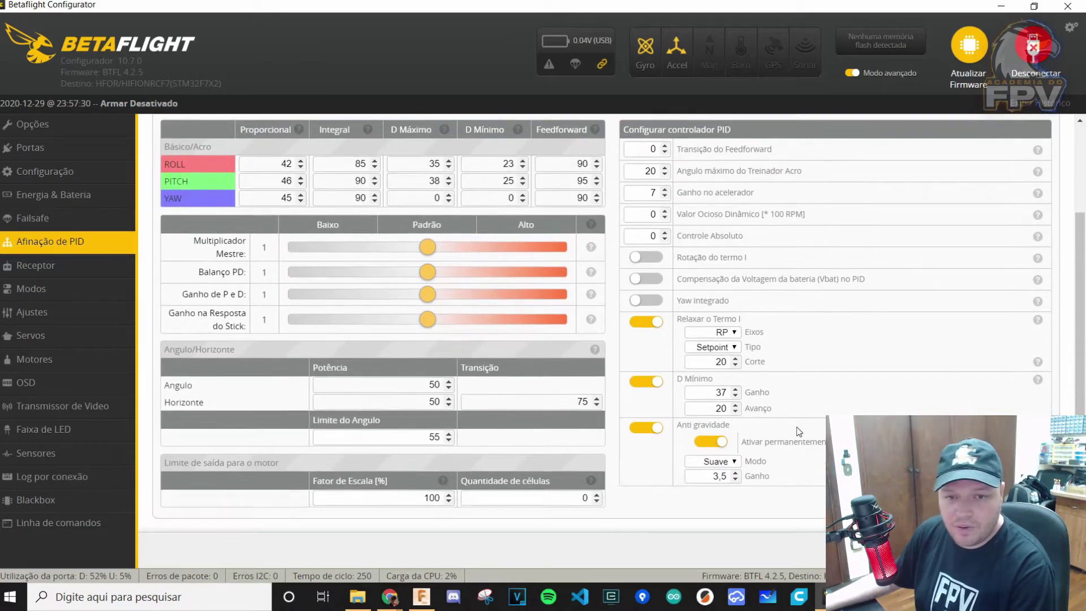
scroll(718, 387, "up", 2)
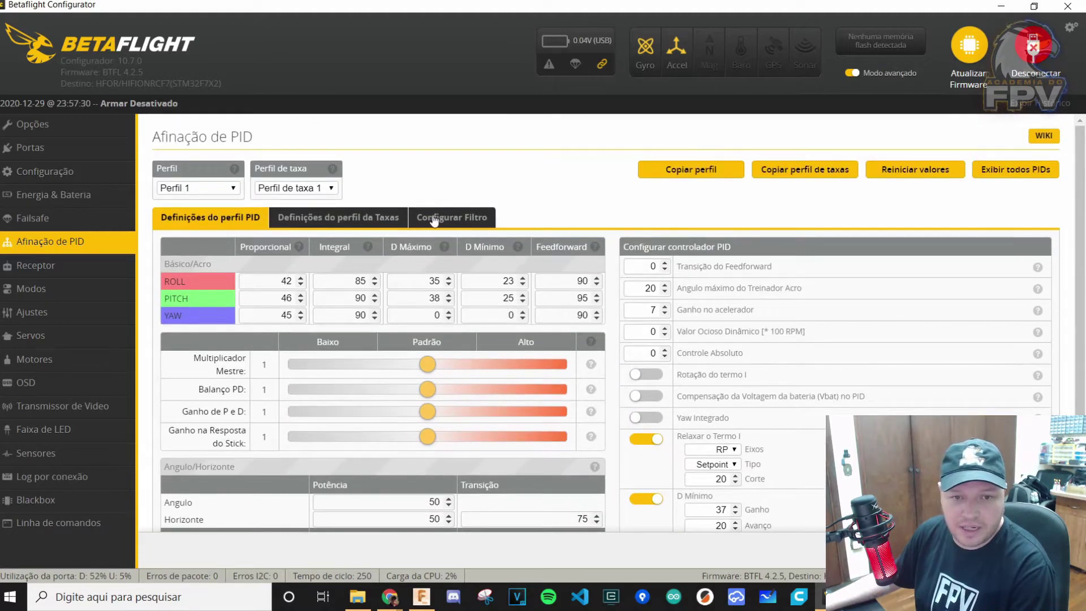
Step: Check the gyro, D-term, RPM and yaw lowpass filter settings, and return to the PID profile settings
left_click(451, 219)
scroll(560, 399, "down", 5)
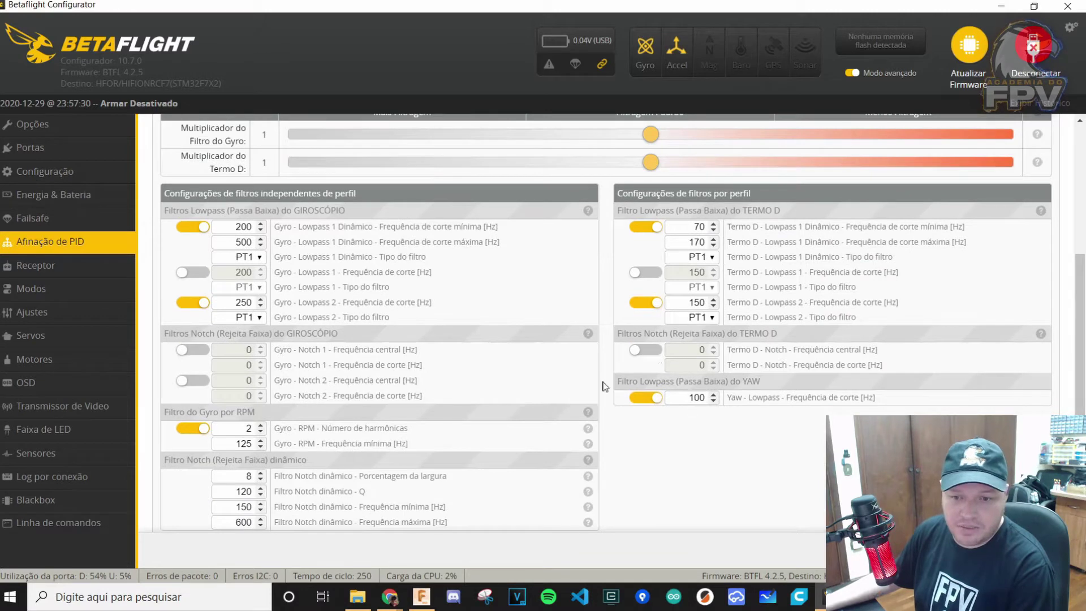
scroll(339, 379, "down", 1)
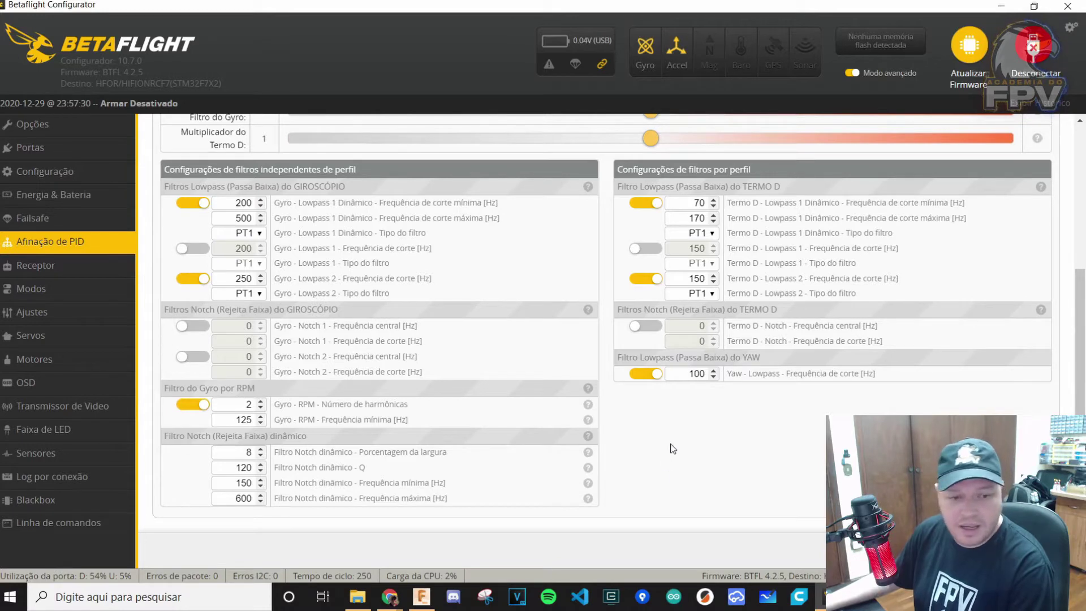
scroll(673, 448, "up", 5)
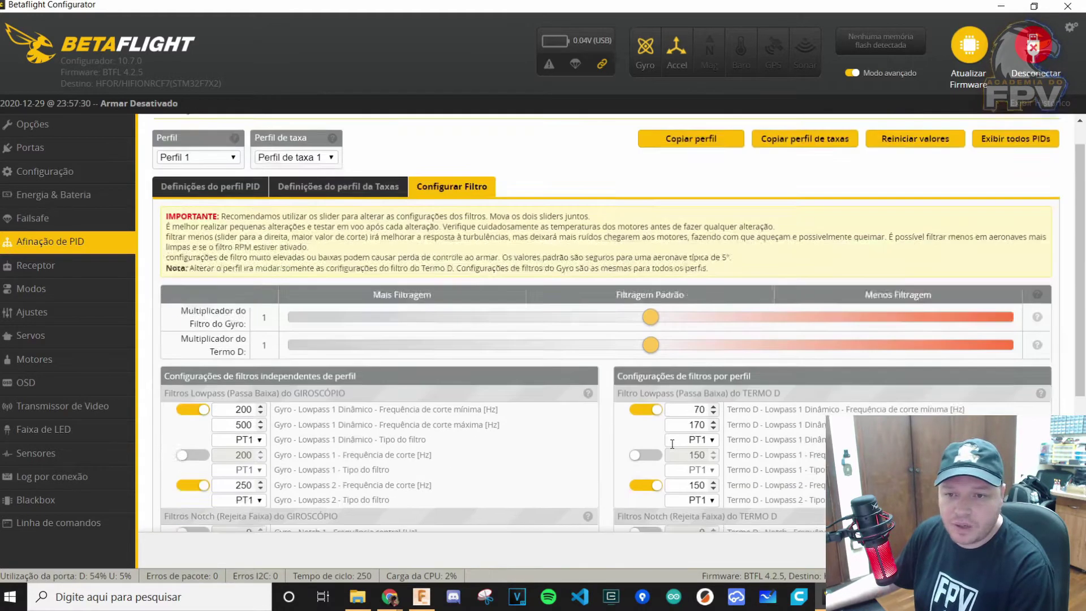
left_click(56, 251)
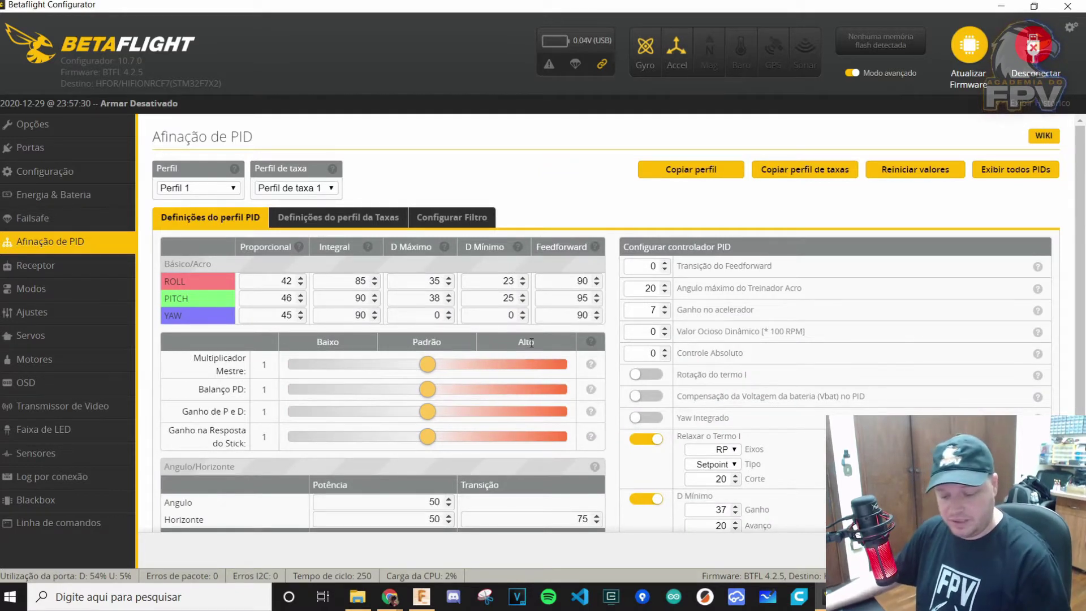
Step: Switch to the BTFL_cli_BACKUP_20201229_221544.txt file in Notepad and highlight the "profile 0" line that starts the first PID profile
left_click(896, 596)
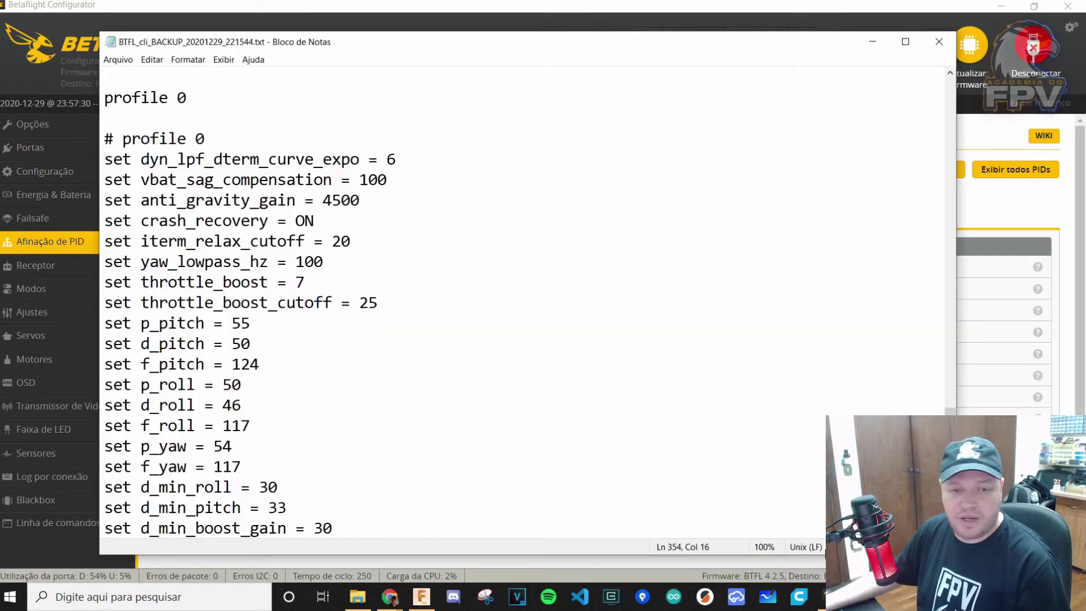
left_click(405, 297)
left_click(354, 277)
scroll(241, 177, "up", 2)
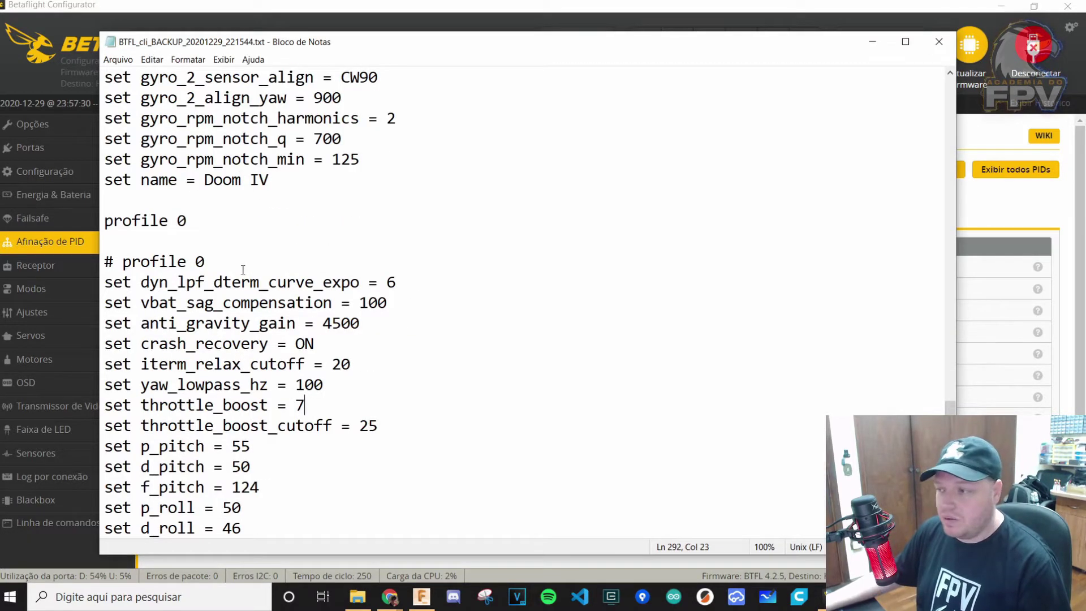
left_click_drag(106, 220, 226, 224)
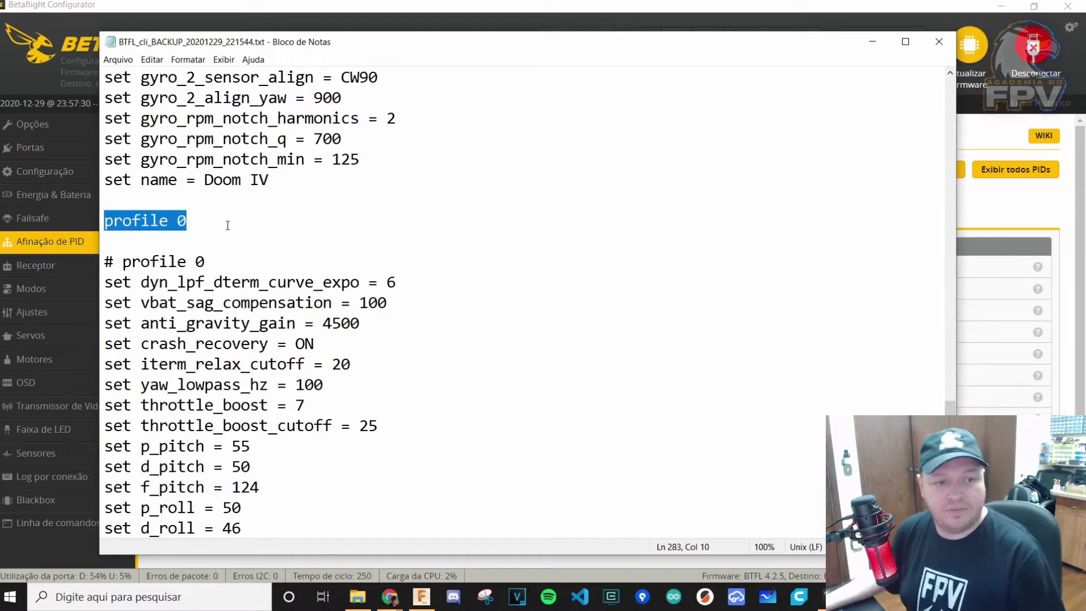
Step: Read through the profile 0 commands in the backup file down to the start of the profile 1 block
scroll(227, 225, "down", 1)
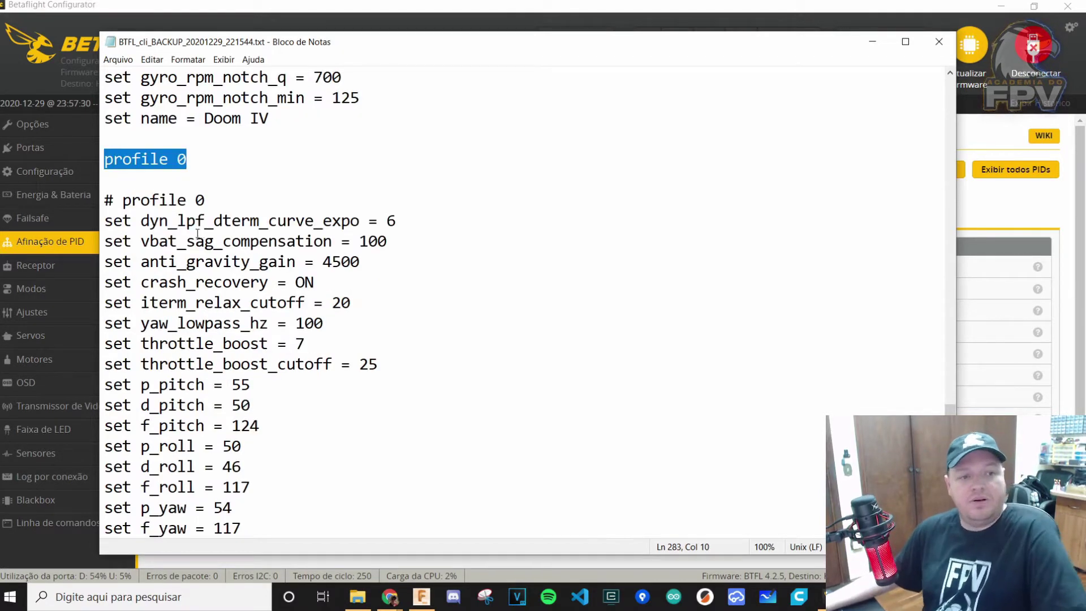
scroll(194, 247, "down", 3)
scroll(194, 247, "down", 1)
scroll(342, 363, "down", 1)
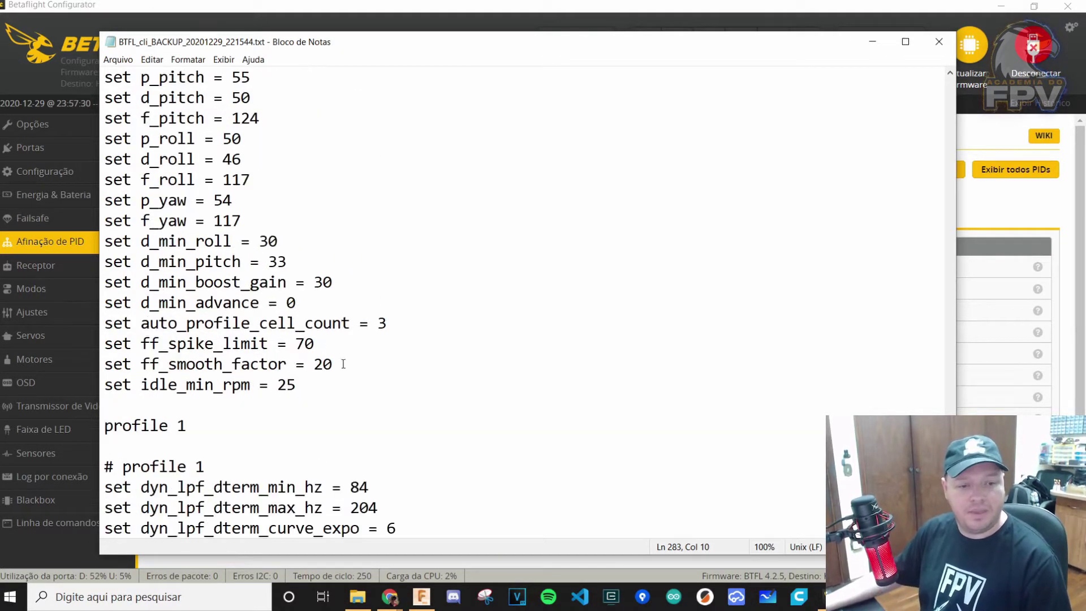
left_click(341, 379)
scroll(341, 379, "down", 4)
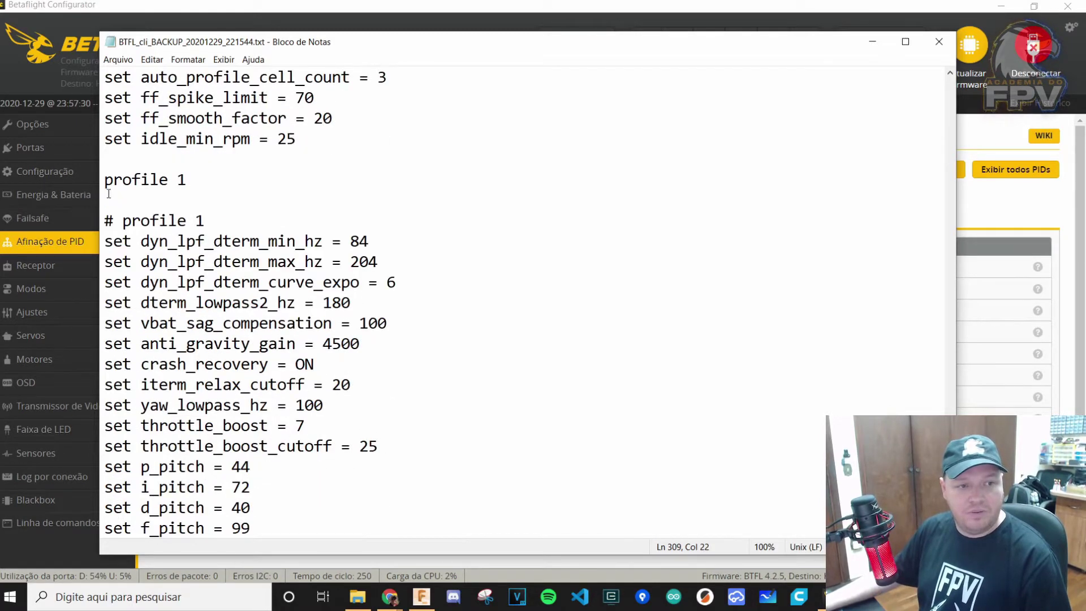
Step: Highlight the start of the profile 1 block in the backup file and read through its commands
left_click_drag(105, 180, 311, 504)
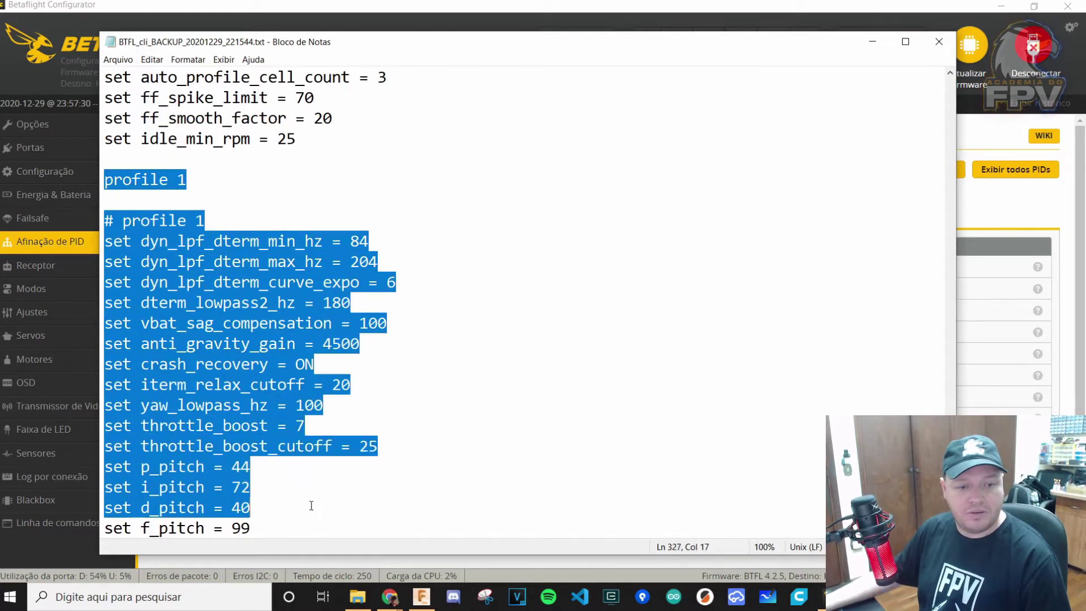
left_click(387, 367)
scroll(373, 368, "down", 9)
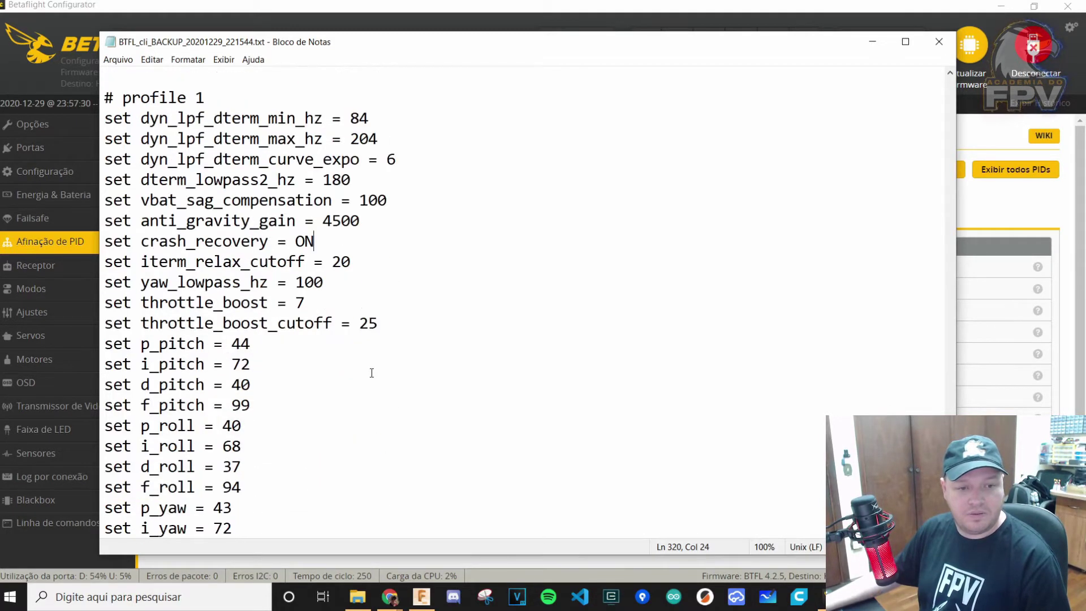
Step: Highlight the "# profile 2" line of the third PID profile, and clear the selection
left_click(105, 366)
left_click(268, 364)
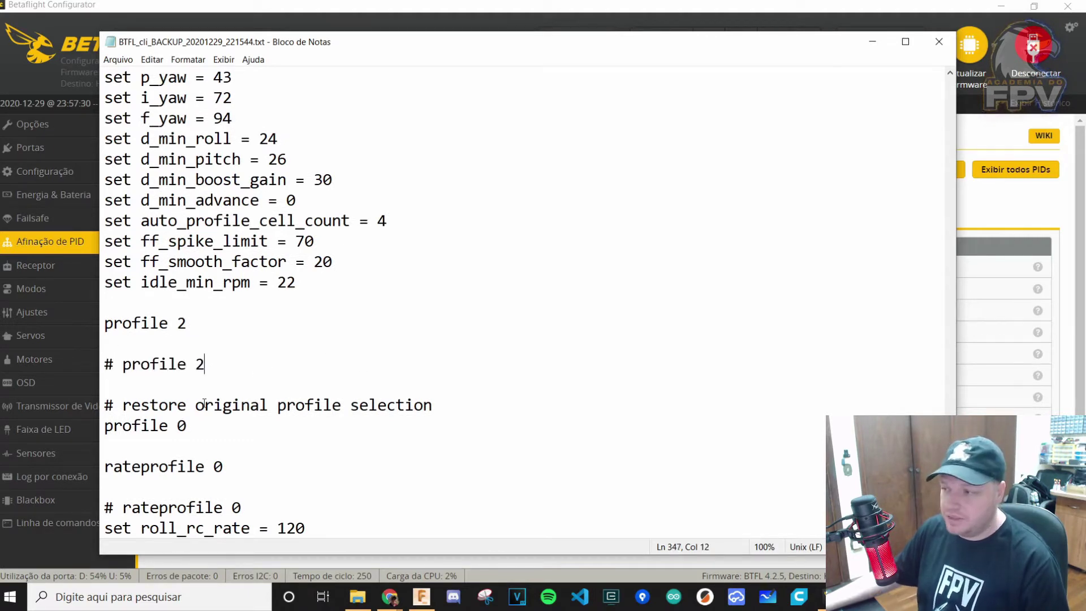
key("shift+Home")
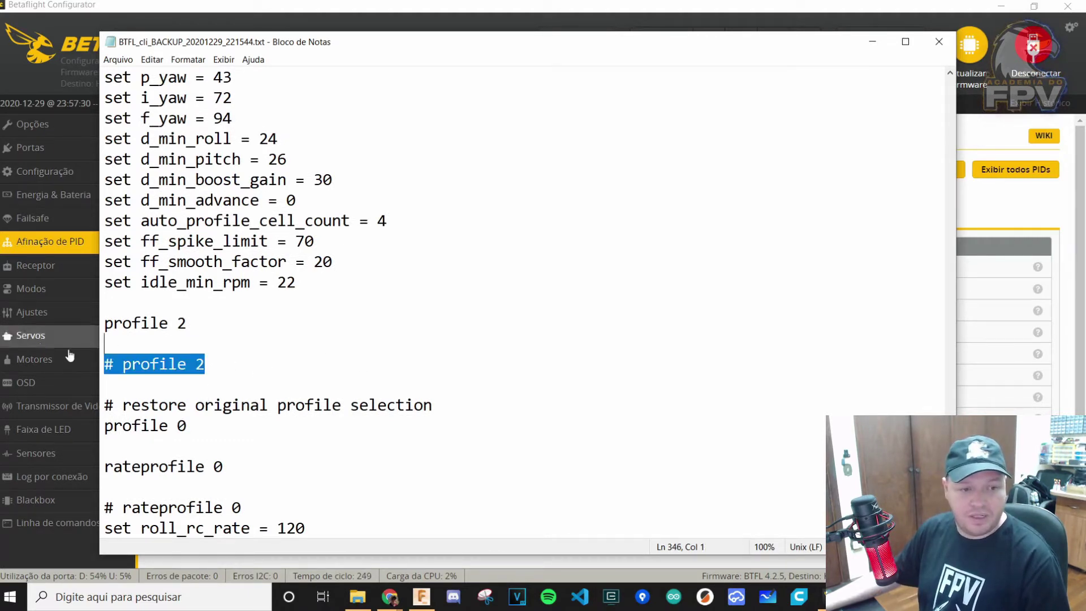
key("Up")
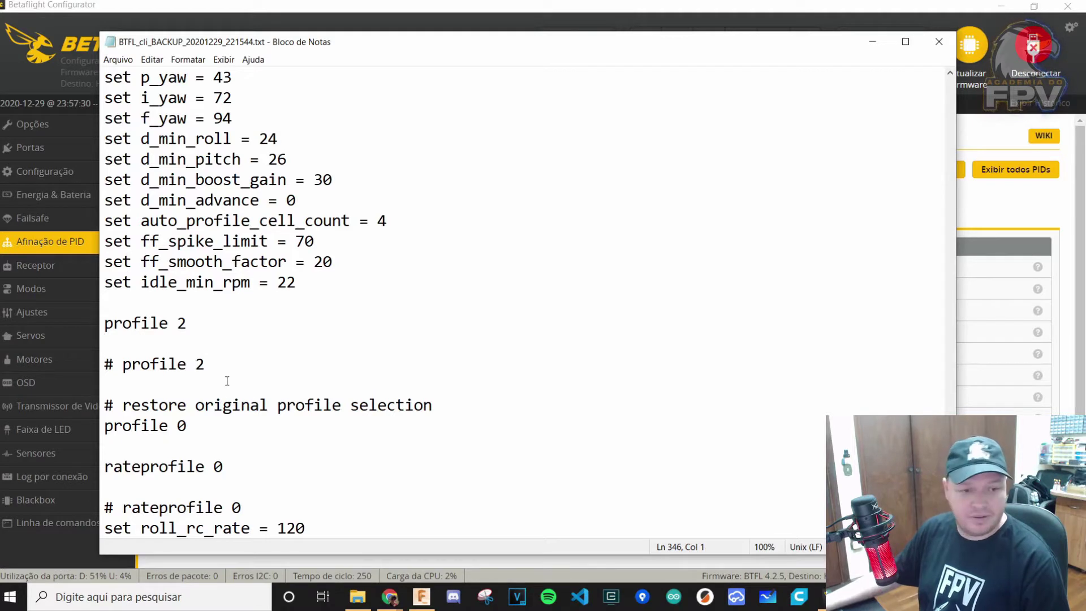
left_click(230, 361)
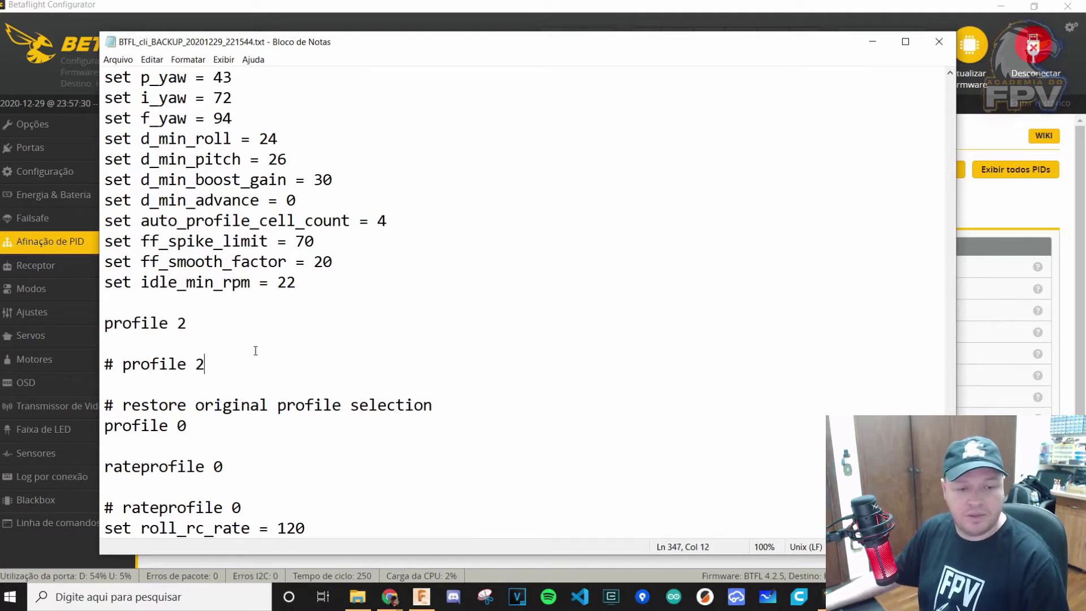
Step: Highlight the "# restore original profile selection" comment and examine the profile 0 command below it
triple_click(207, 422)
left_click(215, 422)
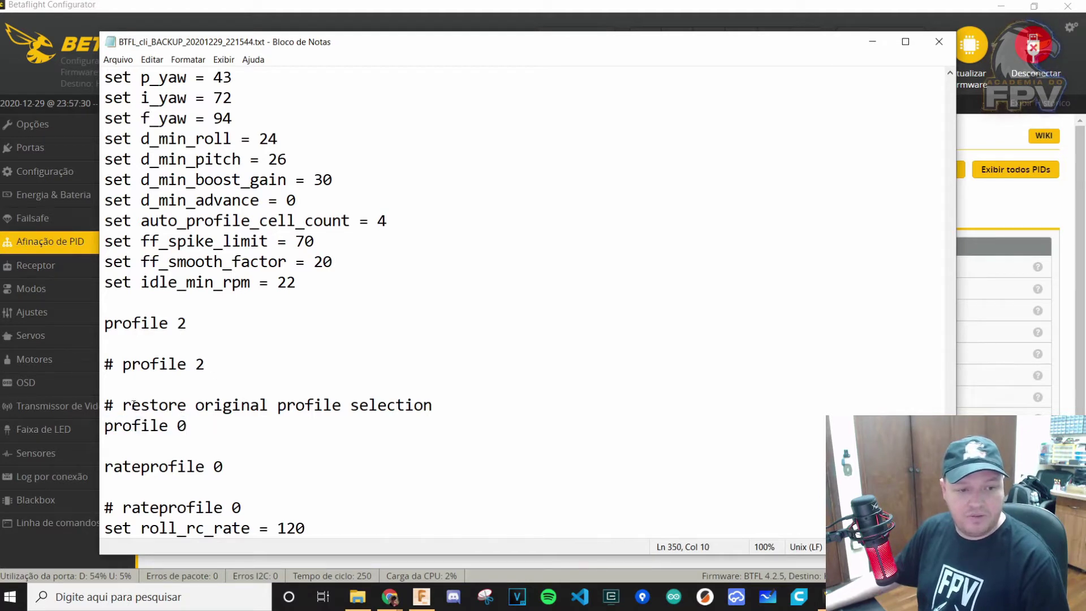
left_click_drag(105, 402, 444, 408)
left_click(444, 408)
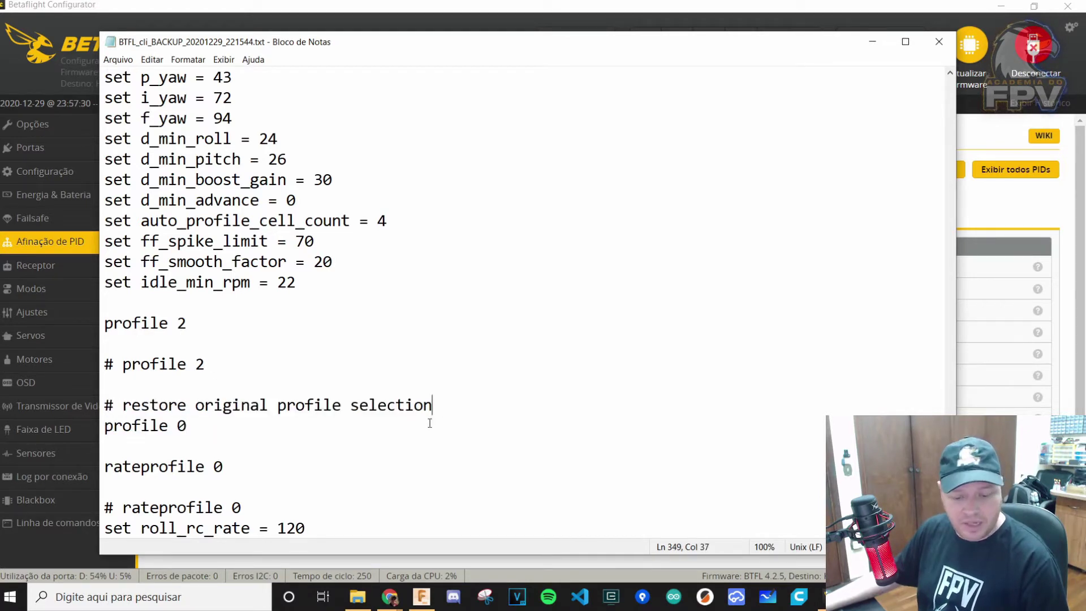
triple_click(226, 432)
left_click(212, 405)
Step: Go back up the backup file to the start of the profile 0 block
scroll(213, 396, "up", 6)
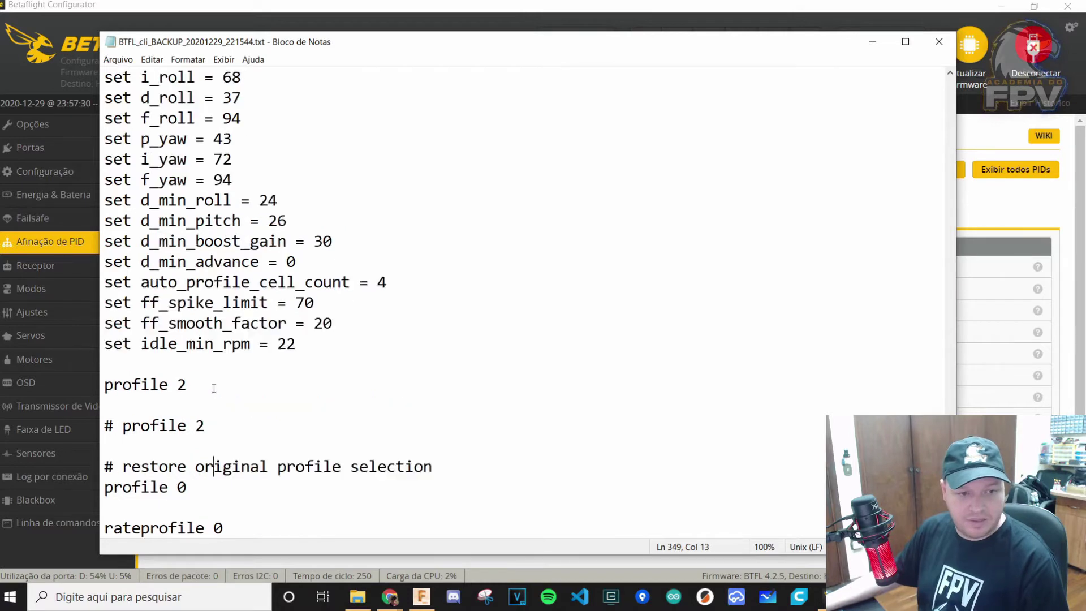
scroll(214, 388, "up", 5)
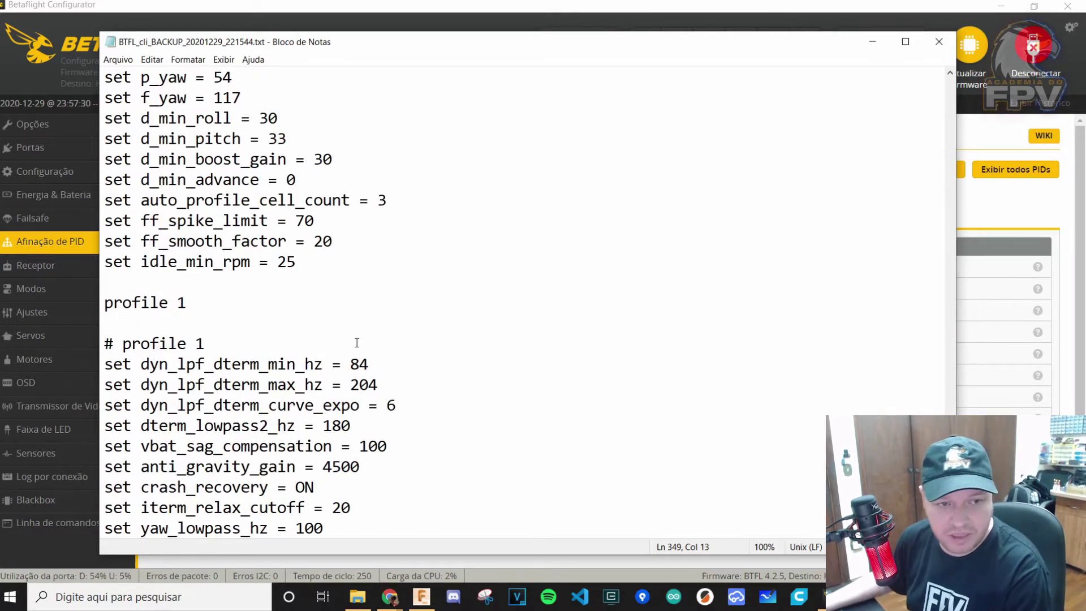
scroll(348, 339, "up", 9)
left_click(255, 304)
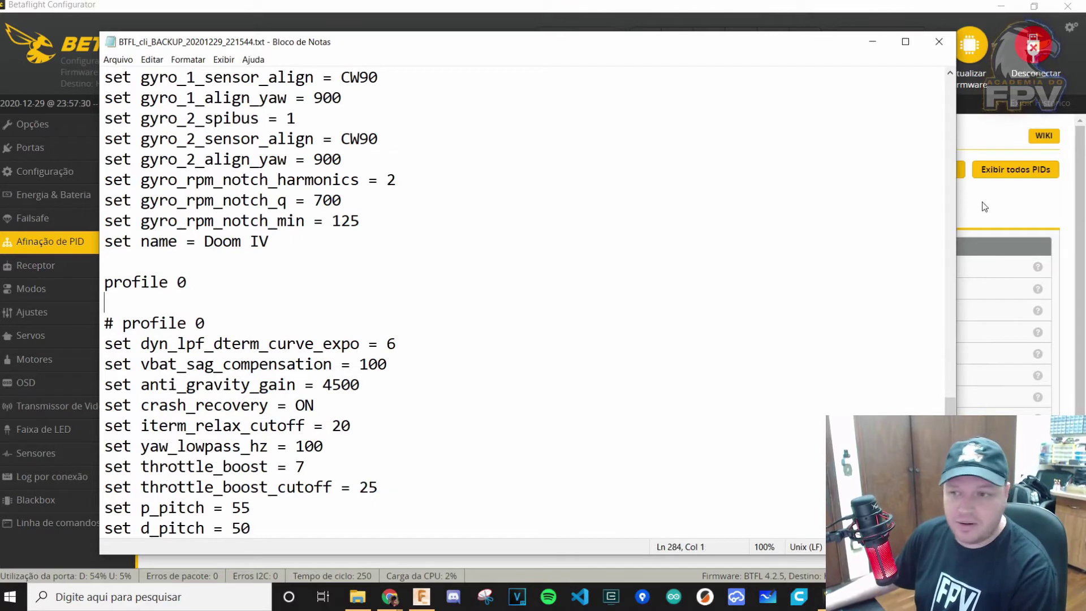
Step: Switch to Betaflight Configurator and view the available PID profiles, leaving Perfil 1 selected
left_click(996, 204)
left_click(212, 189)
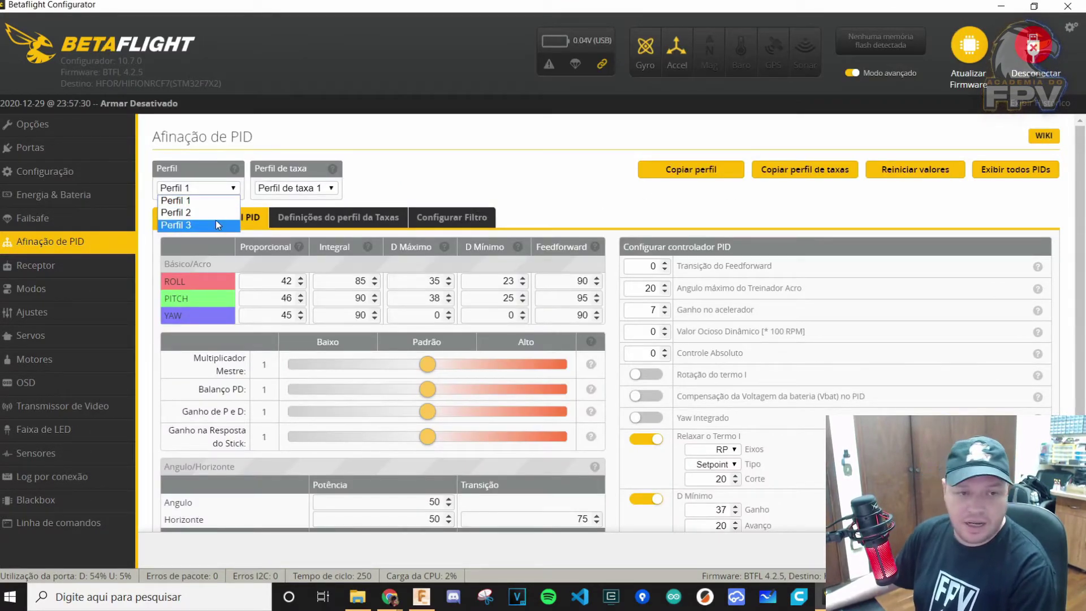
left_click(535, 162)
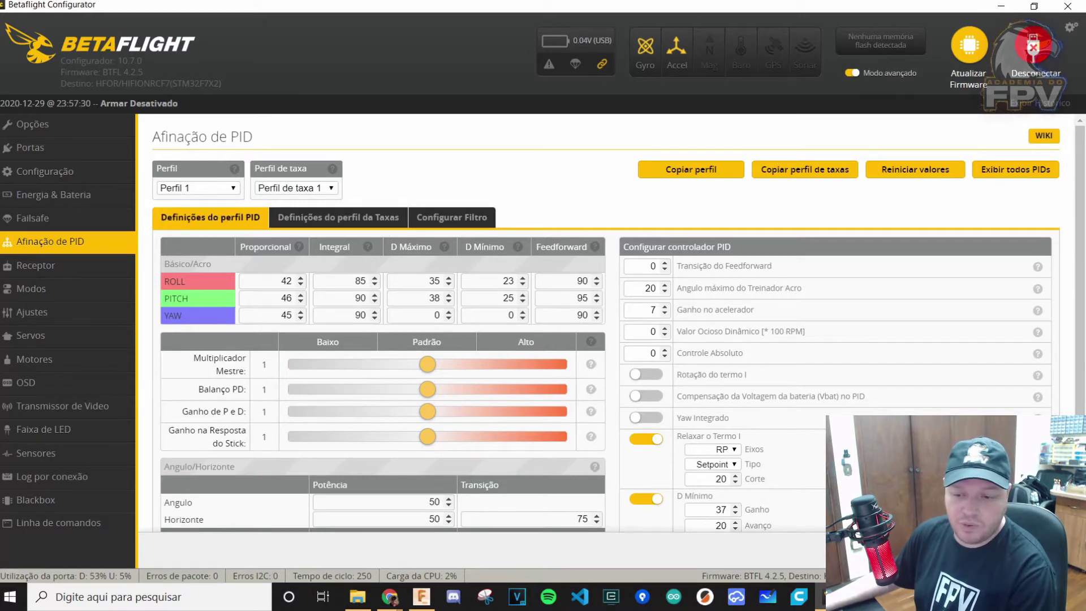
Step: Return to the backup file in Notepad and examine the "# profile 0" line
mouse_move(830, 597)
left_click(789, 537)
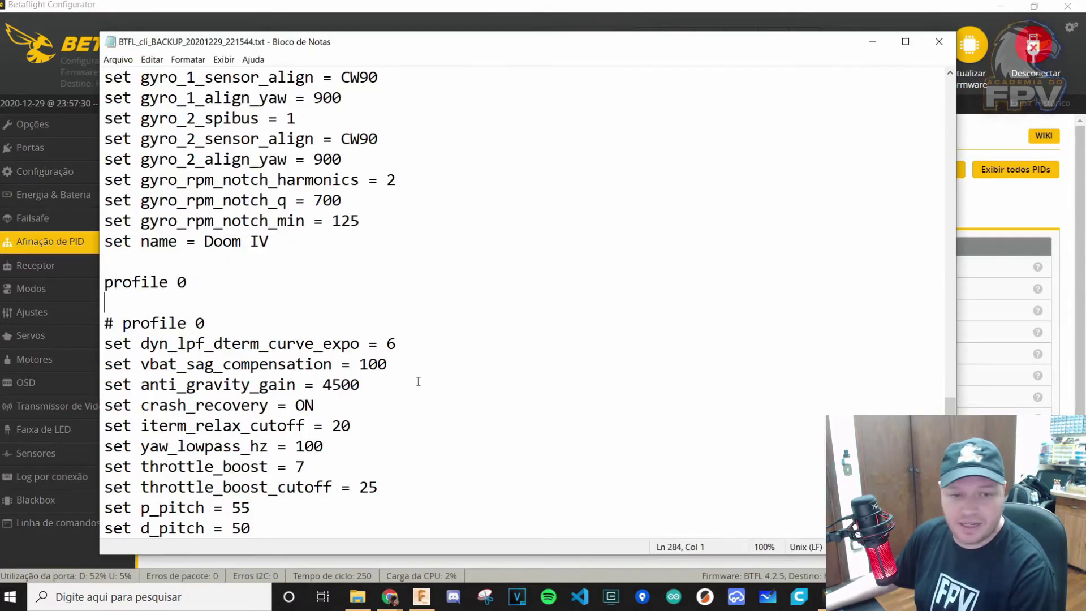
double_click(226, 321)
left_click(226, 321)
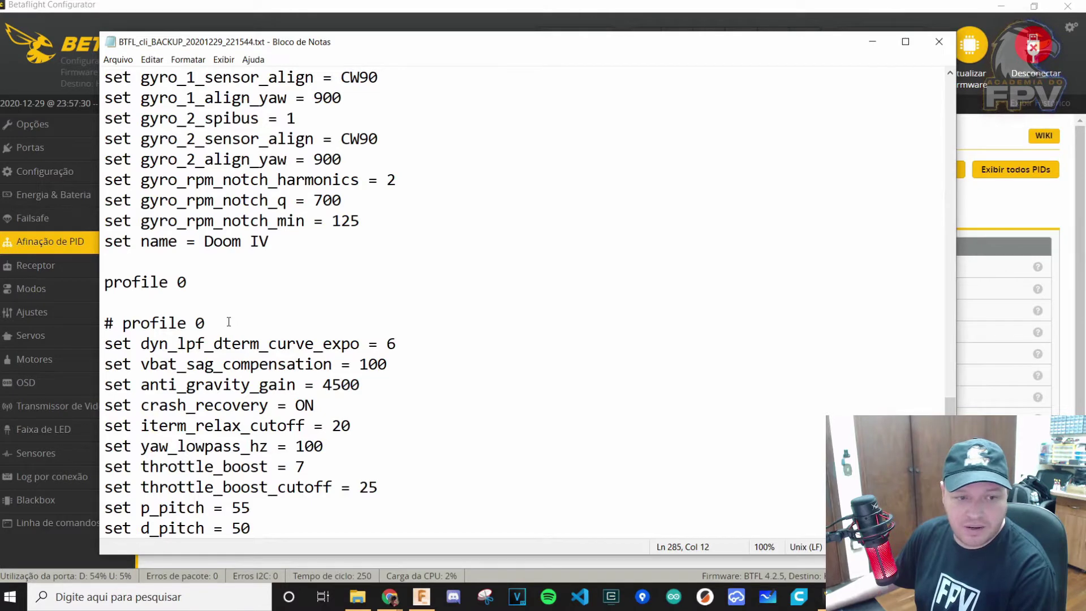
Step: Compare the backup's profile numbering with the PID profile list in Betaflight Configurator, keeping Perfil 1 selected
left_click(952, 235)
left_click(232, 187)
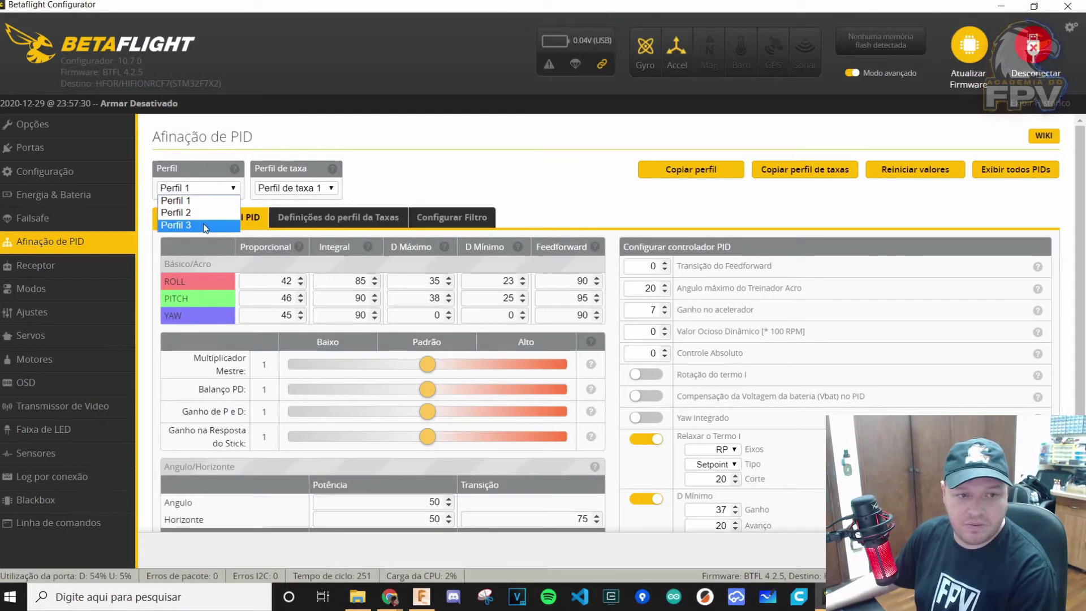
left_click(452, 195)
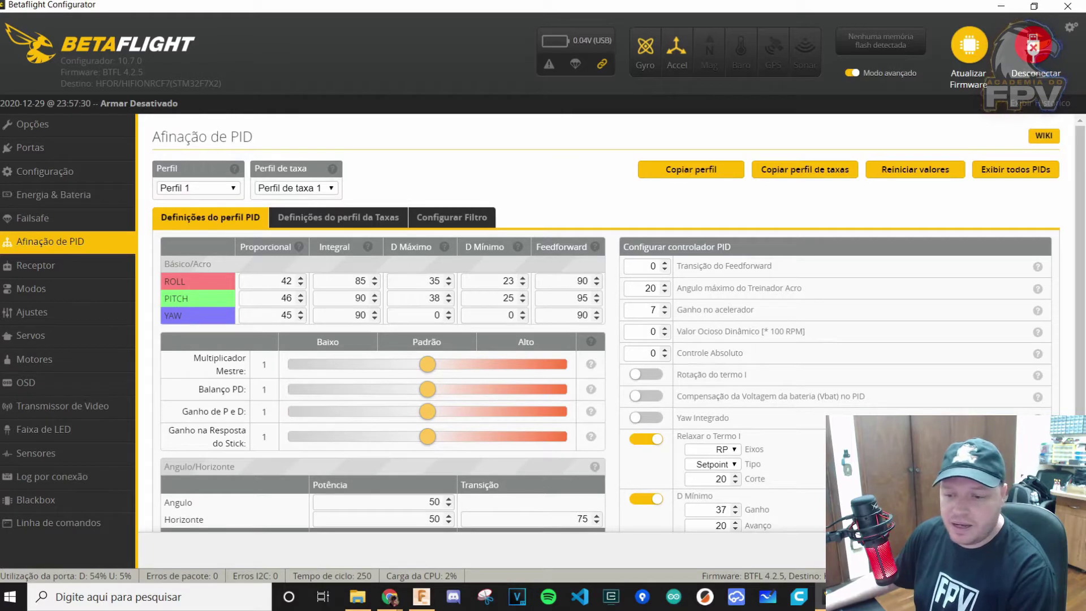
Step: Switch back to the backup file in Notepad and read the commands of the profile 0 block
mouse_move(827, 597)
left_click(789, 534)
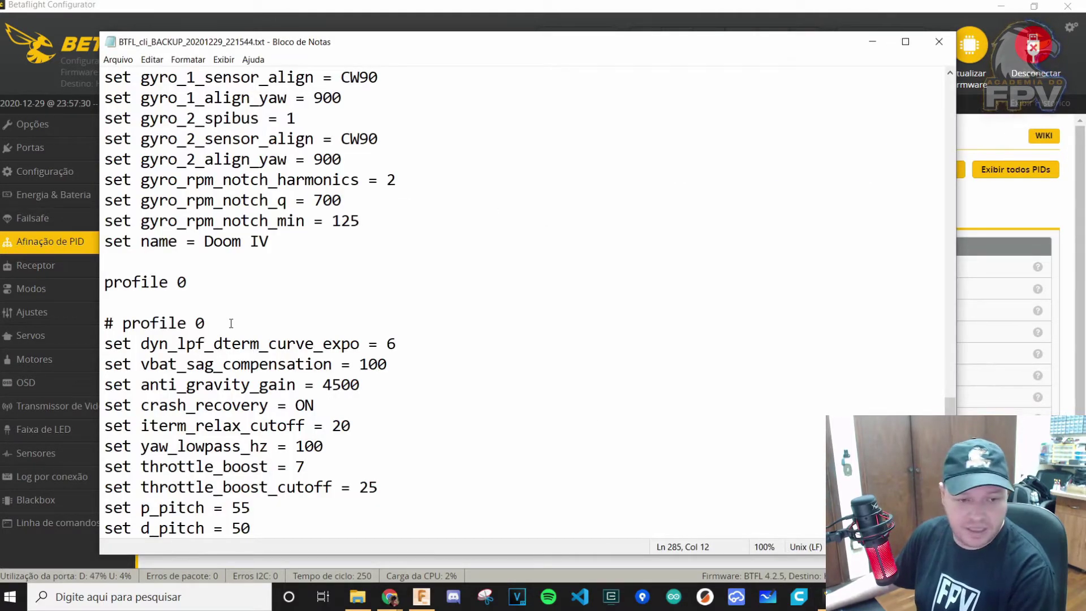
scroll(349, 383, "down", 2)
scroll(349, 383, "up", 1)
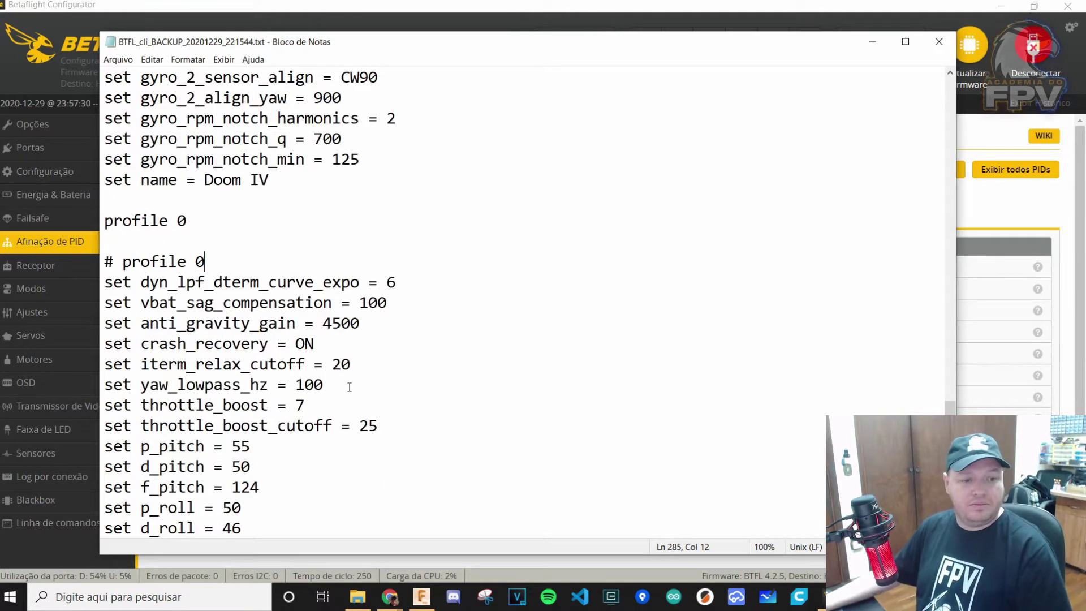
scroll(350, 385, "down", 1)
scroll(350, 385, "down", 1)
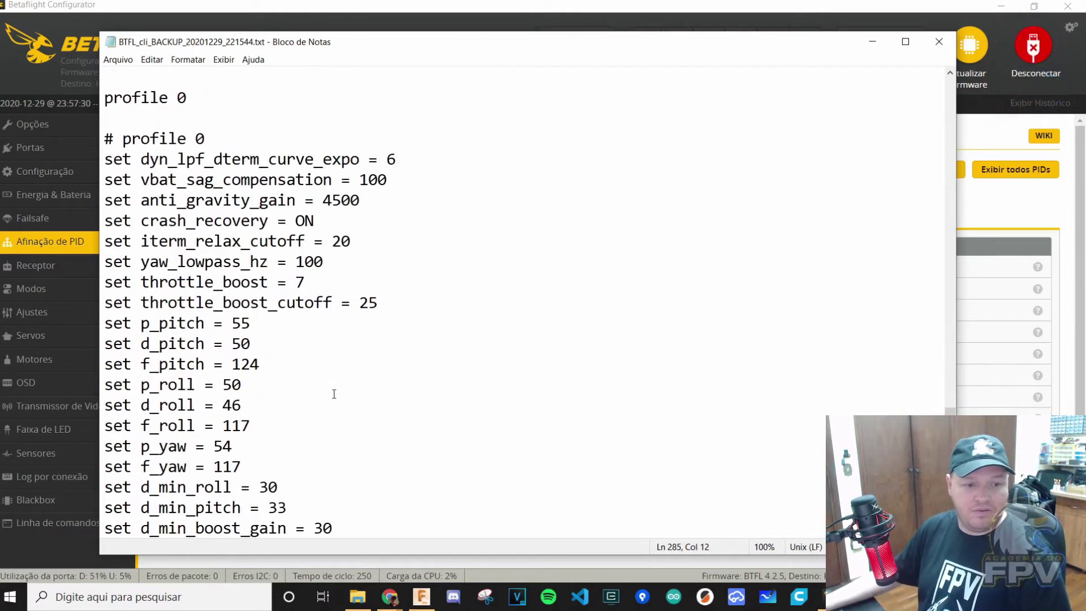
Step: Switch to Betaflight Configurator and review the PID gains, sliders and controller settings of Perfil 1
left_click(1004, 207)
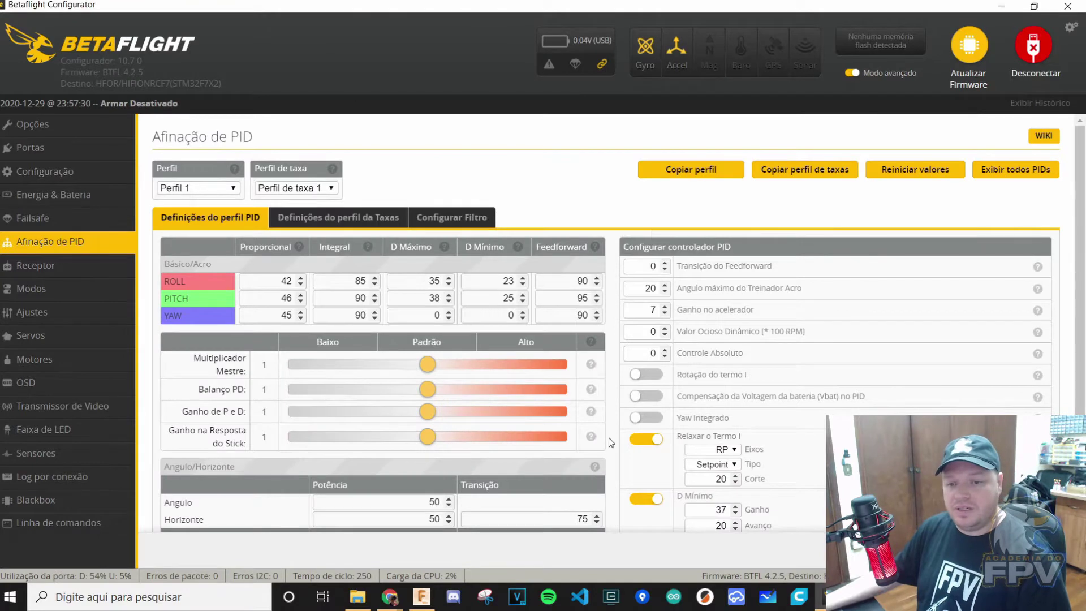
scroll(610, 442, "down", 2)
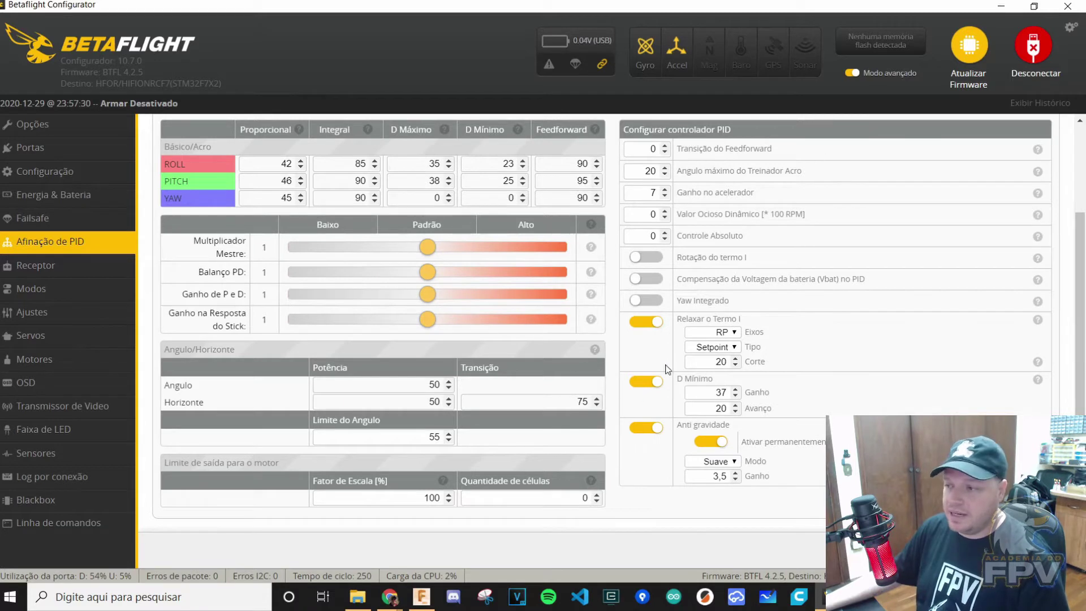
scroll(711, 296, "up", 2)
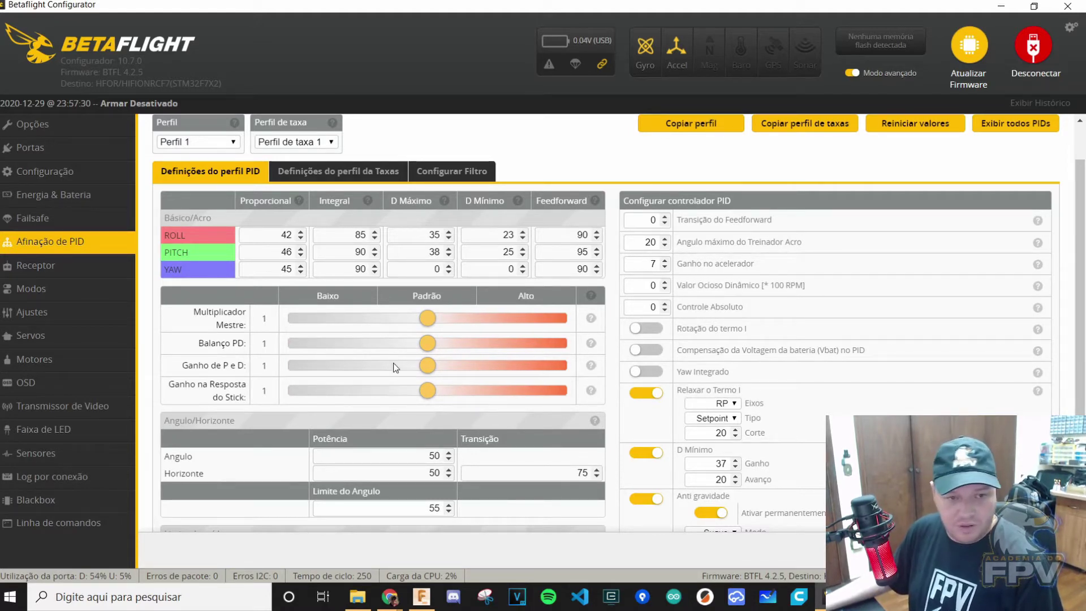
Step: Return to the profile 0 block in Notepad and highlight the p_pitch, p_yaw and p_roll parameter names in turn
key("alt+Tab")
scroll(365, 410, "down", 1)
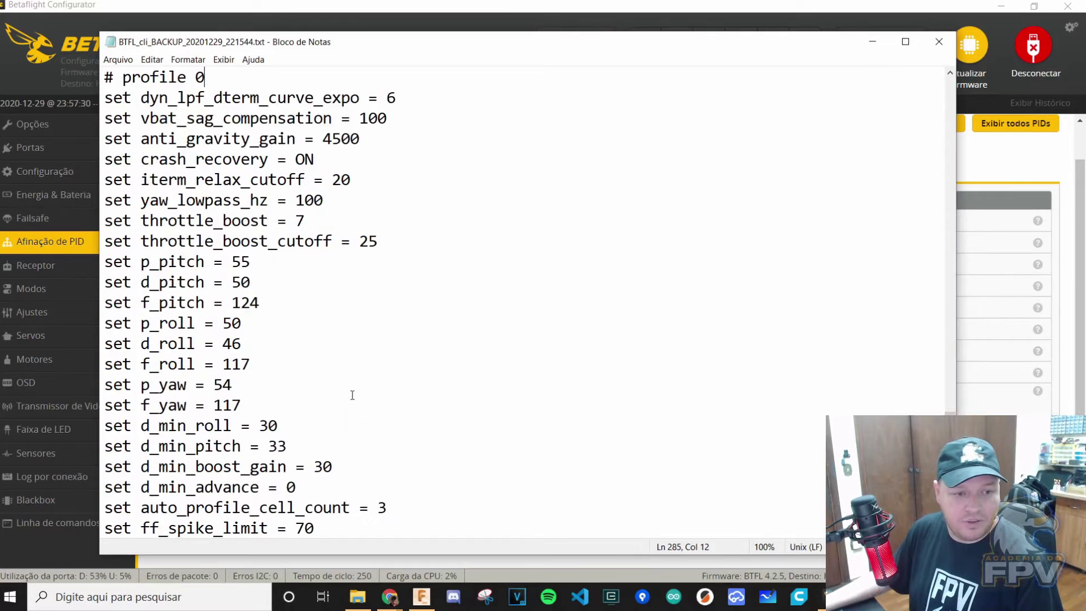
scroll(351, 393, "up", 1)
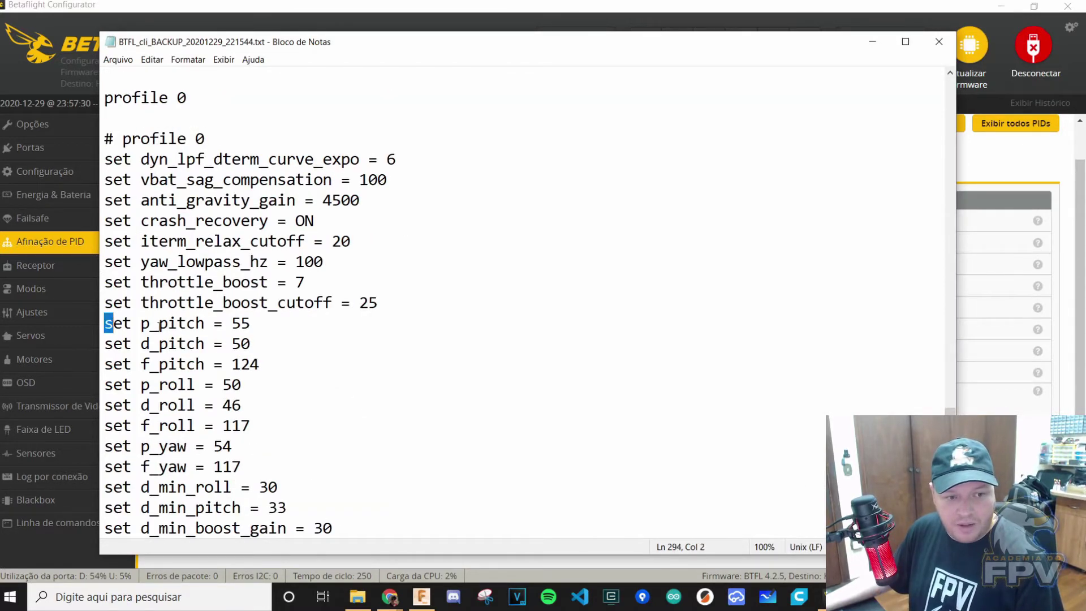
double_click(161, 327)
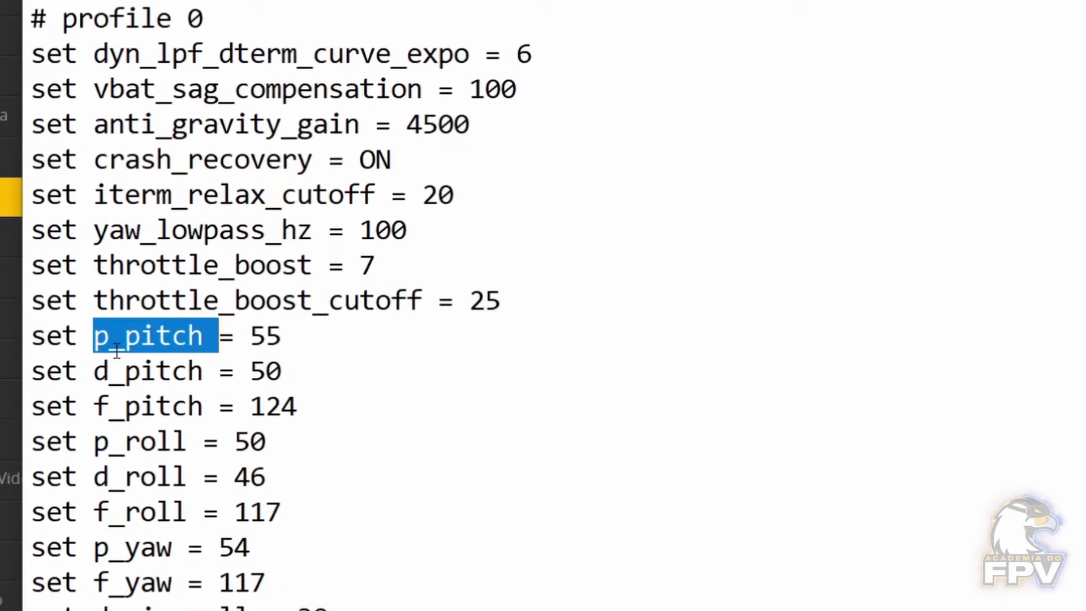
left_click(124, 545)
double_click(124, 546)
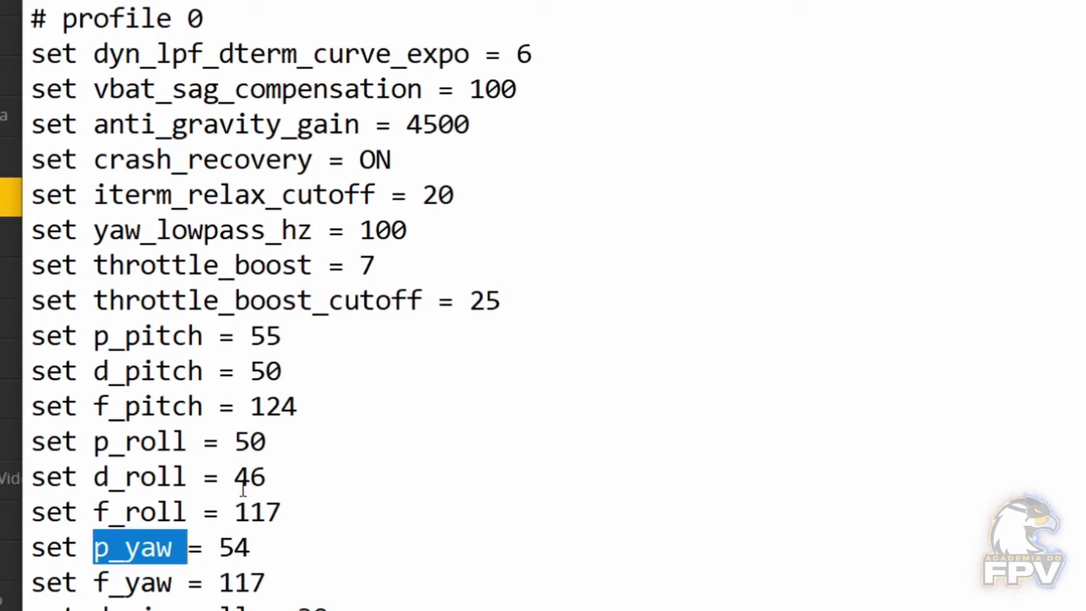
double_click(138, 441)
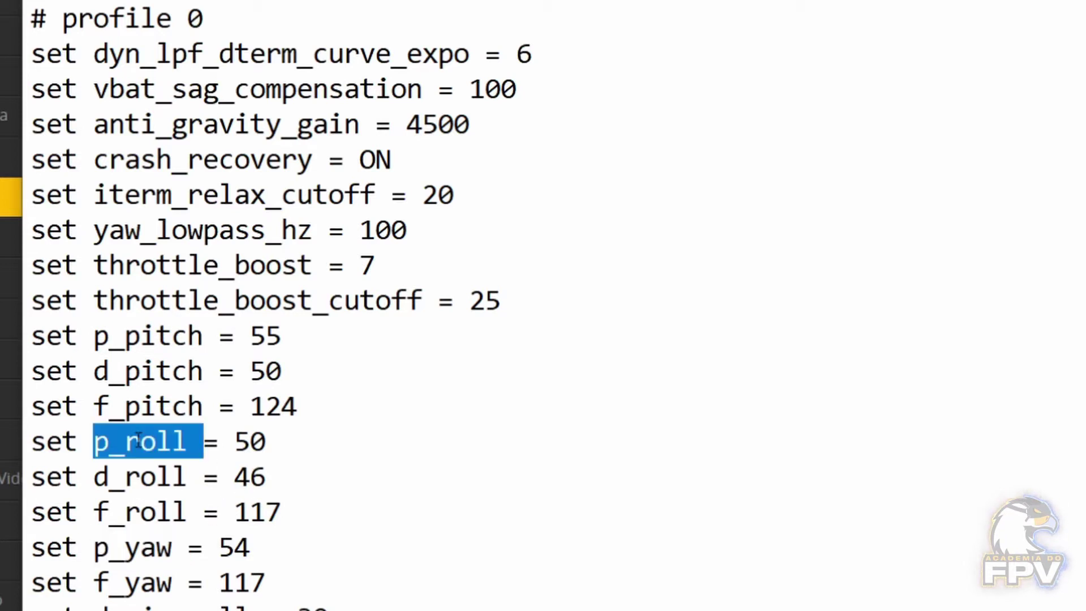
Step: Highlight the p_pitch and p_roll names and their values in the profile 0 block
double_click(158, 334)
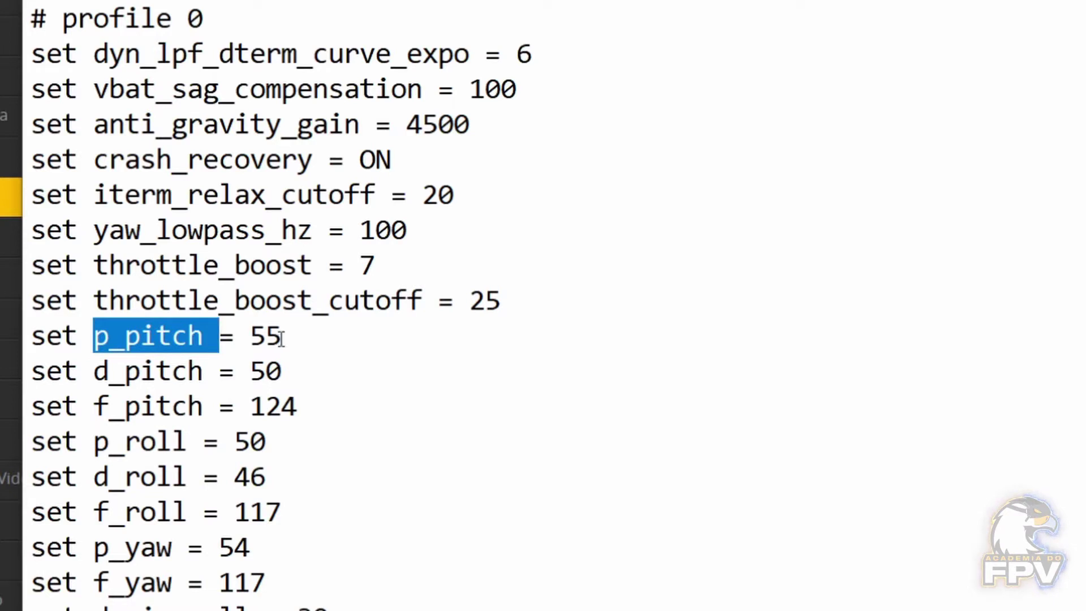
double_click(264, 337)
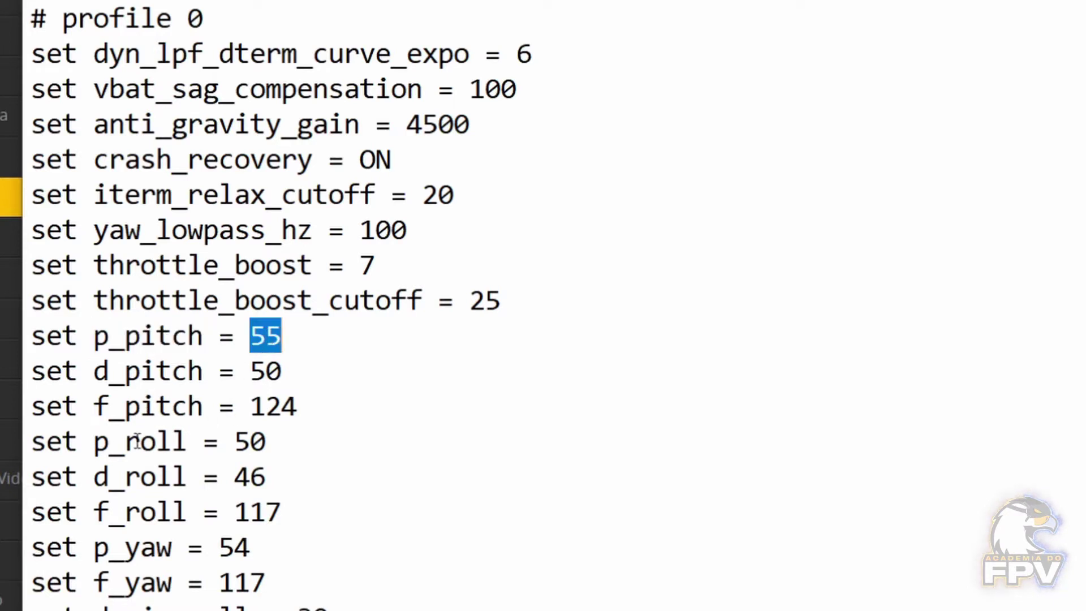
double_click(160, 336)
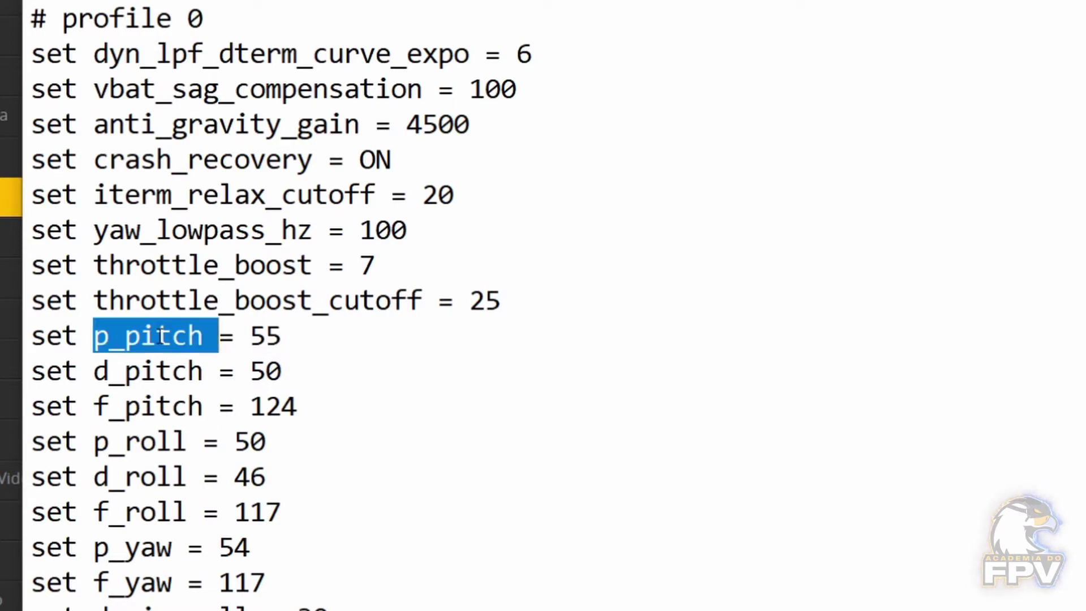
double_click(147, 438)
double_click(249, 442)
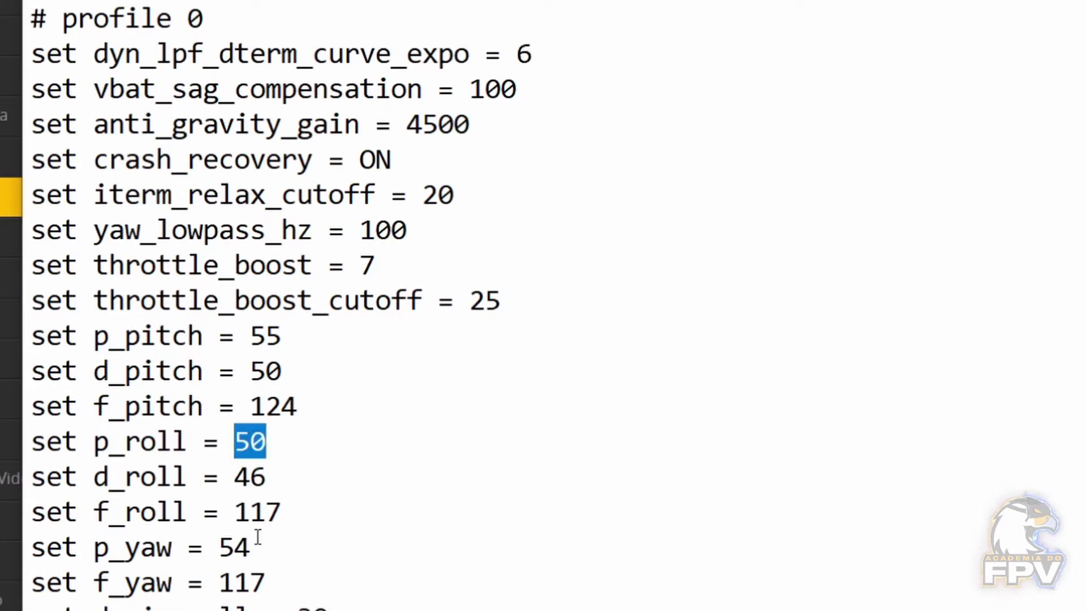
left_click(258, 537)
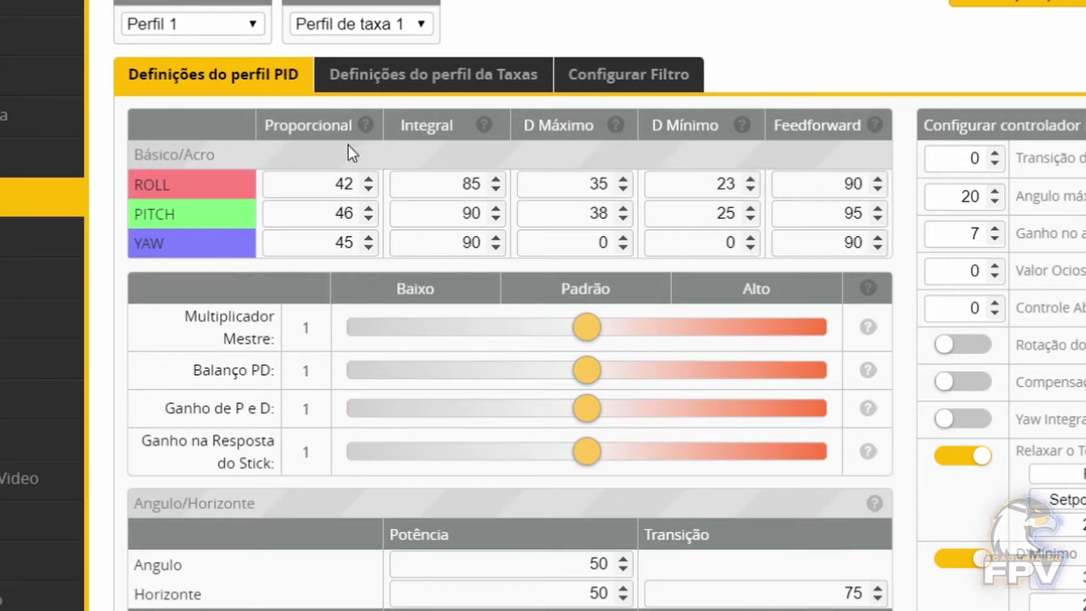
Step: Highlight the Proportional values for roll, pitch and yaw in Betaflight Configurator's PID table
left_click_drag(320, 189, 390, 191)
left_click_drag(286, 215, 396, 228)
left_click_drag(289, 249, 493, 252)
left_click_drag(334, 184, 342, 184)
left_click(313, 211)
Step: Highlight p_pitch in the backup file and switch back to the PID table to compare it with the pitch Proportional field
key("alt+Tab")
double_click(153, 348)
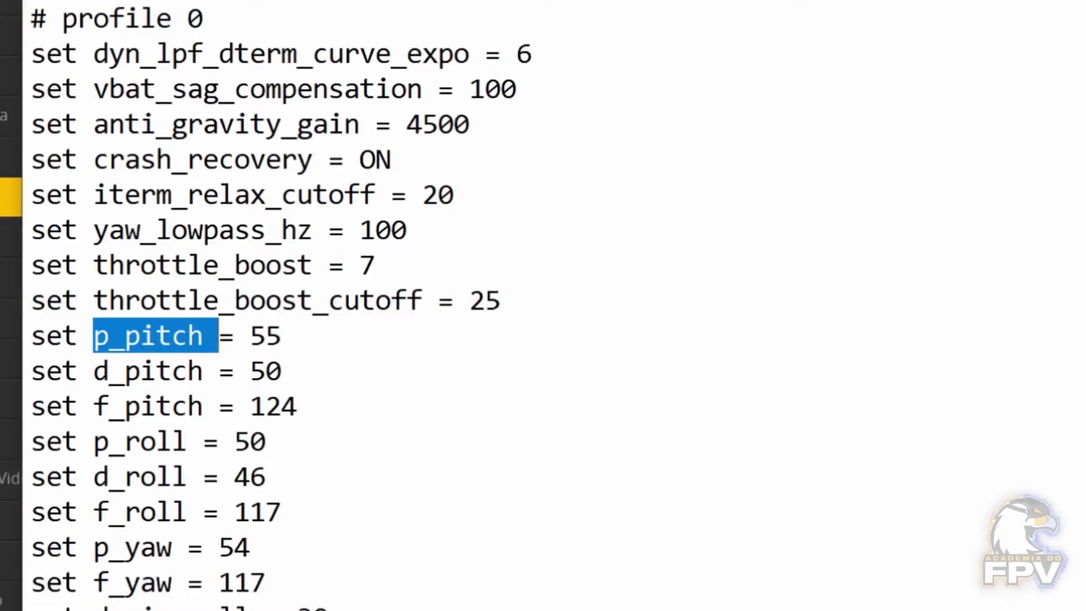
key("alt+Tab")
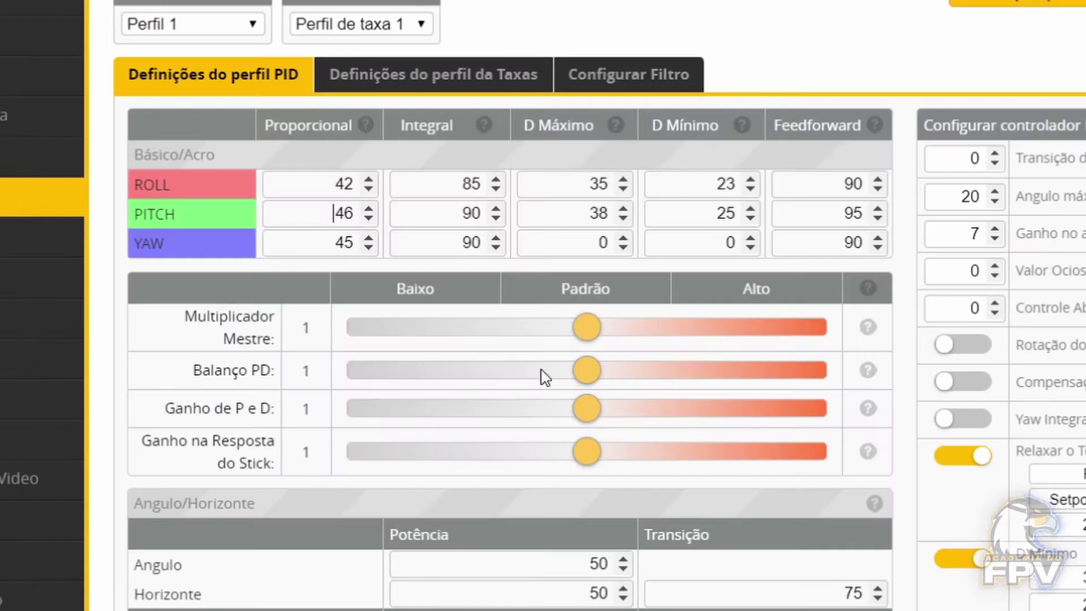
Step: Set the pitch Proportional value to 55, highlight the pitch and roll Proportional values, and re-enable the sliders to revert the manual change
double_click(290, 214)
type("55")
key("Tab")
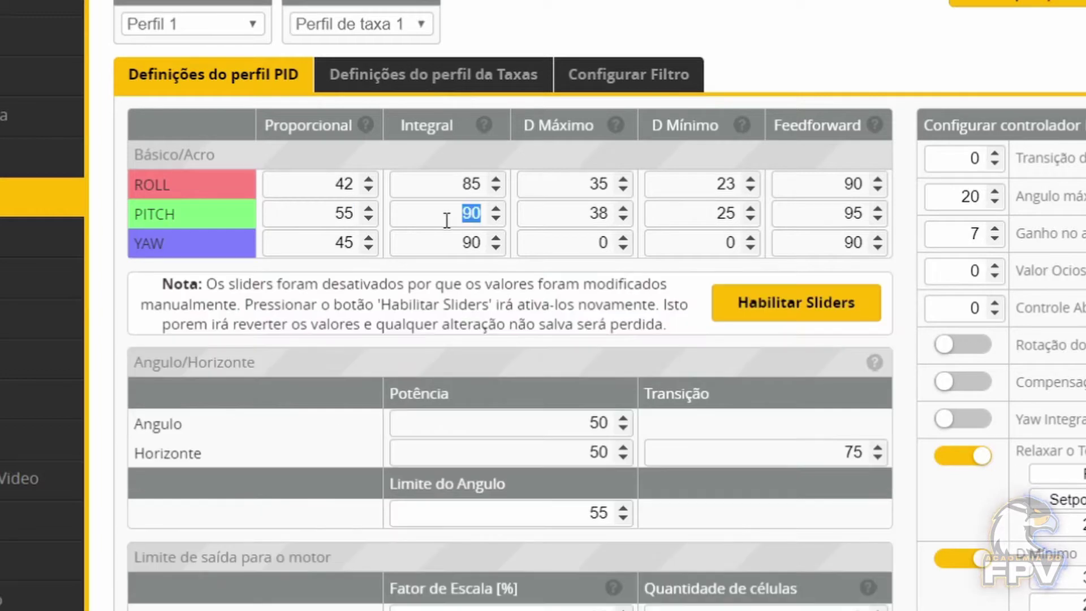
left_click(312, 233)
left_click(317, 219)
left_click_drag(314, 214, 540, 222)
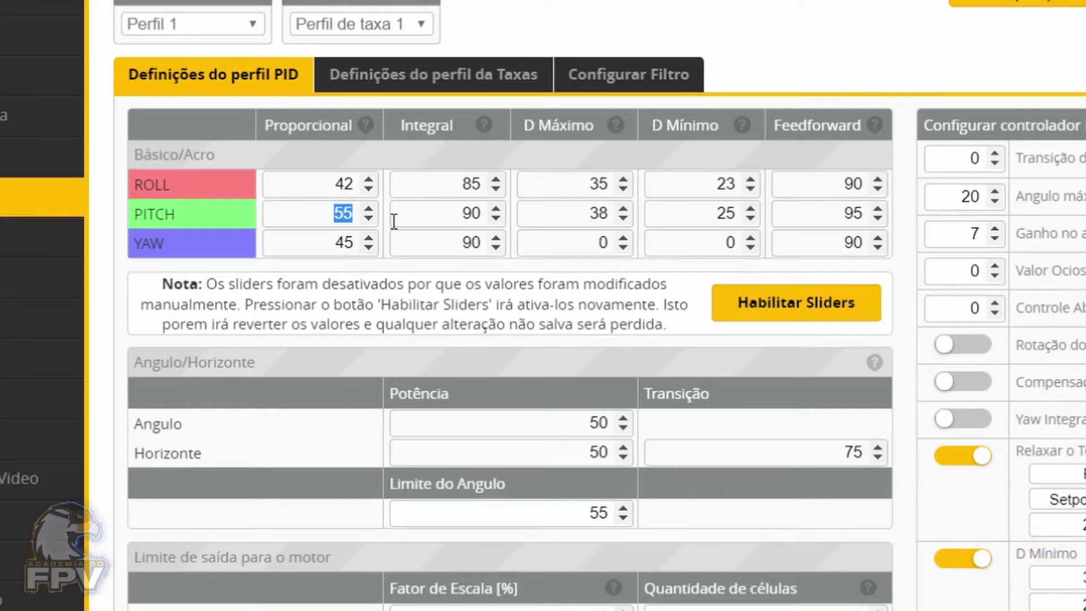
left_click_drag(332, 186, 390, 194)
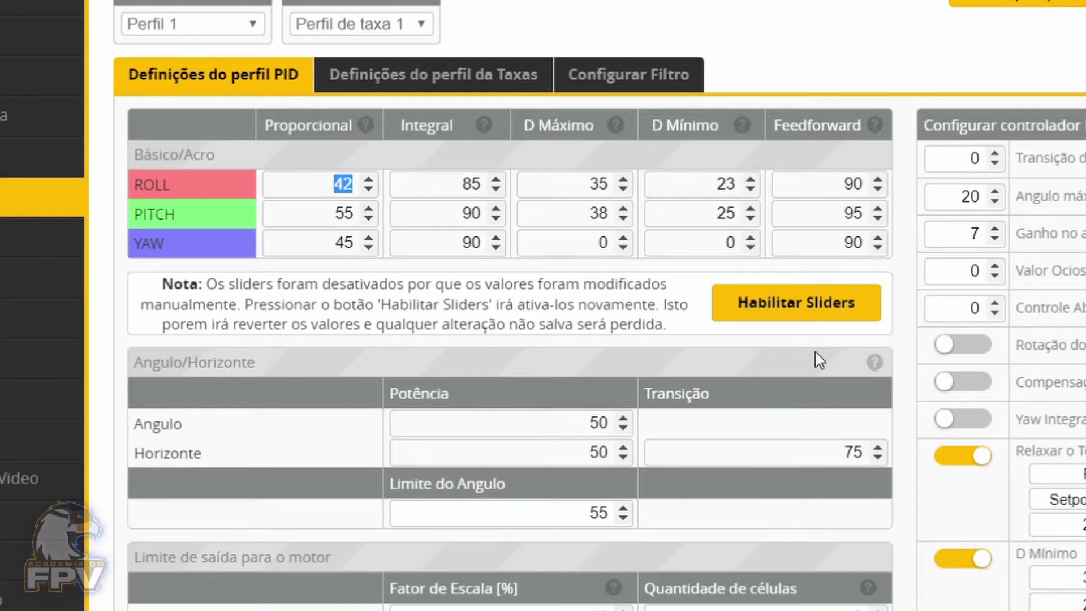
left_click(764, 308)
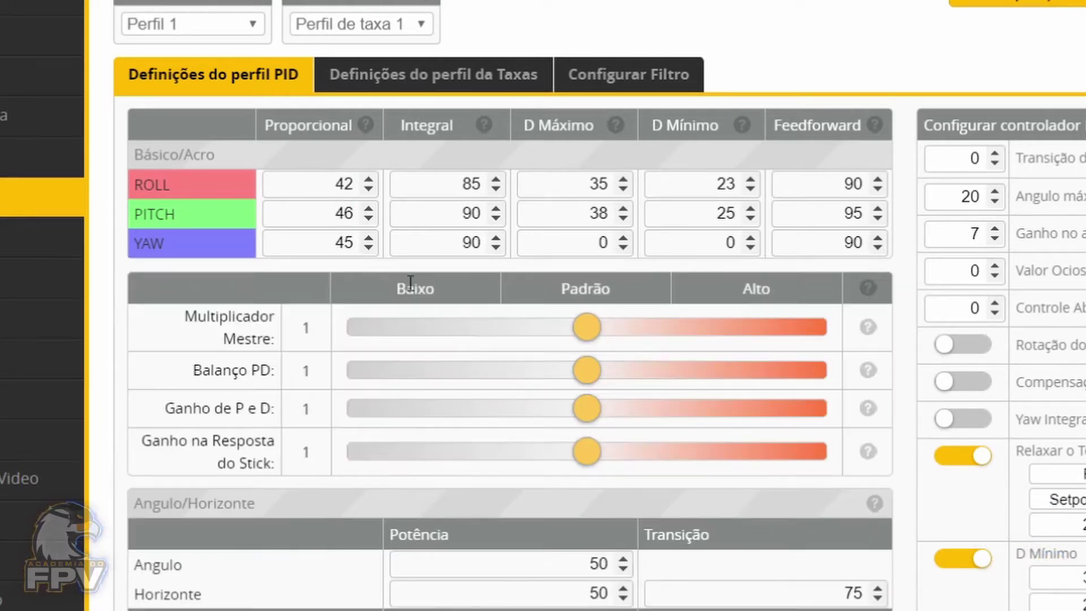
Step: Highlight the roll, pitch and yaw values of the Proportional column in the restored PID table
double_click(340, 214)
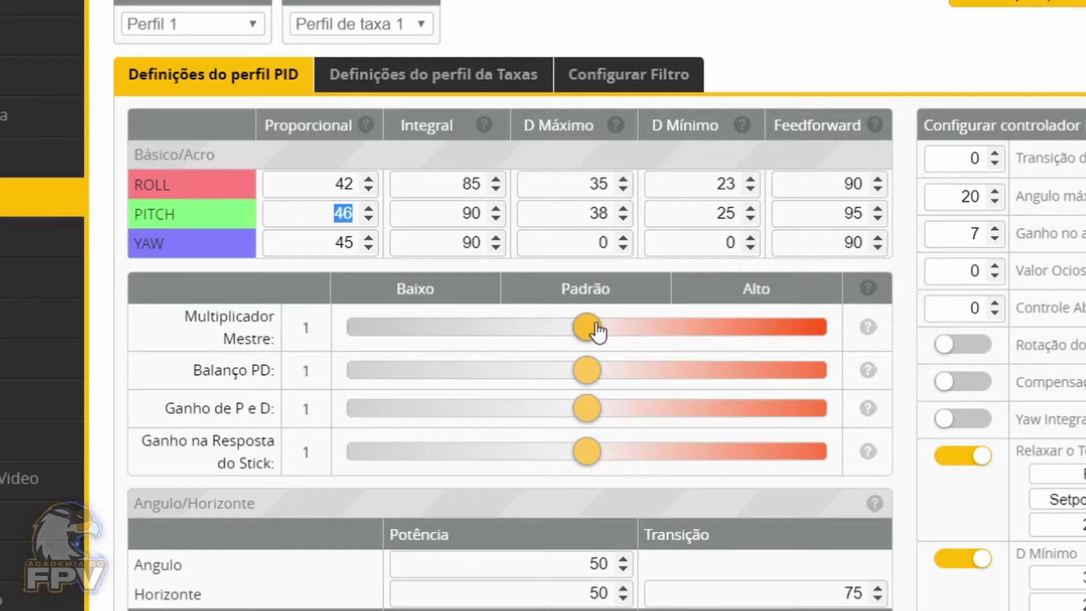
left_click(331, 184)
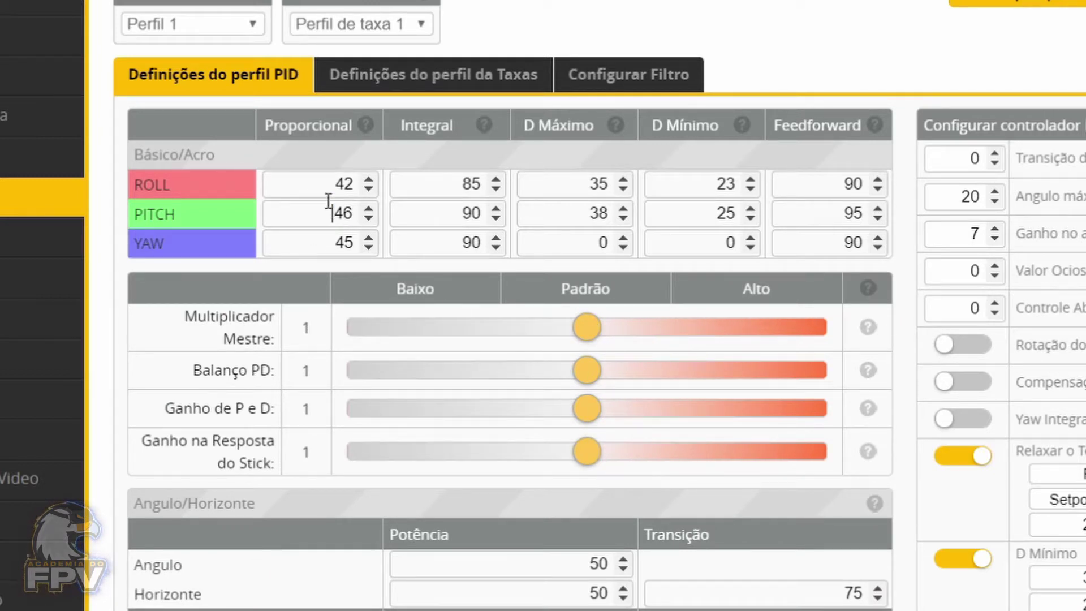
left_click(323, 236)
left_click(322, 184)
left_click_drag(315, 184, 520, 194)
left_click_drag(331, 214, 446, 218)
left_click_drag(316, 242, 368, 247)
left_click_drag(298, 182, 370, 224)
left_click(334, 214)
left_click_drag(312, 247, 366, 215)
left_click_drag(253, 171, 340, 179)
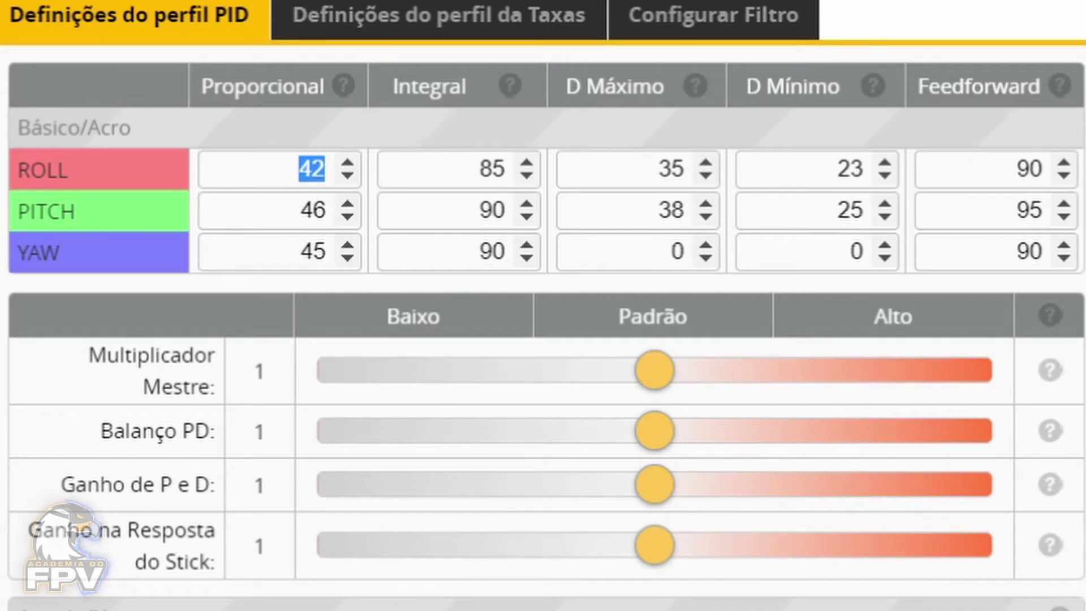
left_click(244, 163)
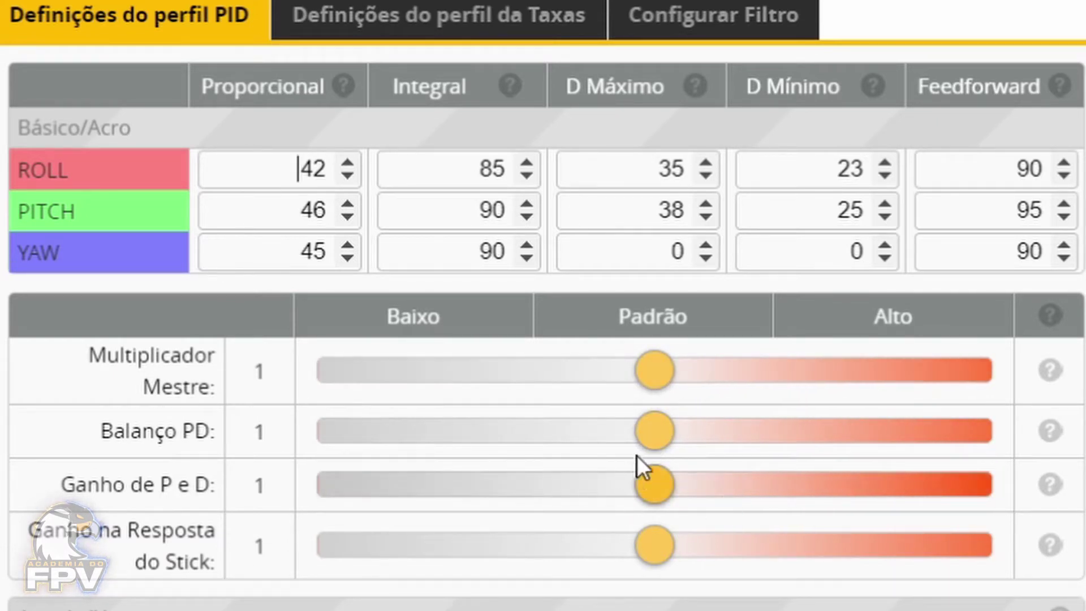
Step: Raise the Multiplicador Mestre slider to 1.2 and select the roll Integral value
left_click_drag(654, 371, 718, 388)
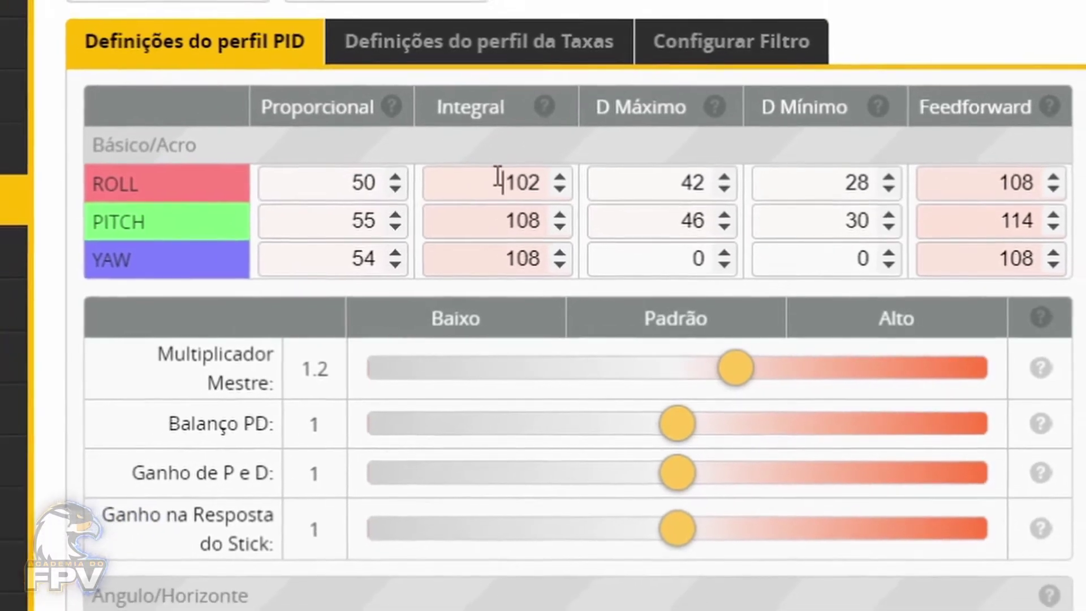
double_click(447, 169)
left_click(443, 170)
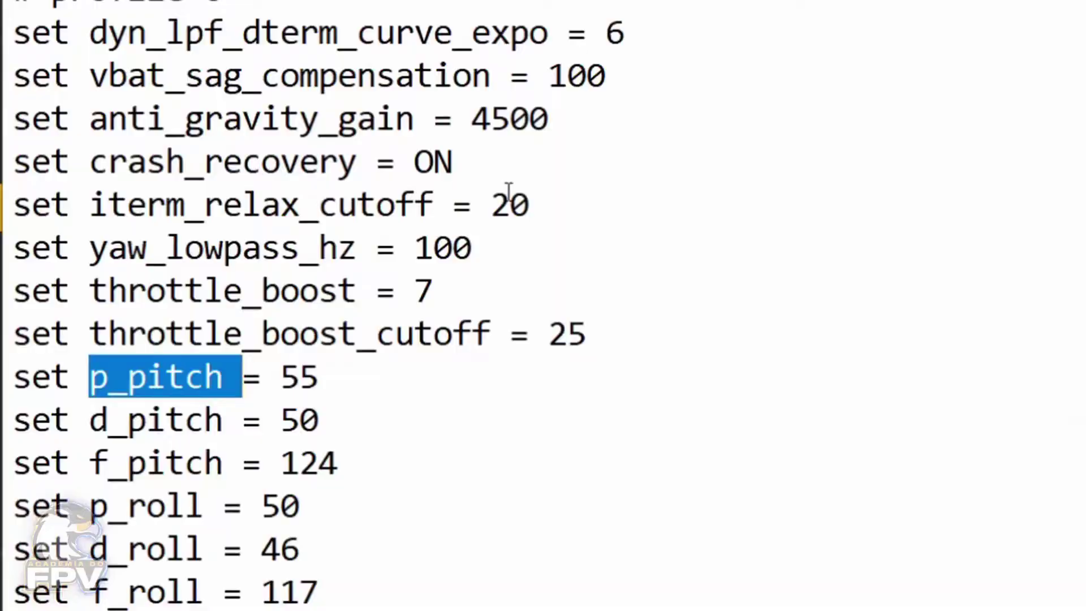
Step: Switch to the backup in Notepad and examine the p, d and f lines for pitch and roll, highlighting the f of f_pitch
left_click(528, 507)
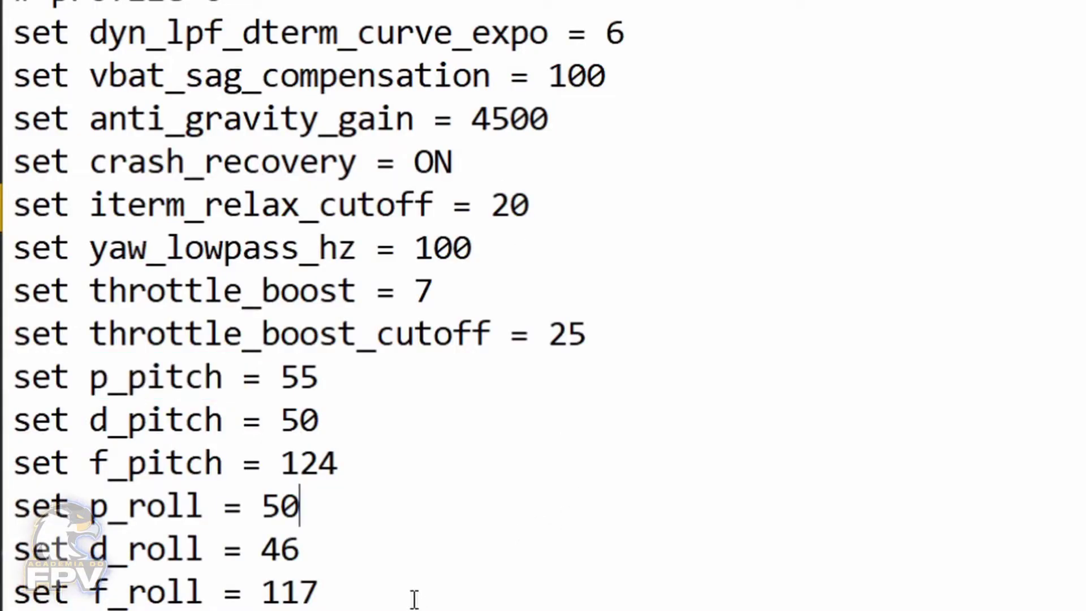
scroll(416, 598, "down", 2)
scroll(446, 600, "up", 1)
scroll(446, 600, "up", 1)
left_click_drag(280, 374, 429, 492)
left_click(429, 492)
left_click(392, 430)
left_click_drag(70, 461, 111, 462)
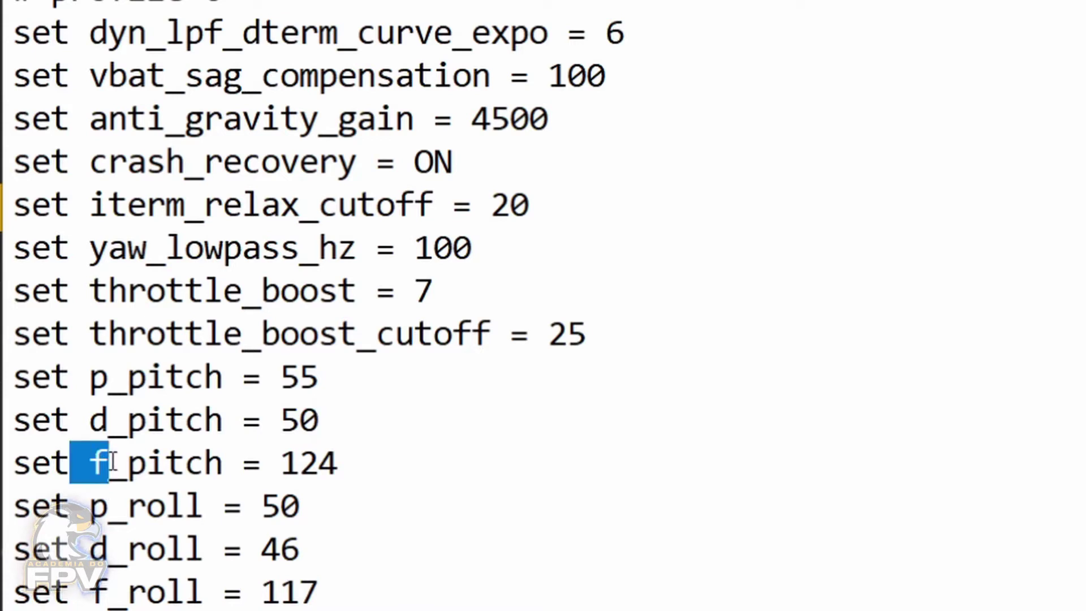
left_click(109, 462)
scroll(391, 469, "down", 2)
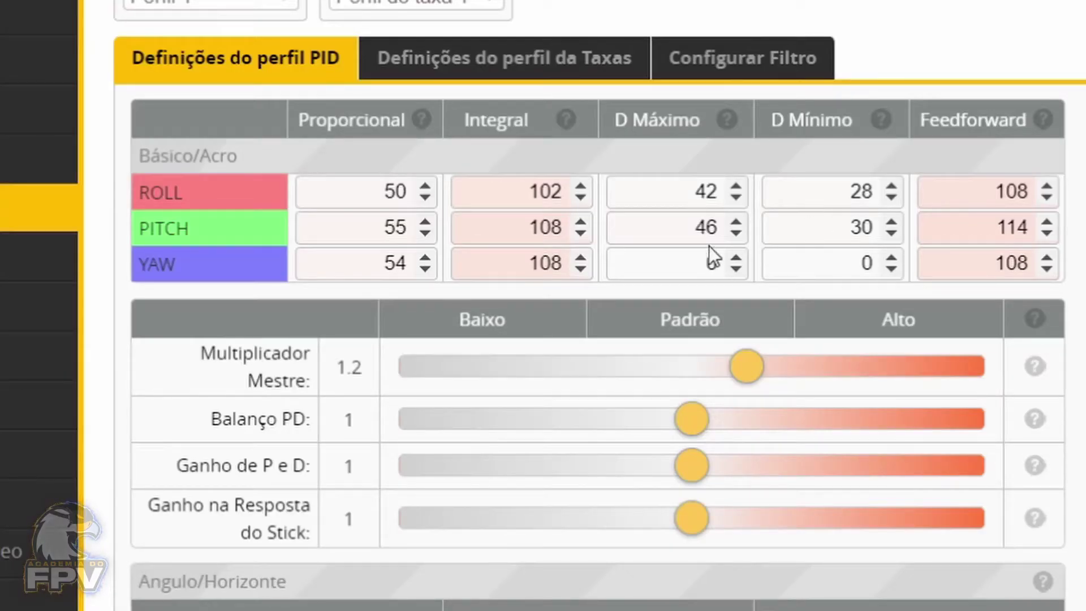
Step: Switch to Betaflight Configurator and highlight the D Máximo and D Mínimo values of the roll axis
left_click(730, 191)
left_click_drag(729, 190, 673, 202)
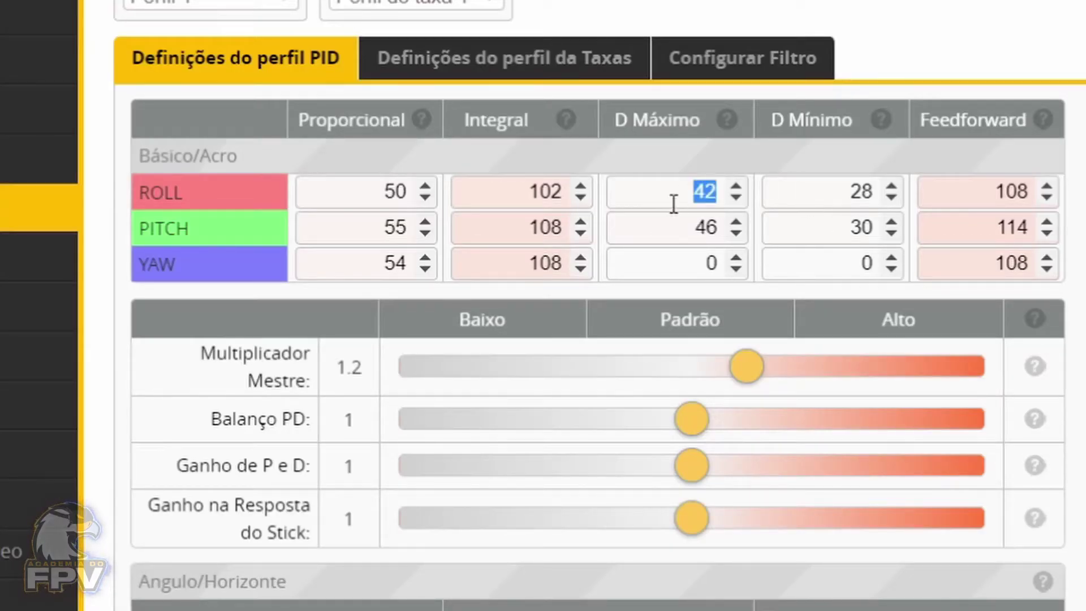
left_click(795, 187)
left_click_drag(795, 186, 857, 191)
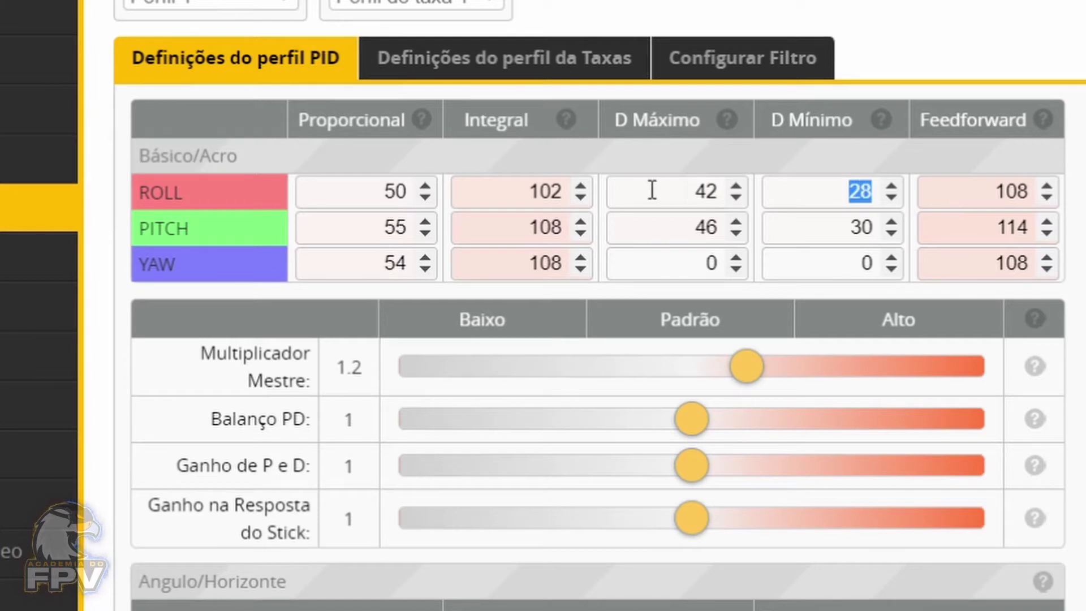
left_click_drag(650, 188, 921, 189)
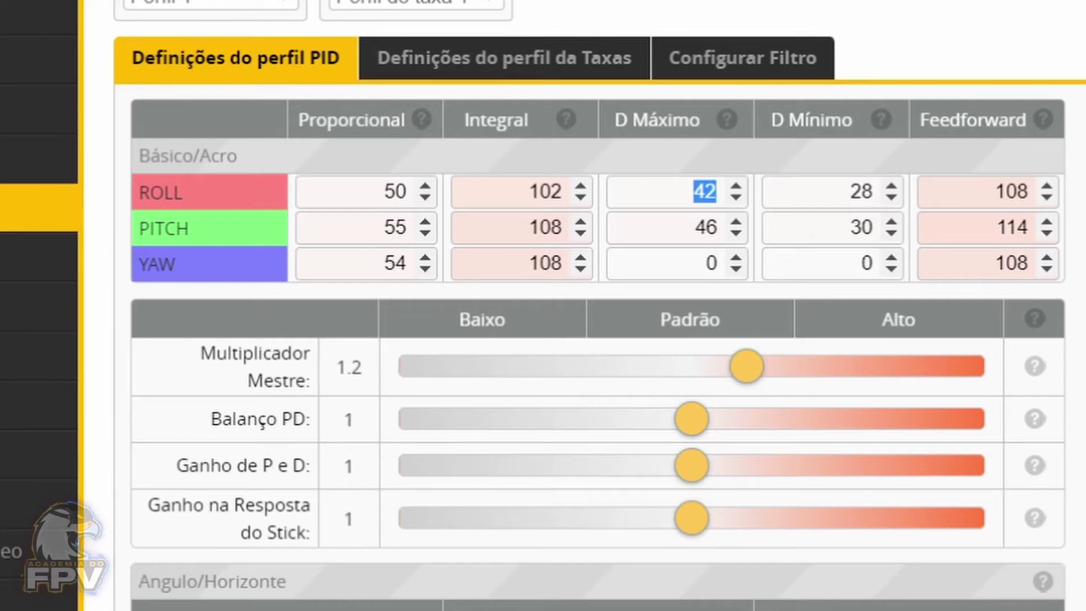
Step: Switch to the backup in Notepad and highlight the d_pitch value
key("alt+Tab")
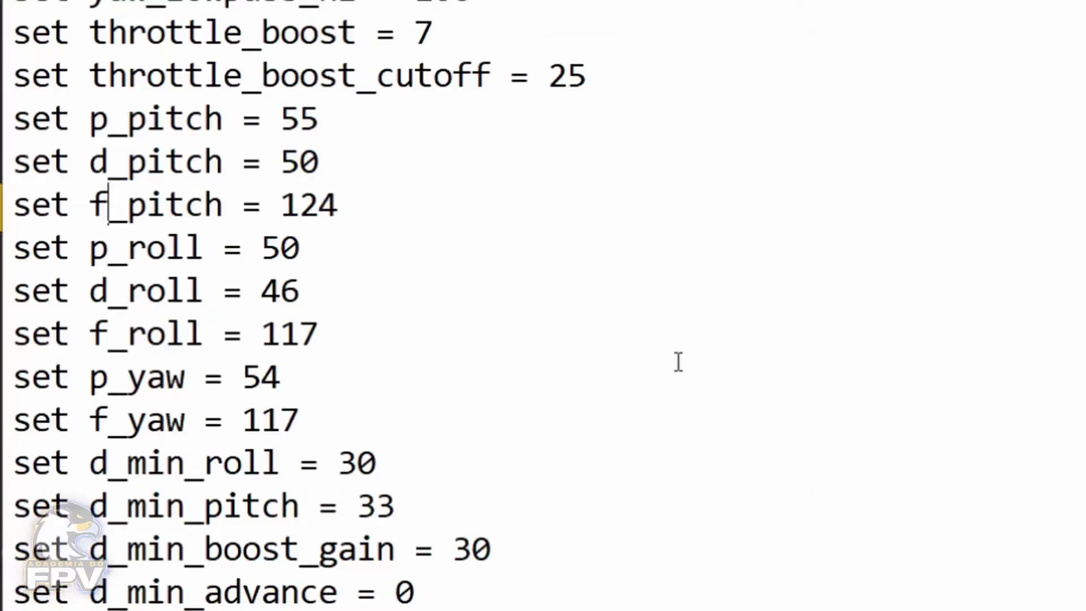
scroll(574, 369, "up", 1)
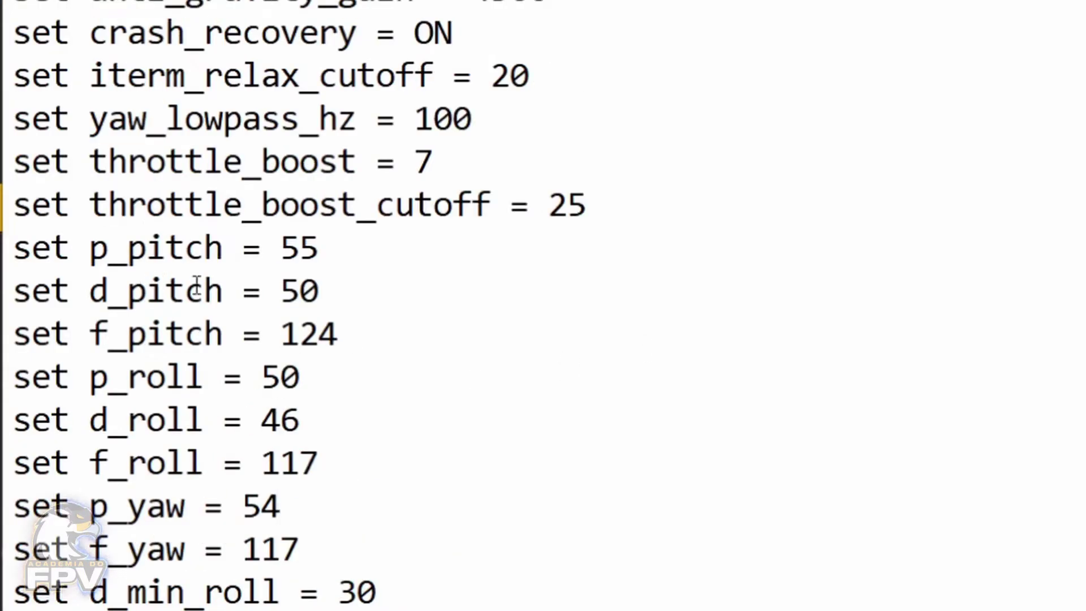
double_click(299, 290)
Step: Return to the PID table in Betaflight Configurator and compare the roll axis's D Máximo and D Mínimo fields
key("alt+Tab")
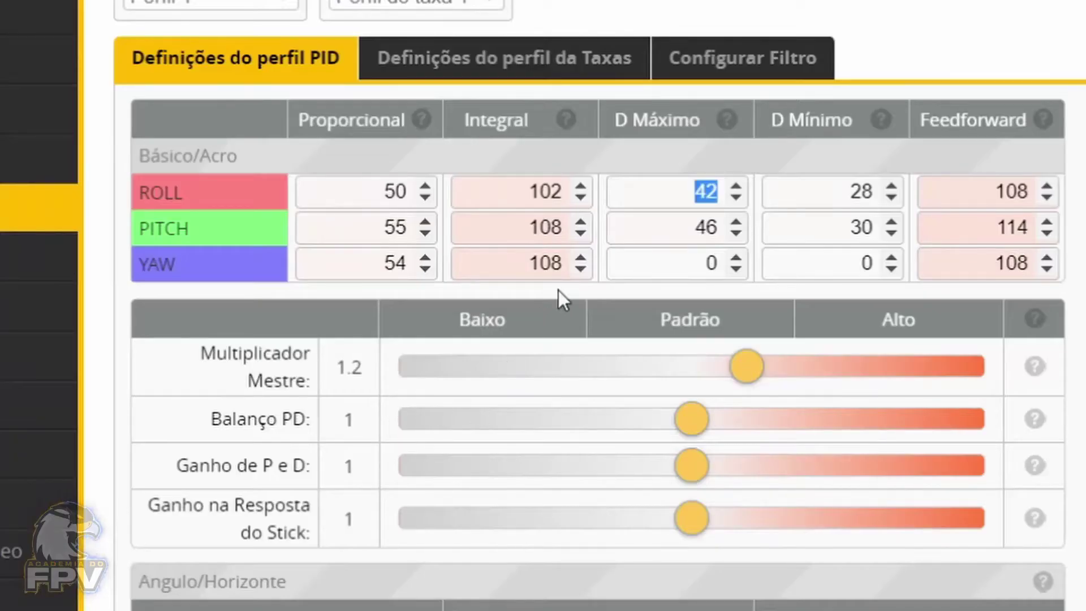
left_click(642, 188)
left_click_drag(654, 192, 811, 183)
left_click(814, 199)
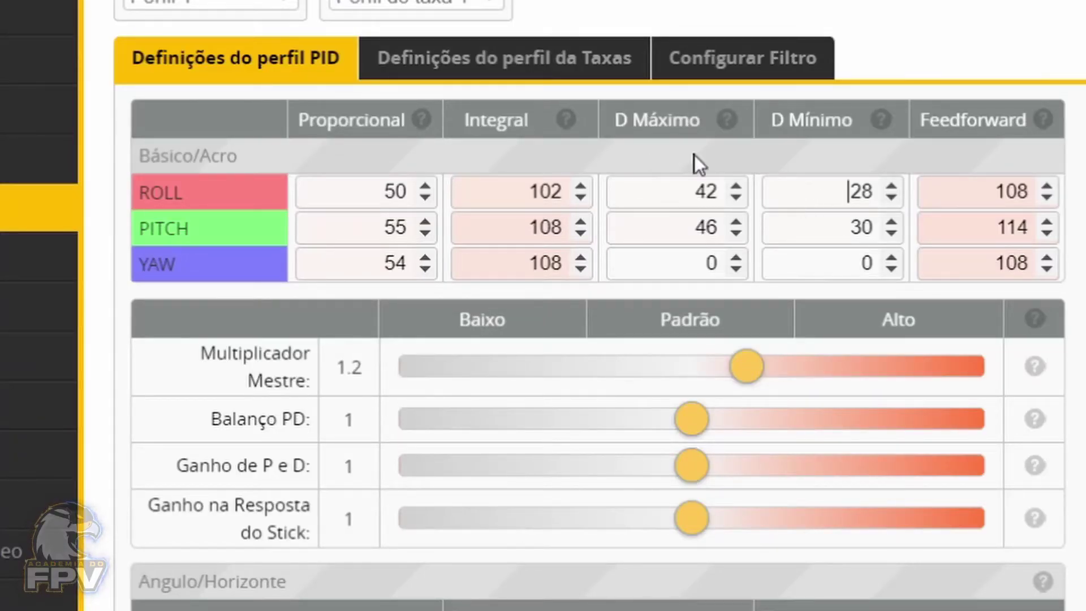
left_click_drag(678, 190, 878, 184)
left_click(821, 201)
Step: Highlight the Proportional values for roll, pitch and yaw in turn
left_click(387, 194)
double_click(395, 226)
double_click(394, 263)
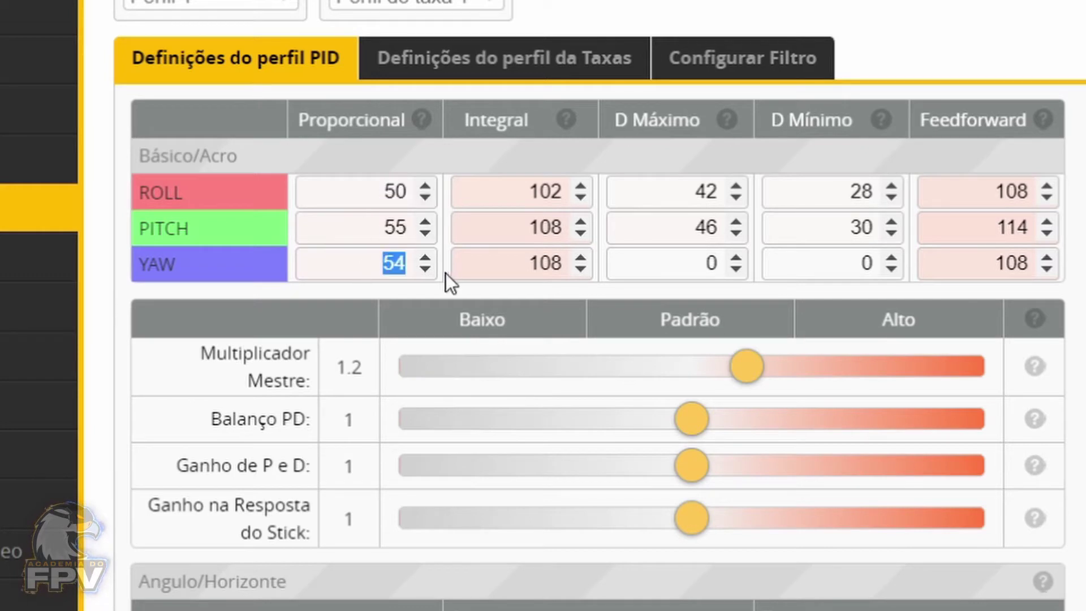
double_click(361, 194)
double_click(361, 222)
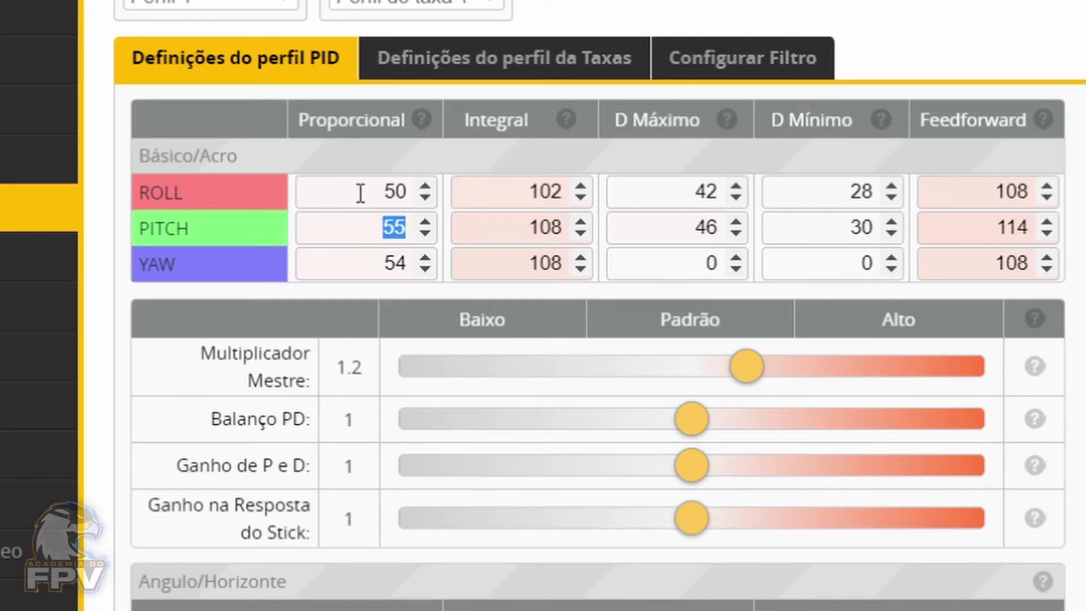
double_click(356, 223)
double_click(320, 262)
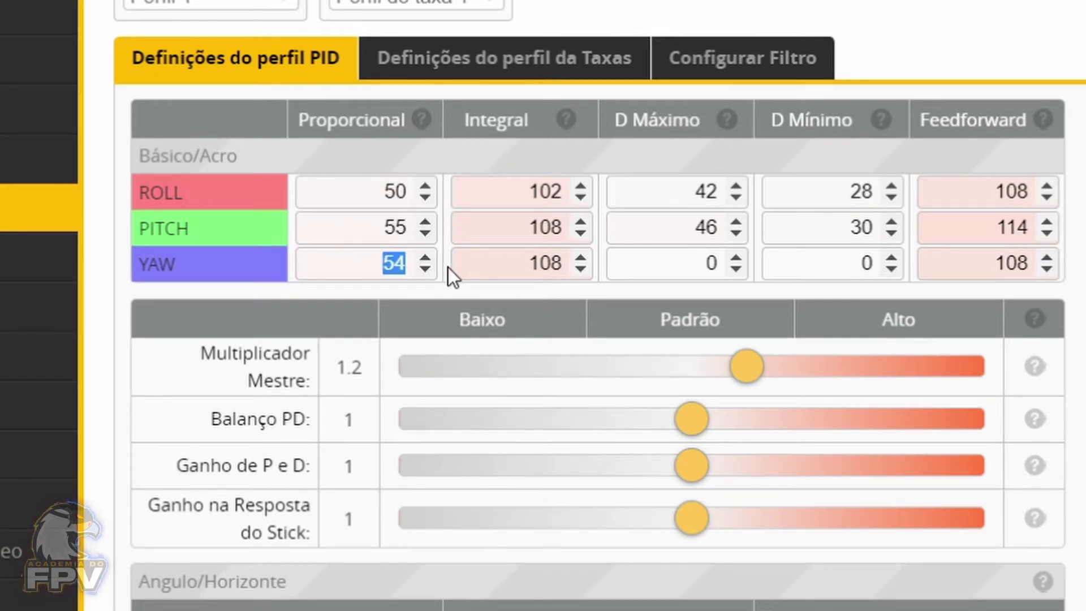
Step: Switch to the backup in Notepad and highlight the d_min_roll setting with its value
key("alt+Tab")
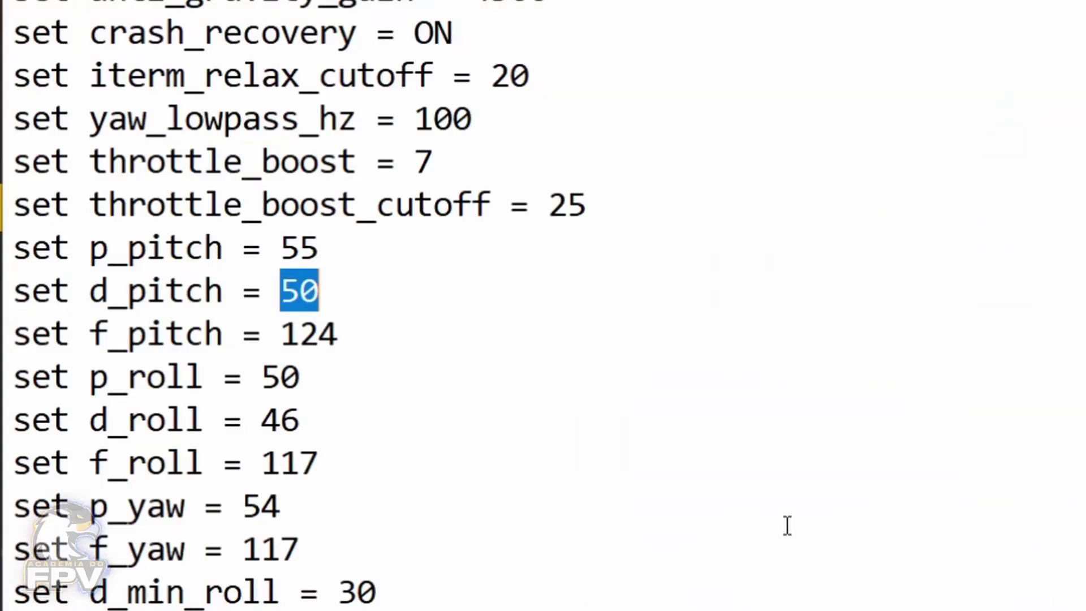
left_click(377, 455)
left_click(484, 583)
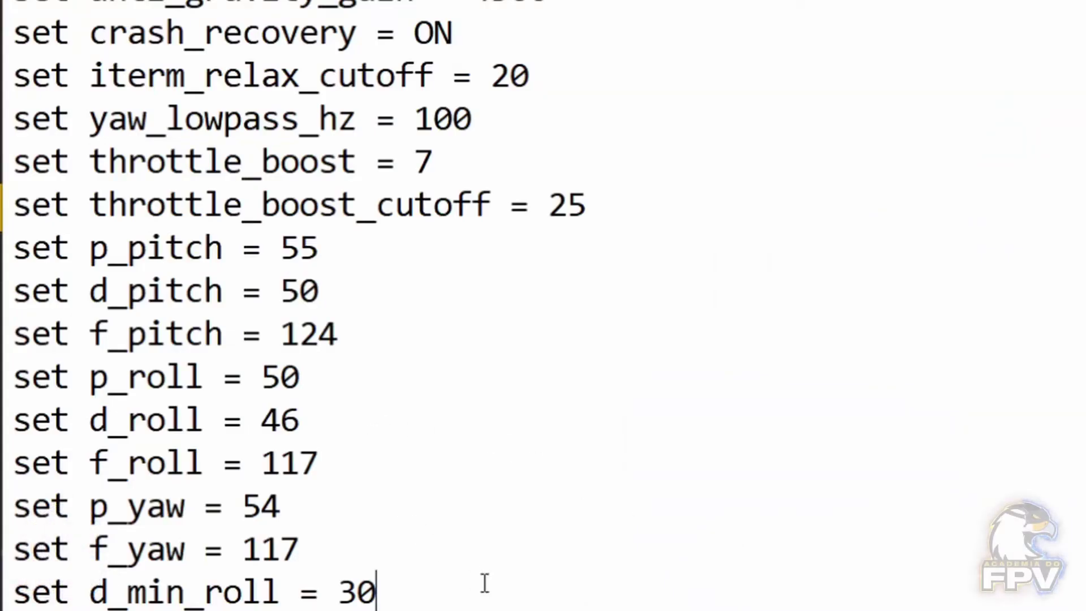
left_click_drag(108, 591, 385, 591)
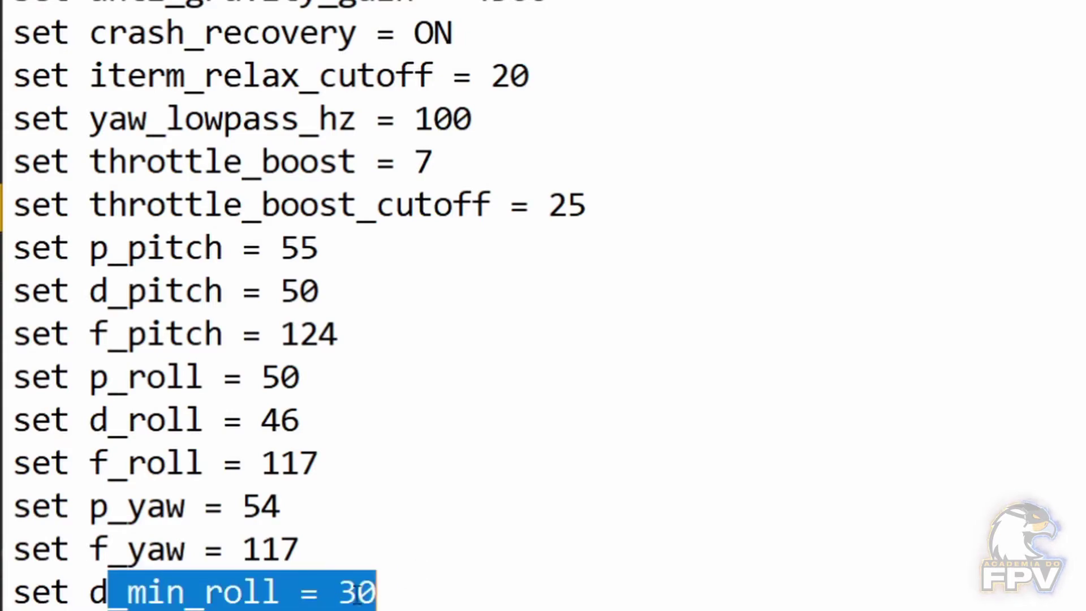
left_click(534, 608)
Step: Glance at the PID table, return to Notepad and highlight the p_pitch, p_roll and p_yaw parameter names
key("alt+Tab")
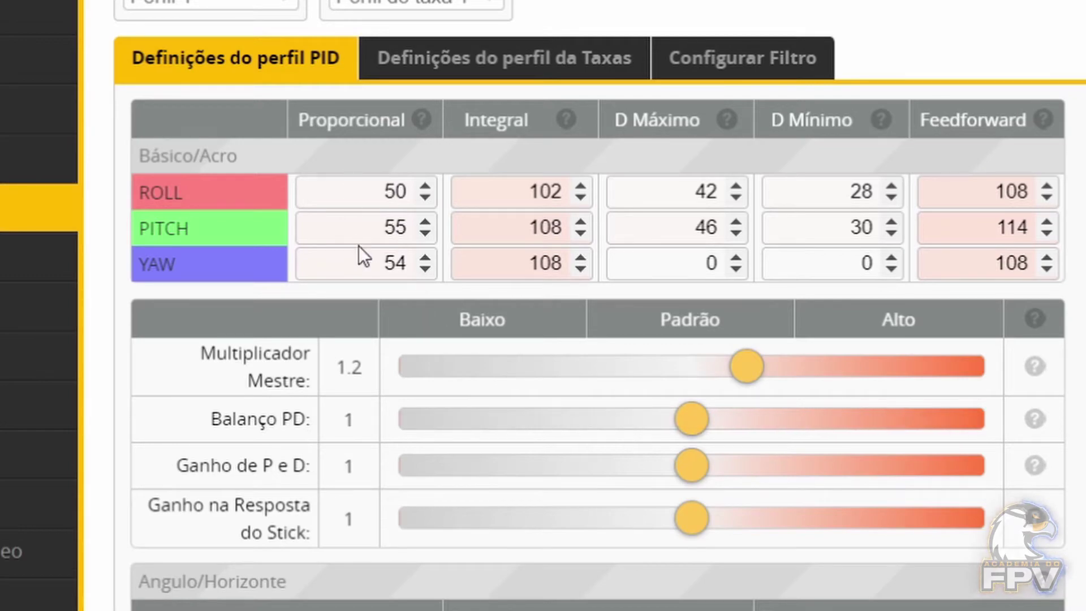
key("alt+Tab")
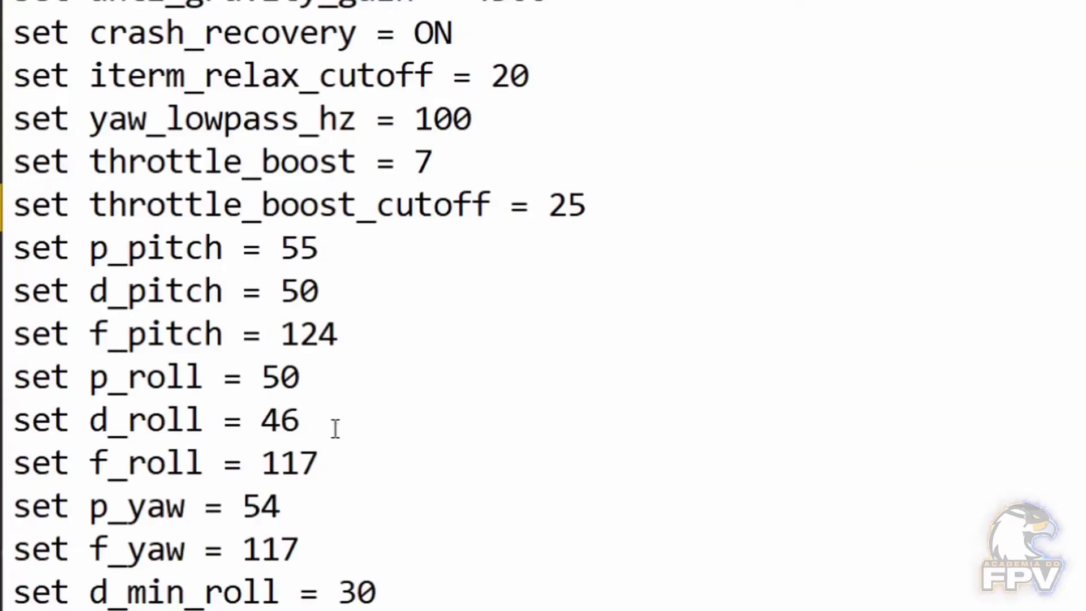
double_click(127, 249)
left_click(146, 376)
double_click(147, 376)
double_click(121, 509)
Step: Switch to Betaflight Configurator and highlight the roll, pitch and yaw Proportional fields that match the backup's p_ parameters
key("alt+Tab")
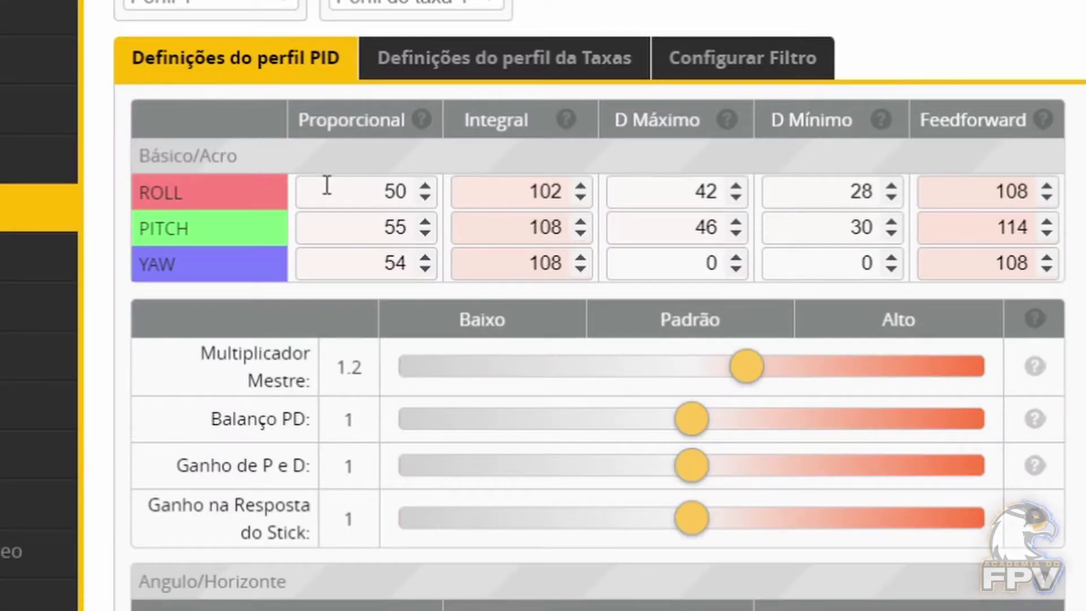
double_click(357, 190)
double_click(354, 230)
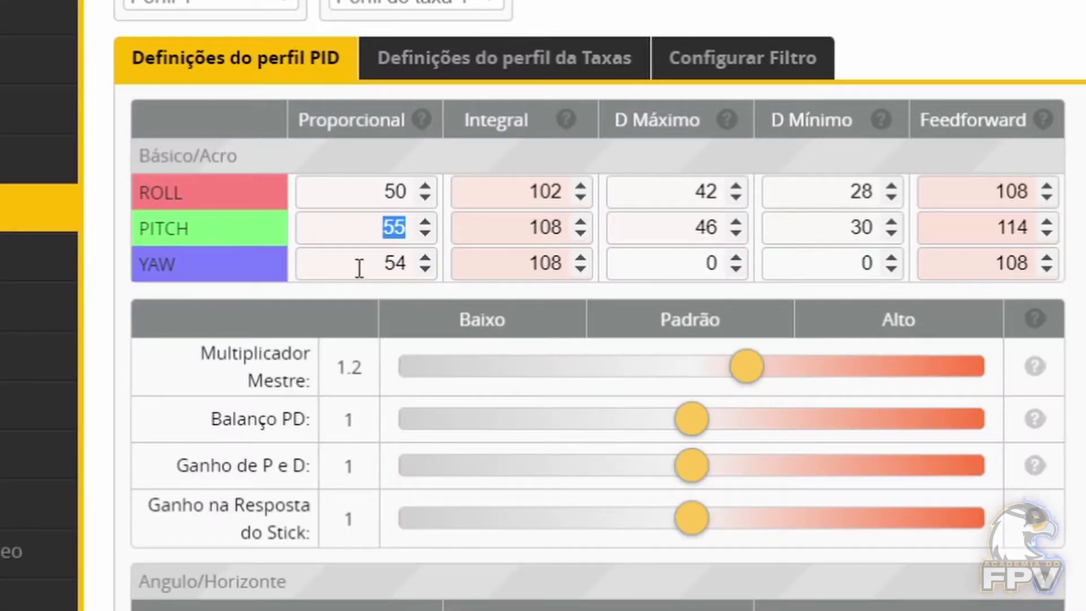
double_click(358, 267)
double_click(365, 192)
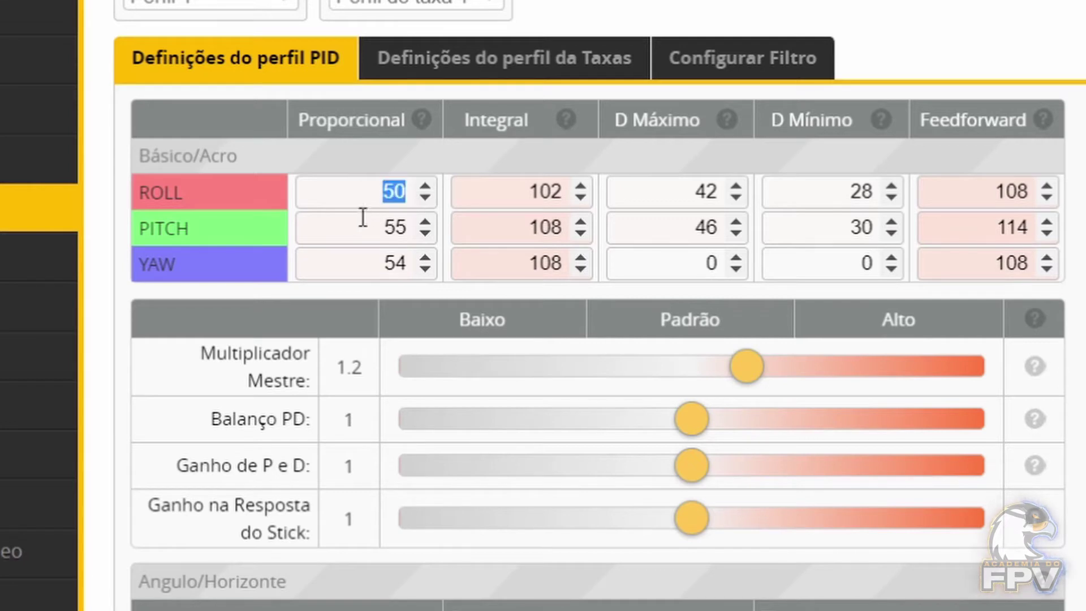
double_click(359, 229)
left_click(354, 261)
key("ctrl+a")
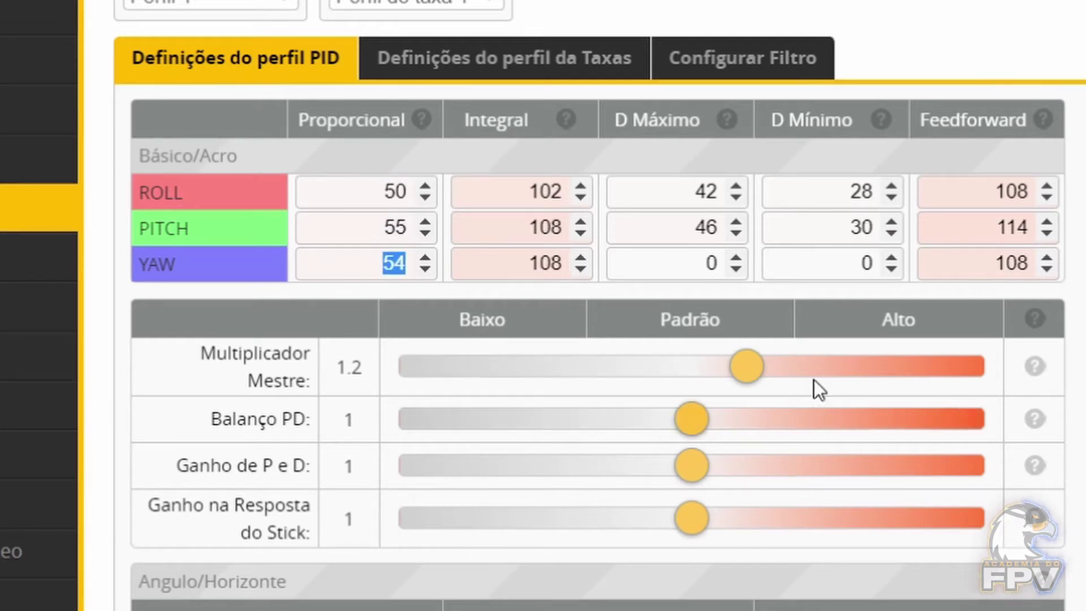
double_click(387, 191)
double_click(393, 227)
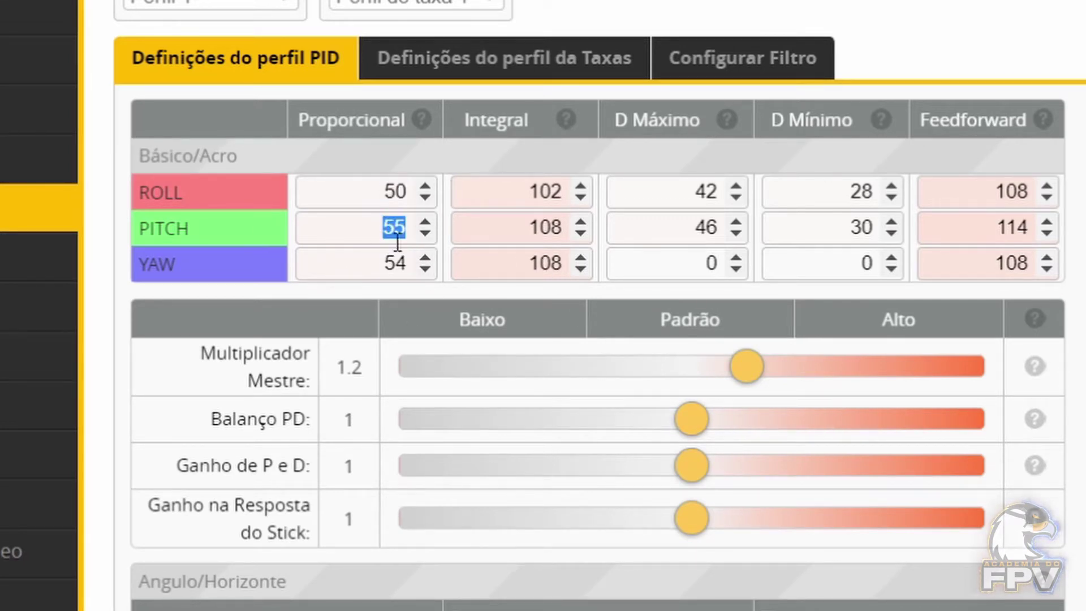
double_click(393, 263)
left_click(380, 191)
Step: Highlight the roll D Máximo value, switch to the backup in Notepad and highlight the d_pitch and d_roll values
left_click_drag(660, 196, 738, 191)
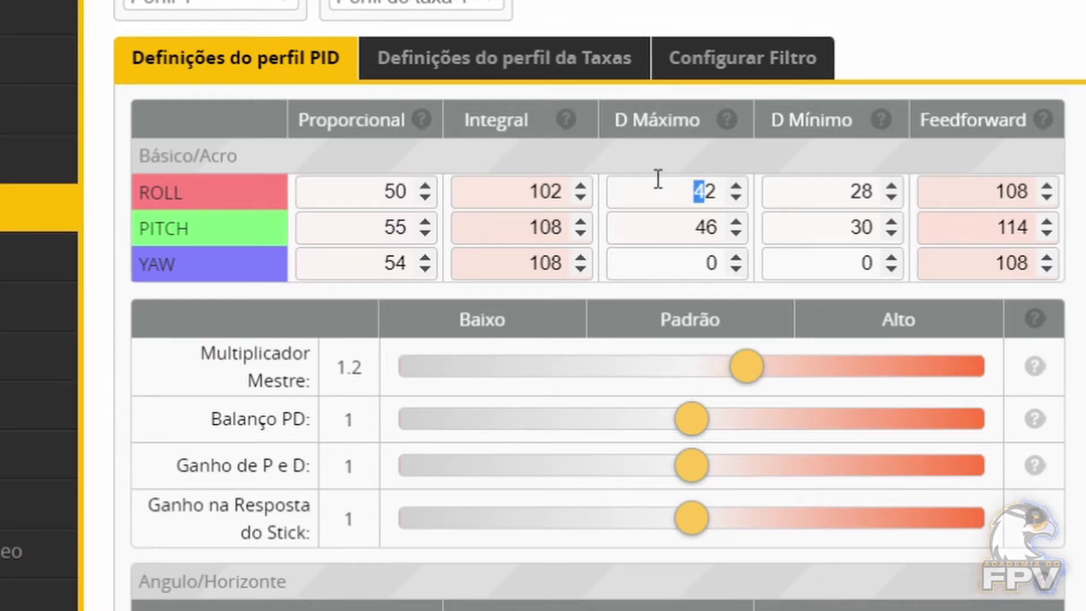
key("alt+Tab")
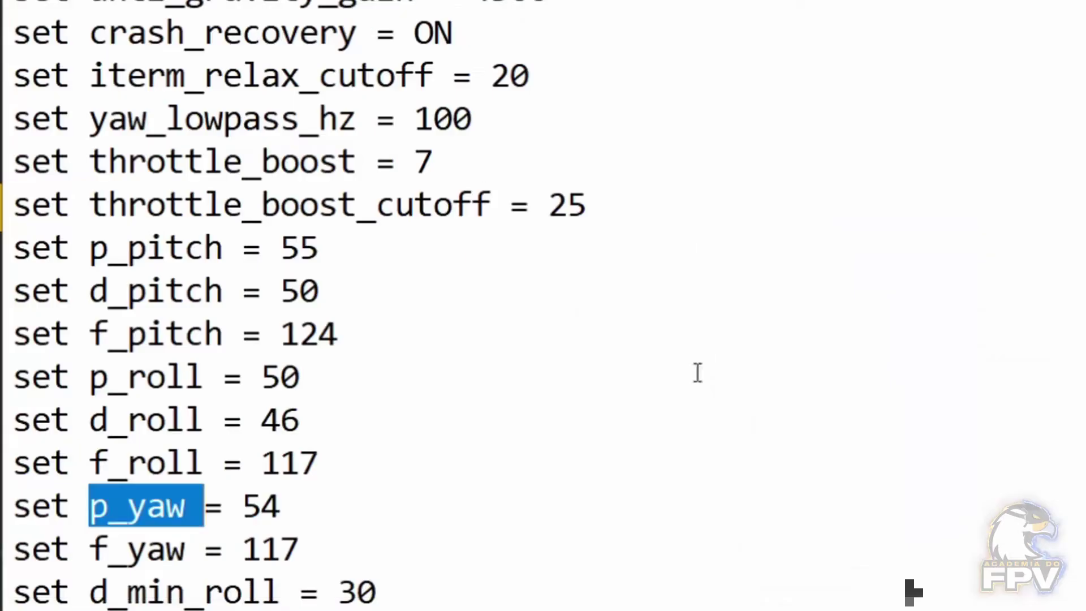
left_click(396, 337)
double_click(312, 283)
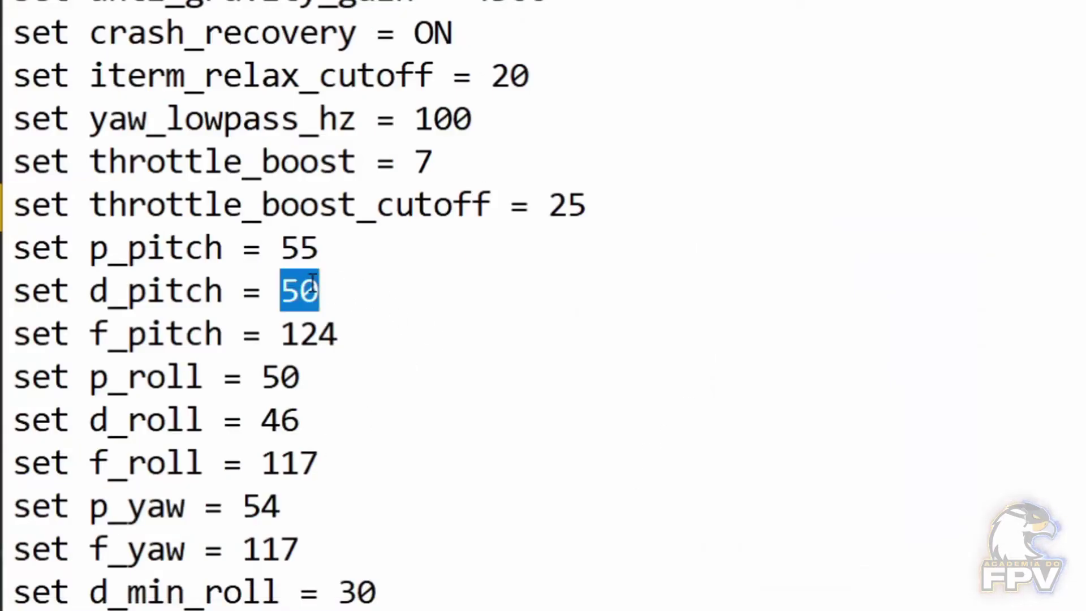
double_click(276, 421)
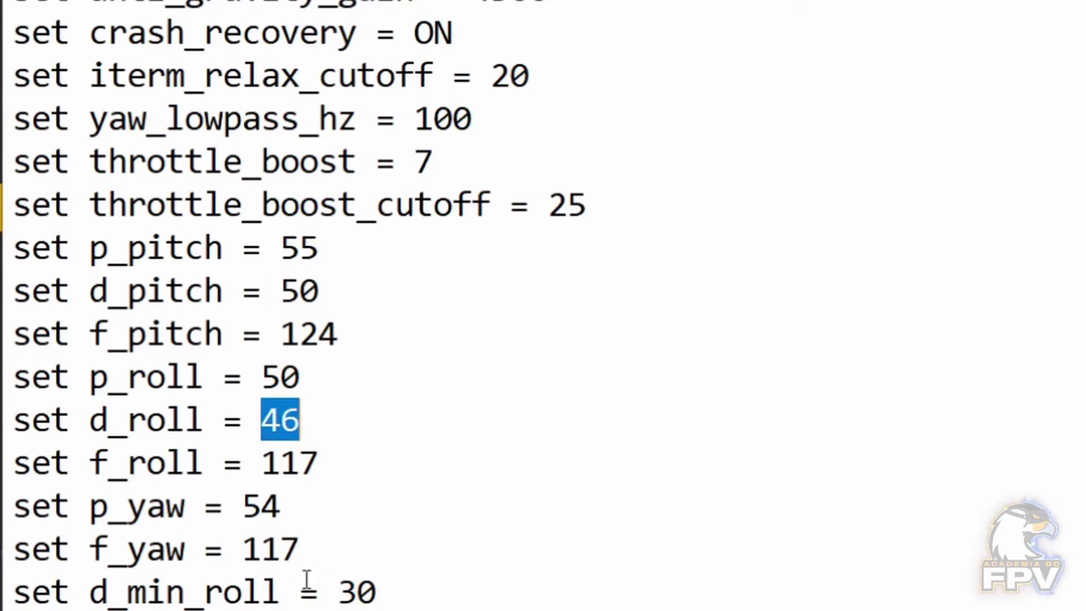
Step: Switch to Betaflight Configurator and compare the yaw and pitch D Máximo fields with the d_pitch setting in the Notepad backup
key("alt+Tab")
double_click(711, 263)
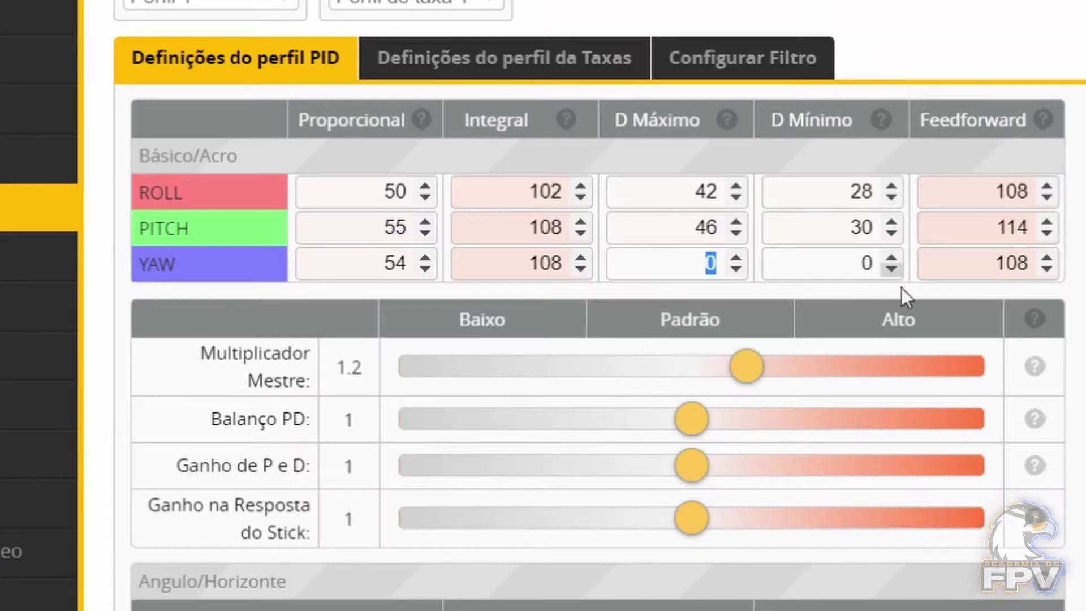
double_click(673, 234)
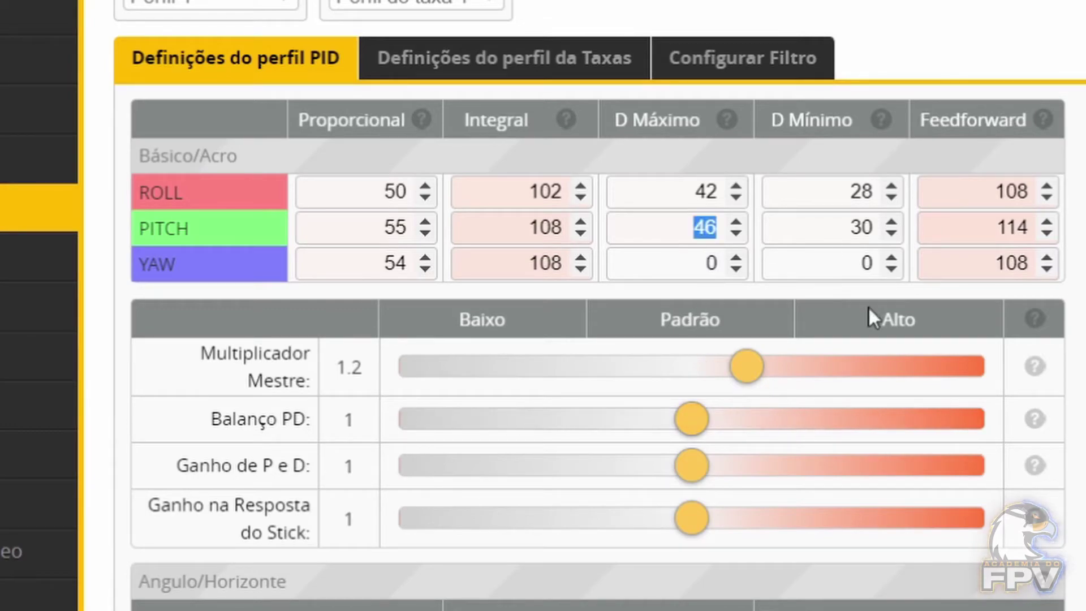
key("alt+Tab")
double_click(281, 290)
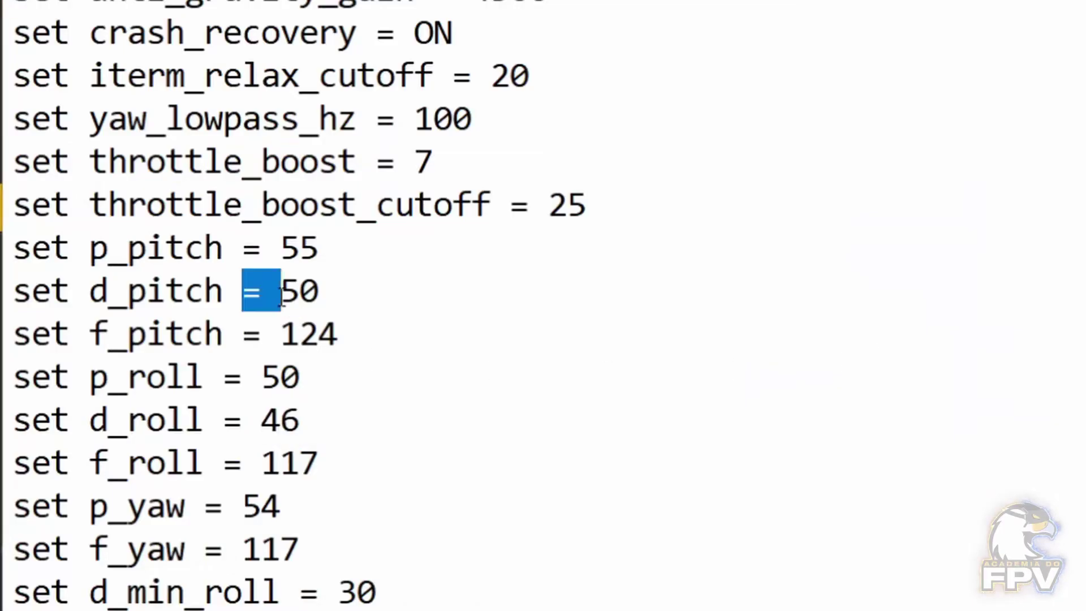
key("alt+Tab")
left_click(665, 205)
double_click(685, 224)
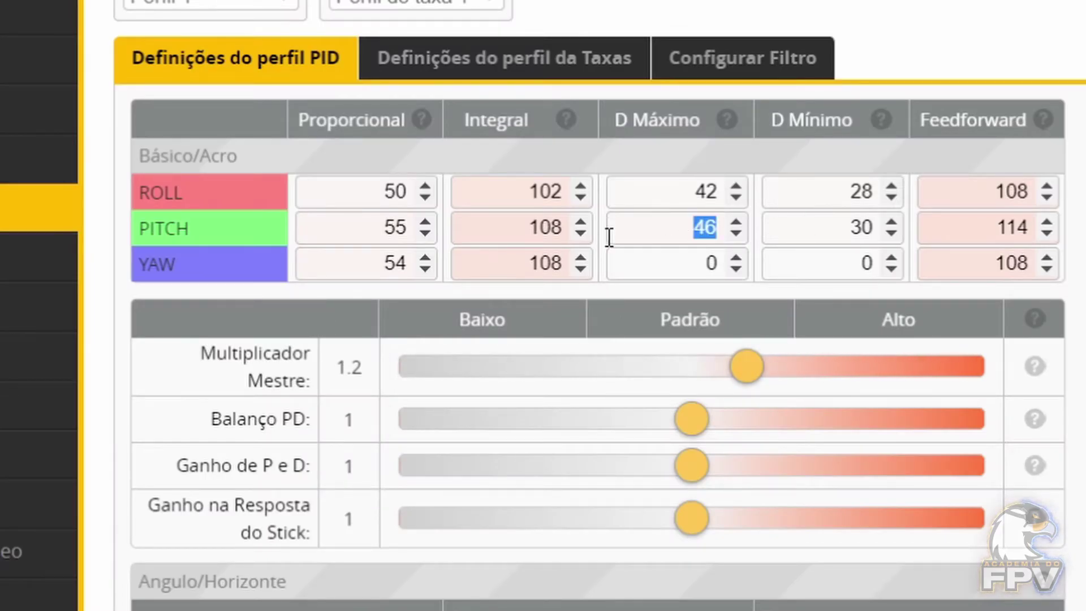
Step: Glance at the backup in Notepad, return to Betaflight Configurator and point out the roll and pitch D Máximo fields
key("alt+Tab")
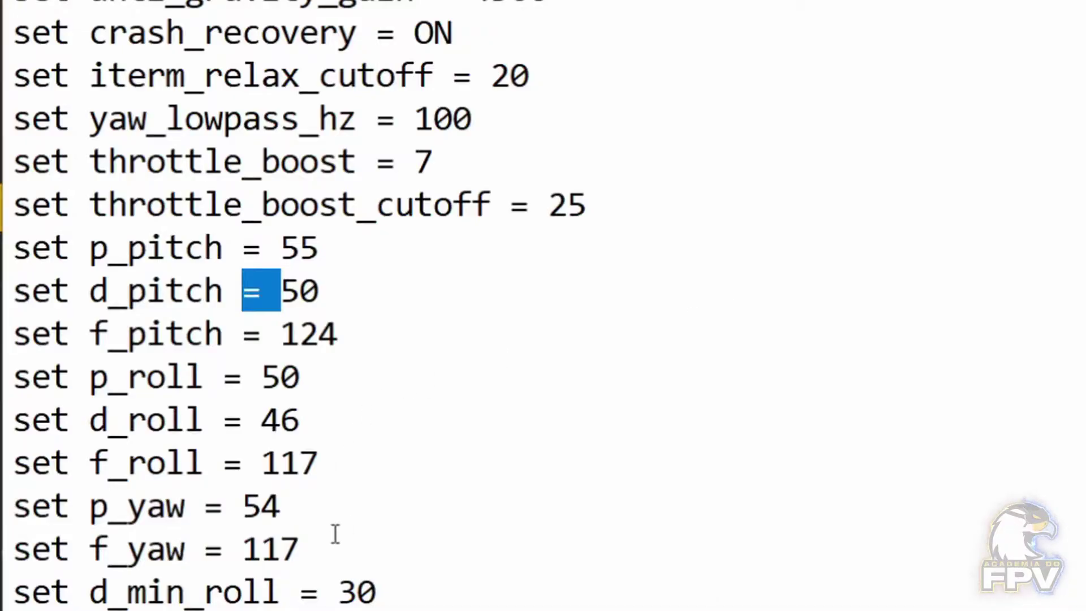
key("alt+Tab")
double_click(701, 191)
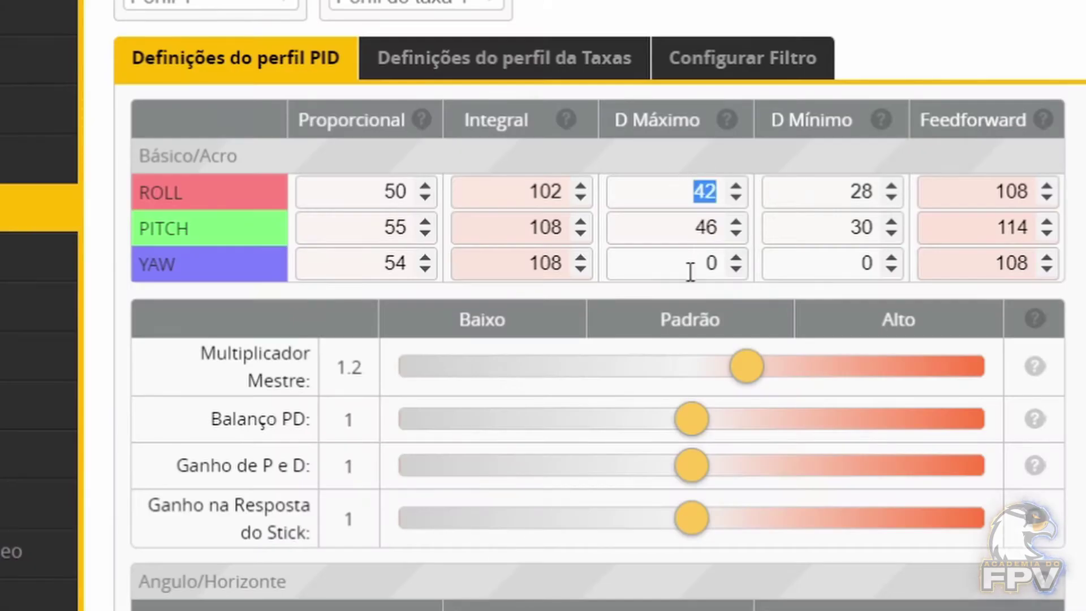
left_click(656, 225)
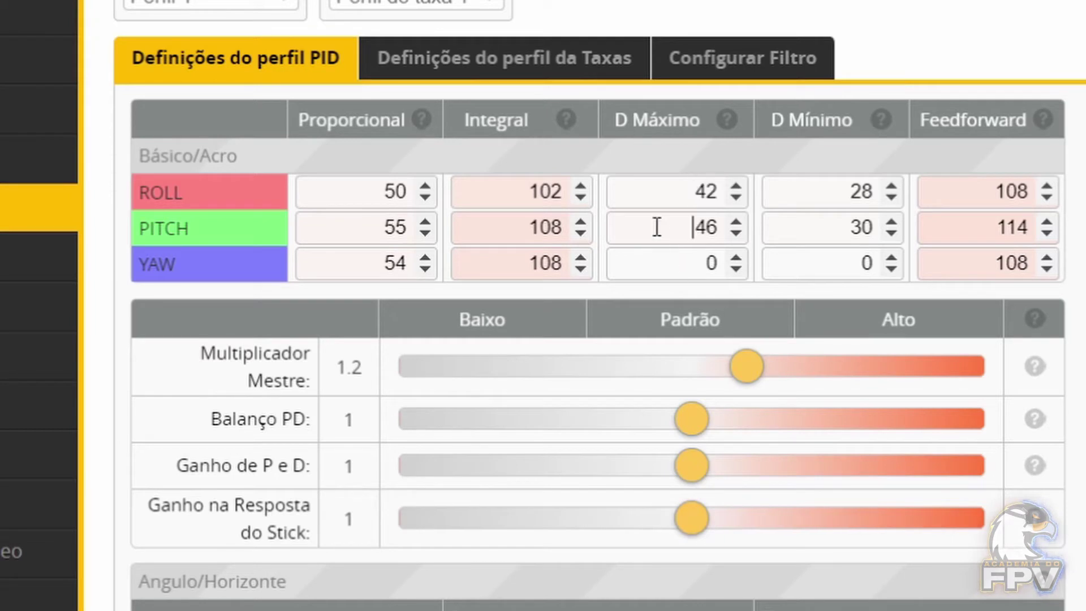
left_click(654, 191)
left_click(669, 230)
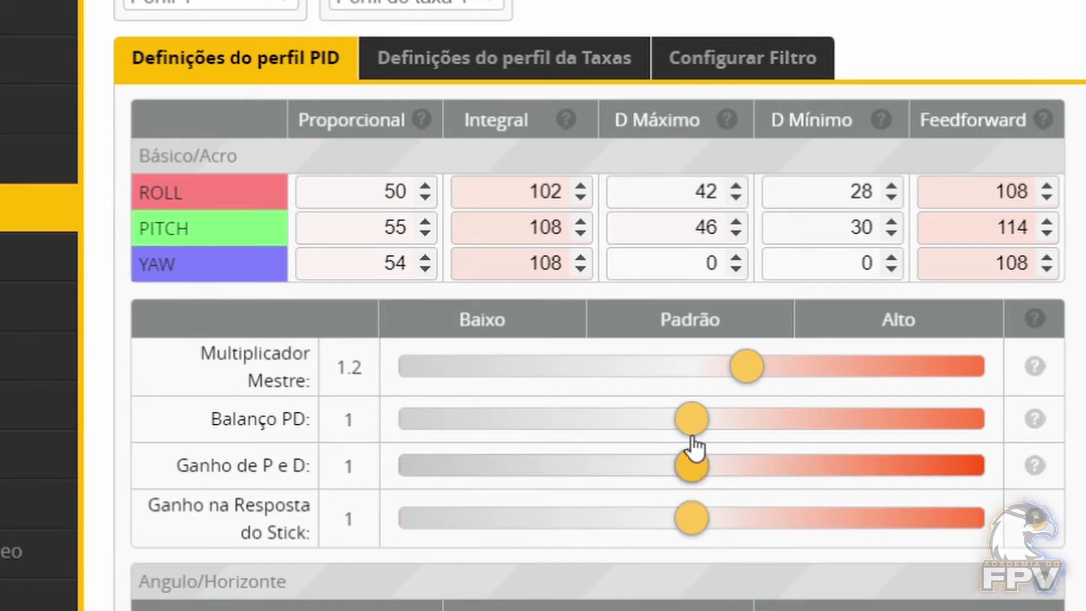
Step: Set the Balanço PD slider to 1.1 and select the pitch D Máximo value
left_click_drag(696, 424, 673, 430)
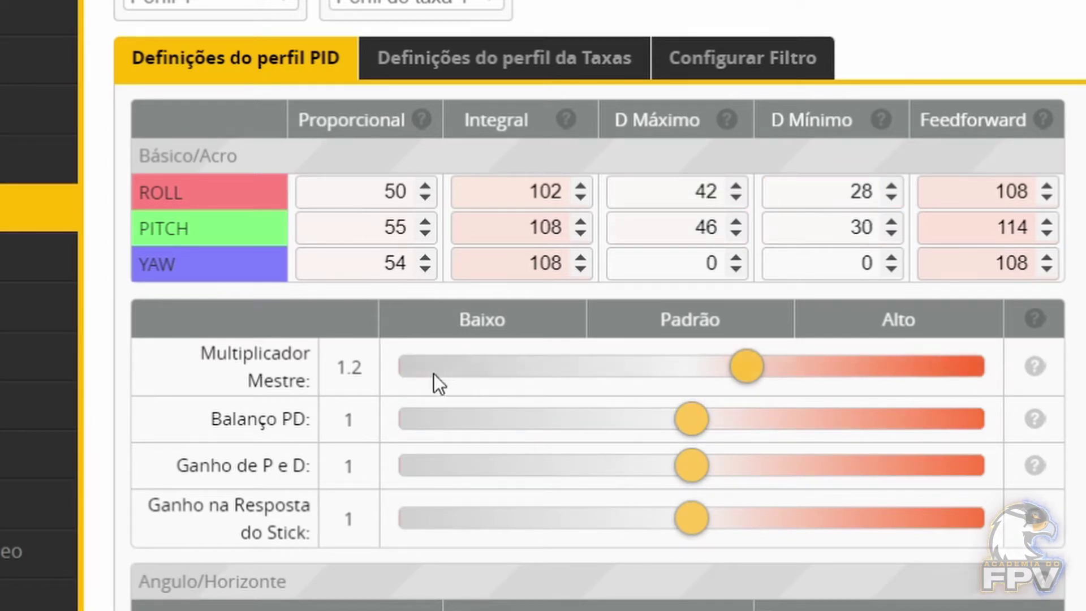
mouse_move(681, 427)
left_mouse_down()
mouse_move(783, 434)
mouse_move(659, 431)
mouse_move(806, 436)
mouse_move(550, 417)
mouse_move(719, 420)
mouse_move(691, 424)
left_mouse_up()
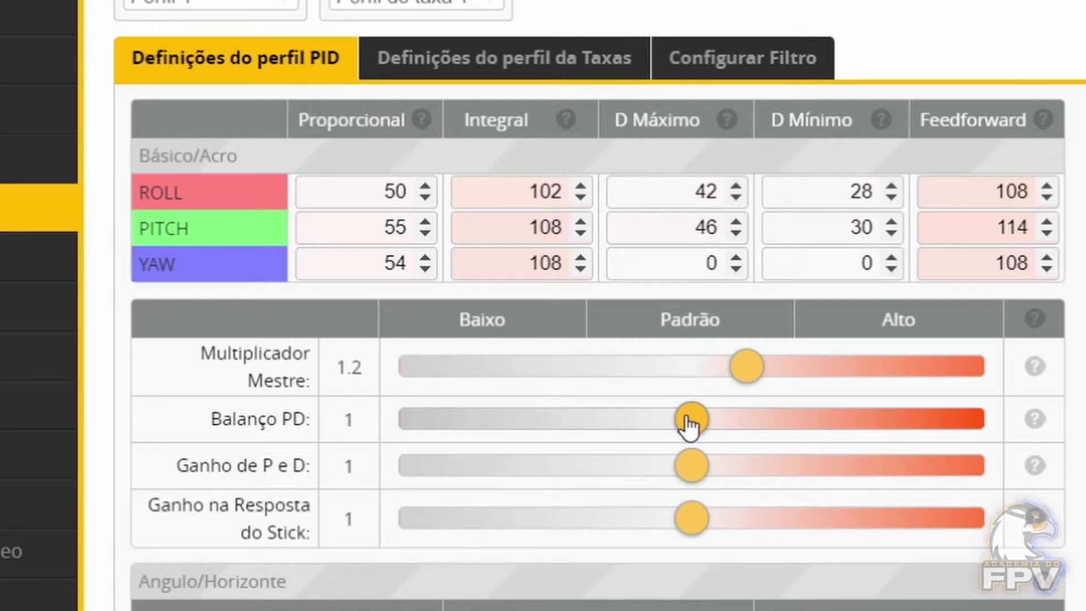
left_click_drag(689, 425, 722, 425)
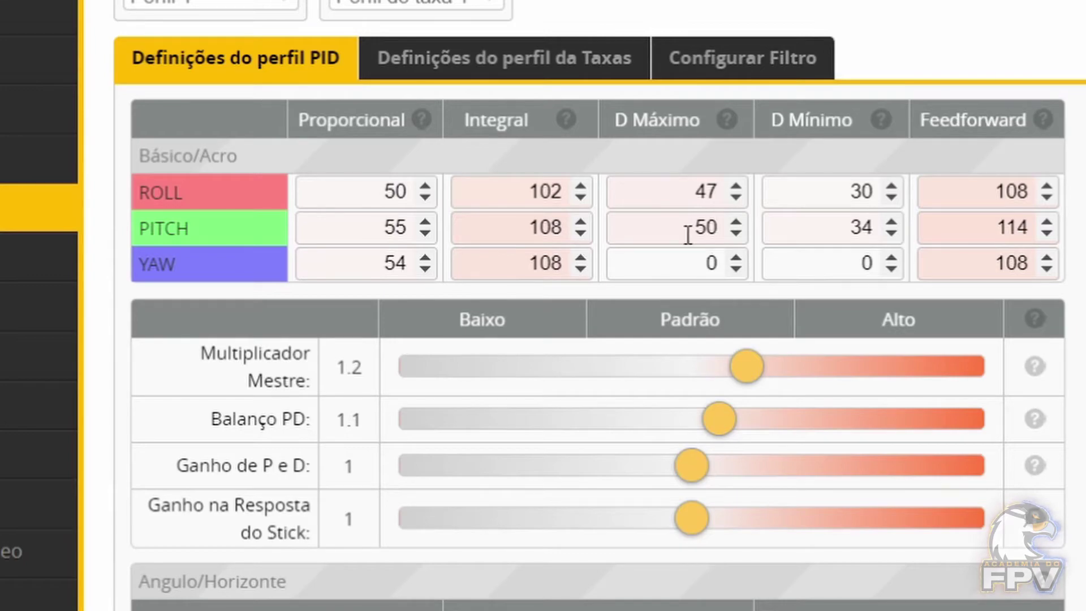
left_click_drag(686, 230, 774, 226)
Step: Check the backup's d_pitch and d_roll settings in Notepad against the PID table in Betaflight Configurator
key("alt+Tab")
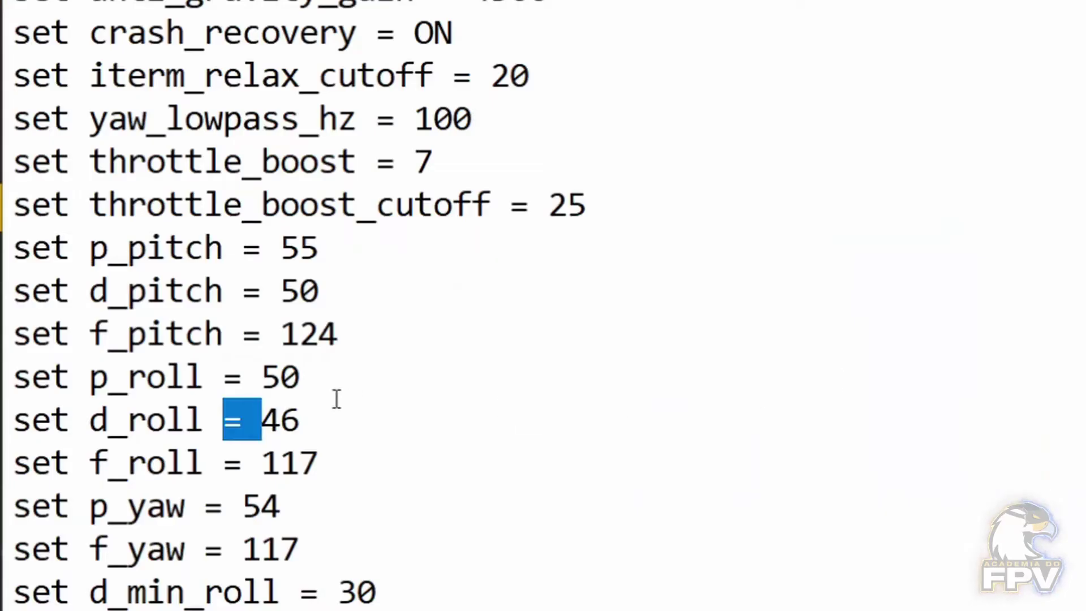
left_click(324, 379)
left_click_drag(242, 291, 289, 294)
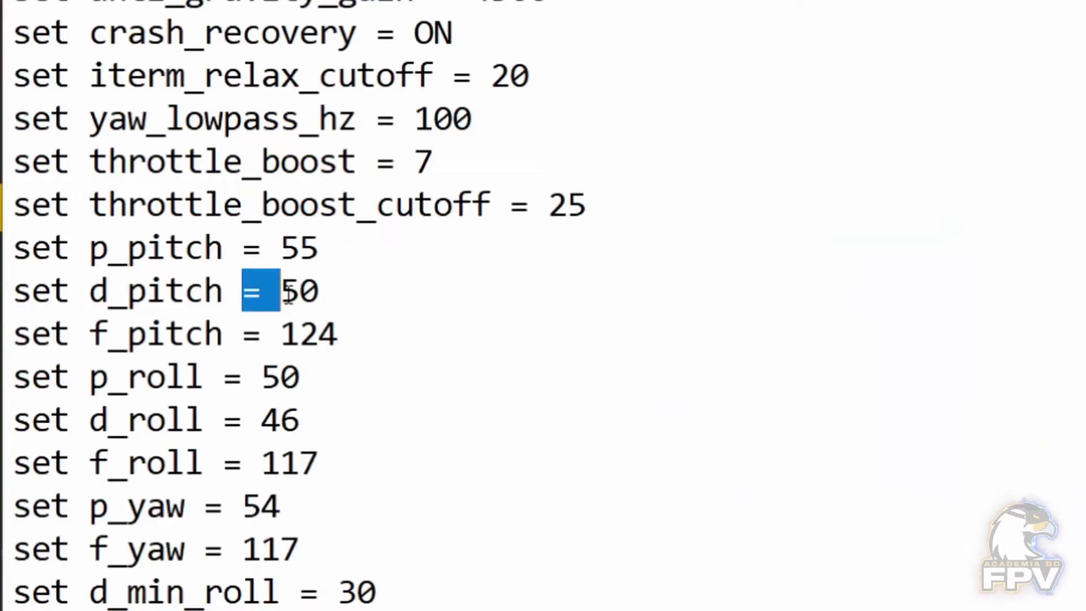
key("alt+Tab")
key("alt+Tab")
left_click(338, 419)
key("alt+Tab")
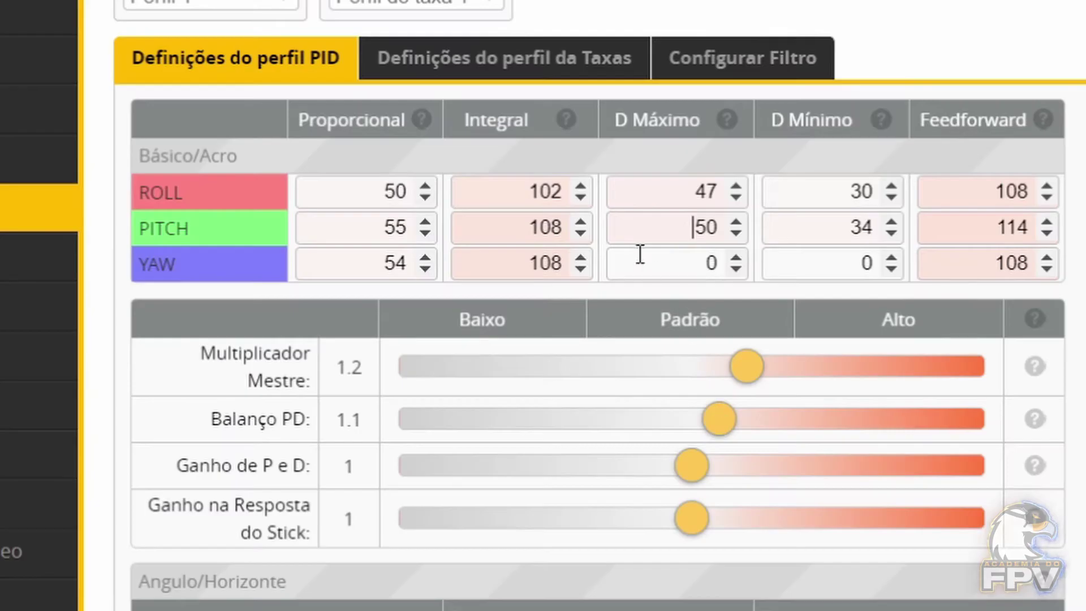
Step: Highlight the roll D Máximo value and point out the pitch one to compare them with the backup
left_click_drag(674, 191, 881, 191)
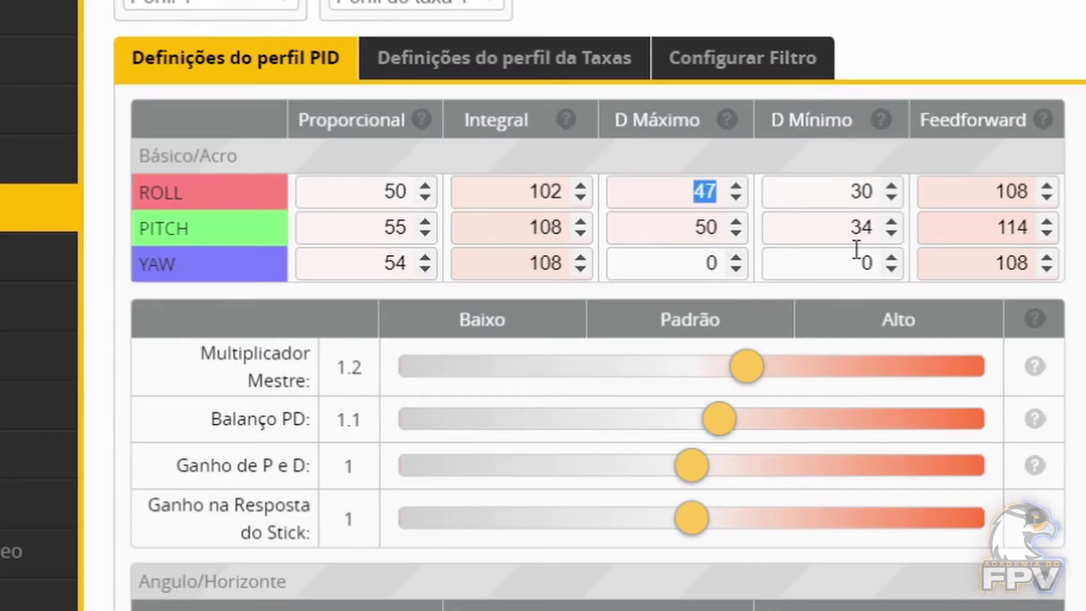
left_click(695, 227)
double_click(695, 191)
left_click(684, 227)
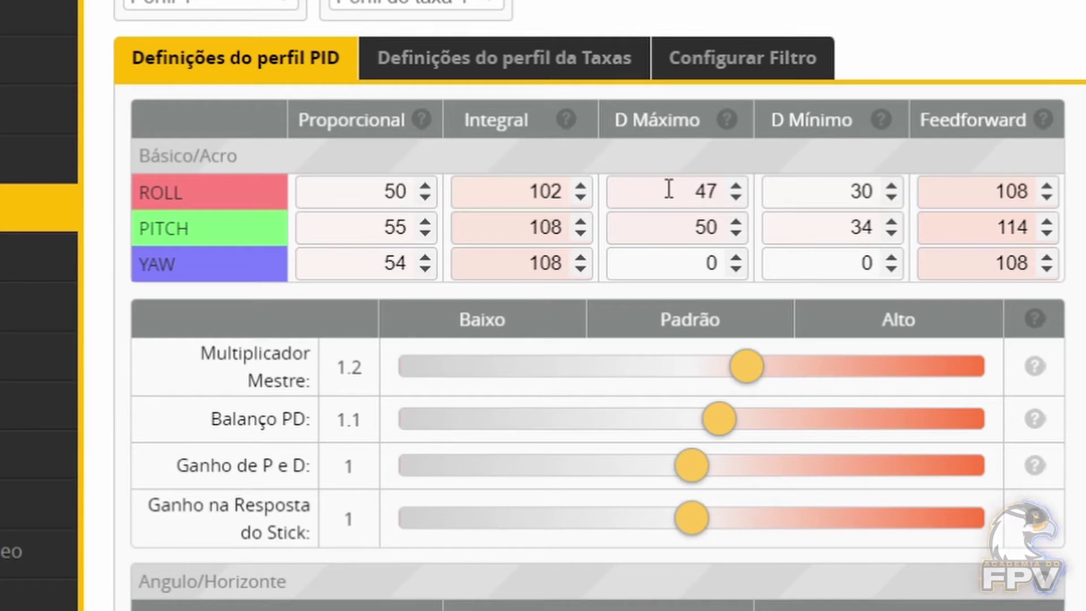
left_click_drag(669, 186, 802, 216)
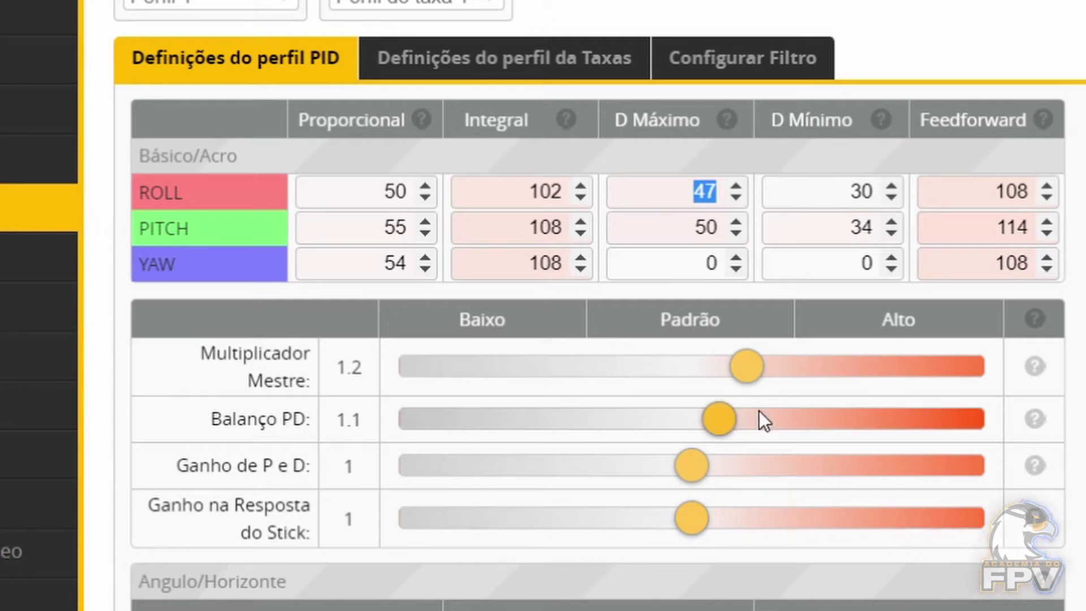
Step: Highlight the roll, pitch and yaw Proporcional values, along with the roll and pitch D Máximo values
left_click_drag(362, 189, 466, 196)
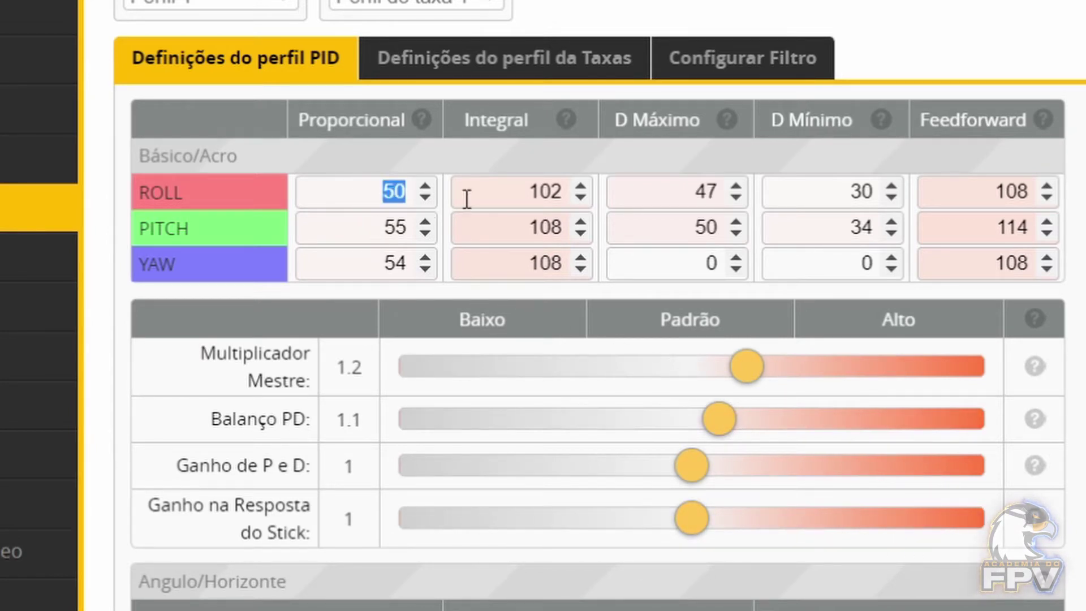
double_click(383, 228)
double_click(359, 261)
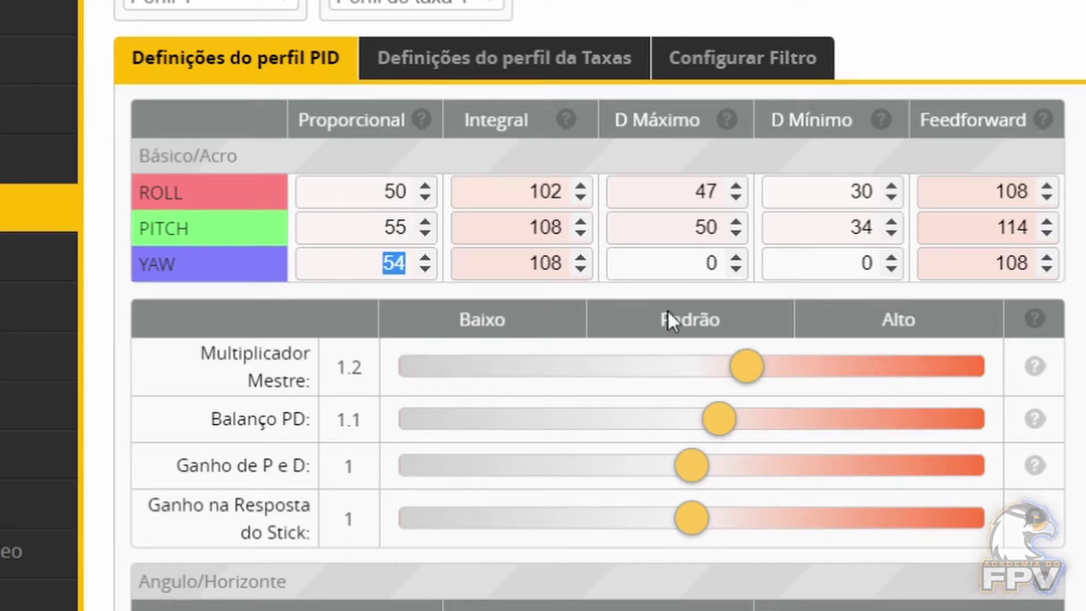
double_click(699, 191)
left_click_drag(687, 229, 792, 241)
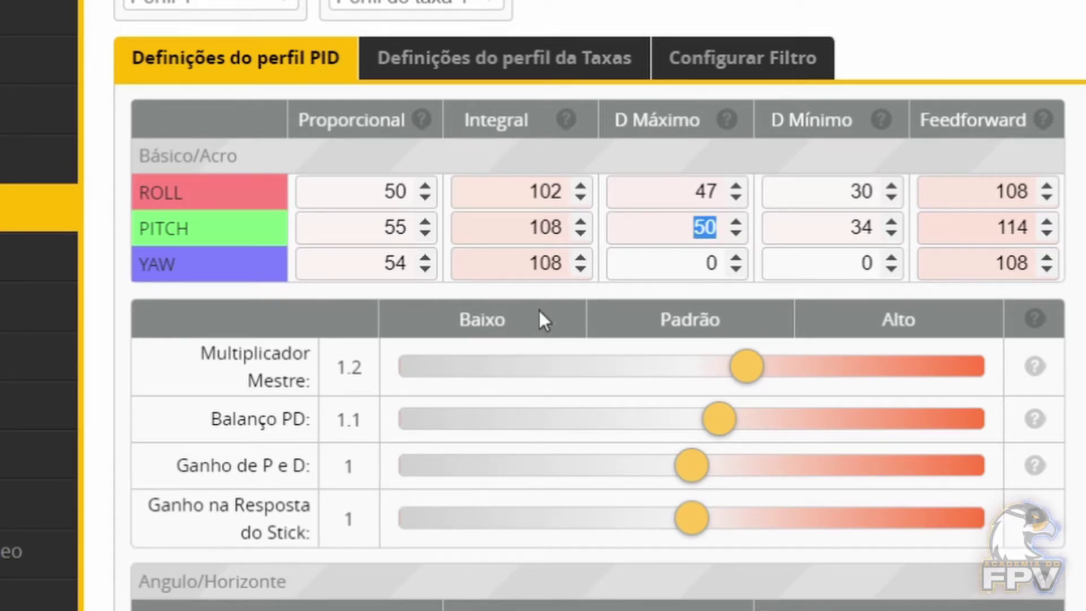
left_click(662, 231)
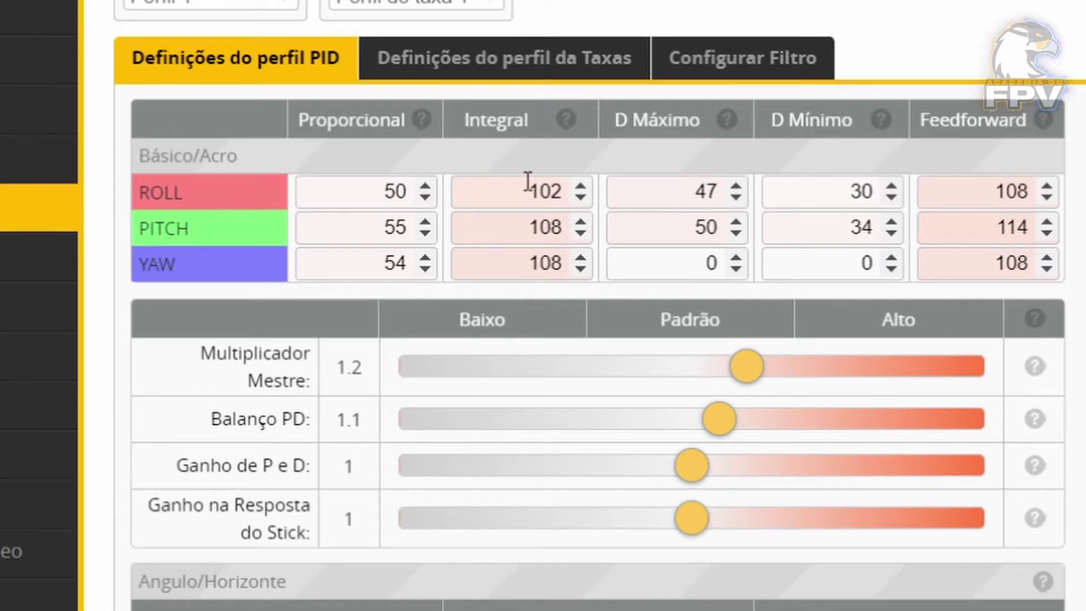
Step: Highlight the Integral values for roll and pitch in the PID table
left_click_drag(526, 177, 620, 181)
left_click(487, 181)
left_click_drag(516, 183, 652, 181)
left_click(470, 214)
double_click(518, 201)
left_click(504, 231)
double_click(507, 232)
left_click(521, 225)
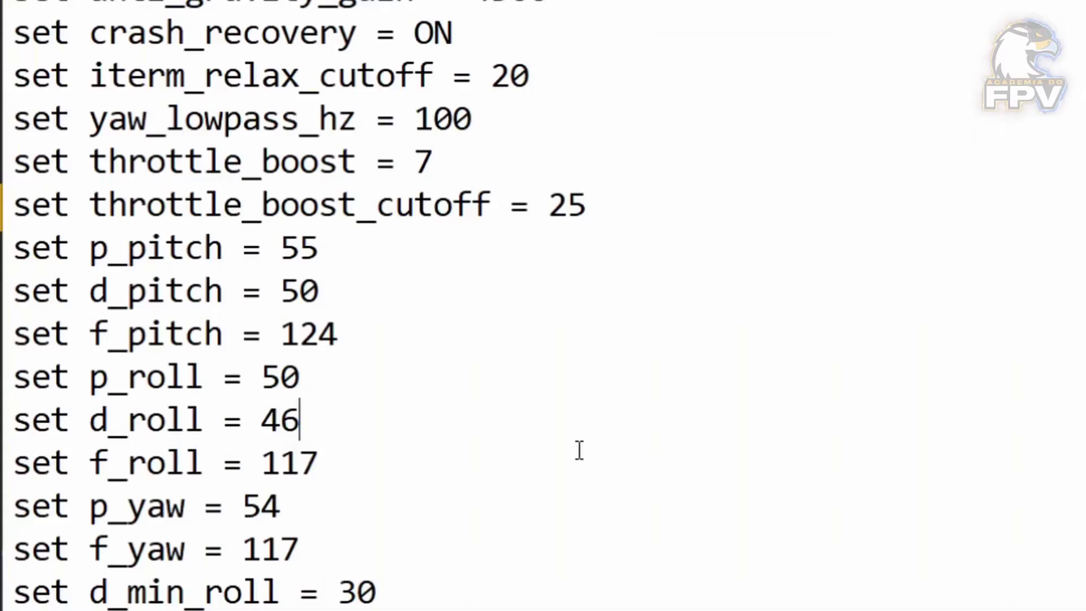
Step: Switch to the backup in Notepad and highlight the d_min_roll and d_min_pitch parameter names
left_click(349, 420)
scroll(380, 407, "down", 1)
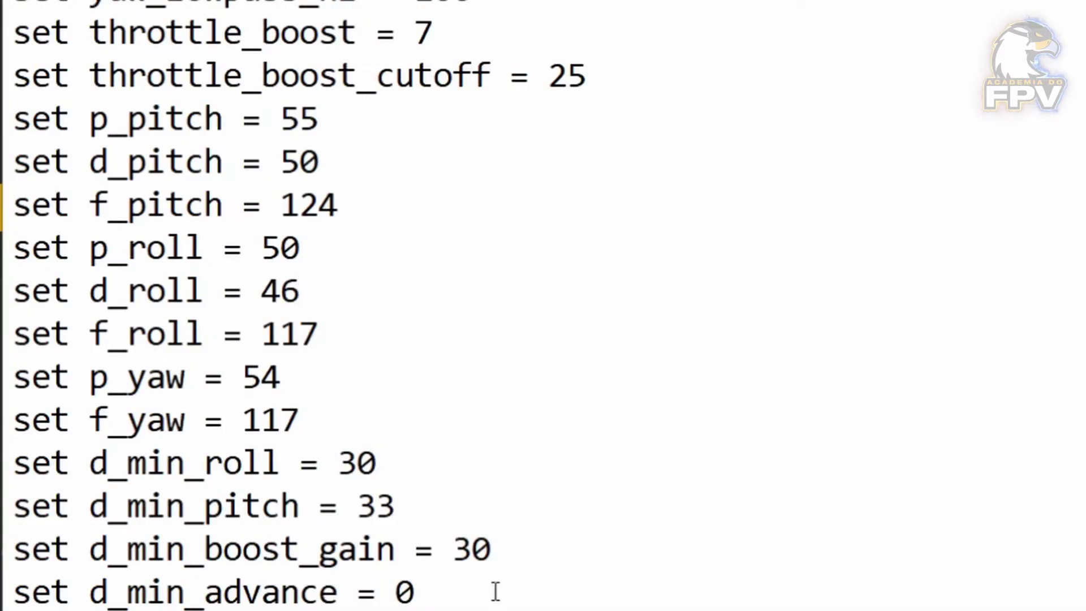
left_click_drag(90, 463, 290, 471)
left_click(263, 502)
double_click(241, 507)
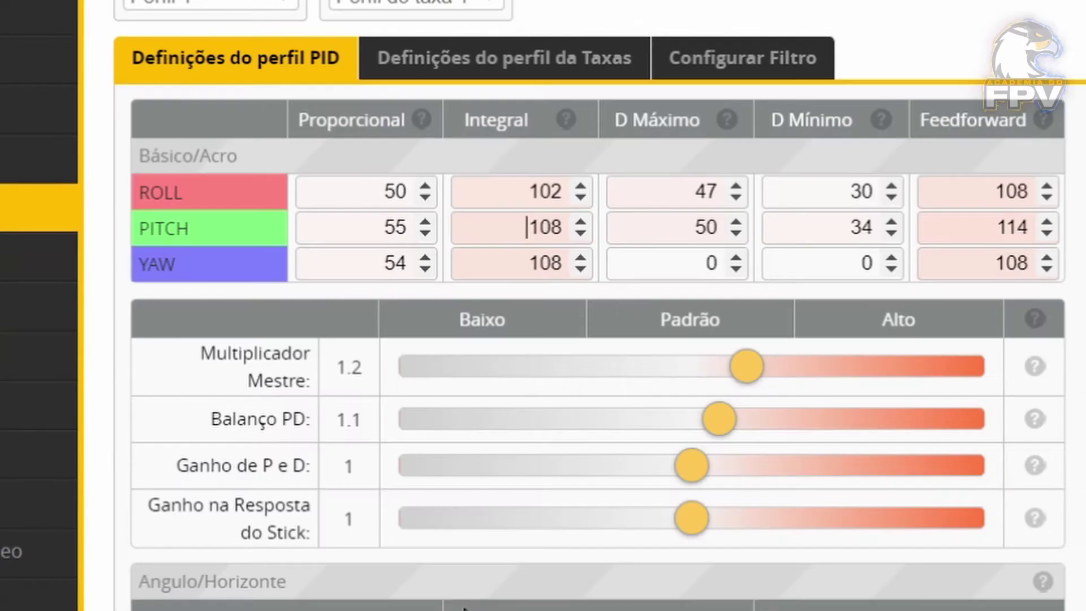
Step: Match the pitch and roll D Mínimo fields in Betaflight Configurator to the d_min_pitch and d_min_roll lines in Notepad
left_click_drag(786, 233, 883, 249)
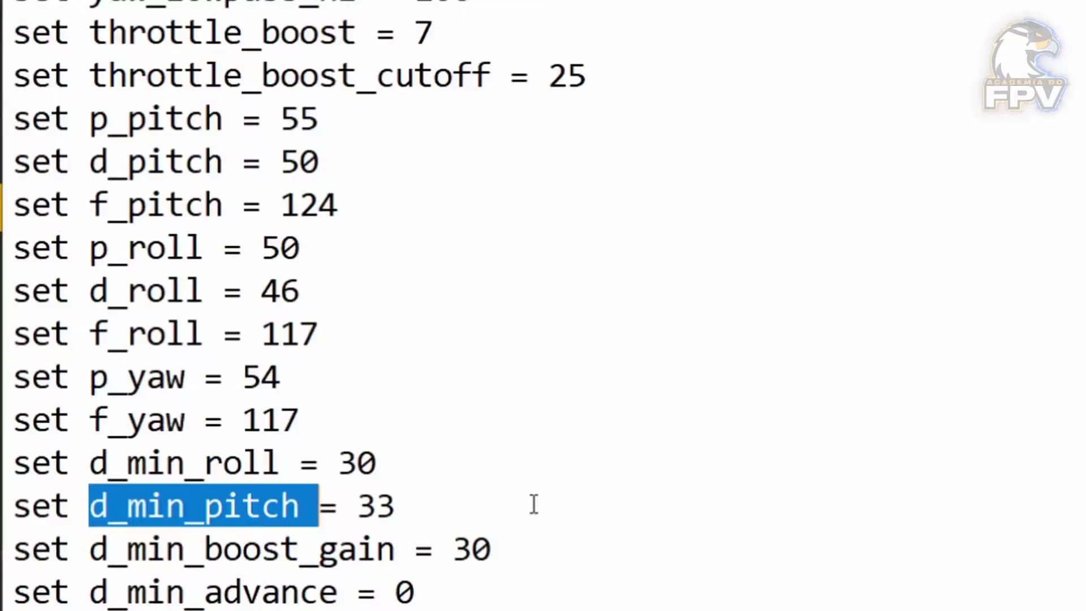
left_click(407, 456)
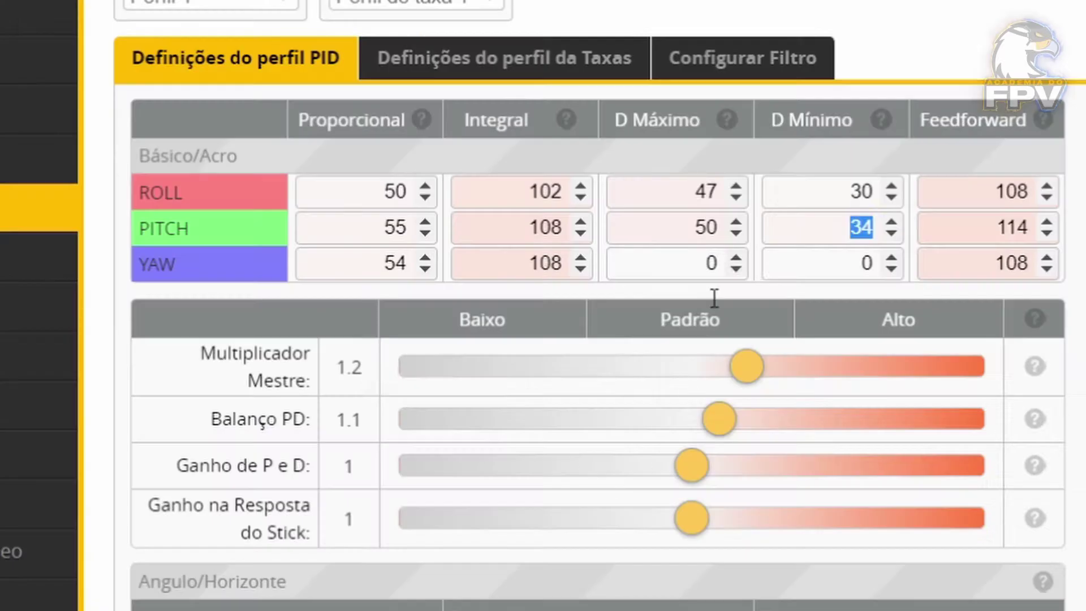
left_click(788, 231)
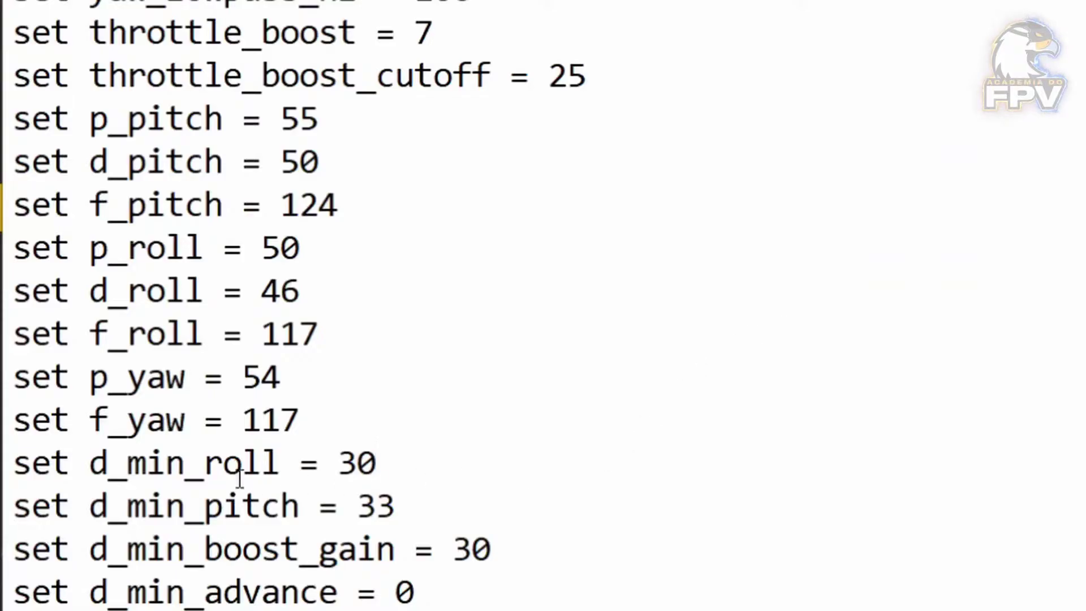
double_click(241, 475)
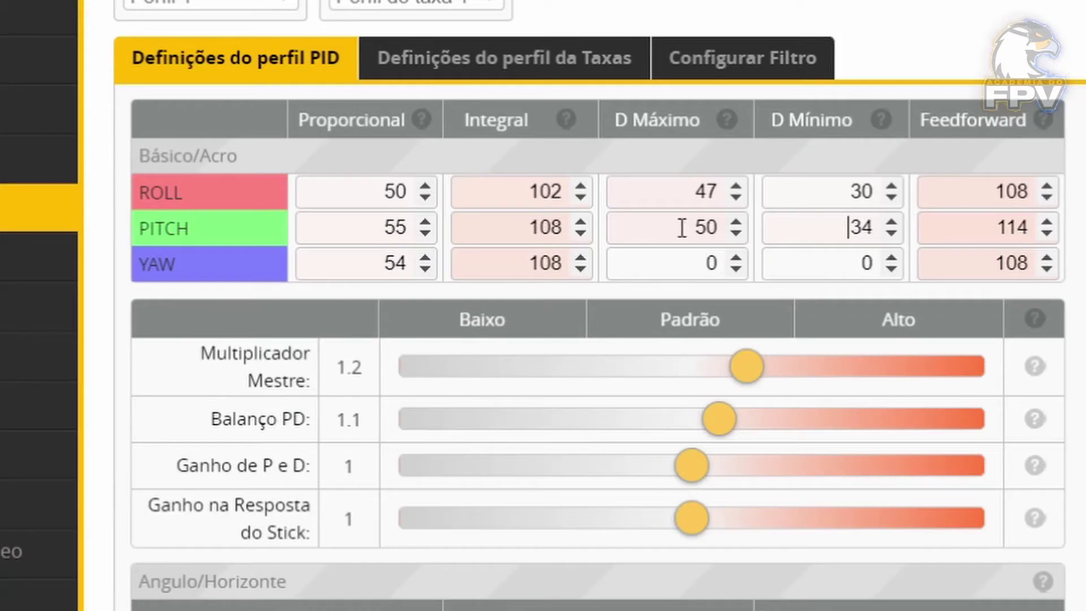
left_click_drag(786, 191, 971, 200)
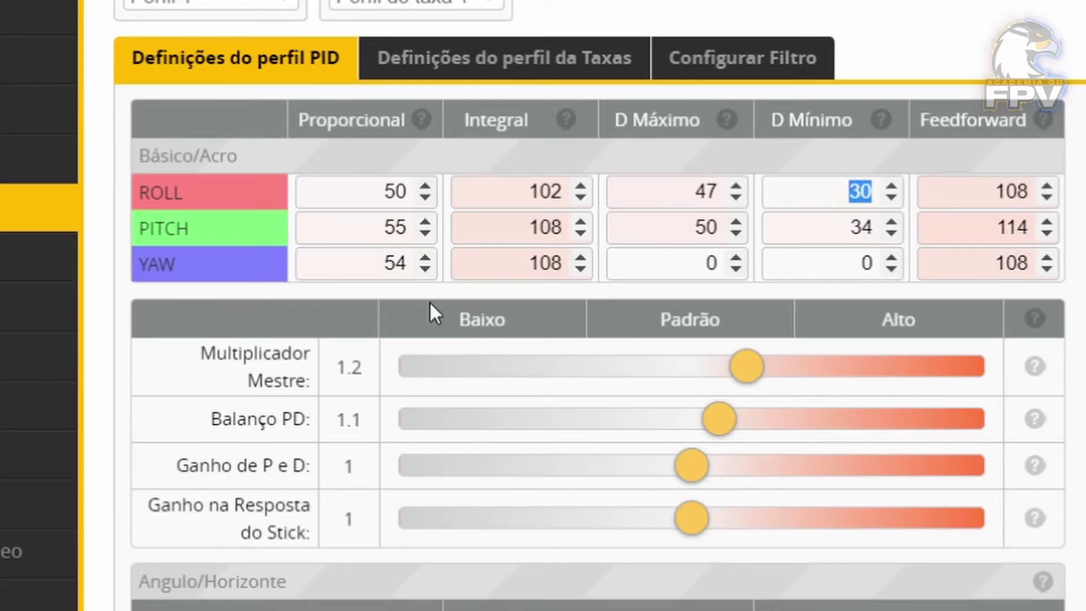
left_click(847, 233)
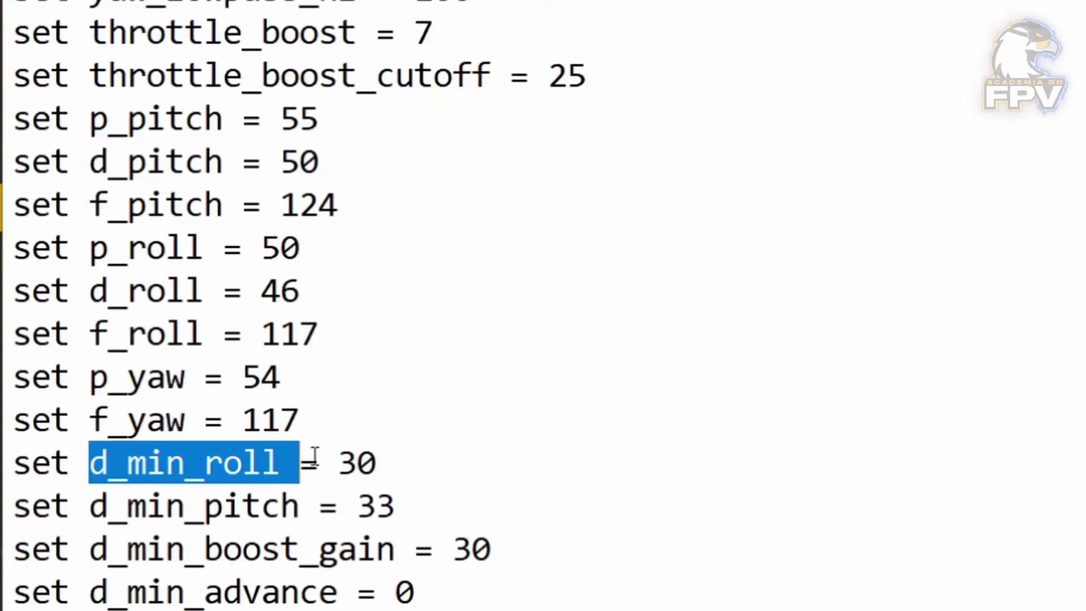
Step: Highlight the f_pitch parameter name in the backup and the Ganho na Resposta do Stick slider label in Betaflight Configurator
left_click(148, 196)
double_click(158, 195)
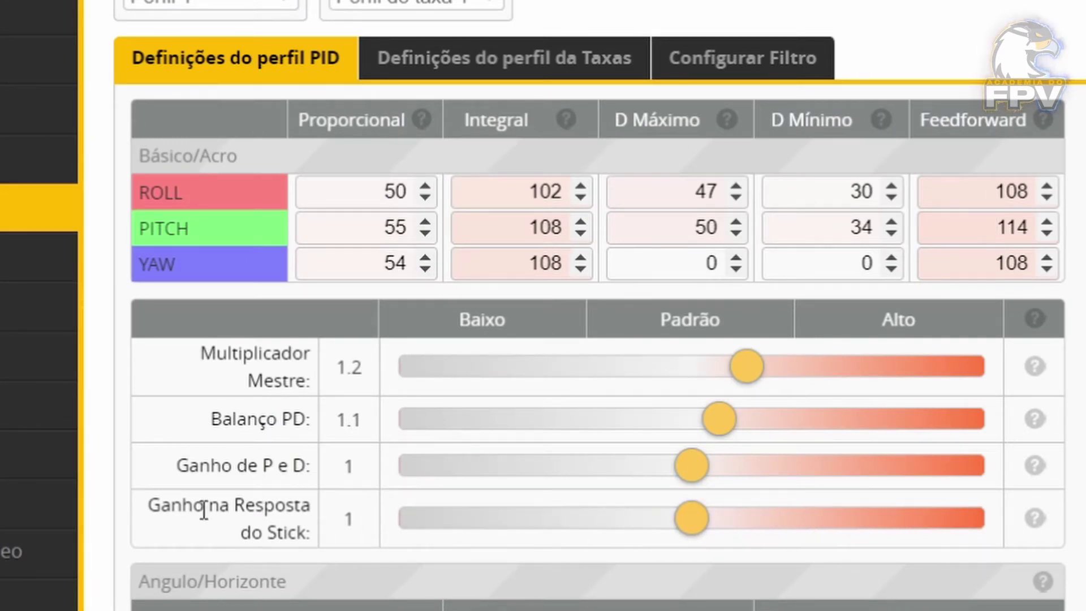
left_click_drag(150, 504, 334, 540)
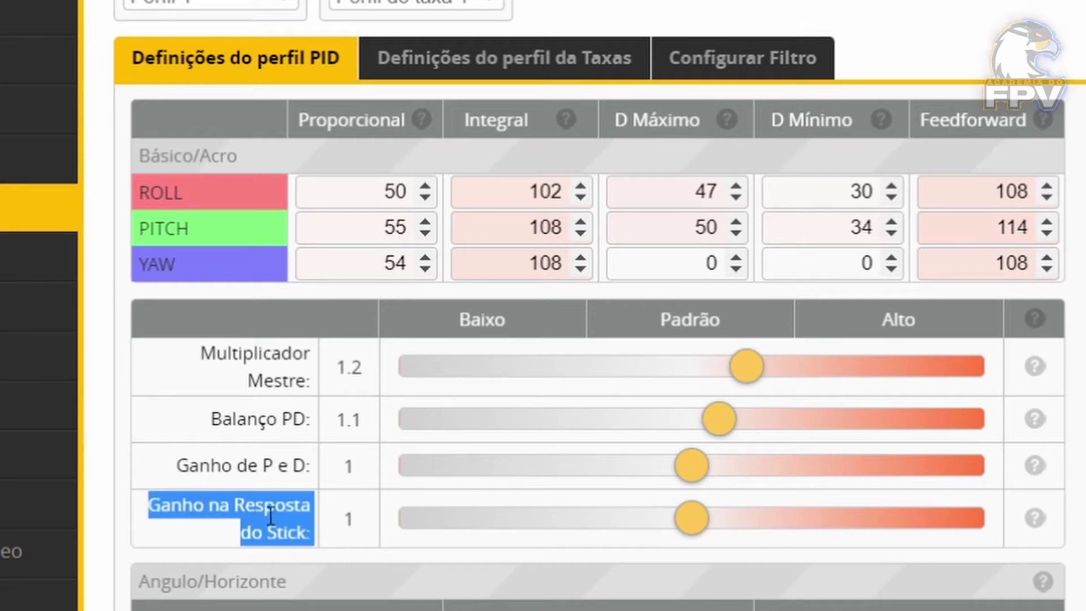
mouse_move(691, 518)
left_mouse_down()
mouse_move(912, 517)
mouse_move(376, 504)
mouse_move(694, 508)
left_mouse_up()
left_click(673, 526)
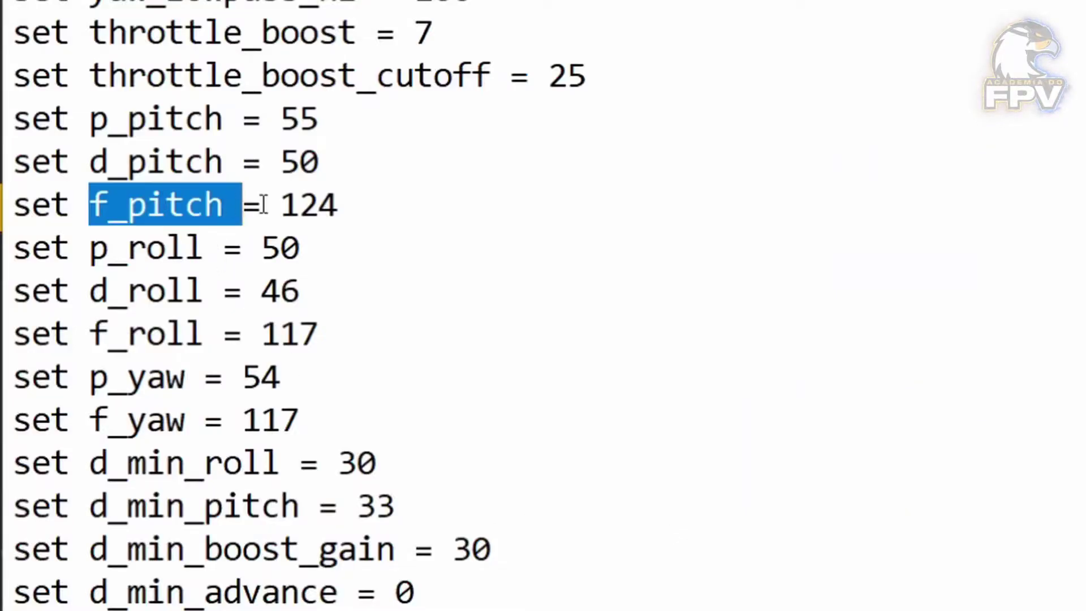
Step: Check the f_pitch value in the backup and raise the Ganho na Resposta do Stick slider to 1.1 in Betaflight Configurator
double_click(314, 212)
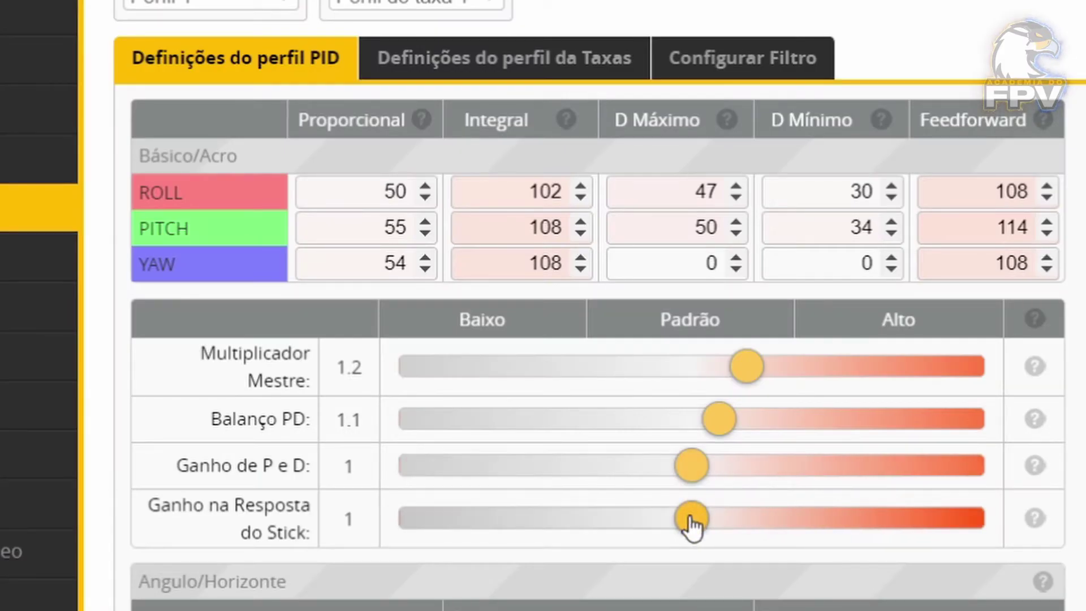
mouse_move(690, 518)
left_mouse_down()
mouse_move(873, 518)
mouse_move(690, 523)
mouse_move(813, 524)
mouse_move(701, 514)
left_mouse_up()
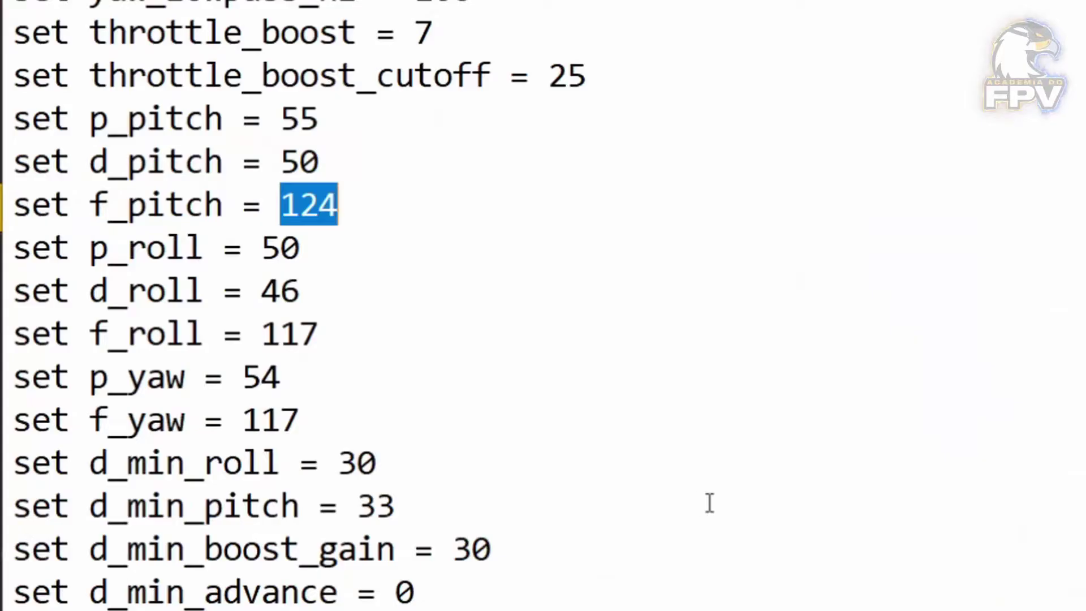
key("alt+Tab")
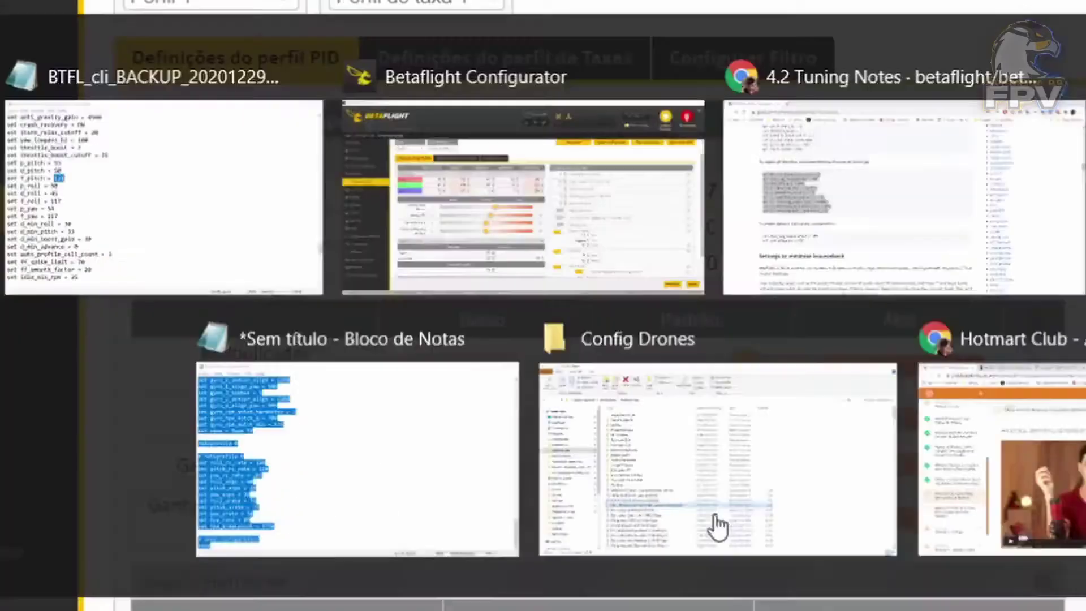
left_click_drag(707, 526, 718, 525)
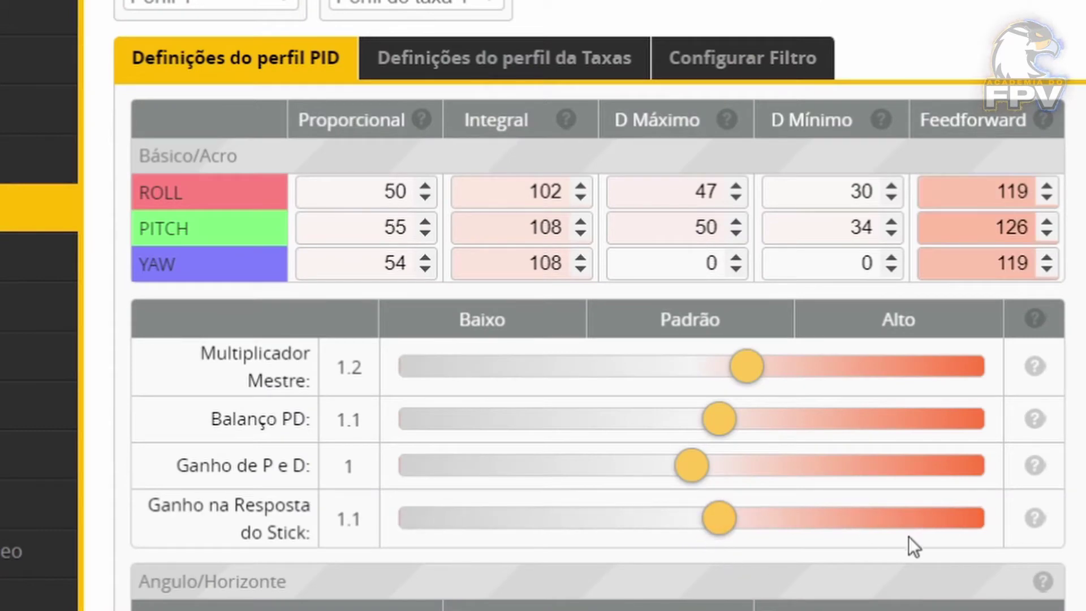
Step: Match the pitch and roll Feedforward fields to the f_pitch and f_roll lines of the backup in Notepad
double_click(992, 229)
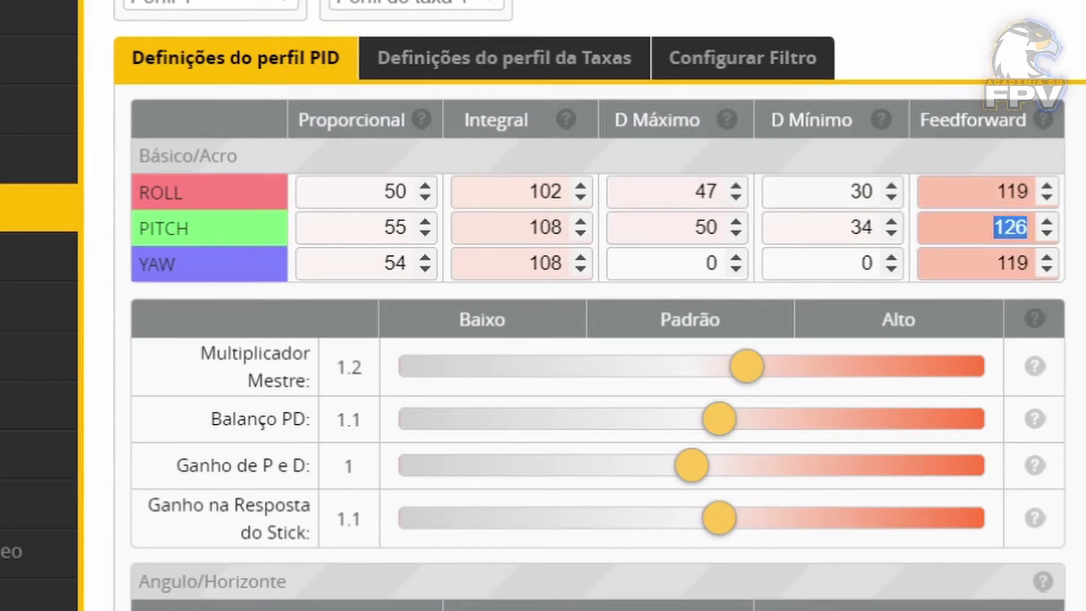
key("alt+Tab")
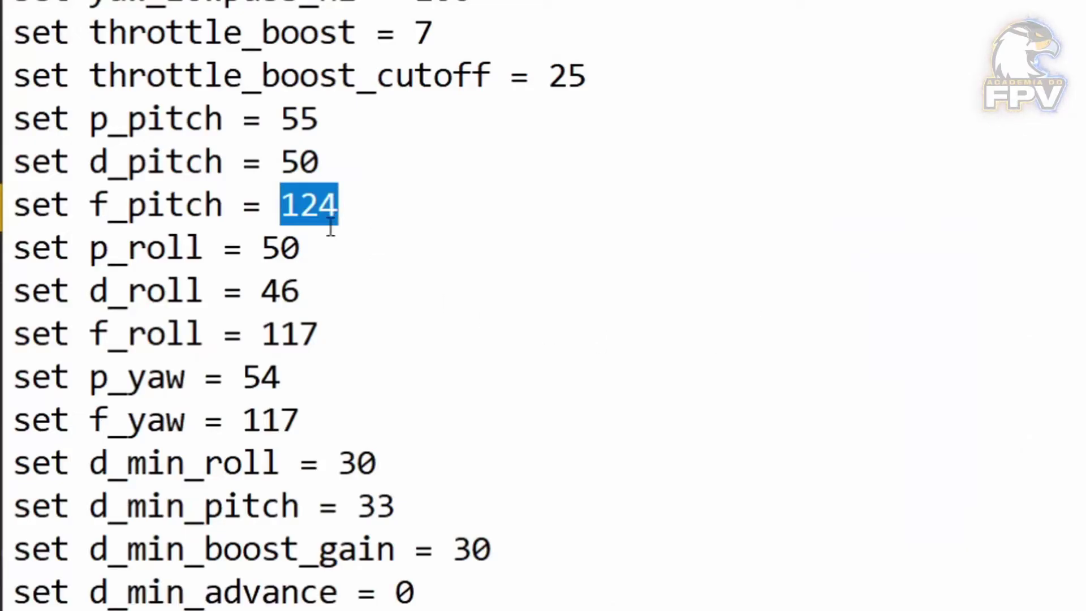
double_click(165, 333)
key("alt+Tab")
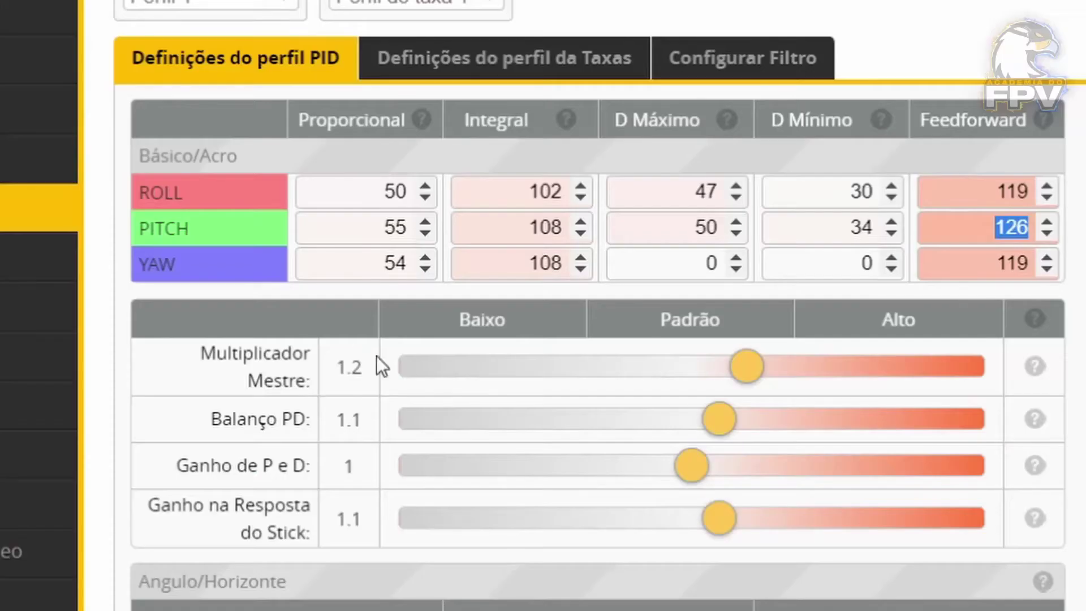
double_click(1023, 192)
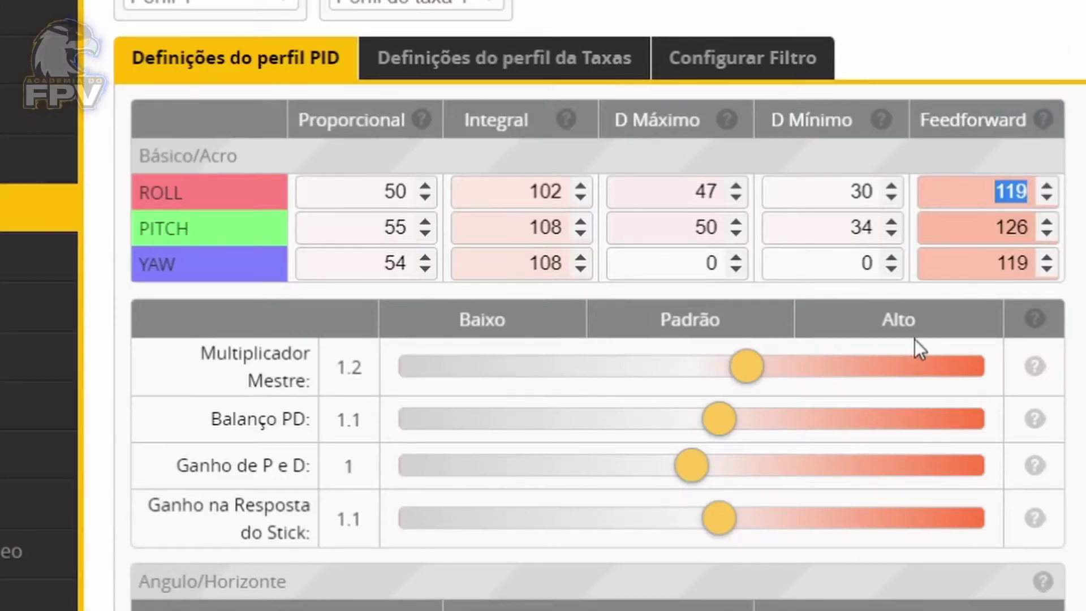
Step: Highlight the f_yaw value in the Notepad backup and compare it with the yaw Feedforward field in Betaflight Configurator
key("alt+Tab")
double_click(273, 419)
key("alt+Tab")
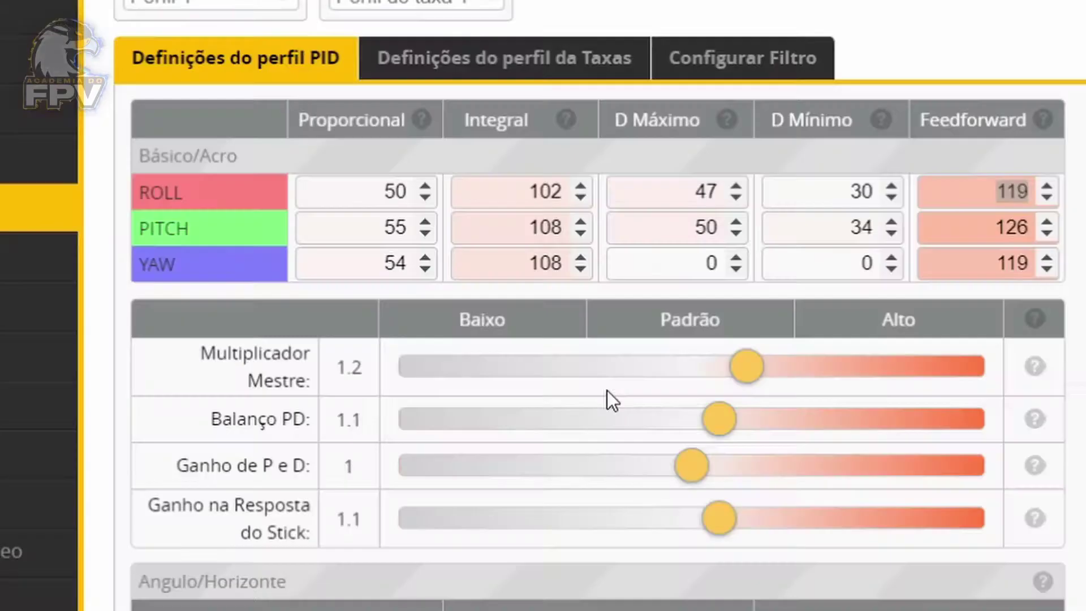
double_click(970, 263)
left_click(966, 182)
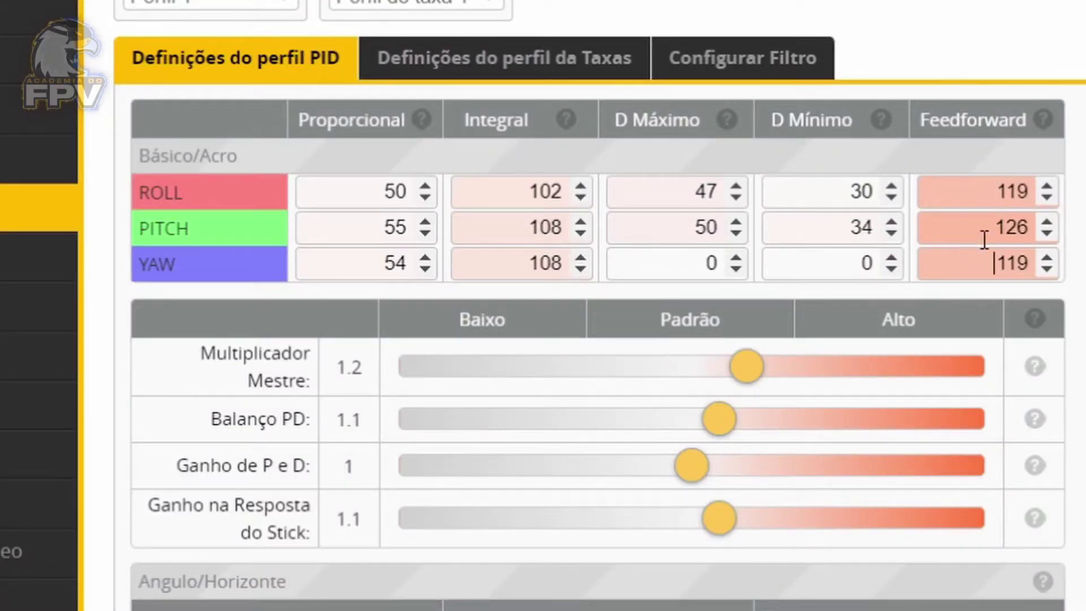
left_click(988, 194)
Step: Switch to the backup in Notepad and highlight the dyn_lpf_dterm_curve_expo setting at the start of profile 0
key("alt+Tab")
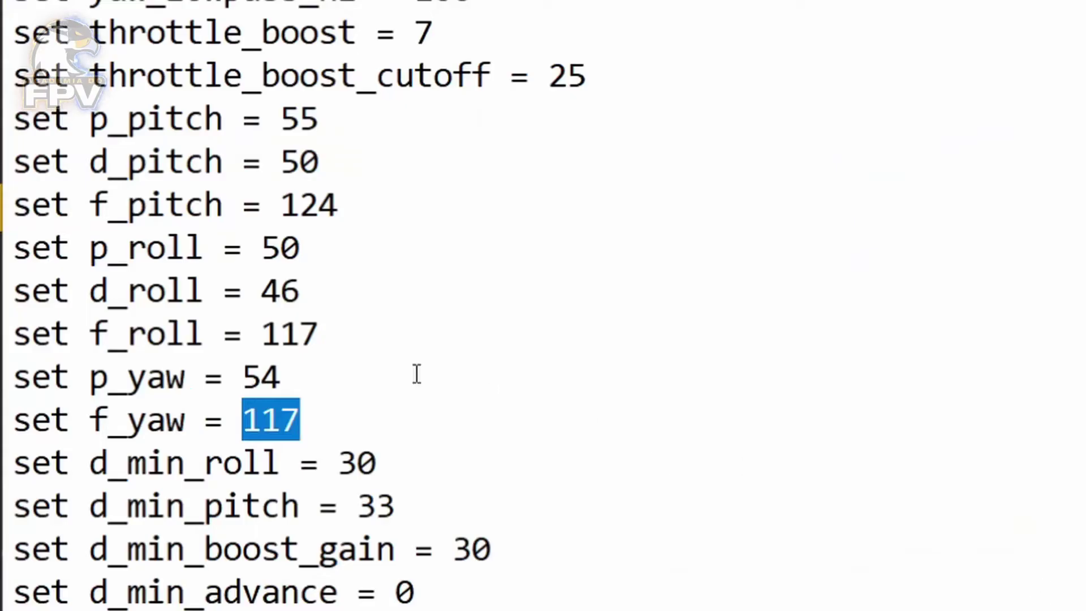
key("Up")
scroll(457, 380, "up", 2)
scroll(457, 380, "up", 1)
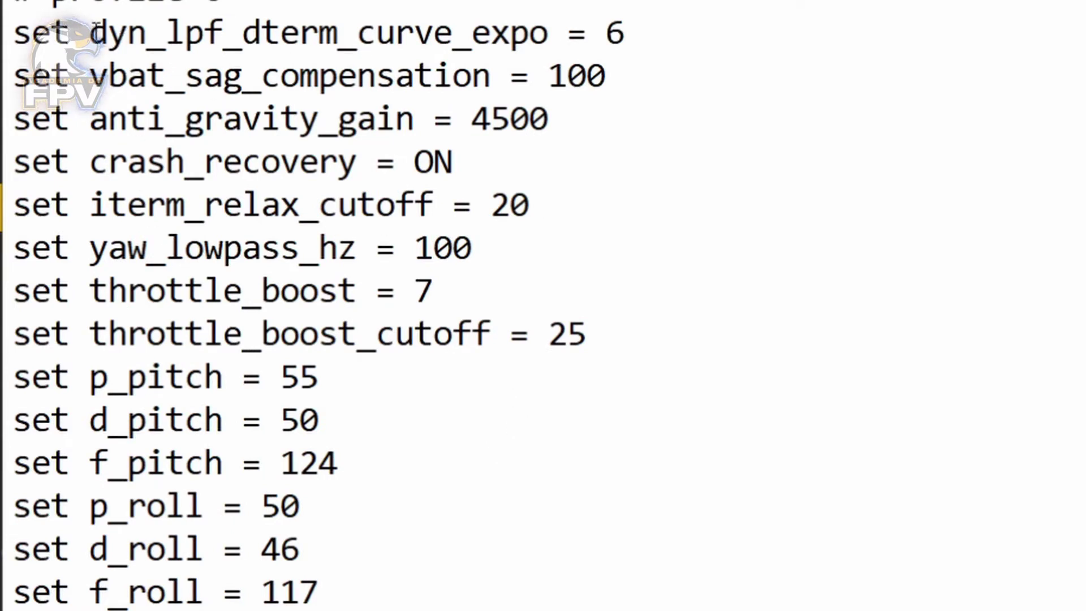
left_click_drag(93, 33, 665, 45)
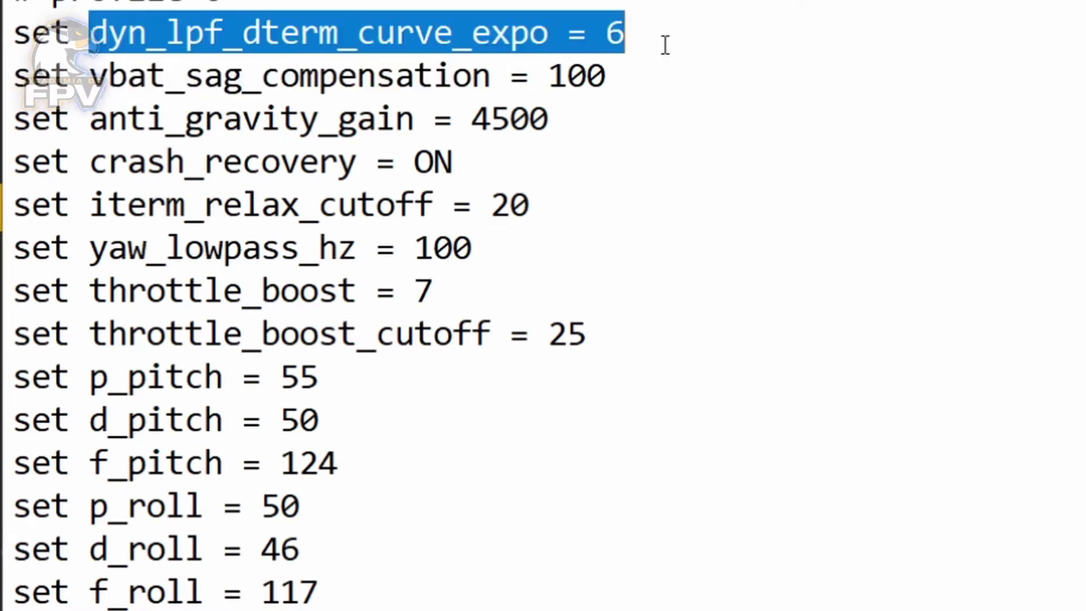
left_click(663, 46)
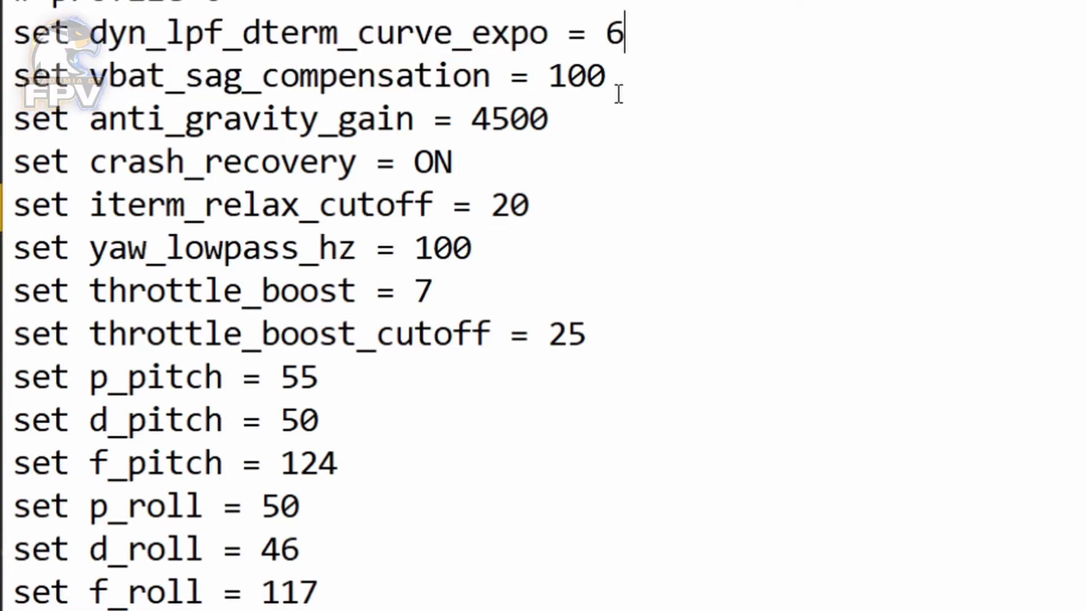
Step: Highlight the vbat_sag_compensation parameter together with its value in the profile settings
left_click_drag(70, 76, 492, 76)
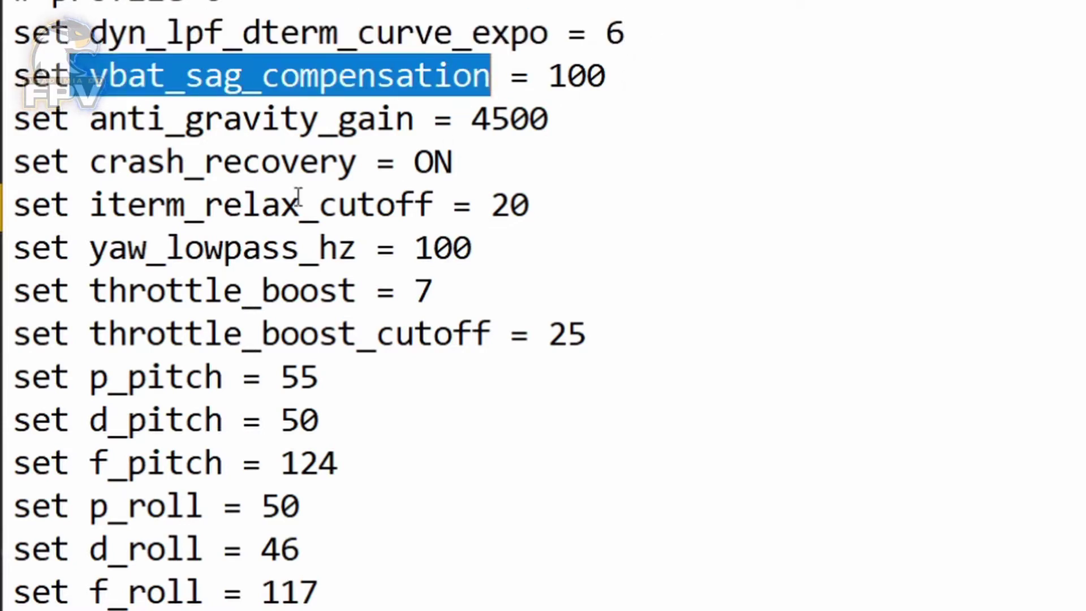
left_click(95, 78)
left_click_drag(97, 75, 492, 77)
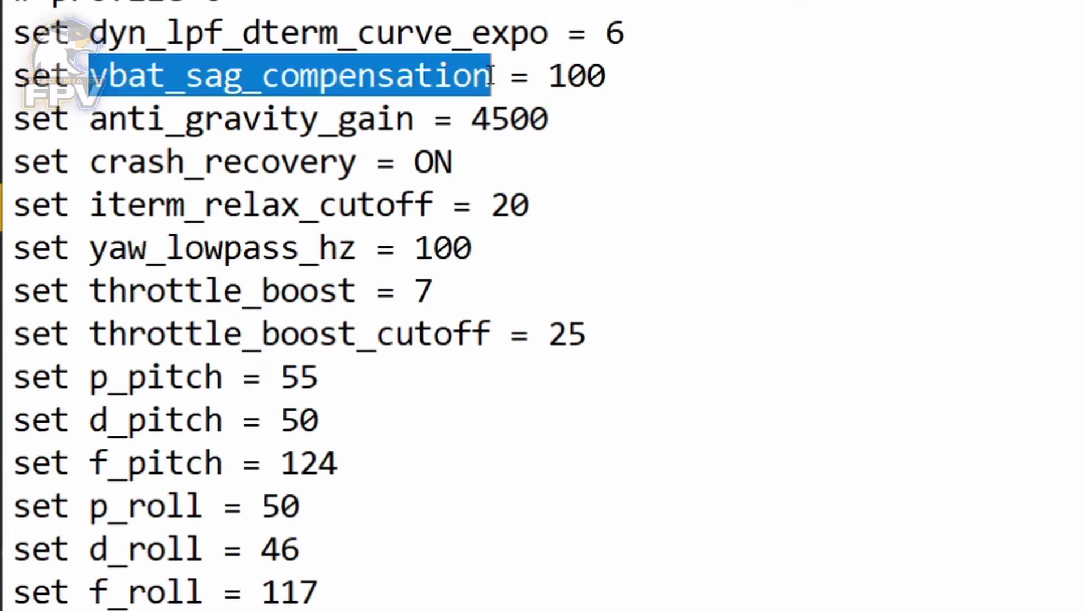
left_click(526, 170)
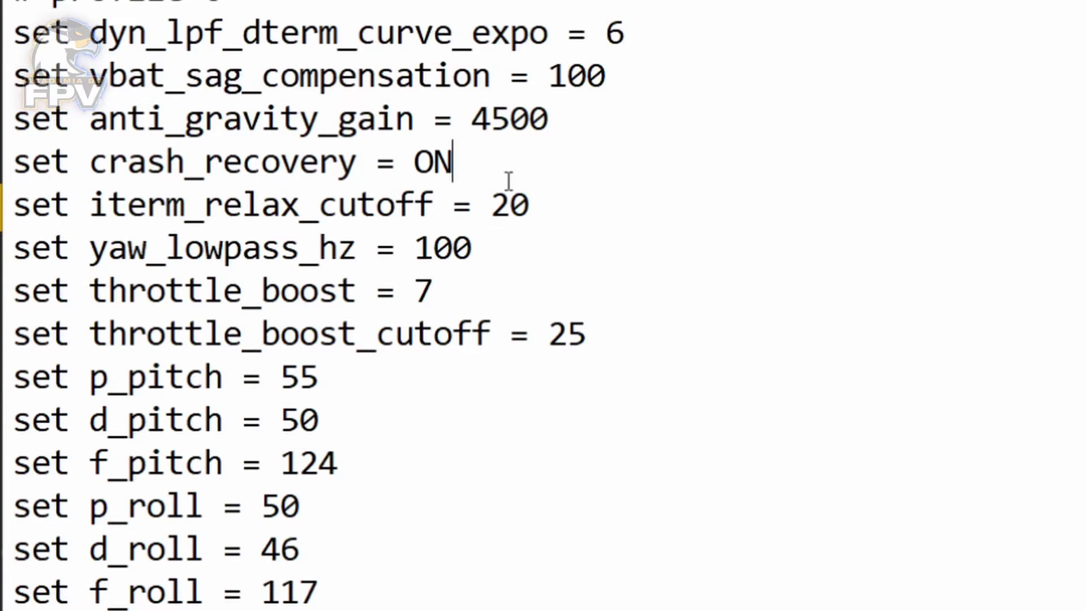
left_click_drag(90, 76, 606, 77)
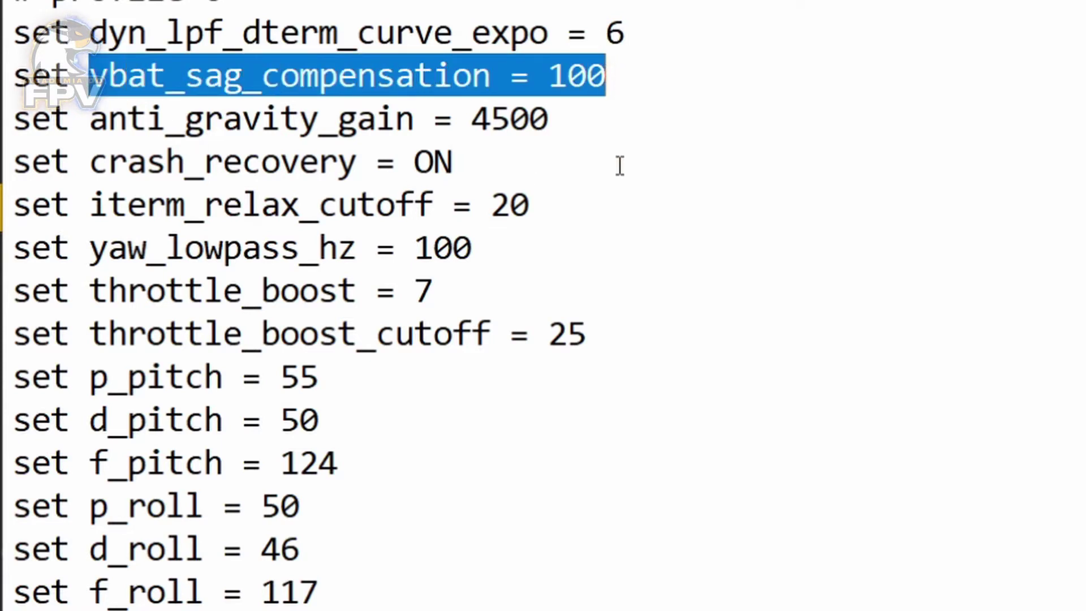
left_click(620, 167)
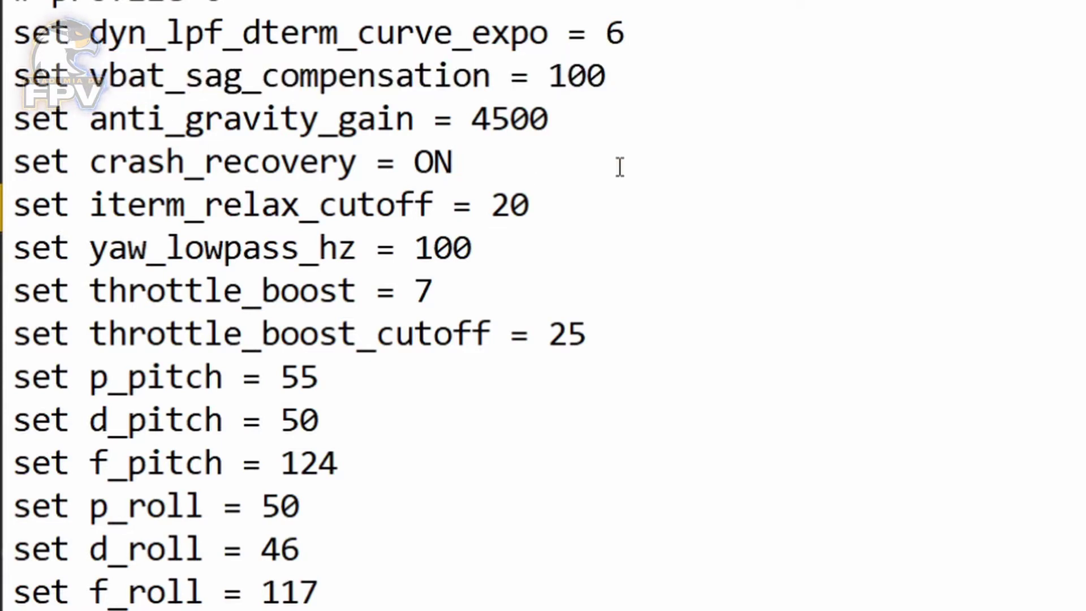
left_click(621, 75)
Step: Highlight the anti_gravity_gain setting and the crash_recovery parameter name in the backup
left_click_drag(91, 119, 618, 113)
left_click(604, 116)
double_click(312, 118)
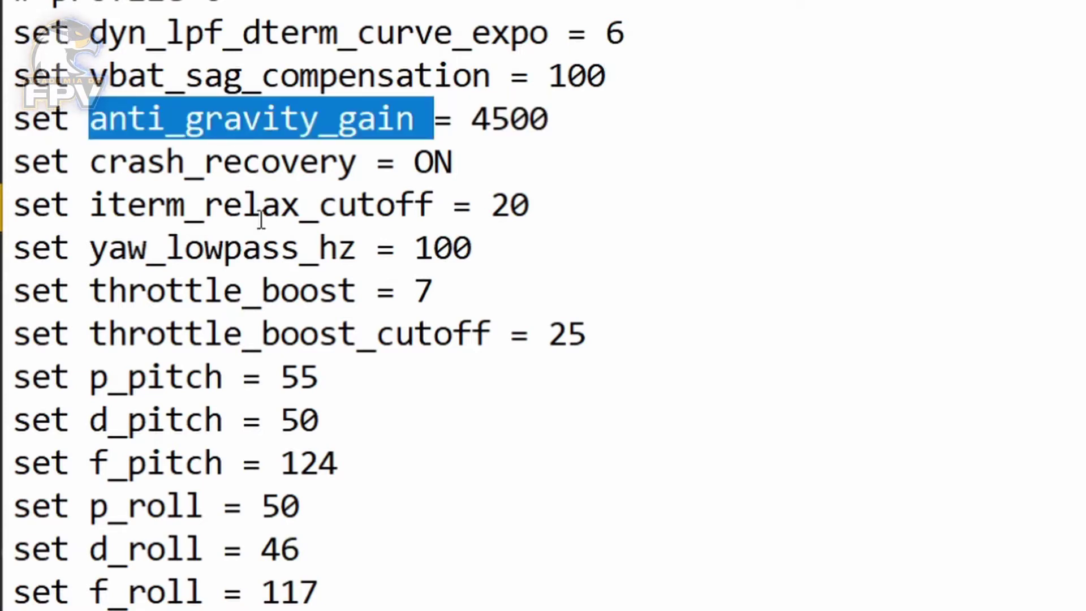
left_click(262, 249)
double_click(253, 162)
left_click(459, 162)
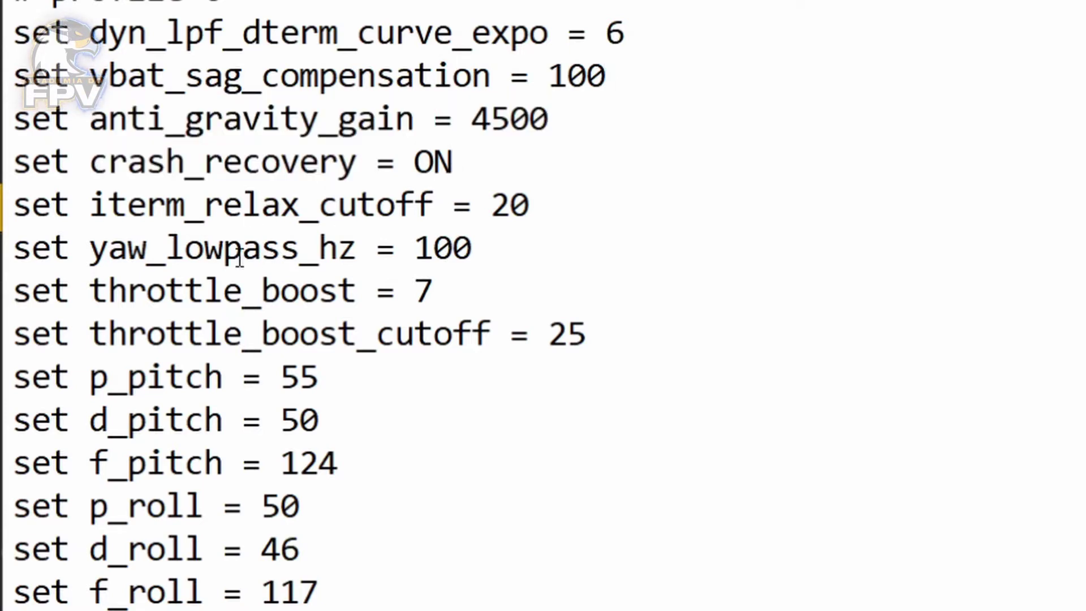
Step: Highlight the iterm_relax_cutoff value and the yaw_lowpass_hz name and value, ending at the throttle_boost line
scroll(233, 254, "down", 1)
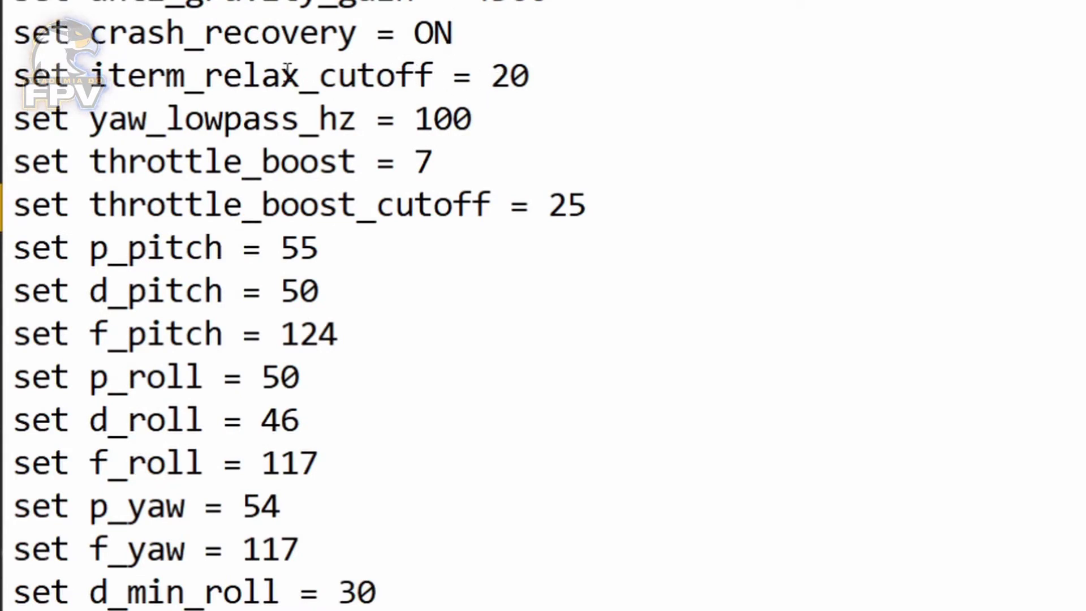
double_click(521, 71)
left_click(315, 371)
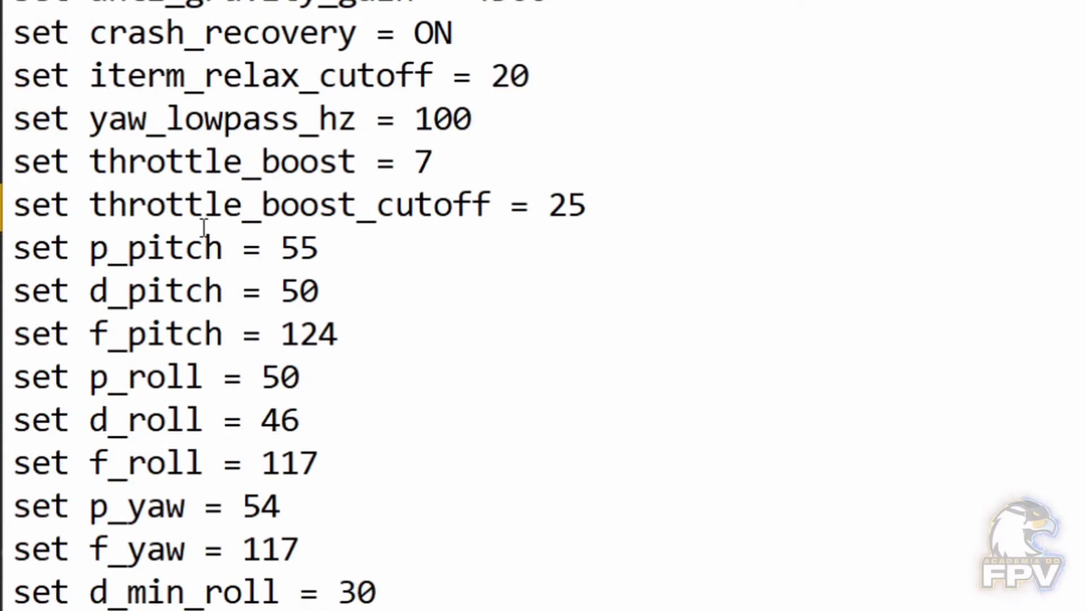
double_click(210, 121)
double_click(458, 110)
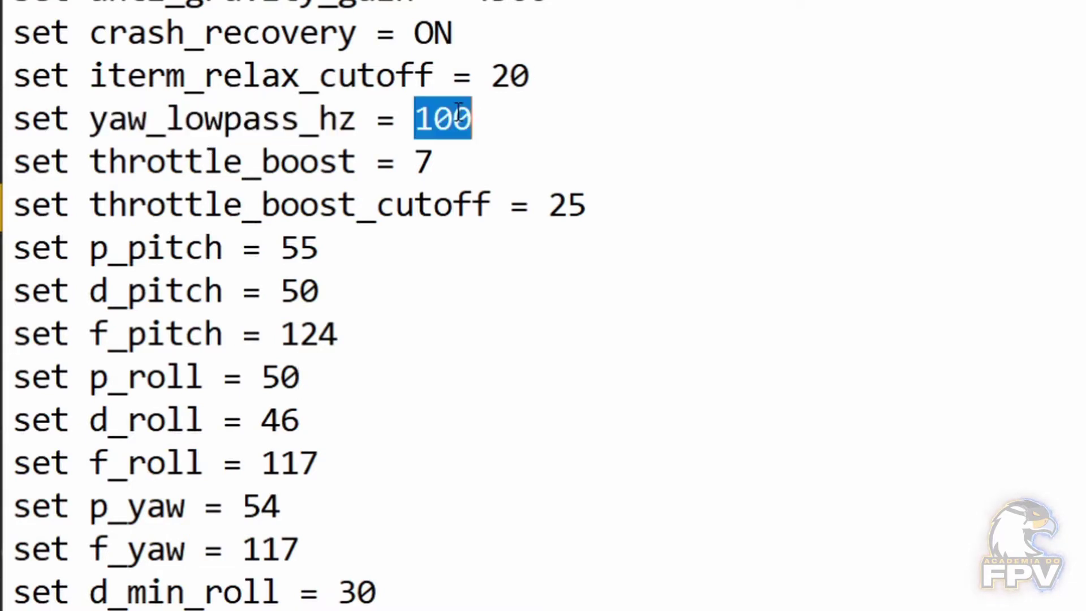
left_click(300, 163)
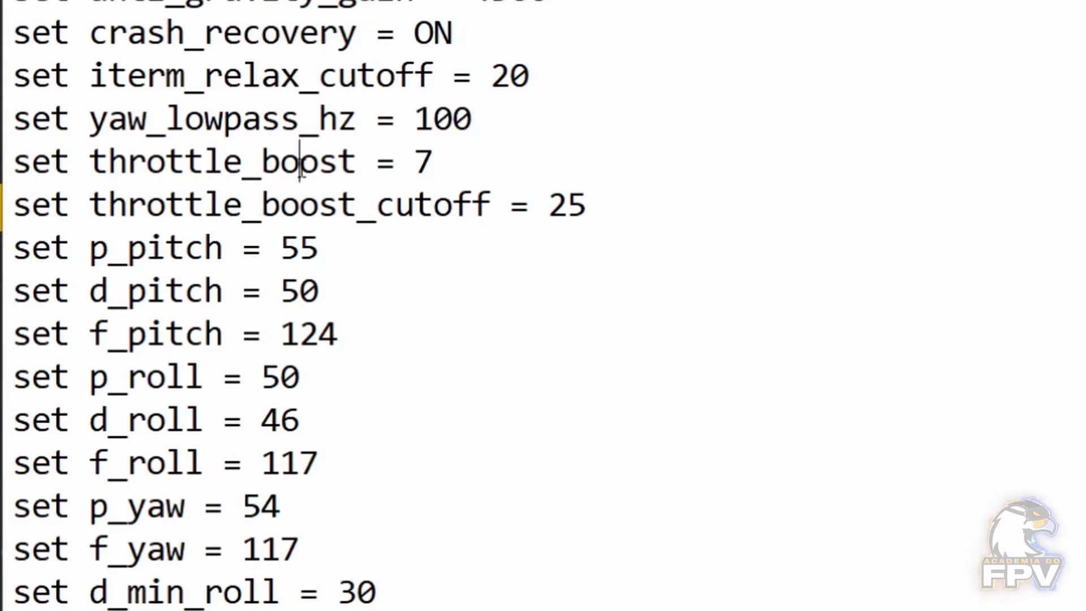
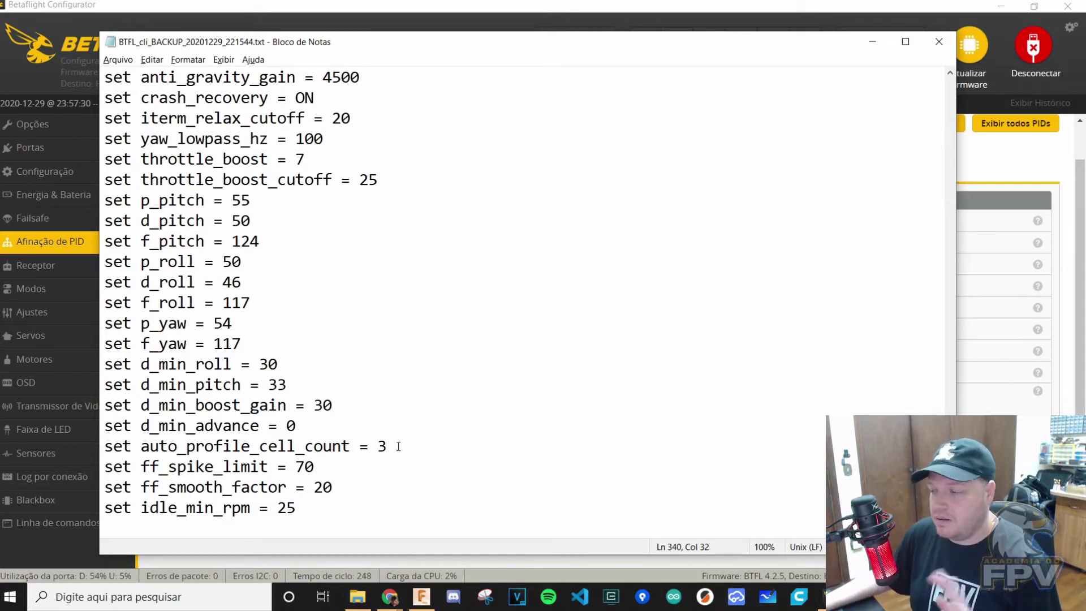
Step: Switch to Betaflight Configurator and set Quantidade de células to 3, following the backup's auto_profile_cell_count line
left_click_drag(411, 435, 124, 425)
left_click(431, 417)
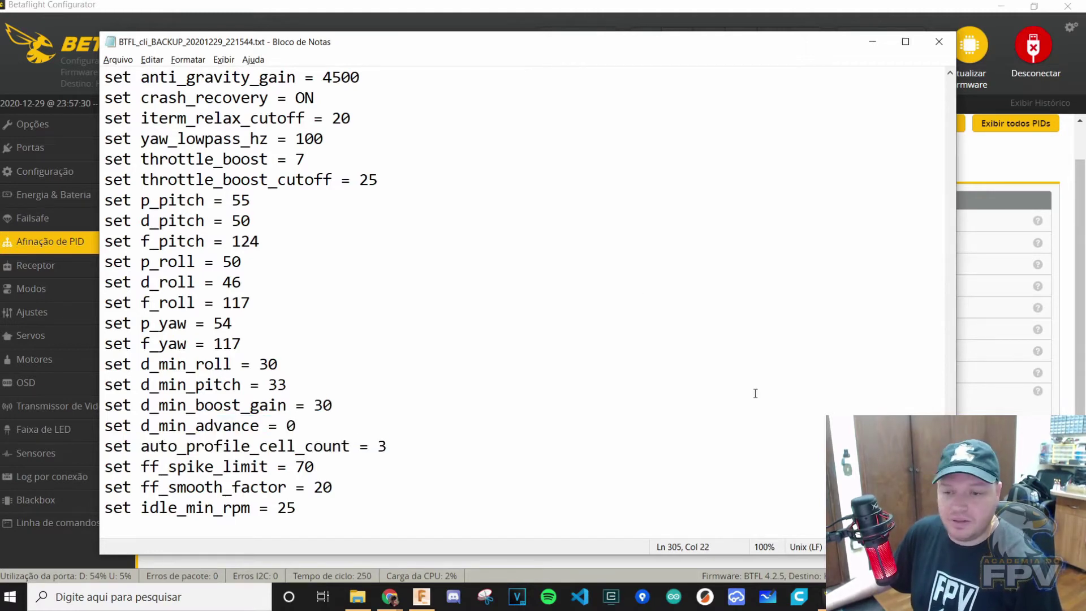
left_click(967, 289)
scroll(475, 380, "down", 3)
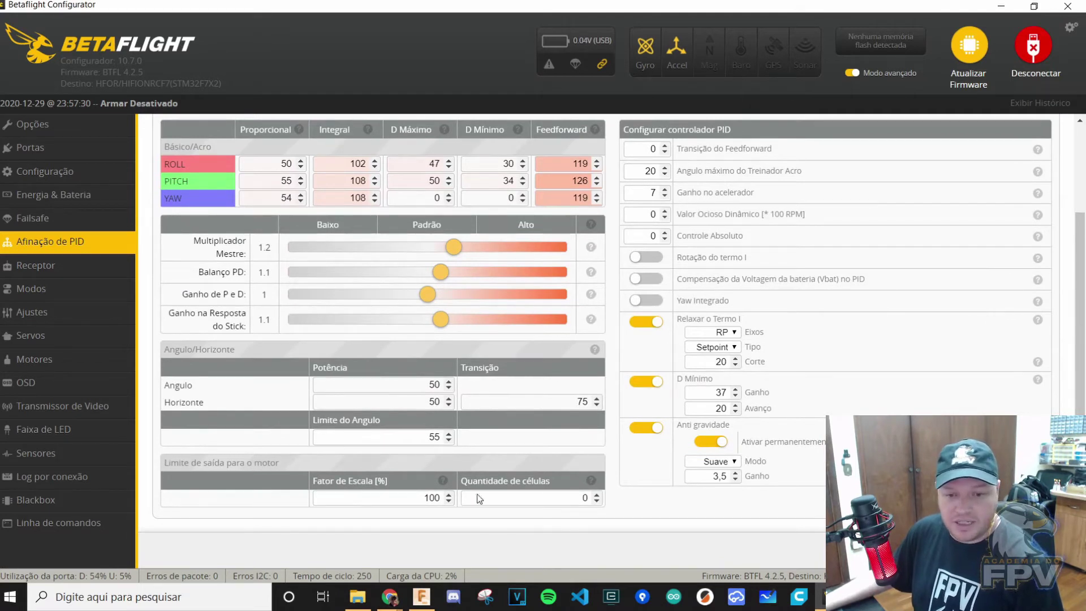
double_click(572, 501)
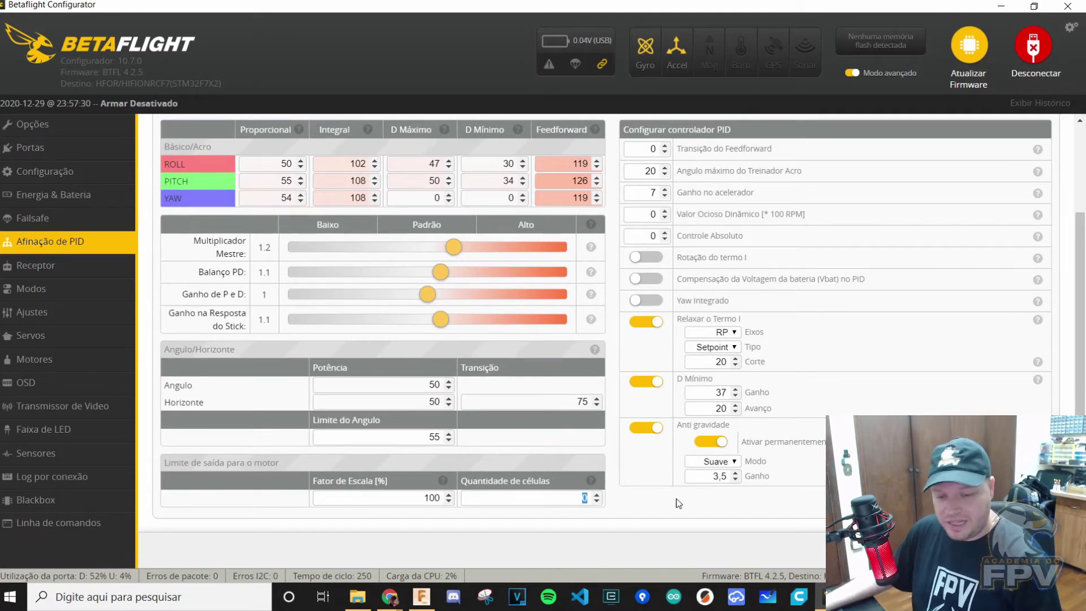
type("3")
scroll(263, 173, "up", 2)
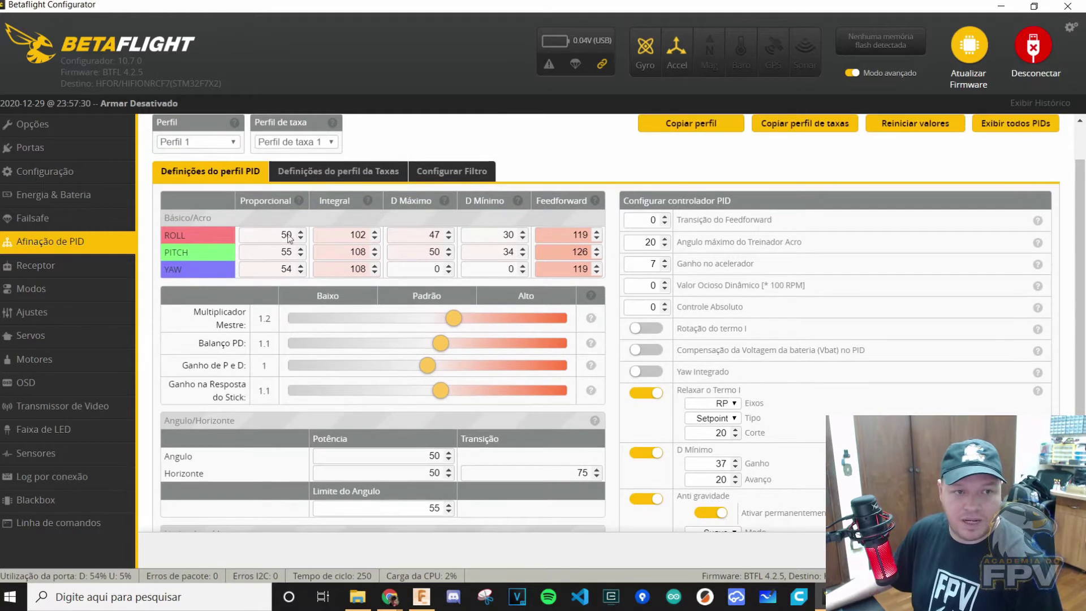
scroll(569, 444, "down", 2)
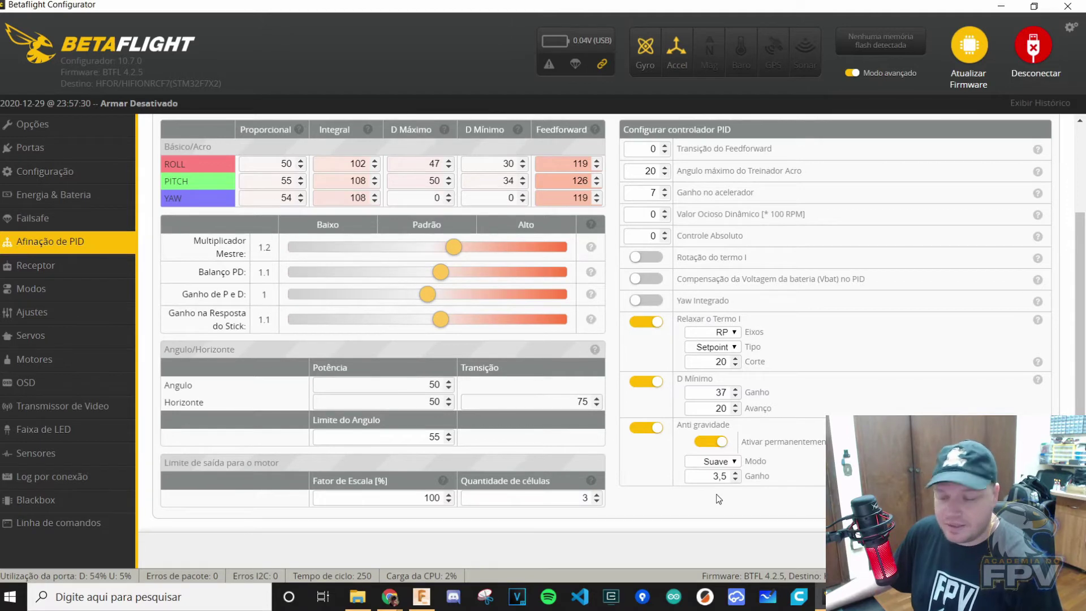
Step: Switch to the backup text file and highlight the ff_spike_limit, ff_smooth_factor and idle_min_rpm parameter names one after another
key("alt+Tab")
scroll(371, 407, "down", 1)
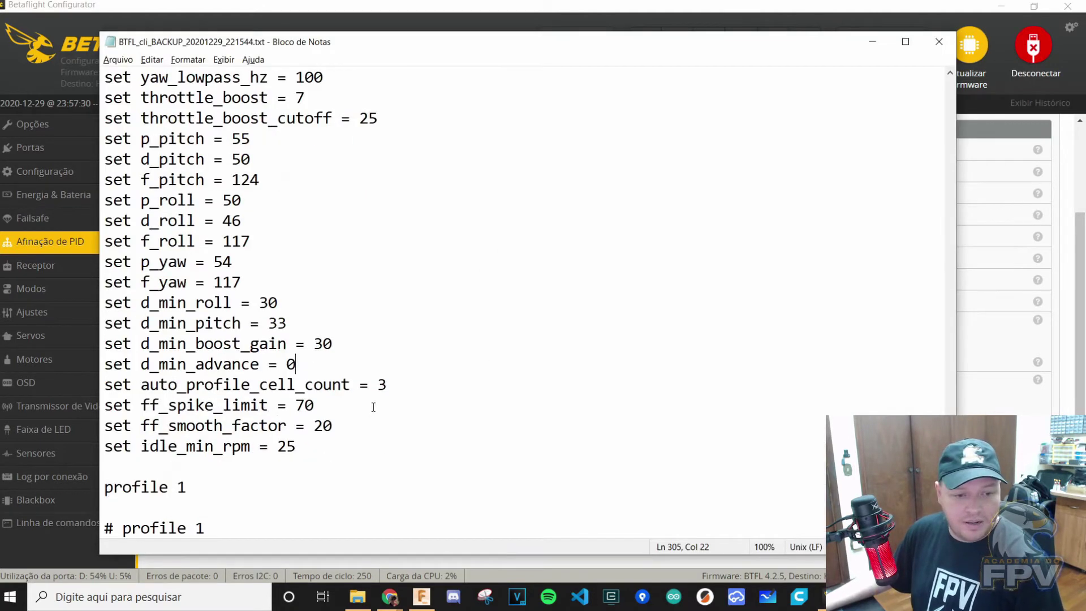
double_click(193, 405)
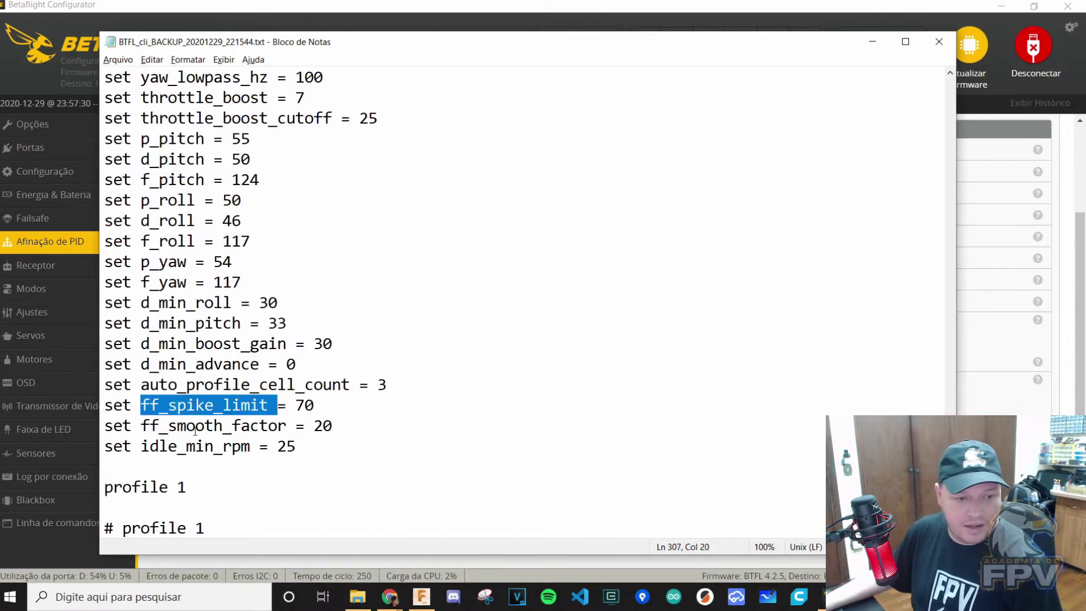
double_click(195, 429)
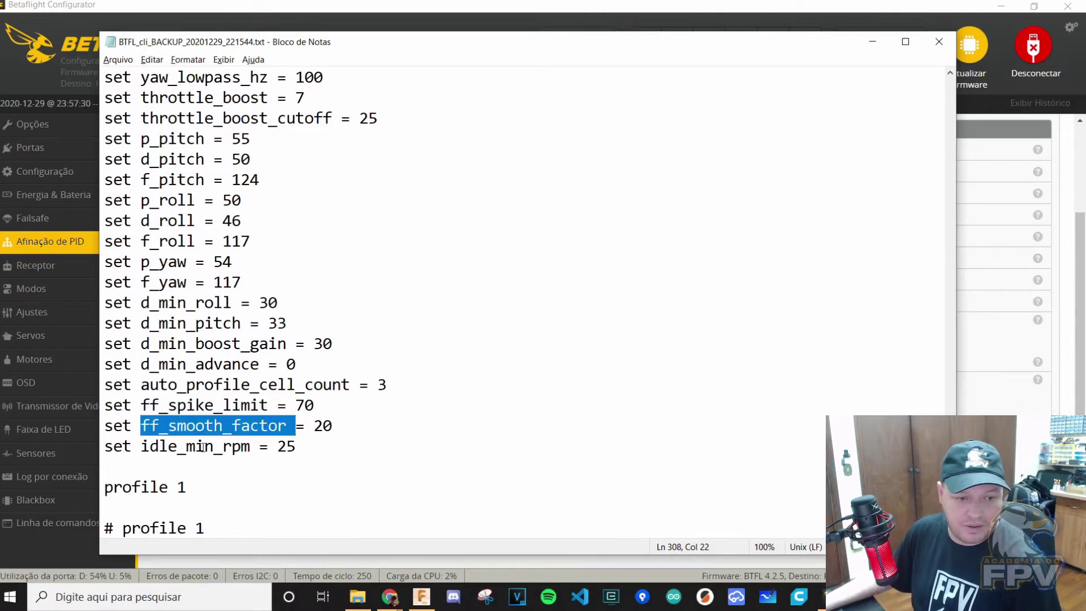
double_click(204, 447)
left_click(326, 451)
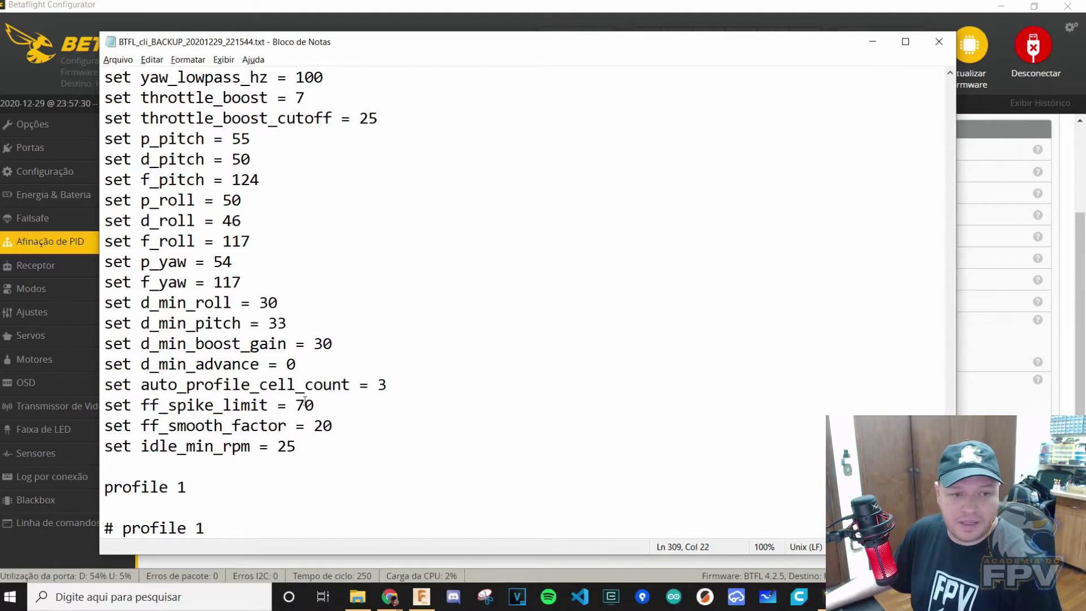
Step: Highlight the block of PID lines from p_pitch through d_min_pitch in profile 0 of the backup
scroll(305, 402, "up", 3)
scroll(314, 369, "down", 1)
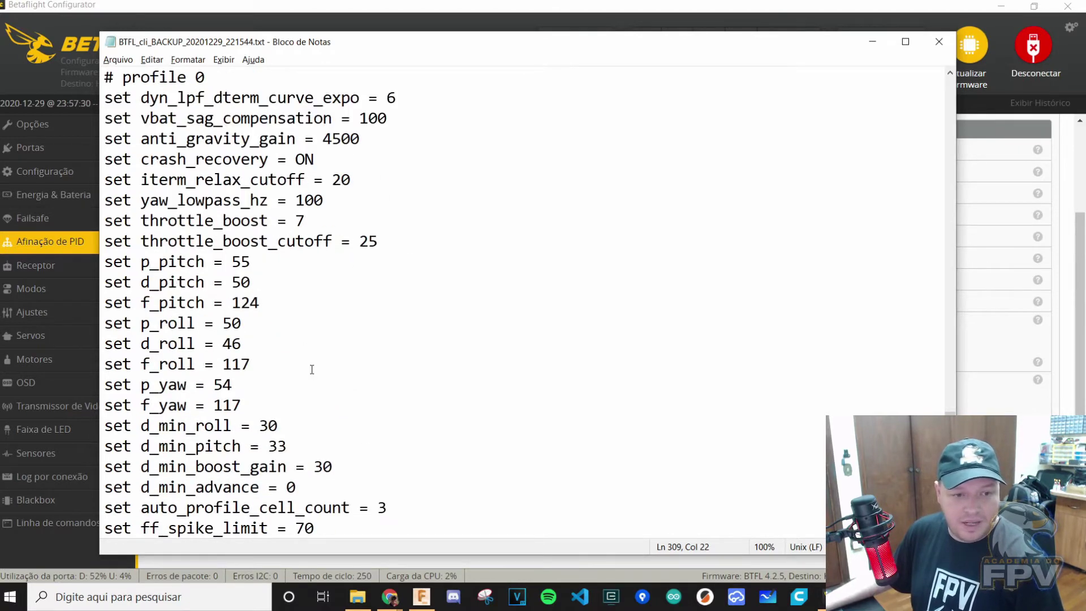
scroll(316, 350, "down", 1)
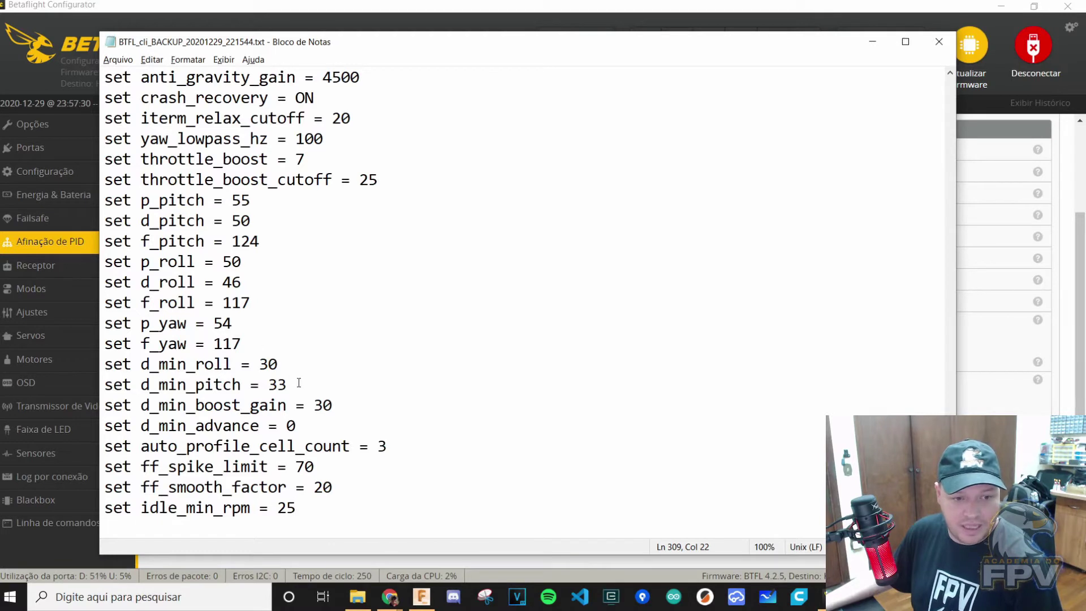
left_click_drag(306, 386, 80, 198)
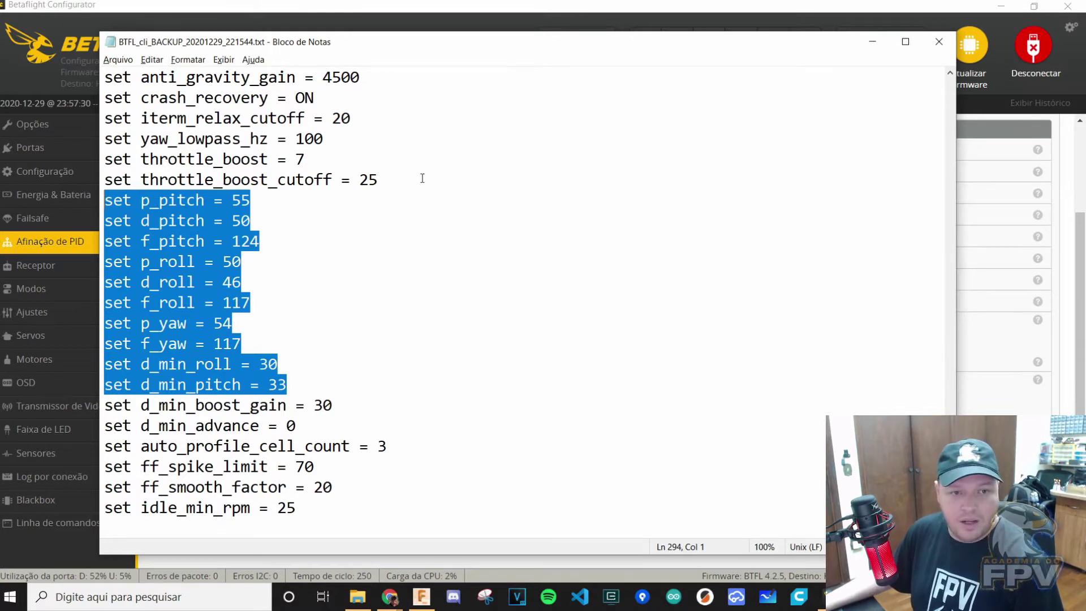
scroll(423, 178, "up", 1)
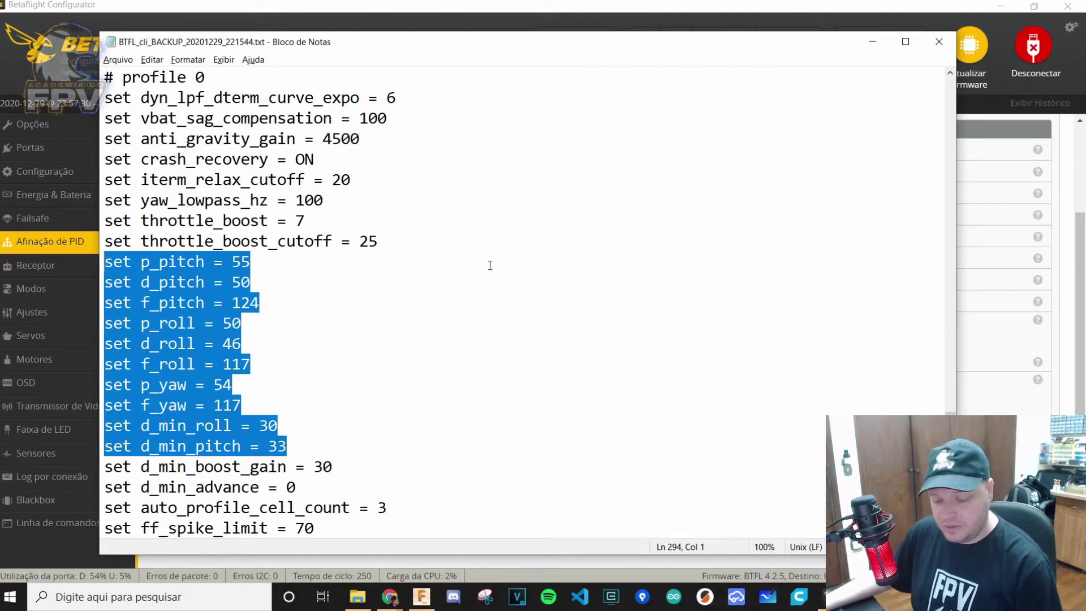
Step: Switch to Betaflight Configurator and highlight the Ganho and Avanço labels under D Mínimo
left_click(1037, 220)
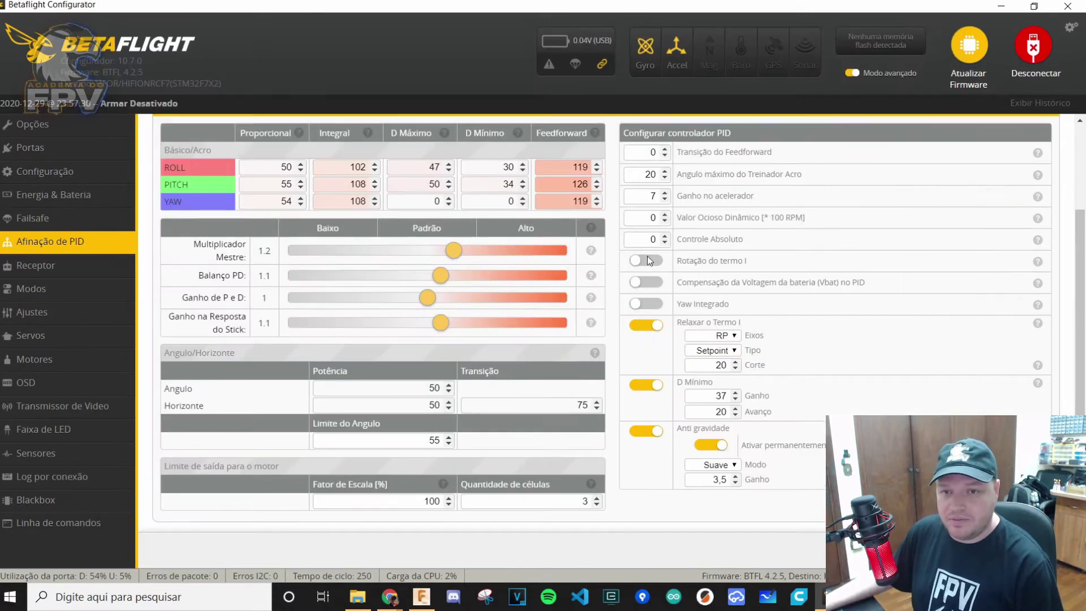
scroll(644, 363, "down", 2)
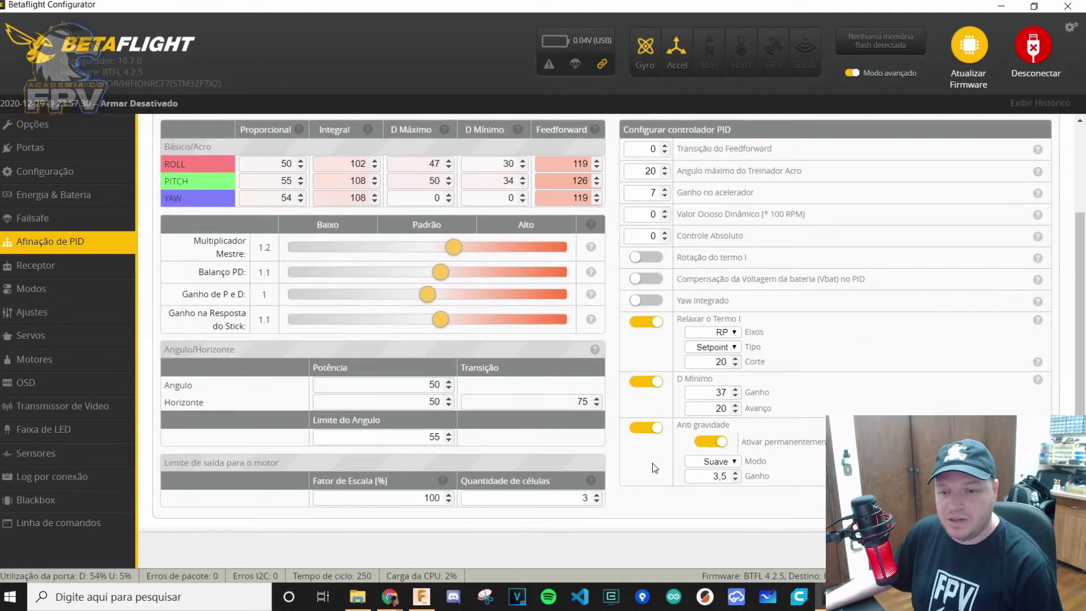
double_click(757, 392)
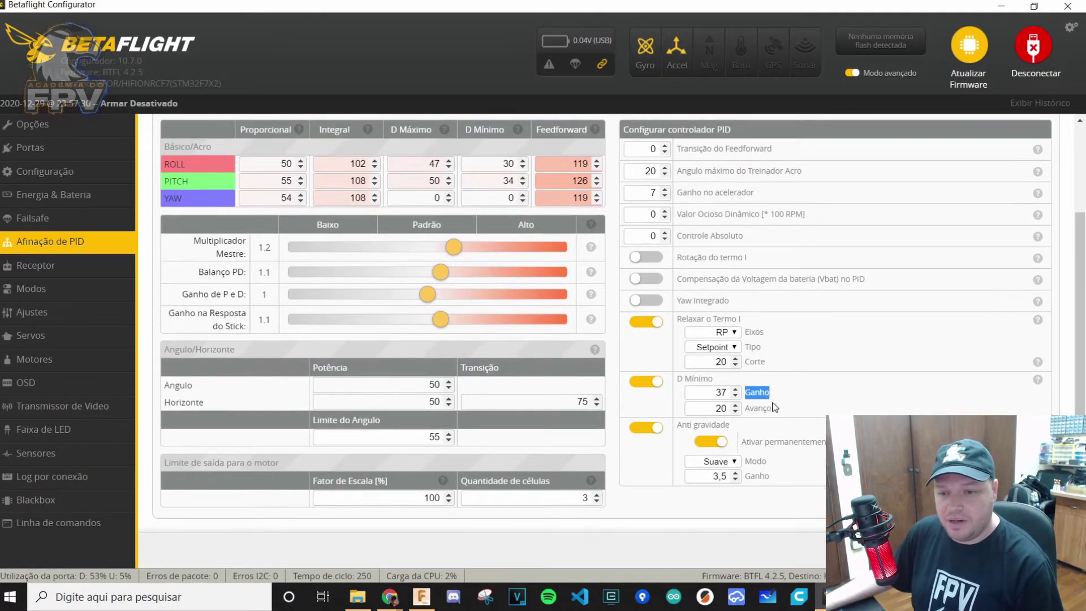
double_click(758, 408)
Step: Switch to the backup file and highlight the d_min_boost_gain and d_min_advance parameter names and part of the boost gain value
key("alt+Tab")
scroll(355, 399, "down", 1)
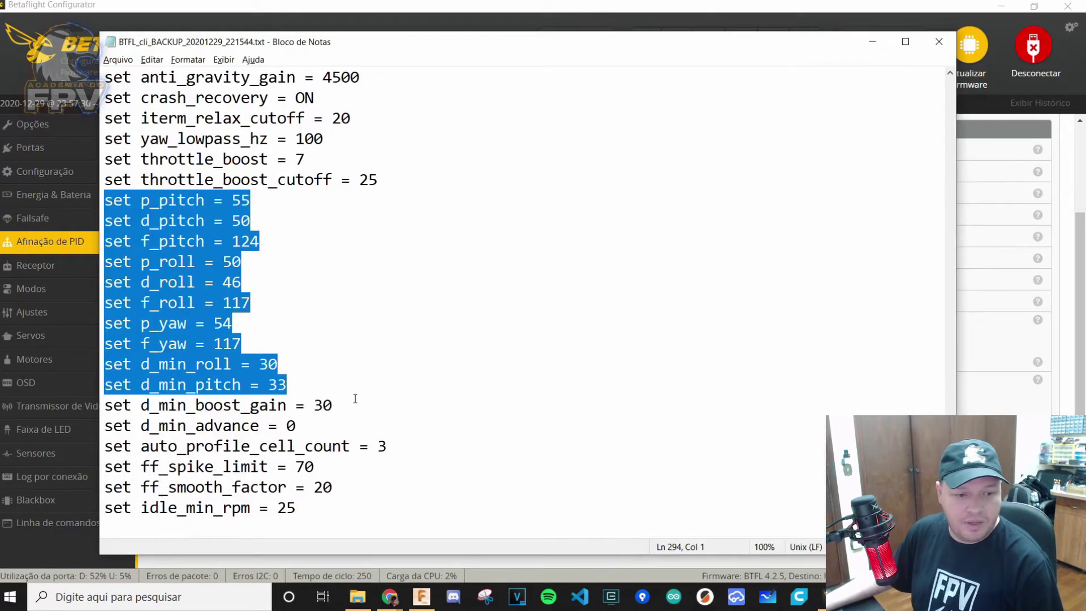
scroll(355, 399, "down", 1)
double_click(241, 351)
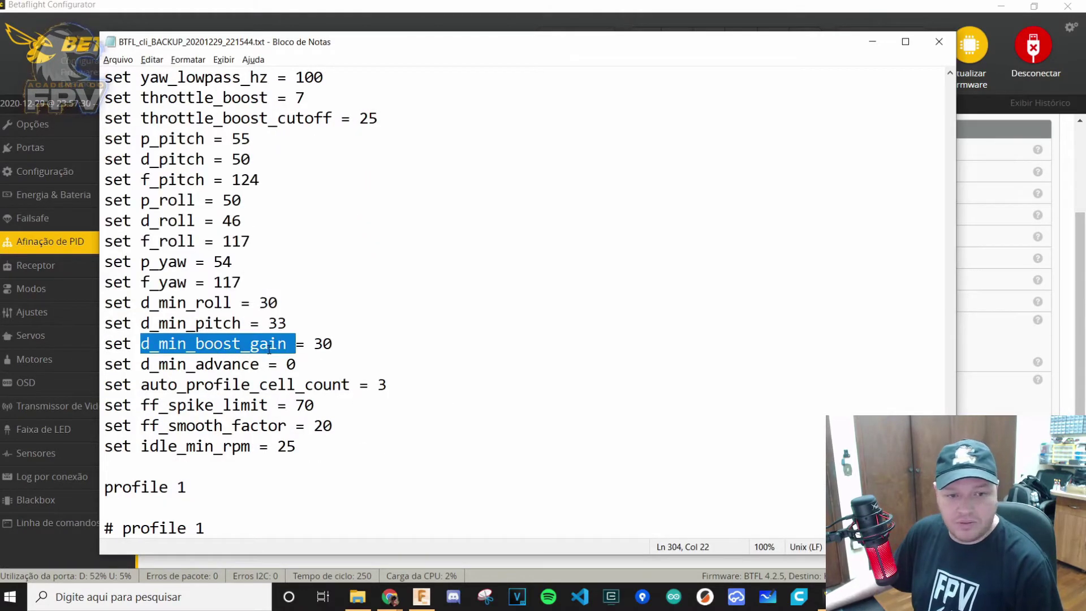
left_click(263, 359)
double_click(220, 365)
left_click_drag(314, 344, 323, 343)
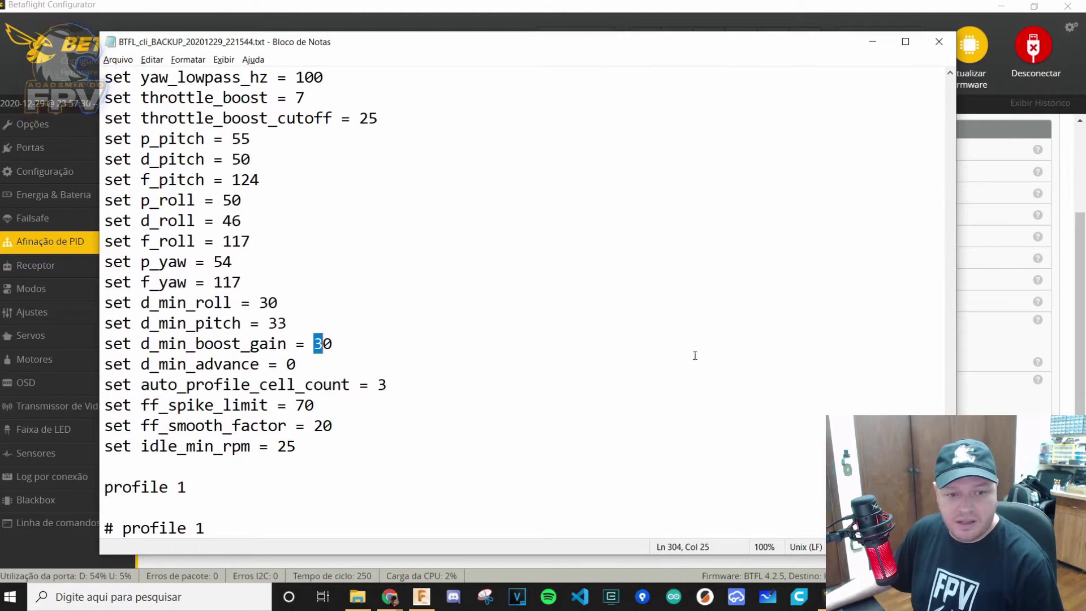
left_click(350, 384)
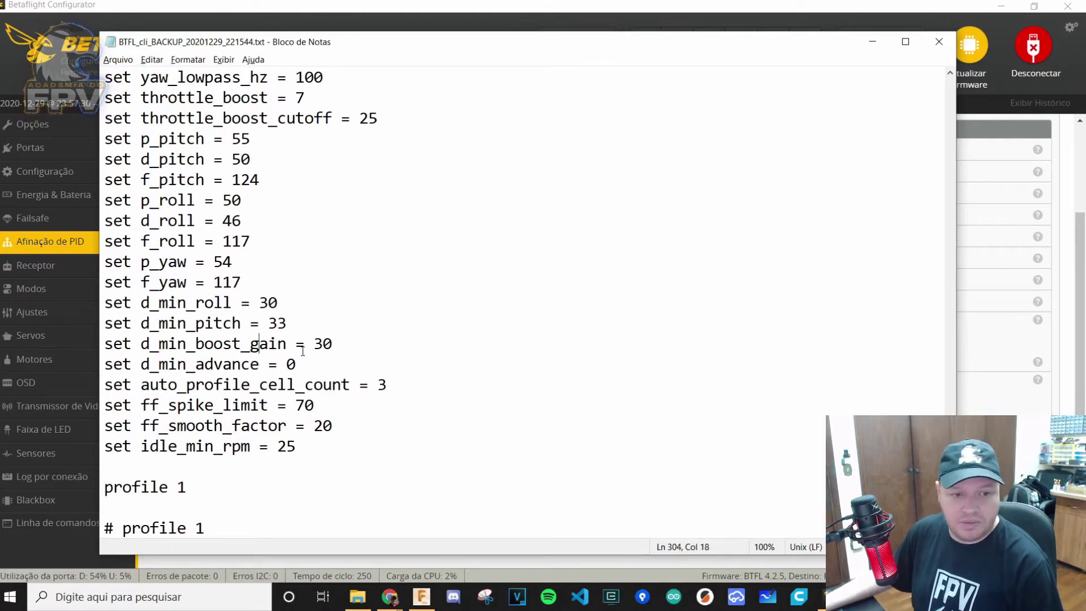
Step: In Betaflight Configurator, set D Mínimo's Ganho to 30 and Avanço to 0, following the backup's d_min_boost_gain and d_min_advance lines
left_click(958, 363)
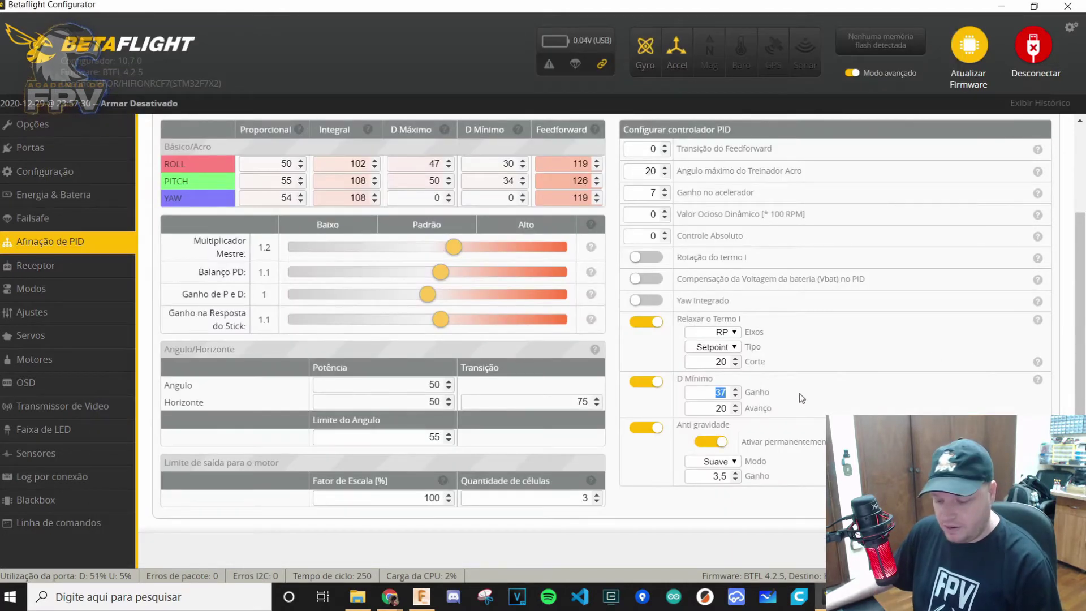
type("30")
key("Tab")
key("alt+Tab")
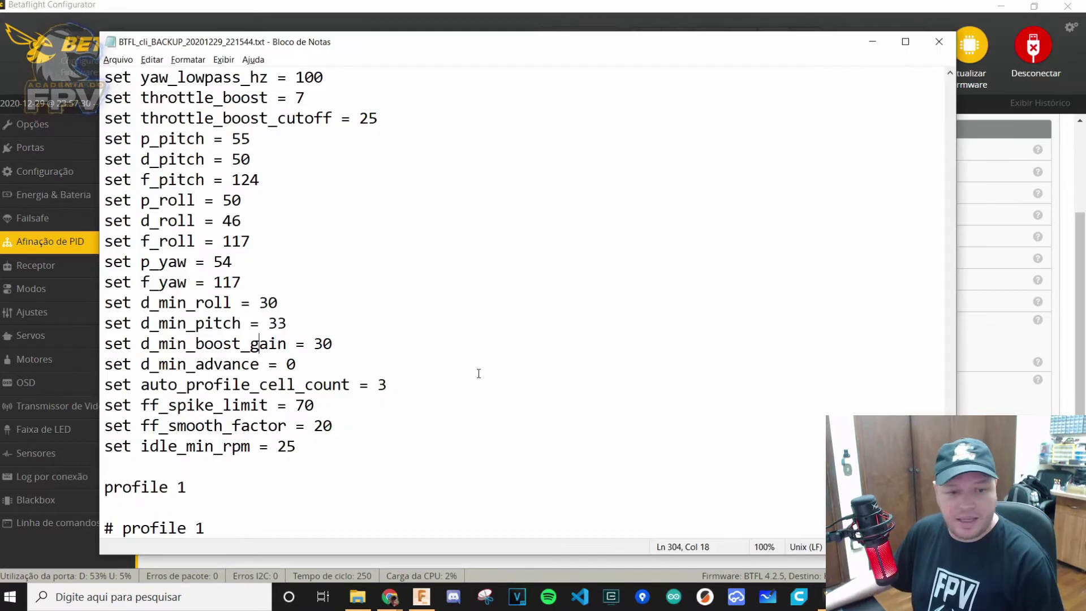
double_click(196, 364)
key("alt+Tab")
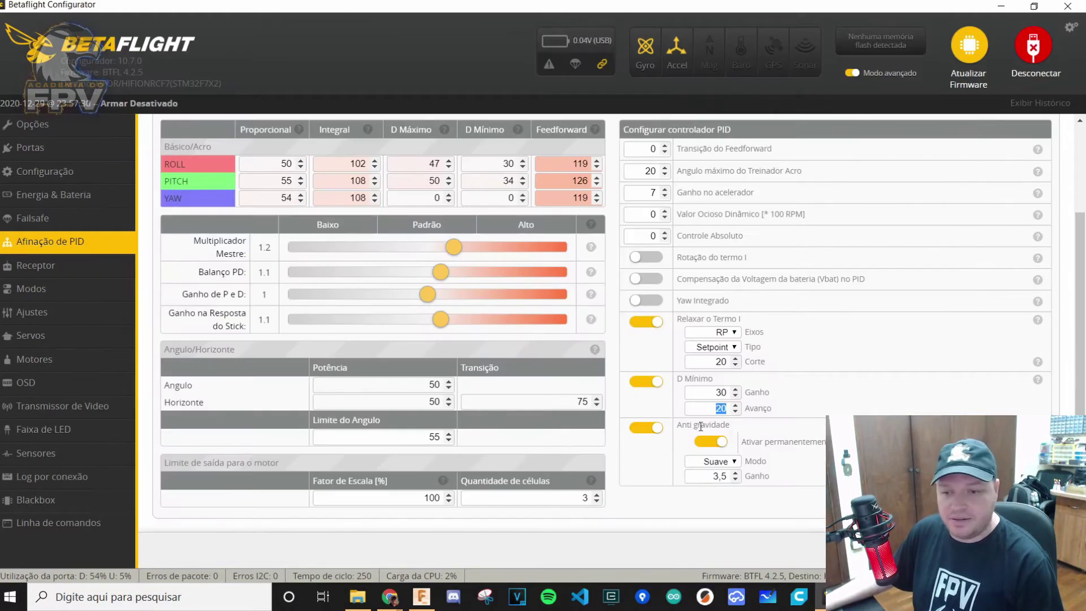
type("0")
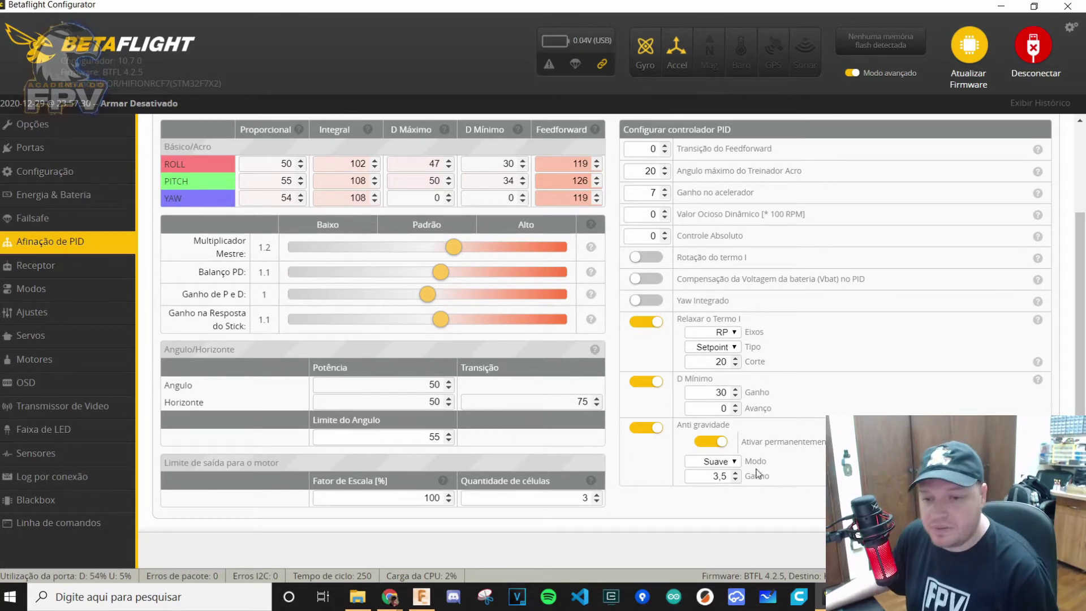
Step: Switch back to the backup file and highlight the idle_min_rpm parameter name
key("alt+Tab")
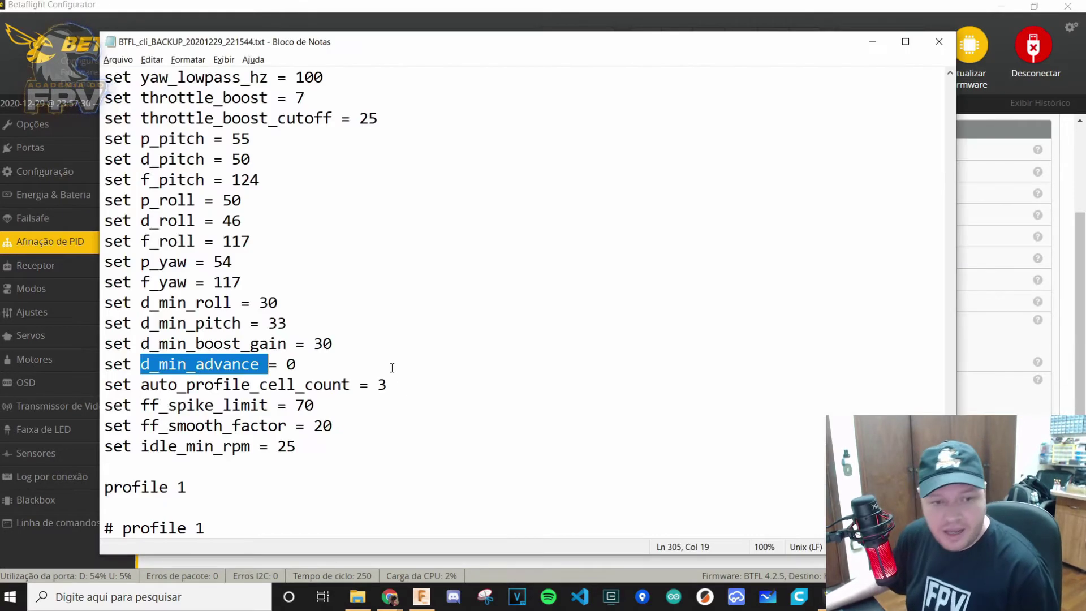
left_click(388, 353)
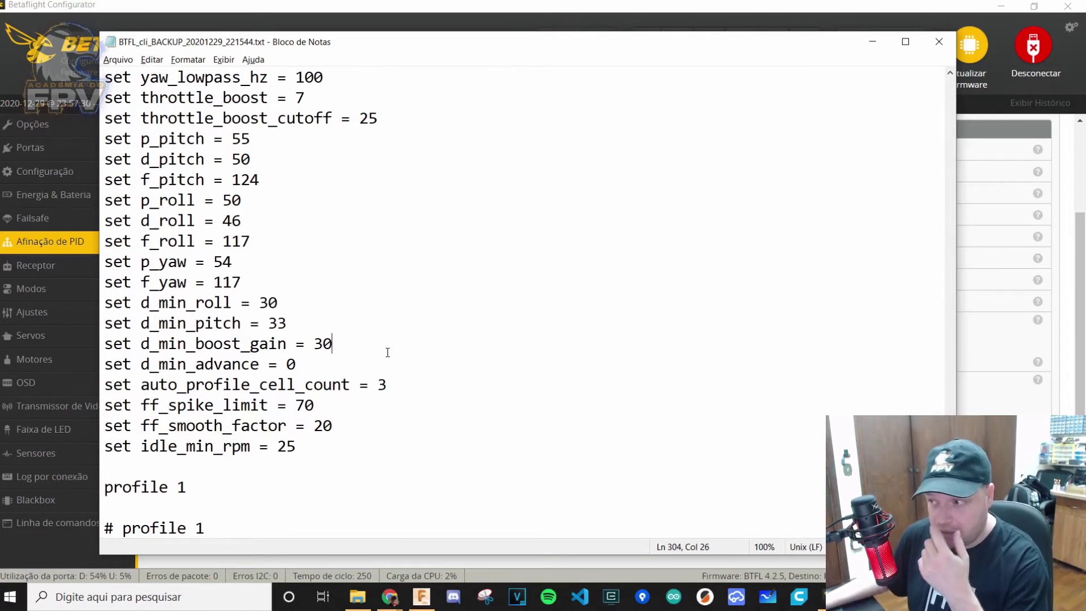
left_click(389, 359)
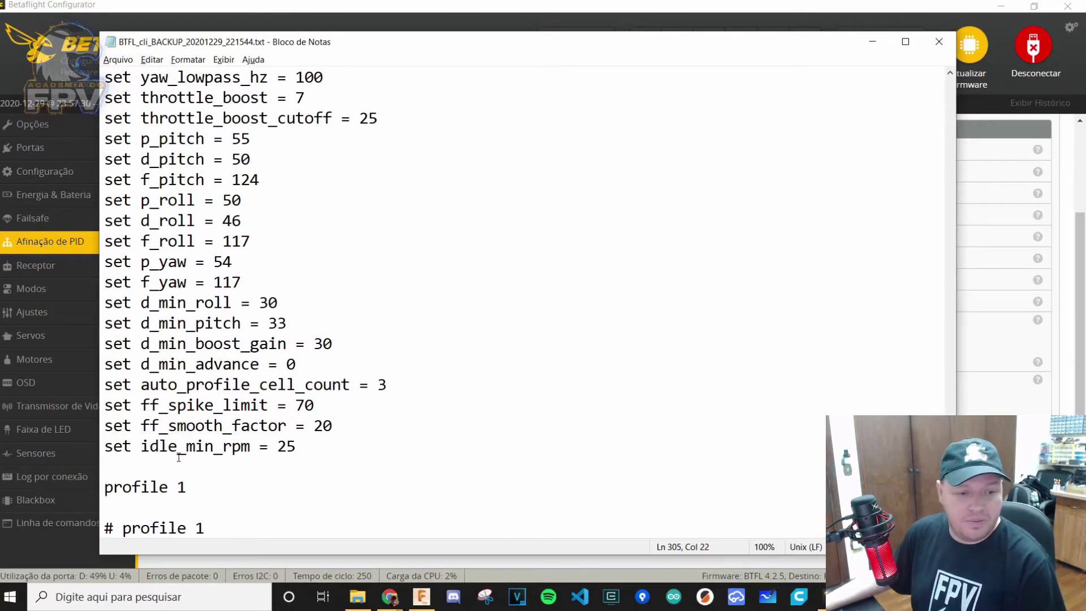
double_click(205, 447)
Step: In Betaflight Configurator, review the PID profile and controller settings, and open the filter settings
left_click(971, 346)
scroll(626, 309, "up", 2)
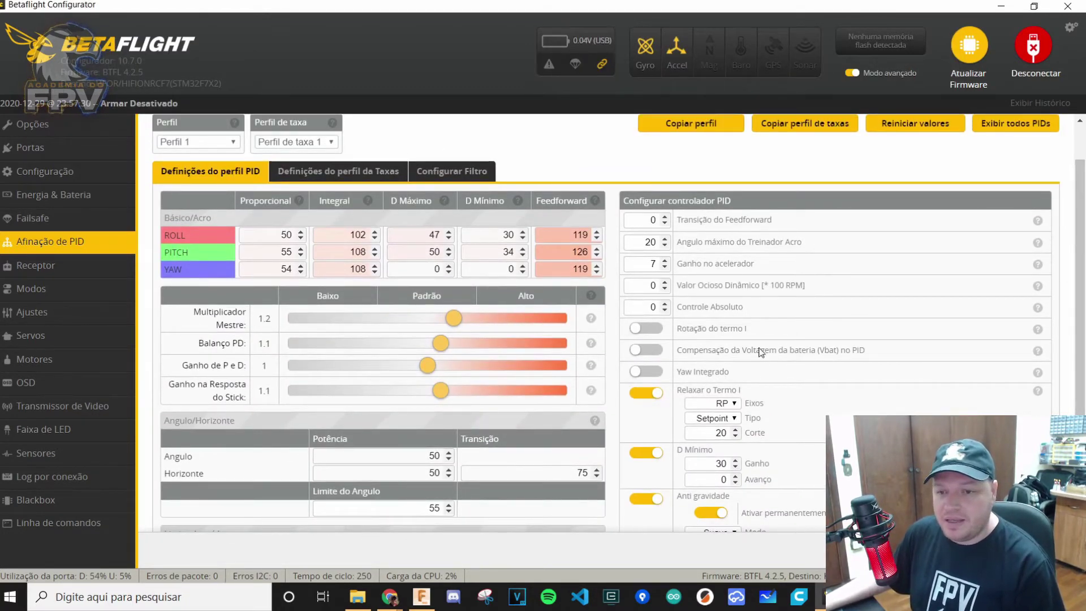
scroll(735, 306, "down", 2)
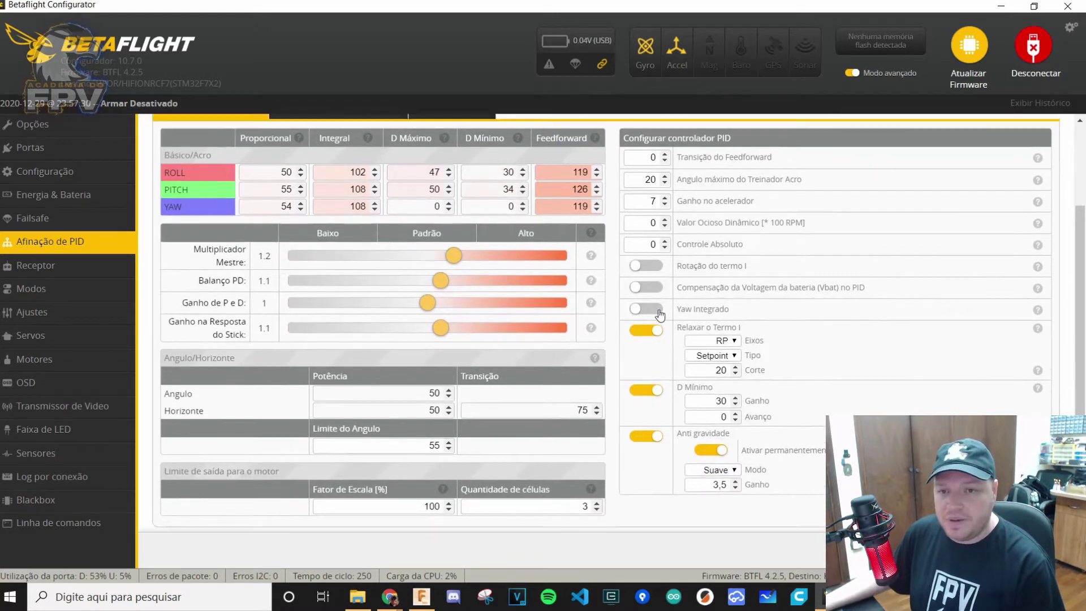
scroll(646, 220, "up", 2)
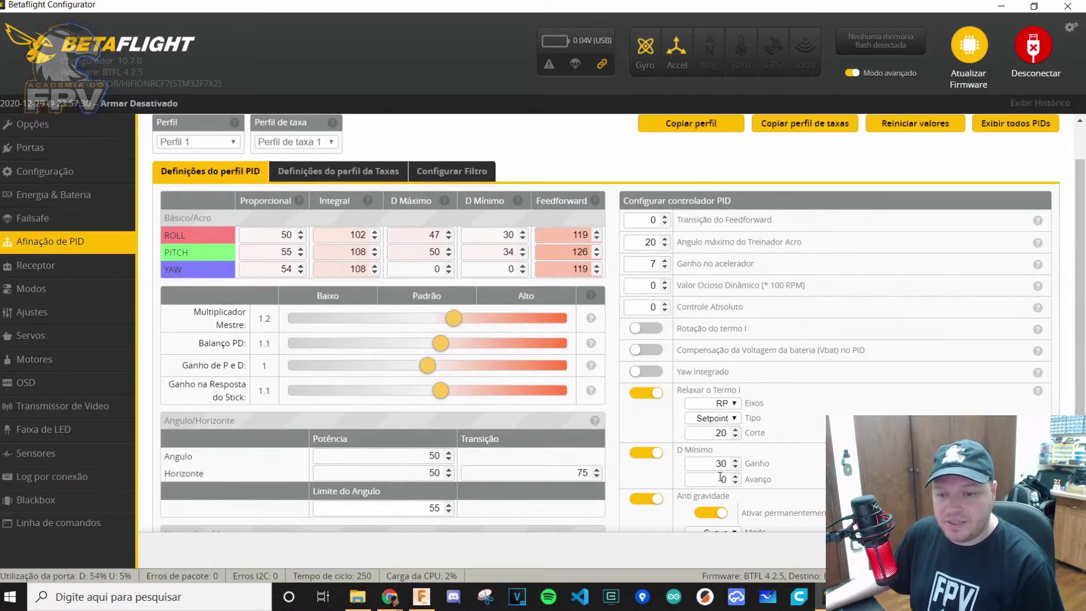
scroll(650, 395, "down", 2)
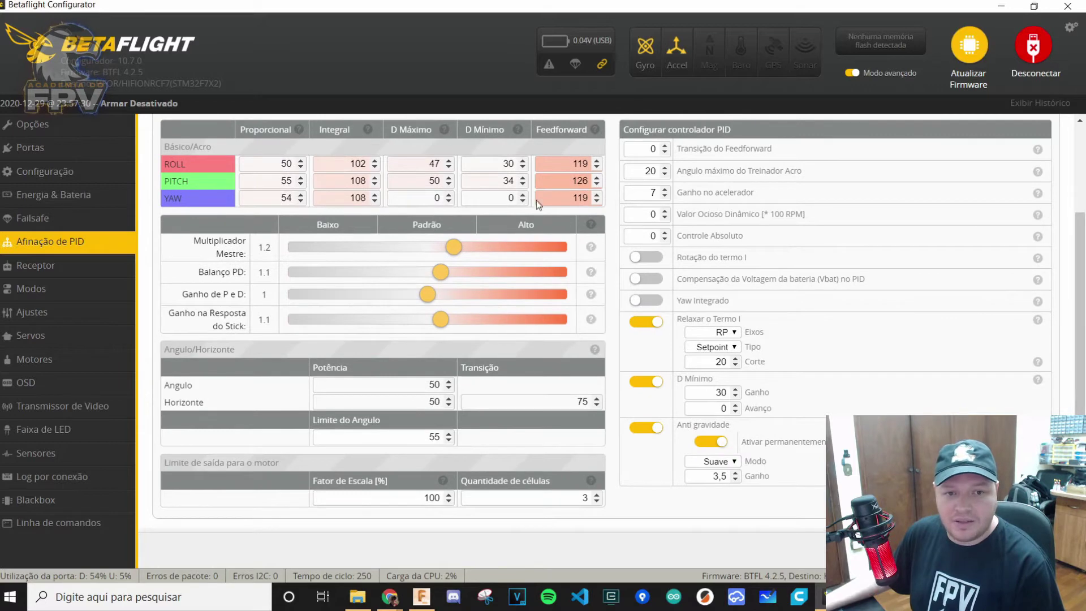
scroll(333, 336, "up", 2)
left_click(475, 171)
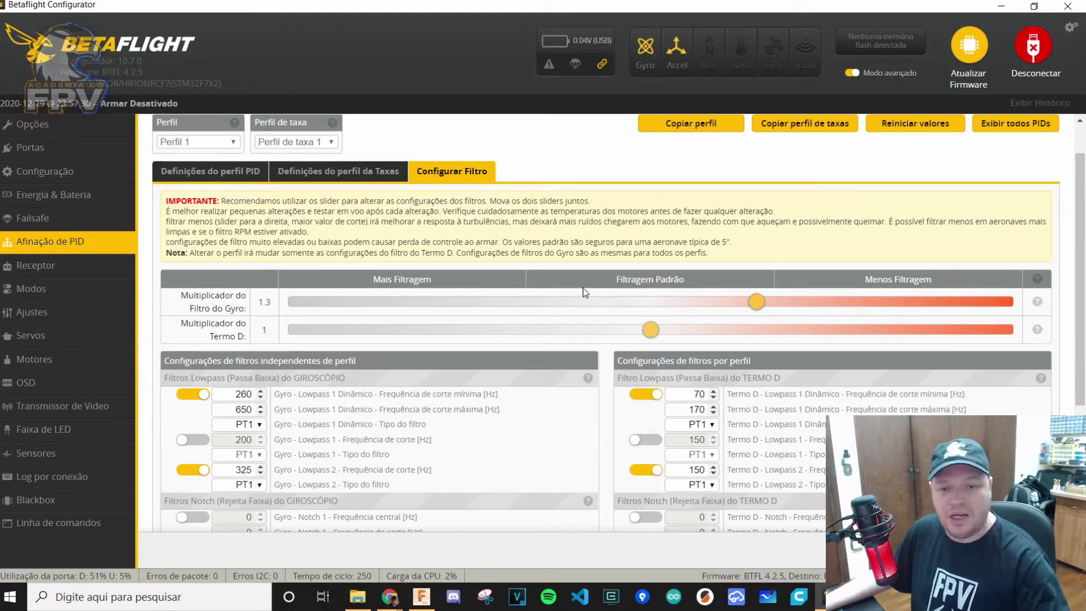
Step: Try lowering Multiplicador do Termo D and overriding the Termo D Lowpass 1 Dinâmico minimum cutoff with 56 Hz
left_click_drag(650, 330, 615, 330)
double_click(699, 393)
type("56")
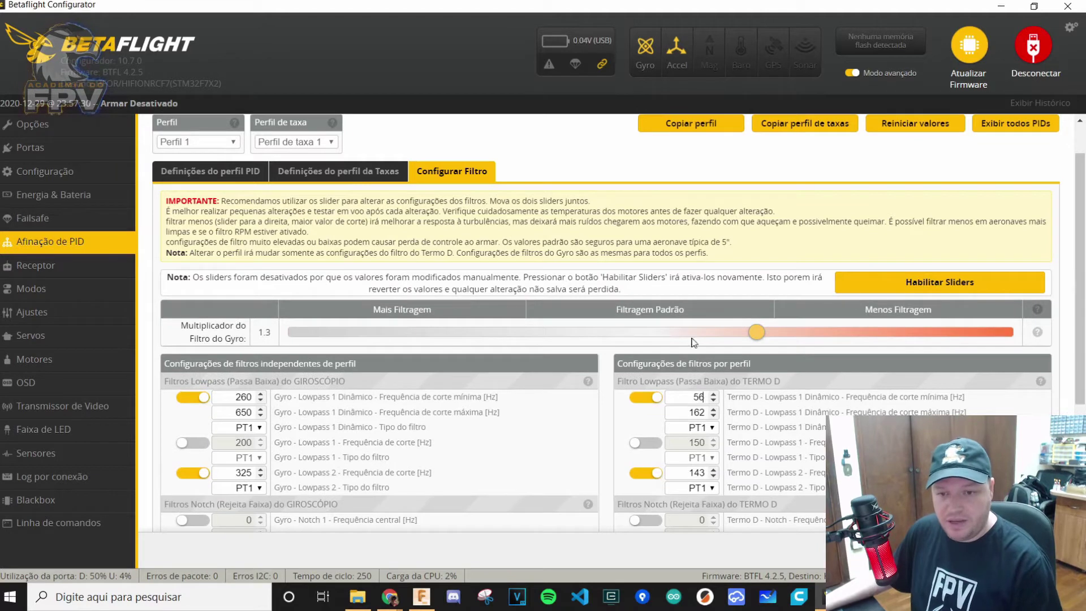
Step: Re-enable the filter sliders and set Multiplicador do Termo D to 1.2
left_click(893, 285)
left_click_drag(614, 330, 707, 334)
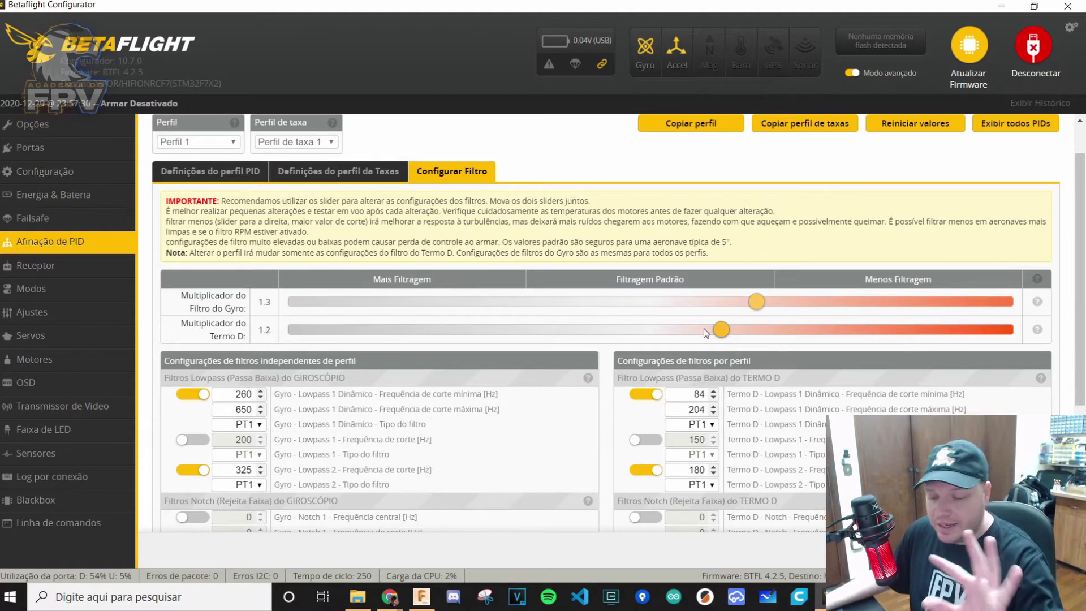
Step: Return to the PID profile settings, and switch to the backup file to highlight the lines from ff_spike_limit through idle_min_rpm
left_click(208, 171)
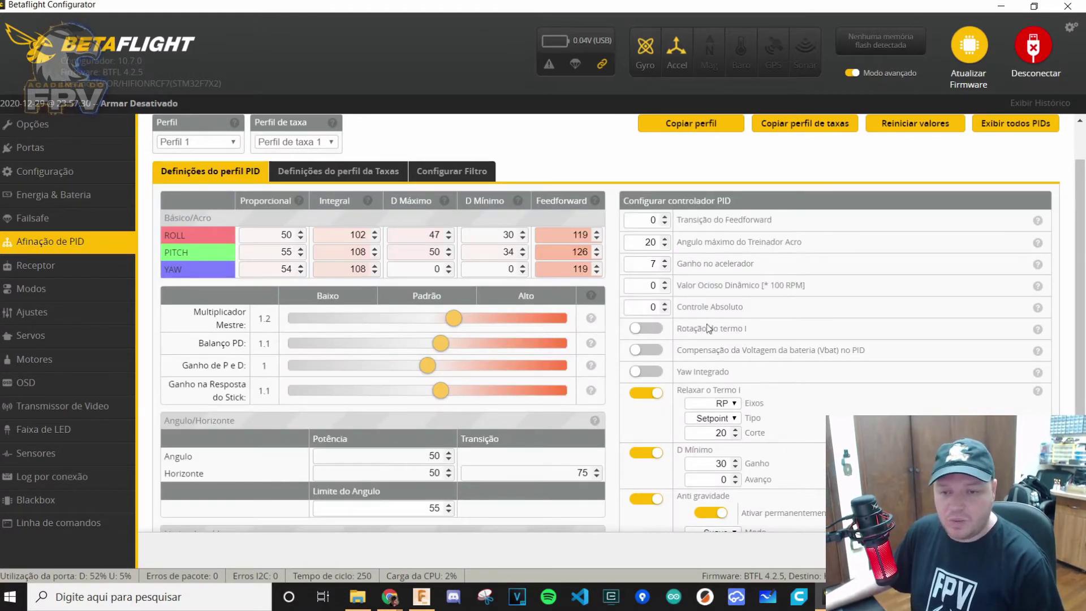
scroll(754, 451, "down", 1)
key("alt+Tab")
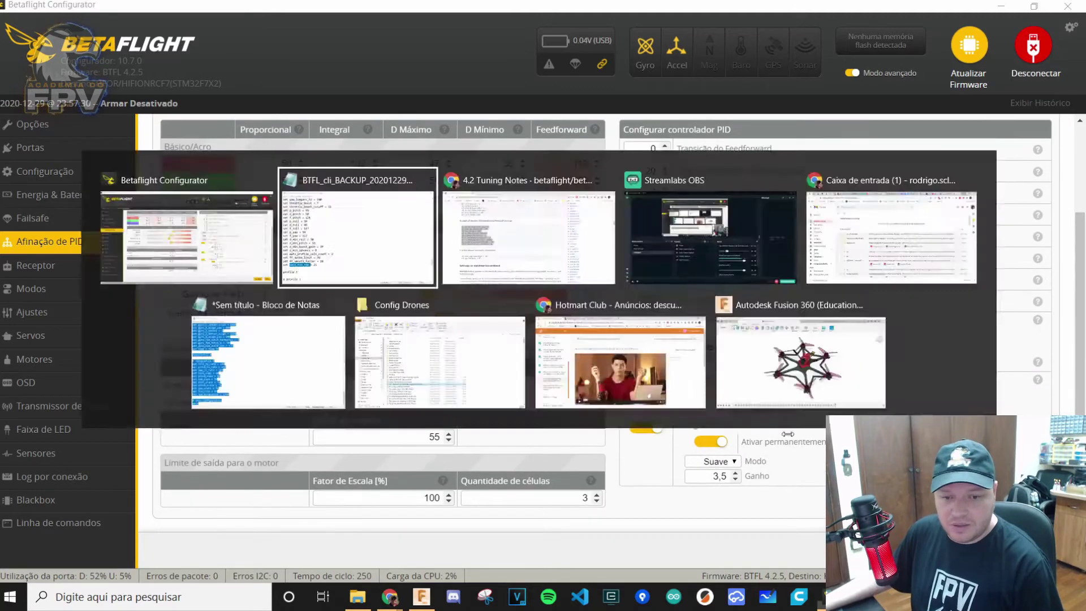
left_click(372, 402)
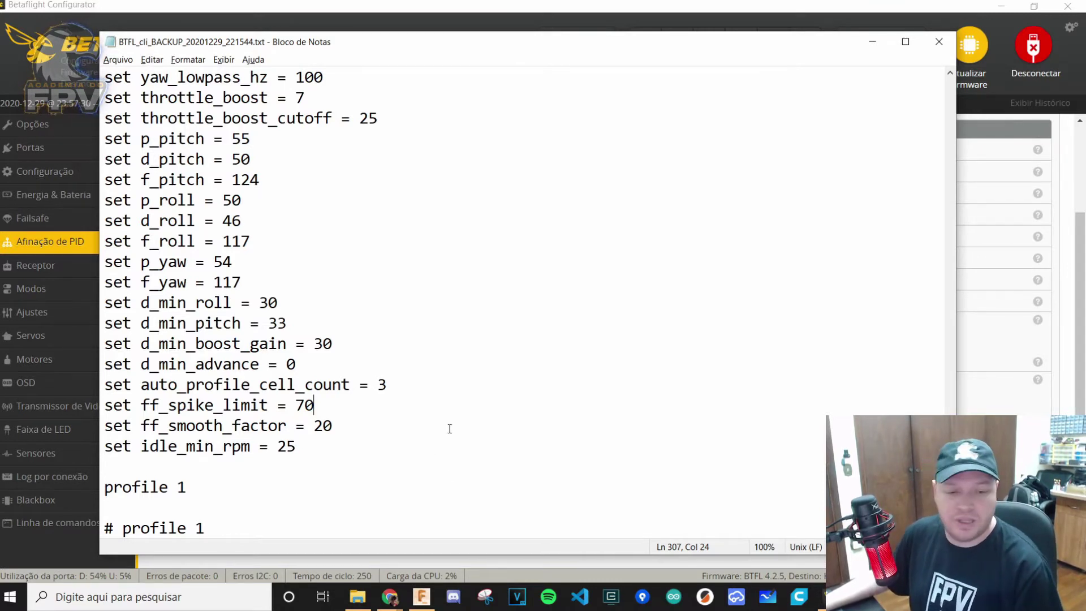
left_click_drag(417, 449, 105, 406)
left_click(340, 408)
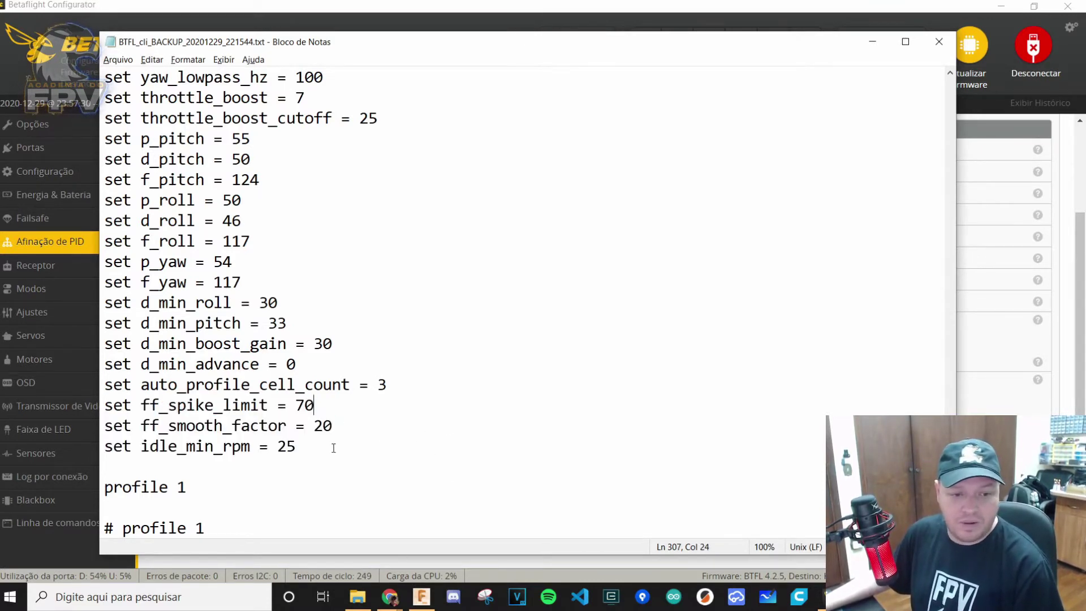
left_click_drag(334, 448, 105, 427)
left_click(548, 434)
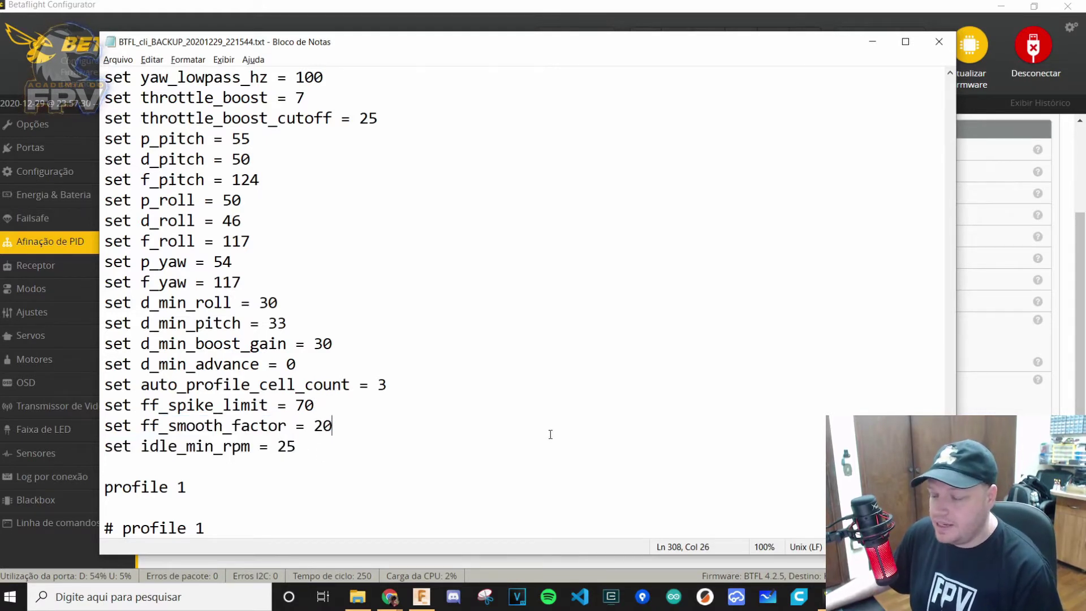
left_click(368, 444)
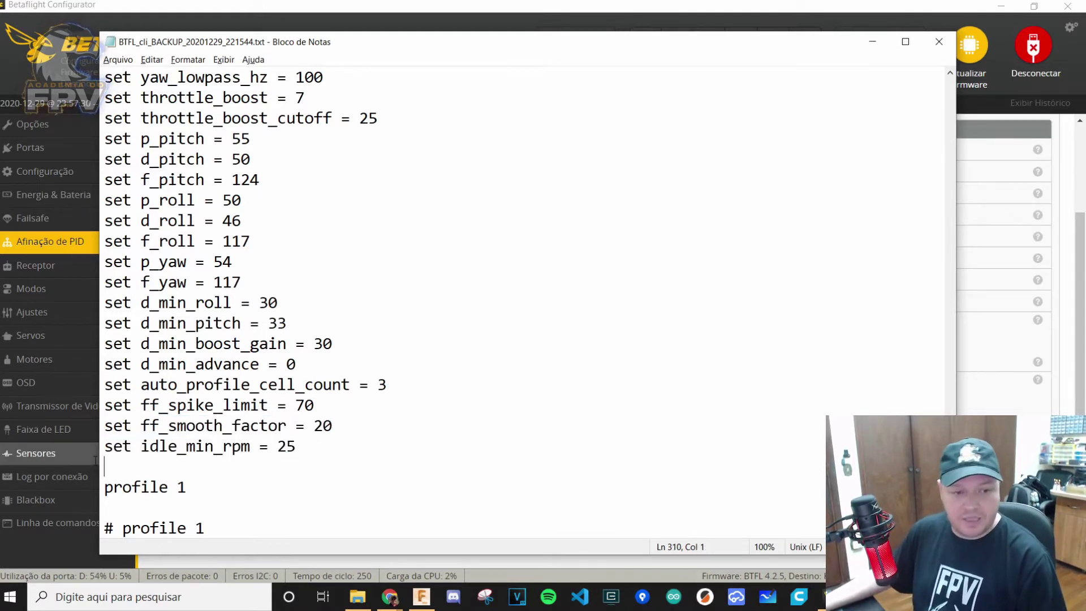
Step: Copy the line set idle_min_rpm = 25 from the backup file and paste it into the Betaflight command line
left_click_drag(355, 448, 106, 447)
key("ctrl+c")
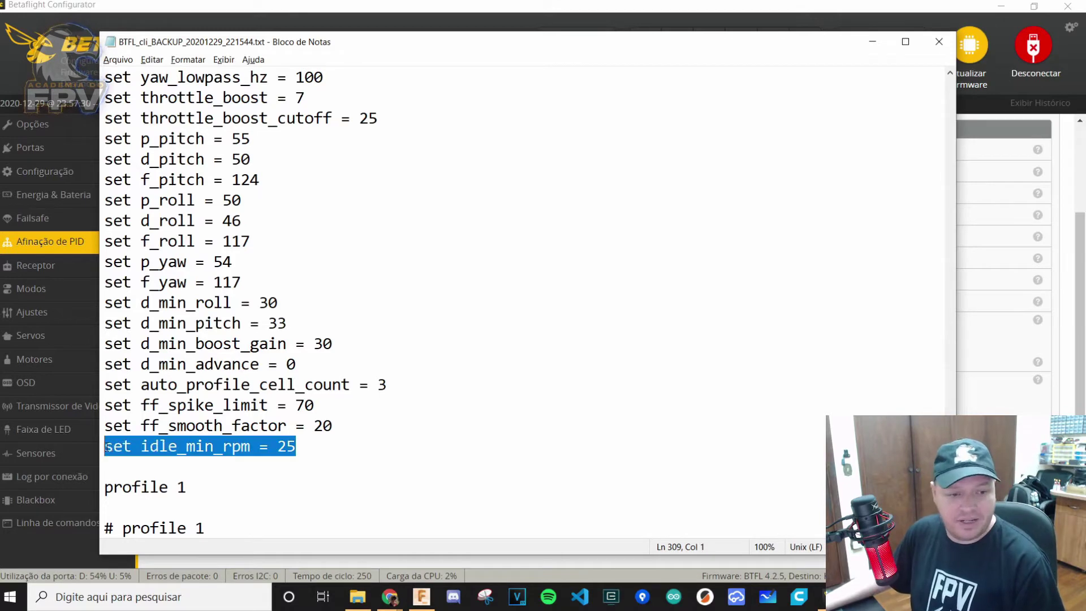
left_click(48, 523)
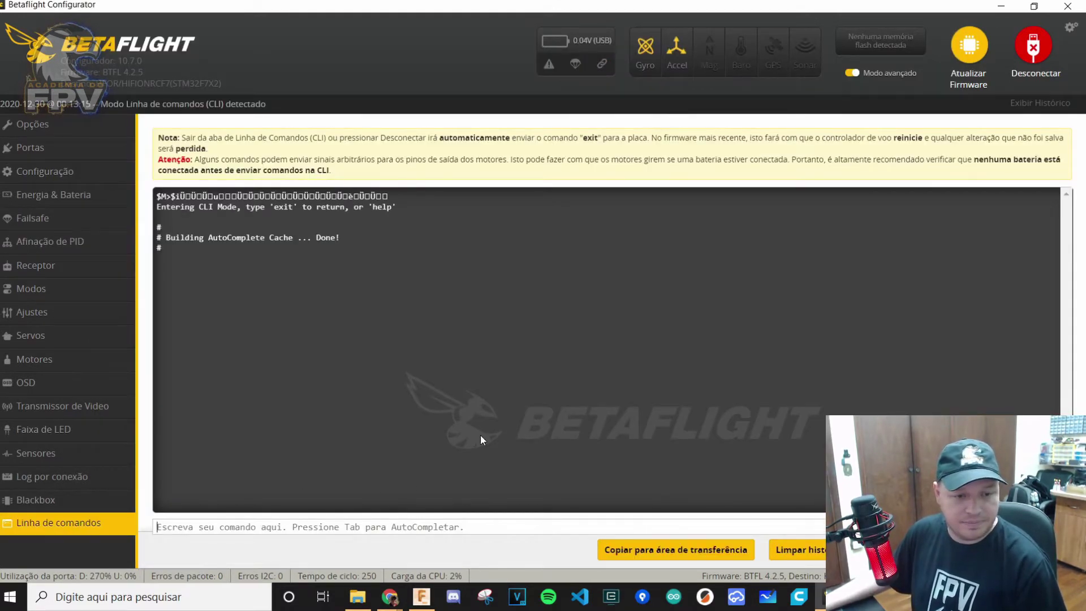
key("ctrl+v")
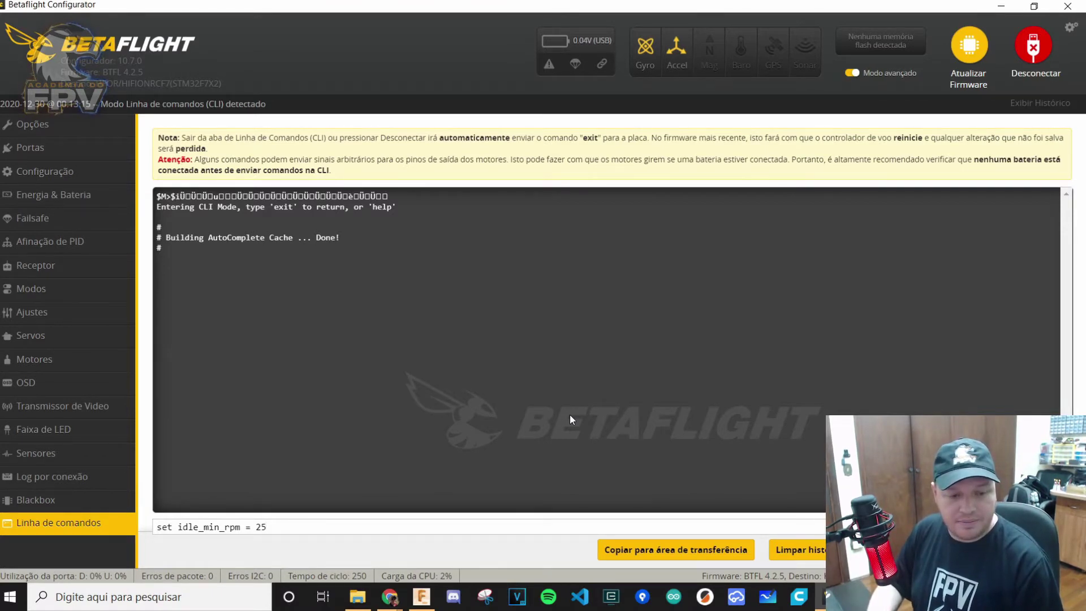
Step: Clear the pasted idle_min_rpm command from the command line and run save instead
key("BackSpace")
key("BackSpace")
key("BackSpace")
key("BackSpace")
key("BackSpace")
key("BackSpace")
key("BackSpace")
key("BackSpace")
key("BackSpace")
key("BackSpace")
key("BackSpace")
key("BackSpace")
key("BackSpace")
key("BackSpace")
key("BackSpace")
key("BackSpace")
key("BackSpace")
key("BackSpace")
key("BackSpace")
key("BackSpace")
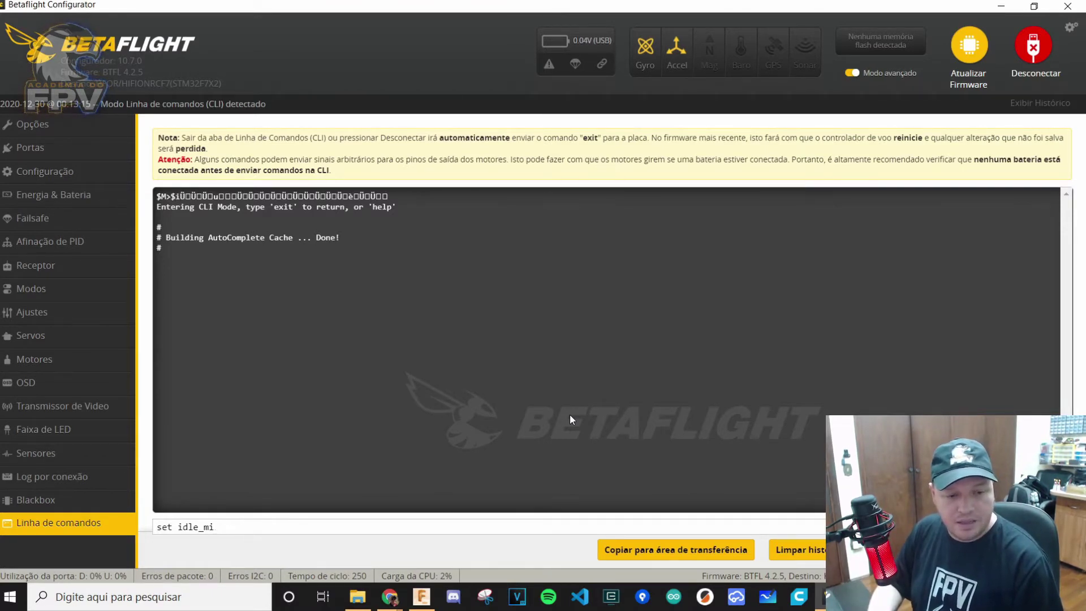
type("s")
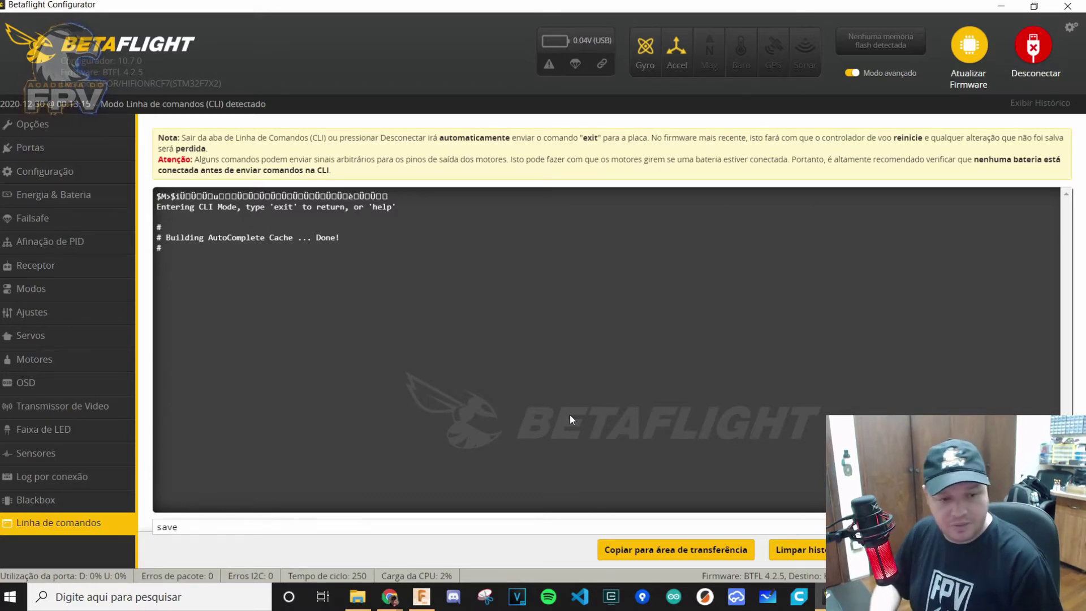
type("ave")
key("Return")
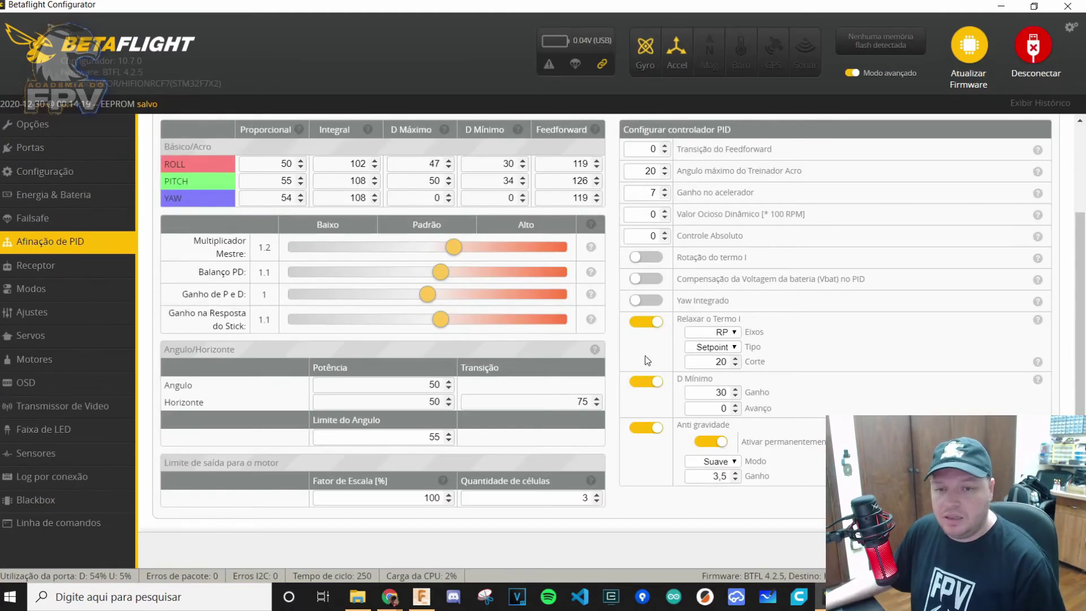
Step: Review the PID profile and controller settings, and save them to the flight controller
scroll(646, 355, "up", 1)
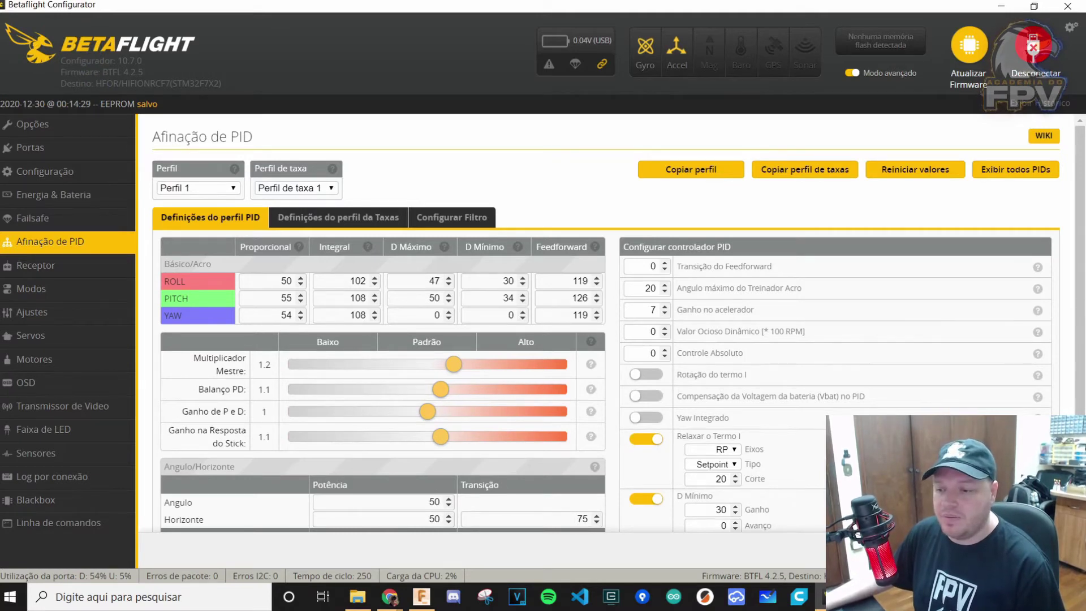
scroll(768, 429, "down", 3)
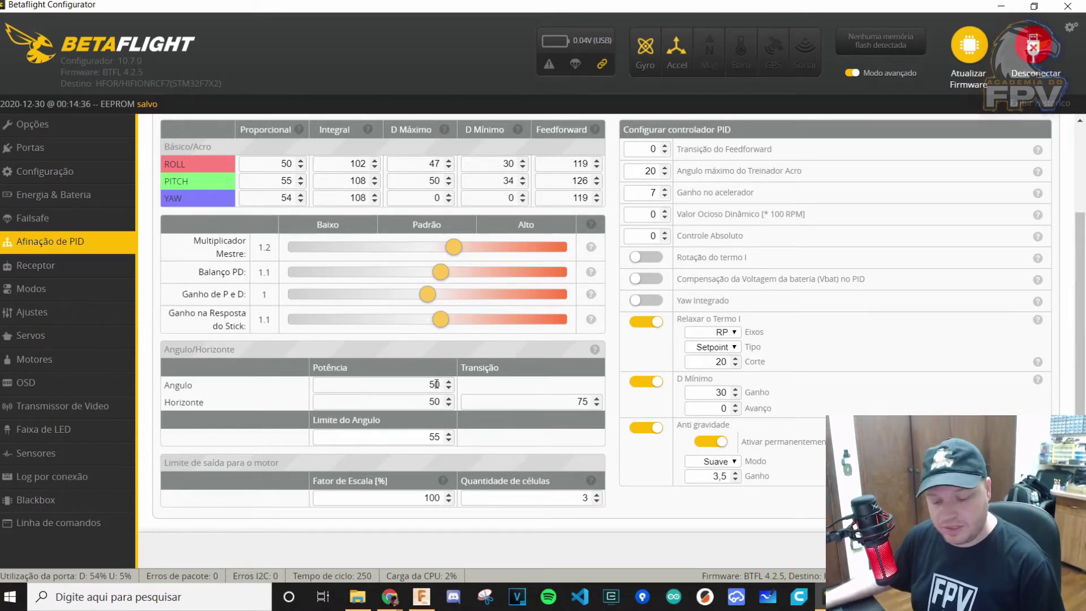
scroll(610, 369, "up", 3)
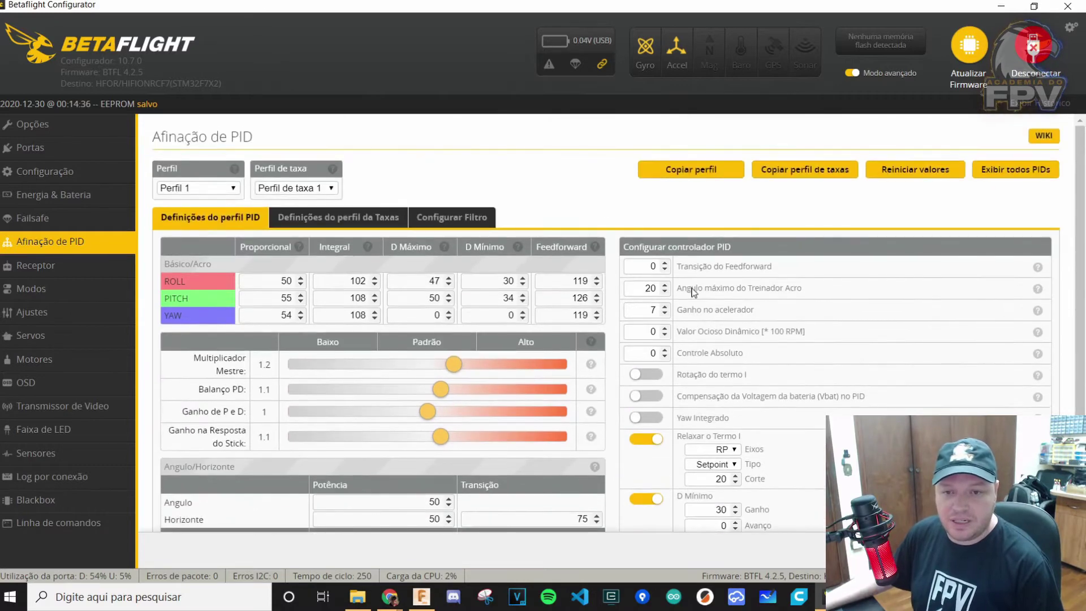
left_click(1039, 550)
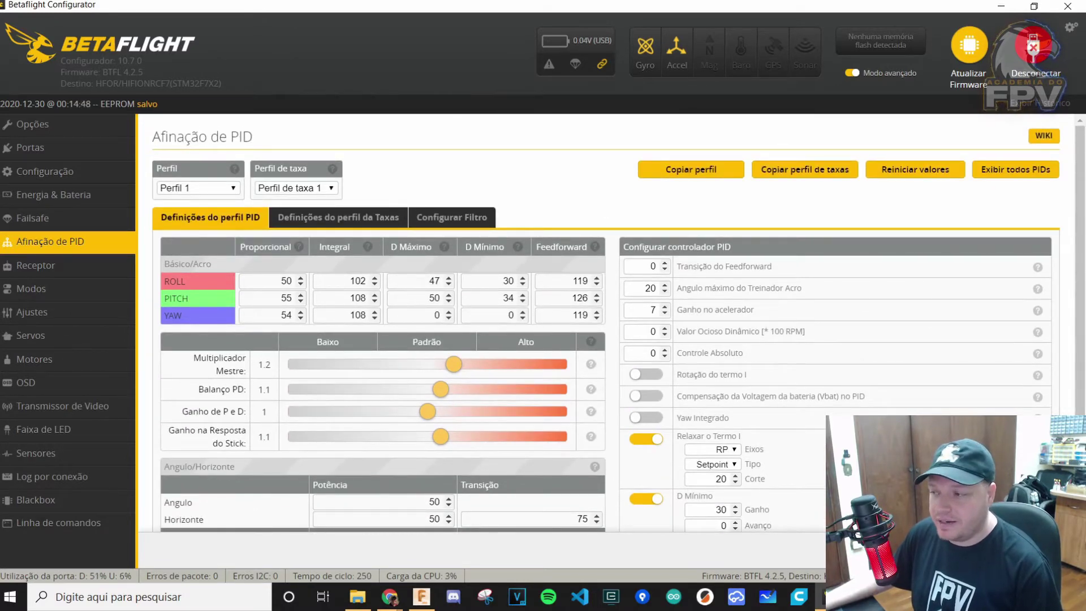
Step: Switch to the backup file, copy the set idle_min_rpm = 25 line again, and return to Betaflight Configurator
mouse_move(893, 596)
left_click(848, 532)
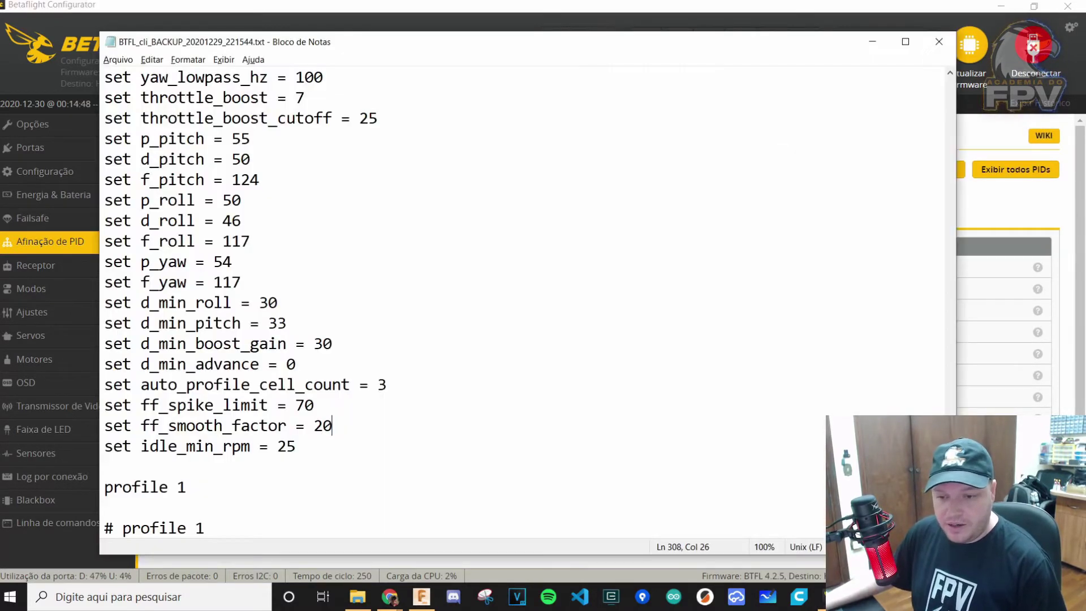
key("Up")
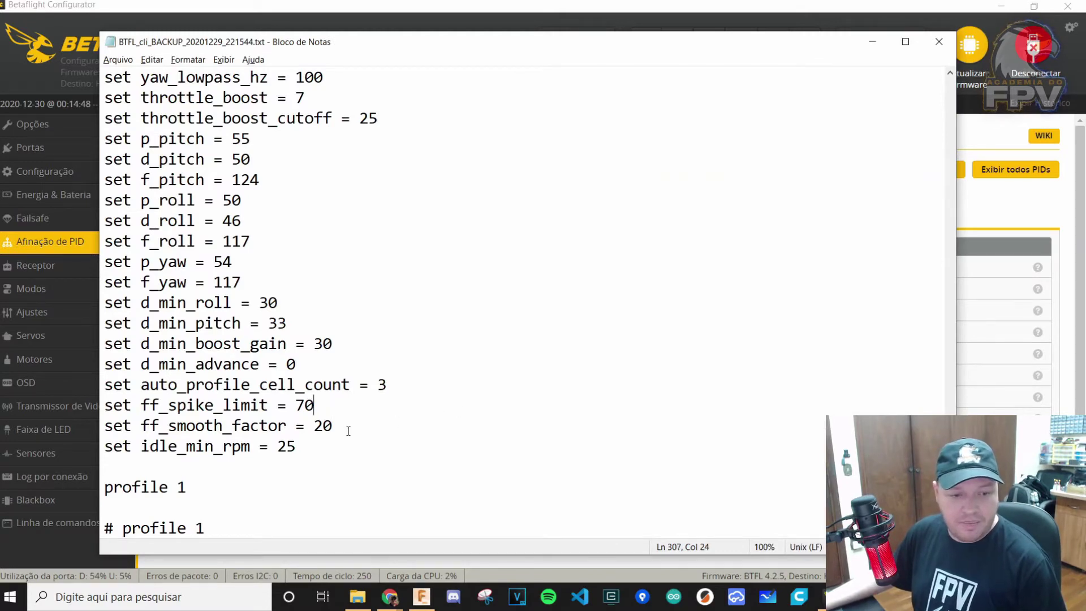
left_click_drag(294, 446, 104, 447)
key("ctrl+c")
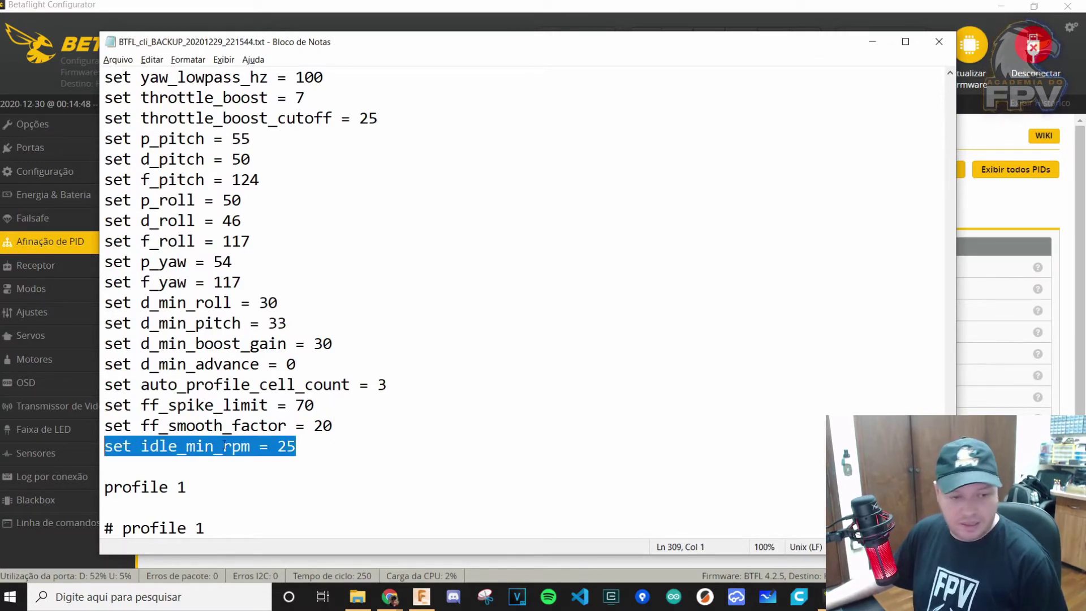
key("alt+Tab")
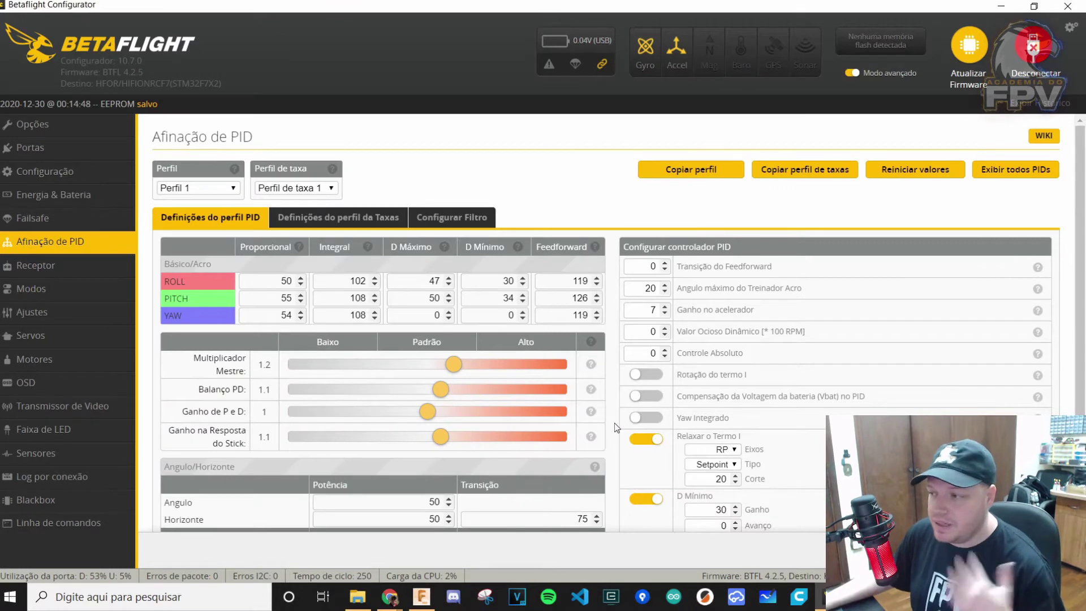
Step: Paste the copied command into the command line, remove min_ from its name, run set idle_rpm = 25, and highlight the response
left_click(67, 526)
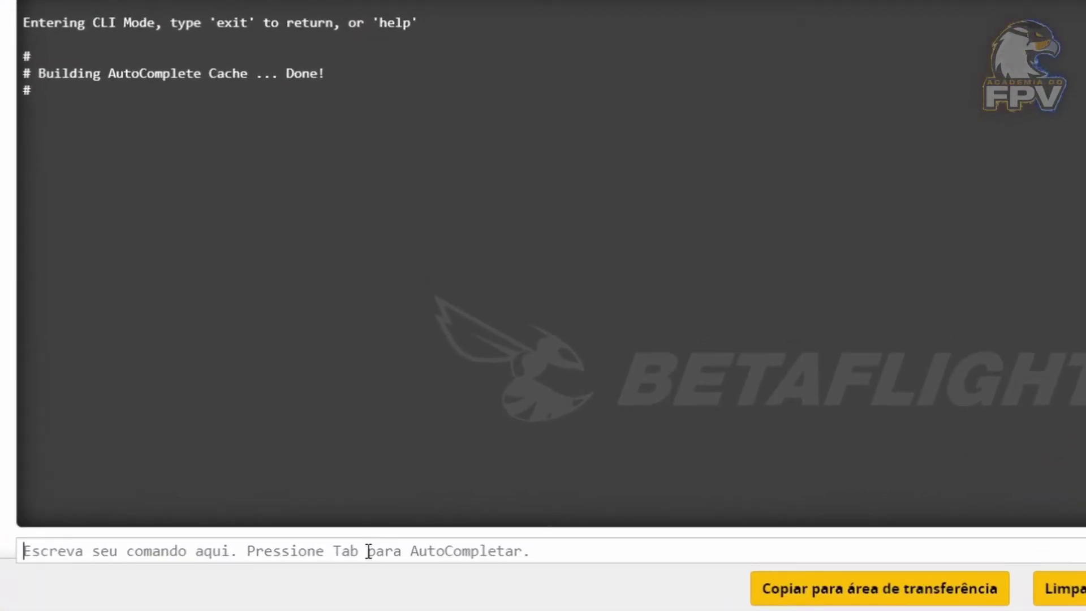
key("ctrl+v")
key("Left")
key("Left")
key("Left")
key("Left")
key("Left")
key("Left")
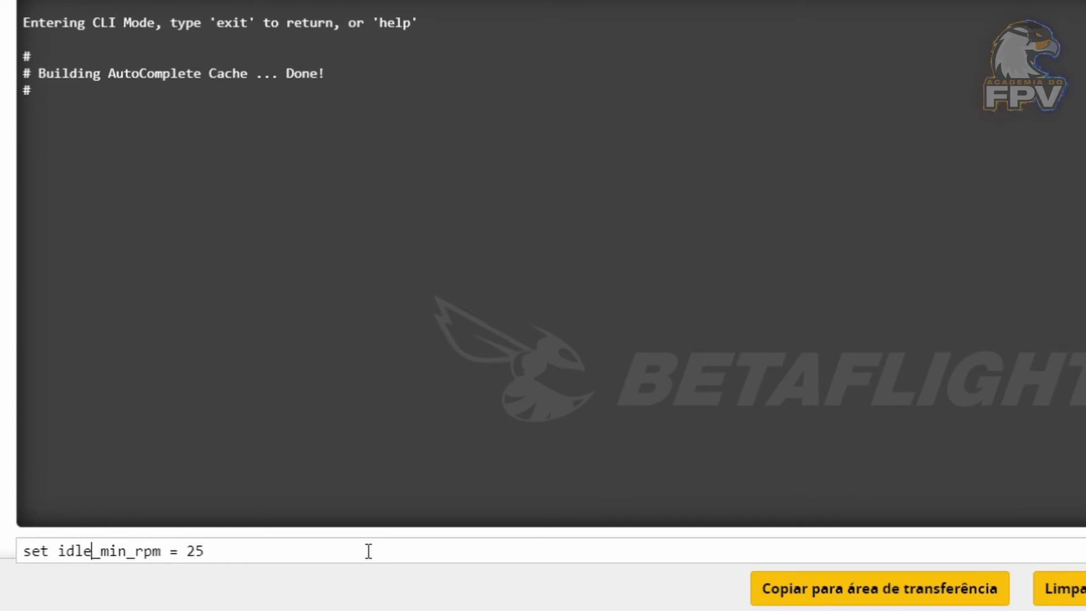
key("Delete")
key("Delete")
key("Delete")
key("Delete")
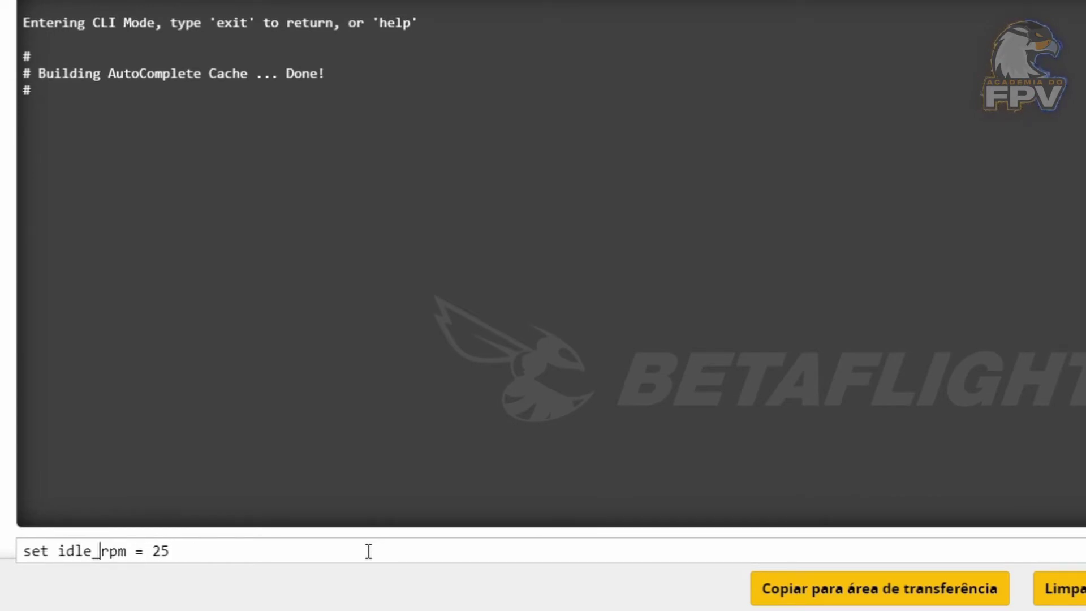
key("Return")
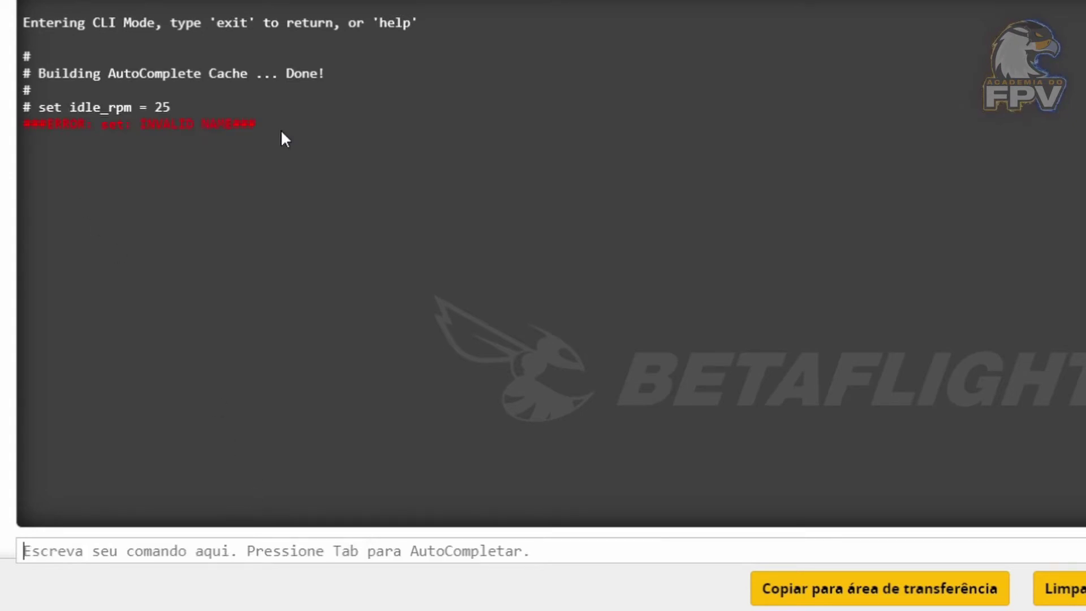
left_click_drag(258, 126, 68, 126)
left_click(410, 254)
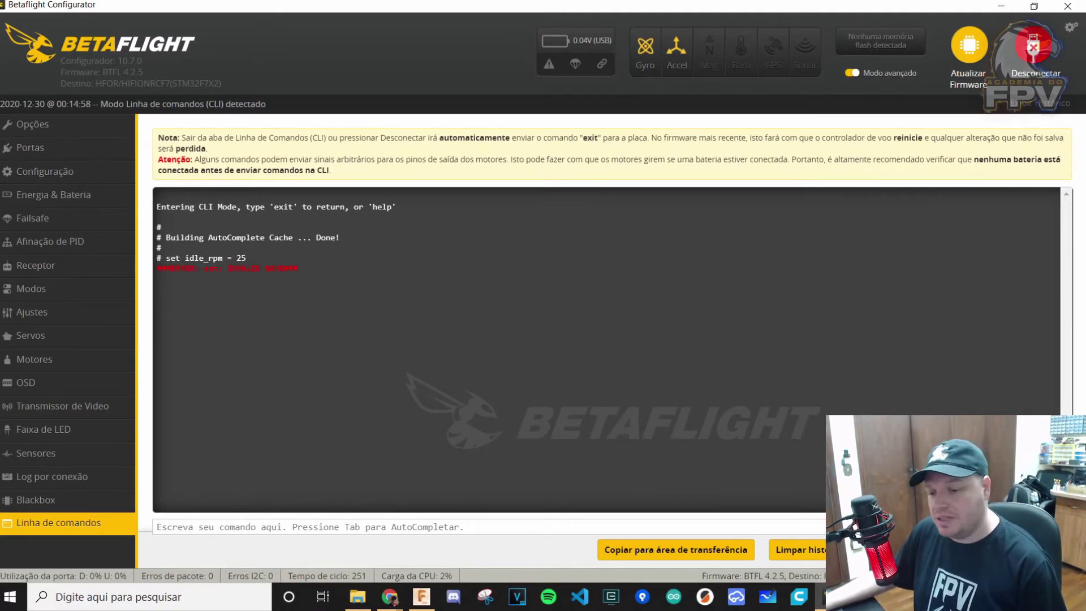
Step: Switch to the backup file, highlight the ff_smooth_factor line and the lines from ff_spike_limit through idle_min_rpm, and return to Betaflight
mouse_move(830, 596)
left_click(803, 532)
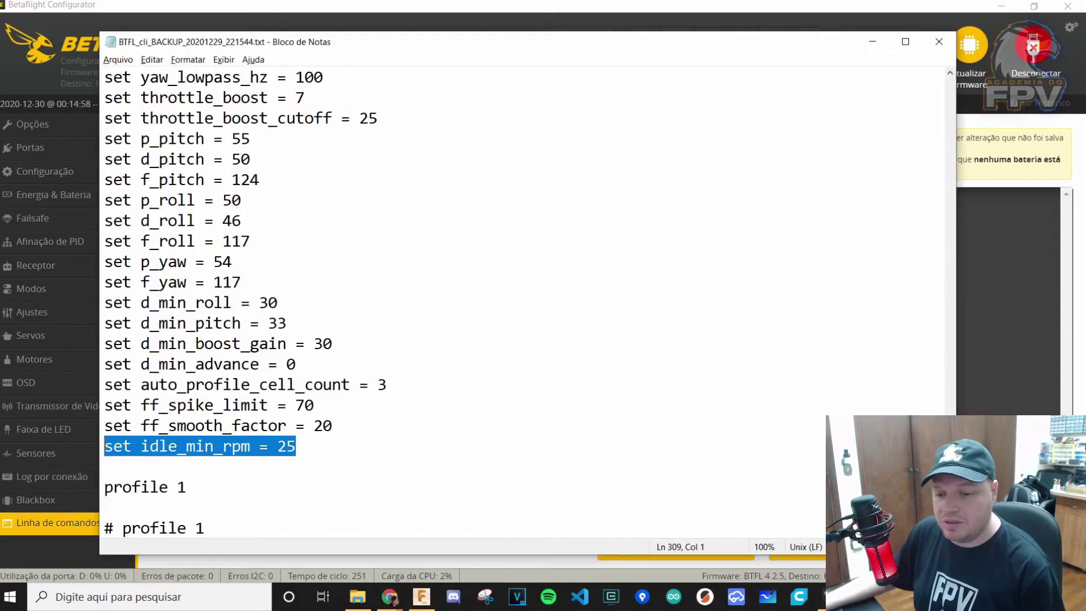
left_click(330, 440)
left_click_drag(348, 426, 102, 427)
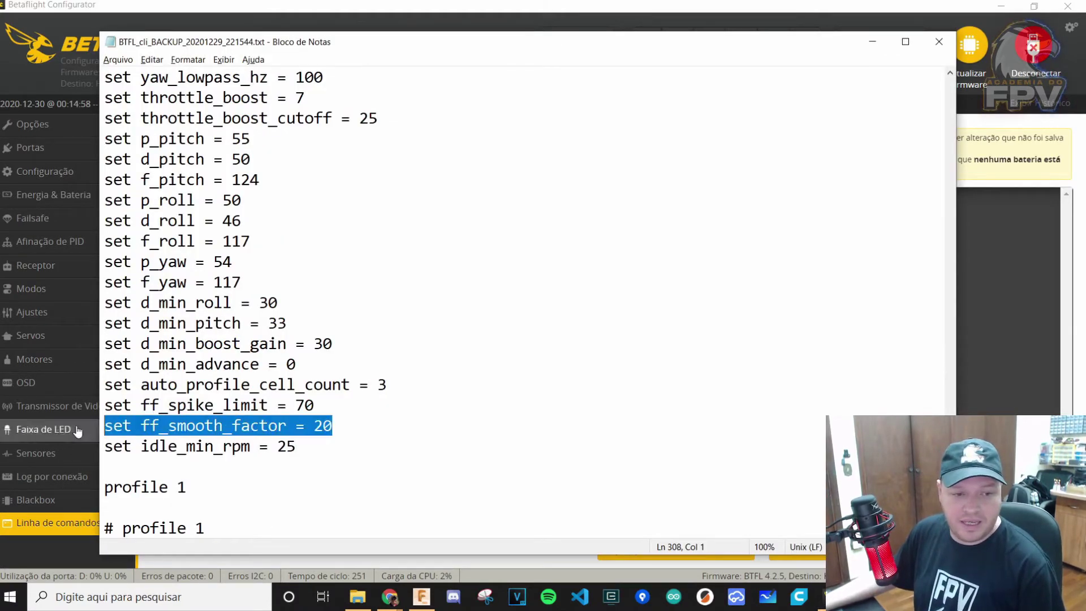
left_click(225, 429)
left_click_drag(342, 431, 104, 427)
left_click(356, 446)
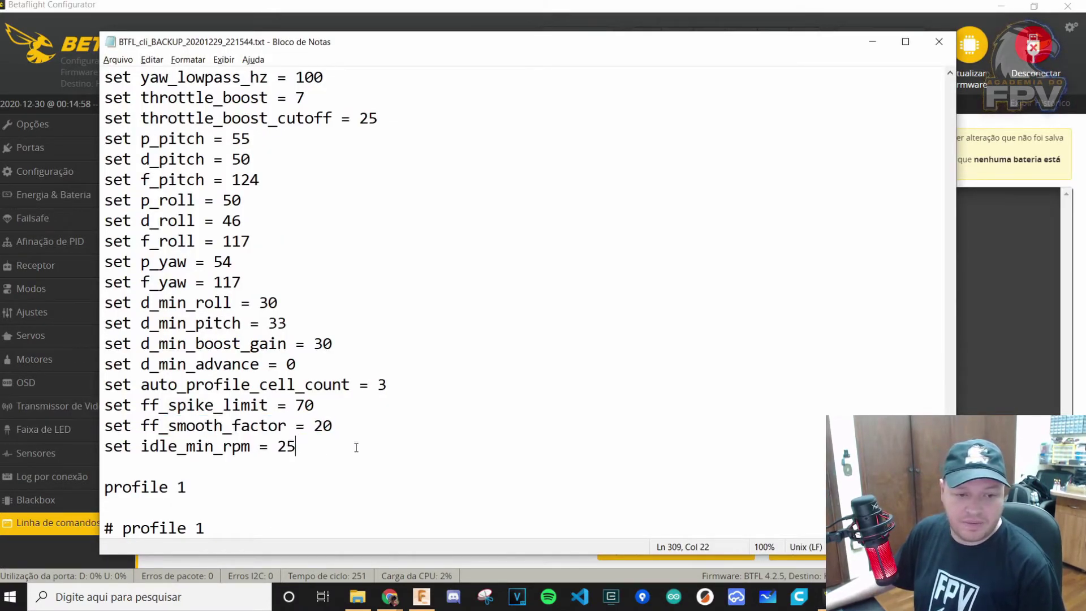
left_click_drag(356, 447, 502, 389)
key("alt+Tab")
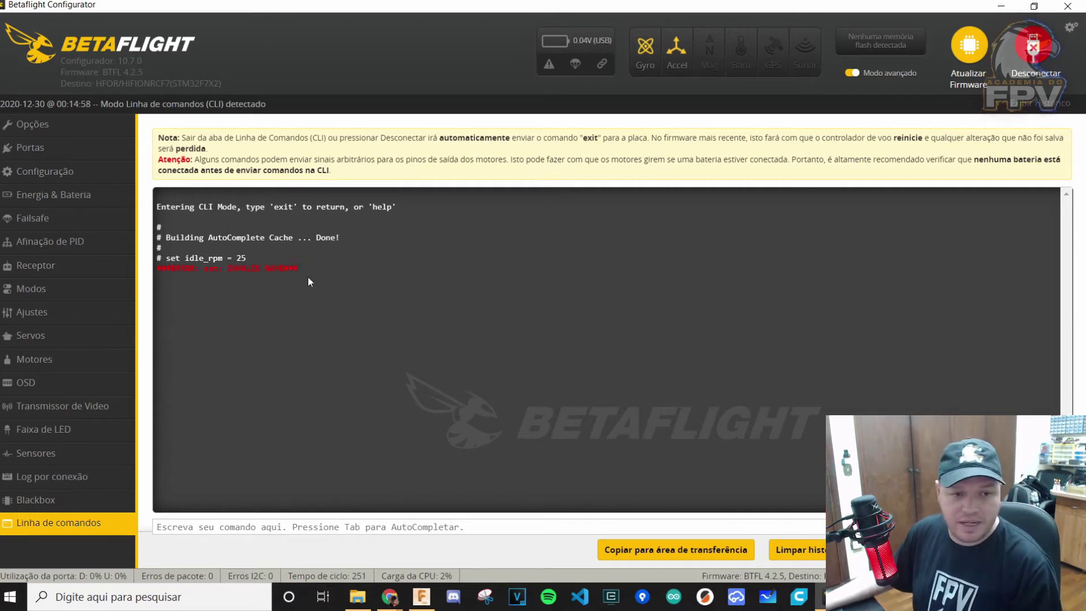
Step: Highlight the error line under set idle_rpm = 25 in the command-line output, and clear the selection
key("ctrl+a")
left_click(428, 351)
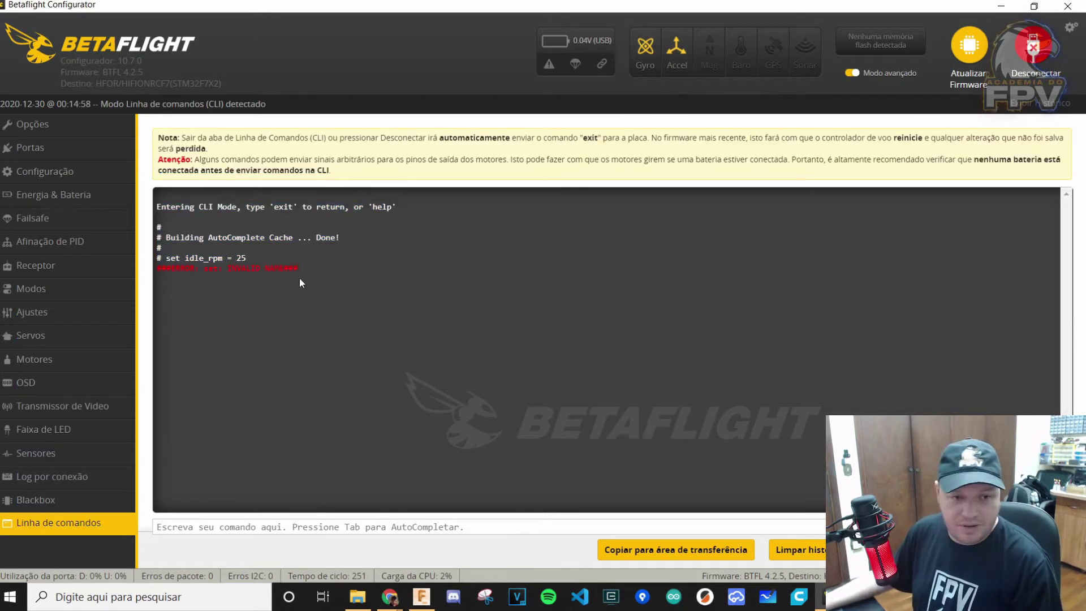
left_click_drag(300, 278, 162, 268)
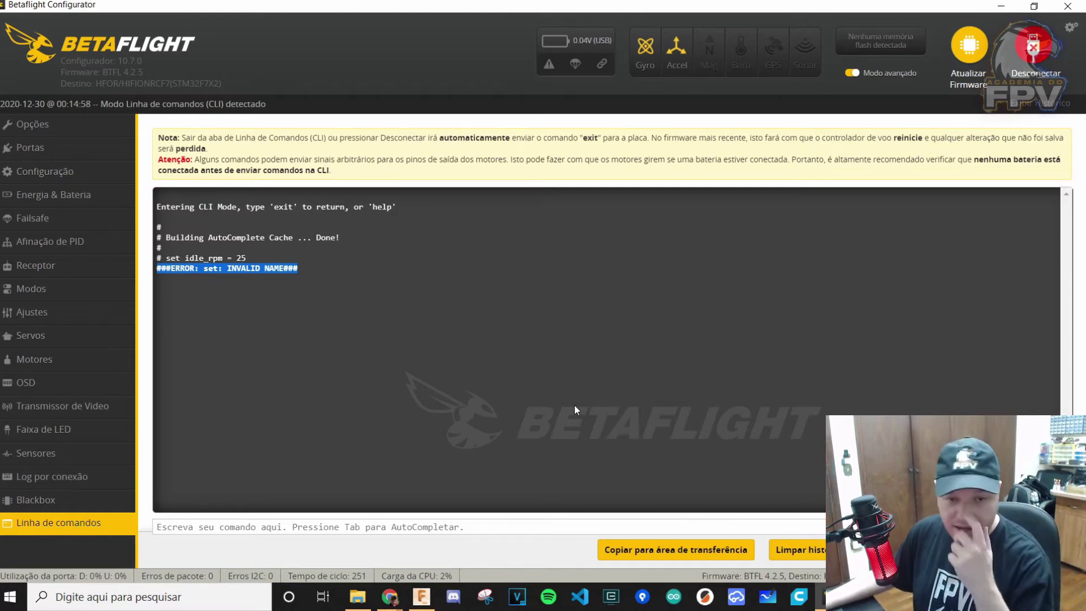
left_click(558, 393)
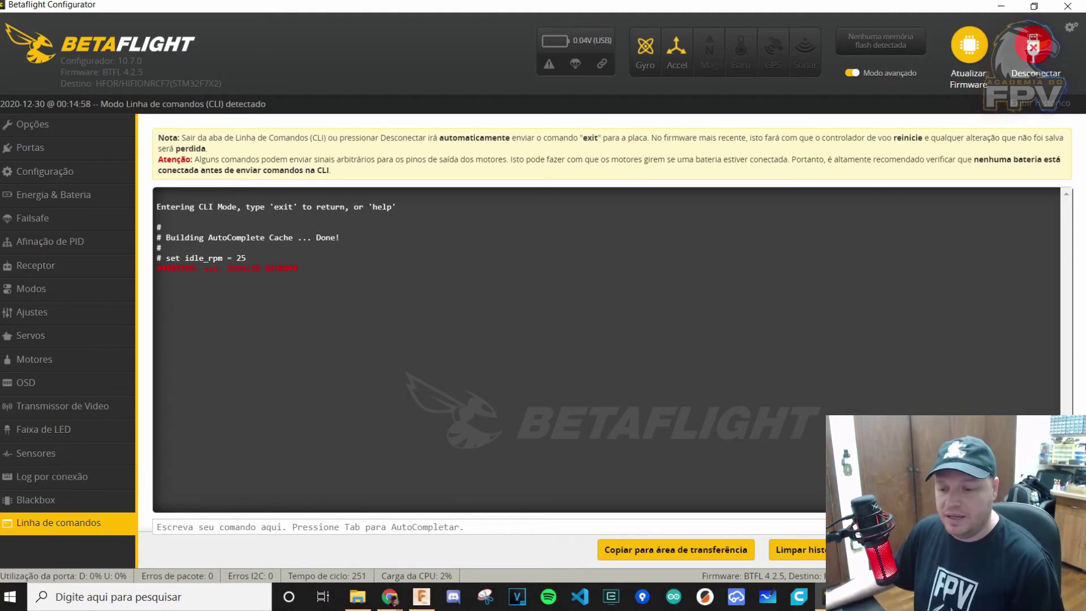
Step: In the backup file, highlight the lines from auto_profile_cell_count through idle_min_rpm, and those from d_min_boost_gain through auto_profile_cell_count
mouse_move(861, 597)
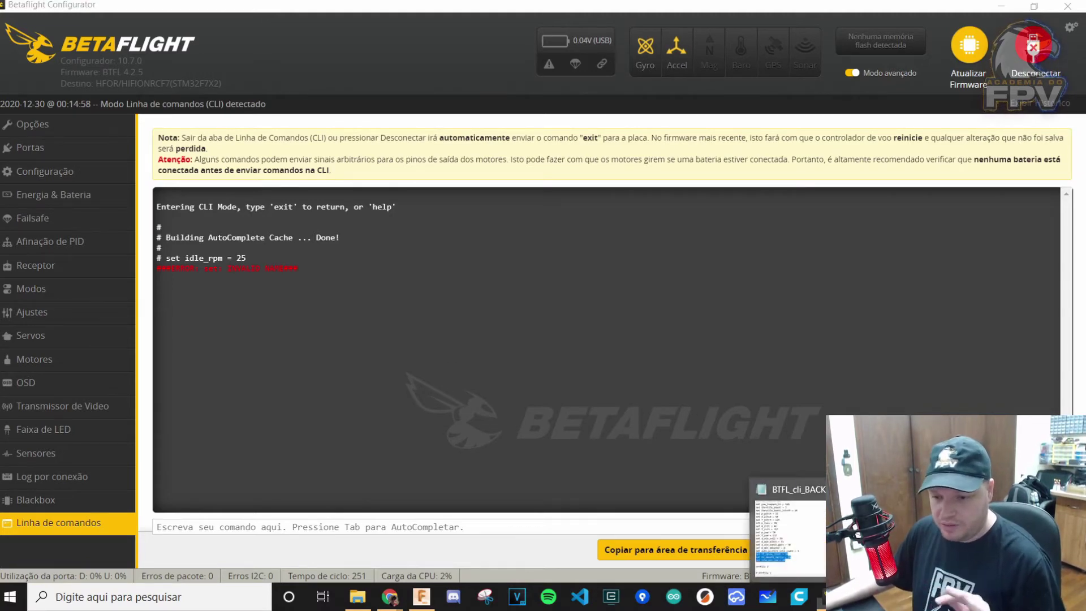
left_click(789, 534)
left_click(659, 432)
left_click(978, 358)
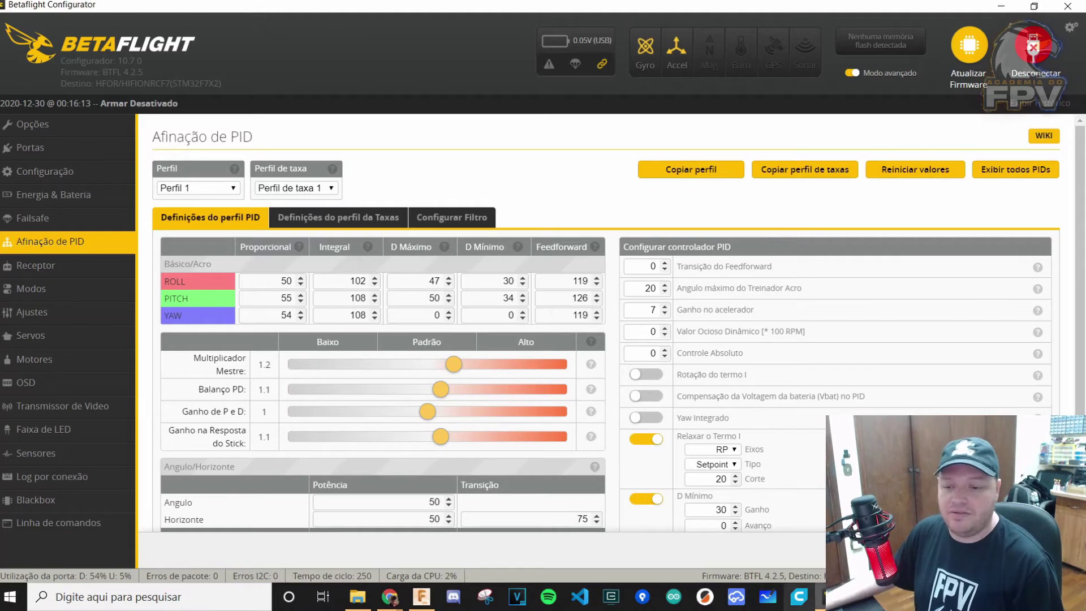
mouse_move(831, 596)
left_click(823, 566)
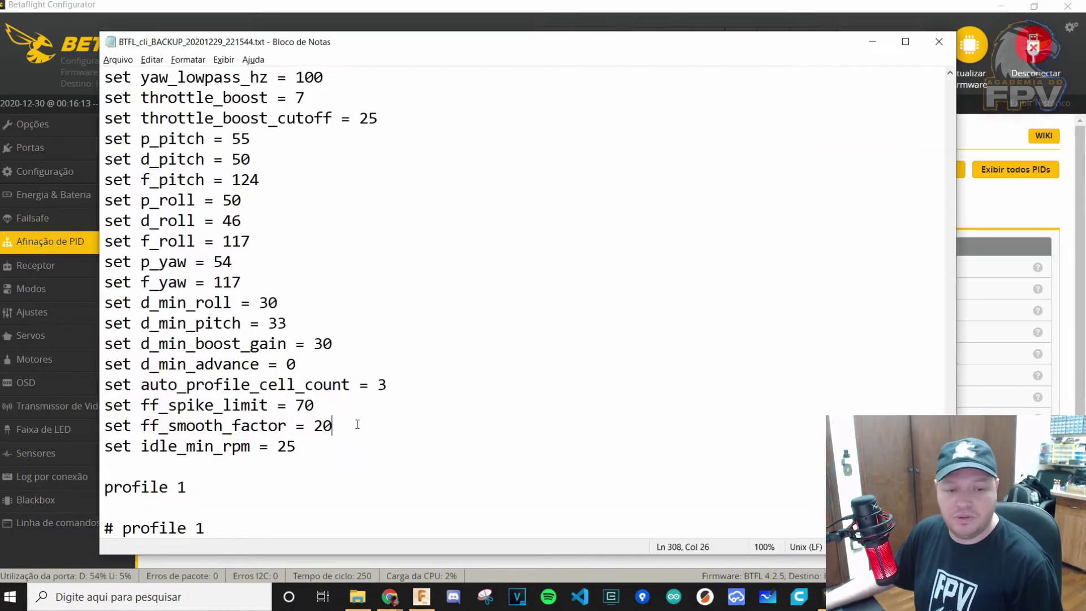
left_click_drag(416, 461, 96, 382)
left_click(269, 391)
left_click_drag(434, 385, 103, 342)
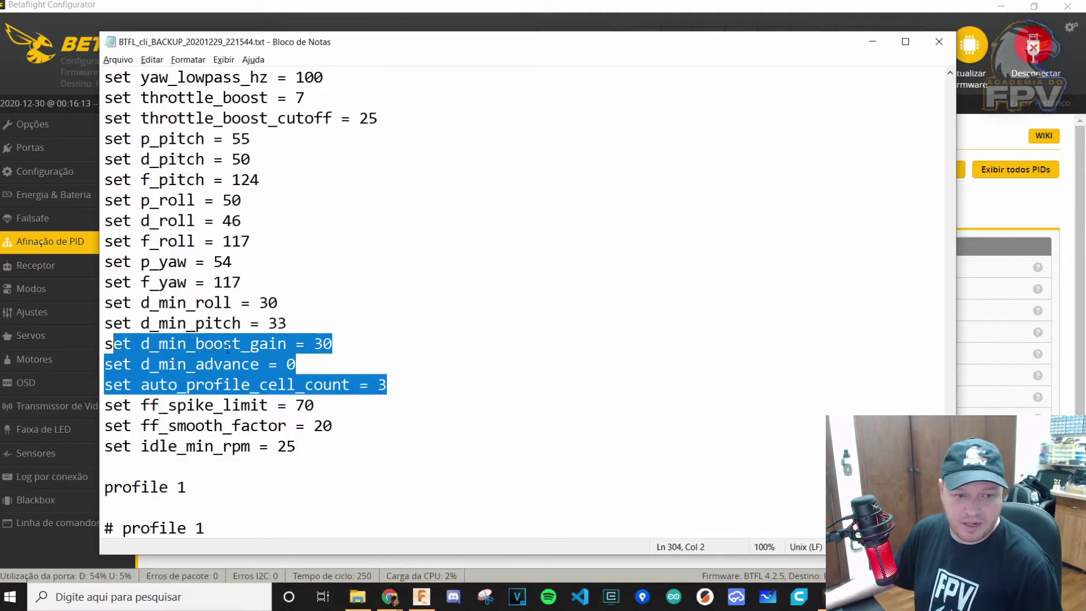
left_click(259, 343)
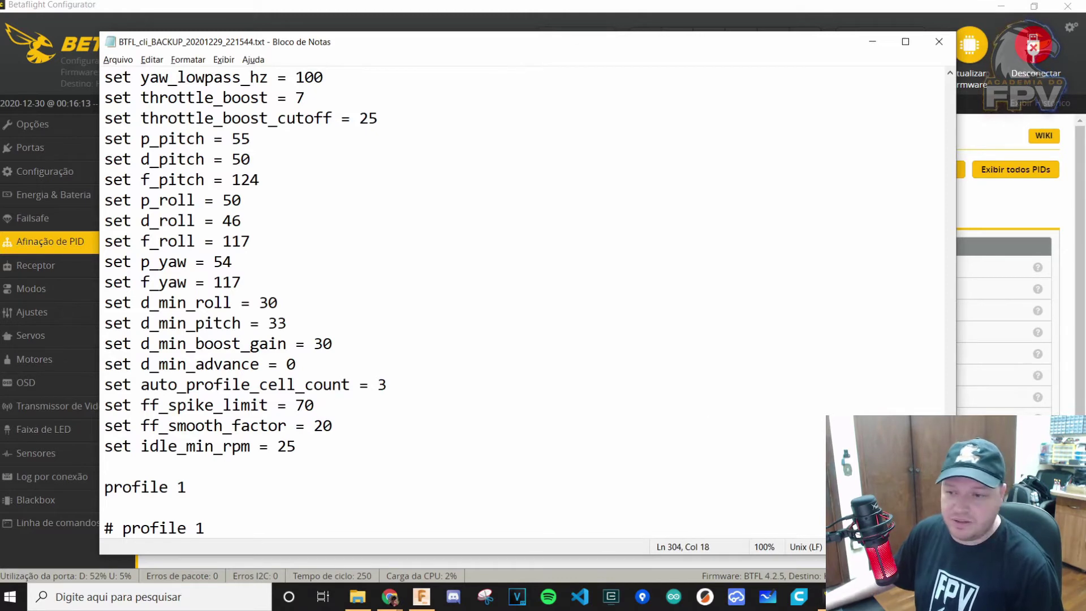
Step: Return to Betaflight Configurator, review the PID profile settings, and inspect the gyro and D-term filter settings
key("alt+Tab")
scroll(529, 516, "down", 2)
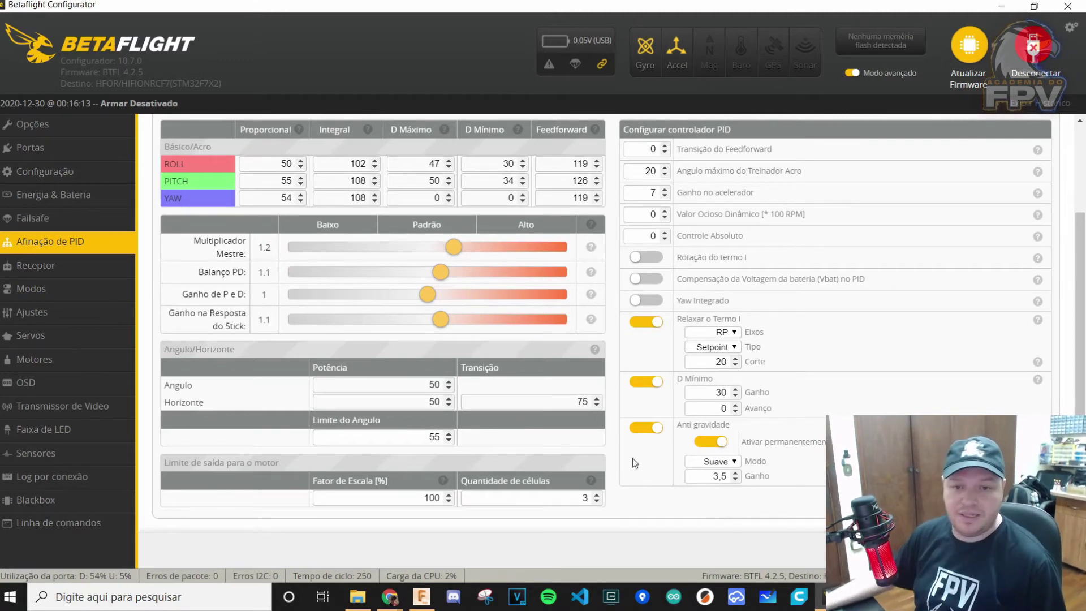
scroll(525, 402, "up", 2)
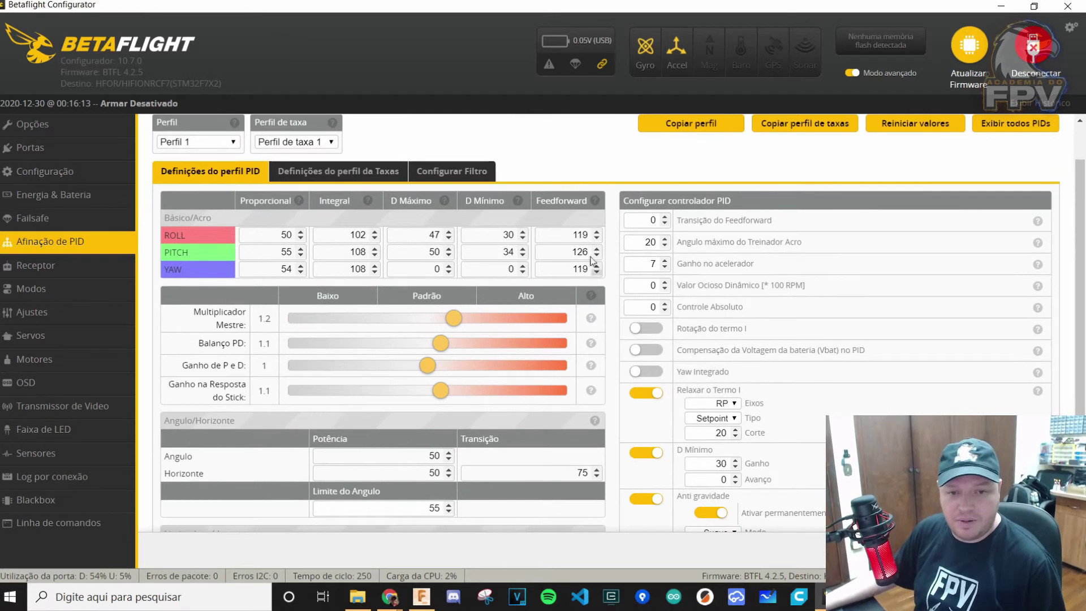
left_click(463, 178)
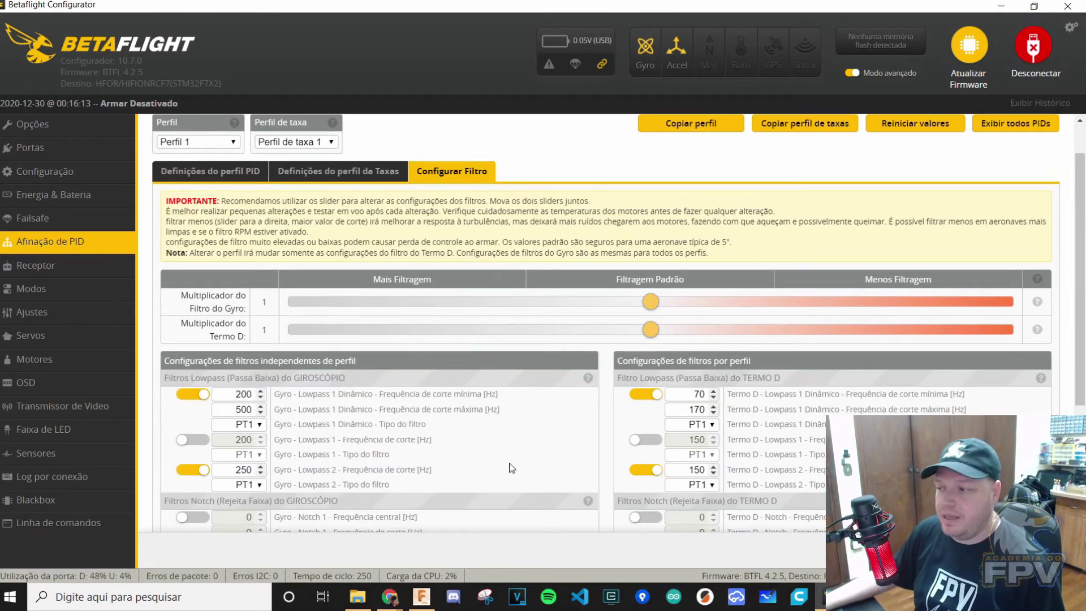
scroll(522, 472, "down", 3)
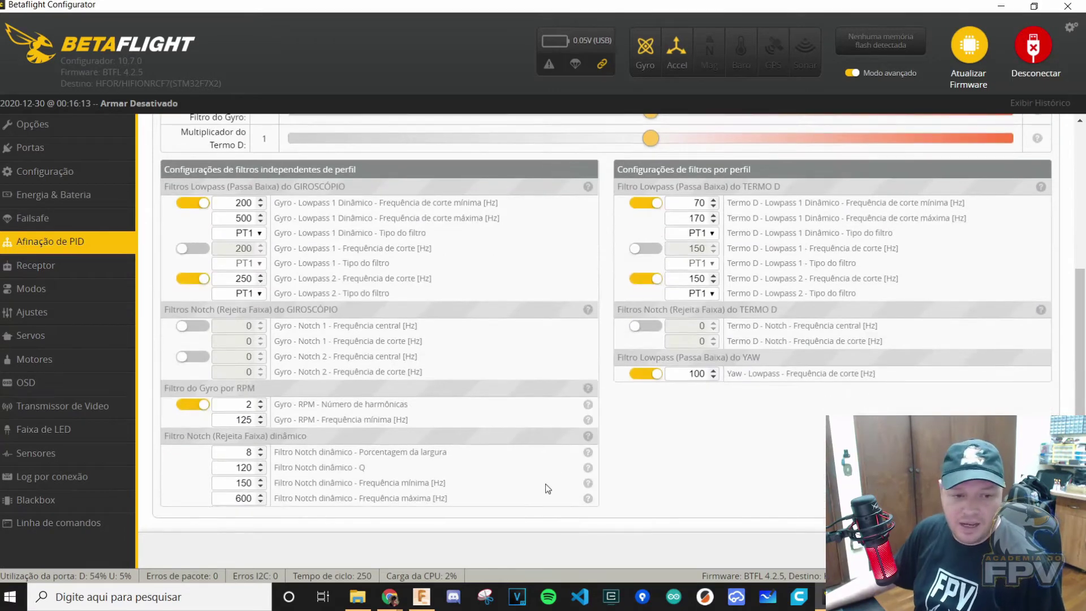
Step: Try the gyro filter multiplier at 1.1 and 1.3, try raising the D-term multiplier, and return both to 1
scroll(597, 465, "up", 3)
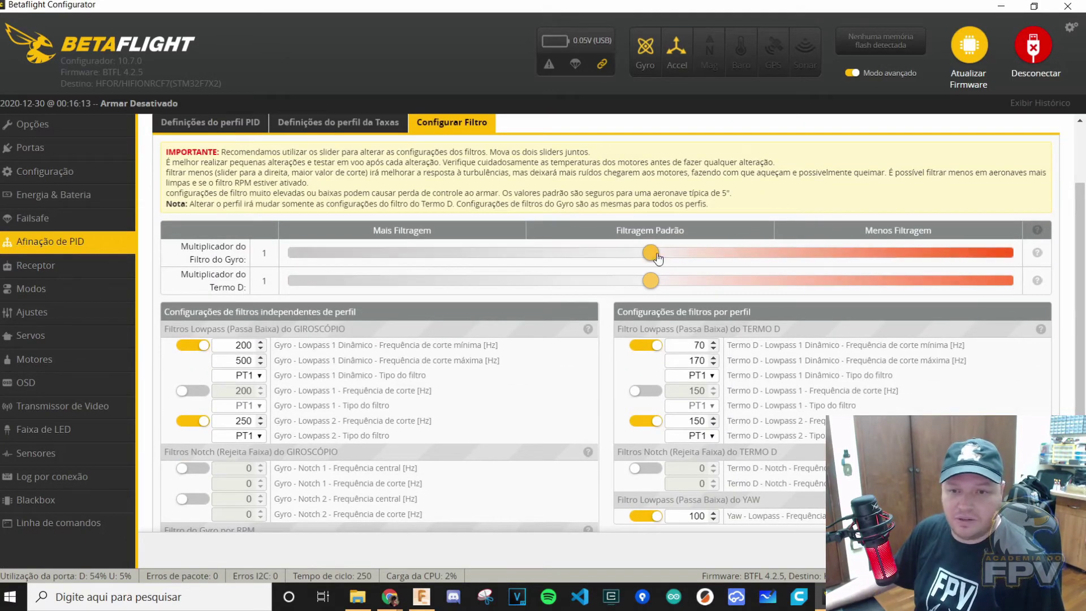
left_click_drag(650, 253, 686, 253)
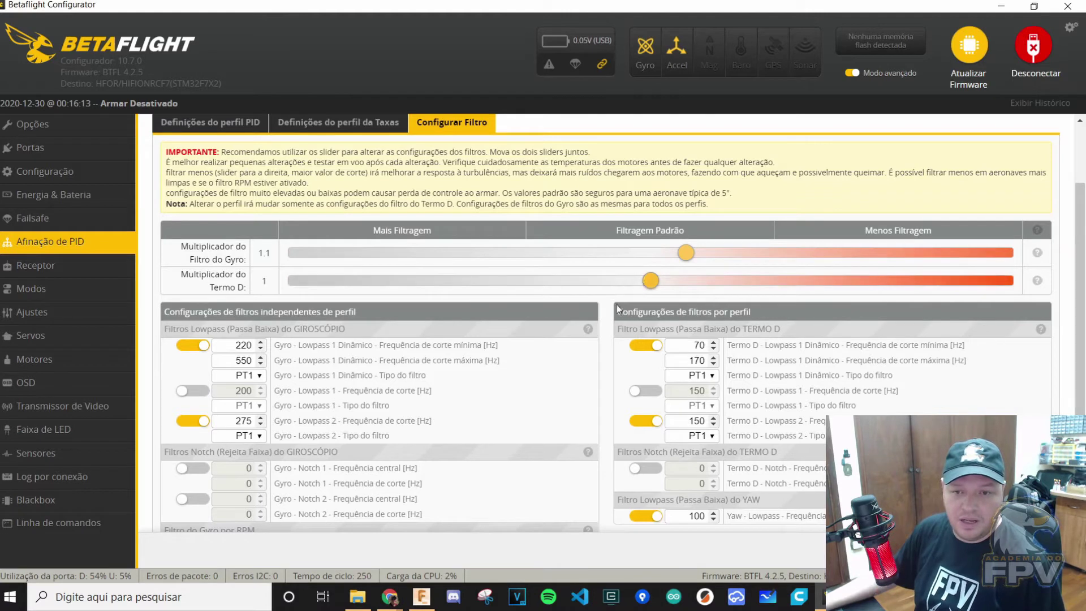
mouse_move(651, 281)
left_mouse_down()
mouse_move(935, 291)
mouse_move(579, 289)
mouse_move(898, 289)
mouse_move(649, 288)
mouse_move(827, 286)
mouse_move(655, 286)
mouse_move(725, 285)
mouse_move(729, 262)
mouse_move(760, 262)
mouse_move(653, 283)
left_mouse_up()
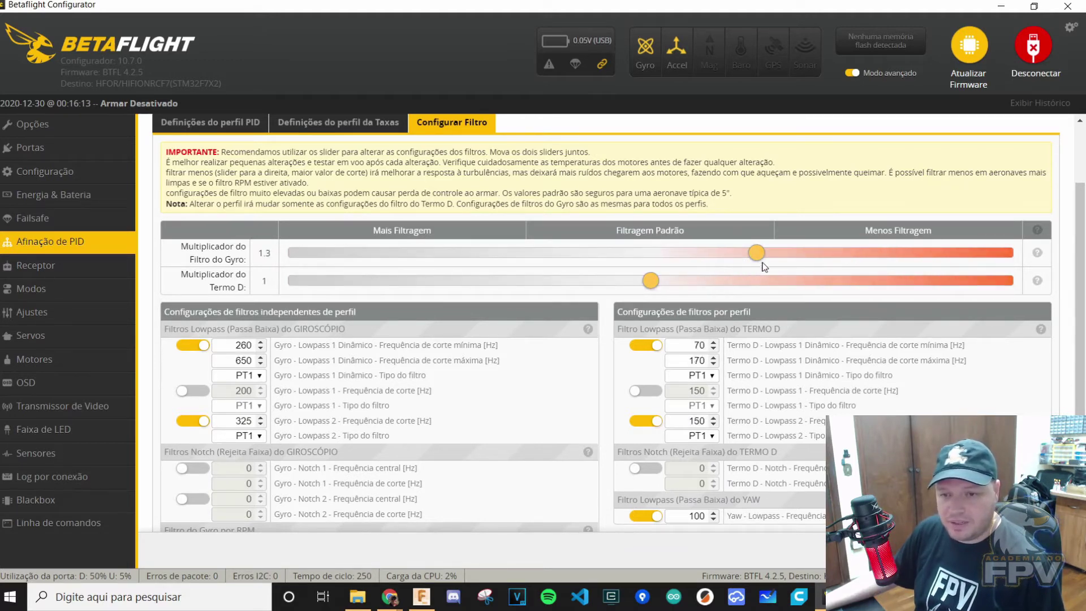
left_click_drag(758, 253, 650, 253)
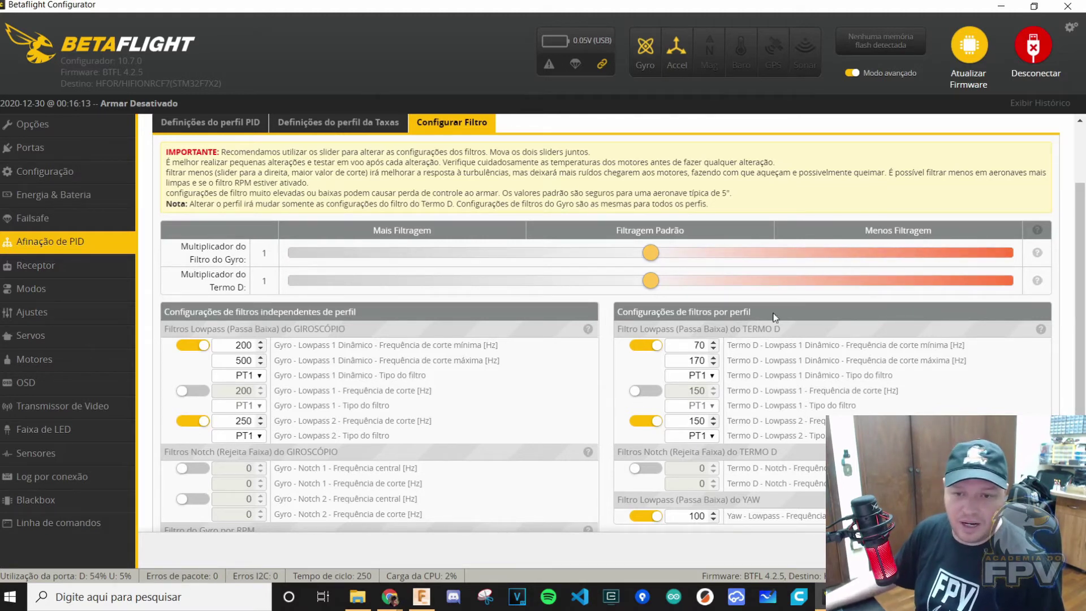
left_click_drag(643, 280, 717, 285)
mouse_move(651, 258)
left_mouse_down()
mouse_move(790, 262)
mouse_move(619, 263)
mouse_move(652, 263)
left_mouse_up()
left_click_drag(711, 279, 650, 280)
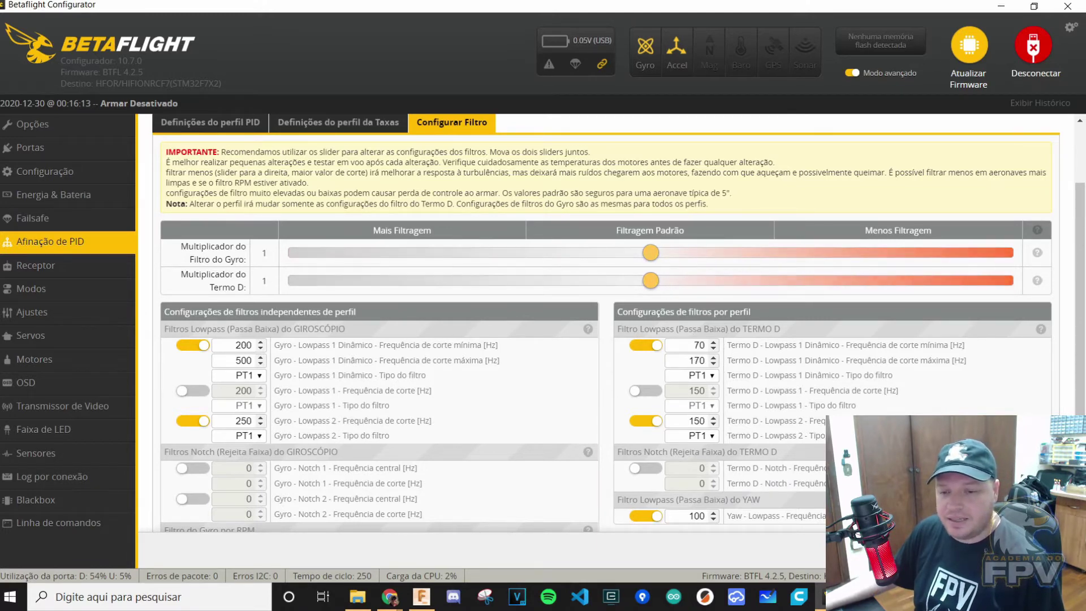
Step: Review the gyro and D-term filter settings, and return to the PID profile settings
scroll(705, 442, "down", 3)
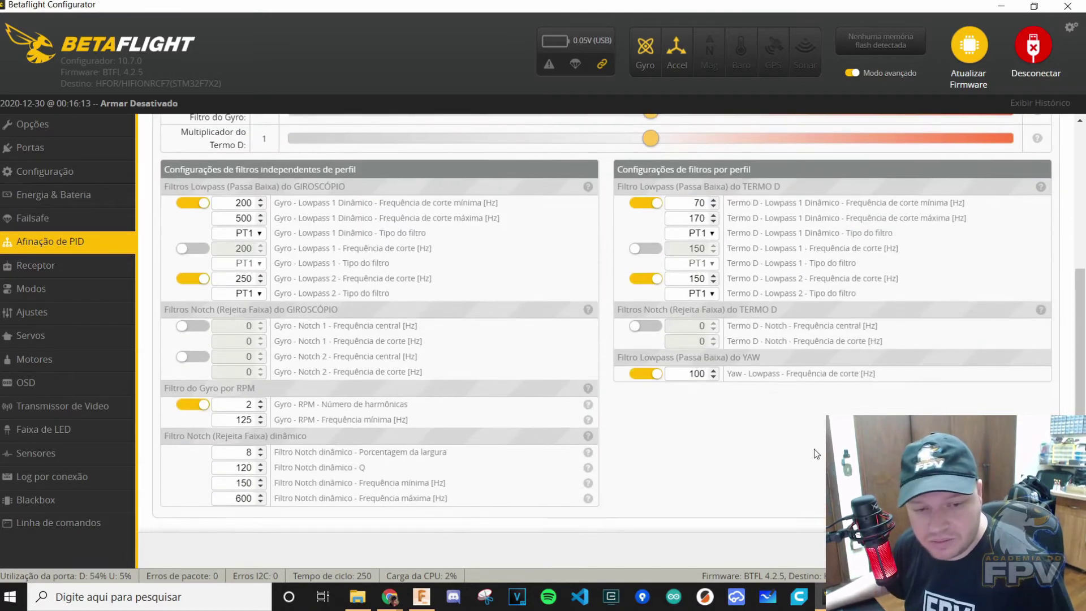
scroll(726, 445, "up", 1)
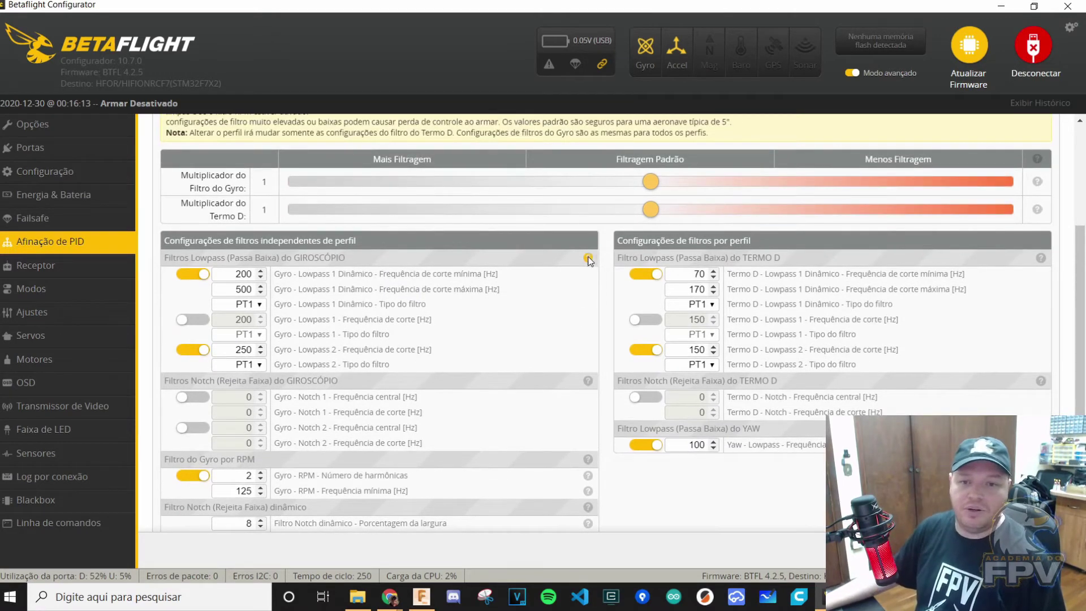
mouse_move(588, 259)
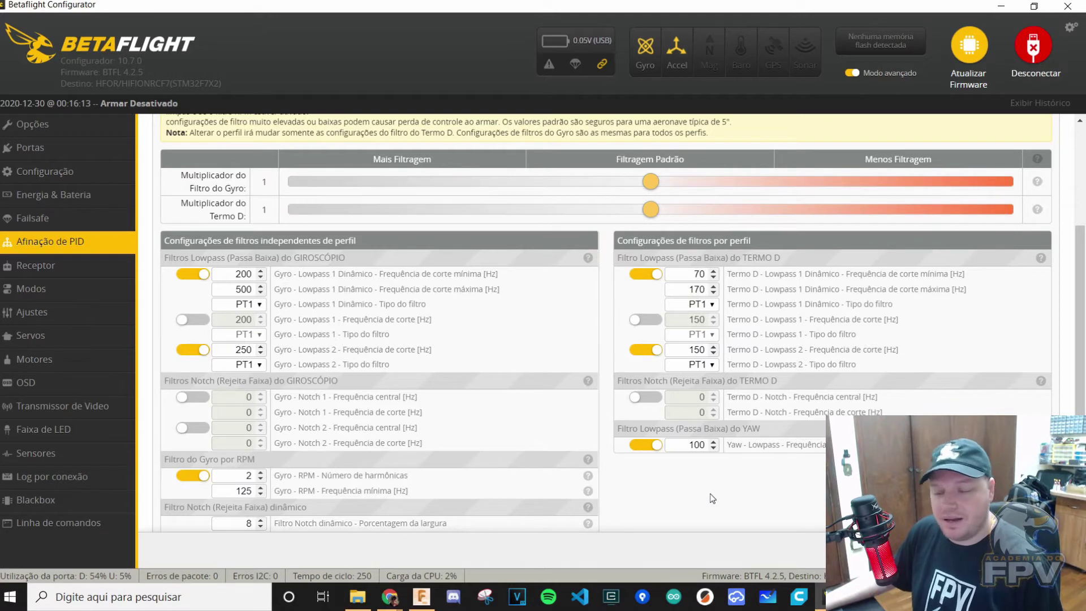
scroll(430, 398, "up", 1)
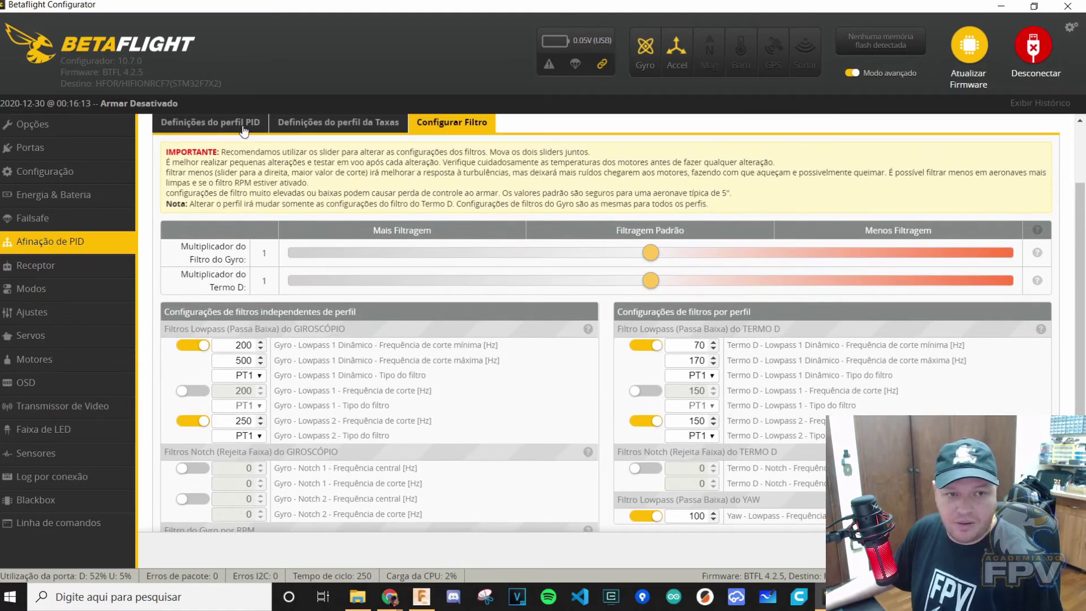
left_click(242, 125)
scroll(538, 294, "up", 1)
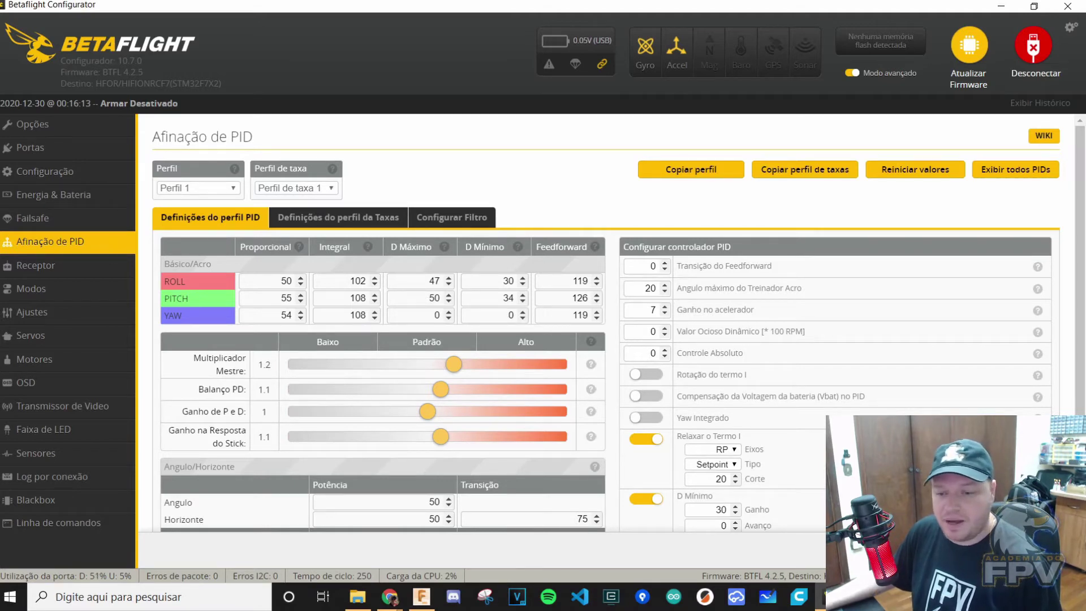
Step: Switch to the backup file in Notepad, highlight the lines from p_pitch through d_min_advance, and clear the selection
key("alt+Tab")
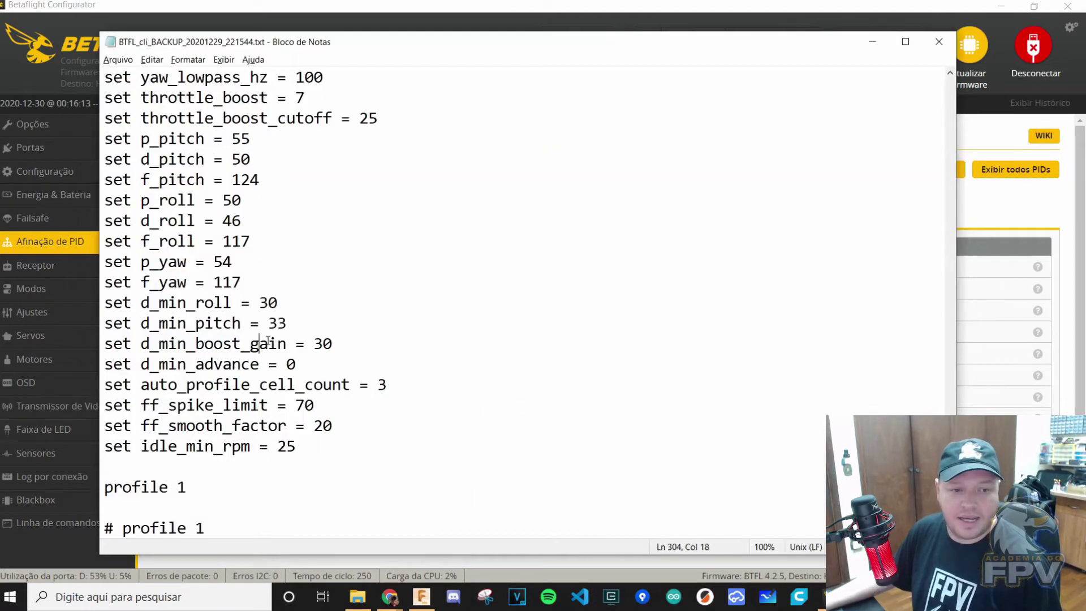
left_click_drag(104, 139, 363, 368)
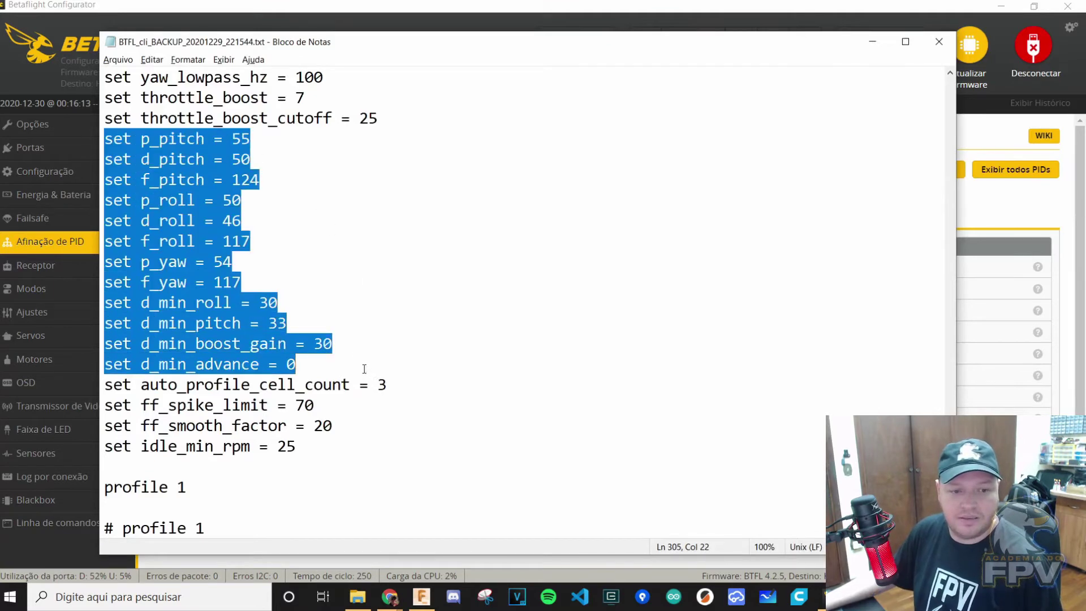
left_click(408, 350)
Step: Under profile 0, highlight the throttle_boost_cutoff line and the dyn_lpf_dterm_curve_expo line, clearing each selection
scroll(405, 360, "up", 1)
scroll(405, 360, "up", 2)
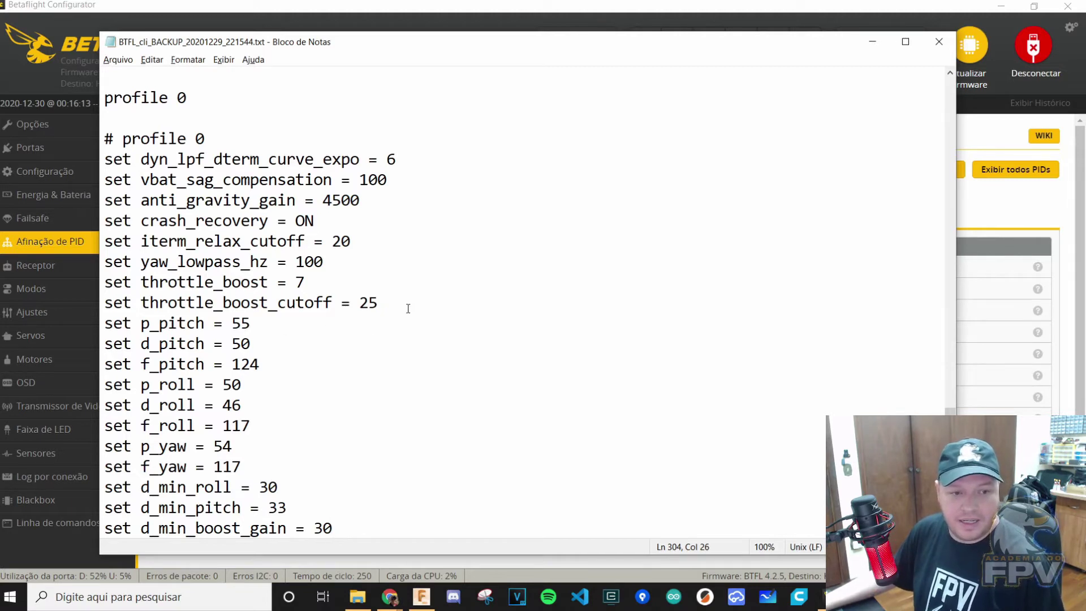
left_click_drag(400, 303, 103, 301)
left_click(277, 282)
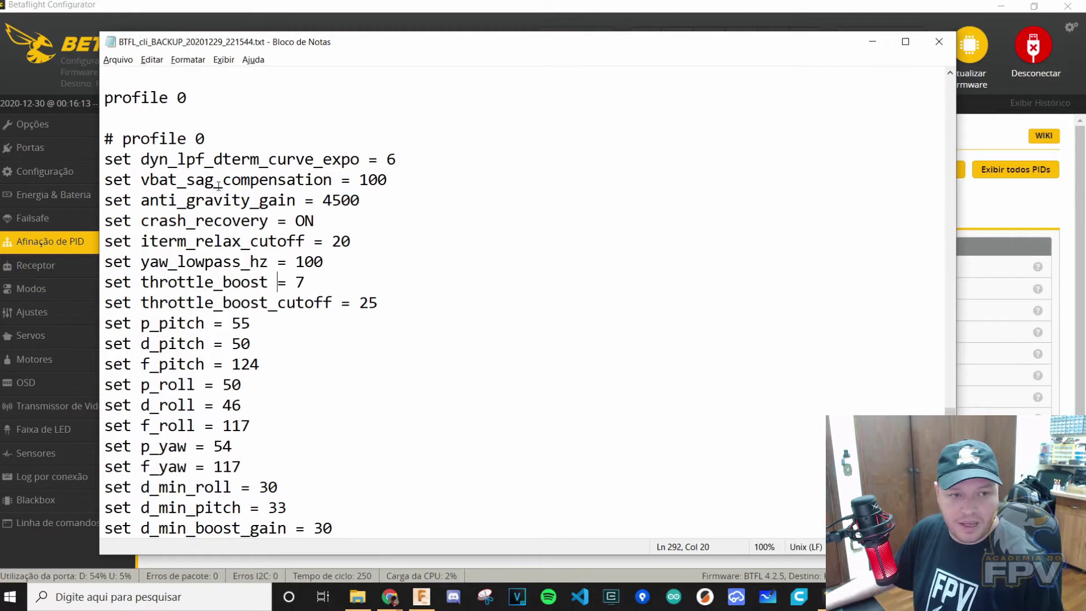
left_click_drag(104, 160, 413, 163)
key("Down")
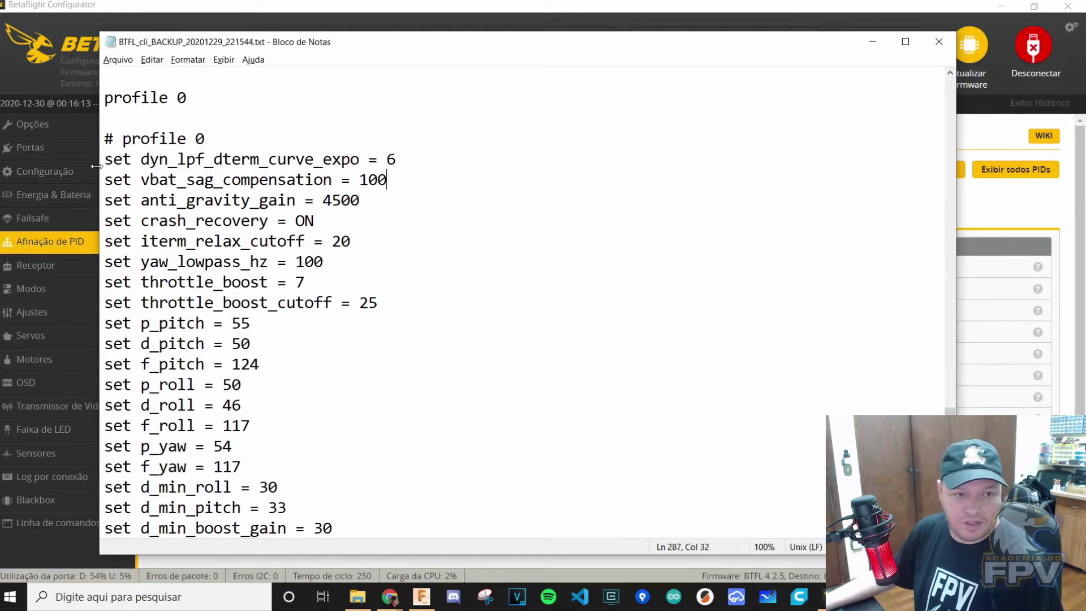
Step: Highlight the vbat_sag_compensation line and its value, highlight the anti_gravity_gain line, and clear the selection
left_click_drag(105, 180, 443, 185)
left_click(444, 184)
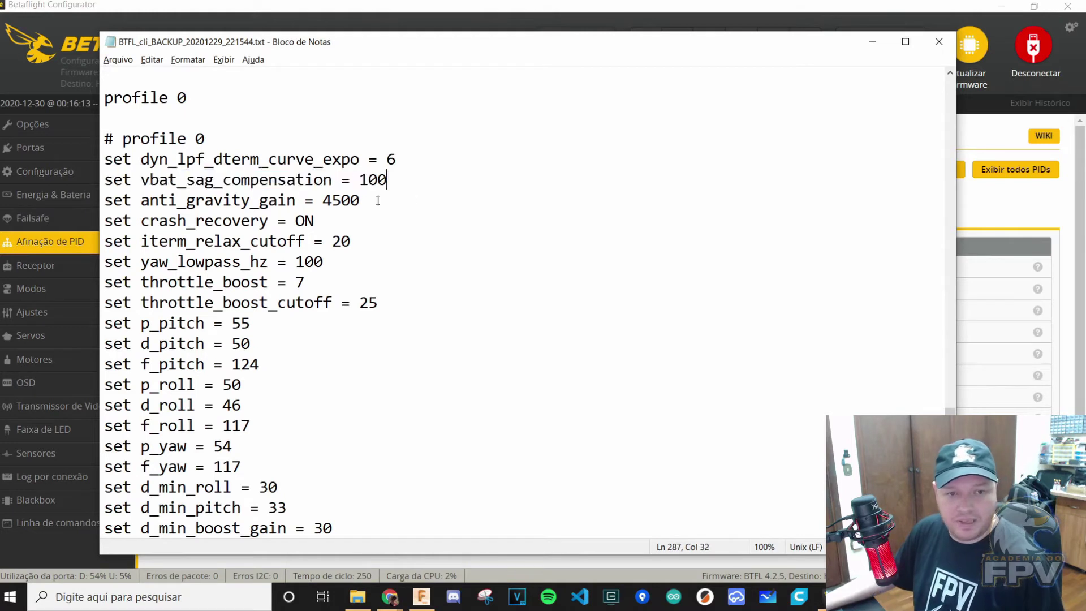
double_click(375, 179)
left_click(379, 199)
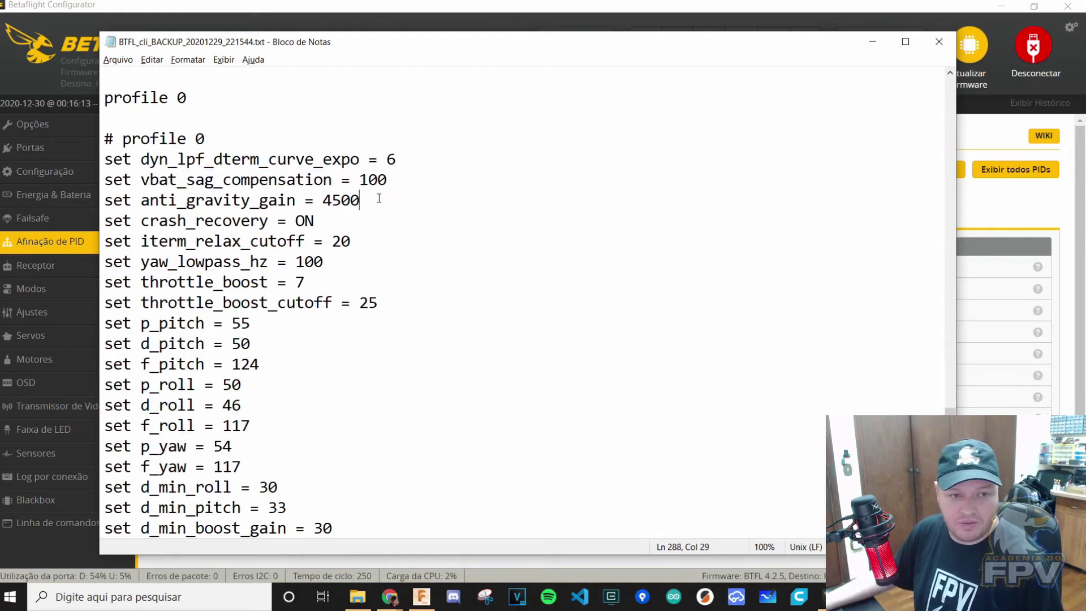
left_click_drag(104, 200, 374, 201)
left_click(661, 208)
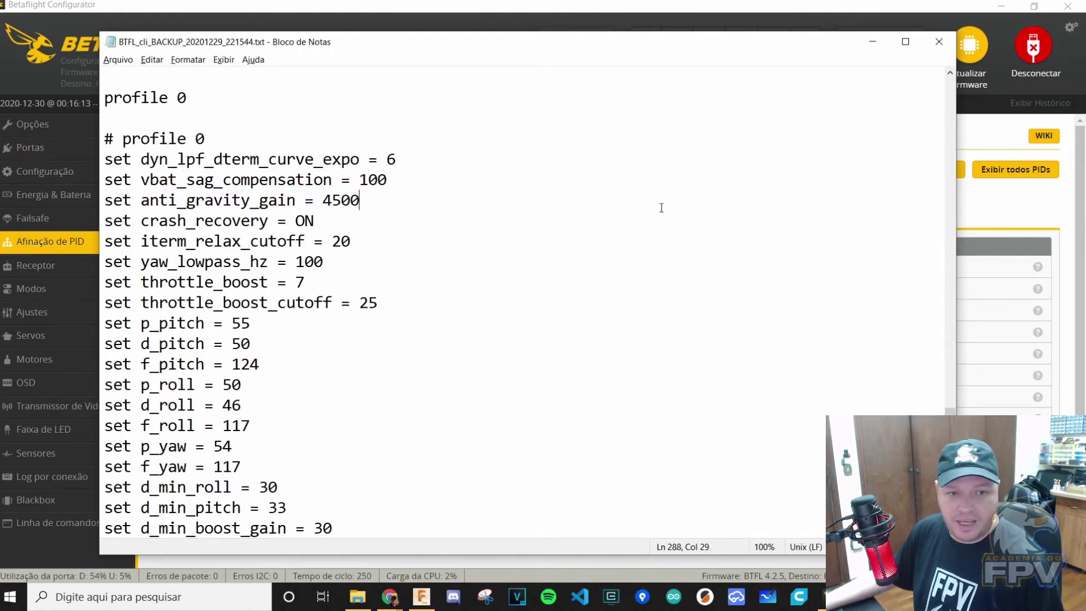
Step: Set the anti-gravity gain (Anti gravidade, Ganho) to 4,5 in the PID profile and save the tuning
key("alt+Tab")
scroll(704, 458, "down", 1)
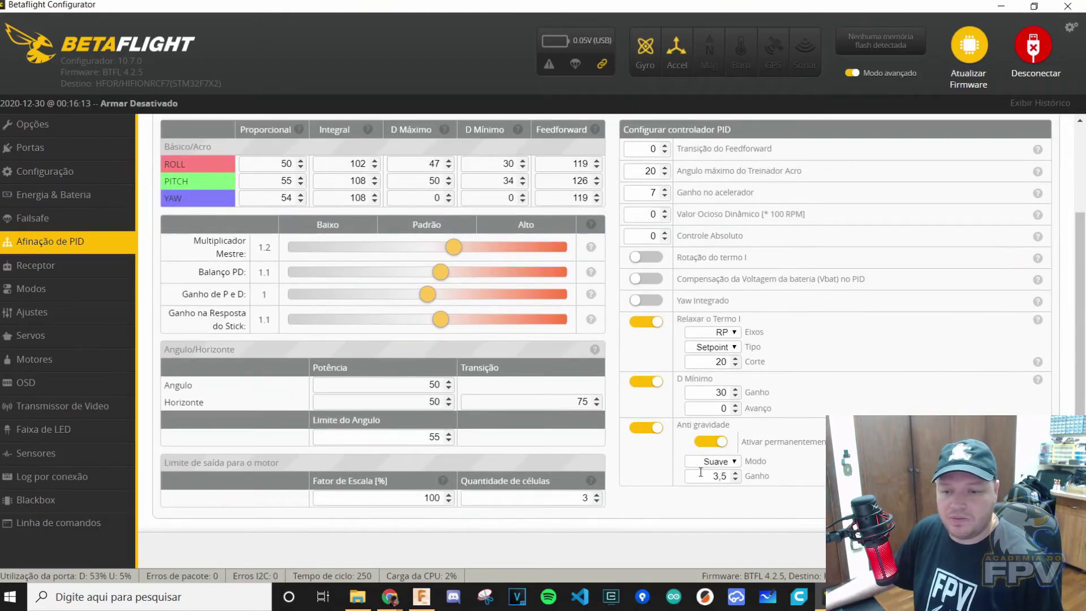
double_click(716, 475)
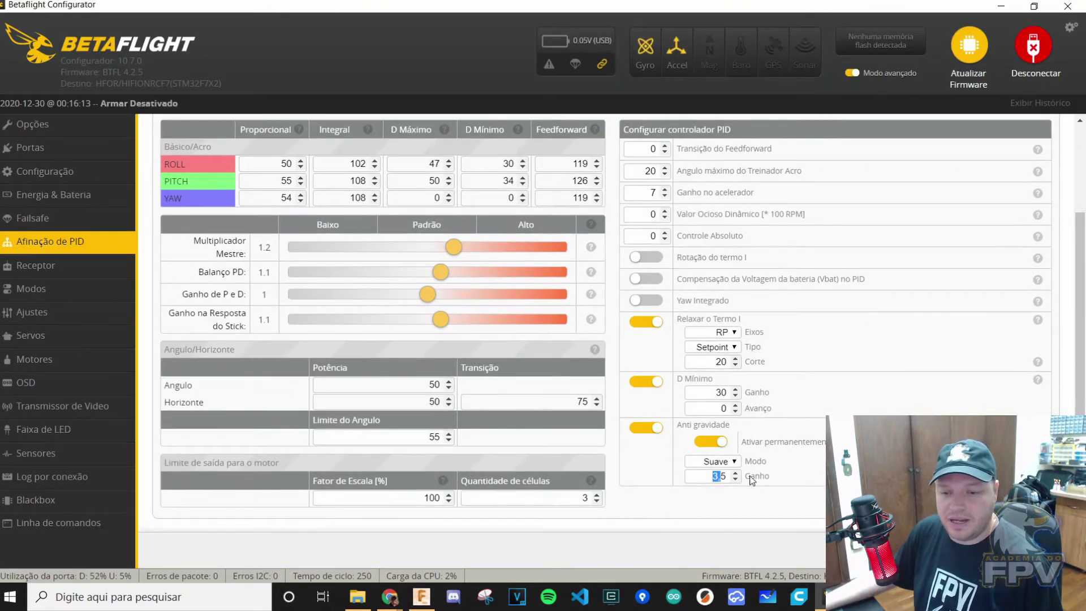
type("4")
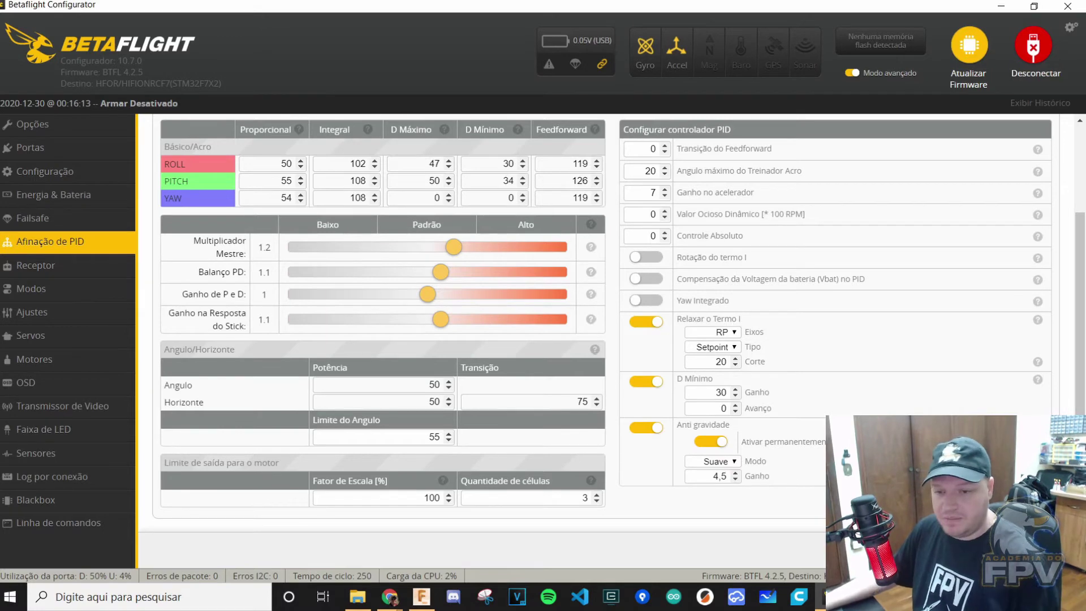
left_click(1042, 550)
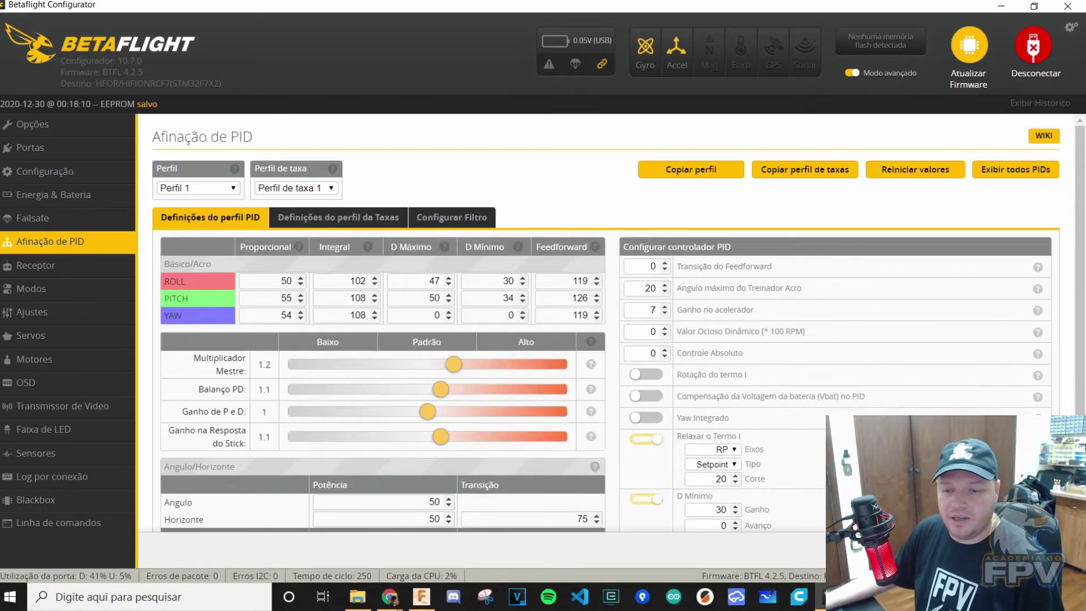
scroll(790, 453, "down", 2)
left_click_drag(696, 475, 815, 469)
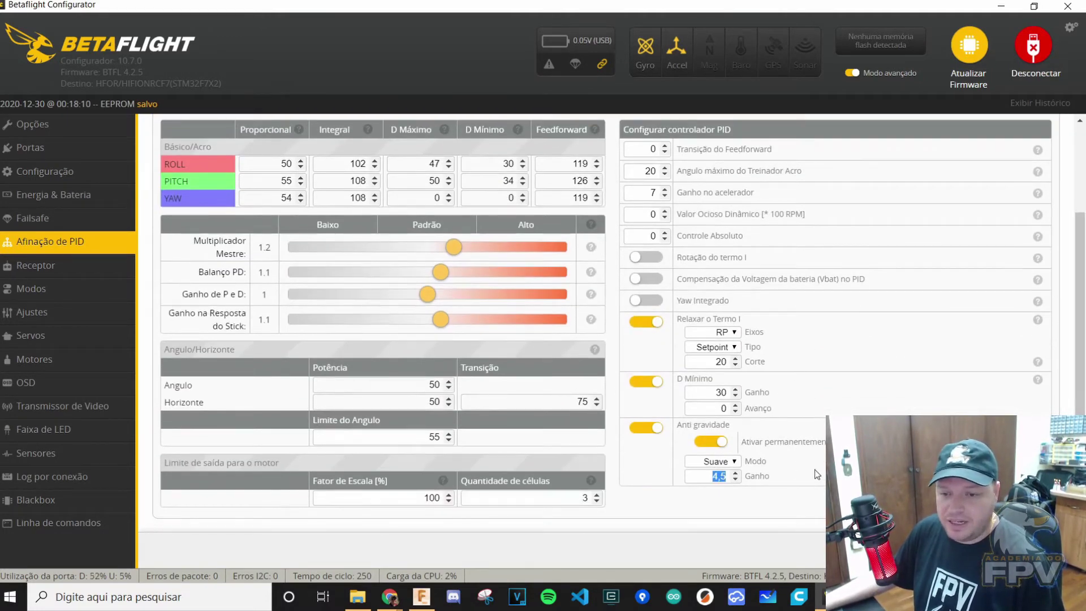
Step: Check the crash_recovery line under profile 0 in the BTFL_cli_BACKUP text file
key("alt+Tab")
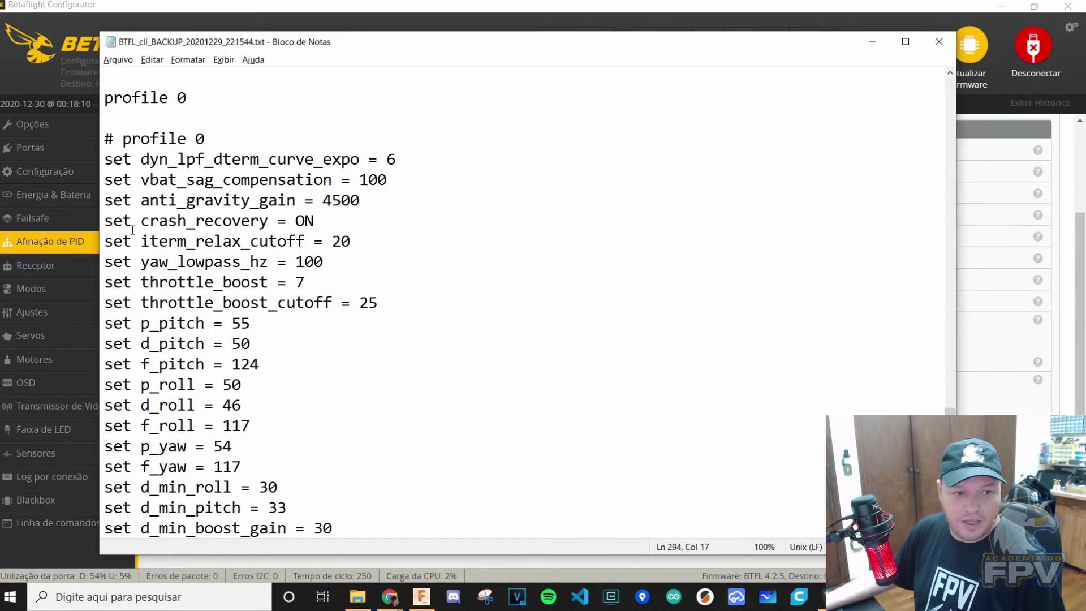
left_click_drag(141, 221, 317, 221)
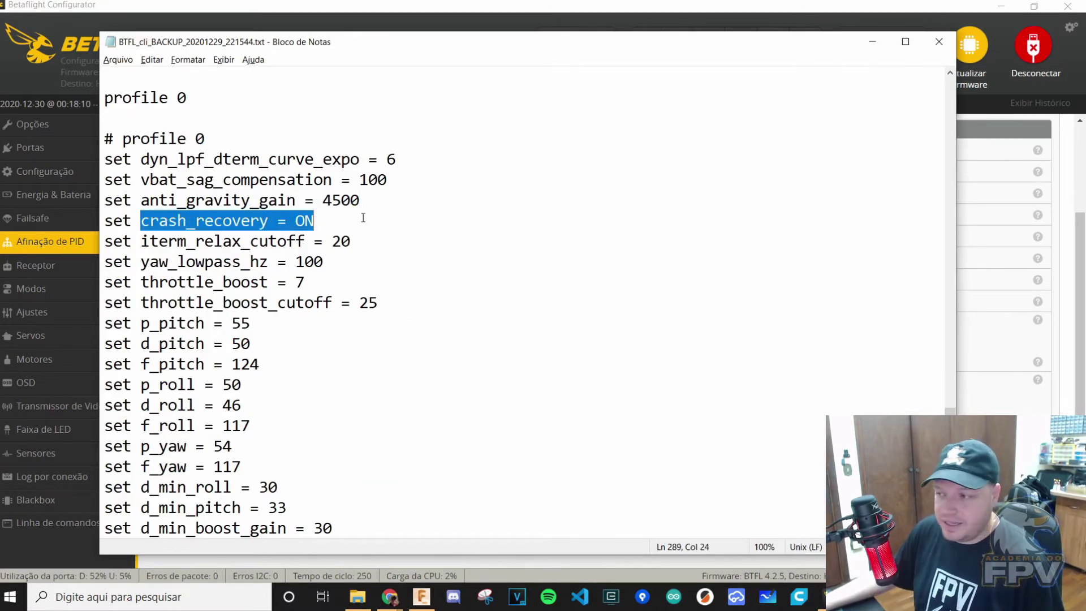
left_click(363, 218)
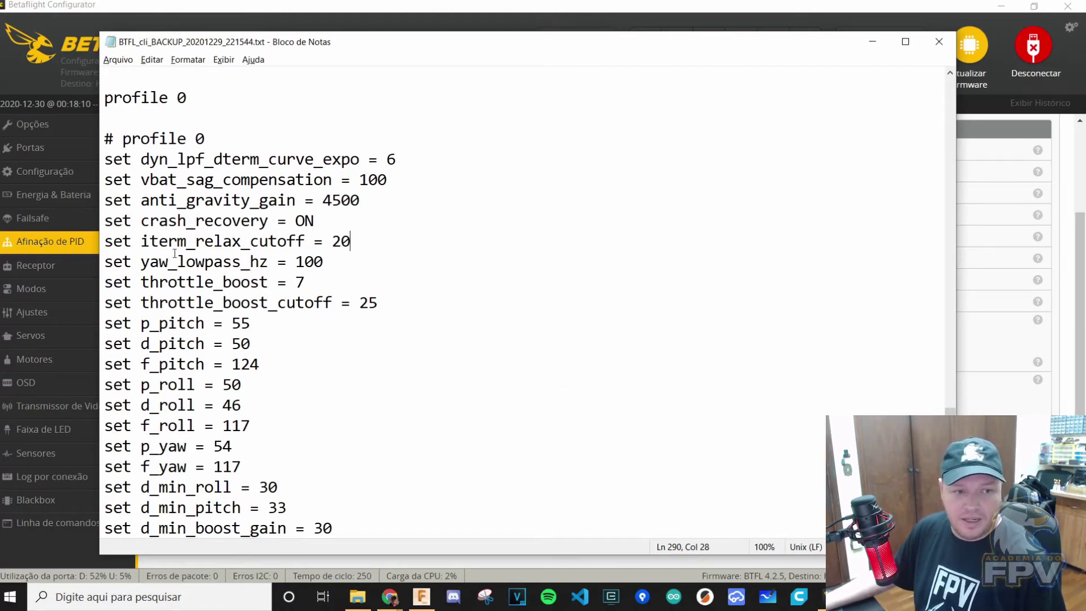
Step: Compare iterm_relax_cutoff in the backup file with the cutoff (Corte) under Relaxar o Termo I in Betaflight Configurator
left_click_drag(145, 240, 297, 241)
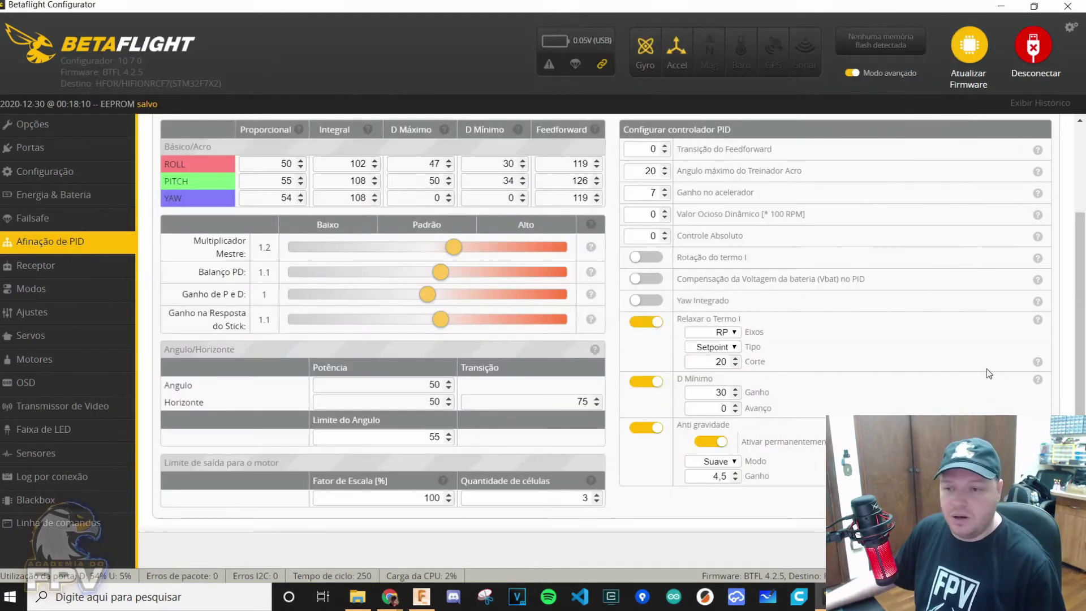
key("alt+Tab")
left_click_drag(704, 363, 791, 362)
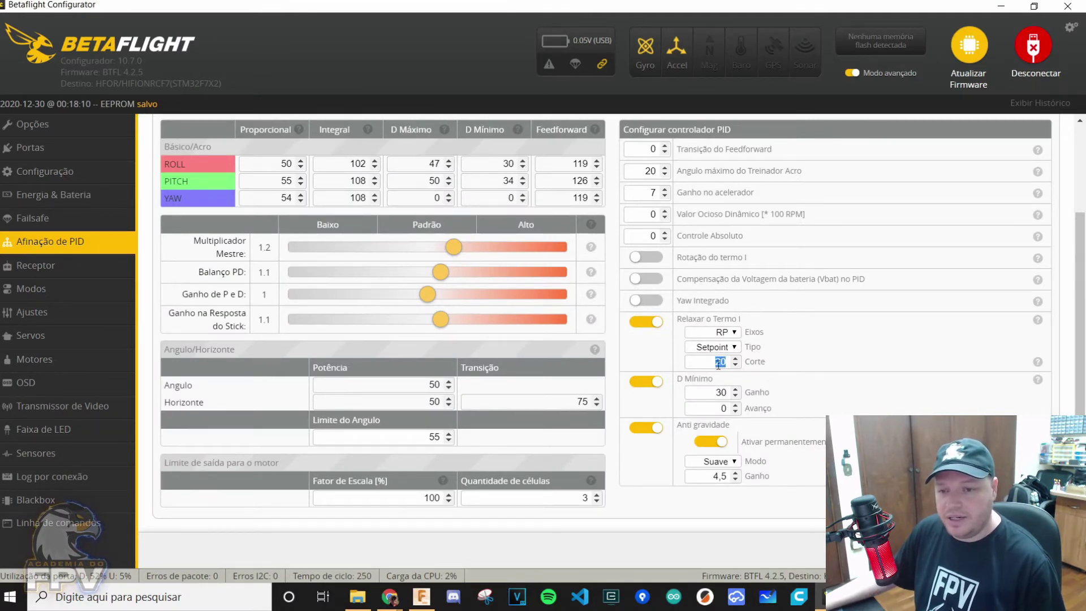
key("alt+Tab")
left_click(384, 249)
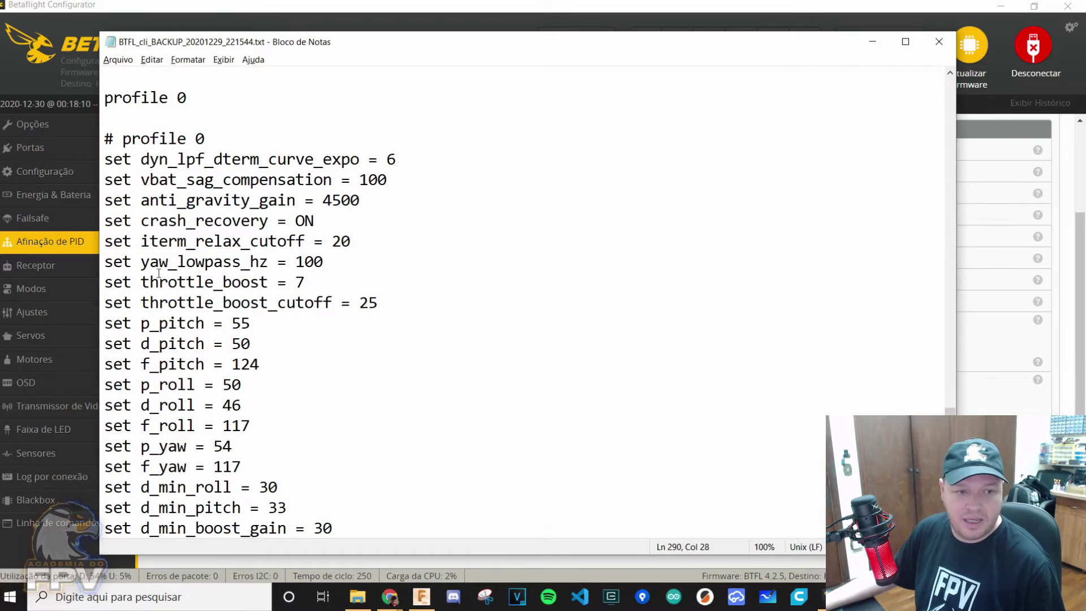
Step: Compare yaw_lowpass_hz in the backup file with the yaw lowpass cutoff frequency in Betaflight Configurator's filter settings
left_click_drag(131, 261, 259, 262)
left_click(974, 357)
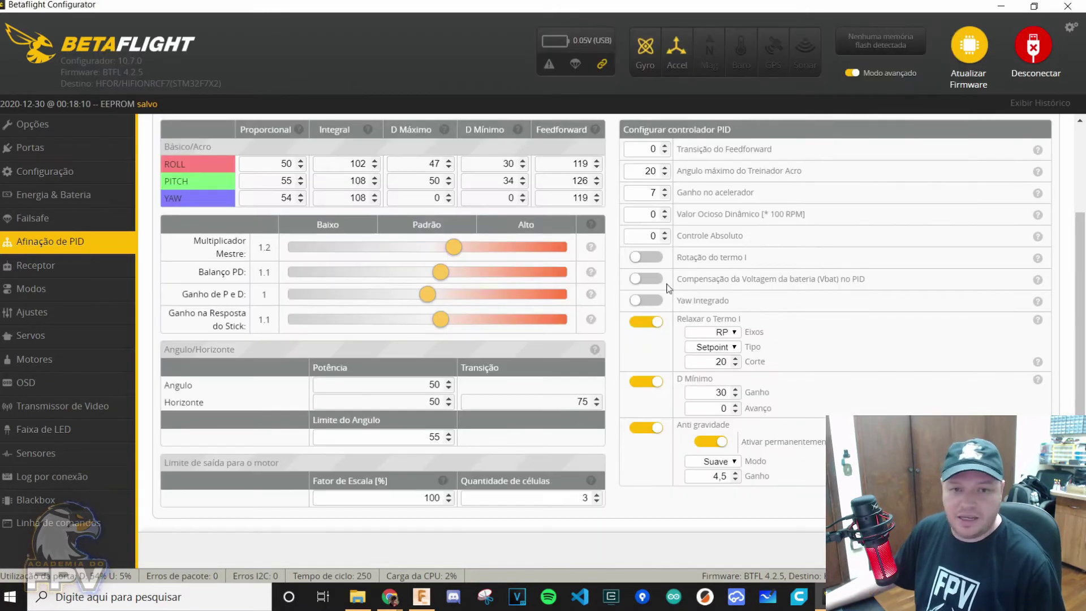
scroll(567, 408, "up", 3)
left_click(474, 219)
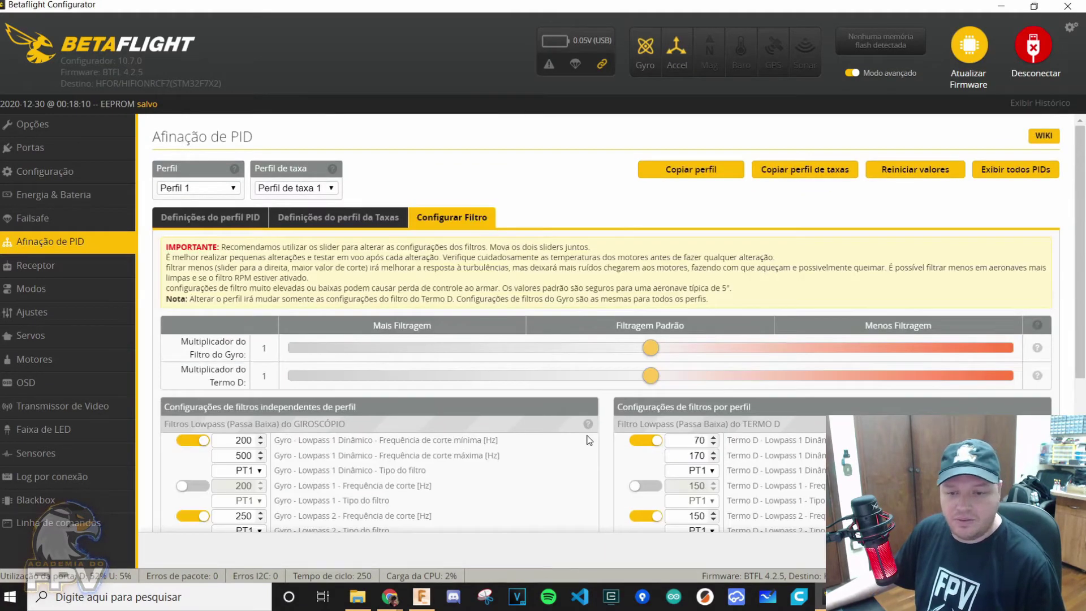
scroll(589, 441, "down", 4)
double_click(696, 399)
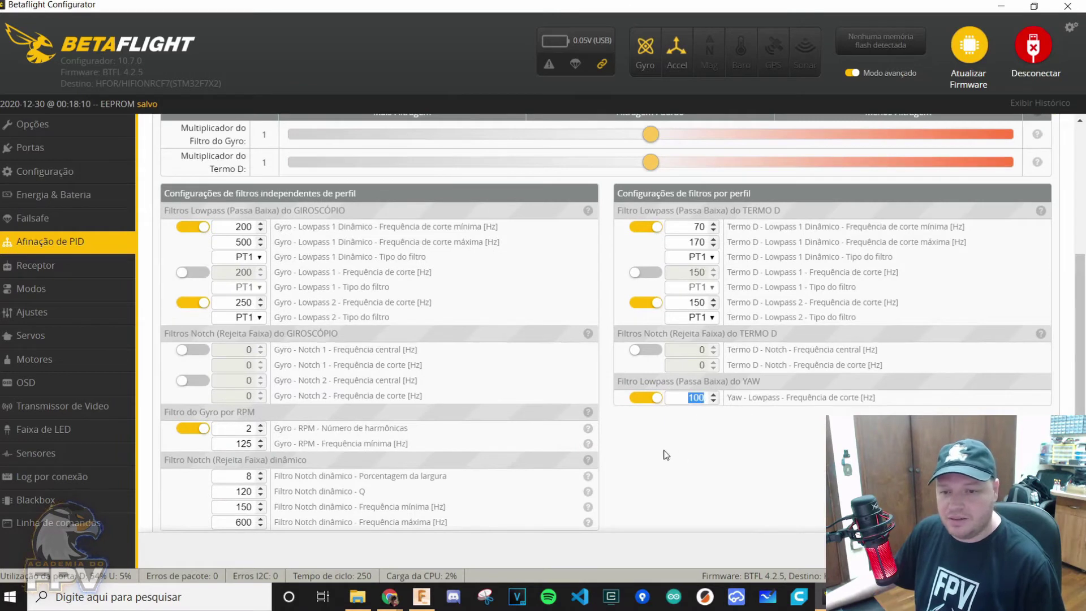
left_click(684, 399)
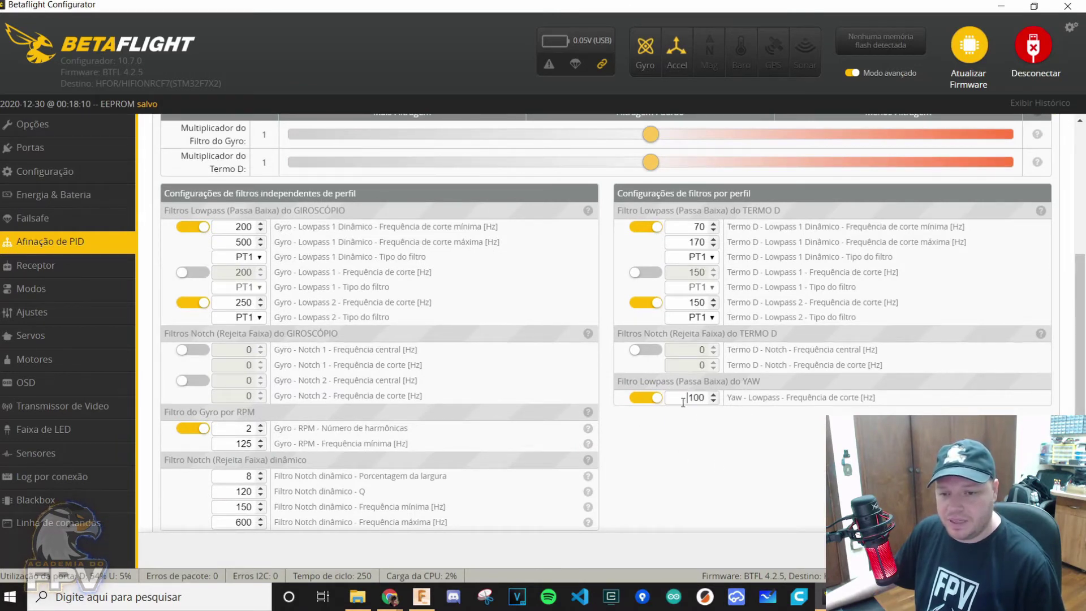
Step: Examine the filter multipliers, the gyro RPM filter and the dynamic notch filter settings
scroll(710, 417, "up", 1)
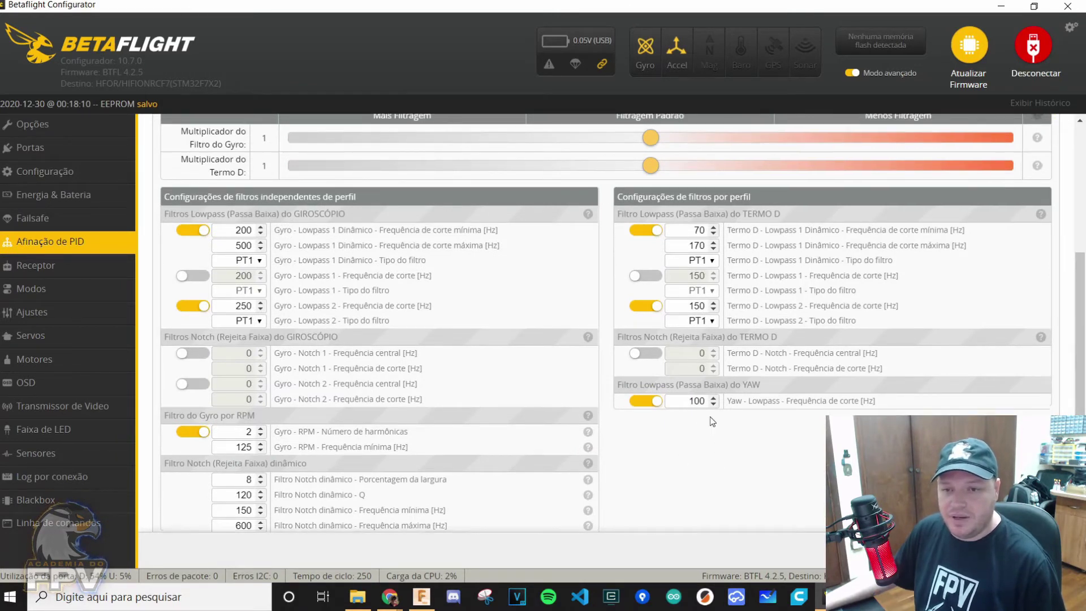
mouse_move(651, 206)
left_mouse_down()
mouse_move(859, 207)
mouse_move(543, 206)
mouse_move(686, 206)
mouse_move(862, 234)
mouse_move(651, 235)
mouse_move(650, 207)
left_mouse_up()
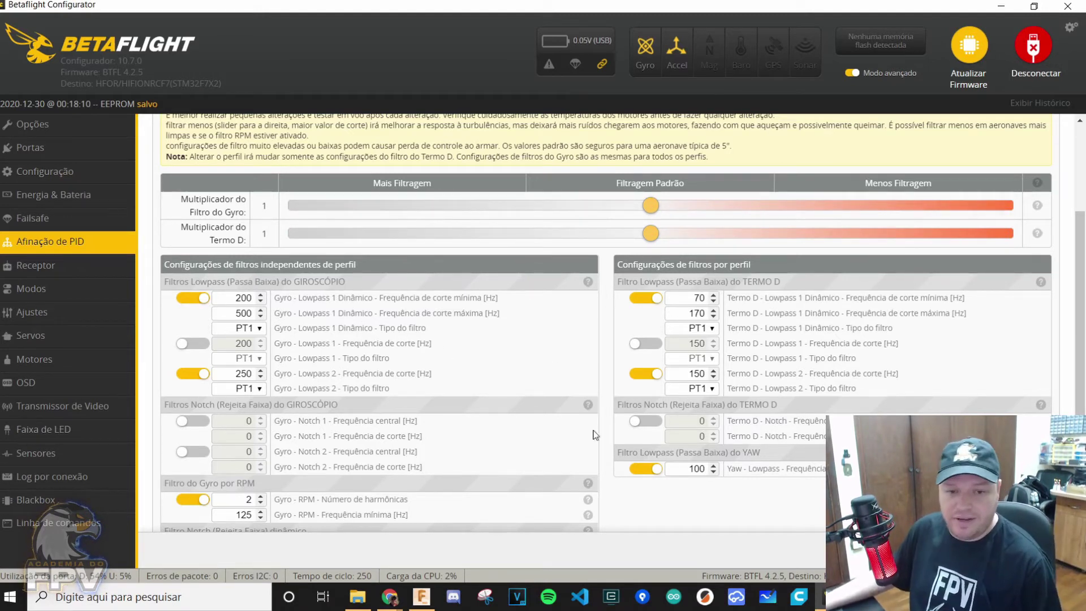
scroll(453, 351, "down", 1)
scroll(454, 351, "down", 2)
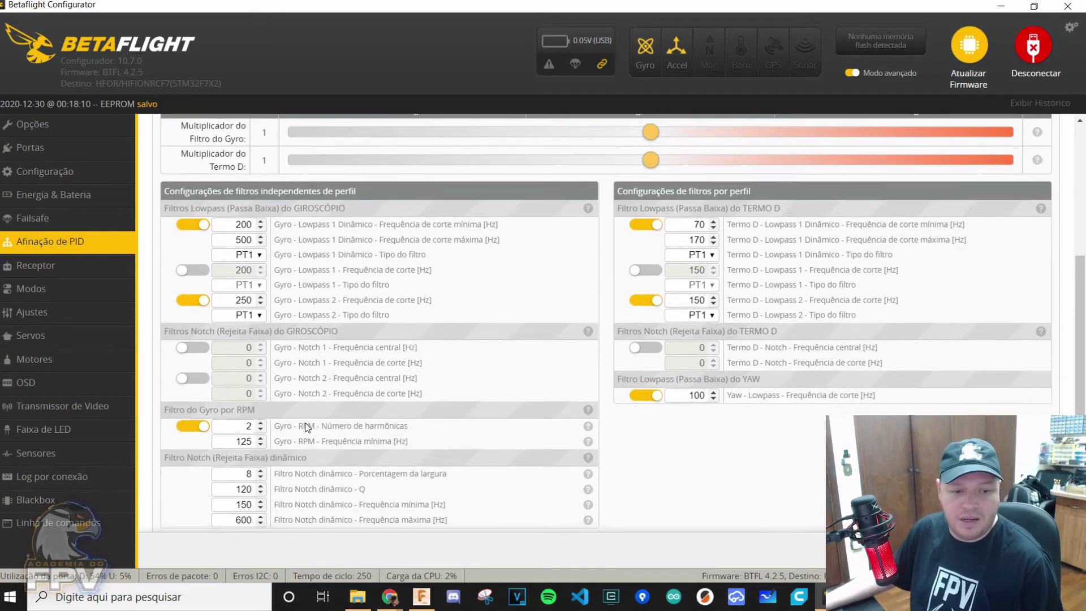
scroll(305, 422, "down", 1)
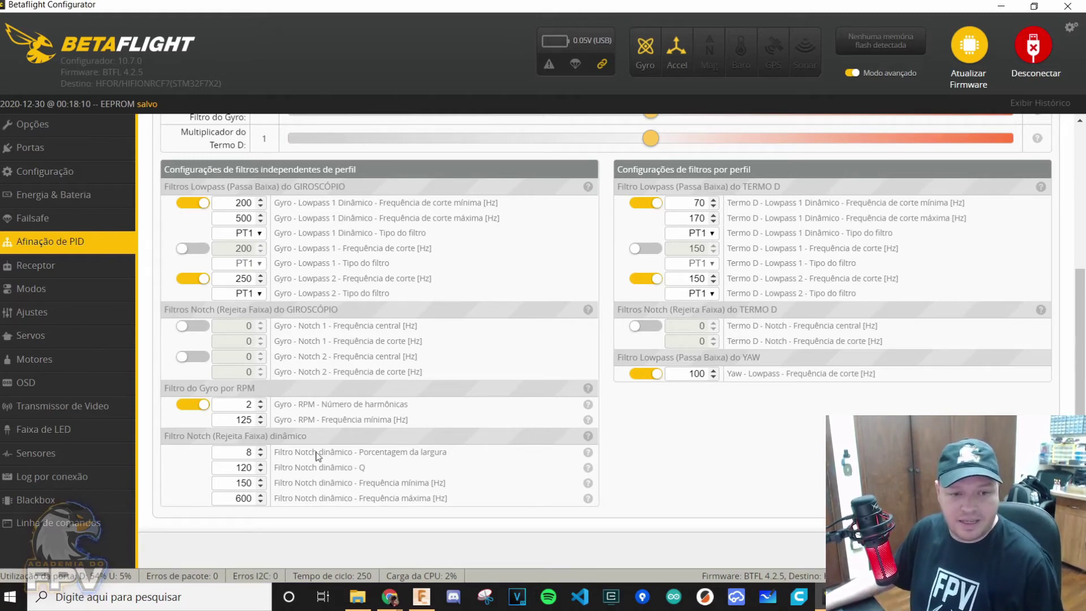
Step: Try stronger gyro filtering by lowering the gyro filter multiplier, and return the multiplier to 1
mouse_move(650, 138)
left_mouse_down()
mouse_move(492, 139)
mouse_move(730, 166)
mouse_move(614, 138)
mouse_move(650, 138)
left_mouse_up()
left_click(617, 118)
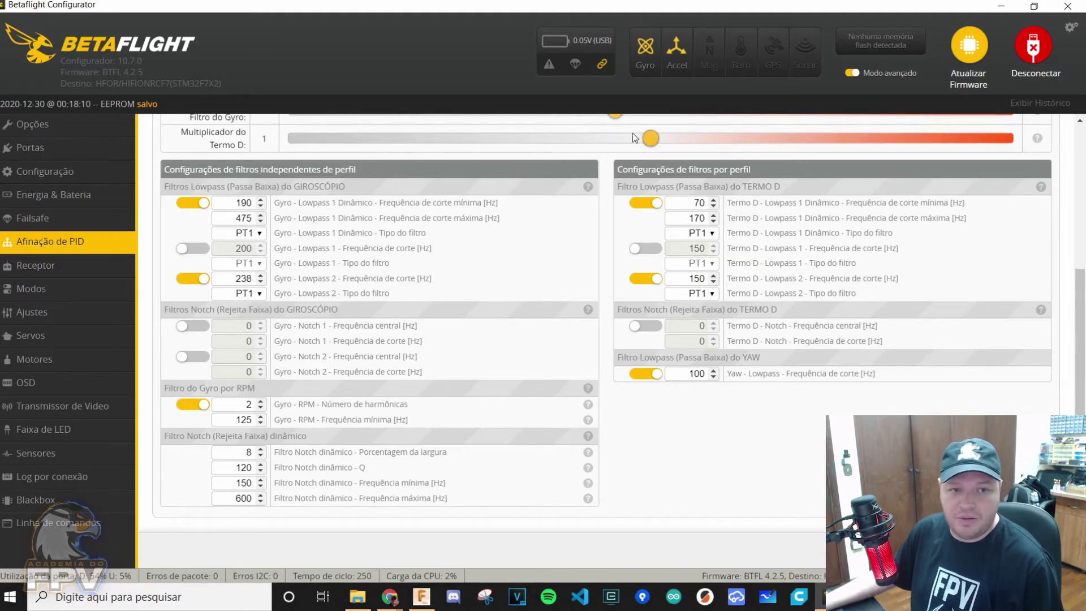
scroll(626, 143, "up", 1)
left_click_drag(615, 181, 651, 181)
scroll(352, 389, "down", 1)
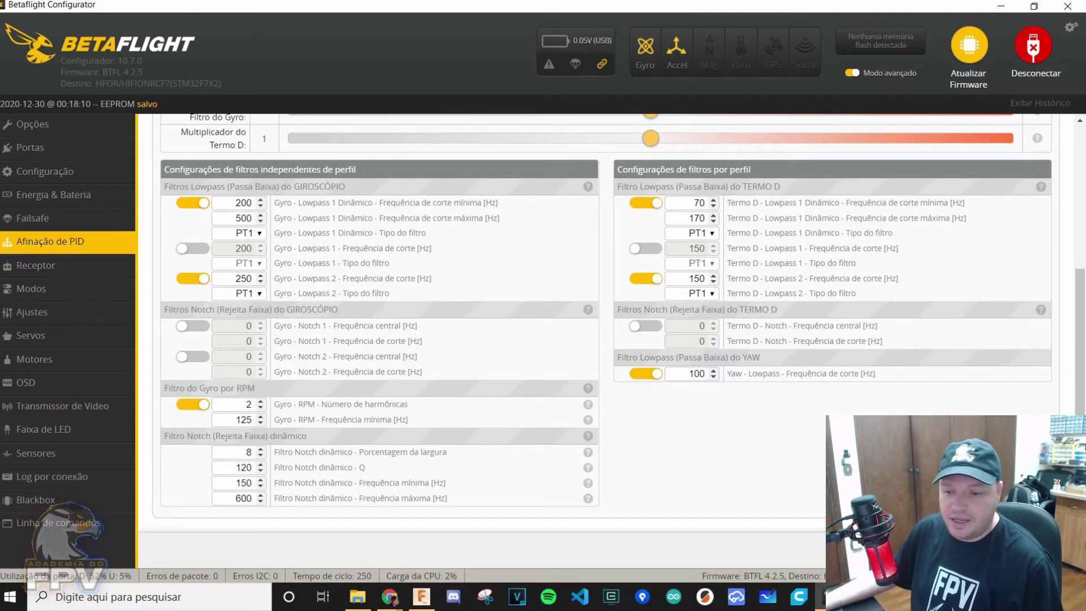
Step: Look through the master and gyro RPM notch settings in the untitled Notepad dump, and minimize its window
left_click(830, 597)
left_click(792, 531)
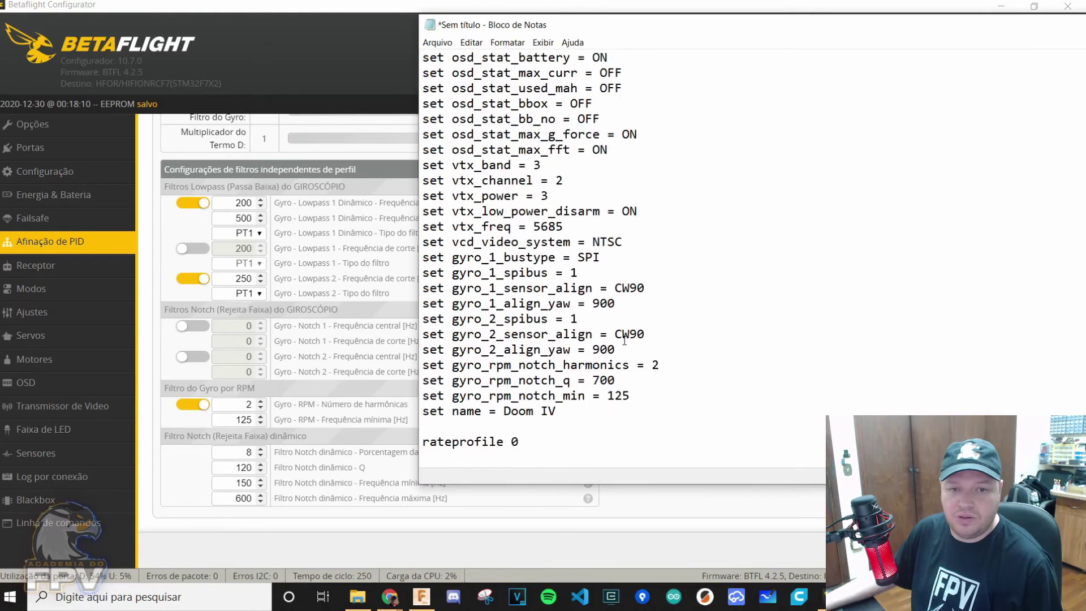
scroll(624, 340, "up", 15)
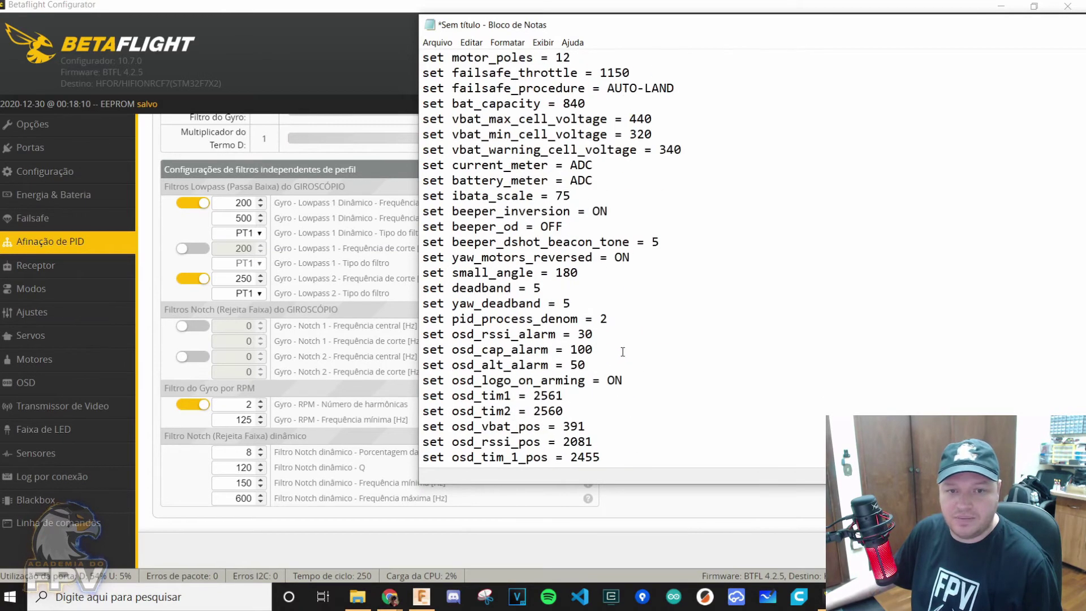
scroll(622, 352, "up", 4)
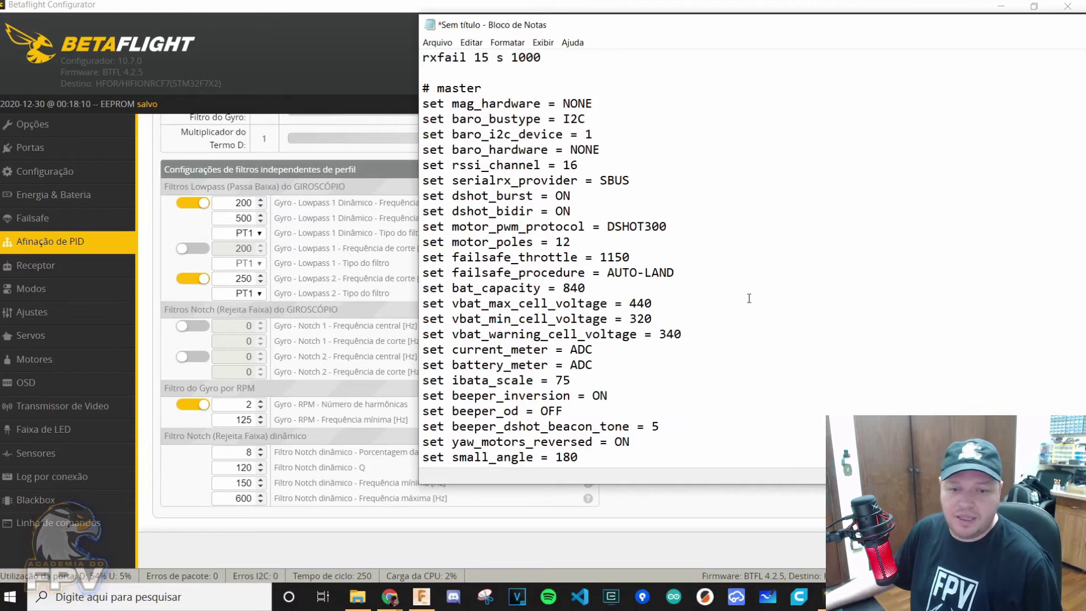
scroll(750, 301, "up", 3)
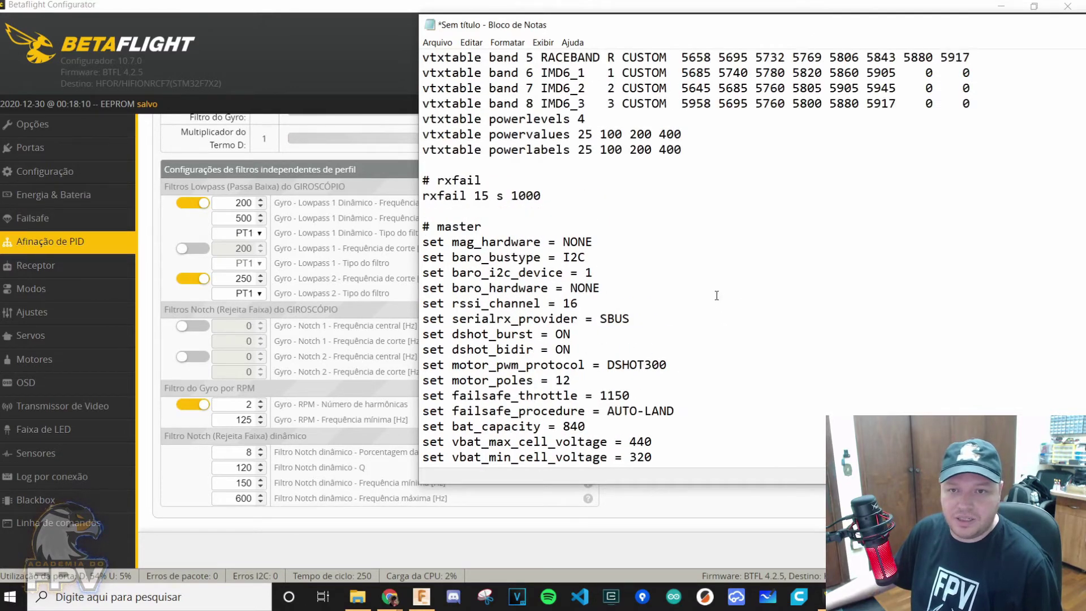
scroll(717, 296, "up", 9)
scroll(705, 280, "down", 13)
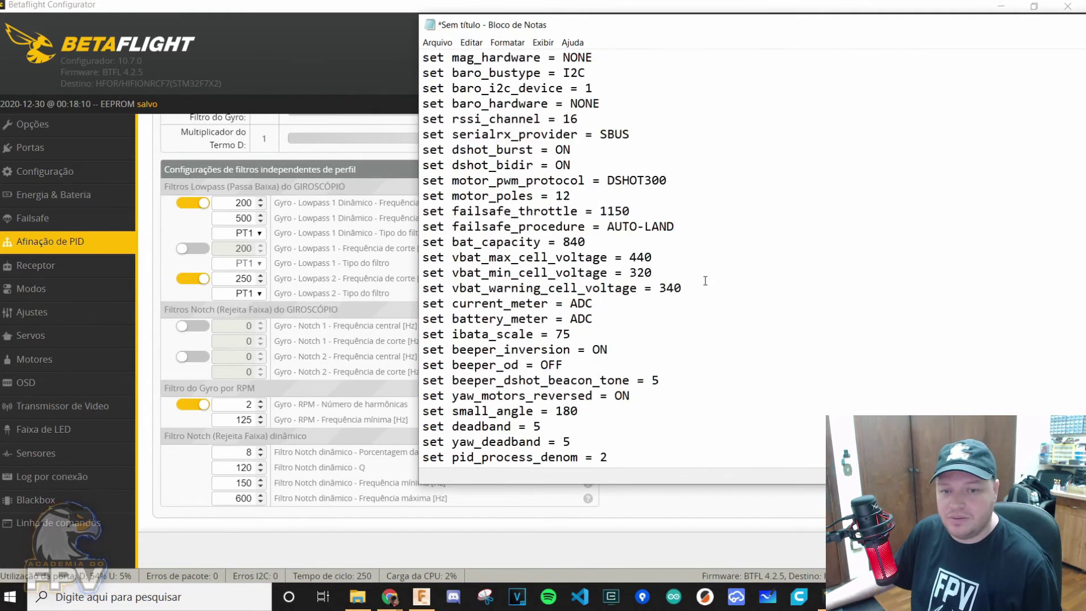
scroll(728, 293, "down", 20)
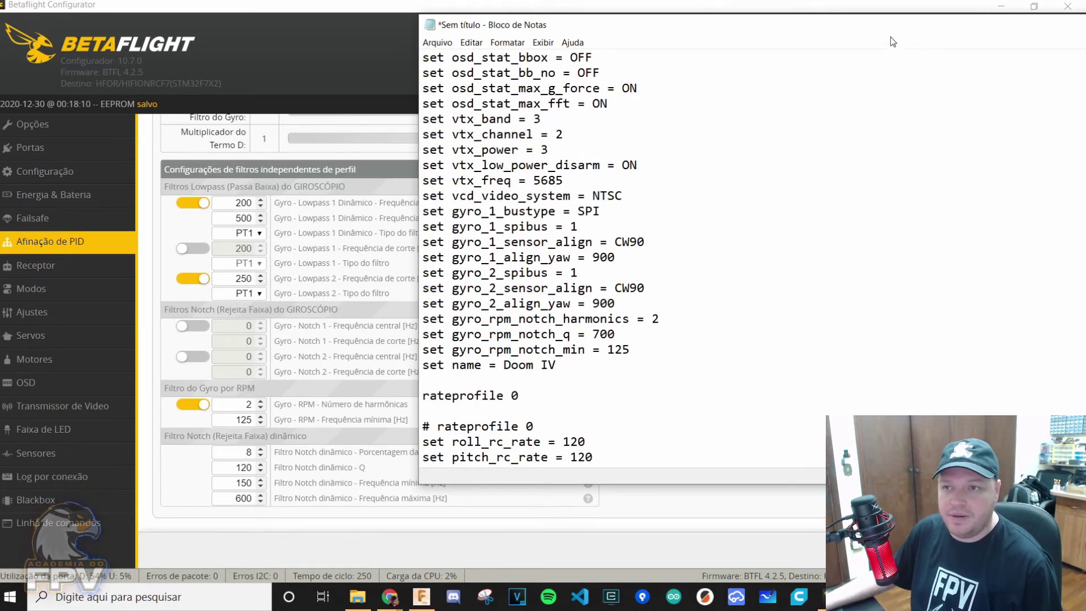
left_click_drag(939, 25, 884, 44)
left_click_drag(968, 47, 890, 46)
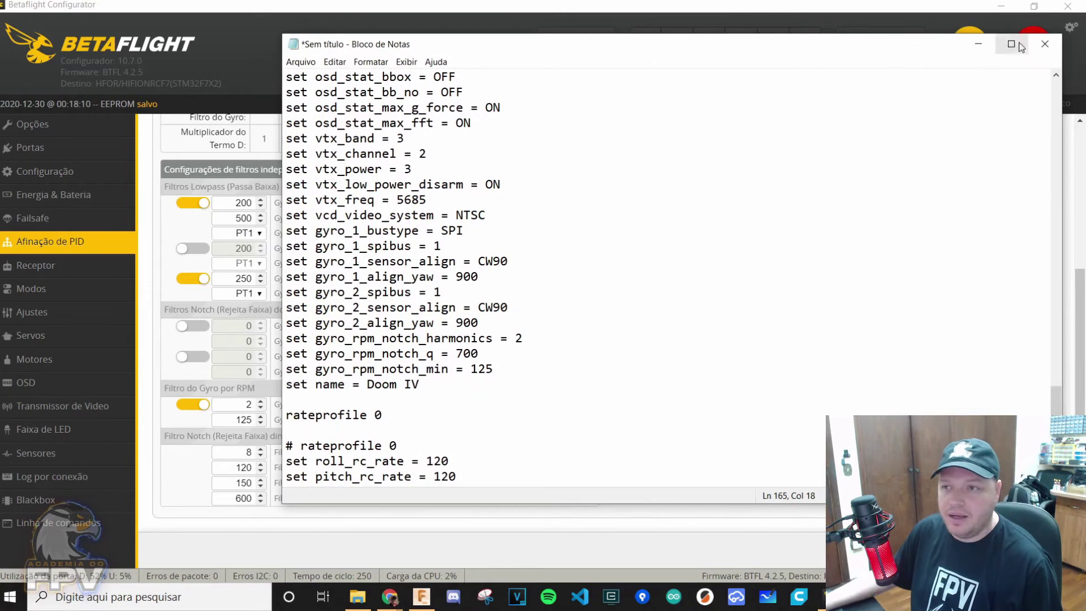
left_click(986, 42)
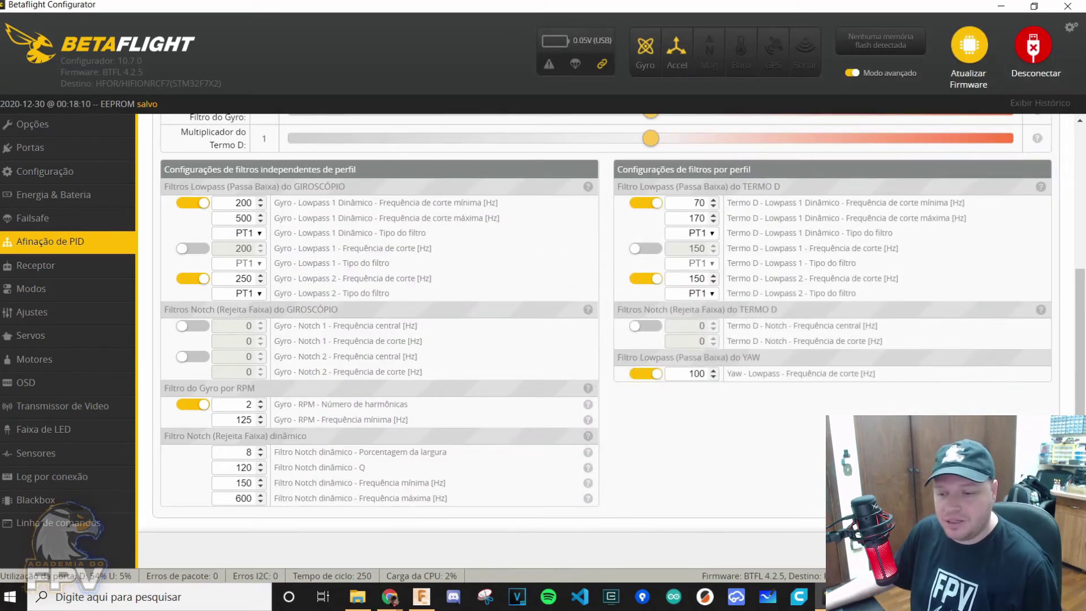
Step: Recheck the profile 0 values in the BTFL_cli_BACKUP file and return to Betaflight Configurator
left_click(830, 597)
left_click(719, 468)
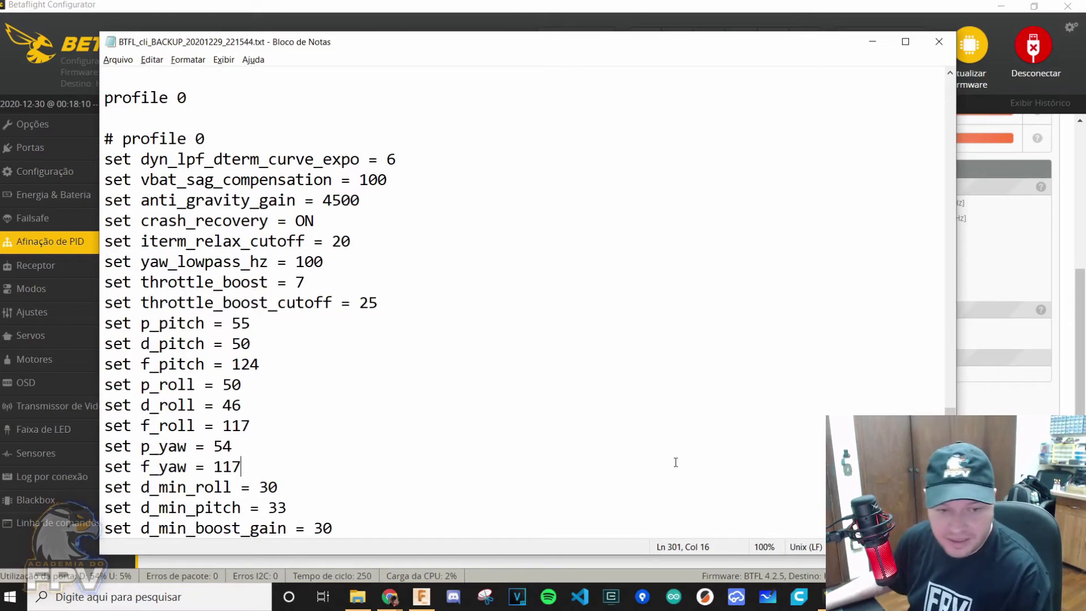
scroll(674, 460, "down", 1)
left_click(1018, 389)
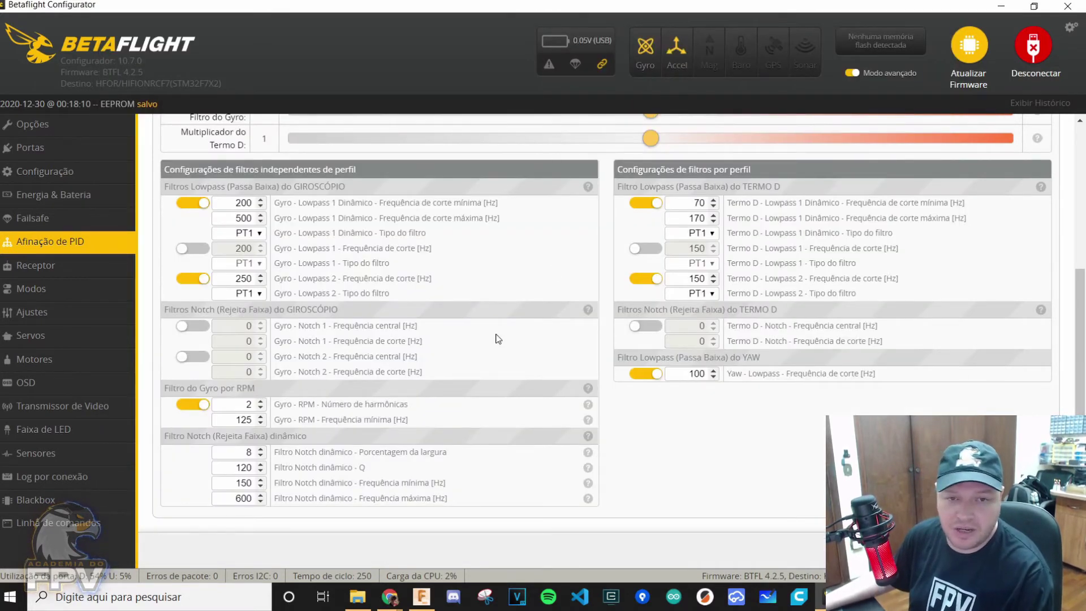
Step: Review the PID profile settings, and the filter multipliers and lowpass filters in the filter configuration
scroll(471, 247, "up", 4)
left_click(226, 219)
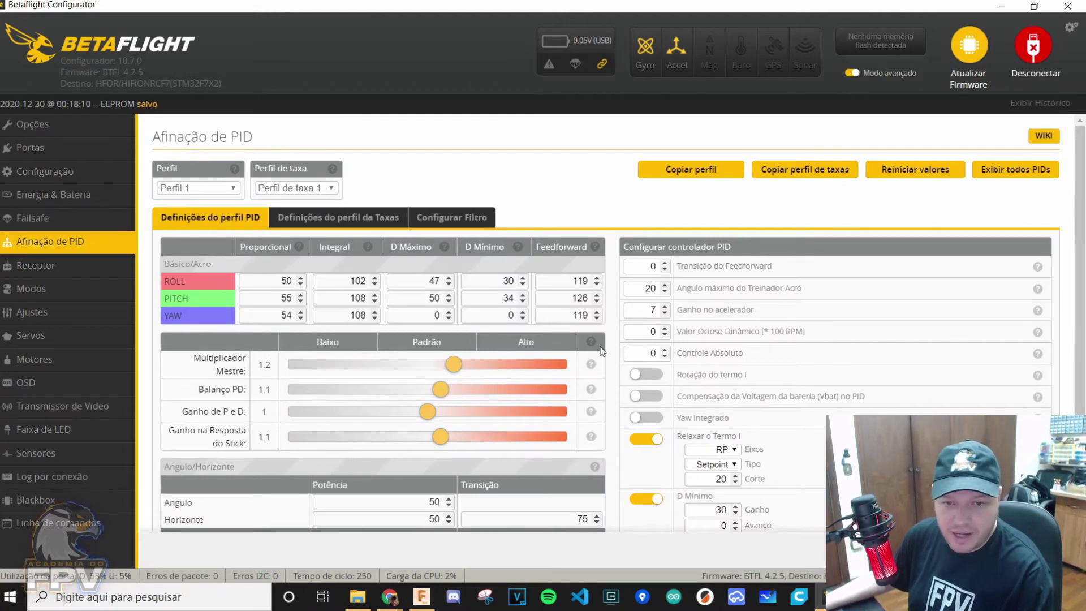
left_click(446, 219)
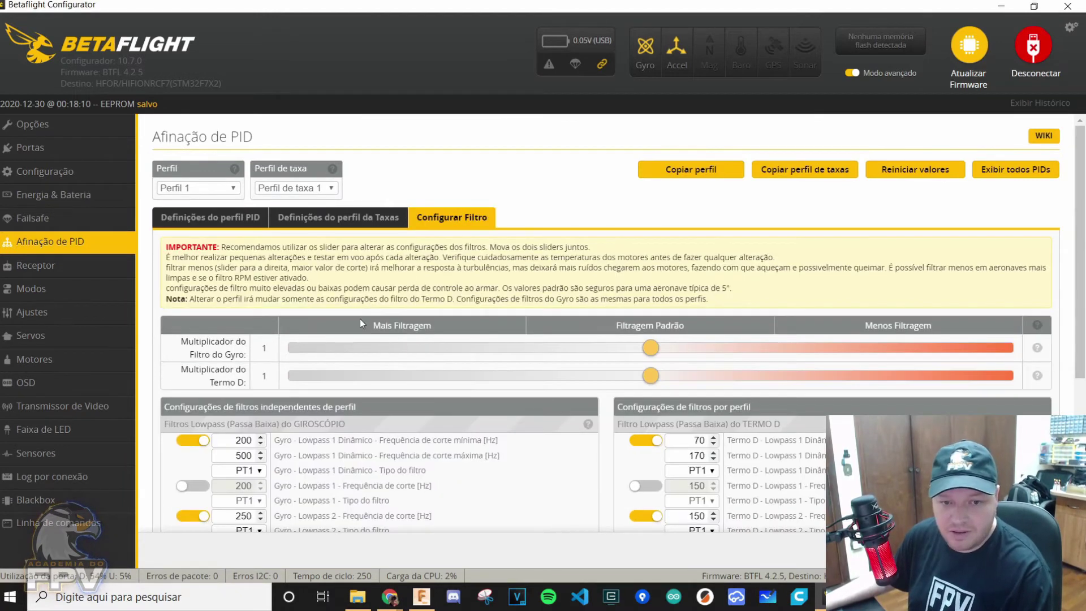
scroll(238, 425, "down", 1)
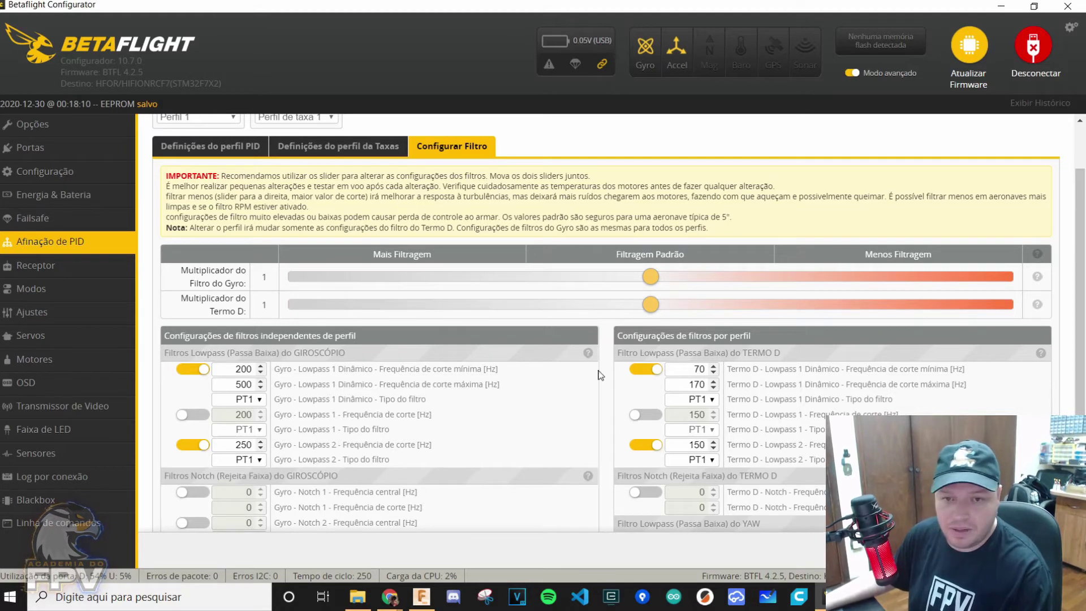
scroll(816, 424, "up", 2)
scroll(815, 423, "down", 2)
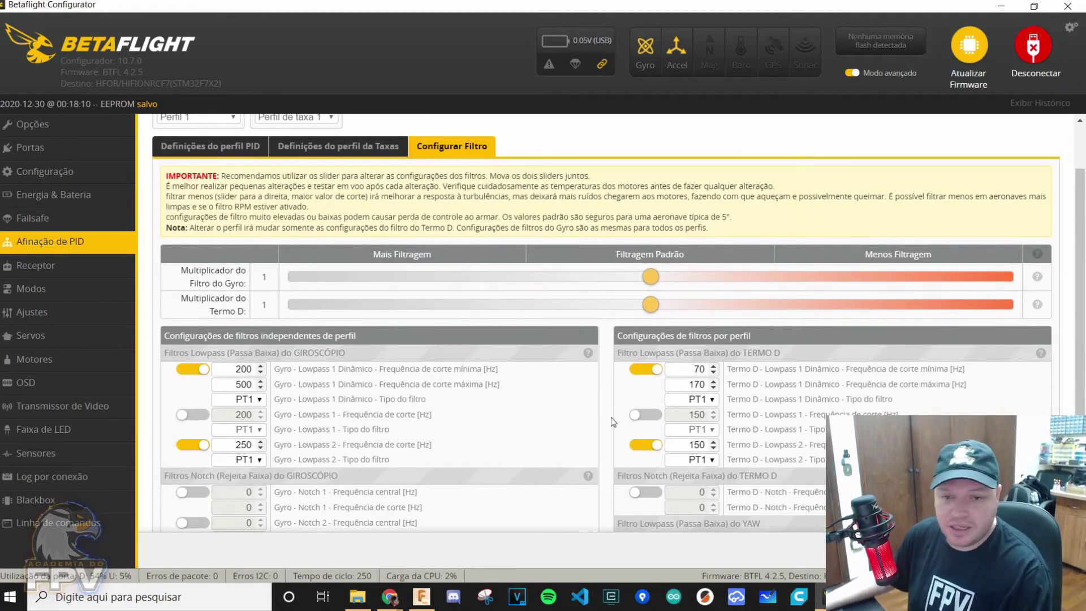
Step: Switch to the BTFL_cli_BACKUP file and copy the profile 0 lines from dyn_lpf_dterm_curve_expo = 6 through throttle_boost_cutoff = 25
mouse_move(843, 598)
left_click(802, 531)
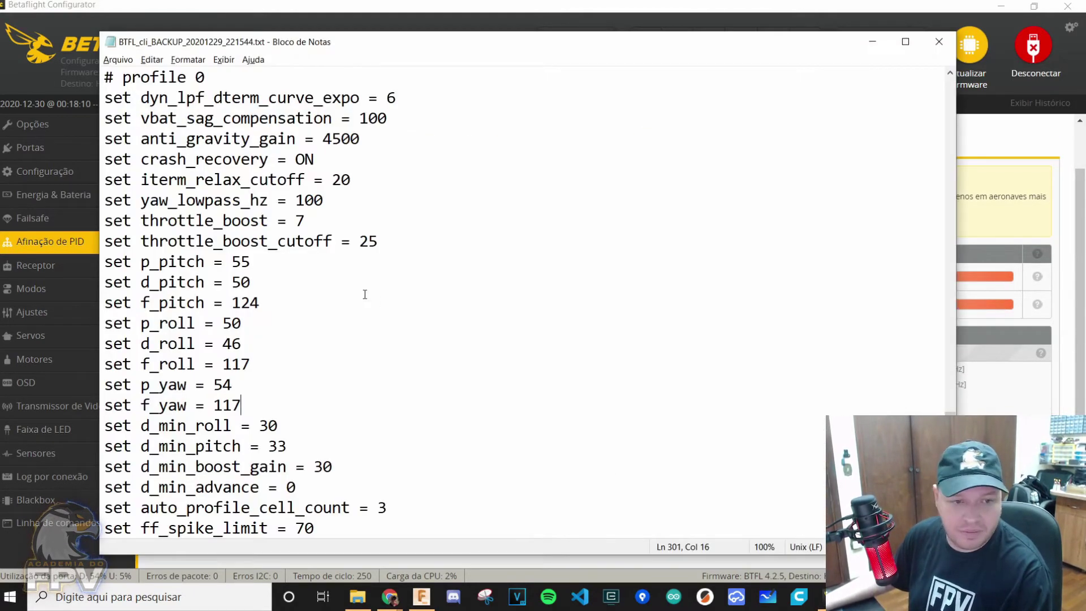
left_click(396, 303)
scroll(421, 360, "up", 1)
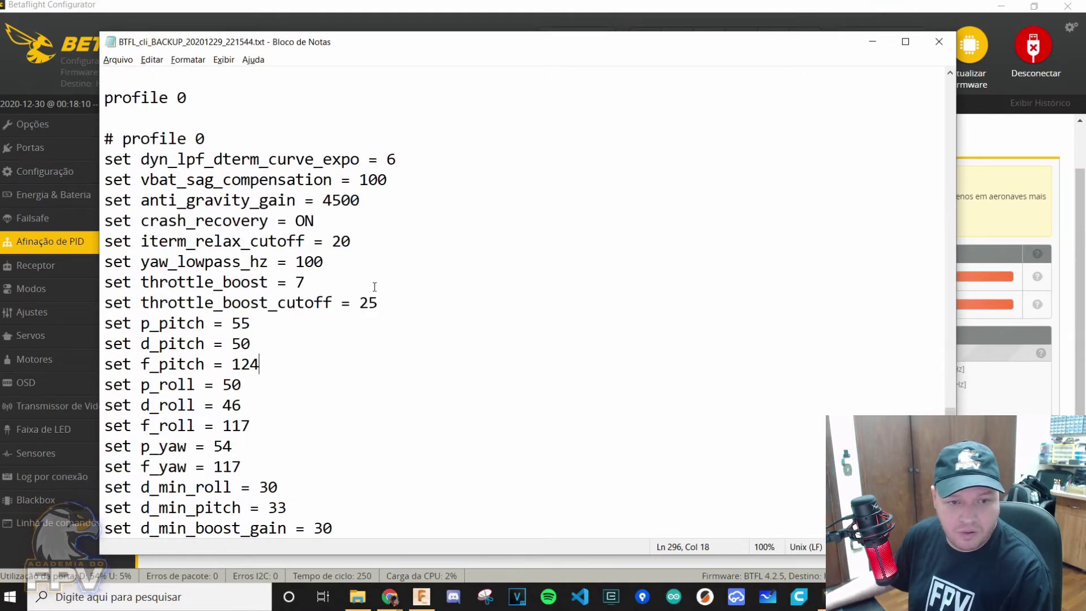
left_click_drag(378, 302, 104, 159)
key("ctrl+c")
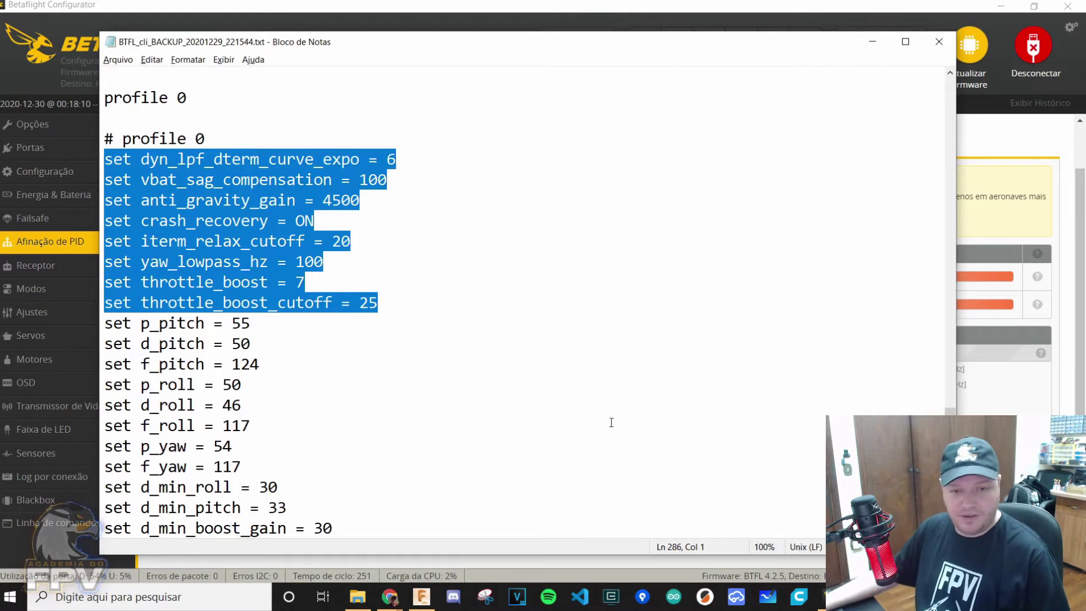
Step: Run the copied profile 0 lines in the Betaflight command line and check the output
left_click(872, 42)
left_click(85, 523)
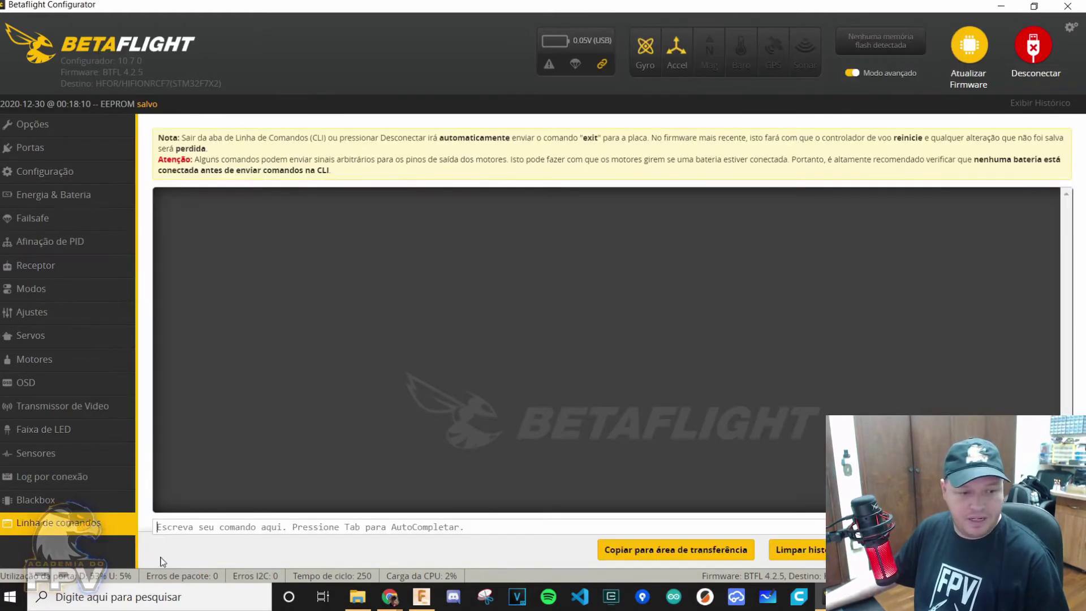
key("ctrl+v")
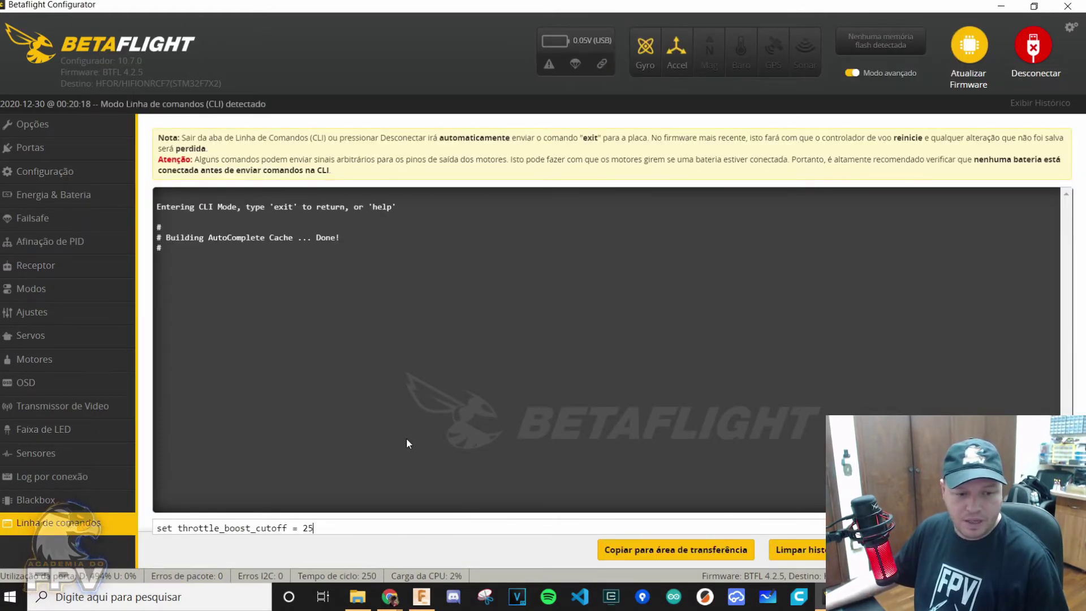
key("Return")
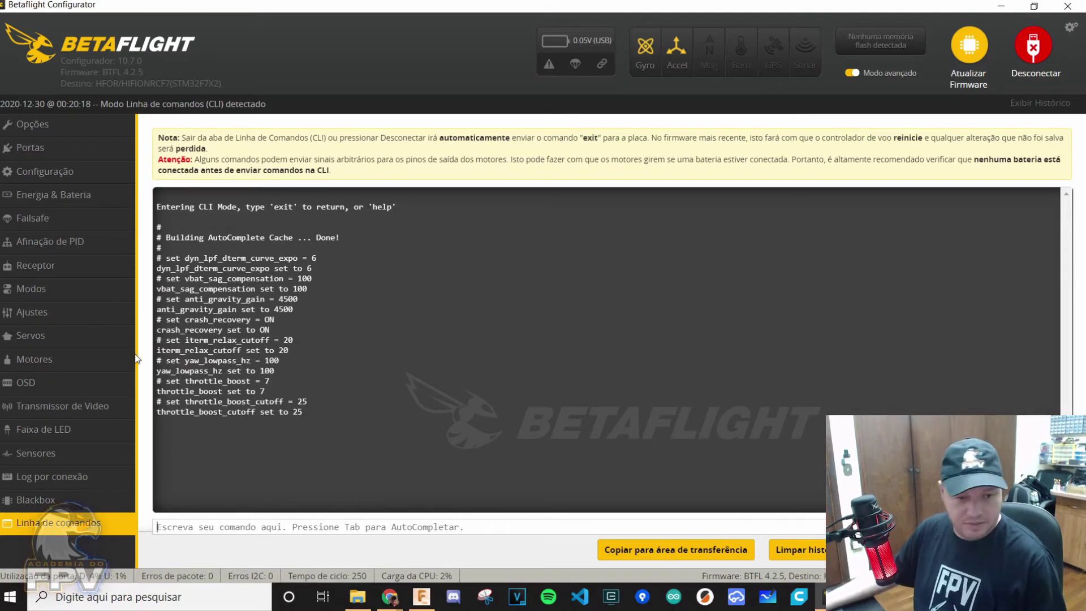
left_click_drag(341, 421, 180, 278)
left_click(324, 334)
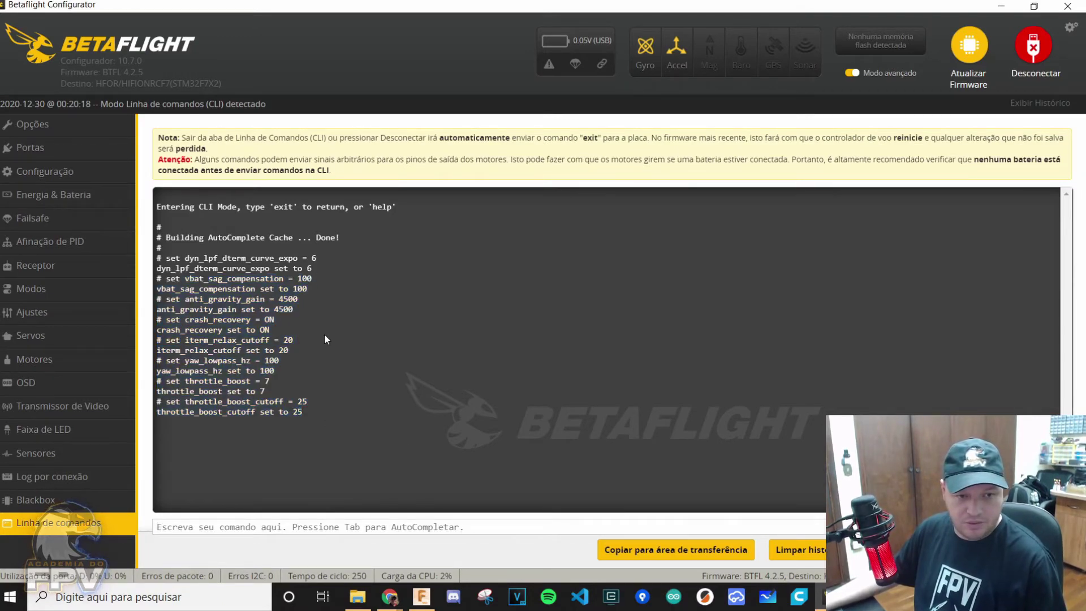
Step: Copy the profile 0 lines from d_min_roll = 30 through idle_min_rpm = 25 in the BTFL_cli_BACKUP file
key("alt+Tab")
scroll(461, 364, "down", 3)
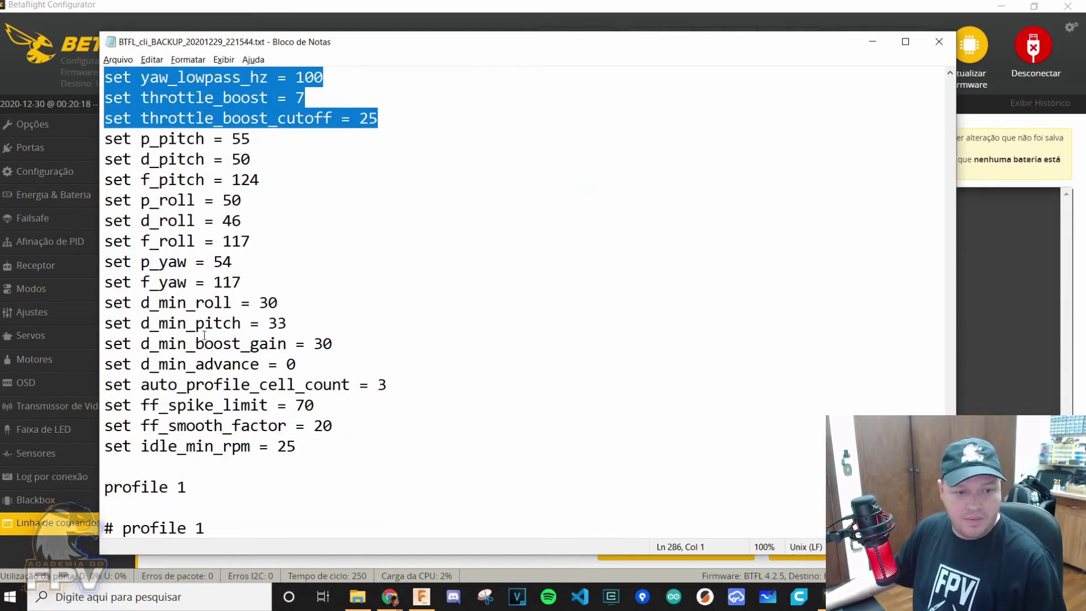
left_click(204, 321)
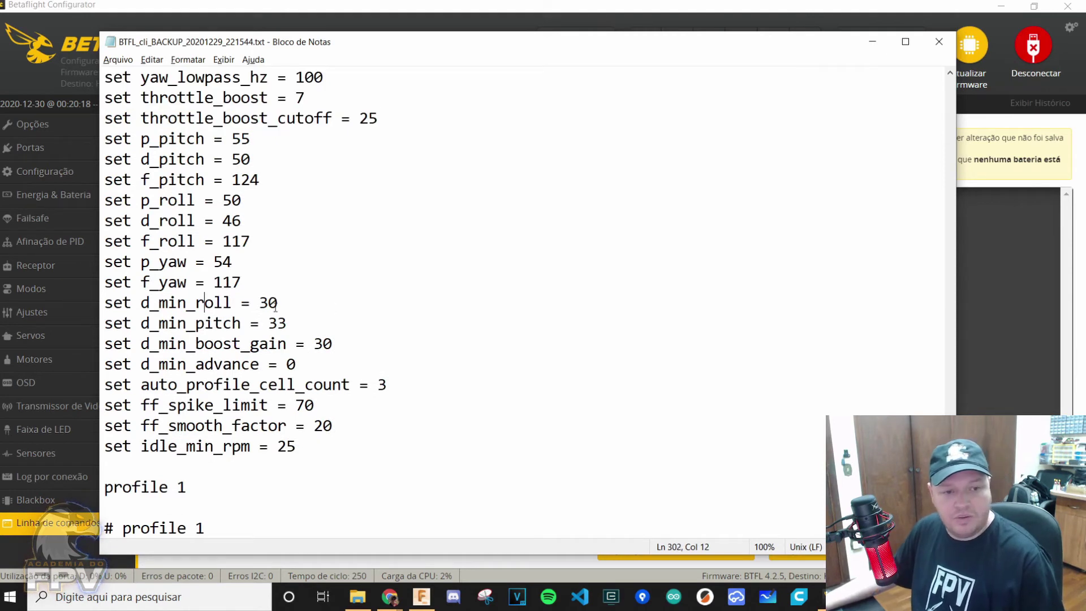
left_click(159, 323)
left_click(282, 304)
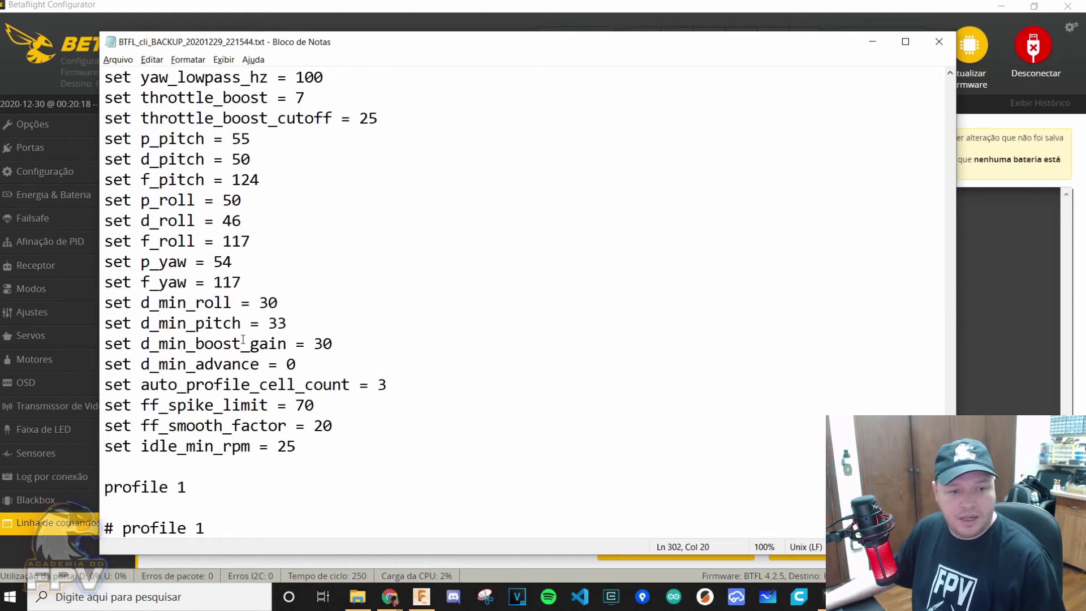
left_click_drag(318, 329, 95, 304)
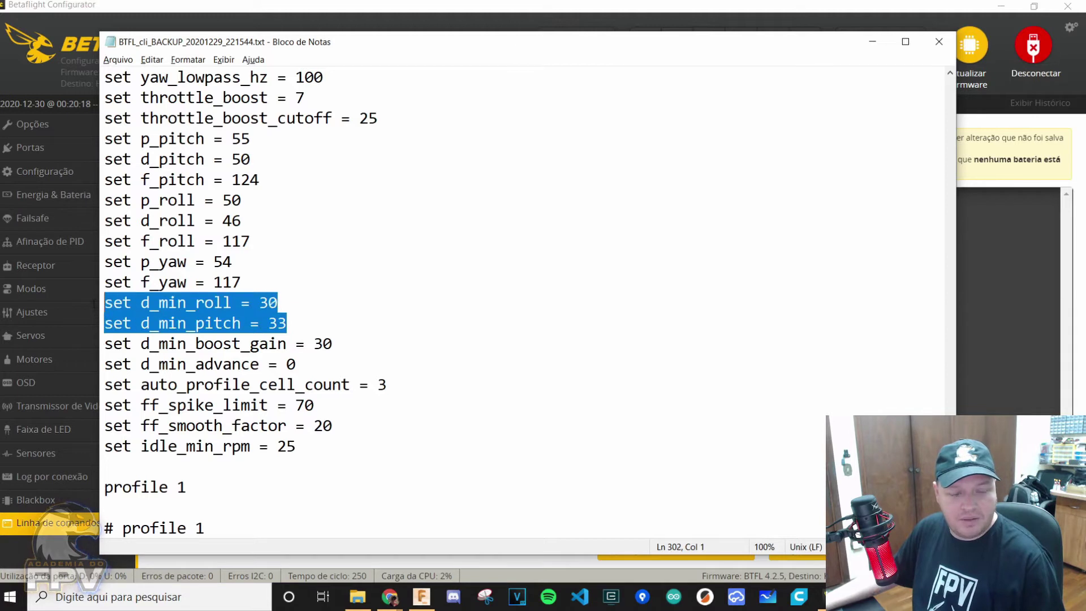
left_click(220, 325)
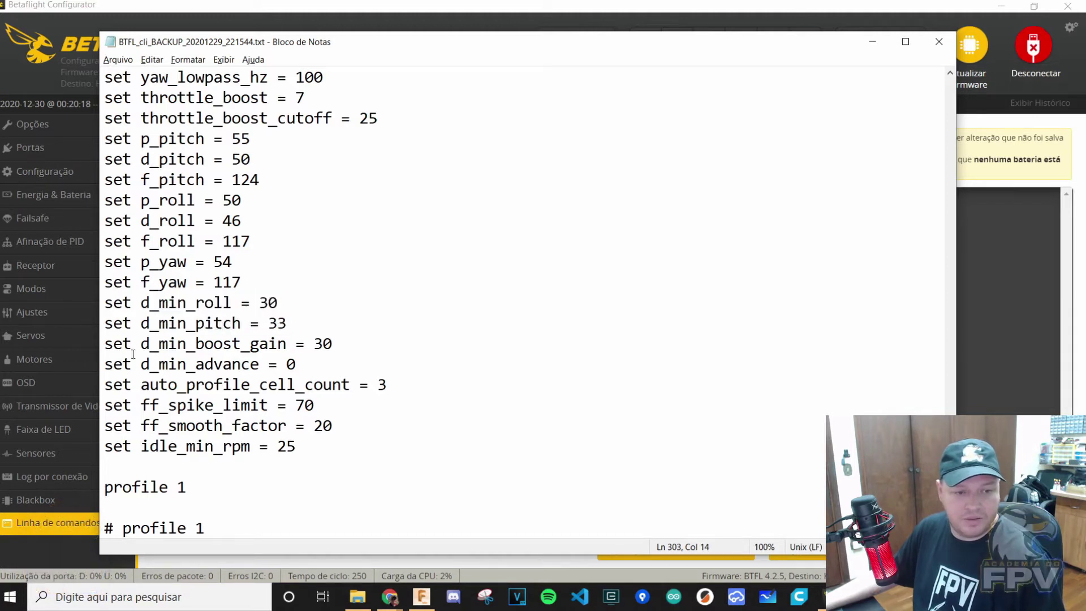
left_click_drag(105, 344, 368, 447)
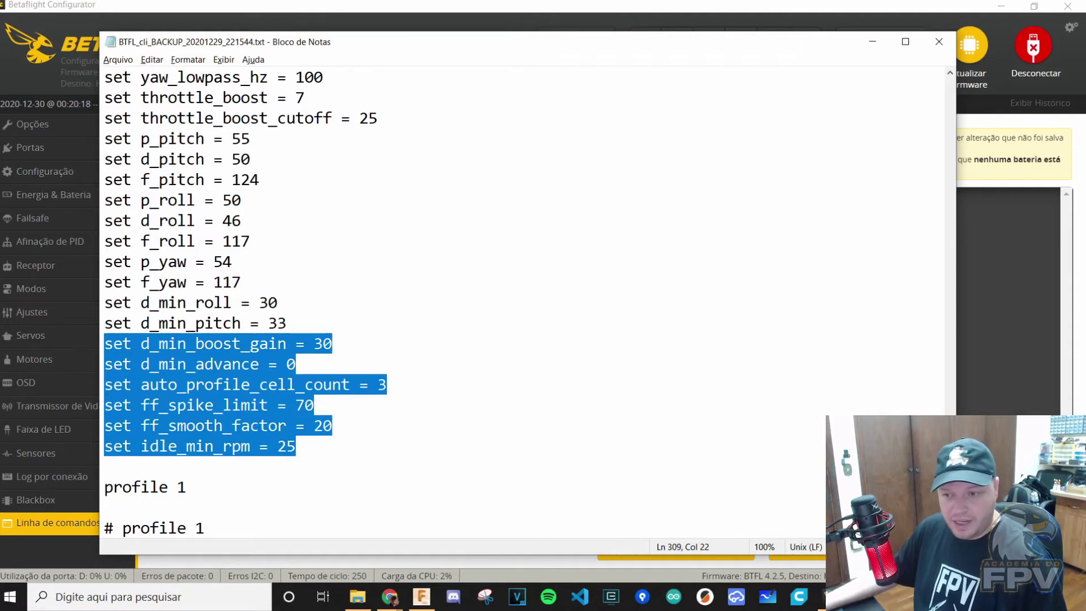
left_click(296, 446)
left_click_drag(295, 446, 102, 317)
Step: Run the copied lines, d_min_roll through idle_min_rpm, in the Betaflight command line and save the configuration
key("alt+Tab")
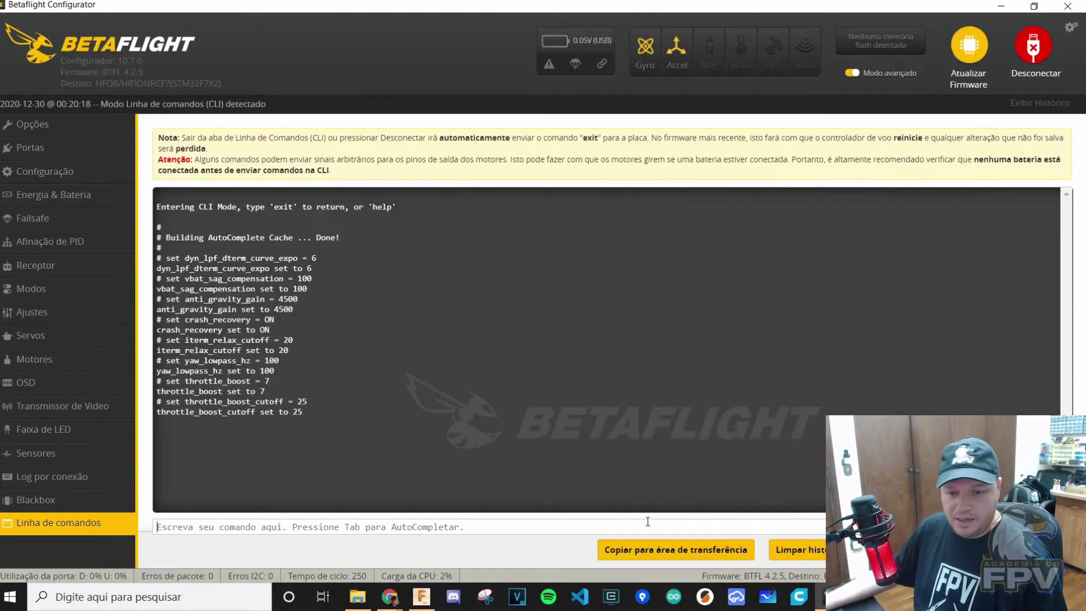
type("set idle_min_rpm = 25")
key("Return")
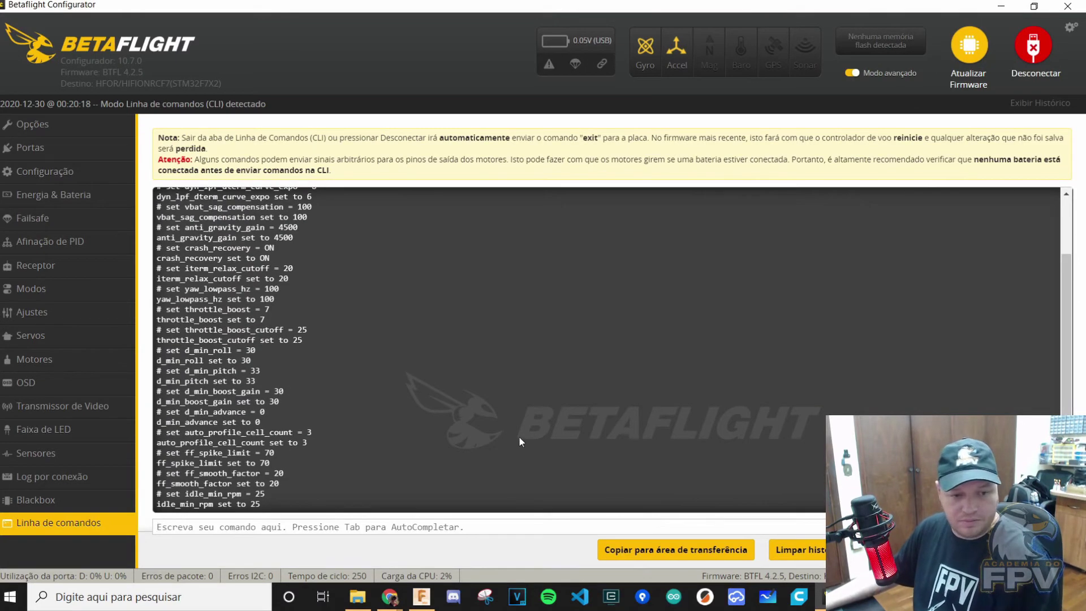
type("save")
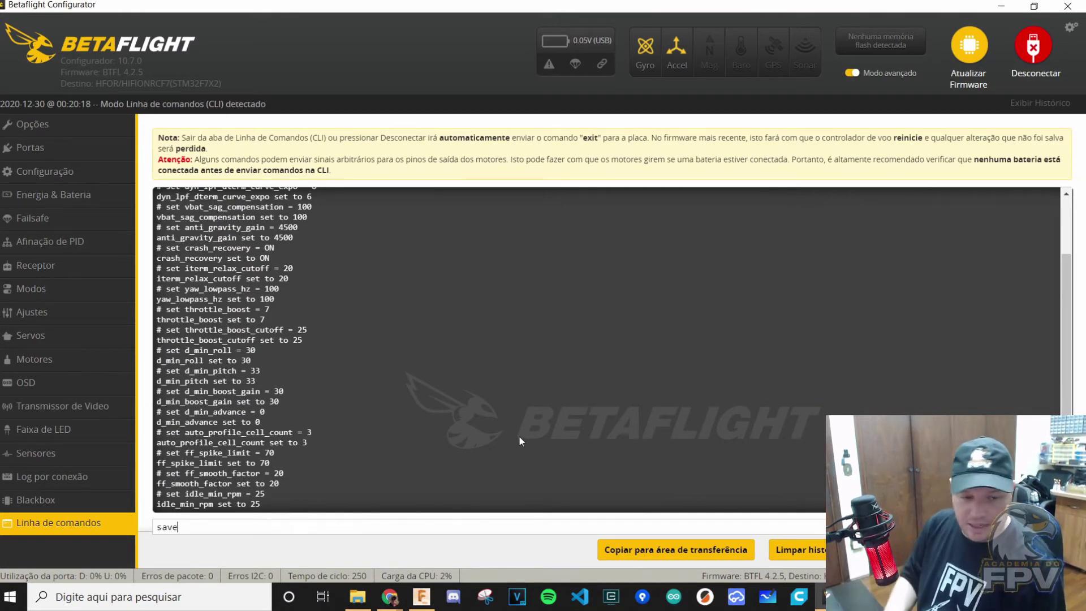
key("Return")
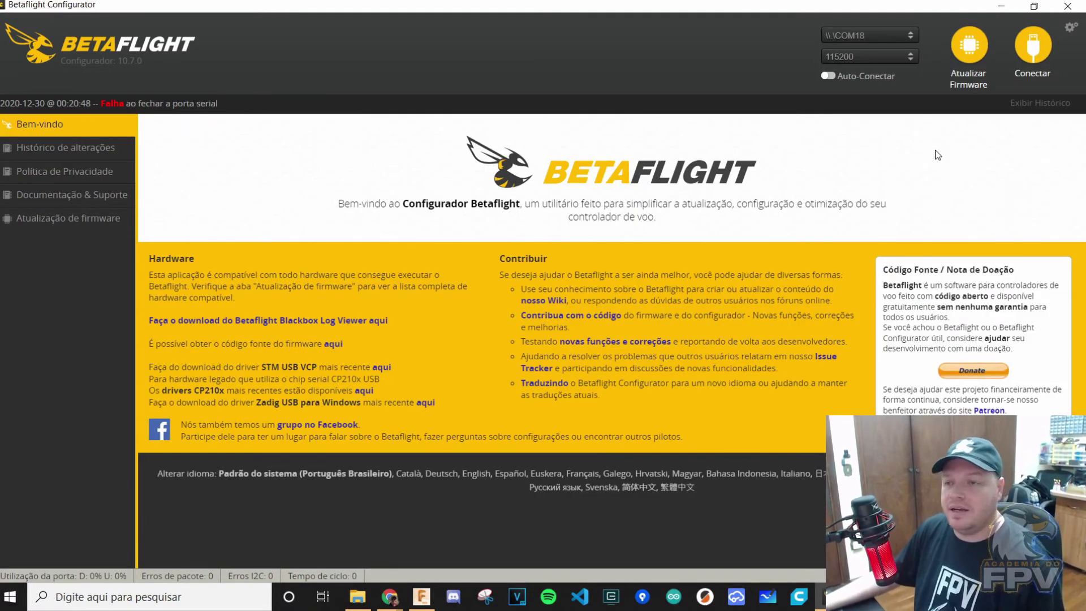
Step: Reconnect the flight controller and review the PID profile settings in PID tuning
left_click(1032, 48)
left_click(50, 242)
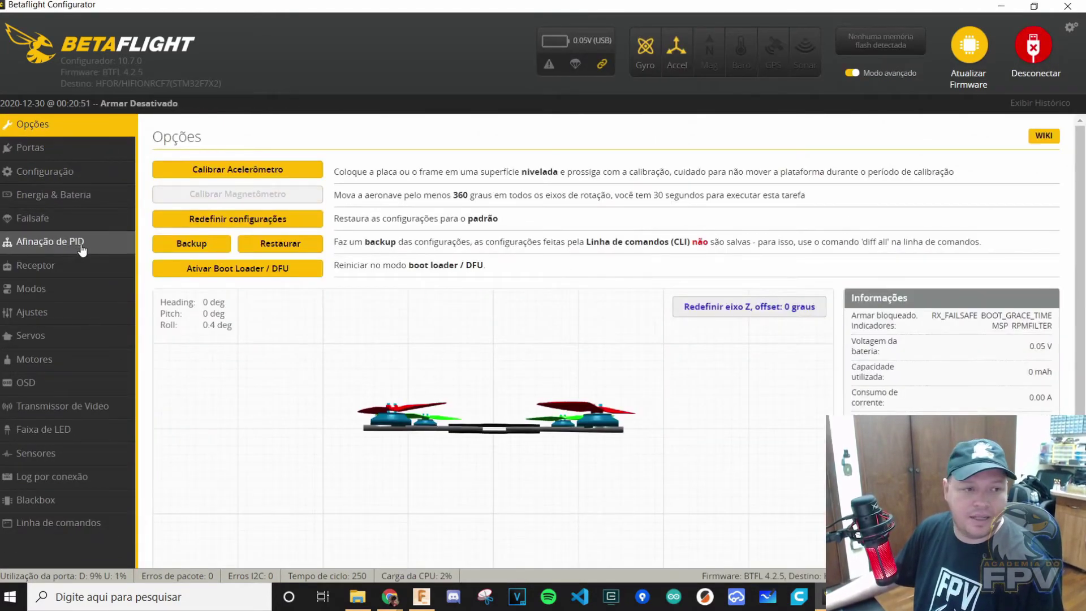
scroll(480, 431, "down", 1)
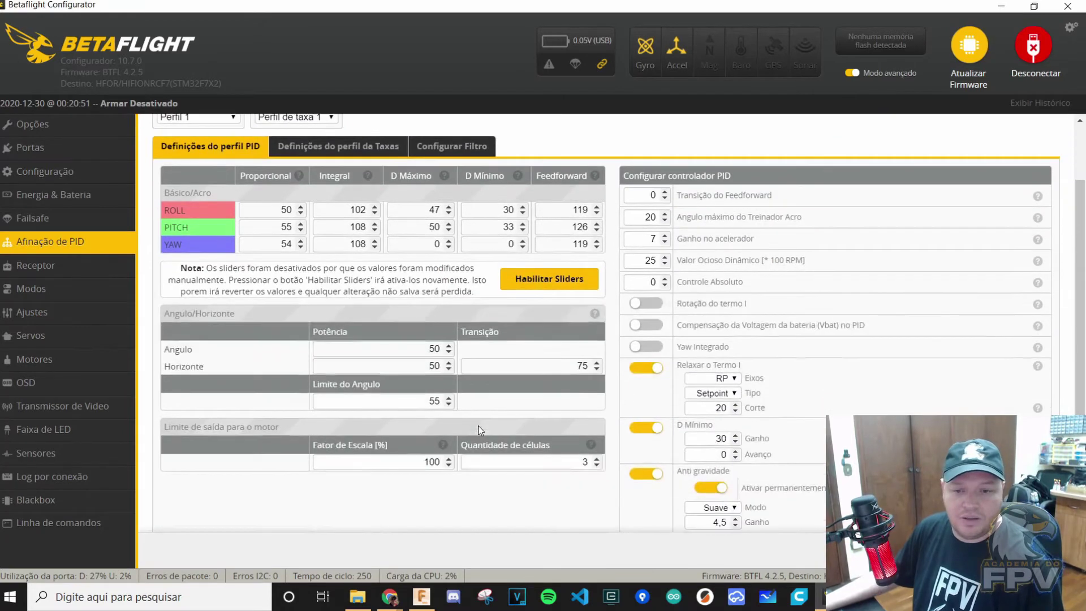
scroll(502, 411, "down", 1)
scroll(499, 396, "up", 1)
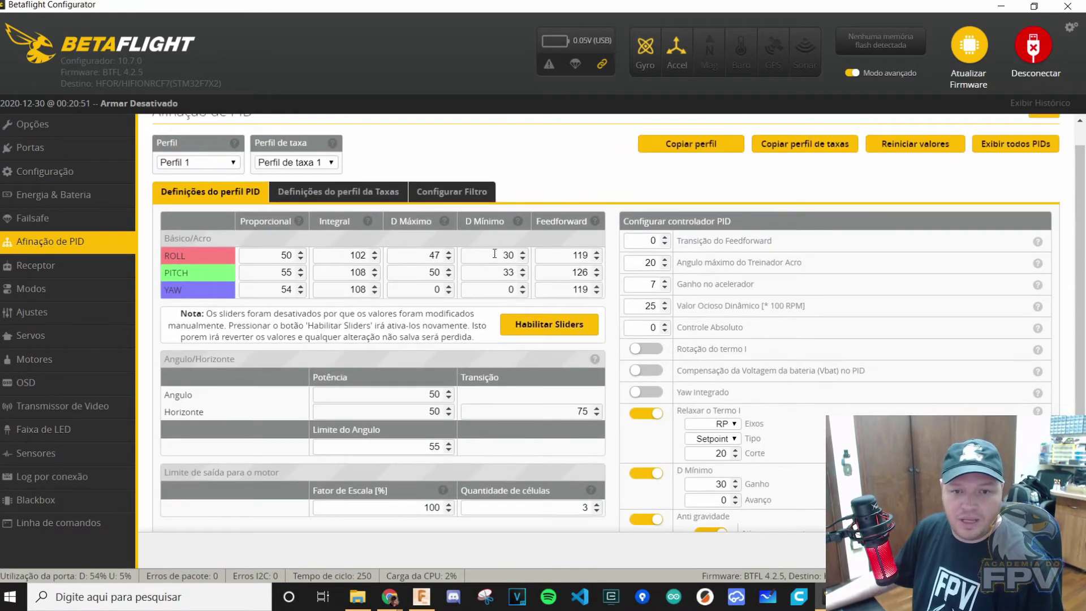
Step: Compare the roll and pitch D minimum values in the backup file with those in the PID table
key("alt+Tab")
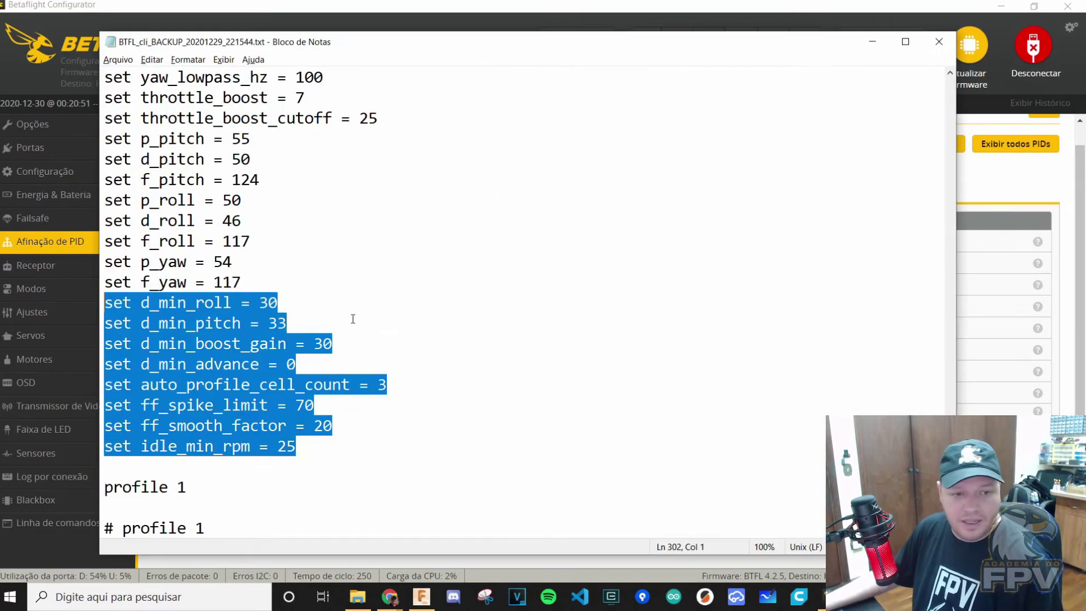
left_click_drag(320, 323, 90, 309)
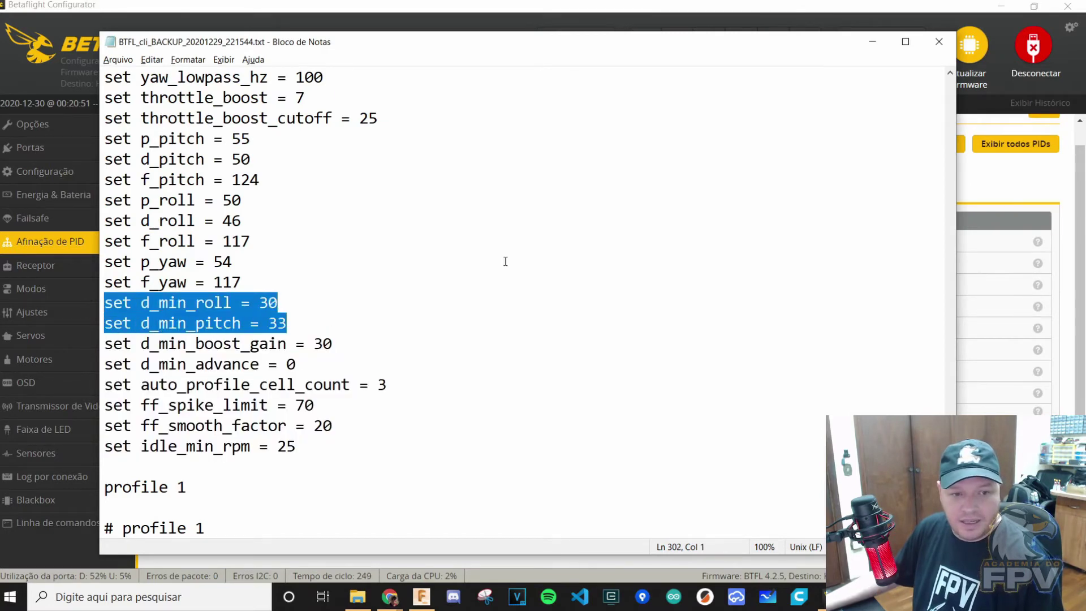
left_click(1017, 192)
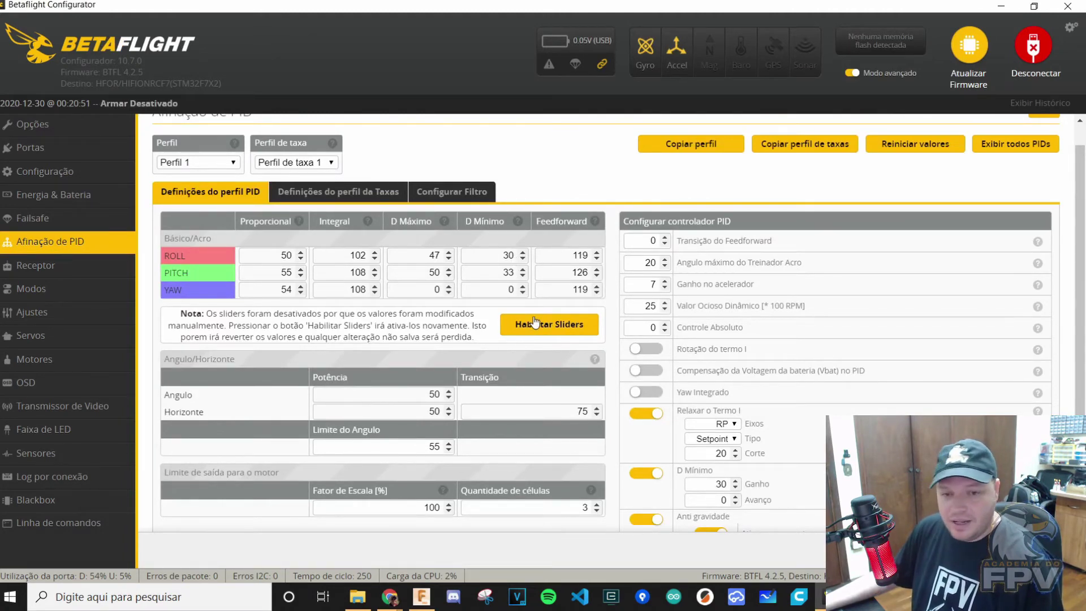
key("alt+Tab")
left_click(304, 343)
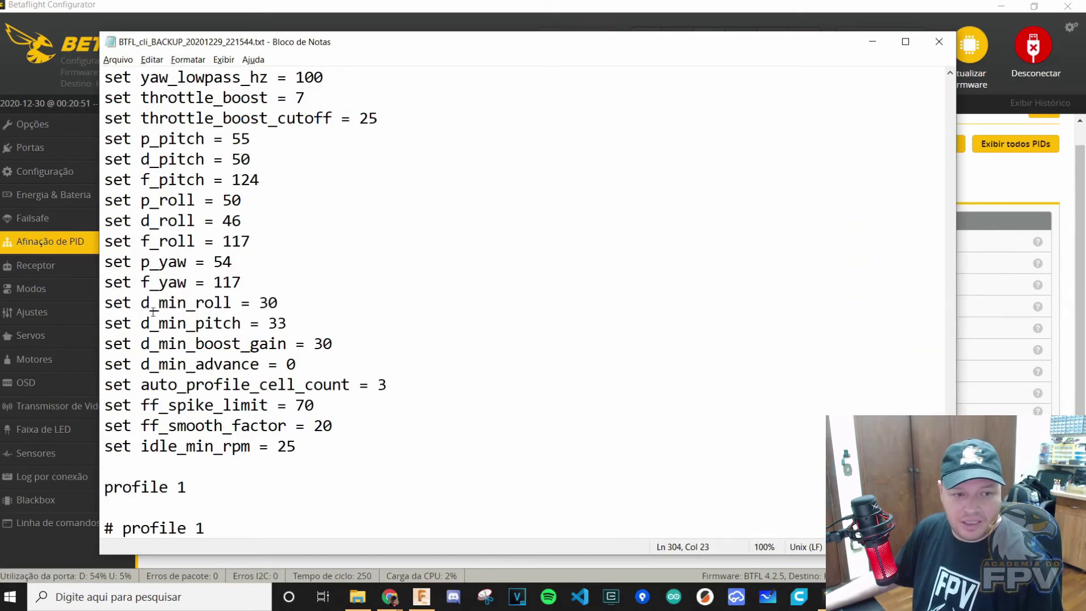
key("alt+Tab")
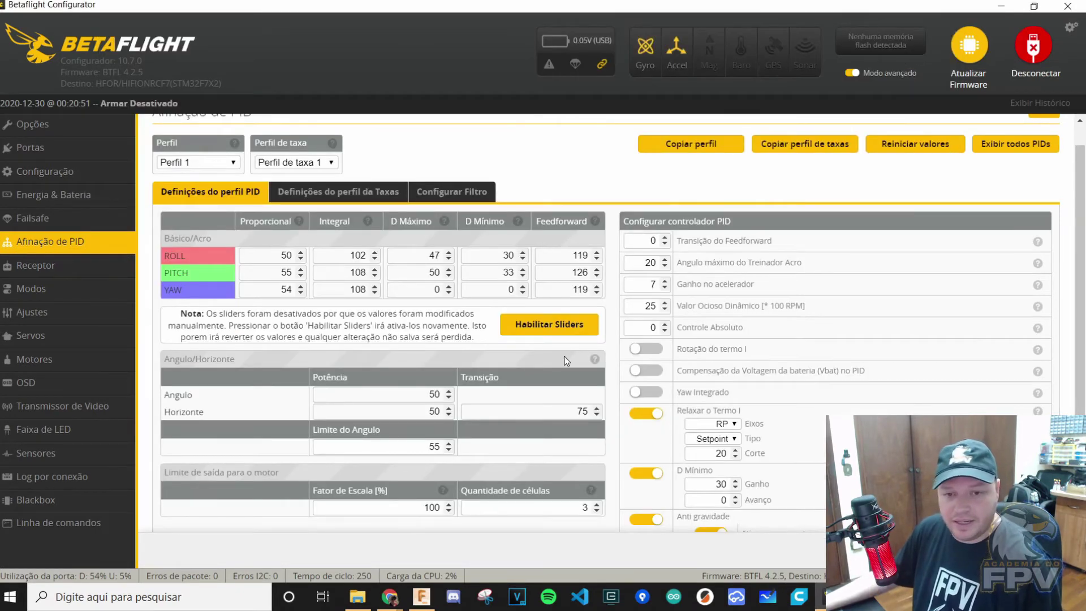
Step: Enable the PID sliders, setting the master multiplier to 1.2 and the PD balance to 1.1
left_click(552, 325)
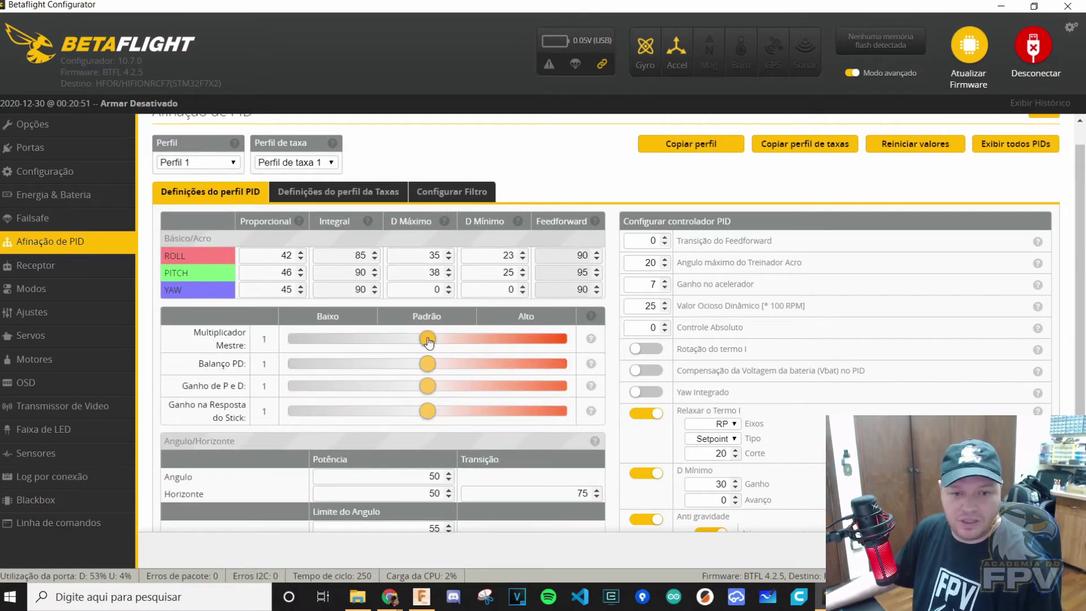
left_click_drag(428, 340, 452, 345)
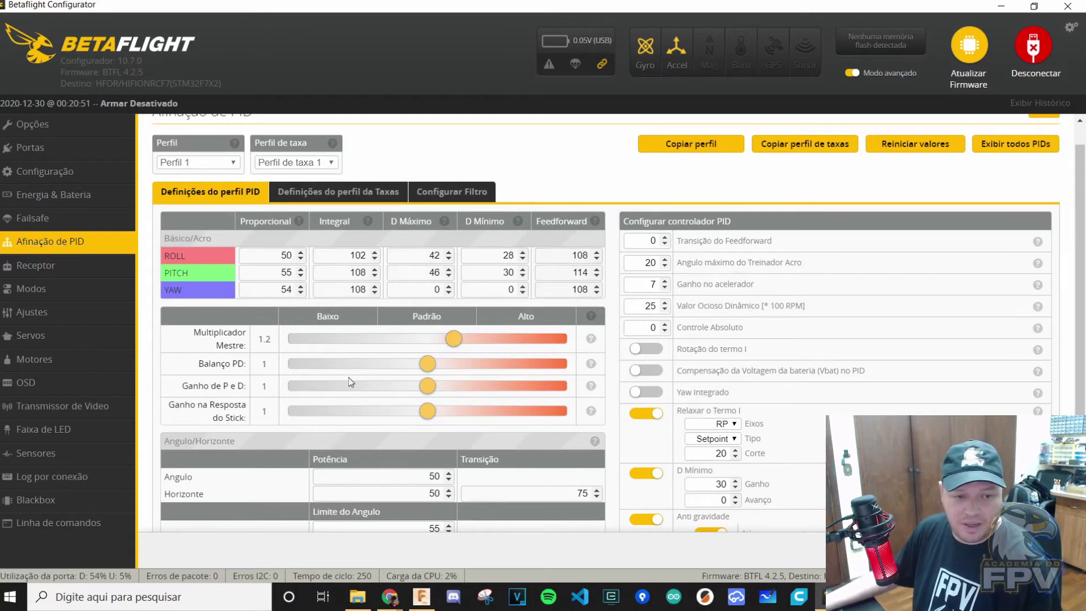
left_click_drag(430, 388, 442, 370)
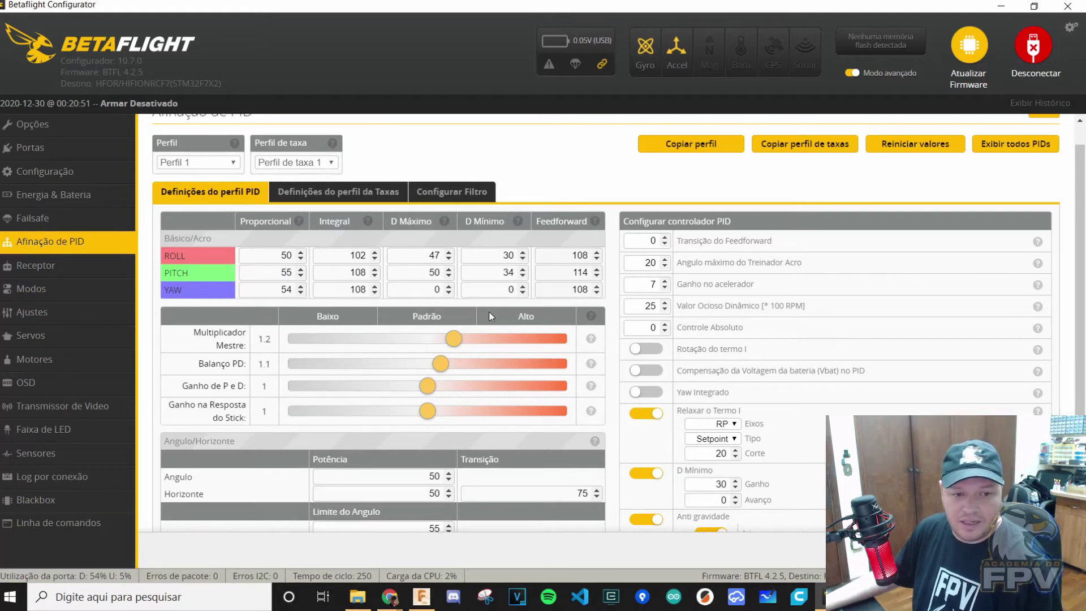
mouse_move(437, 365)
left_mouse_down()
mouse_move(457, 374)
mouse_move(444, 371)
left_mouse_up()
Step: Try a pitch D maximum of 49 and re-enable the PID sliders
left_click(449, 276)
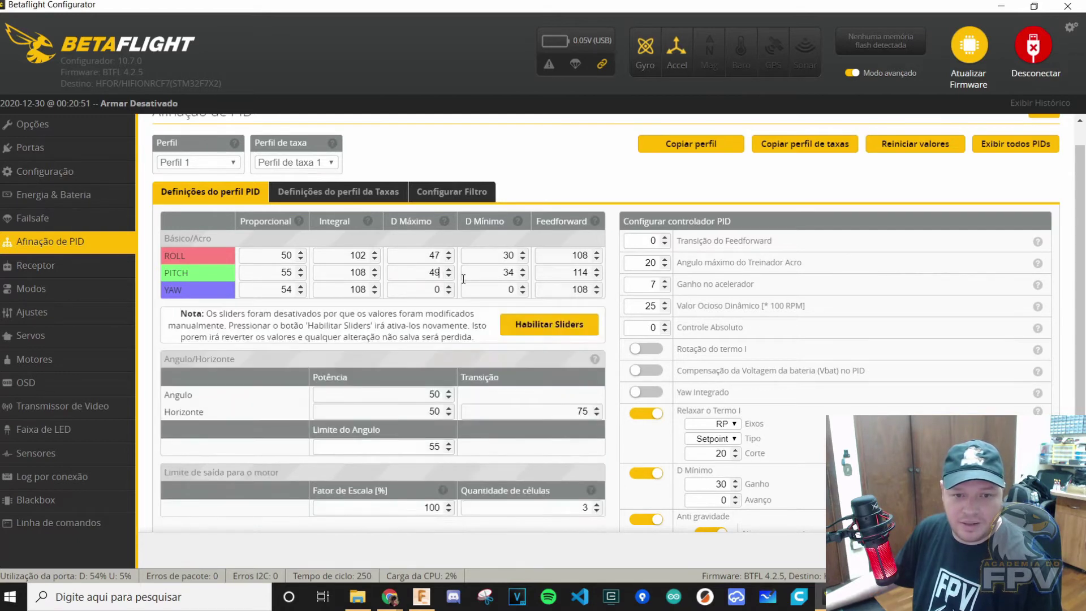
left_click(528, 326)
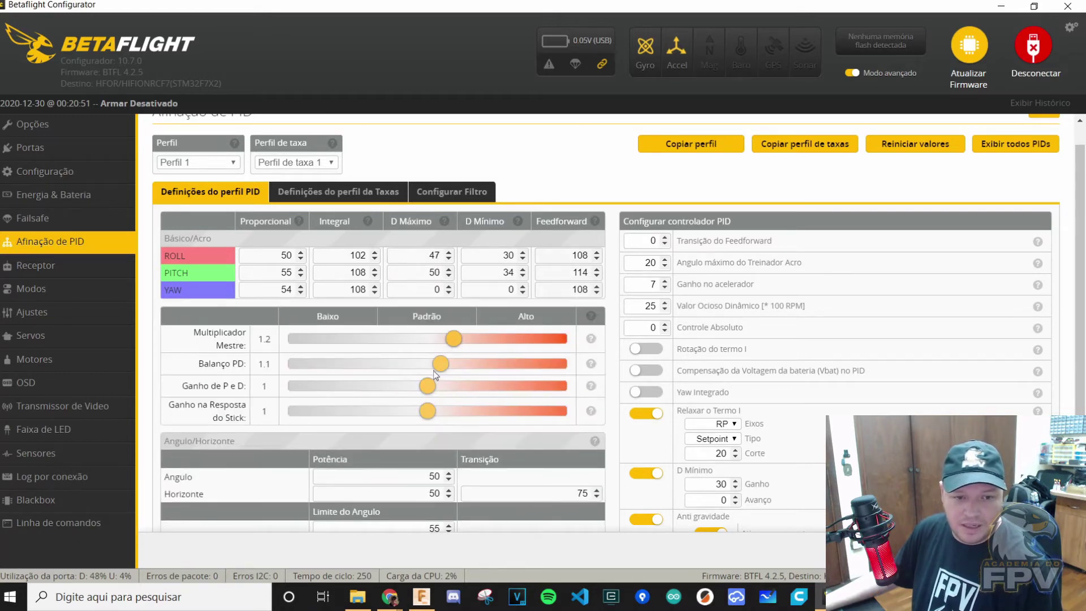
left_click(421, 271)
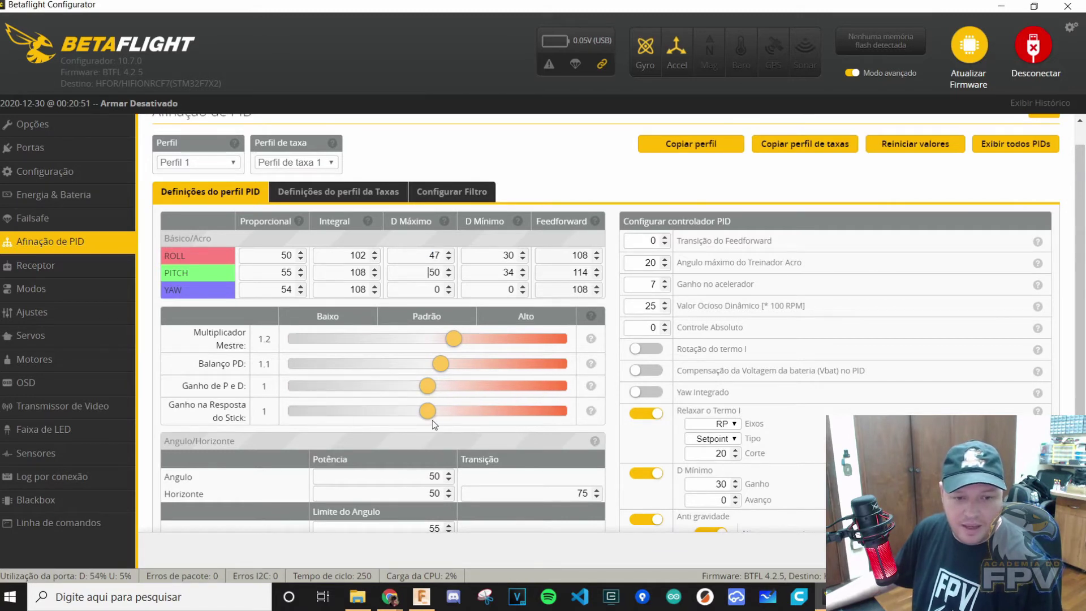
Step: Set the stick response gain to 1.1 and save the PID tuning
left_click_drag(428, 411, 440, 411)
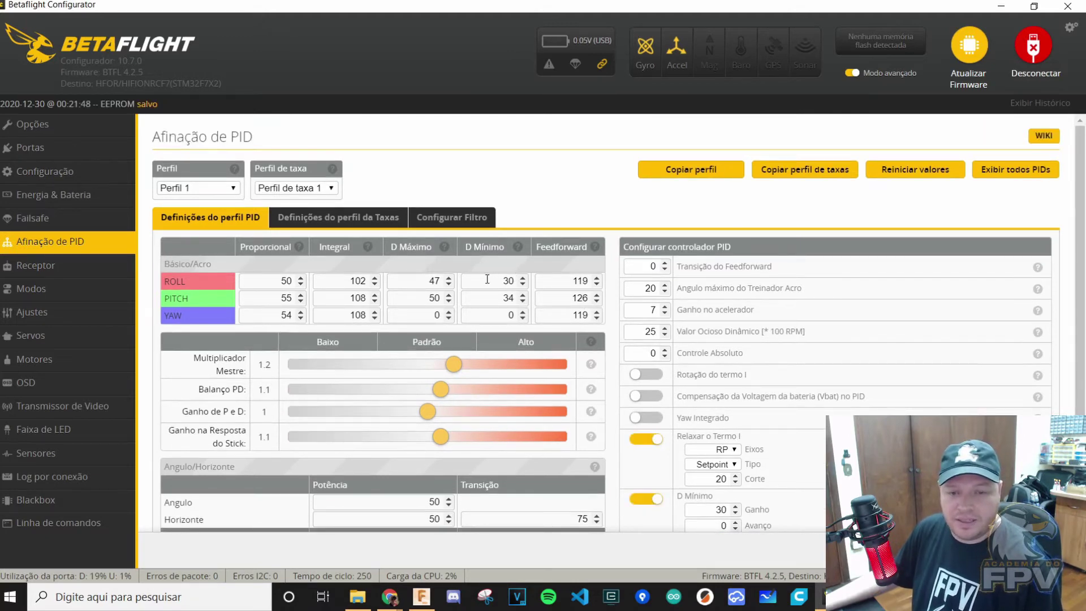
Step: Recheck the d_min_pitch line in the backup file against the pitch D minimum in the PID table
key("alt+Tab")
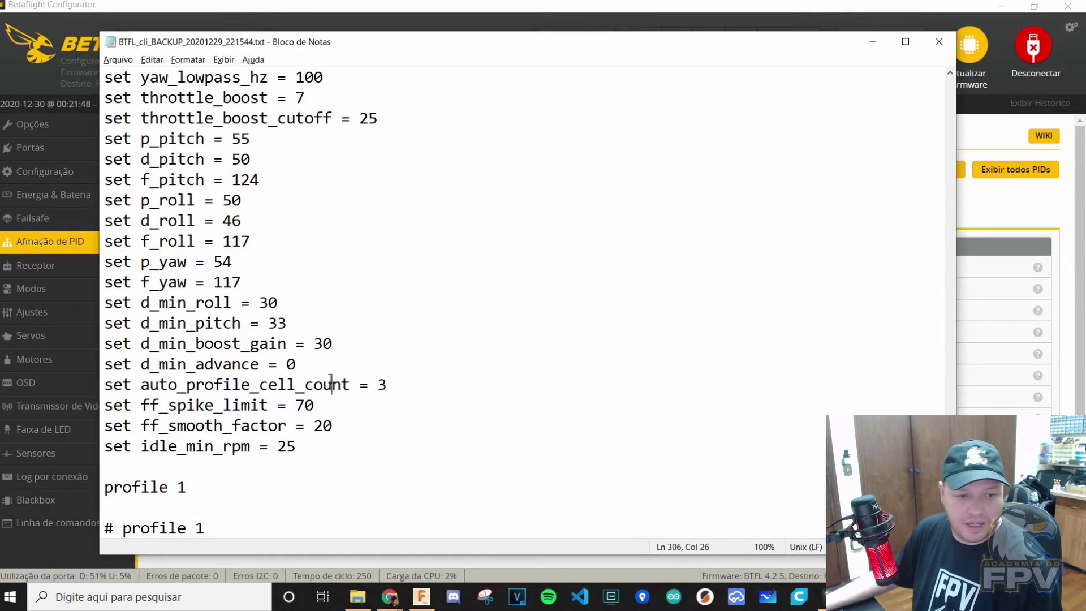
key("alt+Tab")
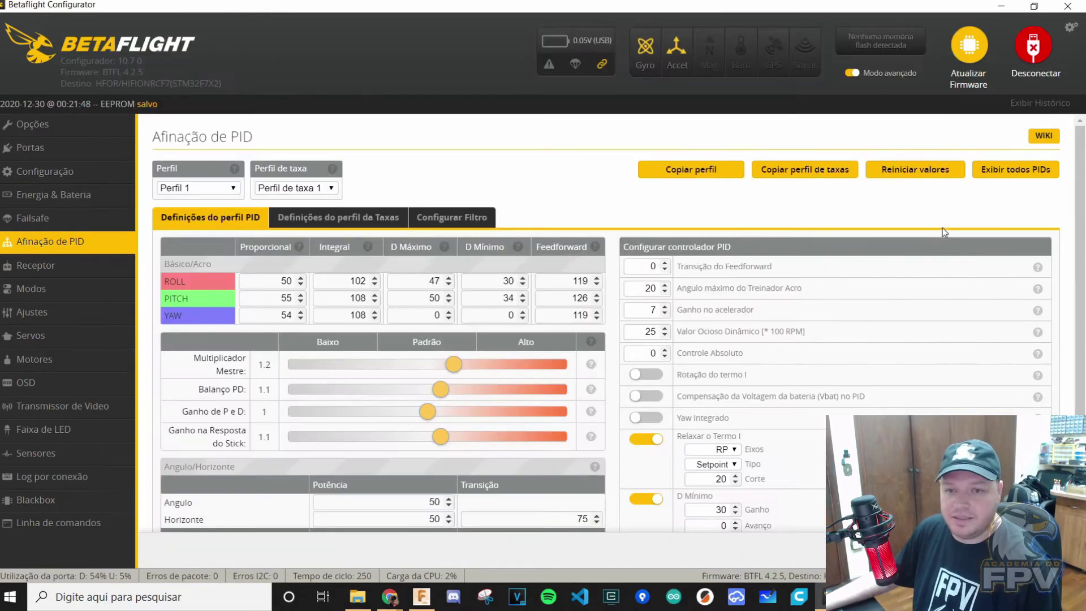
double_click(498, 298)
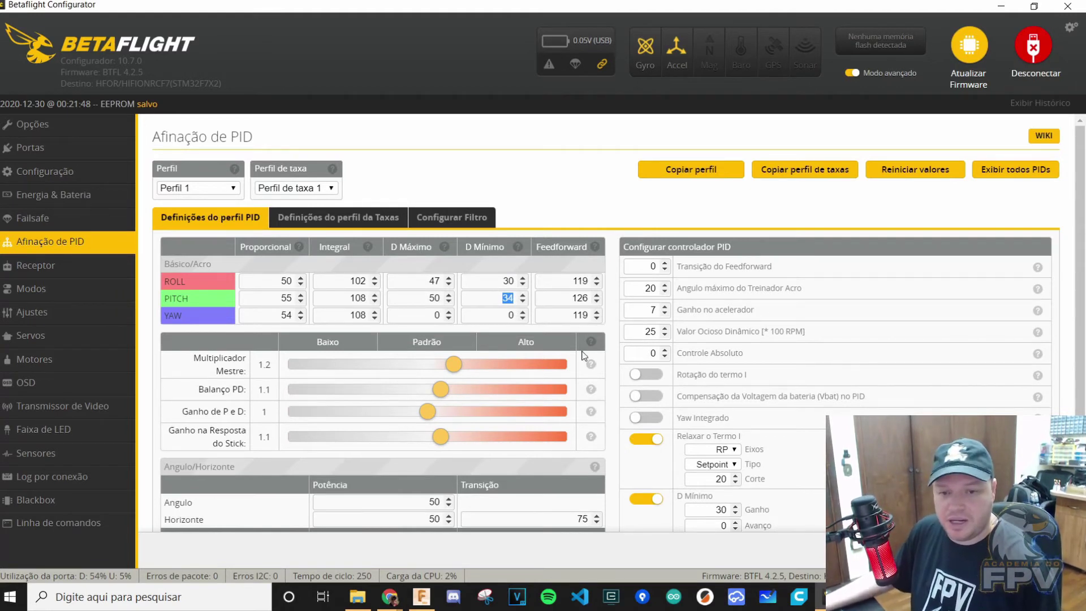
Step: Try PD balance values of 1.2 and 1 on profile 1 and return the slider to 1.1
left_click(584, 195)
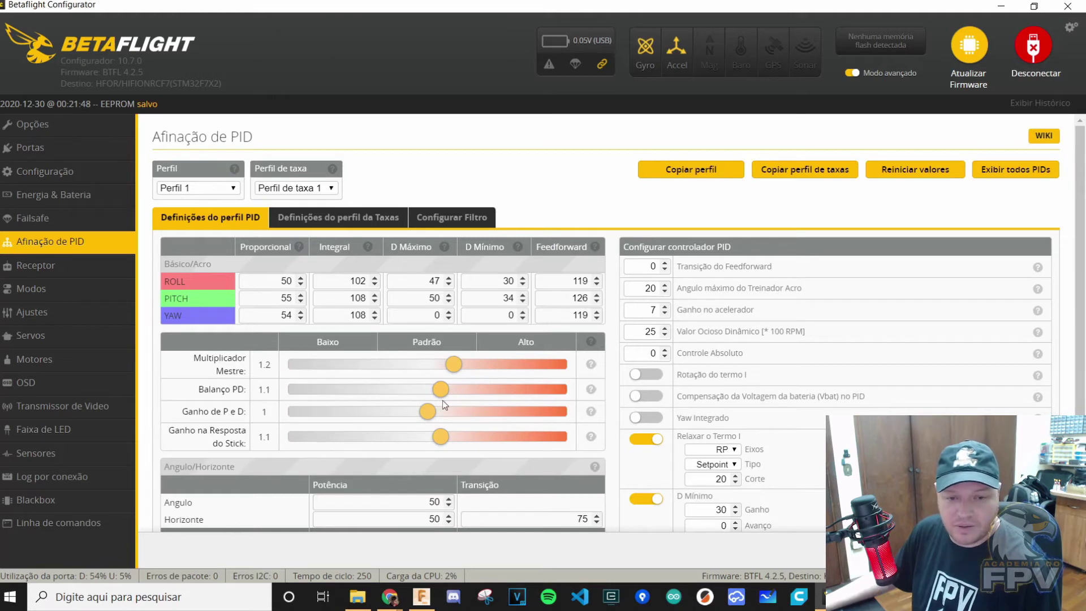
left_click_drag(442, 389, 455, 390)
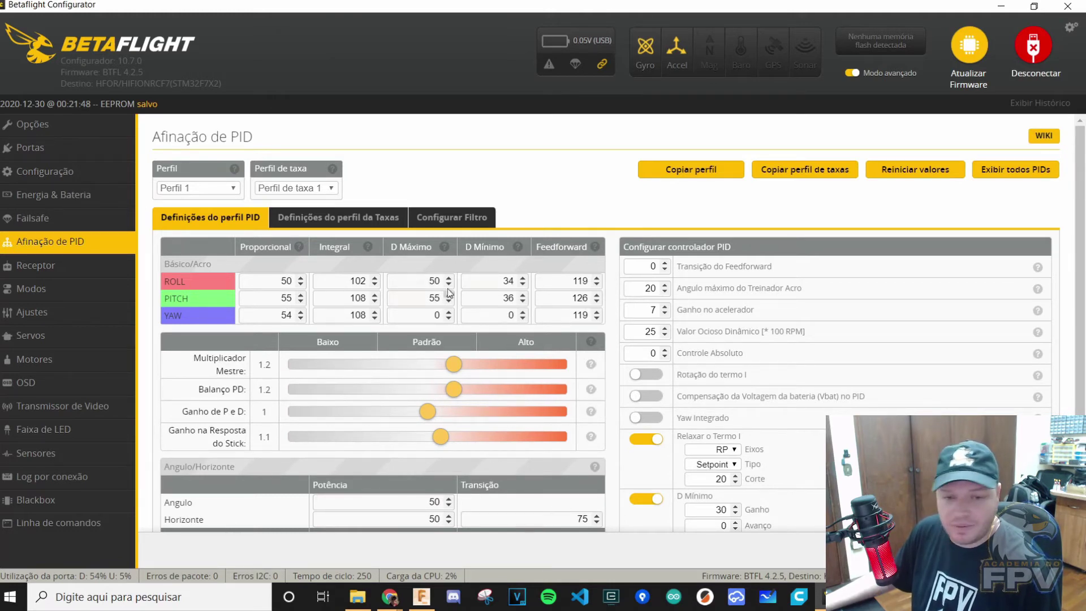
left_click_drag(454, 390, 428, 394)
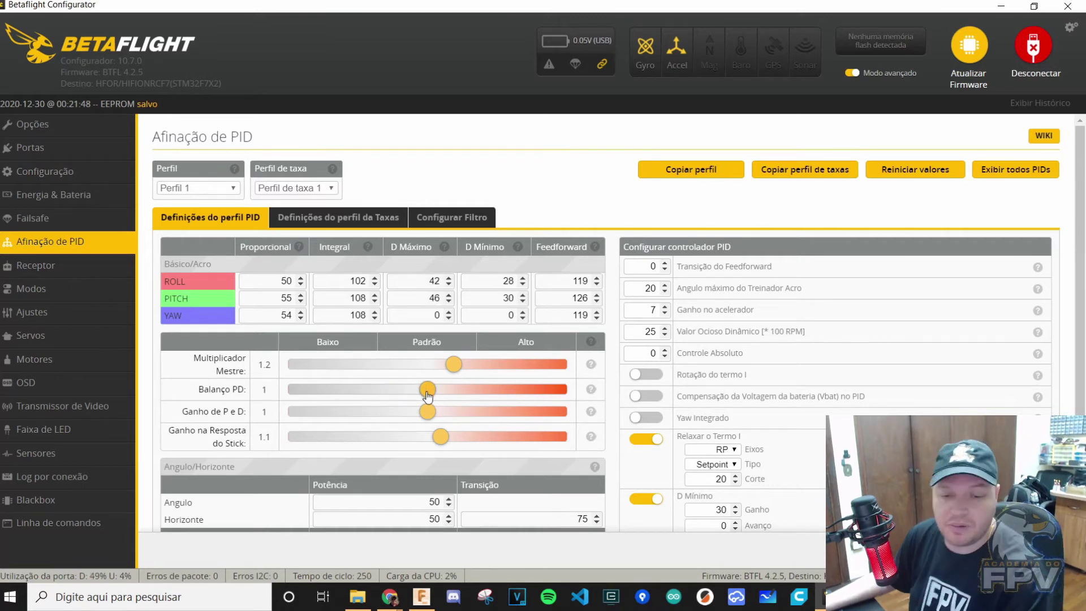
mouse_move(428, 395)
left_mouse_down()
mouse_move(444, 396)
mouse_move(428, 395)
left_mouse_up()
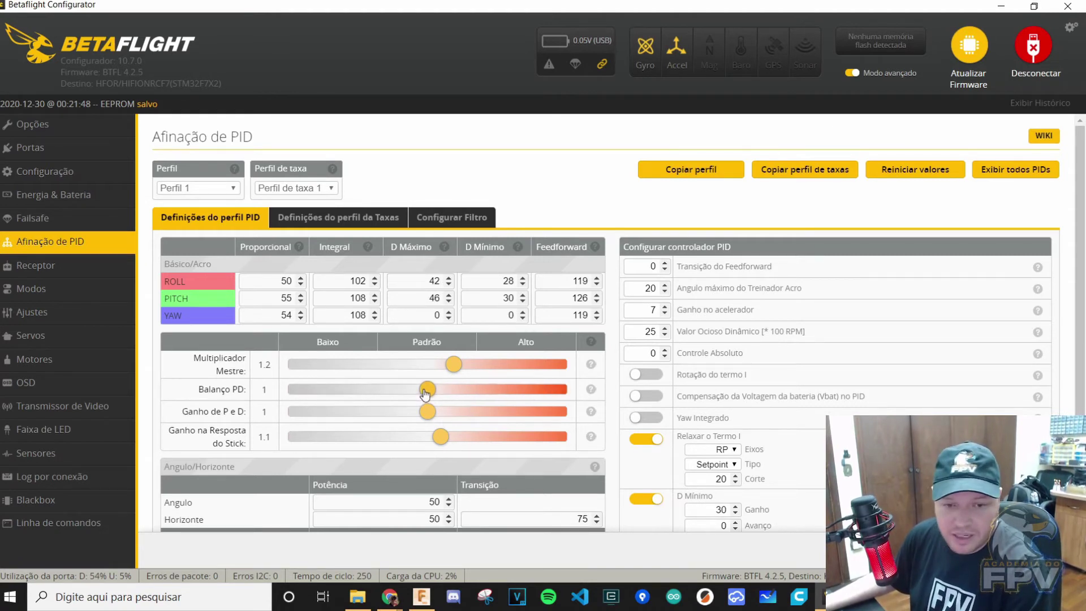
left_click_drag(428, 390, 440, 394)
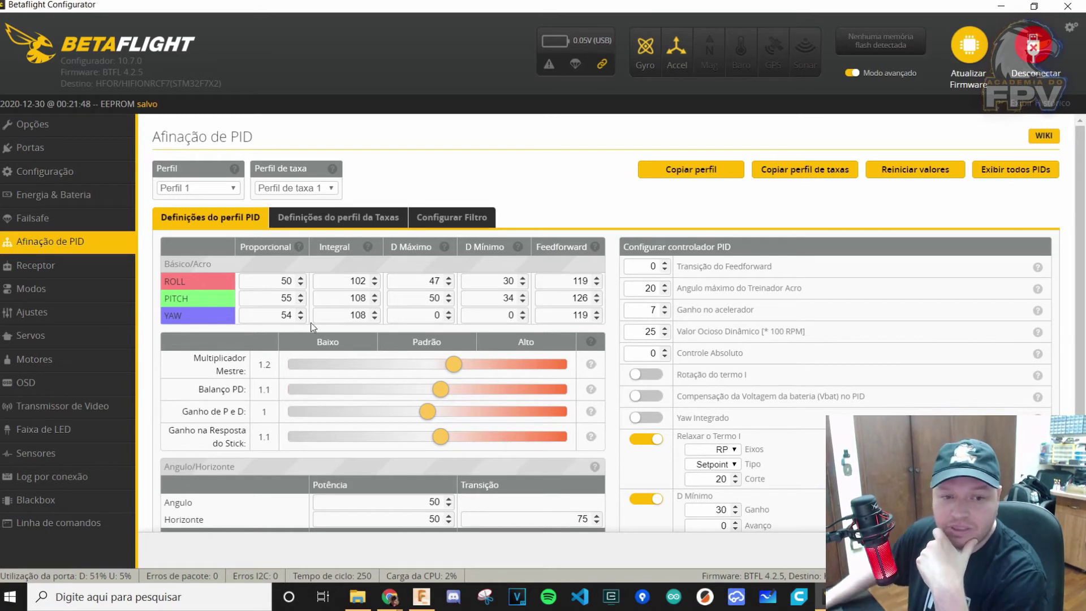
Step: Review the roll and pitch proportional, integral and D maximum values in profile 1's PID table
double_click(287, 281)
double_click(286, 298)
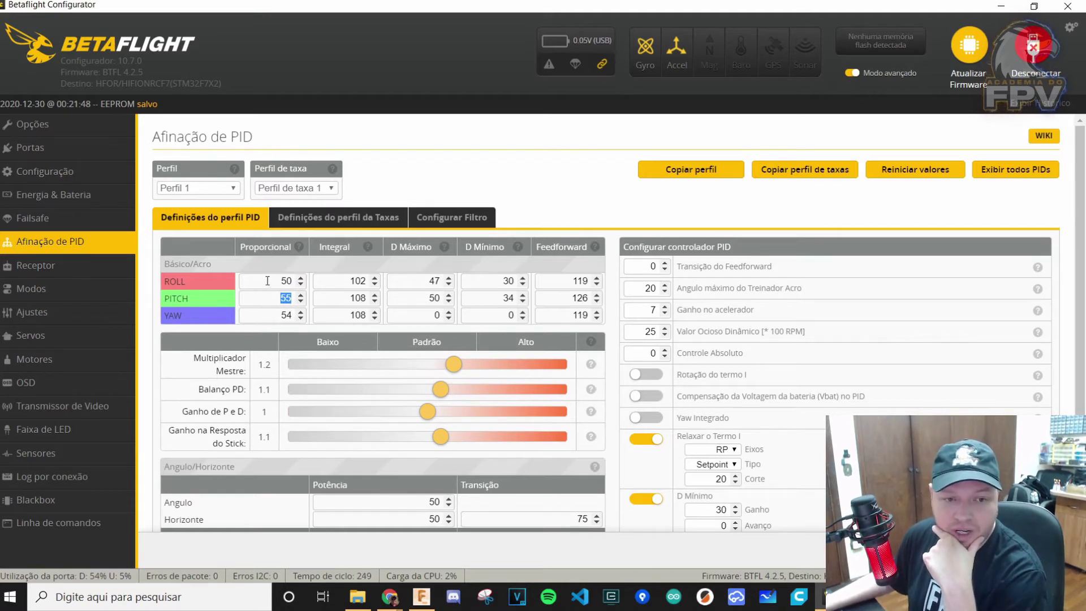
double_click(249, 284)
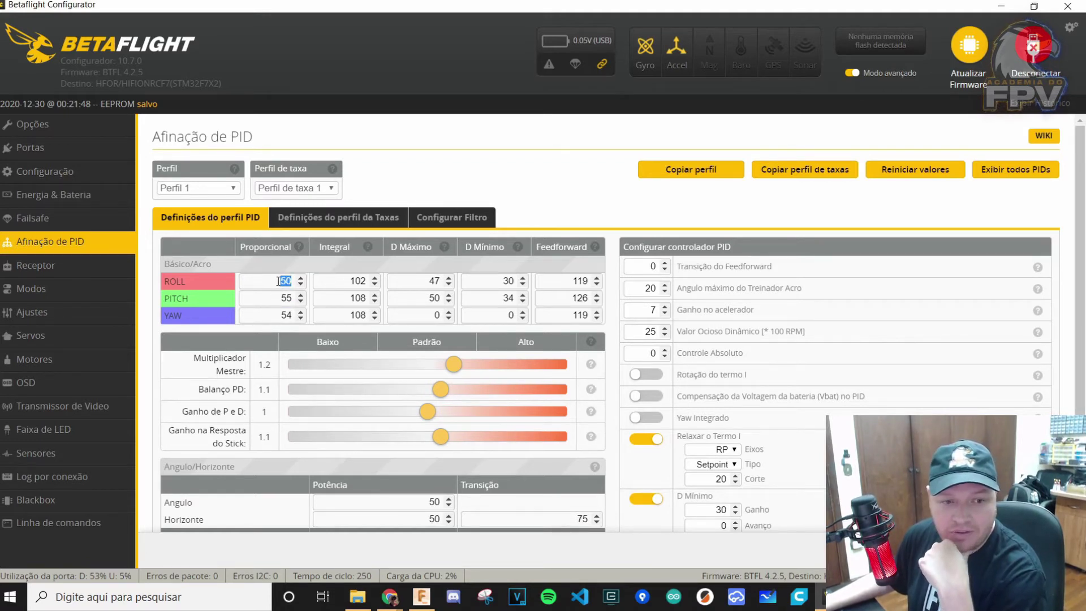
double_click(285, 298)
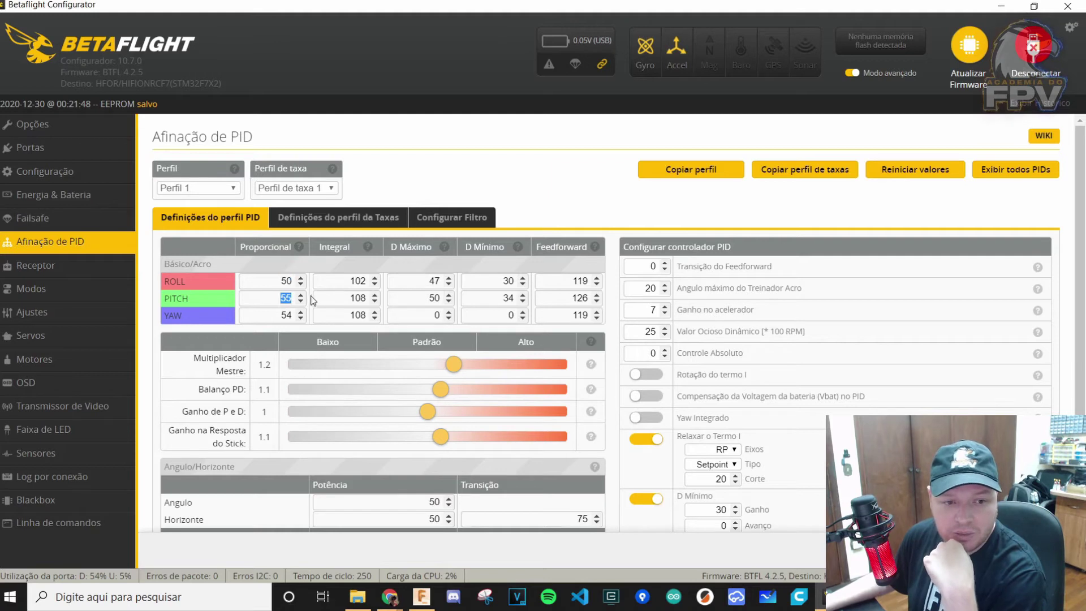
double_click(356, 280)
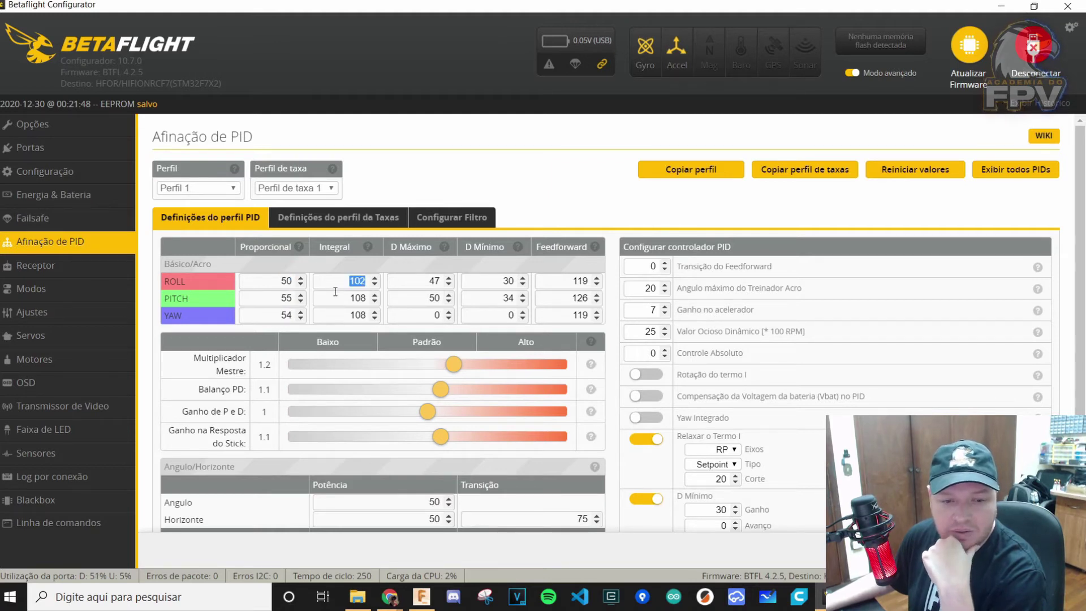
left_click(437, 282)
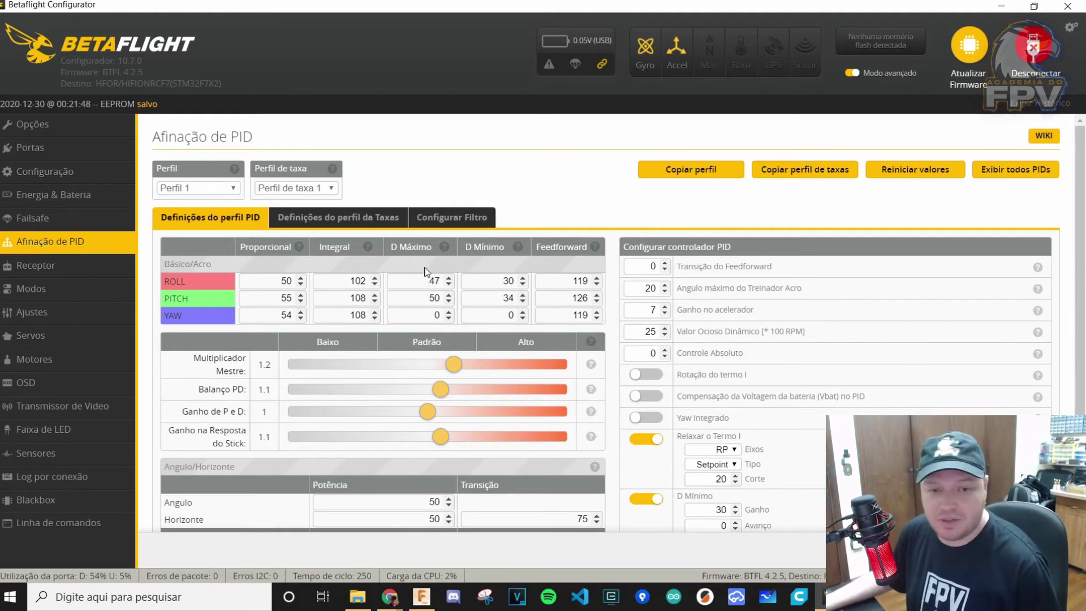
left_click_drag(390, 281, 493, 274)
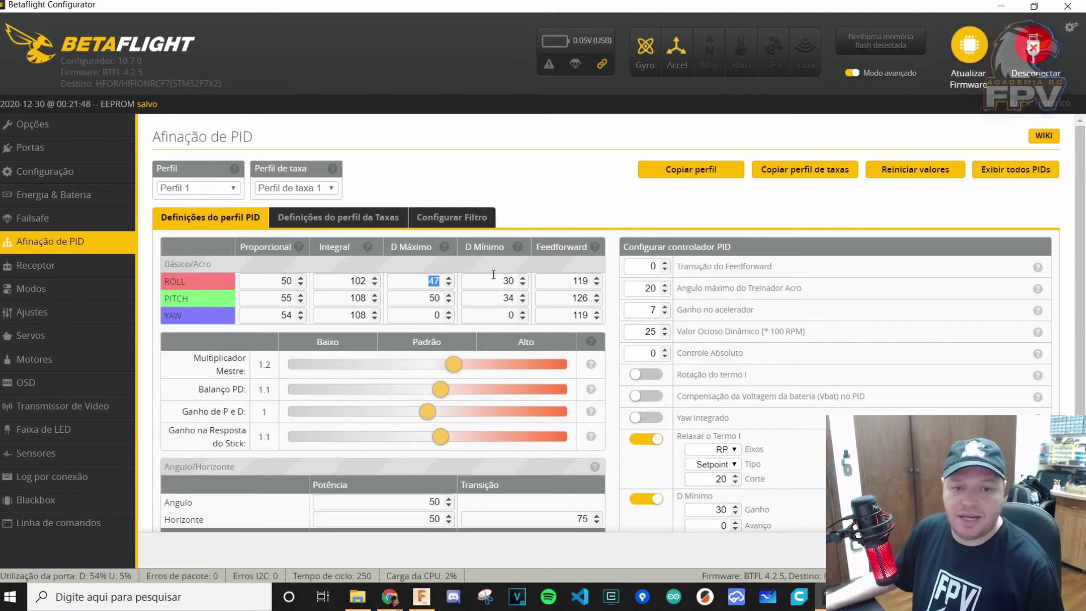
double_click(433, 297)
left_click(582, 160)
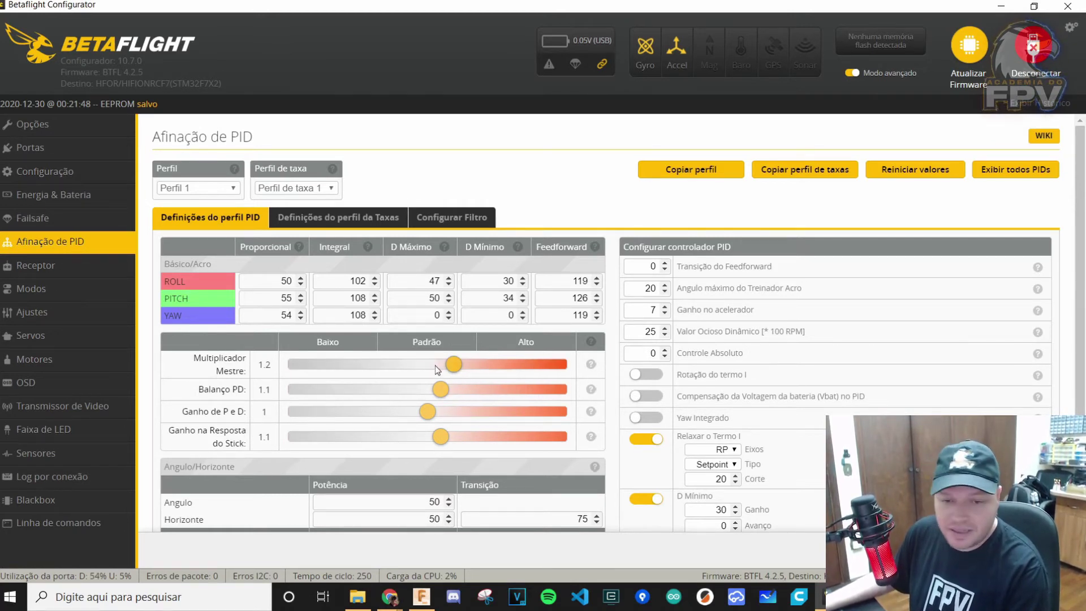
Step: Save the PID tuning of profile 1 and switch to PID profile 2
scroll(519, 424, "down", 2)
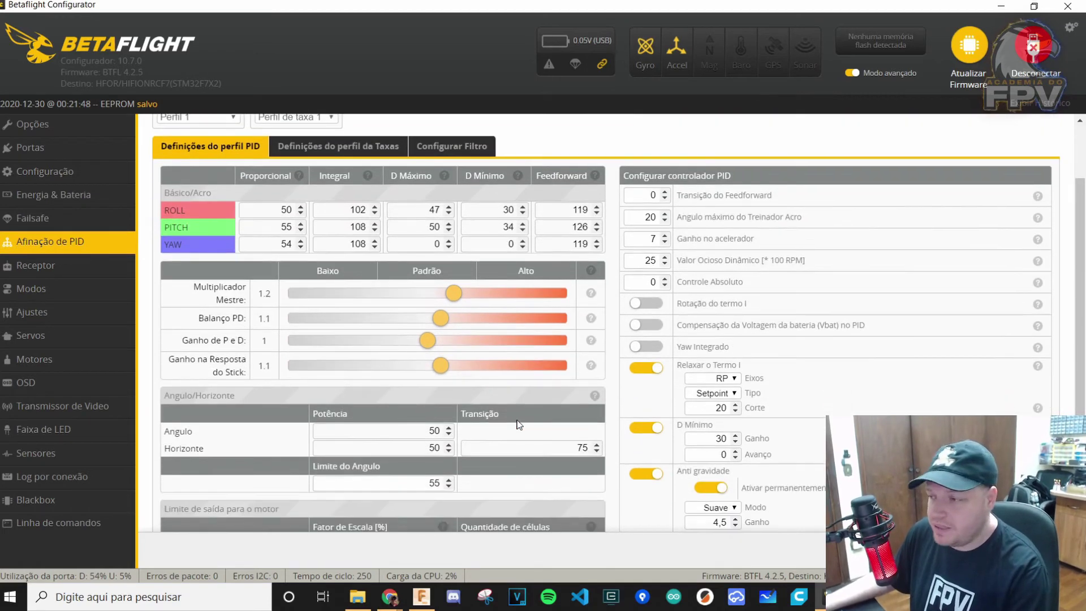
scroll(520, 424, "up", 2)
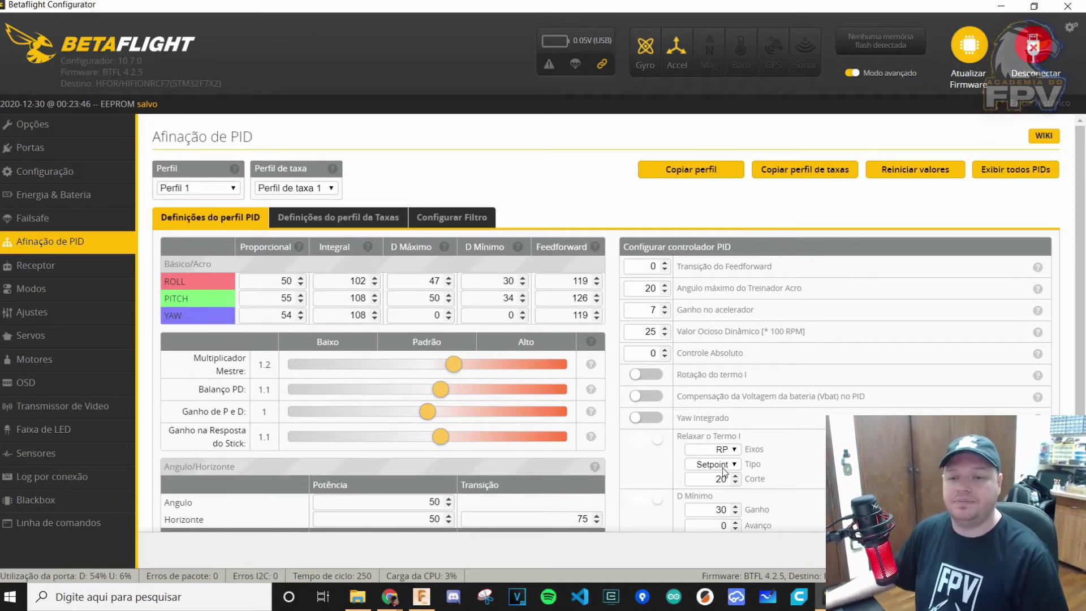
scroll(717, 439, "down", 1)
scroll(717, 439, "up", 1)
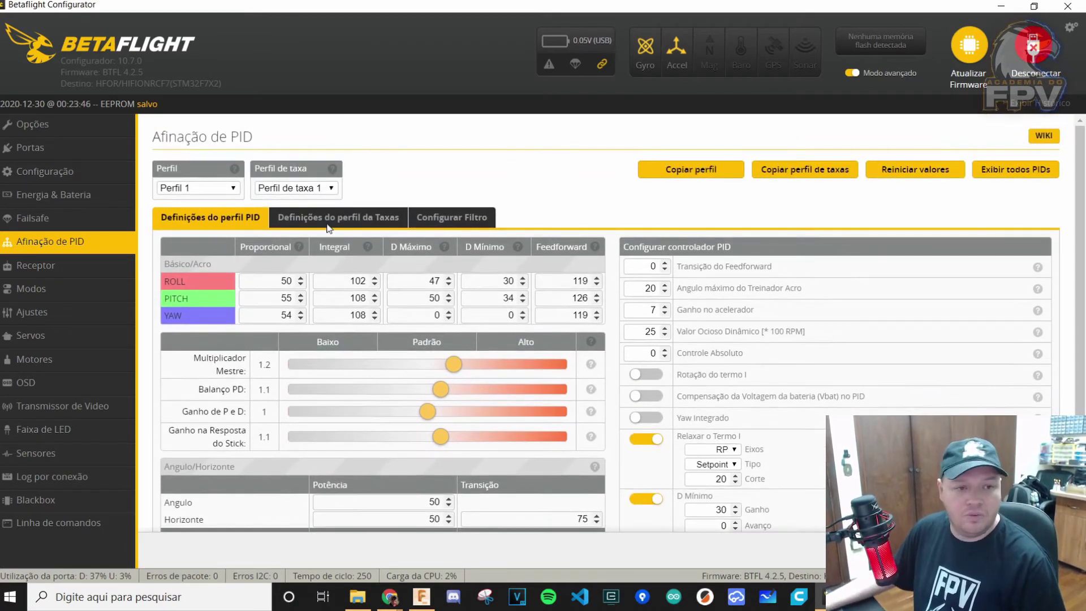
left_click(198, 188)
left_click(205, 212)
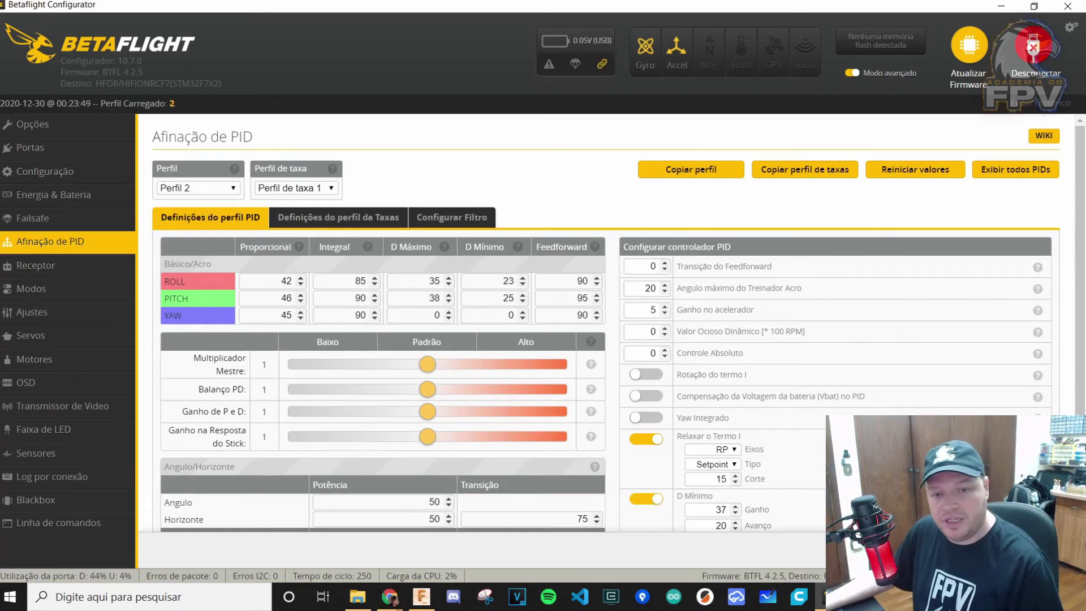
Step: Switch to the CLI backup in Notepad and examine the pitch PID lines in its profile 1 section
left_click(822, 557)
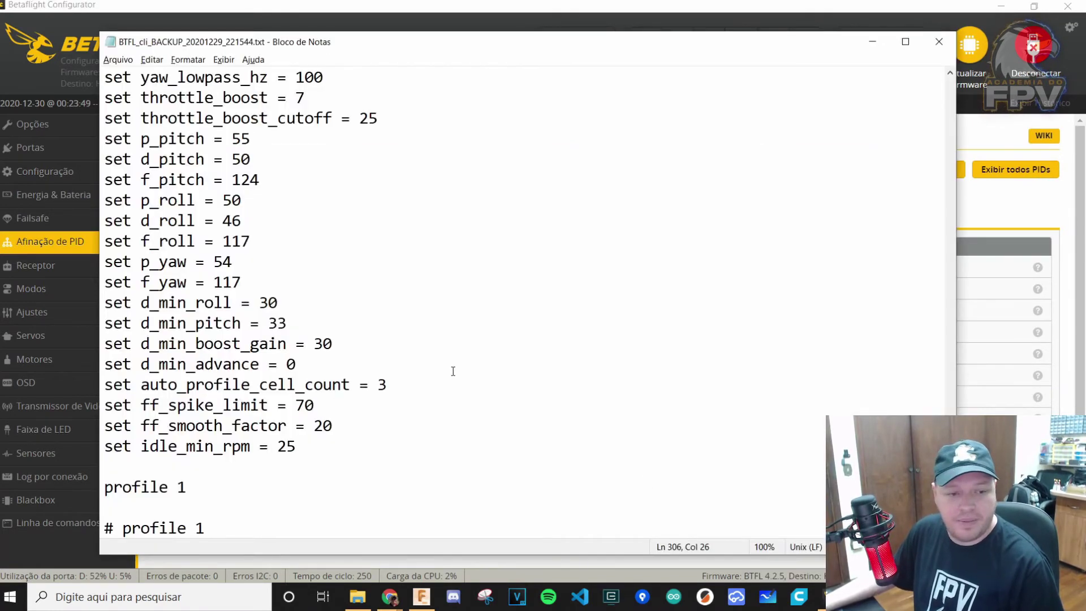
scroll(453, 371, "down", 6)
scroll(461, 376, "down", 2)
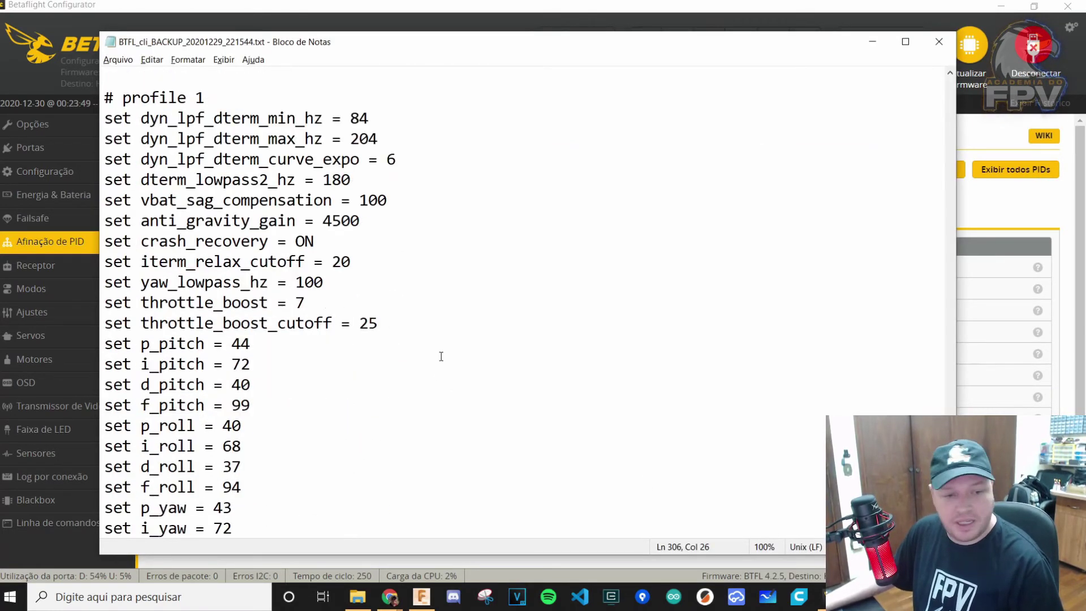
double_click(183, 288)
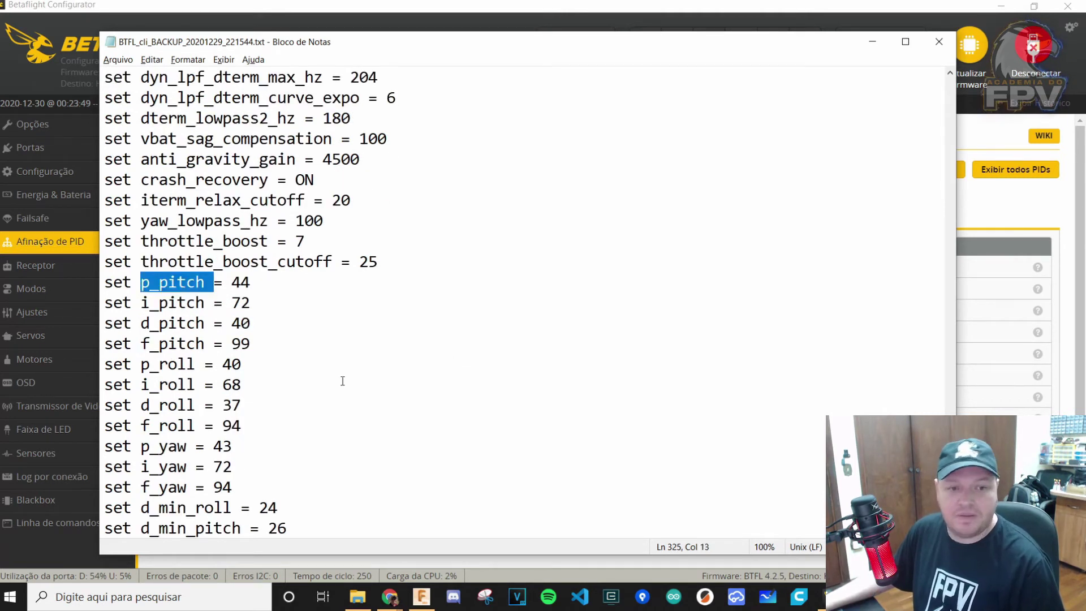
double_click(177, 308)
left_click(242, 303)
left_click(159, 324)
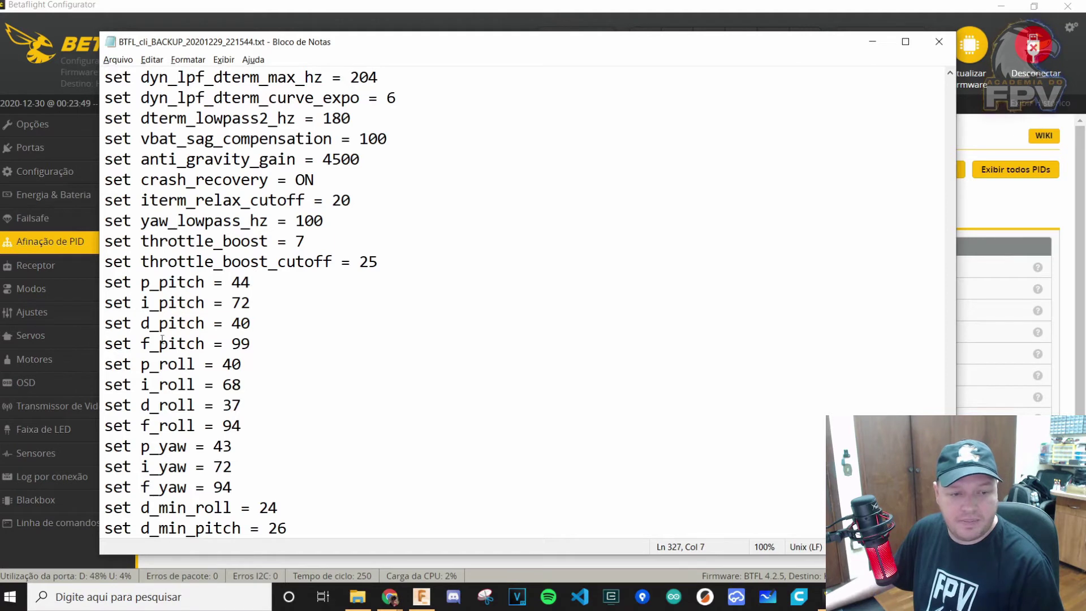
scroll(158, 317, "down", 1)
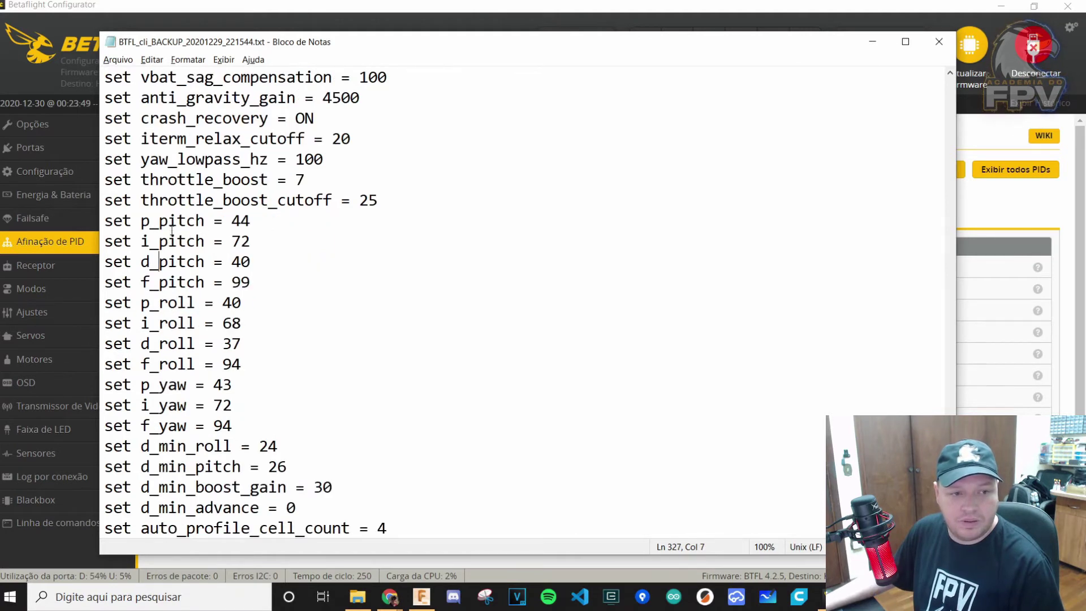
double_click(173, 220)
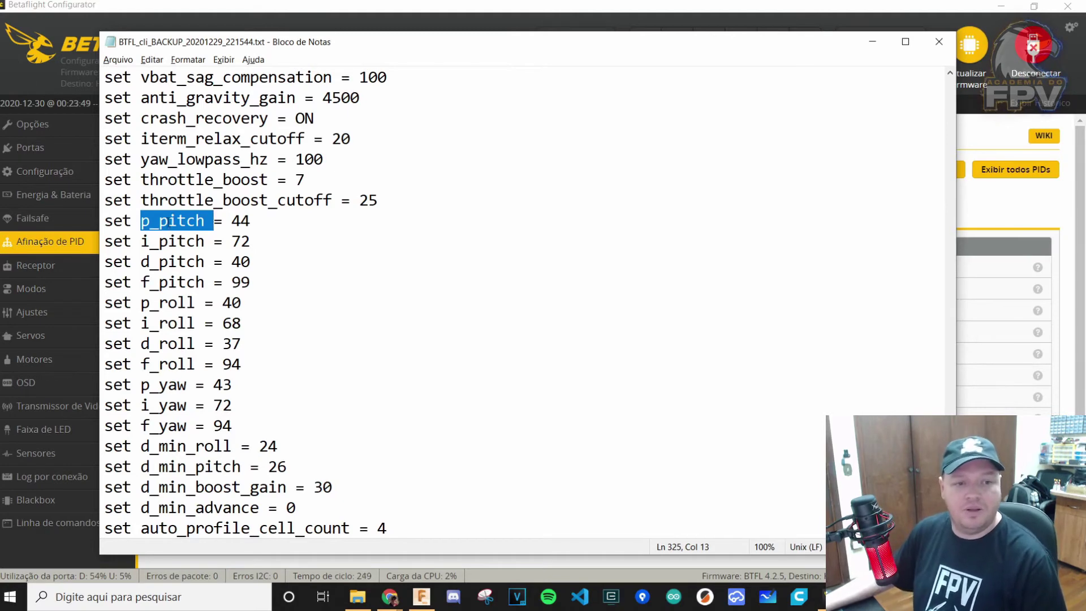
double_click(169, 304)
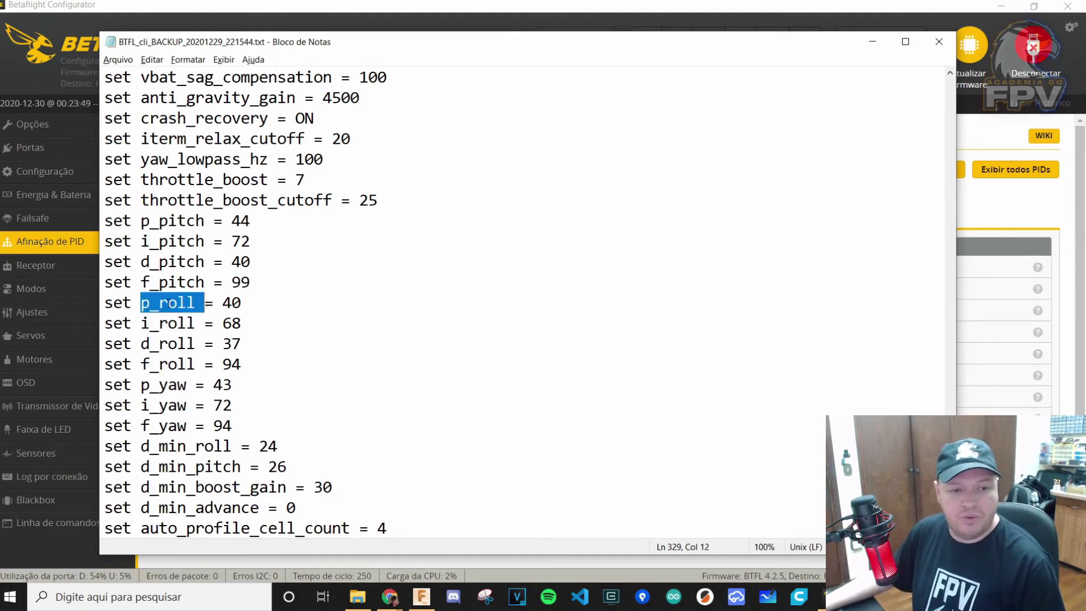
double_click(240, 220)
key("alt+Tab")
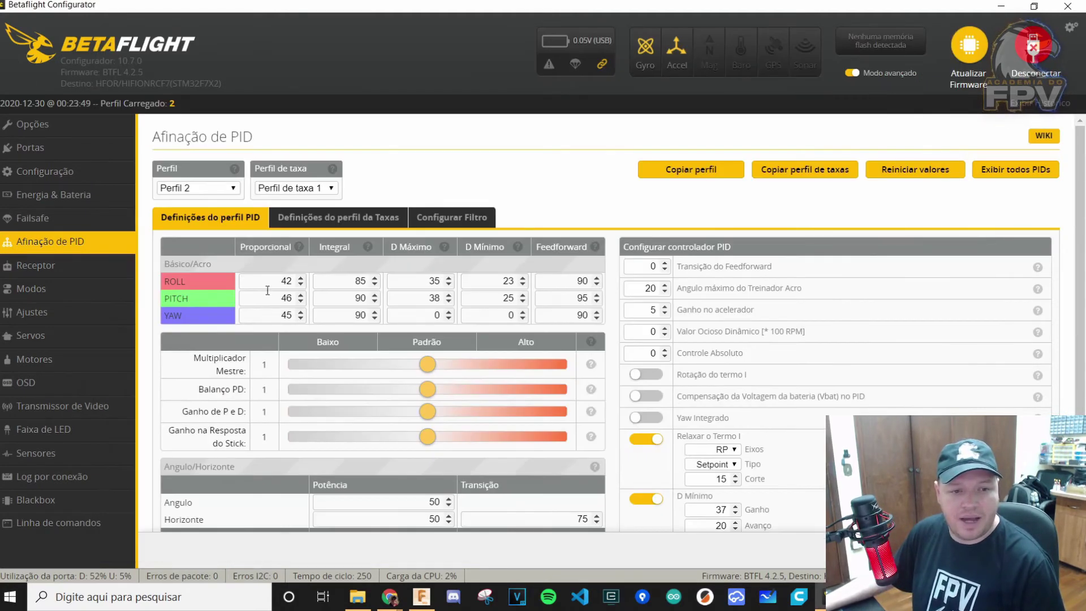
double_click(266, 301)
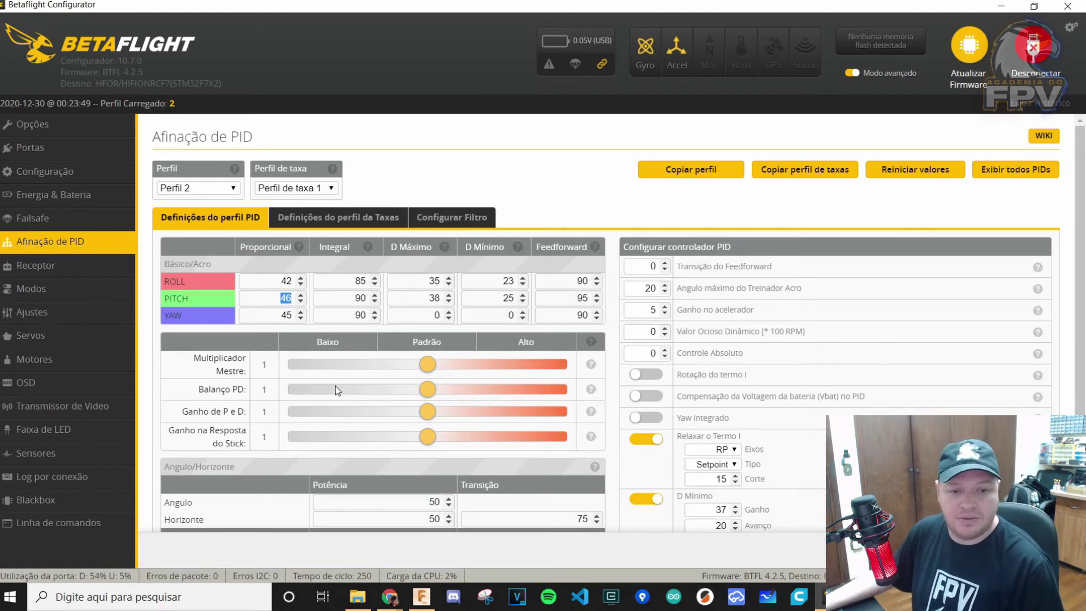
Step: Try a P and D gain of 0.9 on profile 2 and return the slider to 1
left_click(427, 367)
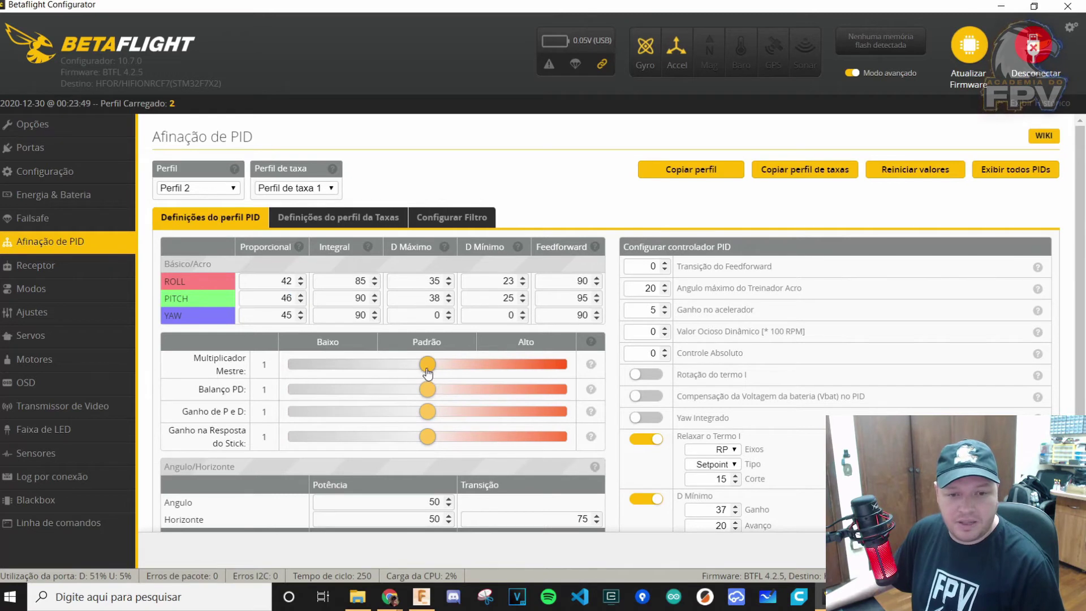
mouse_move(427, 369)
left_mouse_down()
mouse_move(412, 371)
mouse_move(428, 366)
left_mouse_up()
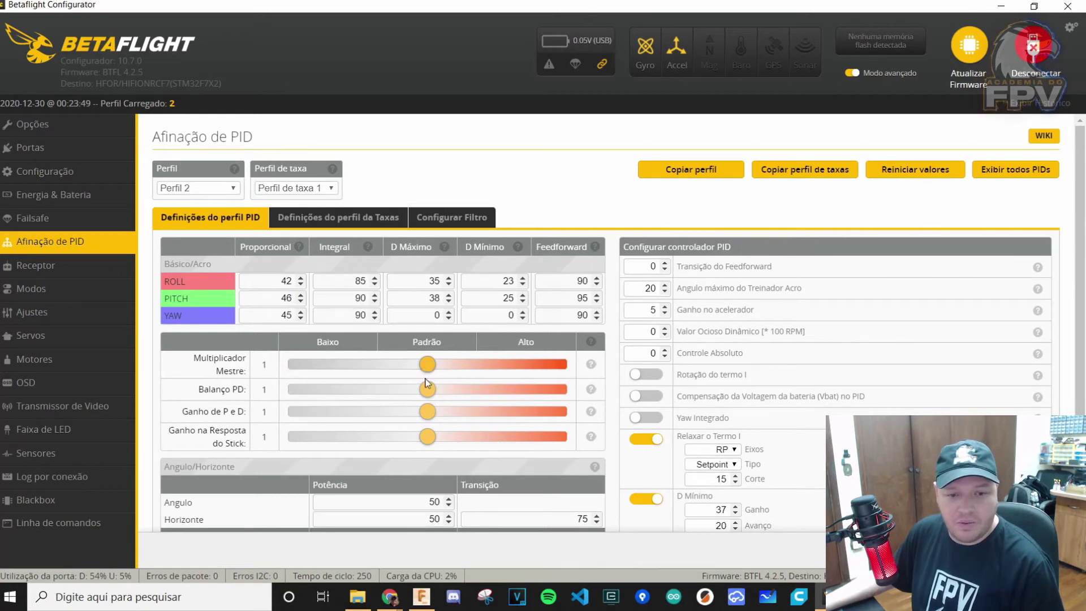
mouse_move(427, 412)
left_mouse_down()
mouse_move(404, 416)
mouse_move(443, 416)
mouse_move(404, 416)
mouse_move(427, 415)
left_mouse_up()
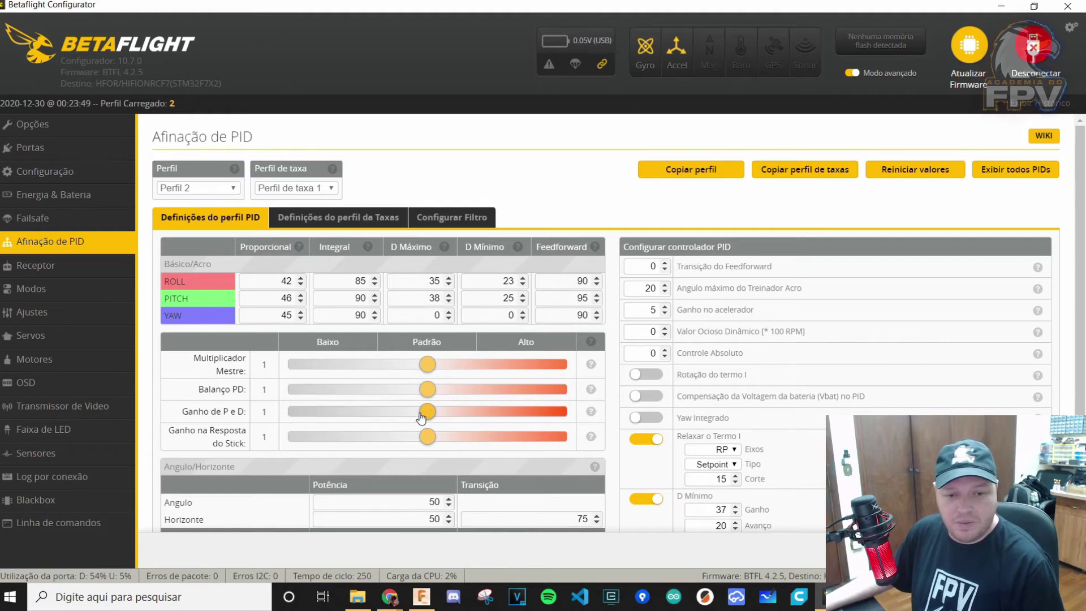
left_click_drag(421, 417, 427, 441)
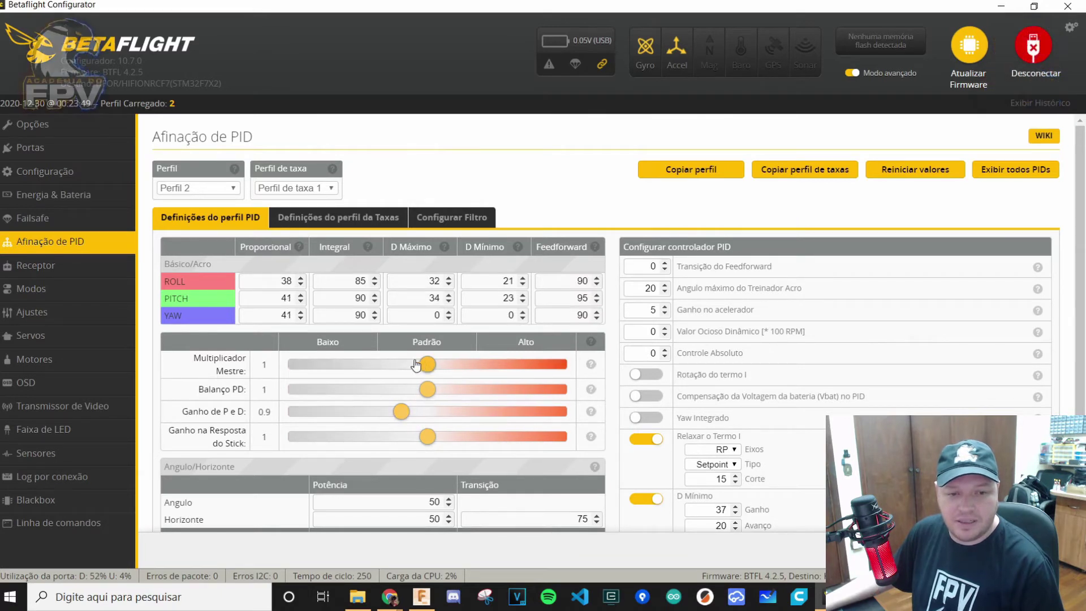
mouse_move(415, 365)
left_mouse_down()
mouse_move(401, 365)
mouse_move(441, 366)
mouse_move(428, 365)
left_mouse_up()
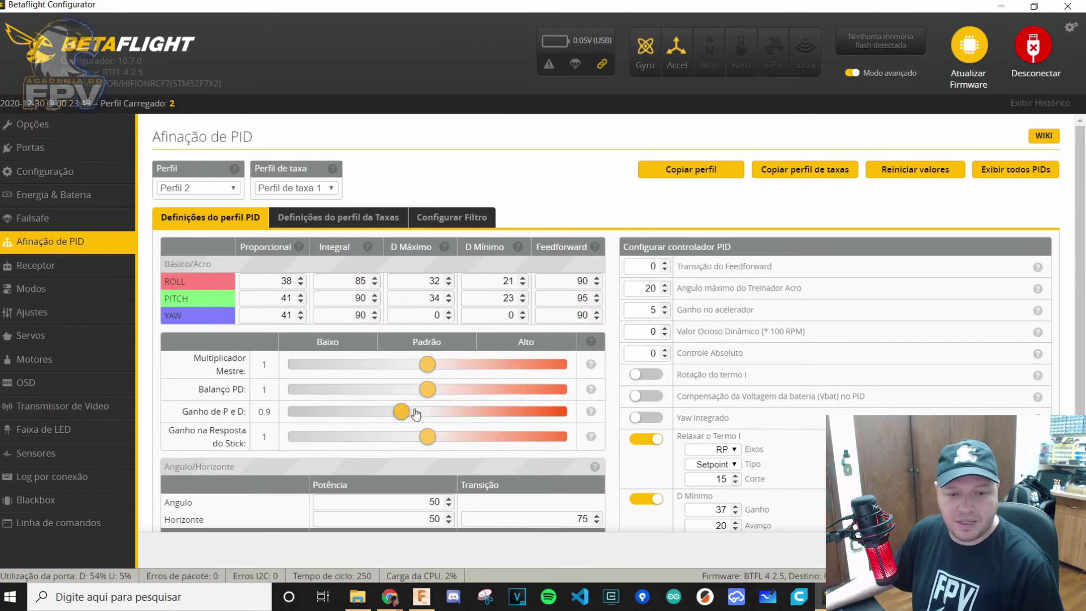
left_click_drag(402, 412, 431, 416)
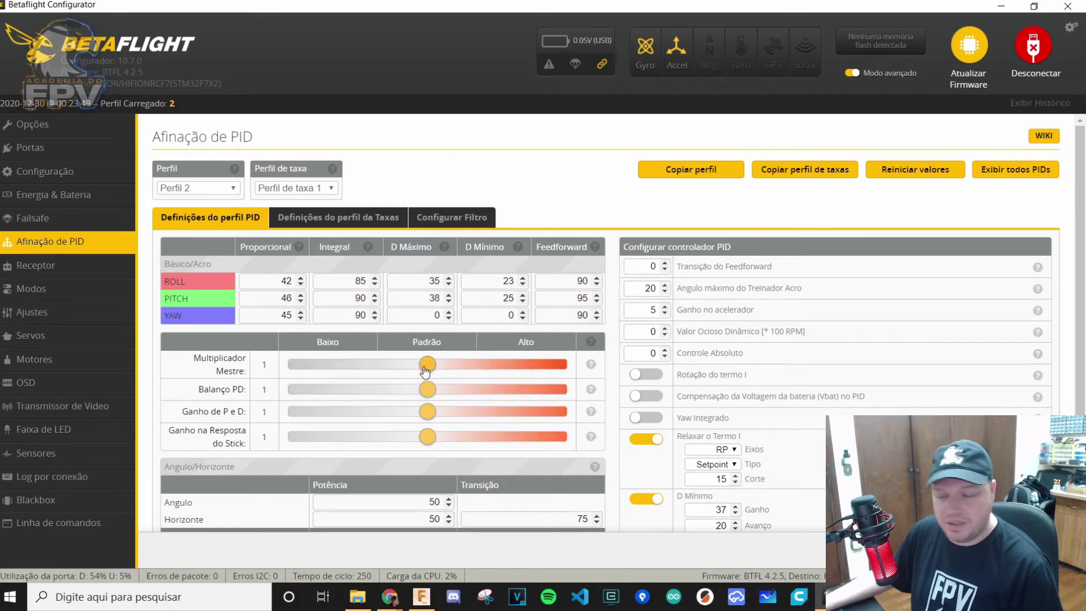
Step: Try master multiplier values of 0.9, 0.8 and 1.2 on profile 2 and return the slider to 1
left_click_drag(427, 368, 401, 366)
mouse_move(427, 412)
left_mouse_down()
mouse_move(469, 416)
mouse_move(428, 414)
left_mouse_up()
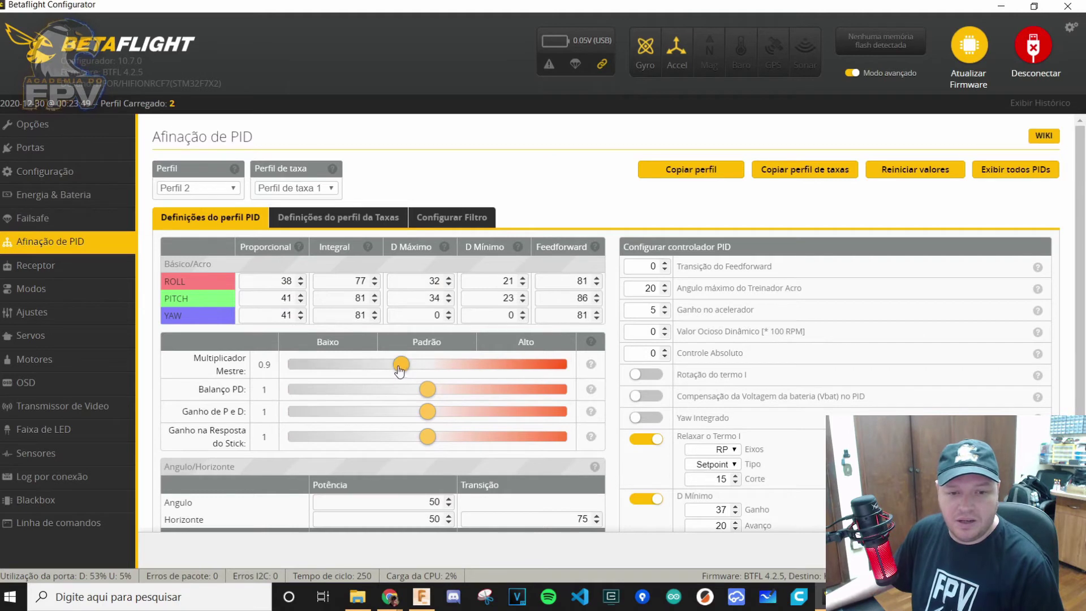
left_click_drag(402, 364, 375, 365)
mouse_move(427, 416)
left_mouse_down()
mouse_move(456, 419)
mouse_move(428, 417)
left_mouse_up()
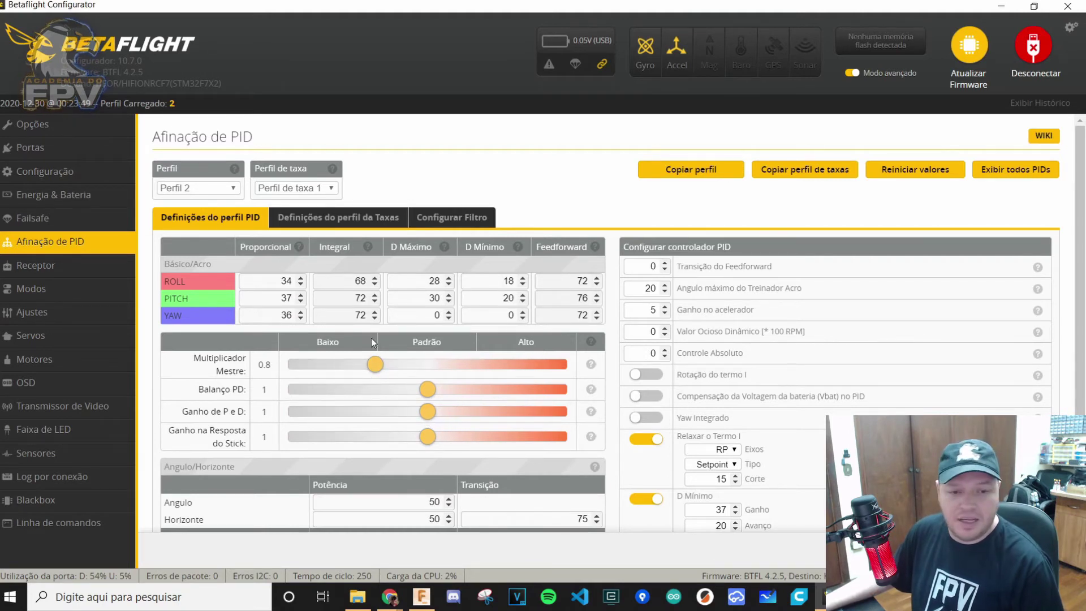
left_click_drag(377, 365, 453, 364)
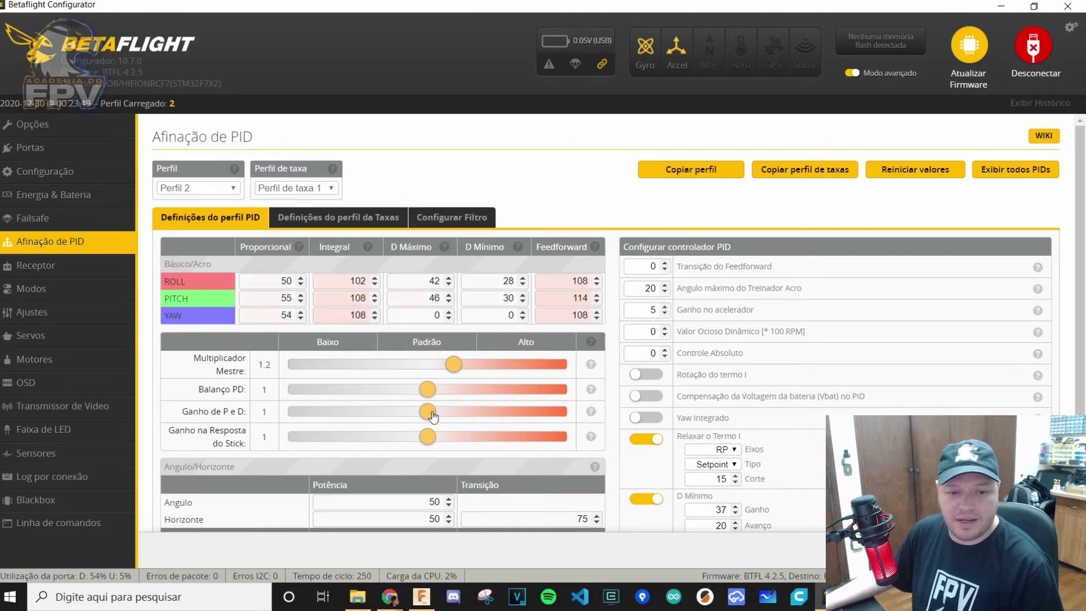
mouse_move(427, 412)
left_mouse_down()
mouse_move(478, 417)
mouse_move(428, 412)
left_mouse_up()
left_click_drag(453, 365, 383, 373)
mouse_move(410, 370)
left_mouse_down()
mouse_move(380, 368)
mouse_move(423, 368)
left_mouse_up()
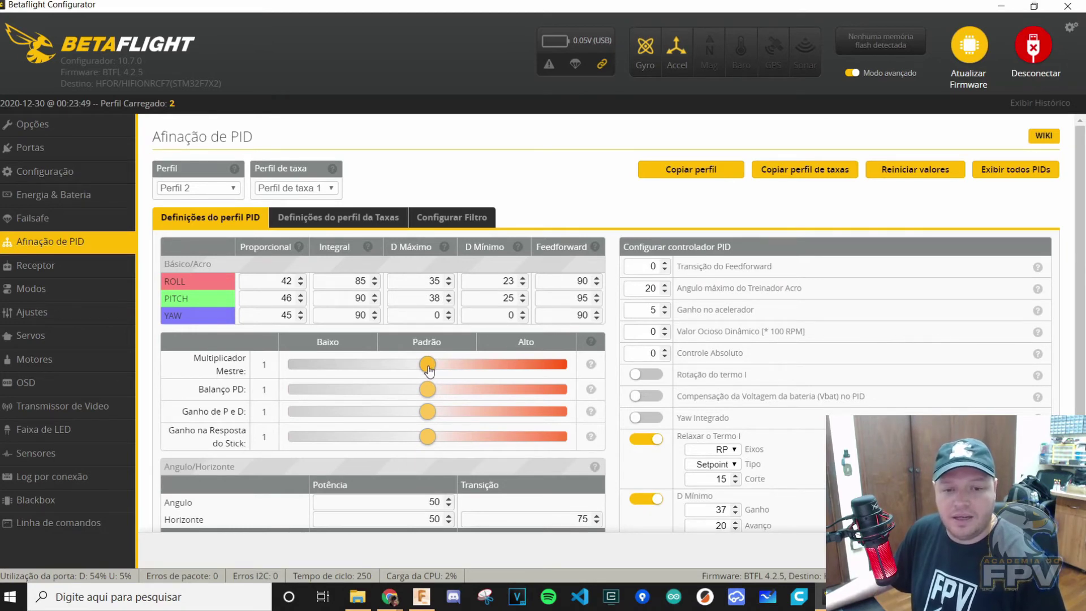
Step: Check the p_pitch line in the CLI backup in Notepad and return to the PID tuning page in Betaflight Configurator
mouse_move(428, 369)
left_mouse_down()
mouse_move(378, 369)
mouse_move(425, 369)
left_mouse_up()
key("alt+Tab")
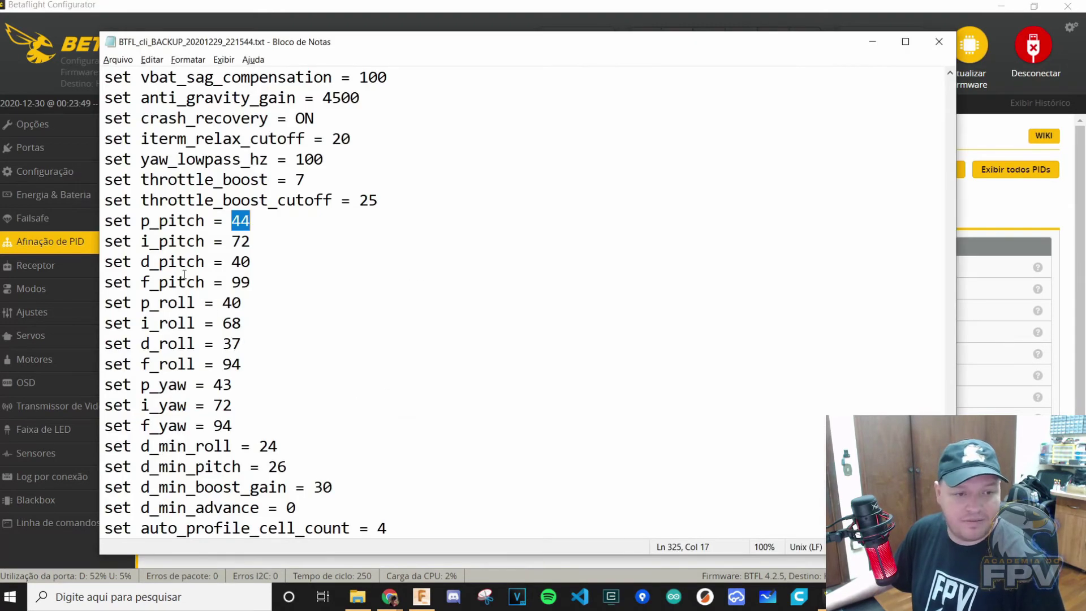
double_click(173, 241)
double_click(172, 221)
key("alt+Tab")
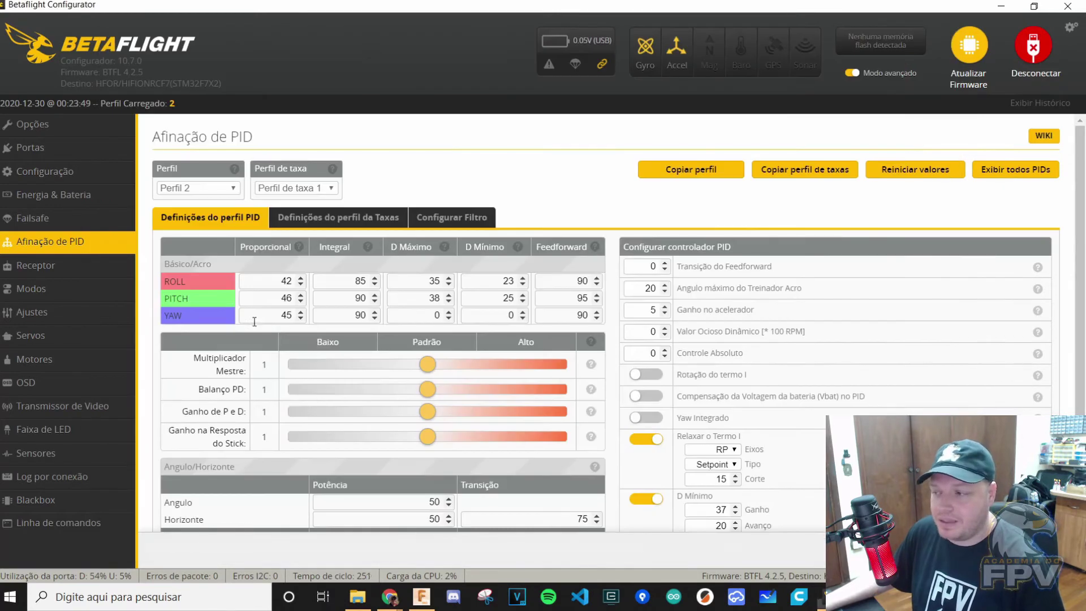
Step: Try a master multiplier of 0.9 with a P and D gain of 1.1 on profile 2, and return both sliders to 1
left_click_drag(402, 391, 402, 366)
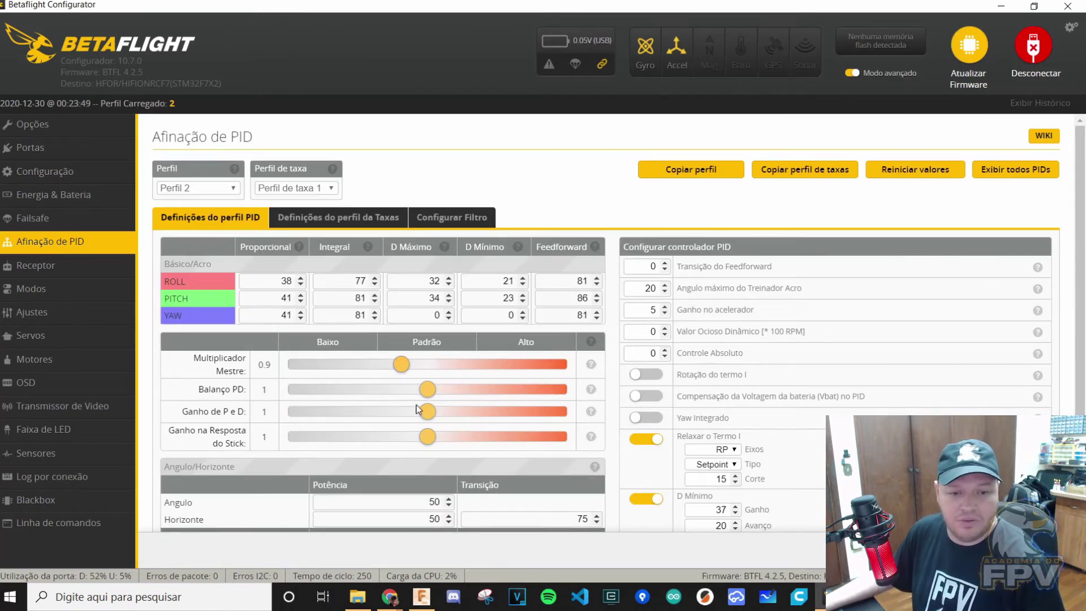
double_click(287, 298)
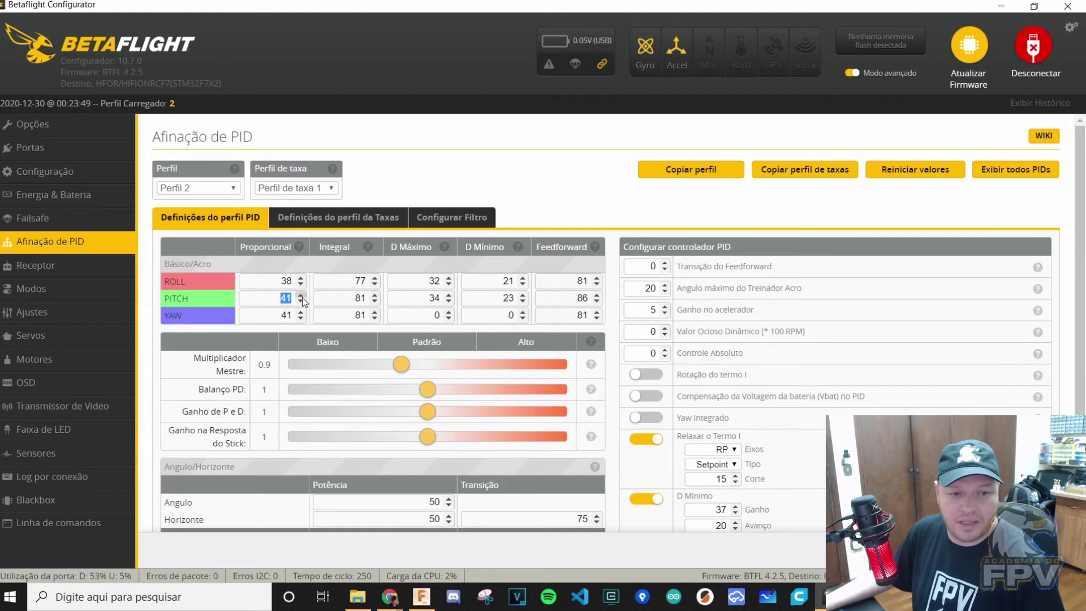
left_click_drag(428, 411, 443, 415)
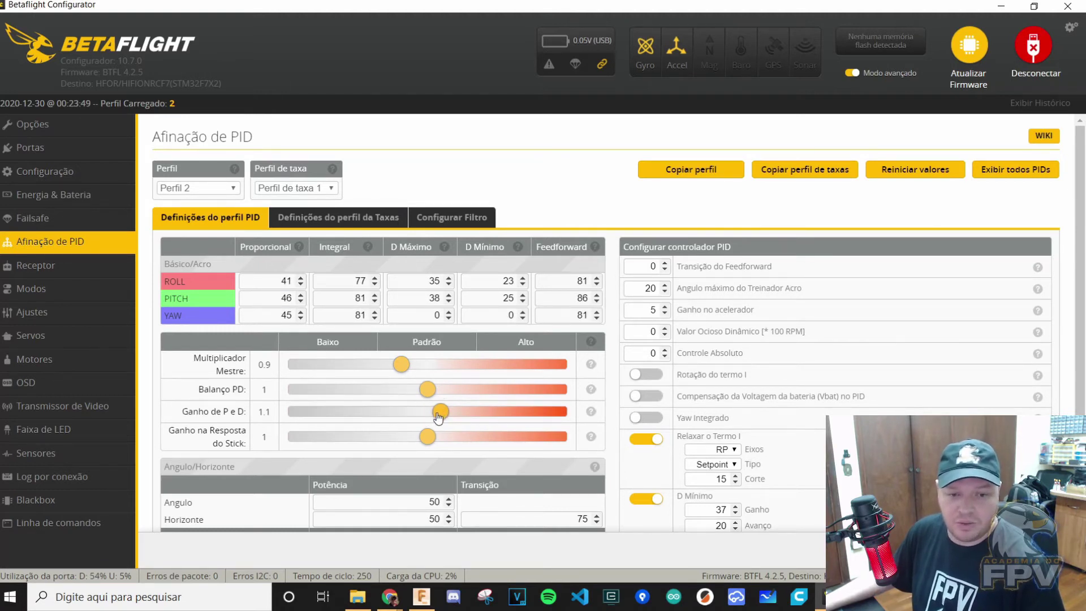
left_click_drag(443, 415, 427, 412)
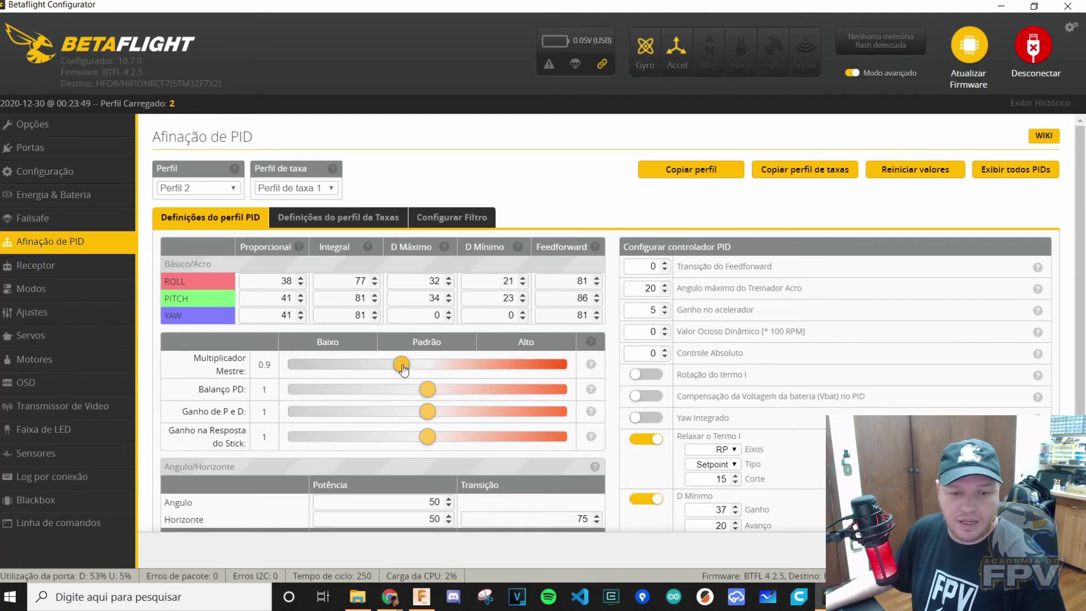
left_click_drag(402, 367, 428, 365)
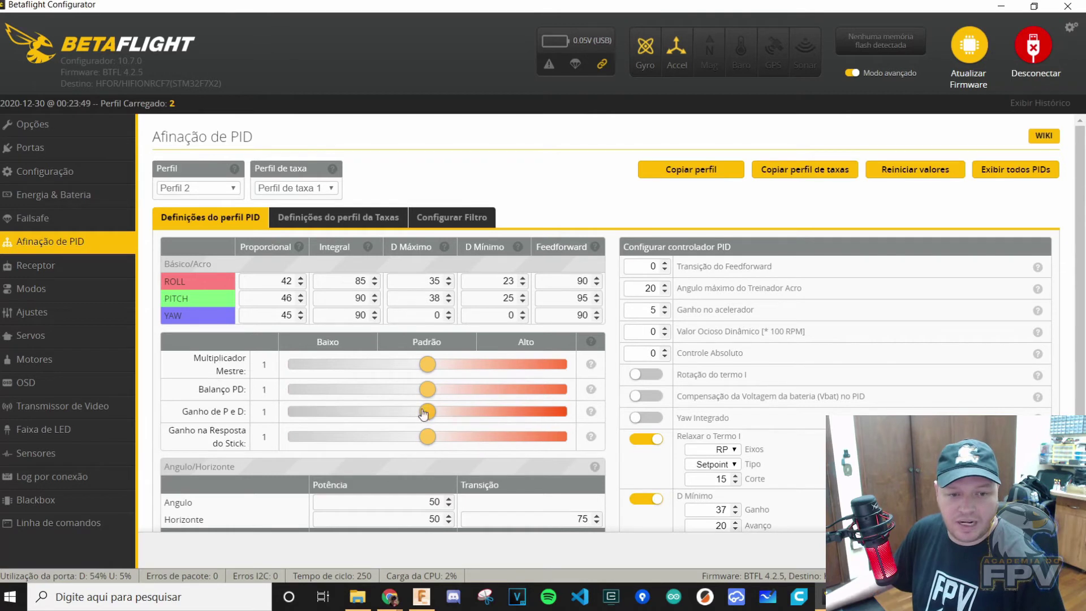
Step: Try a P and D gain of 0.9 against the pitch proportional value and return the slider to 1
left_click_drag(429, 413, 413, 416)
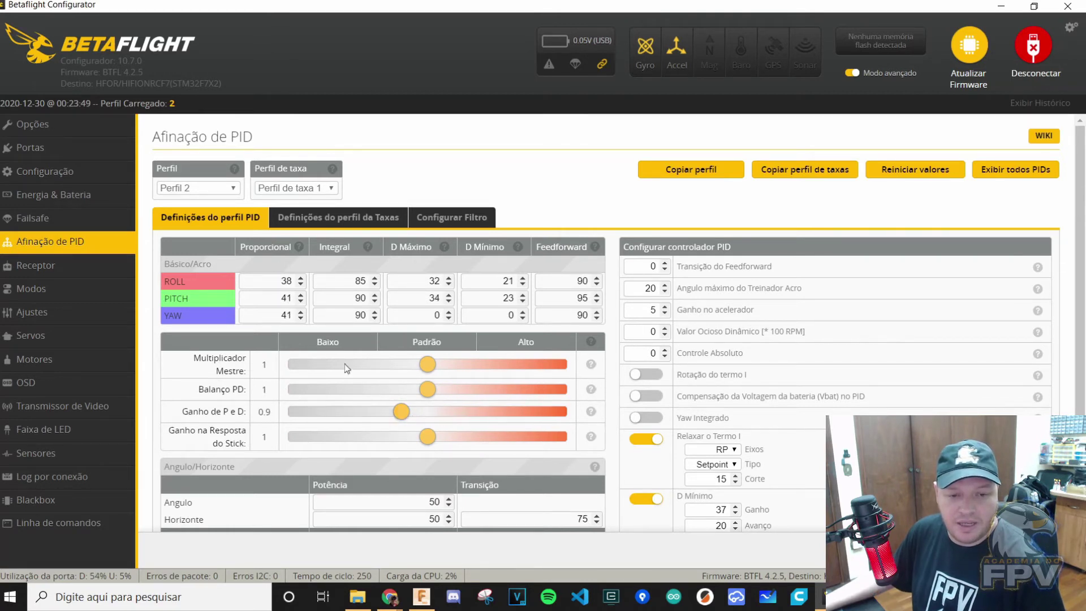
double_click(287, 298)
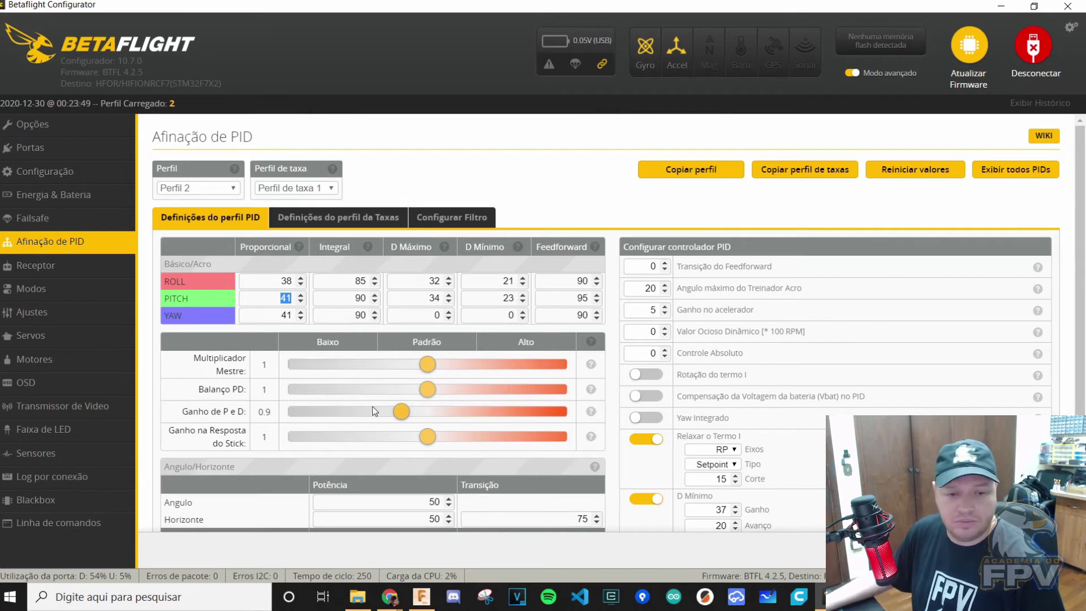
left_click_drag(401, 420, 428, 420)
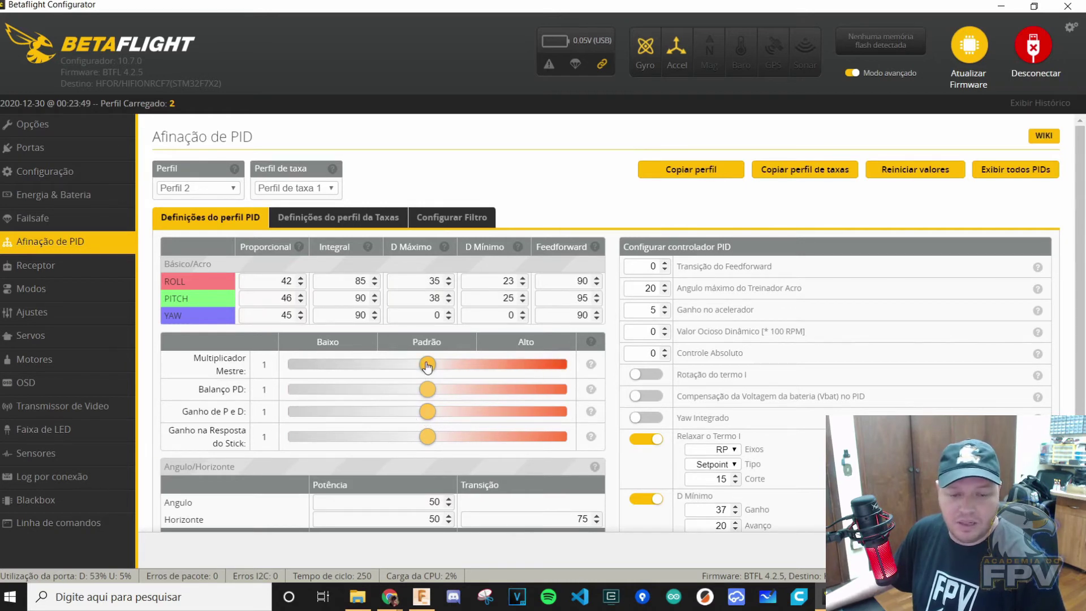
Step: Set profile 2's master multiplier to 0.8 and its P and D gain to 1.2 to match the backup
left_click_drag(427, 367, 389, 367)
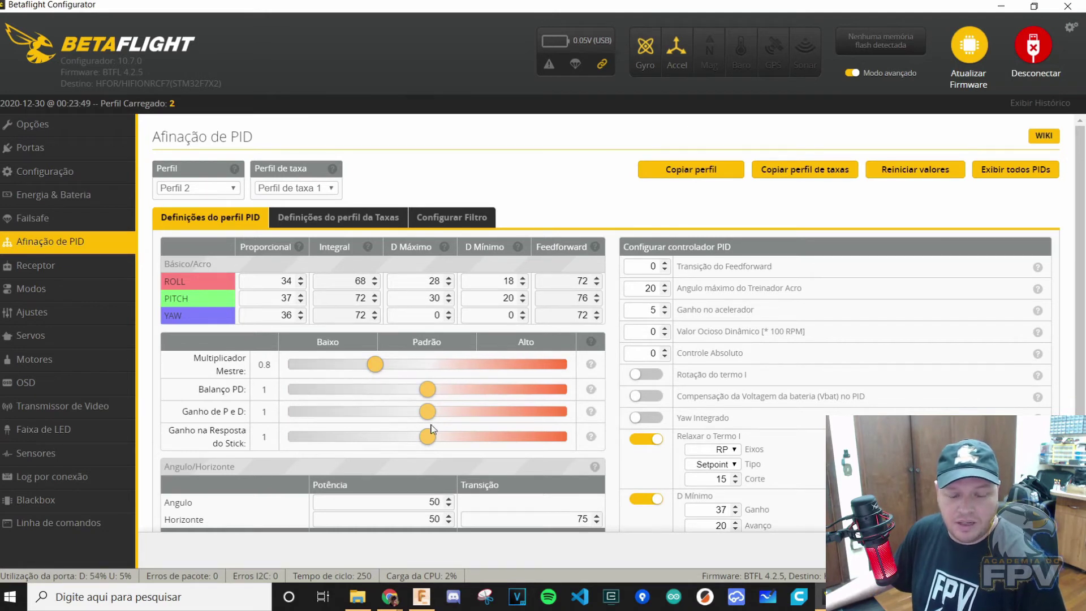
left_click_drag(429, 416, 439, 415)
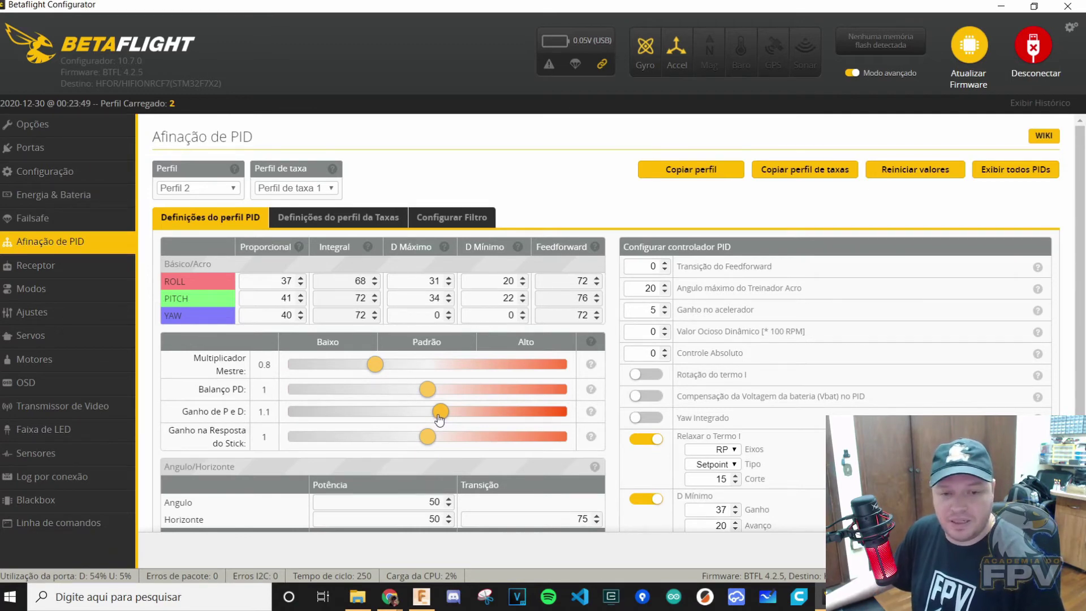
key("alt+Tab")
key("alt+Tab")
left_click_drag(439, 415, 452, 418)
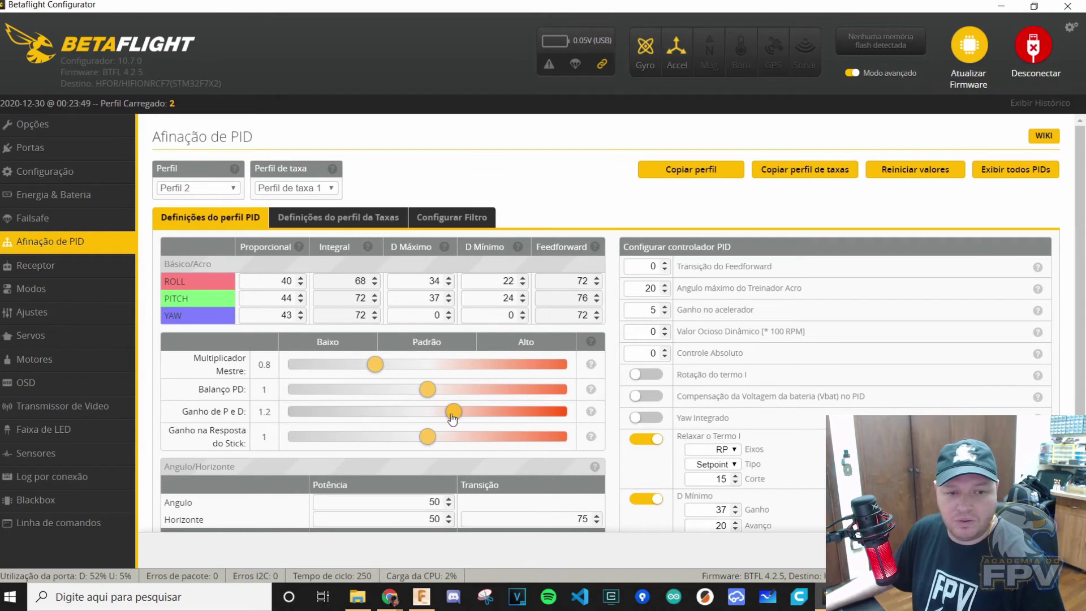
Step: Compare profile 2's pitch, roll and yaw proportional values with the p_pitch, p_roll and p_yaw lines in the backup
double_click(285, 298)
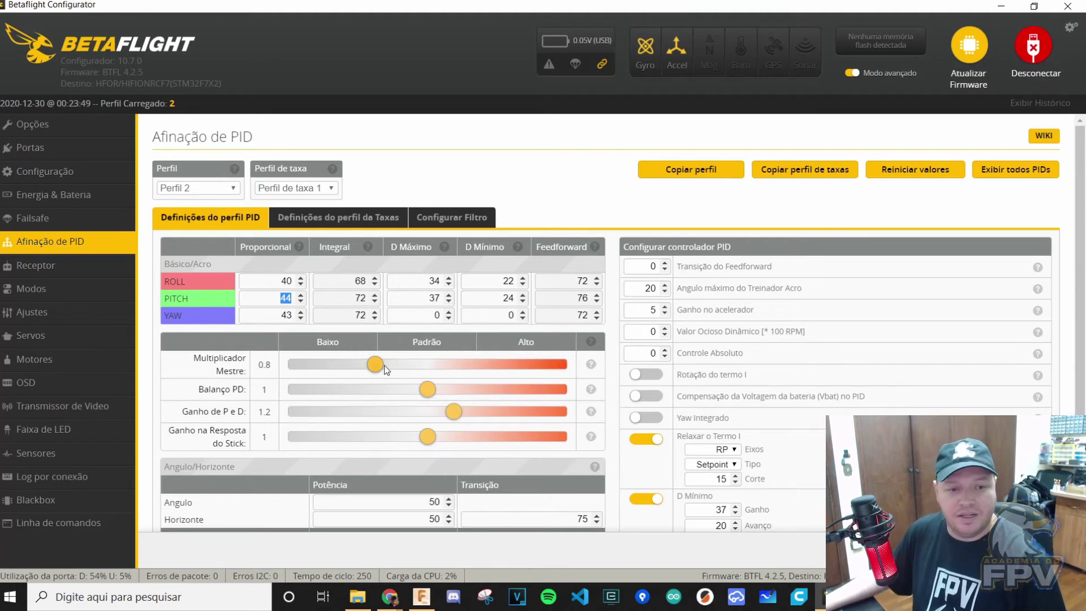
left_click(274, 298)
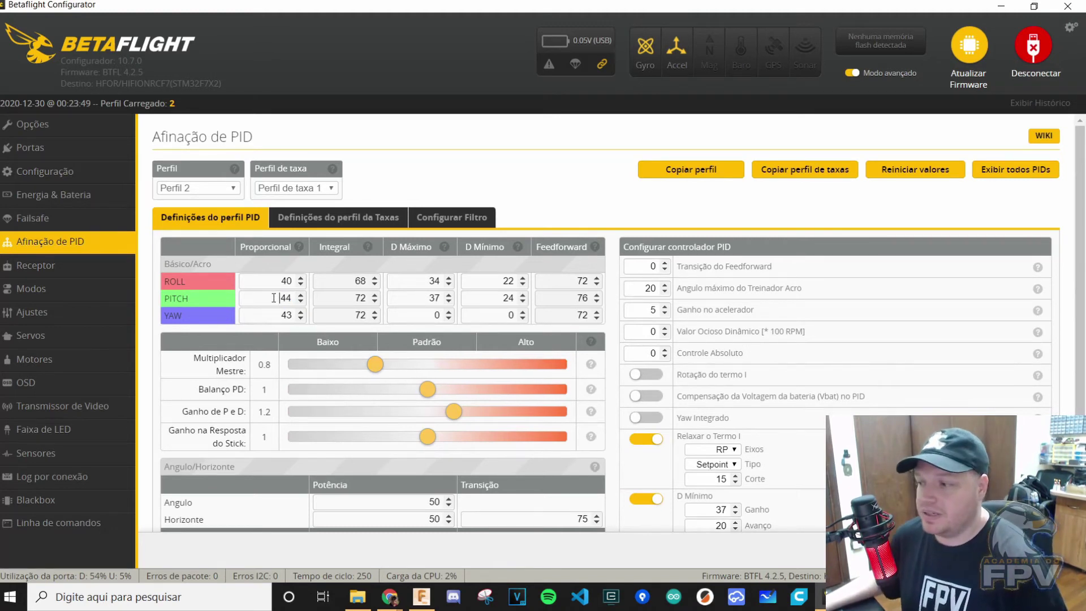
double_click(274, 298)
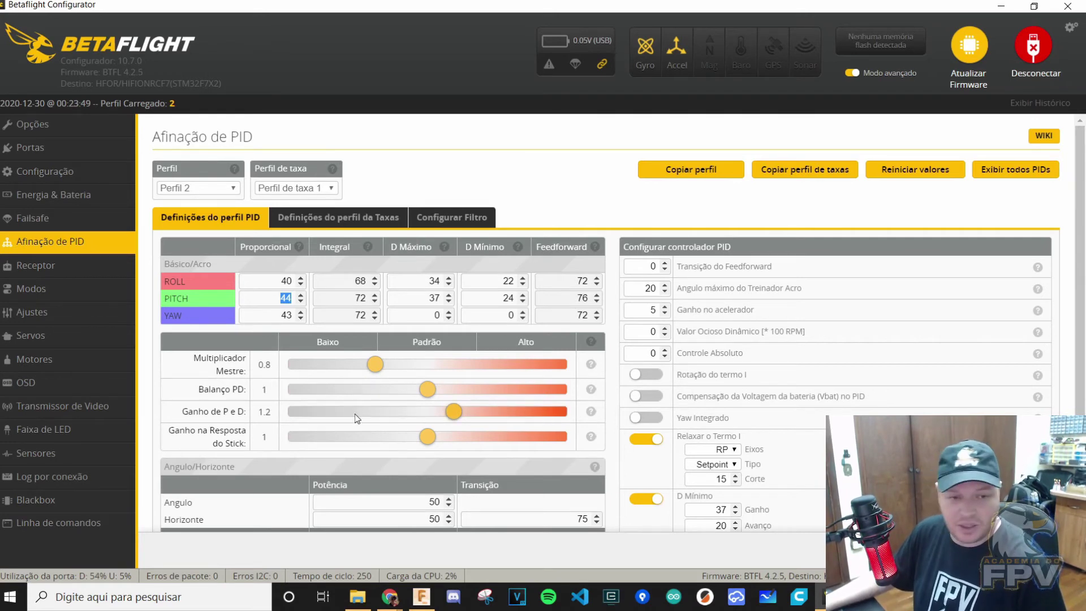
left_click(273, 296)
key("alt+Tab")
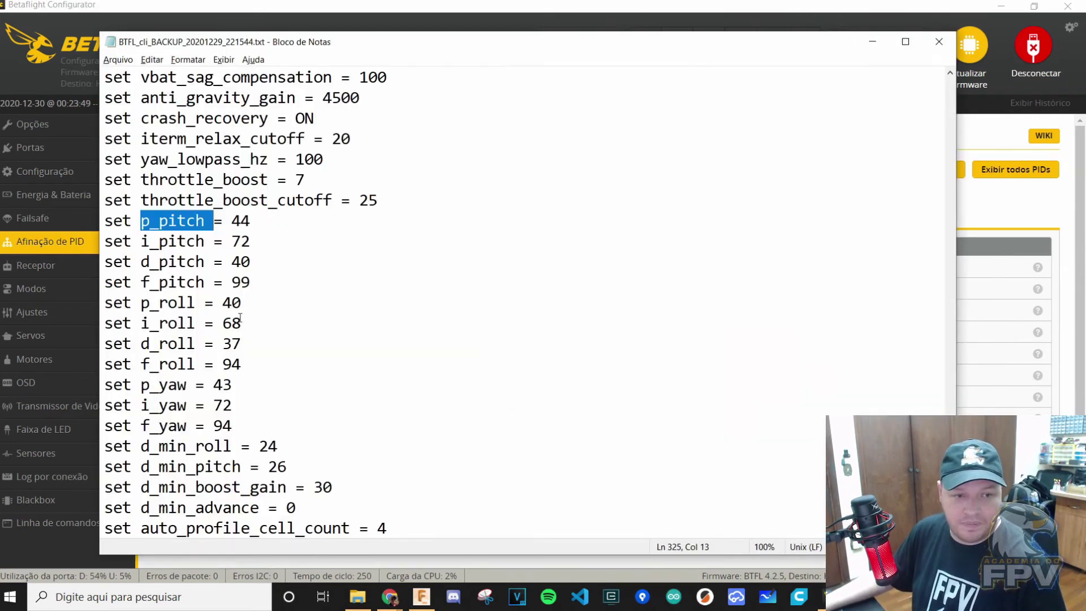
double_click(172, 303)
key("alt+Tab")
left_click_drag(280, 281, 308, 288)
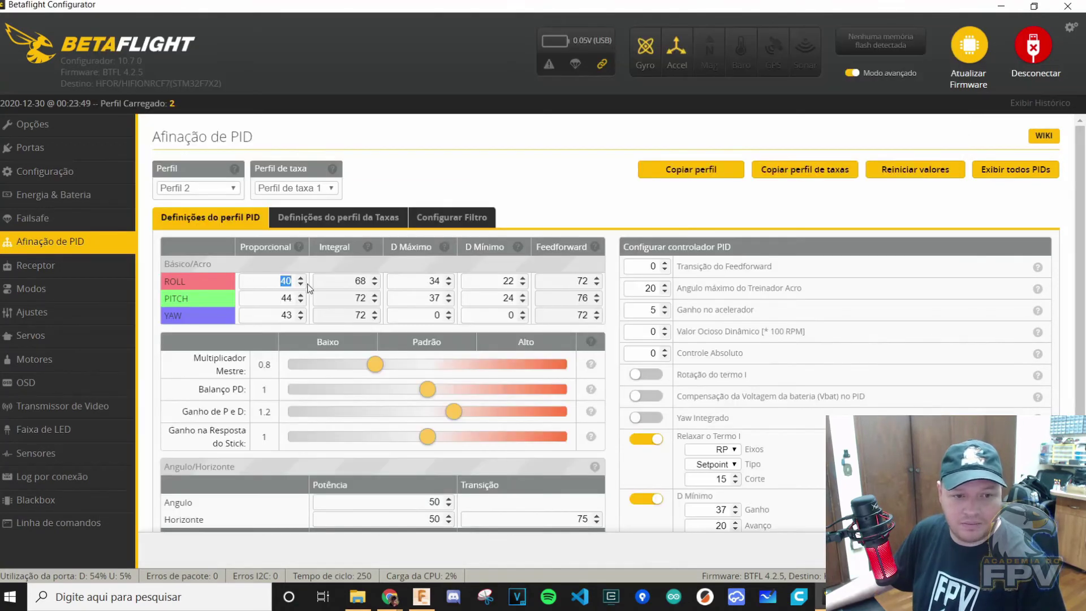
key("alt+Tab")
double_click(180, 384)
key("alt+Tab")
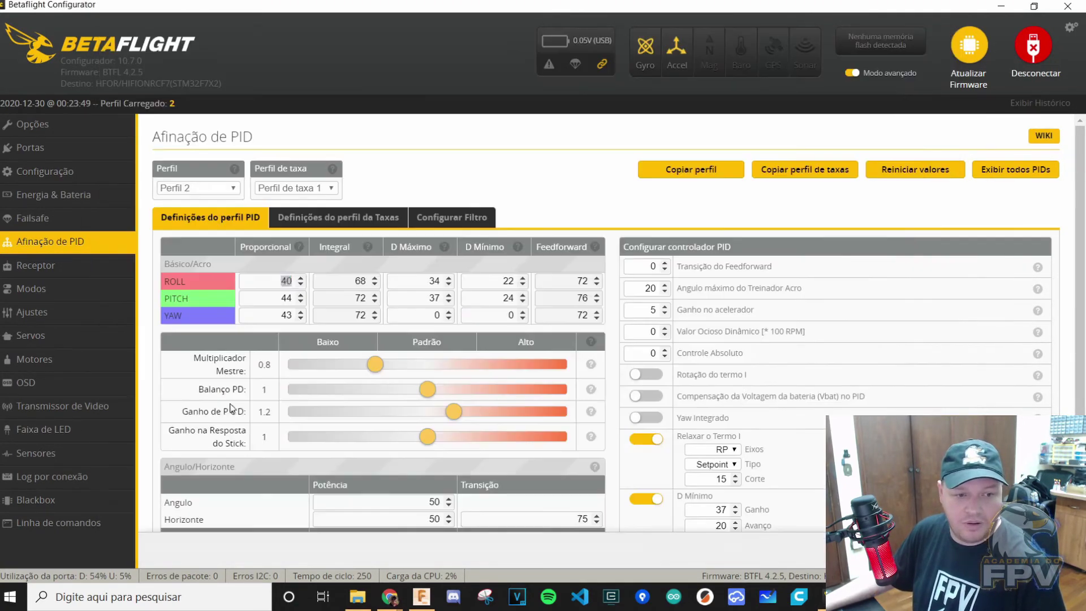
left_click_drag(280, 315, 309, 317)
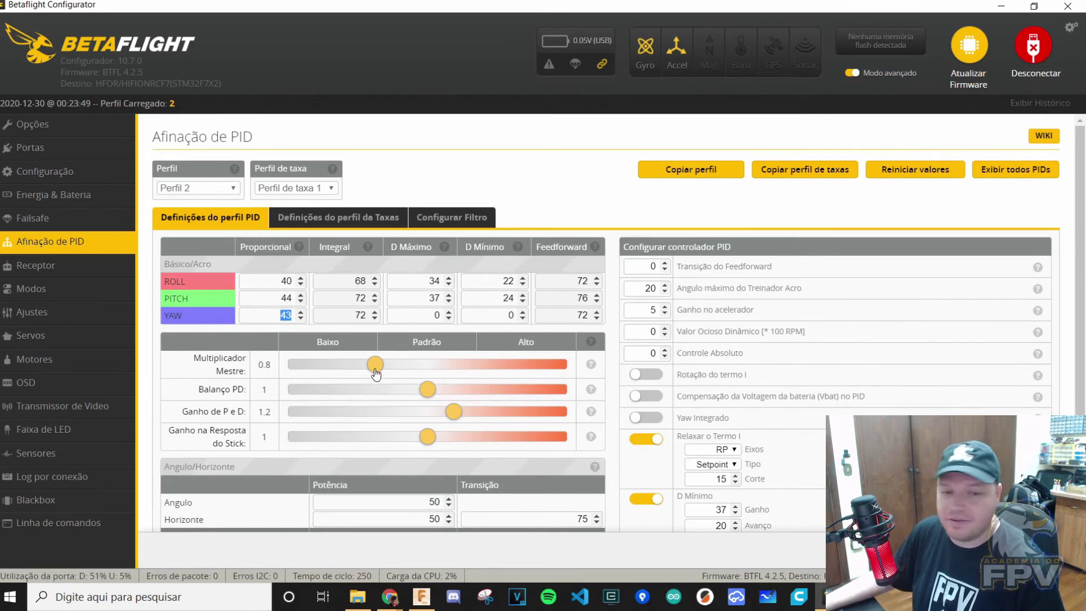
Step: Compare profile 2's pitch, roll and yaw integral values with the i_pitch, i_roll and i_yaw lines in the backup
key("alt+Tab")
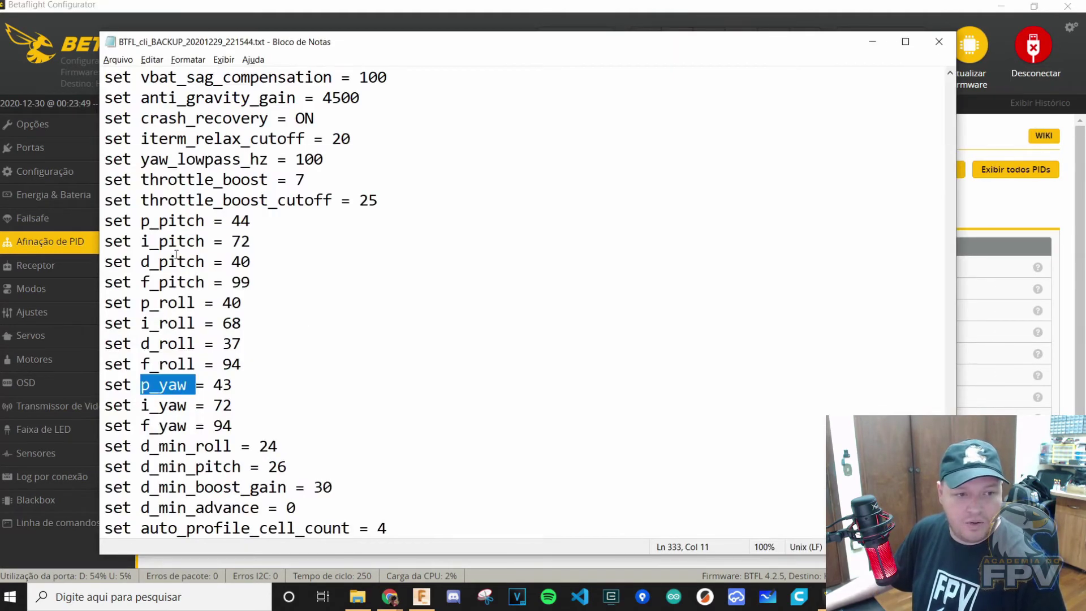
double_click(169, 240)
key("alt+Tab")
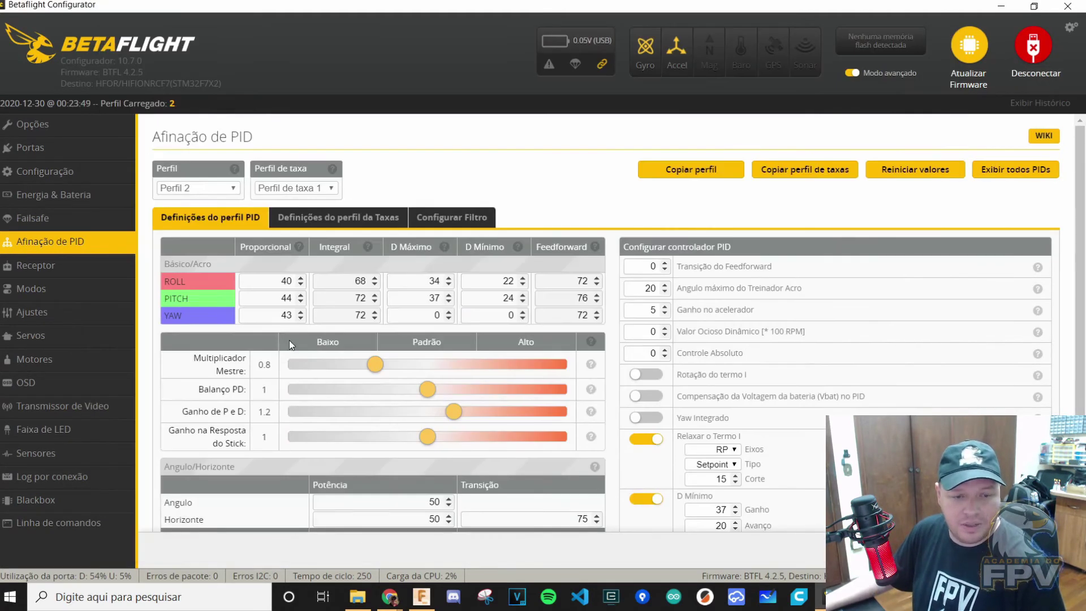
double_click(360, 298)
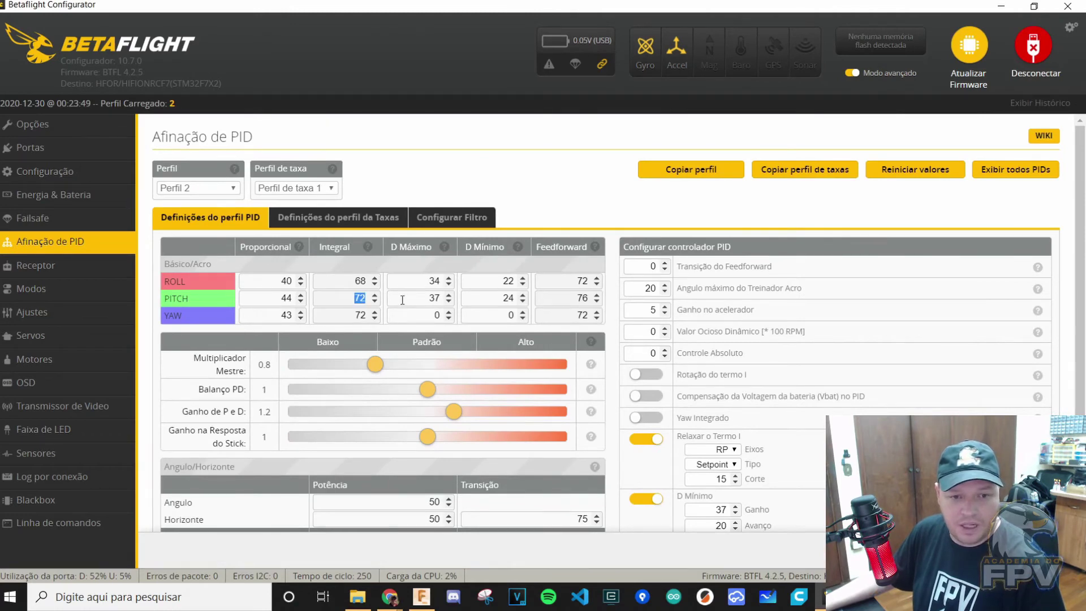
key("alt+Tab")
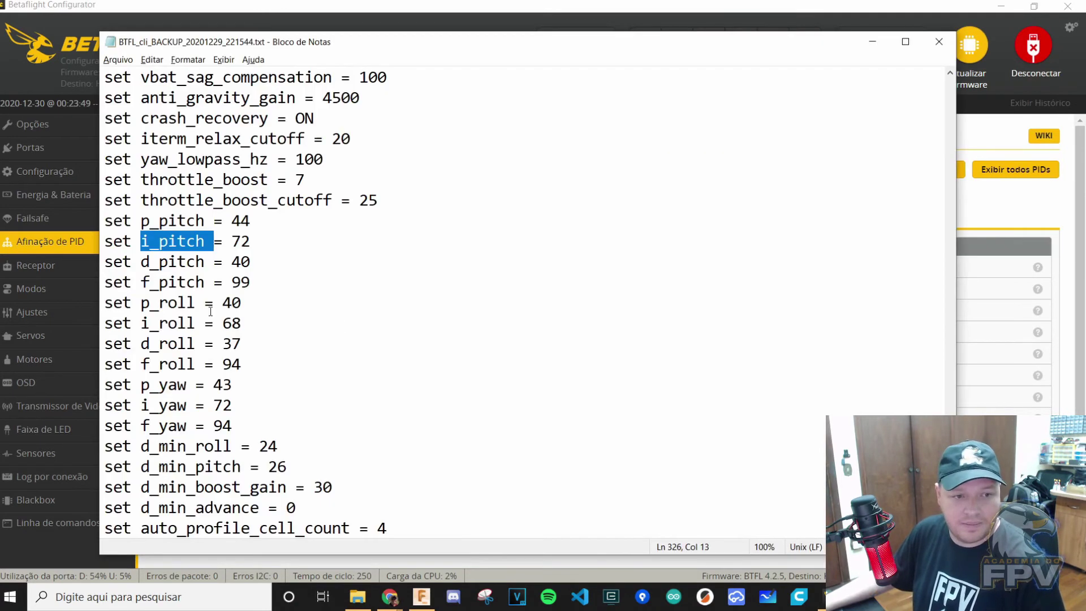
double_click(171, 322)
key("alt+Tab")
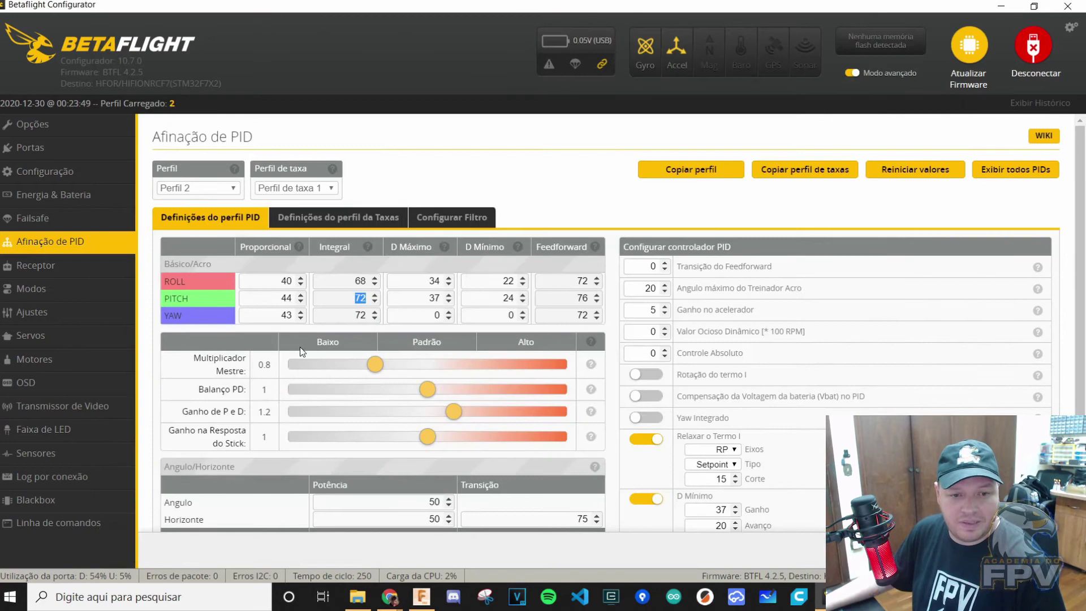
double_click(336, 281)
left_click(365, 278)
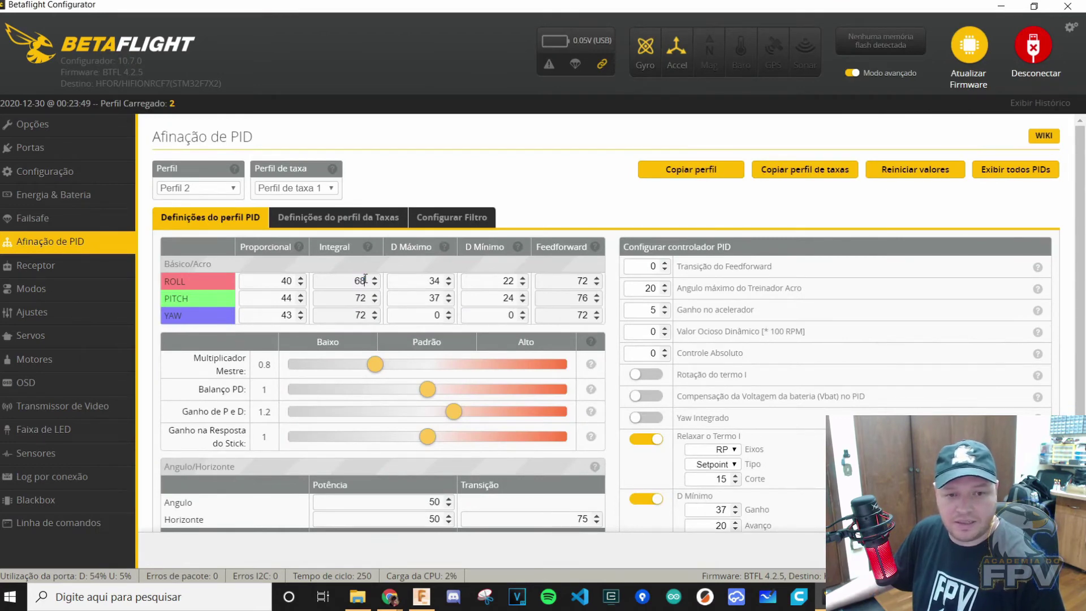
key("alt+Tab")
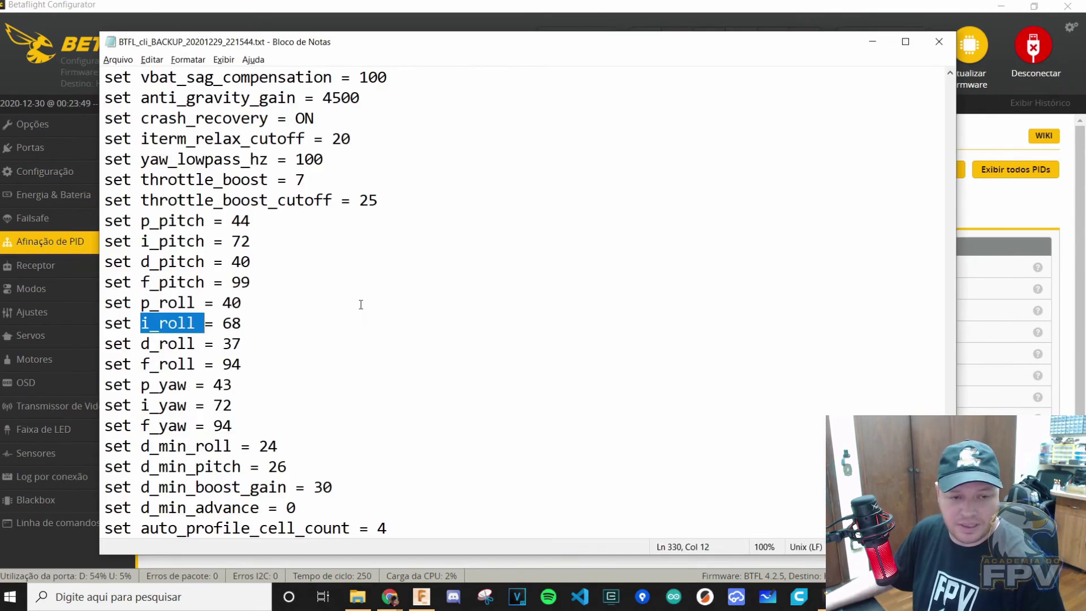
double_click(179, 401)
key("alt+Tab")
double_click(368, 313)
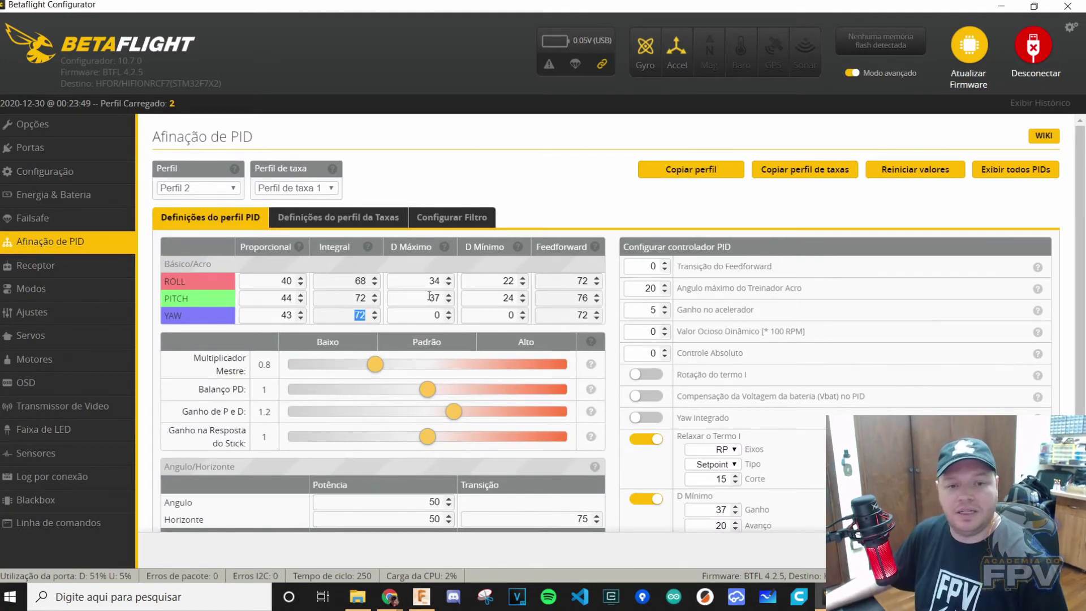
Step: Check the roll and pitch D maximum values on profile 2, comparing pitch with the backup's d_pitch line
left_click_drag(431, 275, 462, 277)
left_click(414, 281)
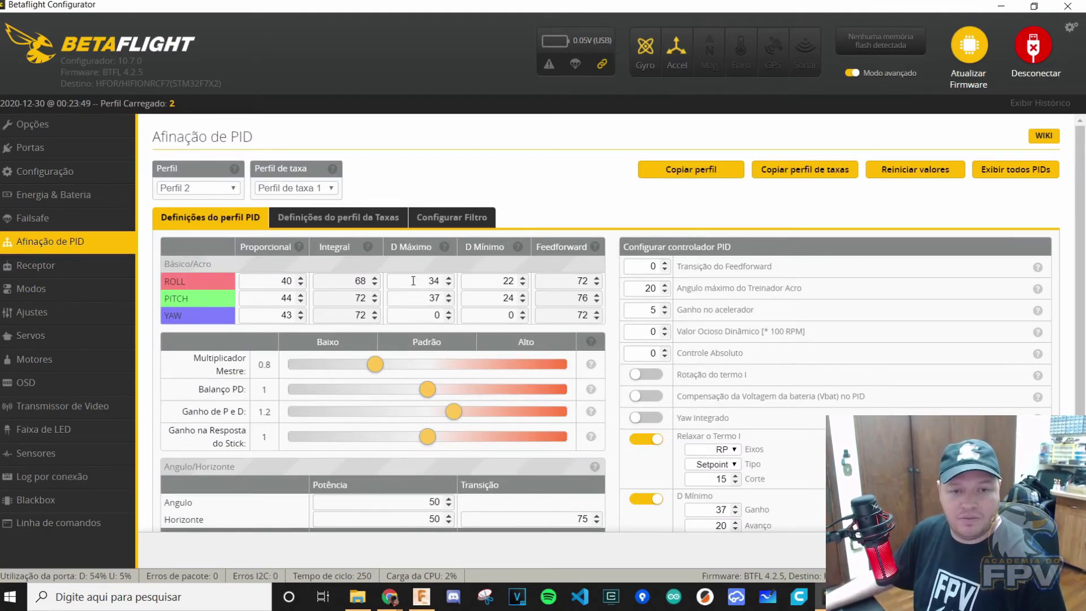
key("alt+Tab")
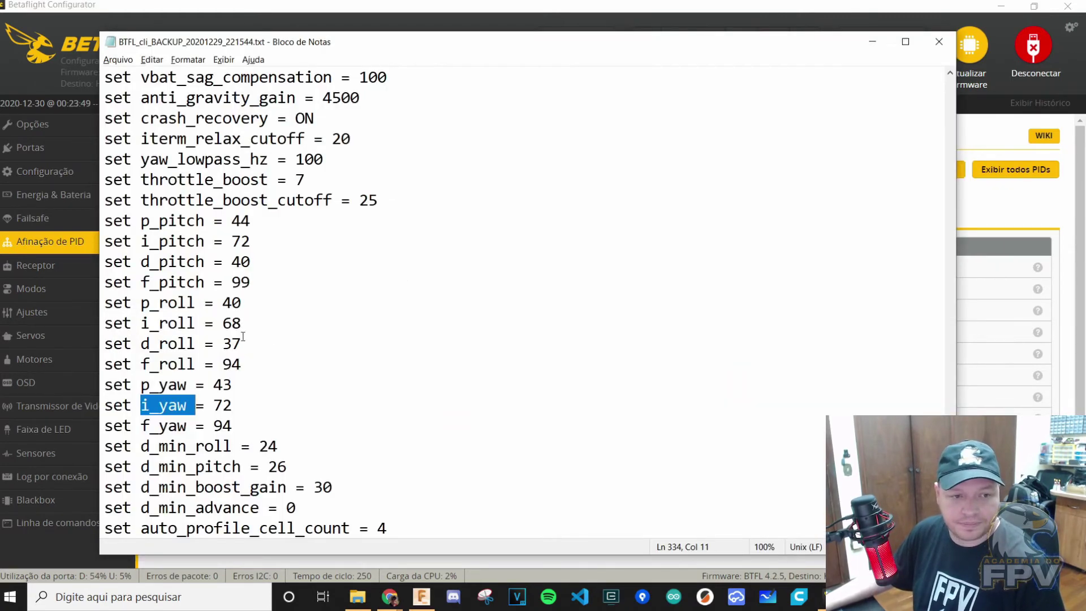
double_click(168, 261)
key("alt+Tab")
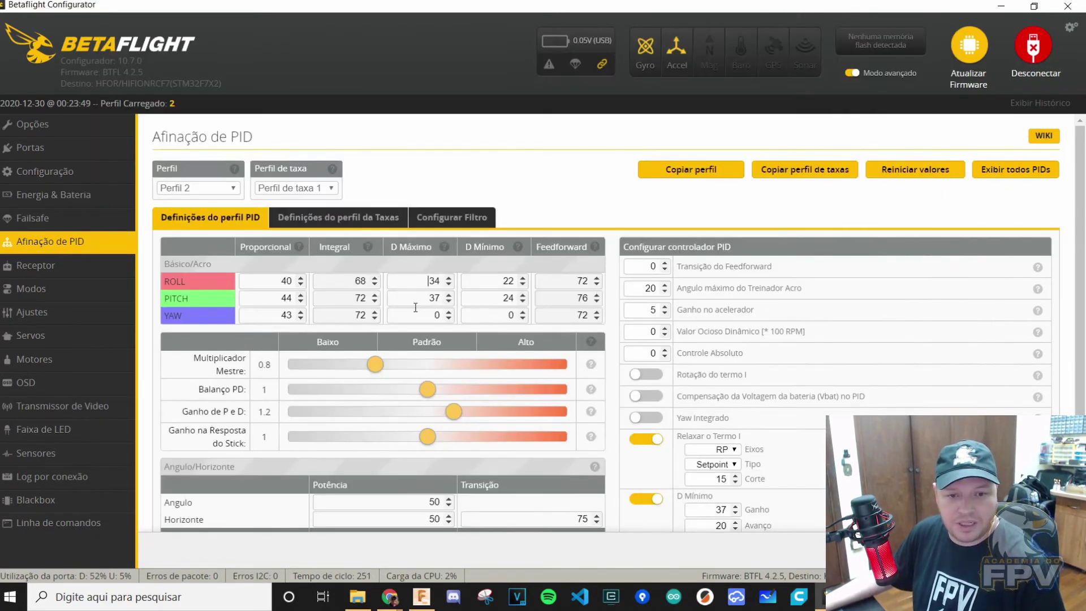
double_click(414, 298)
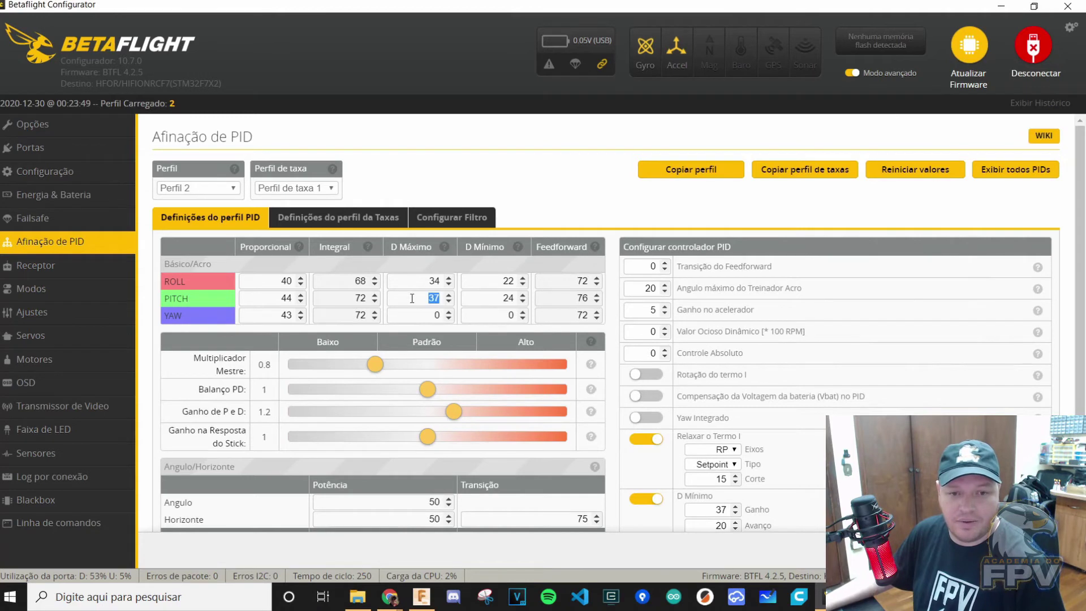
left_click(413, 394)
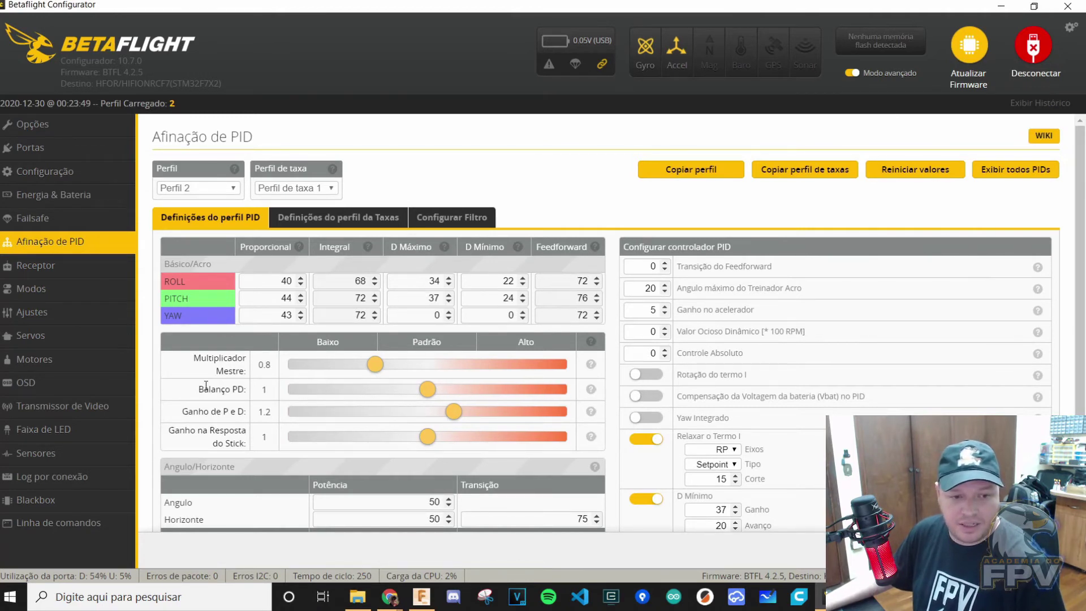
left_click_drag(206, 386, 427, 393)
left_click(323, 391)
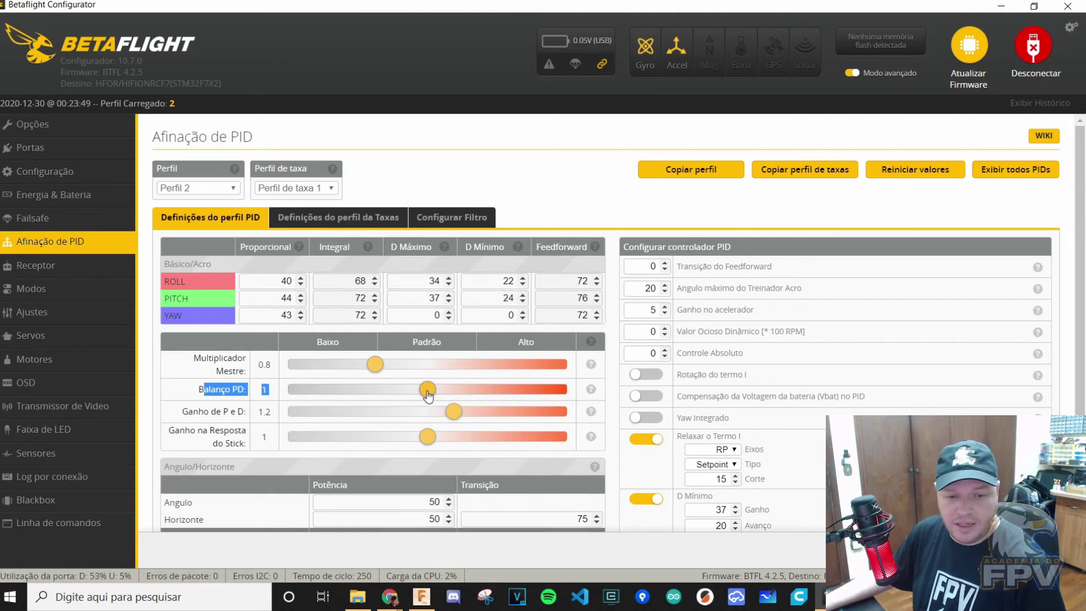
left_click(279, 390)
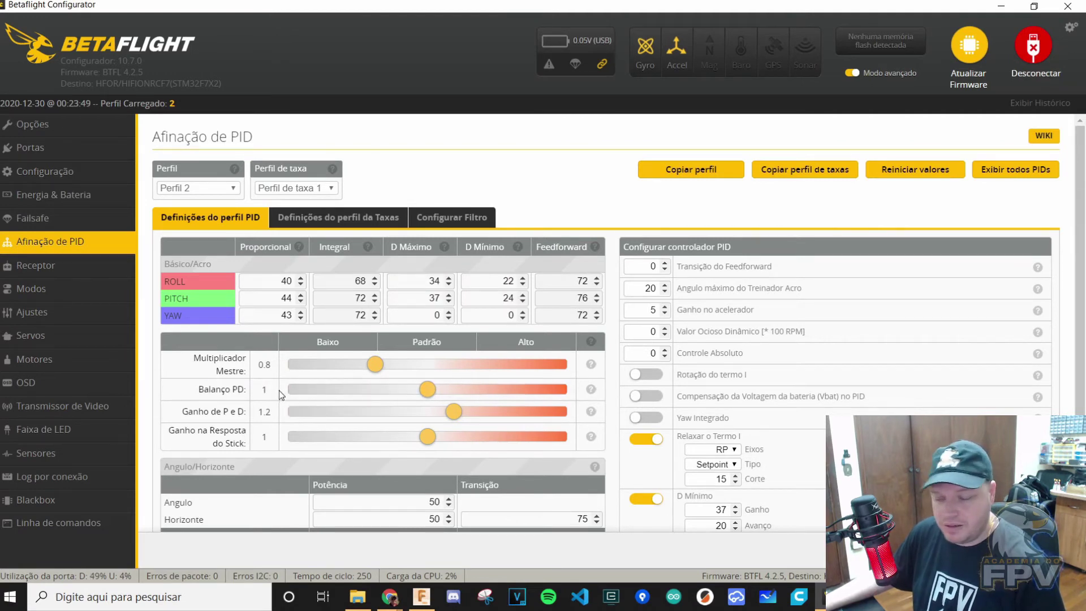
Step: Set profile 2's PD balance to 1.1 and check the pitch D maximum against the backup's d_pitch line
left_click_drag(428, 395, 441, 394)
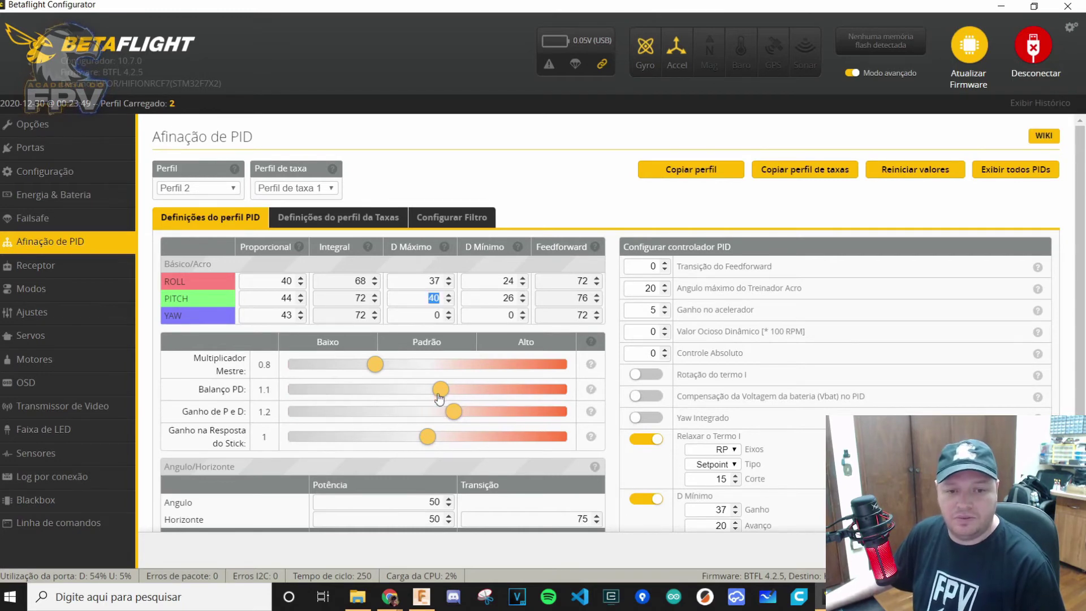
key("alt+Tab")
left_click(251, 261)
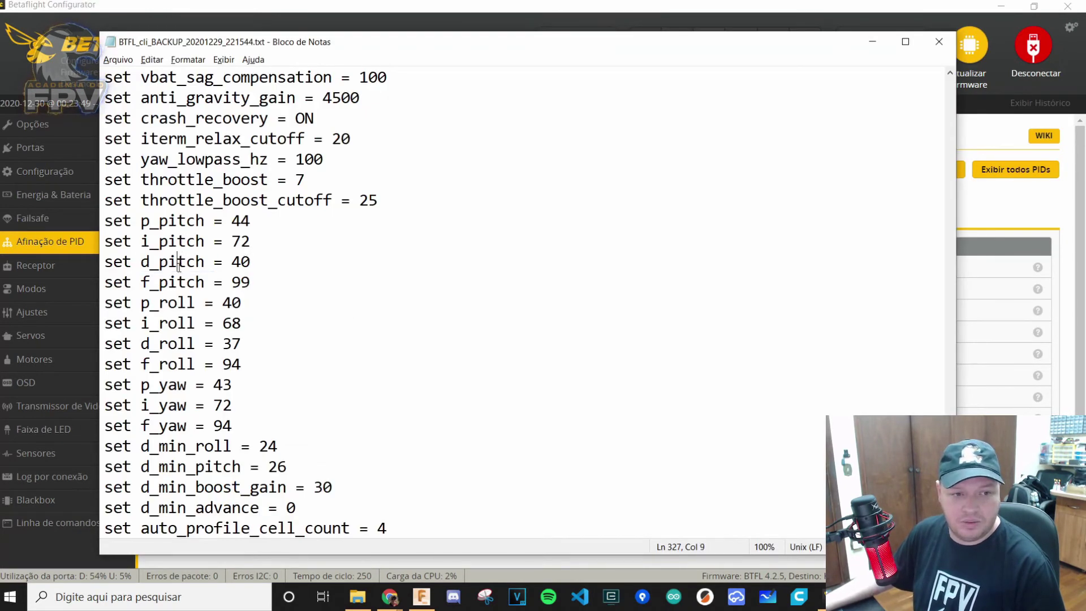
key("alt+Tab")
left_click(422, 297)
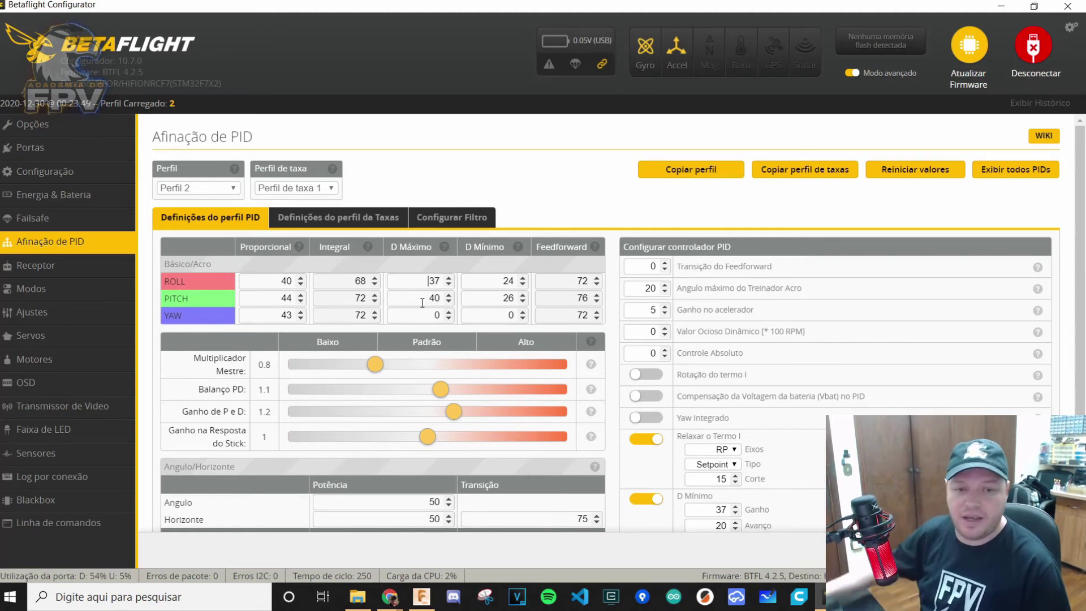
left_click_drag(429, 298, 450, 305)
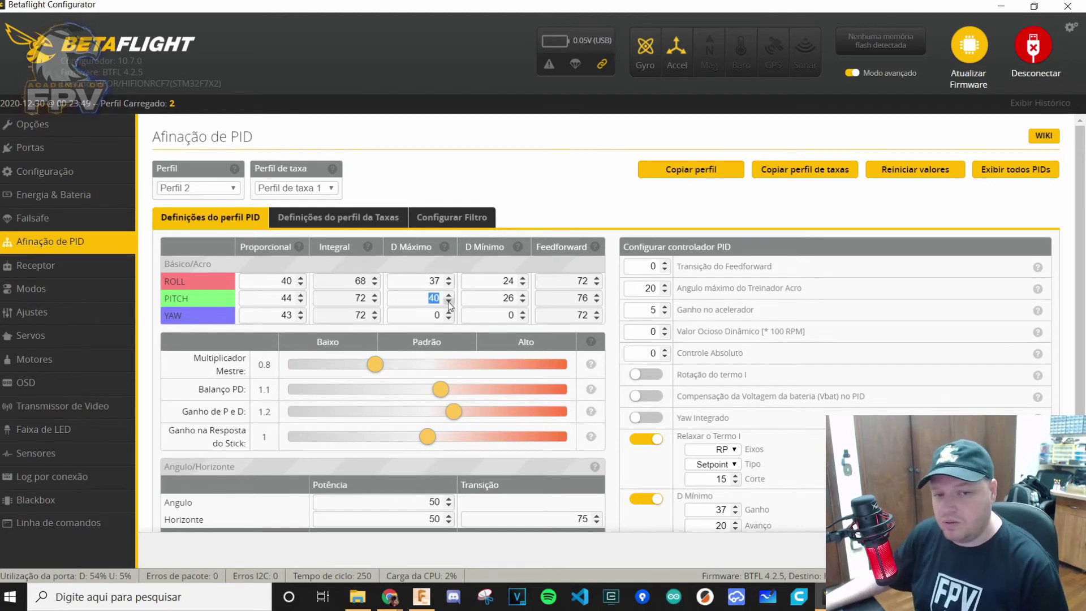
Step: Compare profile 2's roll D maximum value with the d_roll line in the backup
left_click(424, 277)
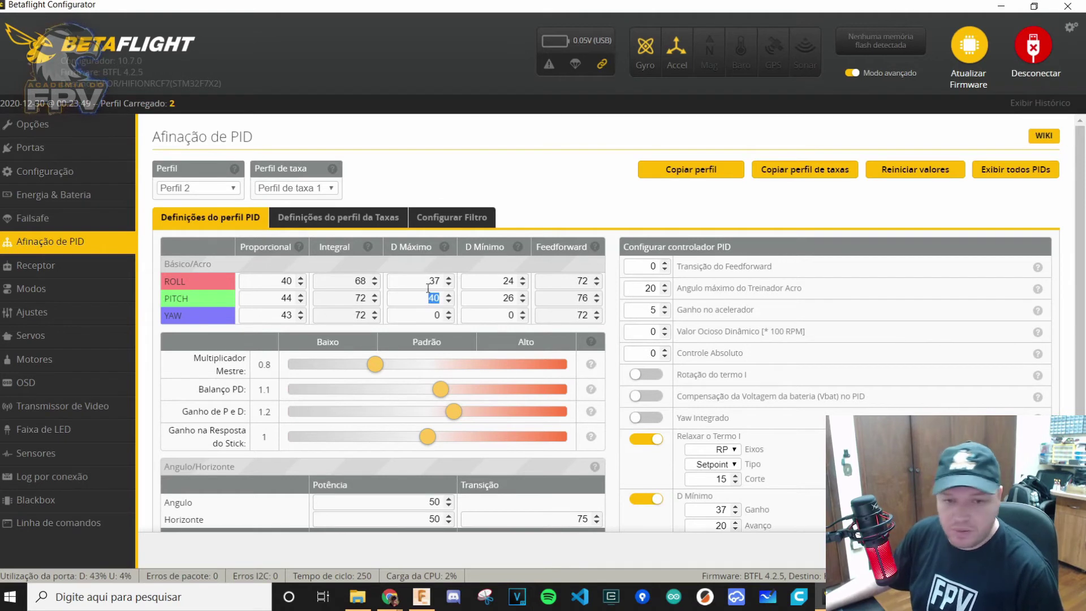
double_click(431, 281)
left_click_drag(415, 293, 465, 293)
left_click(412, 304)
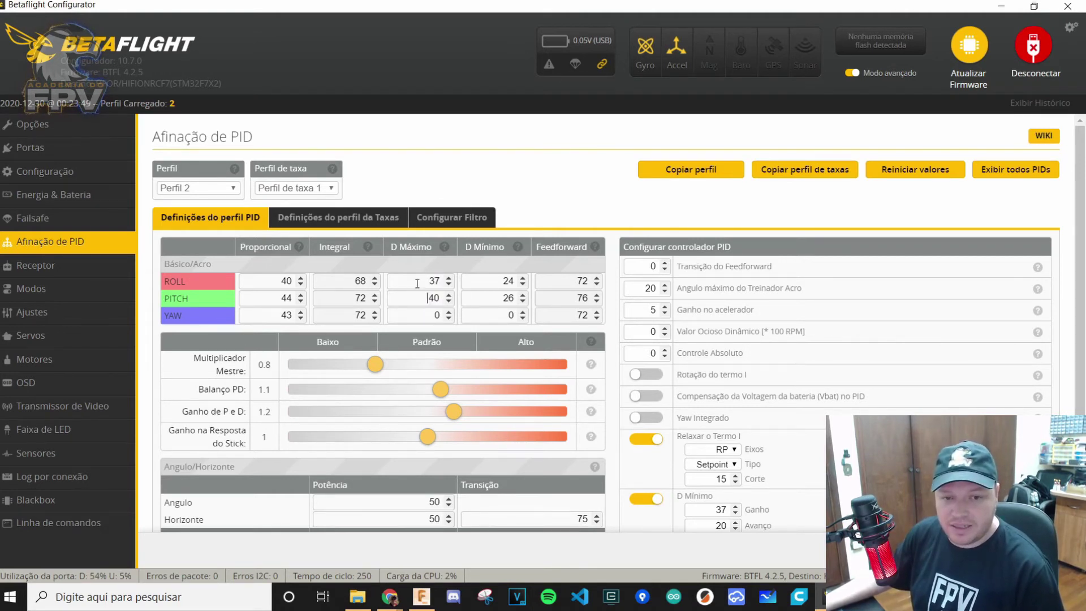
left_click(423, 285)
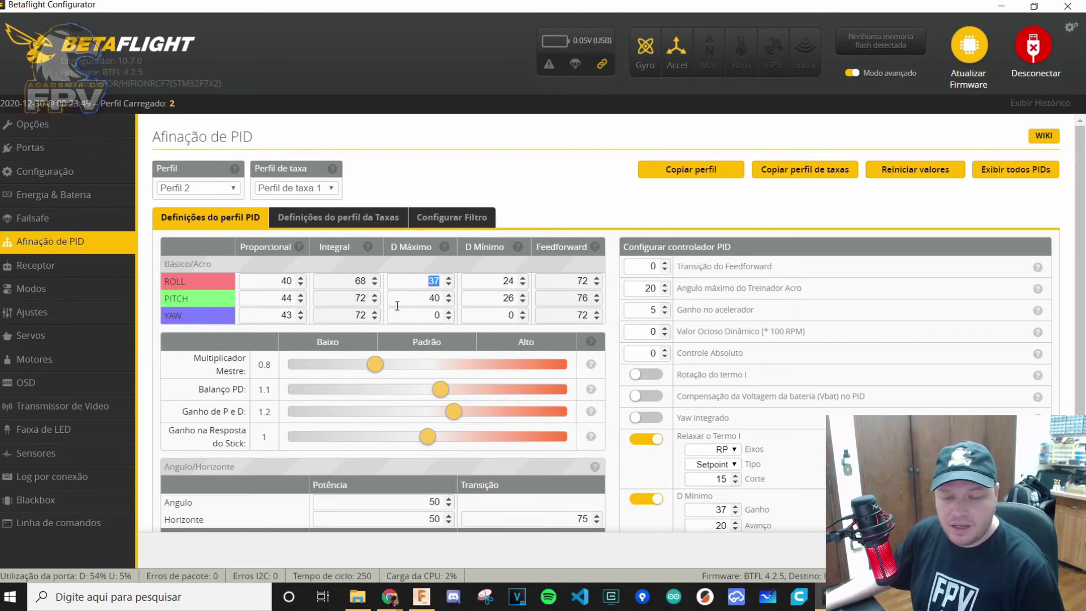
key("alt+Tab")
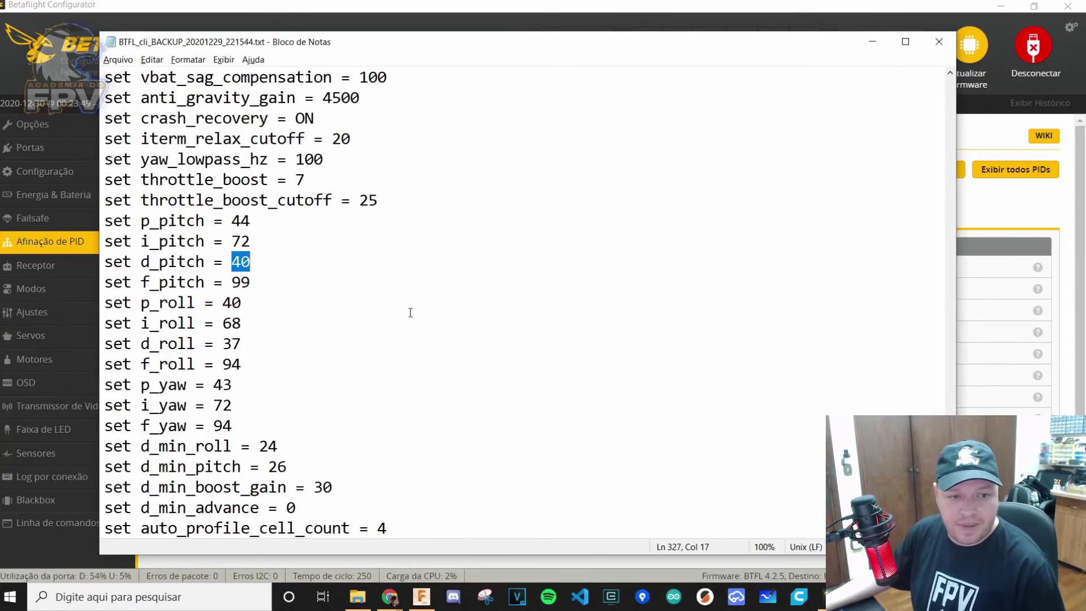
left_click(177, 344)
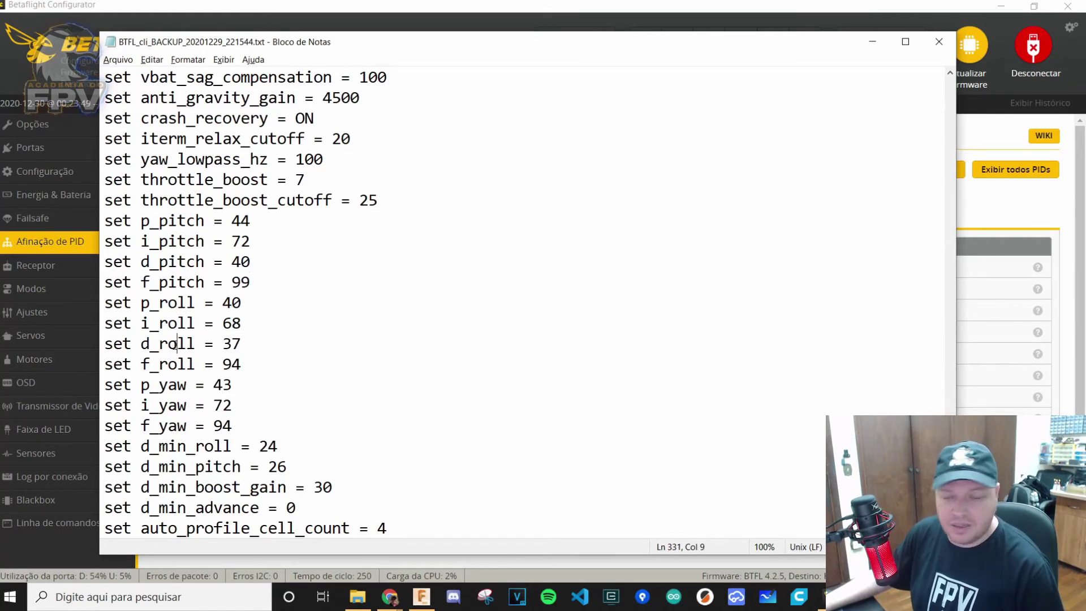
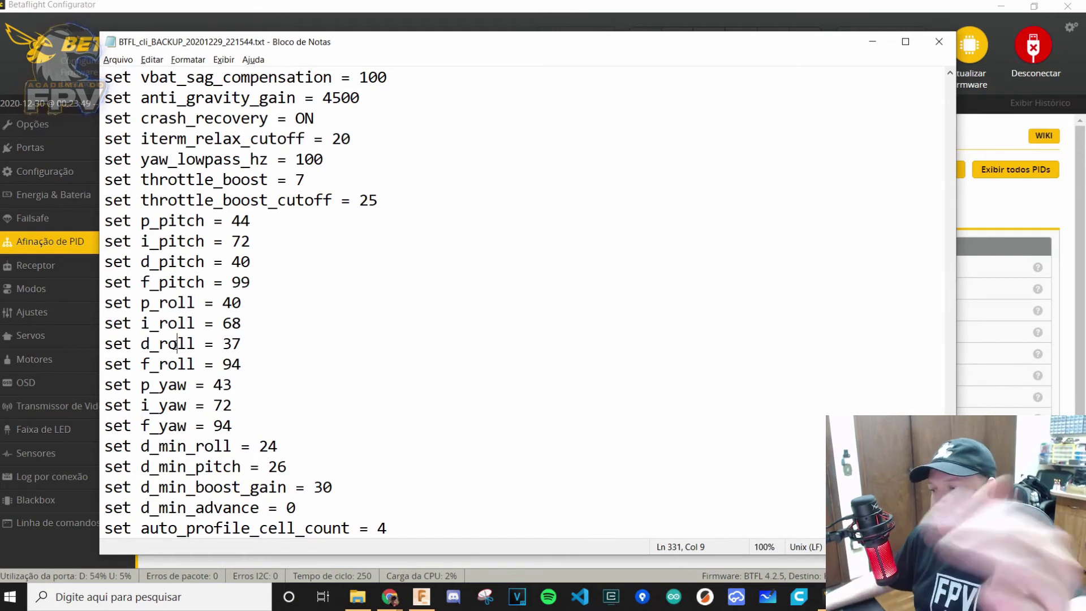
double_click(163, 348)
key("alt+Tab")
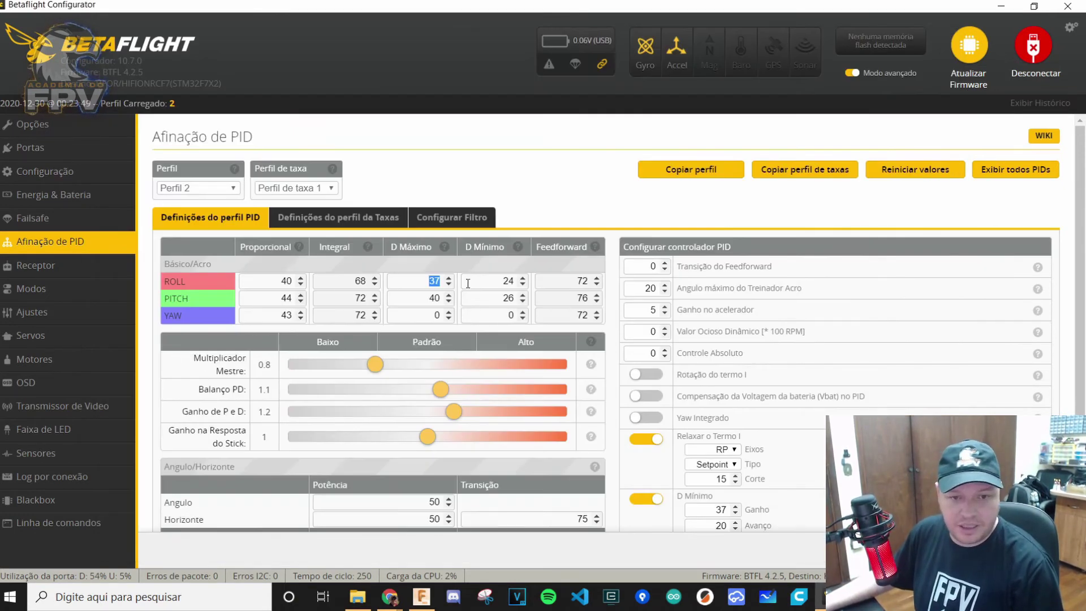
double_click(434, 281)
key("alt+Tab")
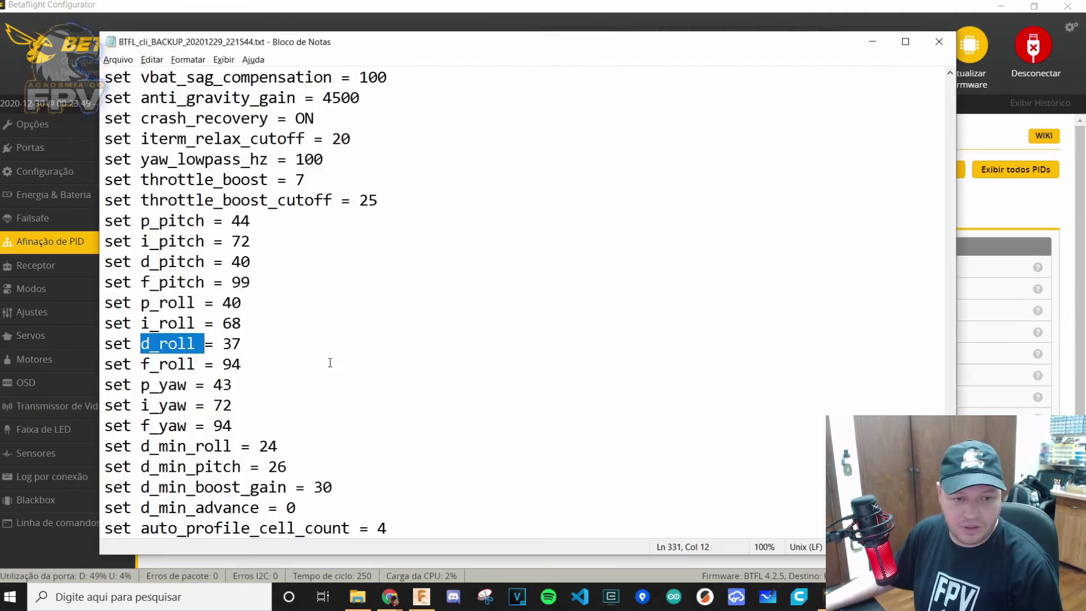
Step: Compare profile 2's roll D minimum value with the d_min_roll line in the backup
left_click(262, 422)
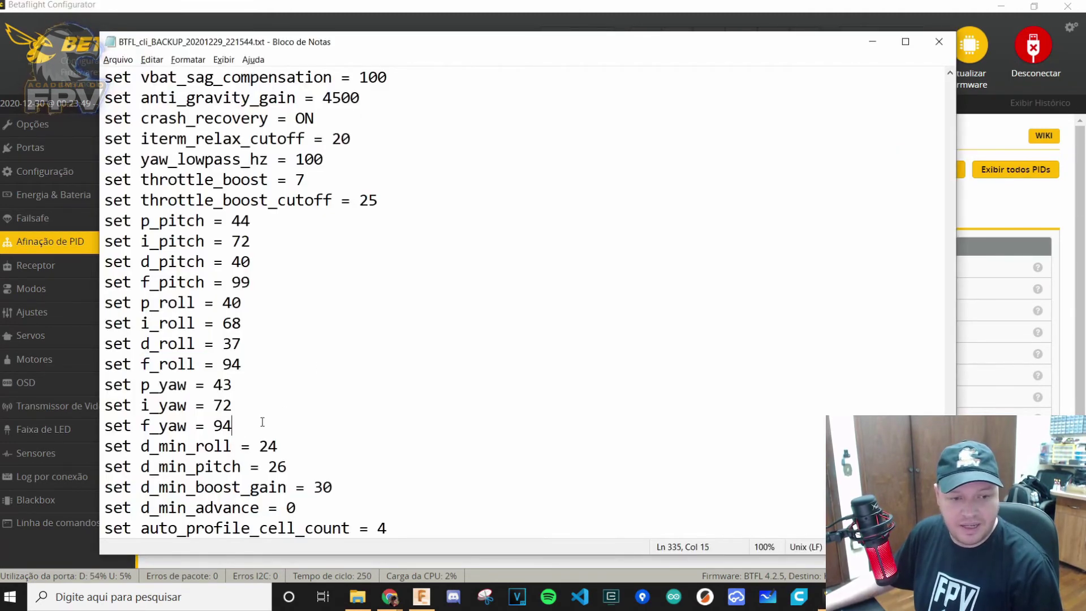
key("alt+Tab")
double_click(512, 281)
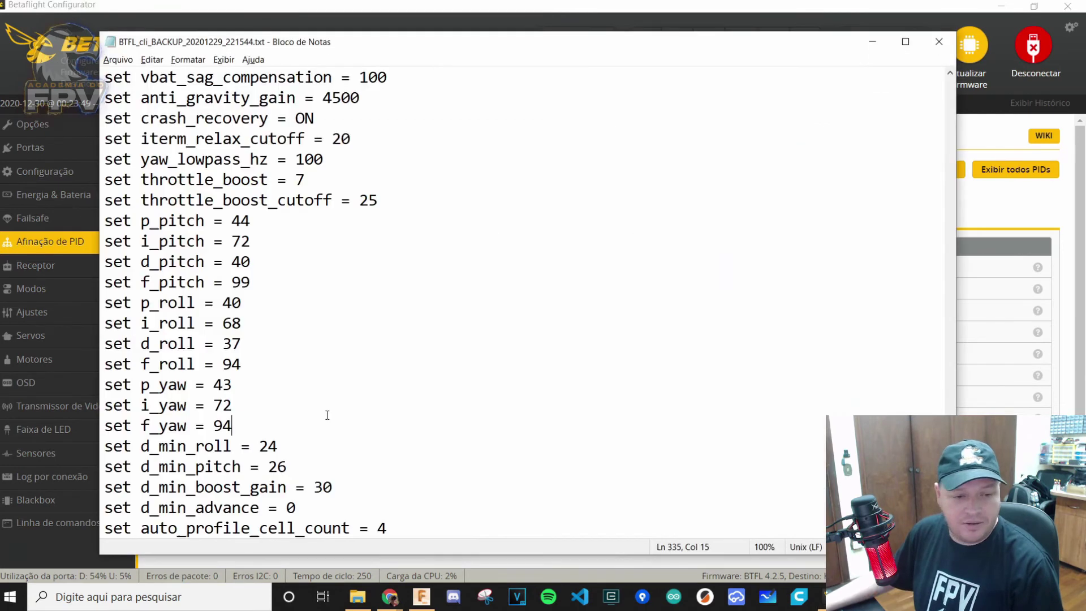
key("alt+Tab")
scroll(253, 411, "down", 1)
double_click(199, 386)
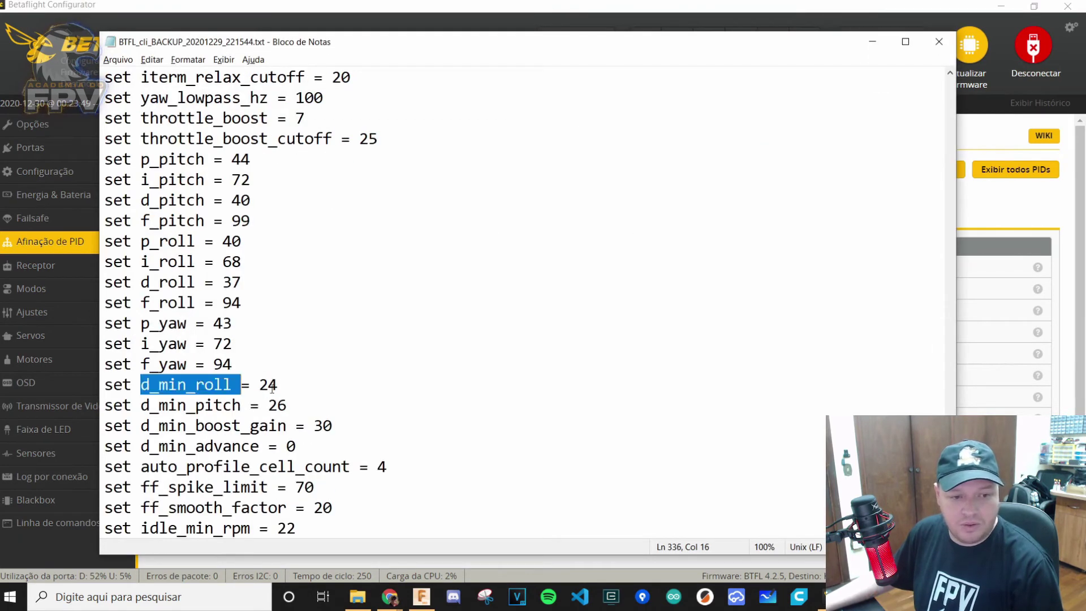
double_click(267, 386)
key("ctrl+c")
key("alt+Tab")
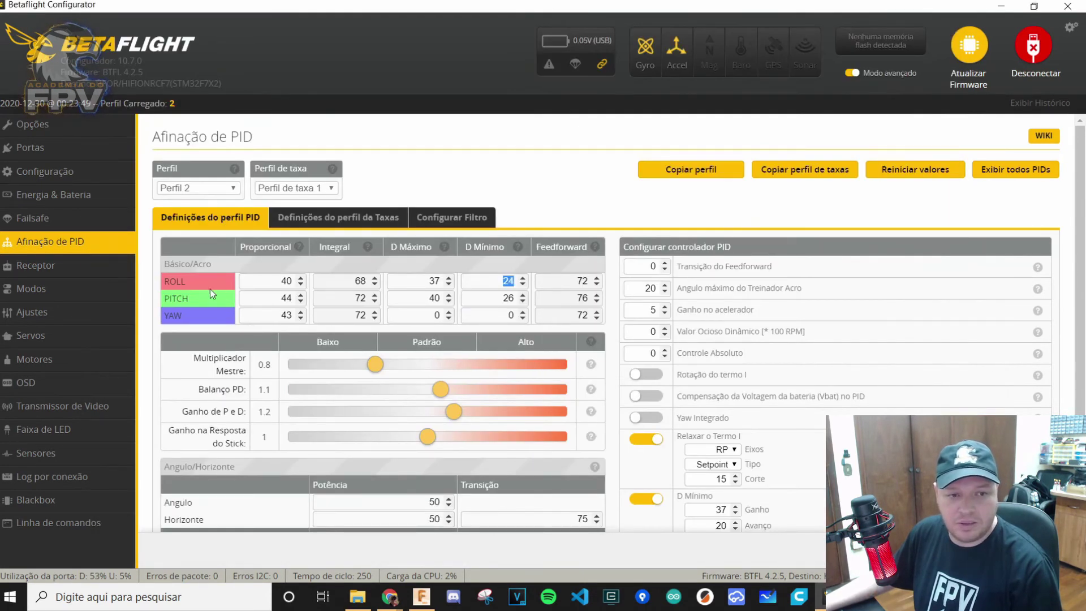
key("ctrl+v")
double_click(509, 281)
Step: Compare profile 2's pitch D minimum value with the d_min_pitch line in the backup
key("alt+Tab")
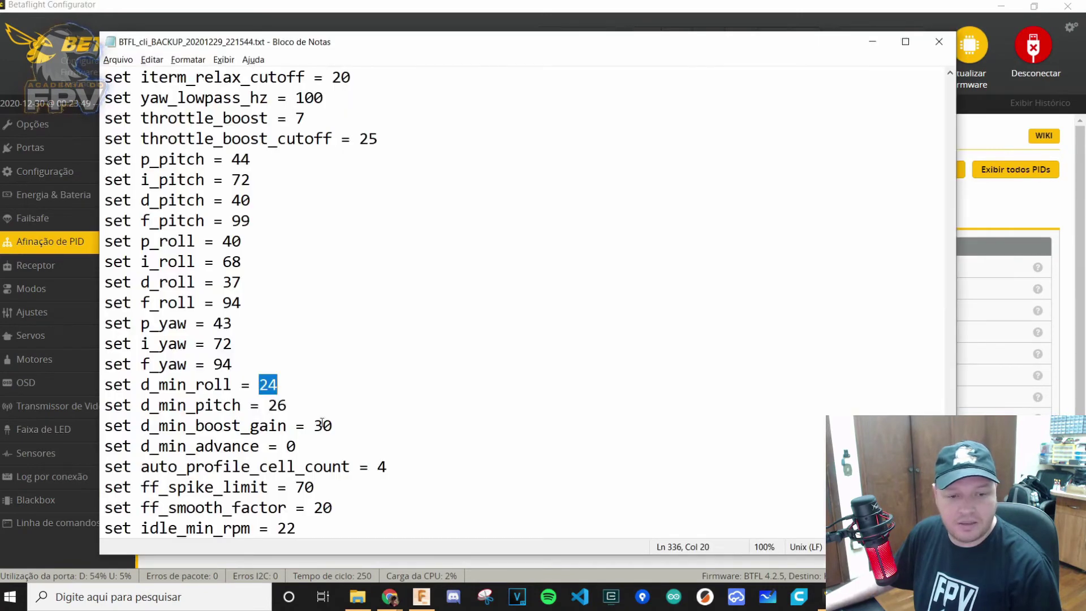
double_click(223, 406)
key("alt+Tab")
double_click(507, 298)
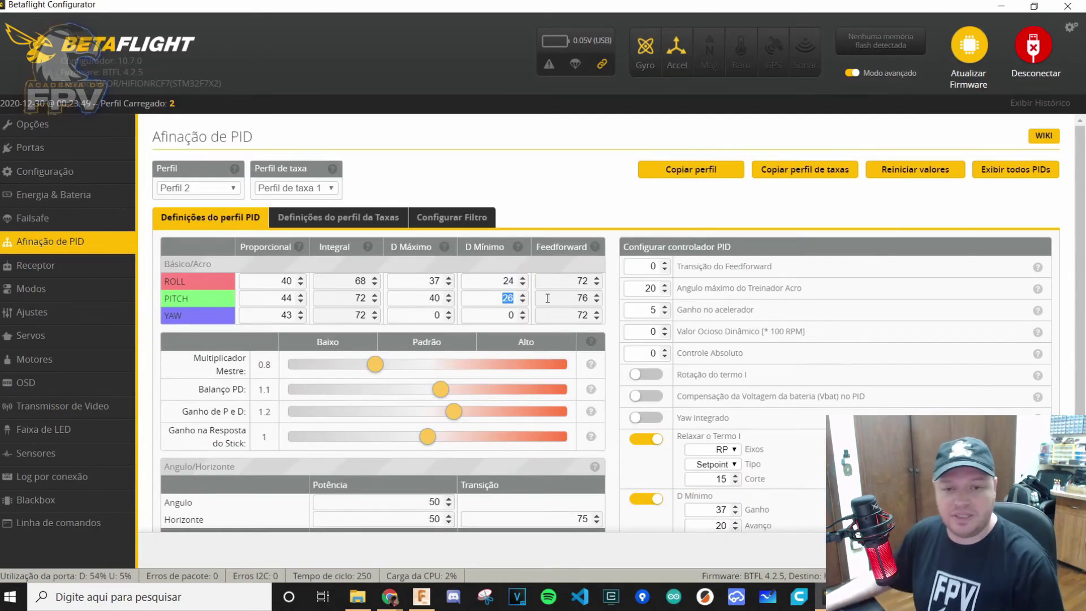
left_click(460, 344)
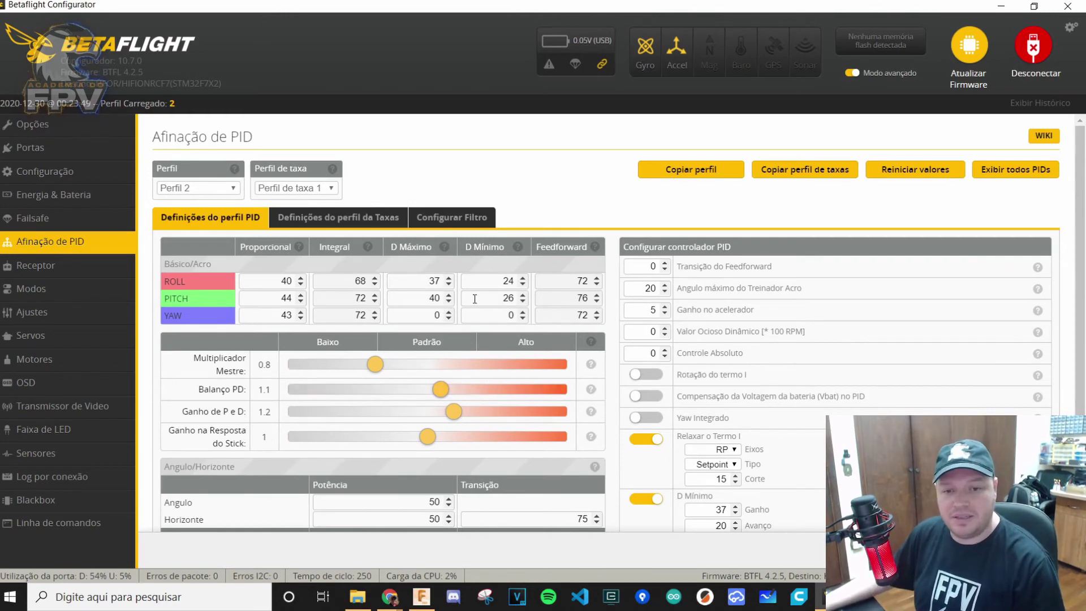
Step: Find the f_pitch line in the backup and set profile 2's stick response gain to 1.3 to match its feedforward
key("alt+Tab")
scroll(400, 390, "down", 1)
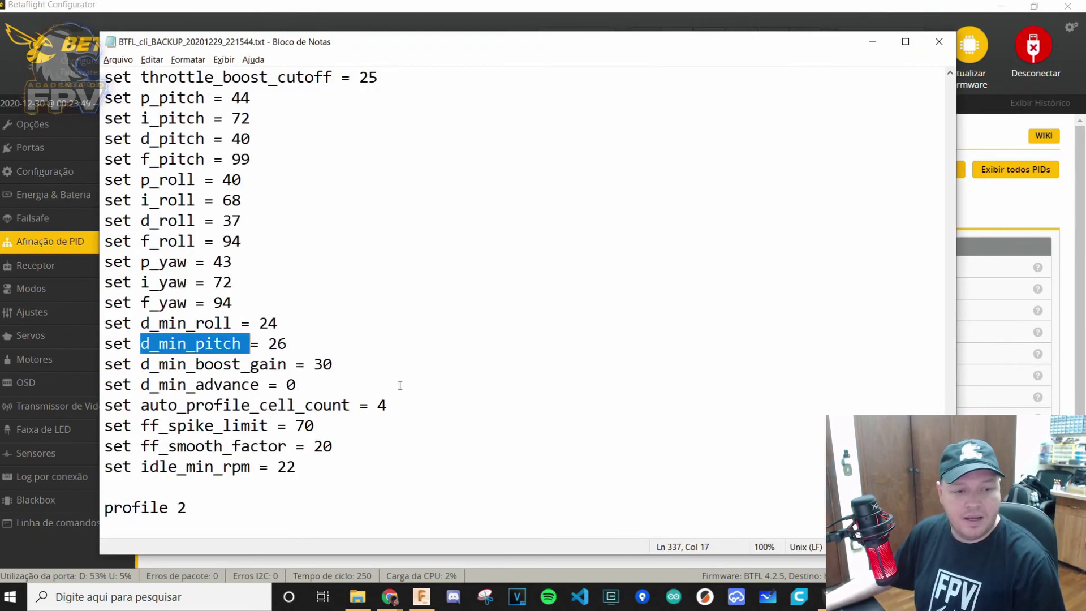
scroll(400, 396, "up", 1)
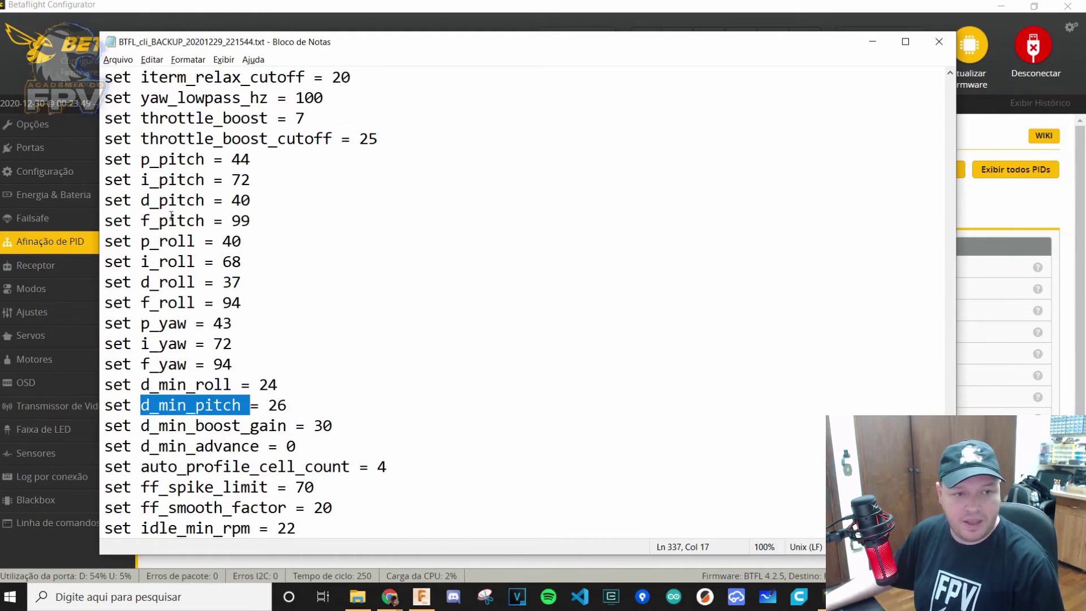
double_click(170, 220)
key("alt+Tab")
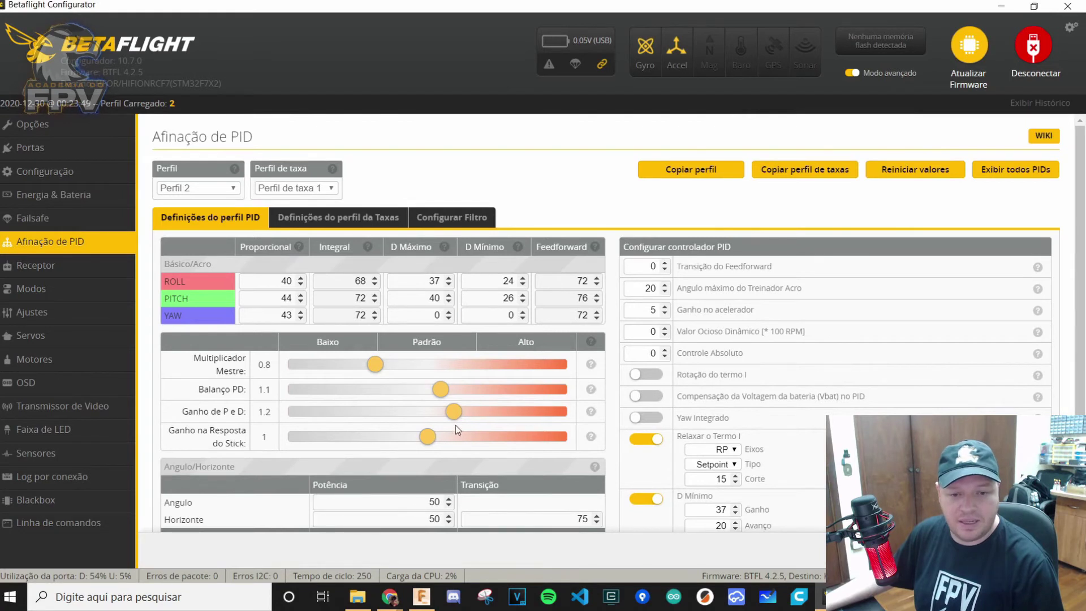
left_click_drag(187, 431, 215, 432)
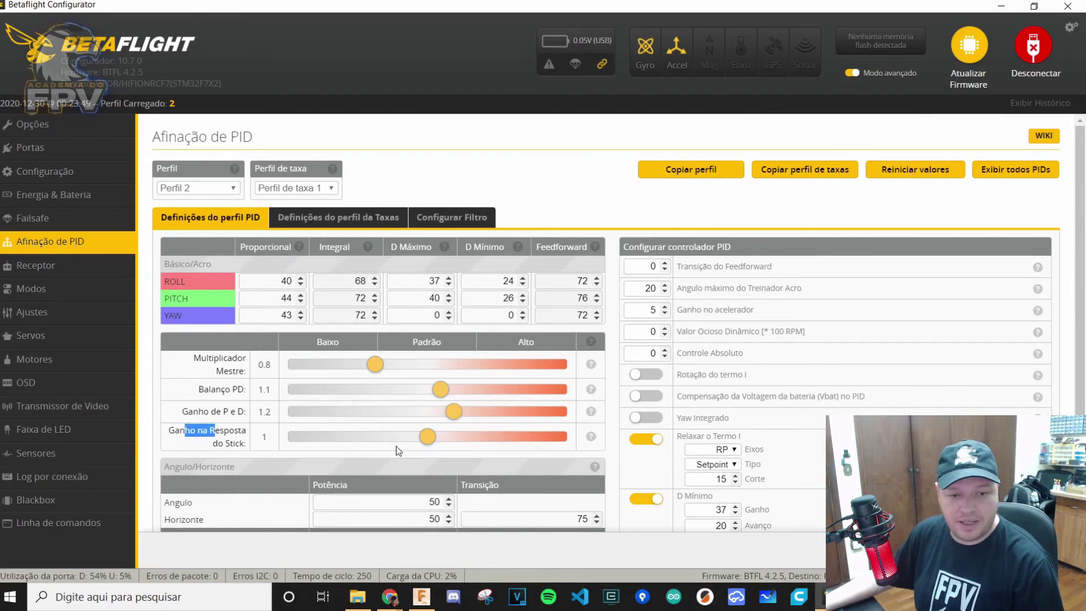
left_click_drag(427, 437, 466, 438)
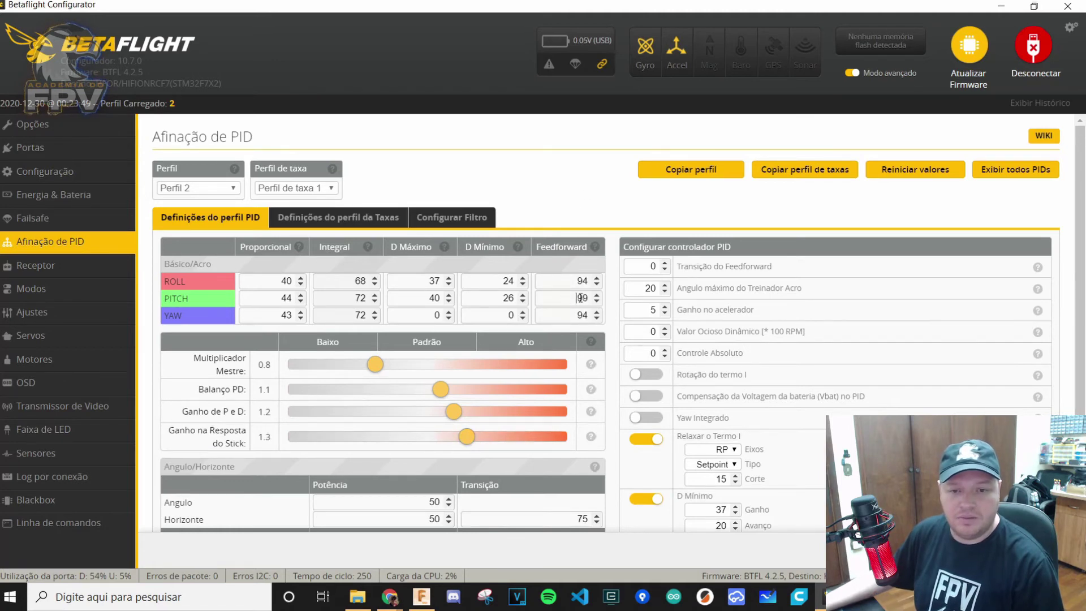
Step: Check profile 2's feedforward values against the backup's f_pitch, f_roll and f_yaw lines and save the PID settings
key("alt+Tab")
left_click(241, 220)
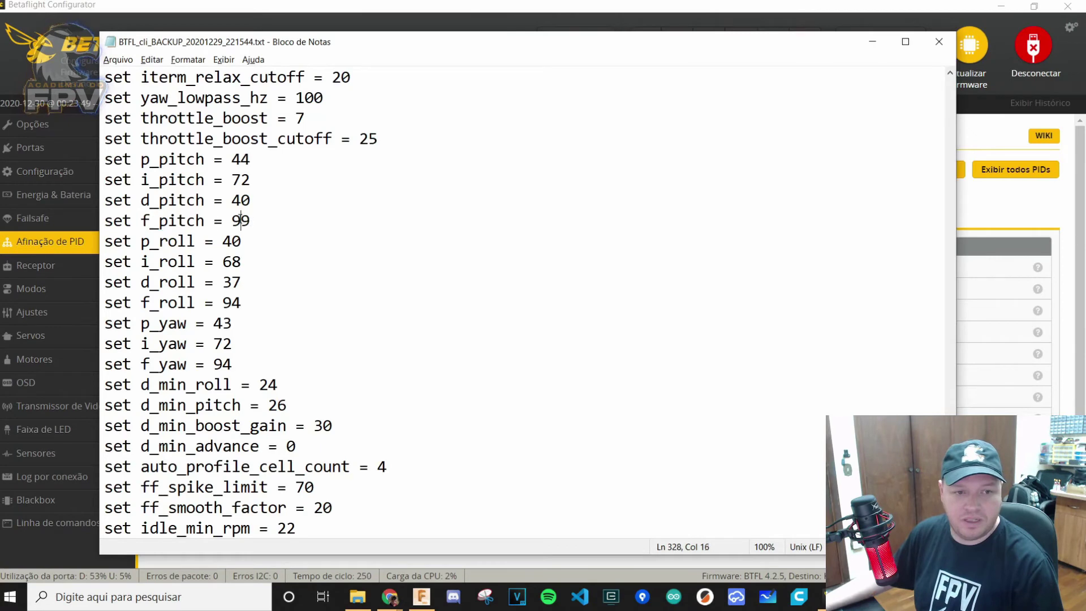
double_click(241, 221)
double_click(233, 302)
key("alt+Tab")
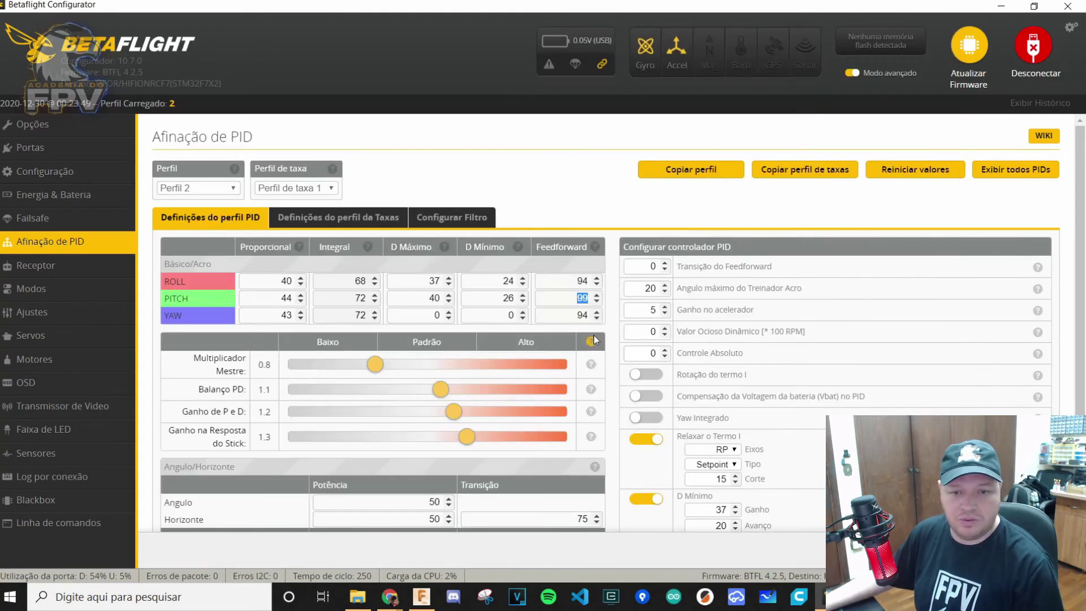
left_click_drag(568, 277, 621, 283)
key("alt+Tab")
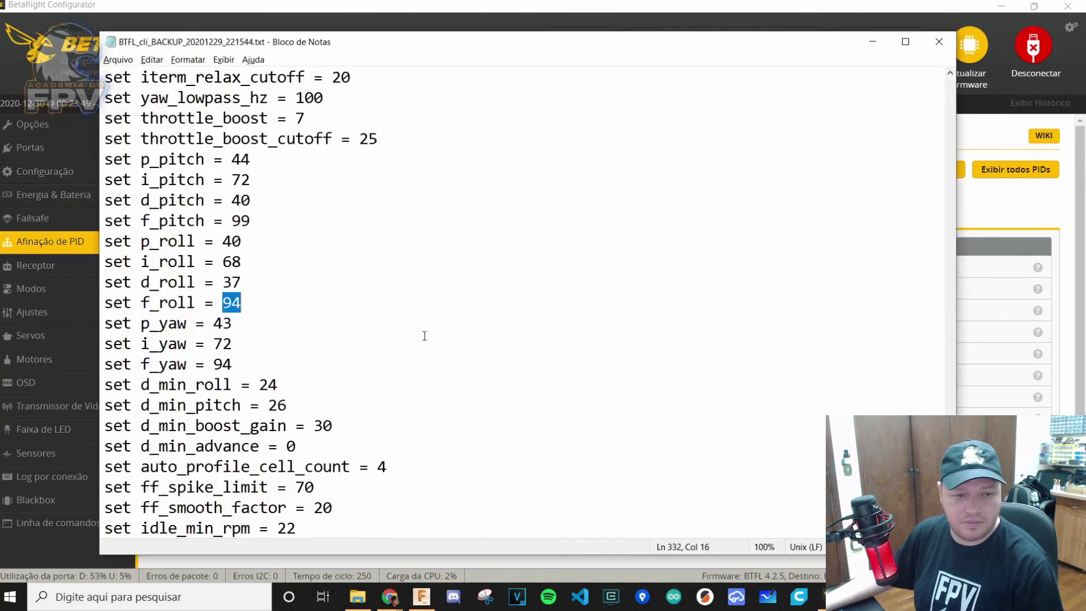
double_click(219, 363)
key("alt+Tab")
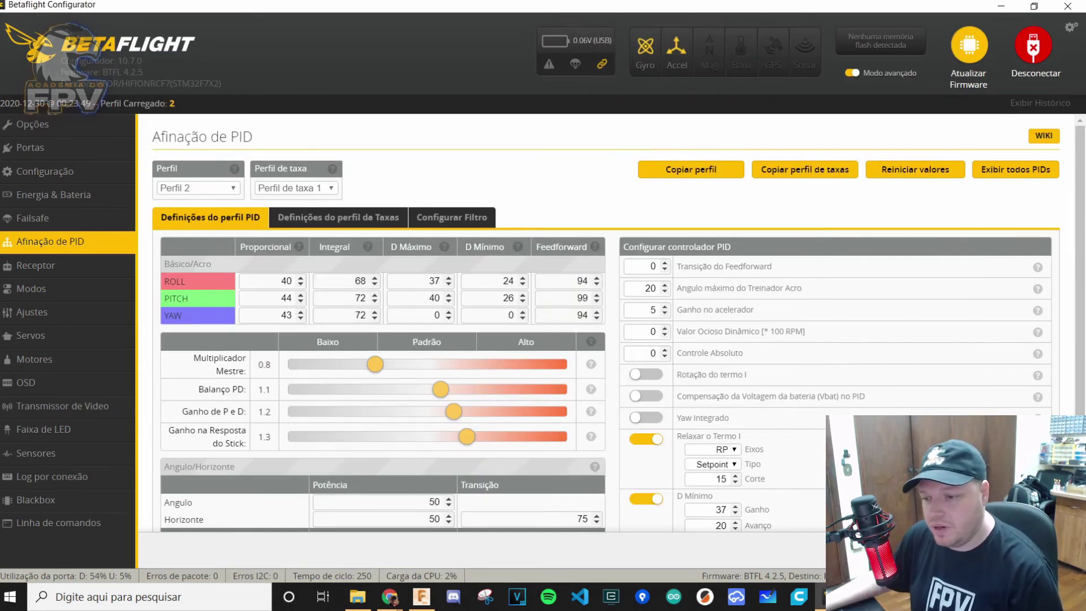
left_click(1041, 548)
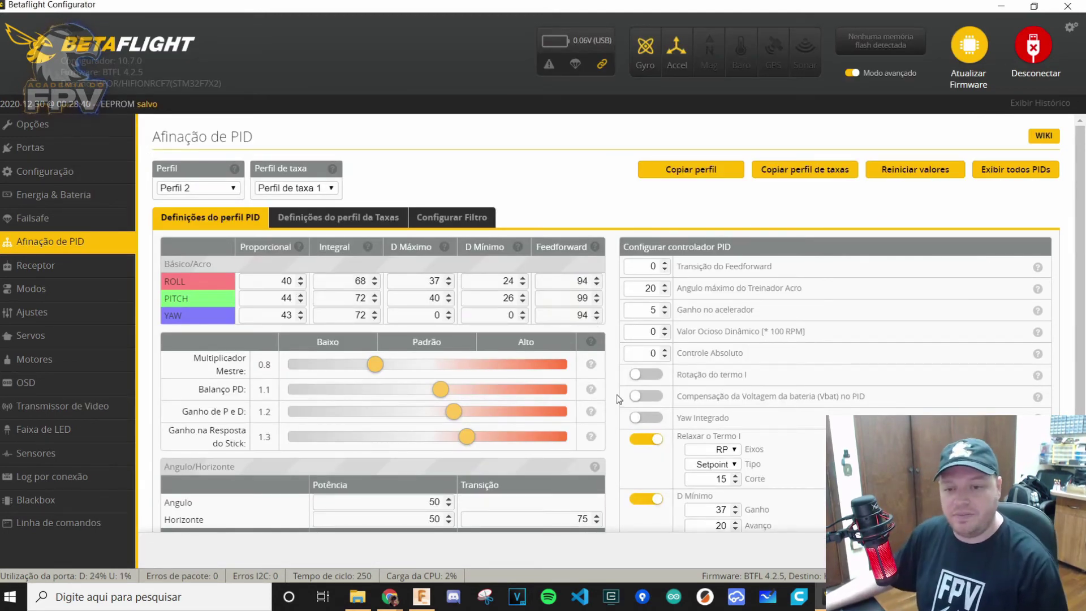
Step: Set profile 2's cell count to 4 to match the backup's auto_profile_cell_count line and save the settings
scroll(569, 397, "down", 2)
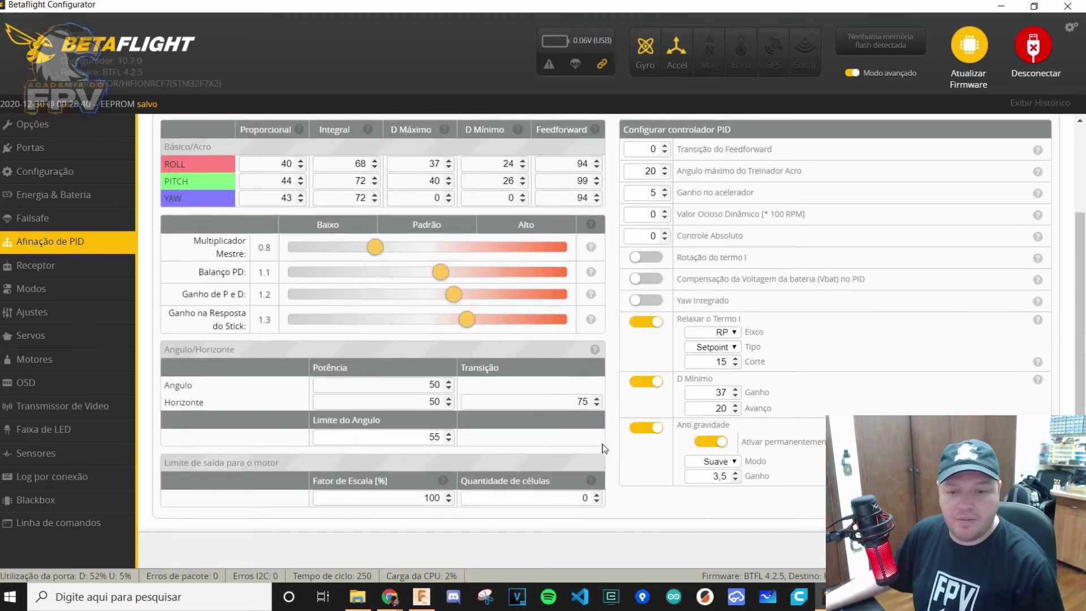
key("alt+Tab")
scroll(255, 354, "down", 2)
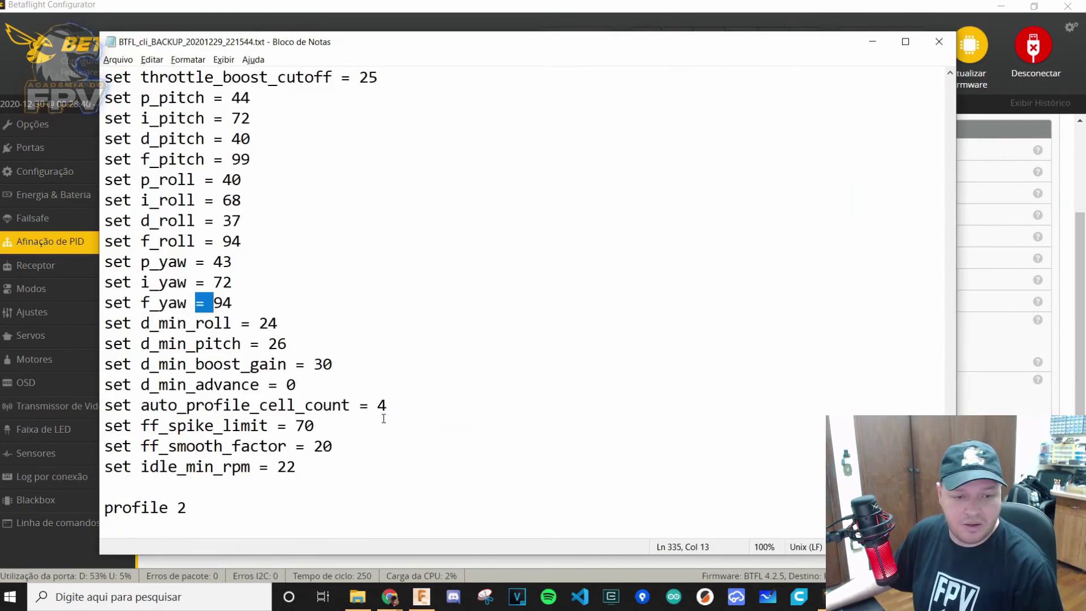
double_click(225, 343)
left_click(421, 342)
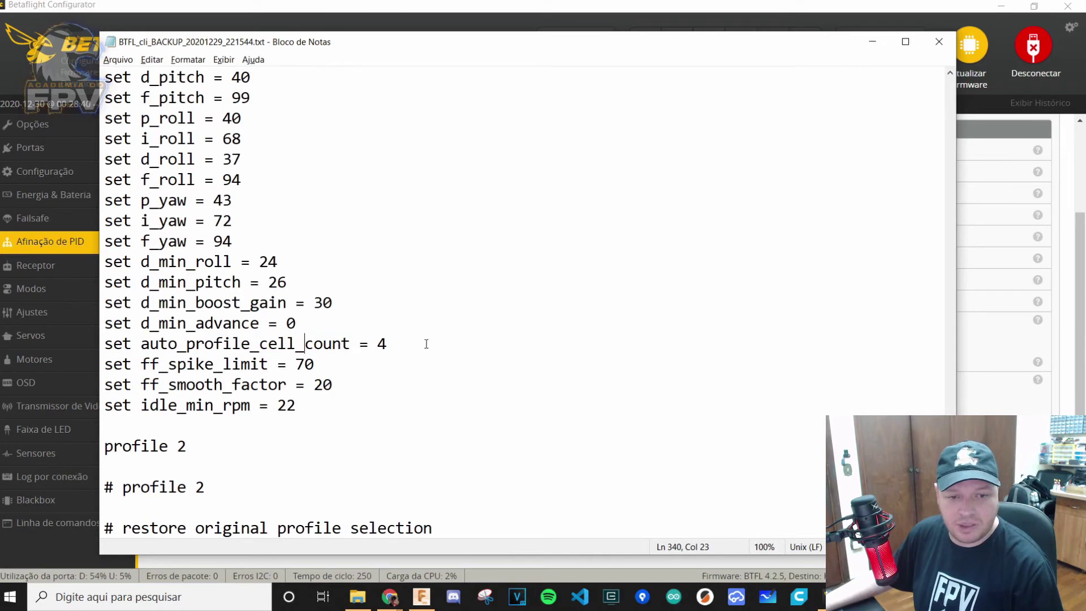
key("alt+Tab")
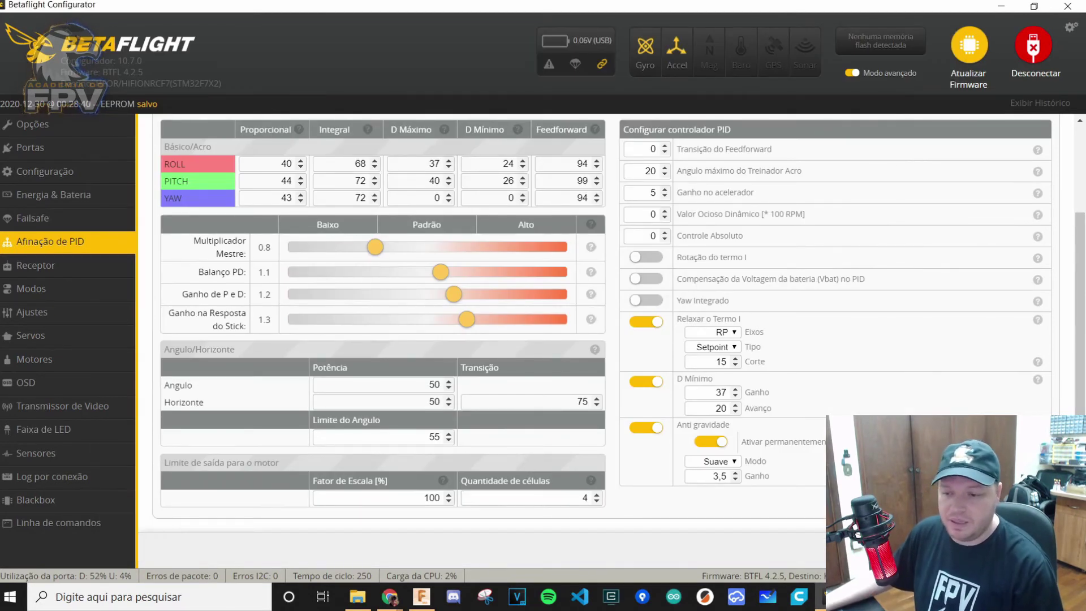
scroll(428, 473, "up", 2)
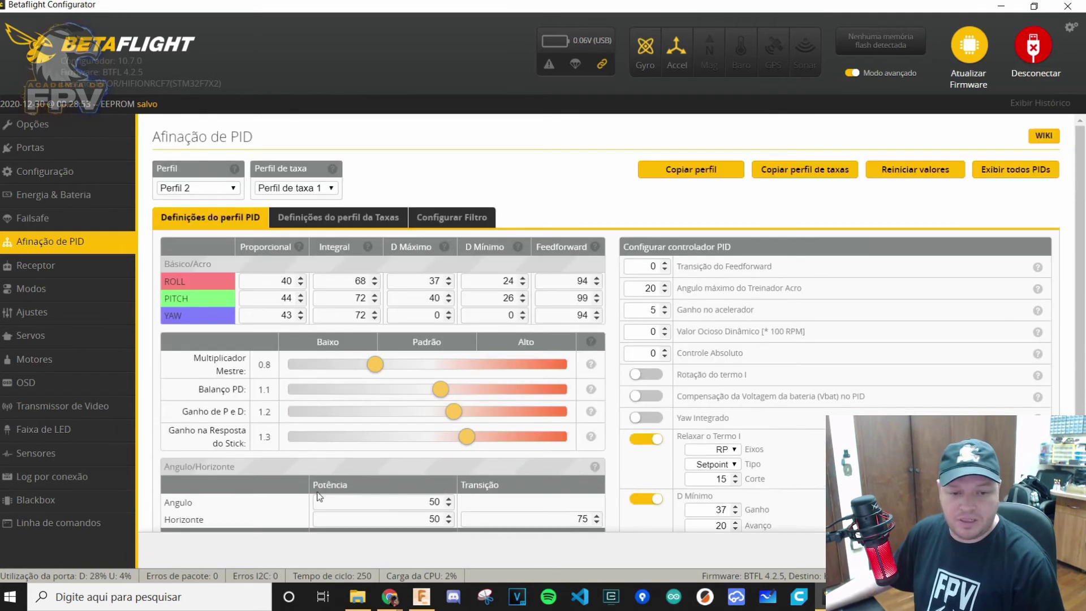
scroll(426, 472, "down", 2)
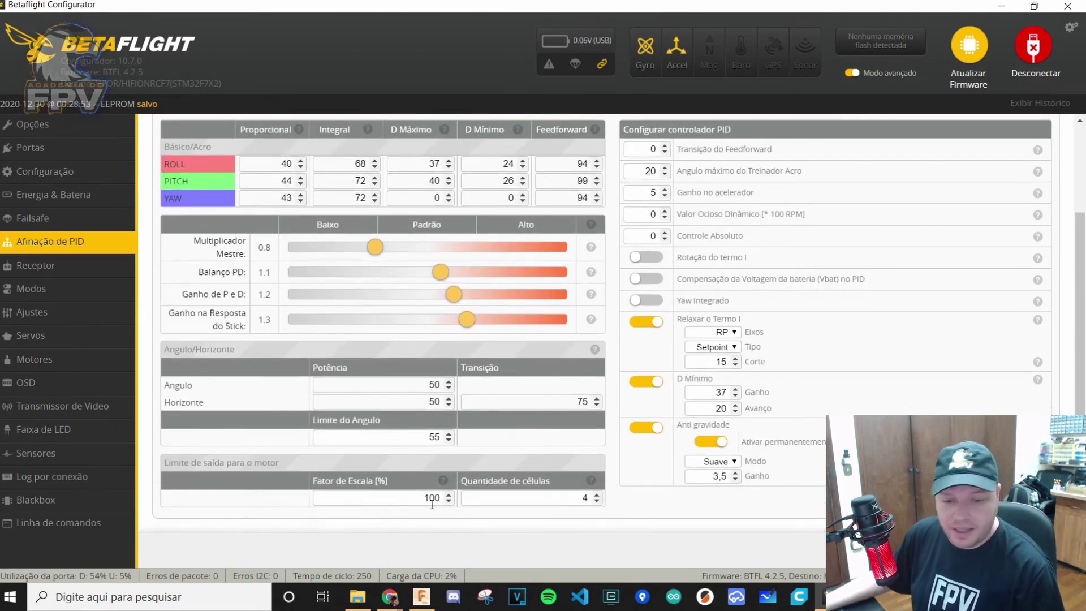
Step: Try a motor output scale factor of 74 % and replace it with 66 % for profile 2
double_click(400, 491)
left_click(610, 498)
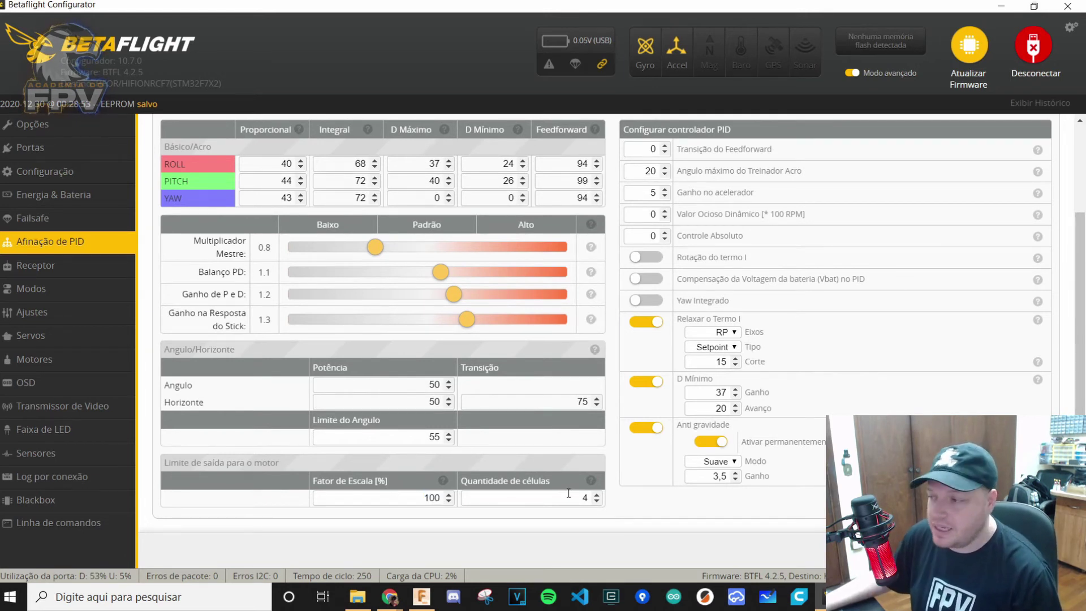
double_click(584, 498)
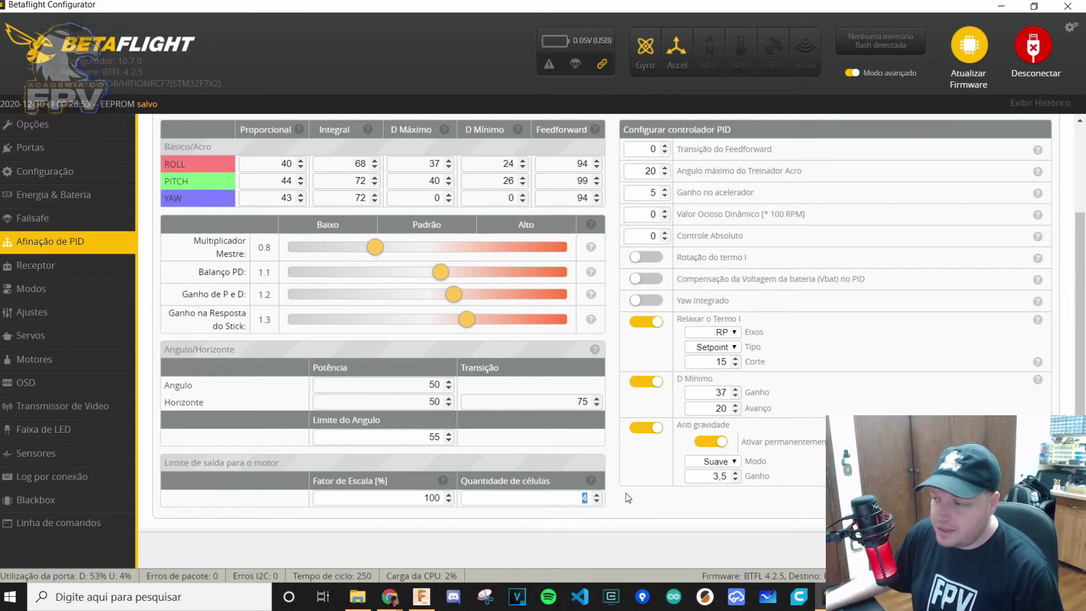
key("shift+Tab")
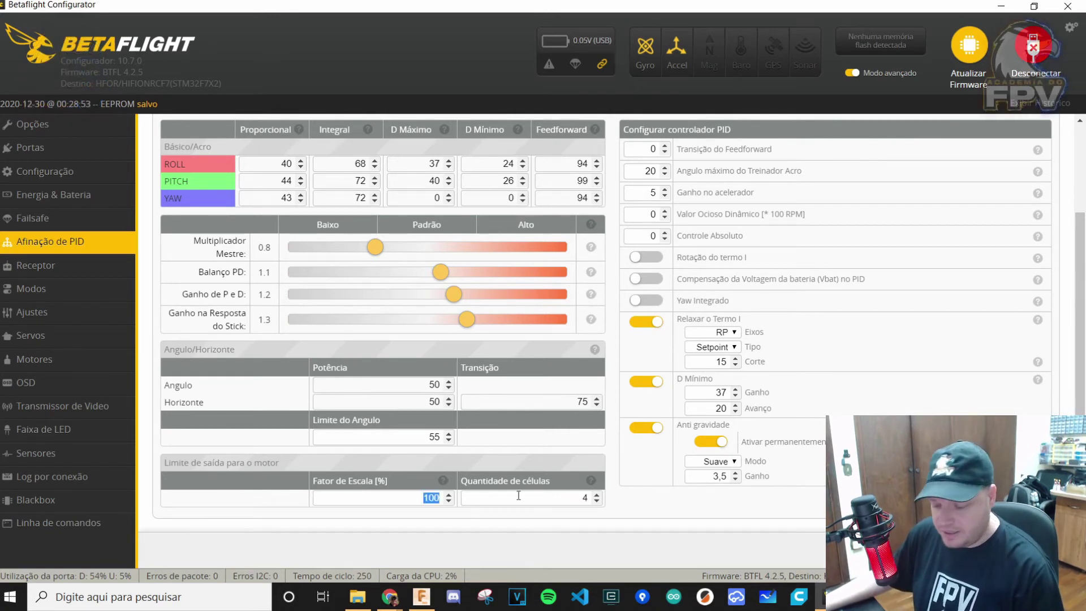
type("74")
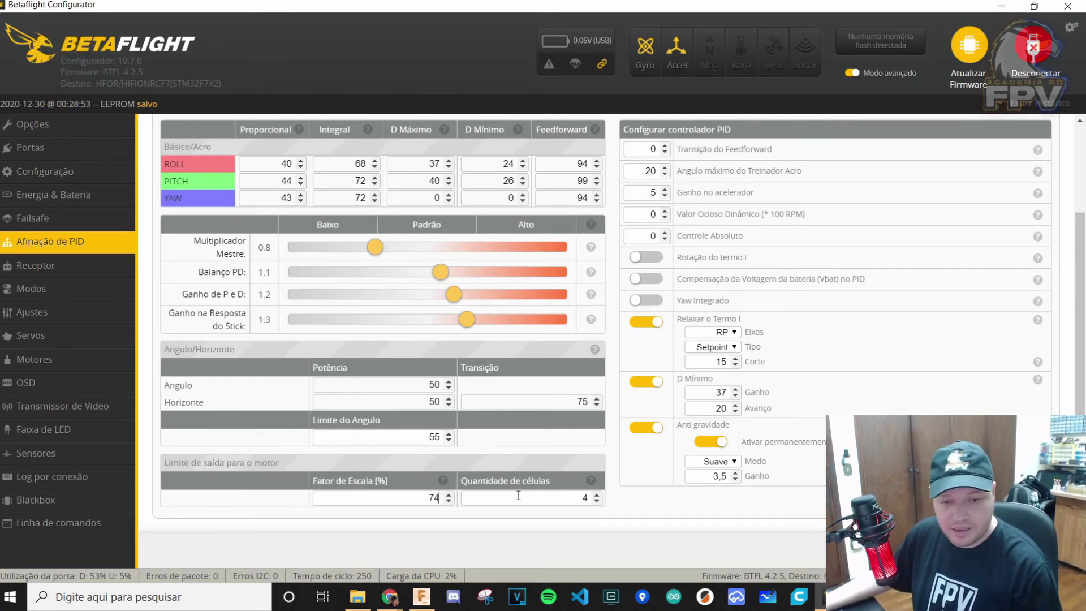
key("BackSpace")
key("BackSpace")
mouse_move(443, 480)
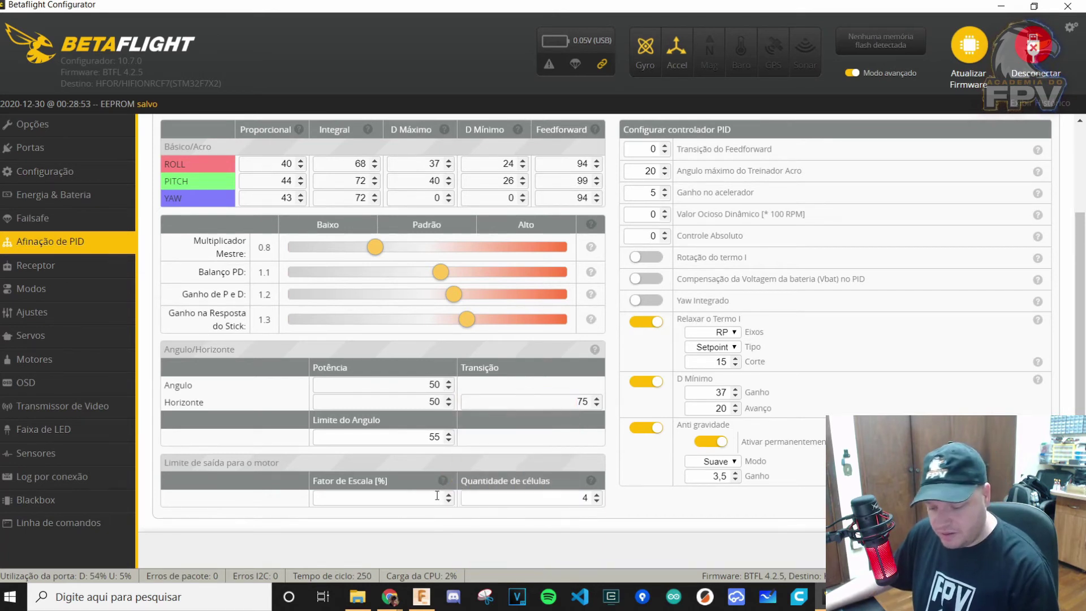
type("66")
Step: Set the motor output scale factor to 75 % and the cell count to 3
left_click_drag(419, 498, 526, 494)
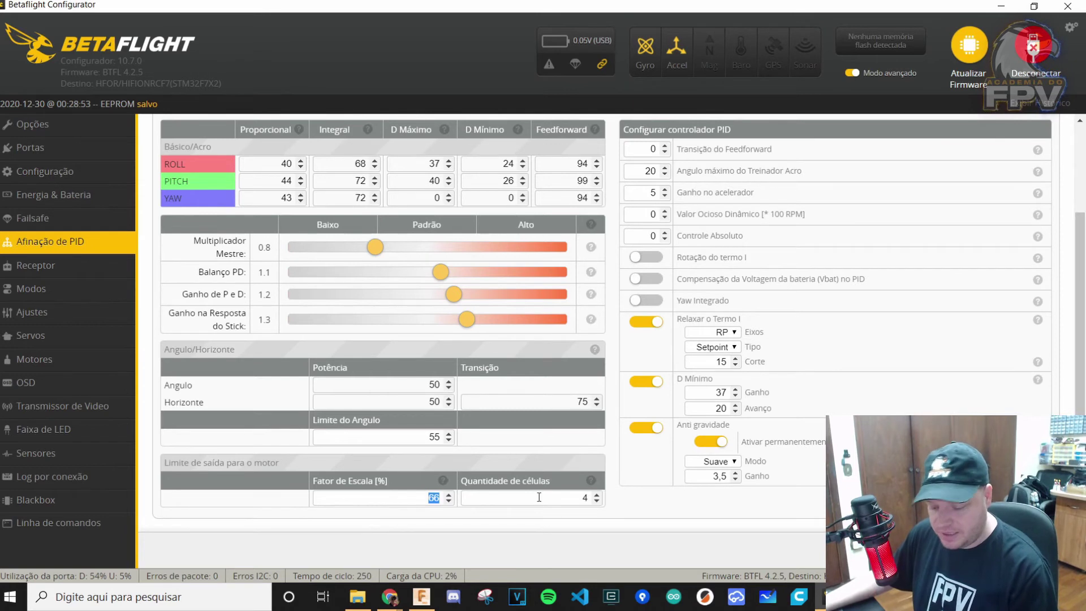
type("75")
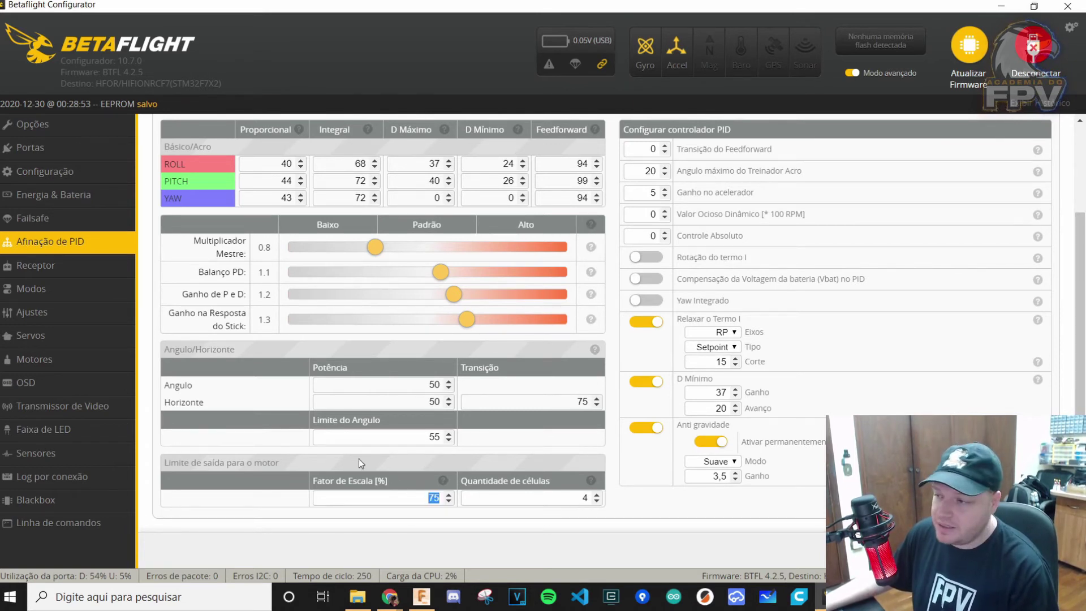
left_click(549, 498)
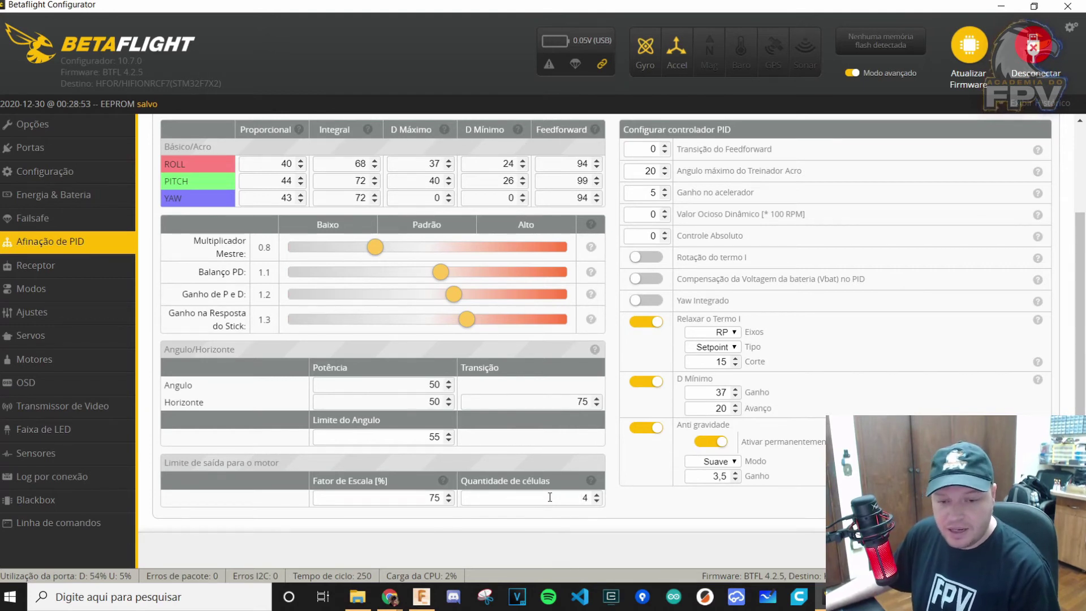
left_click_drag(542, 499, 720, 501)
type("3")
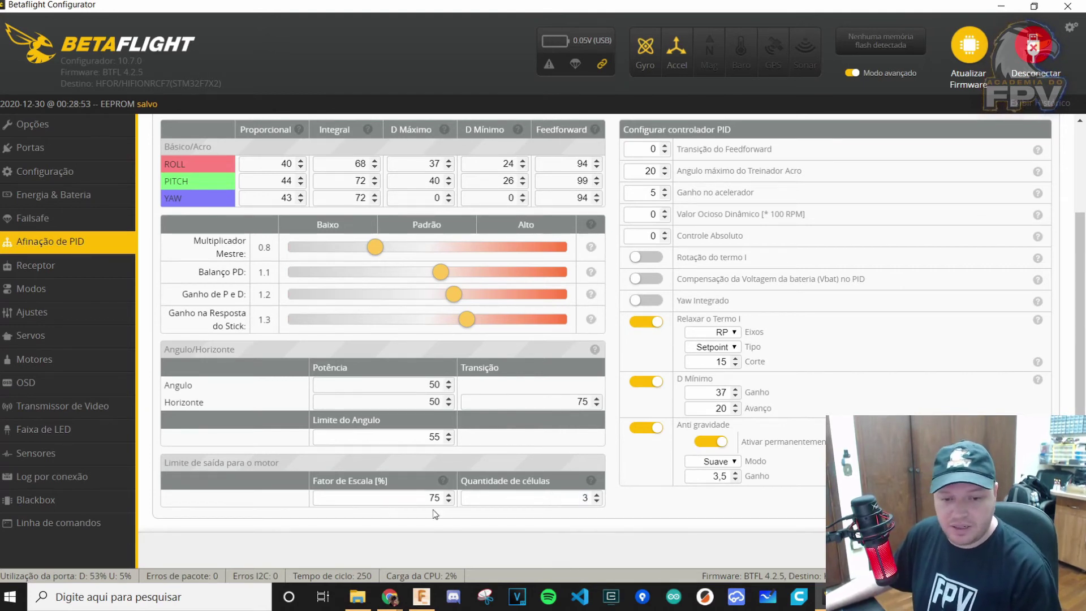
Step: Set the cell count to 6 and the motor output scale factor to 66 %
left_click_drag(416, 500, 620, 511)
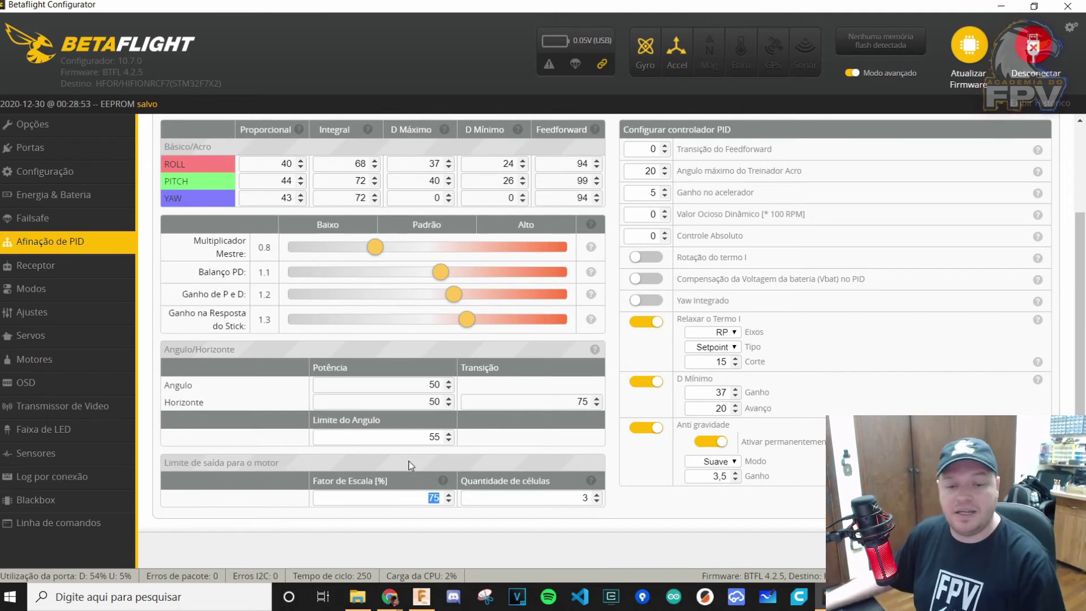
left_click(420, 493)
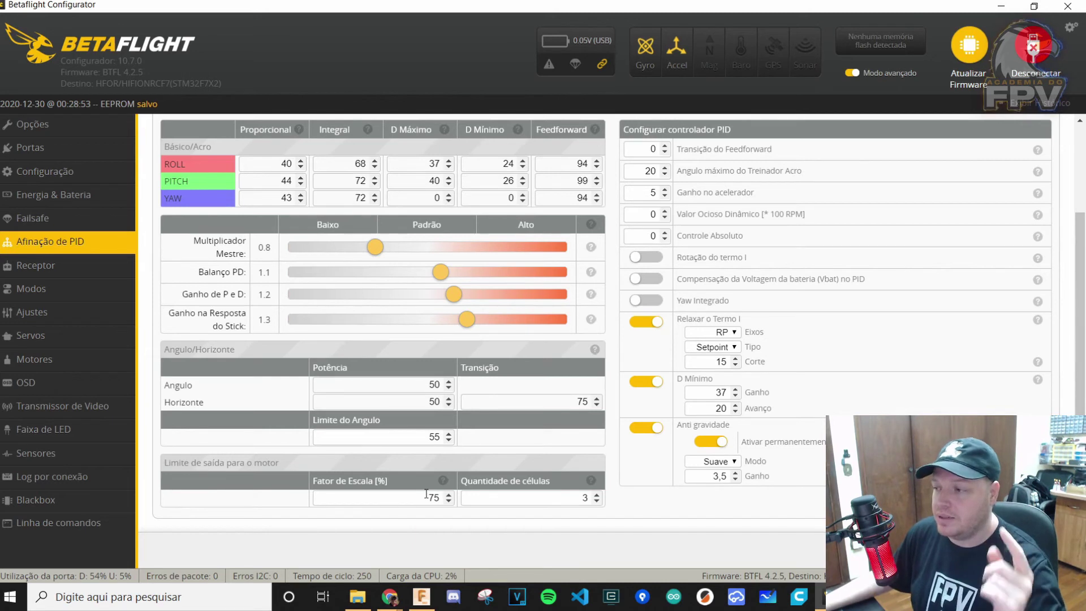
key("Tab")
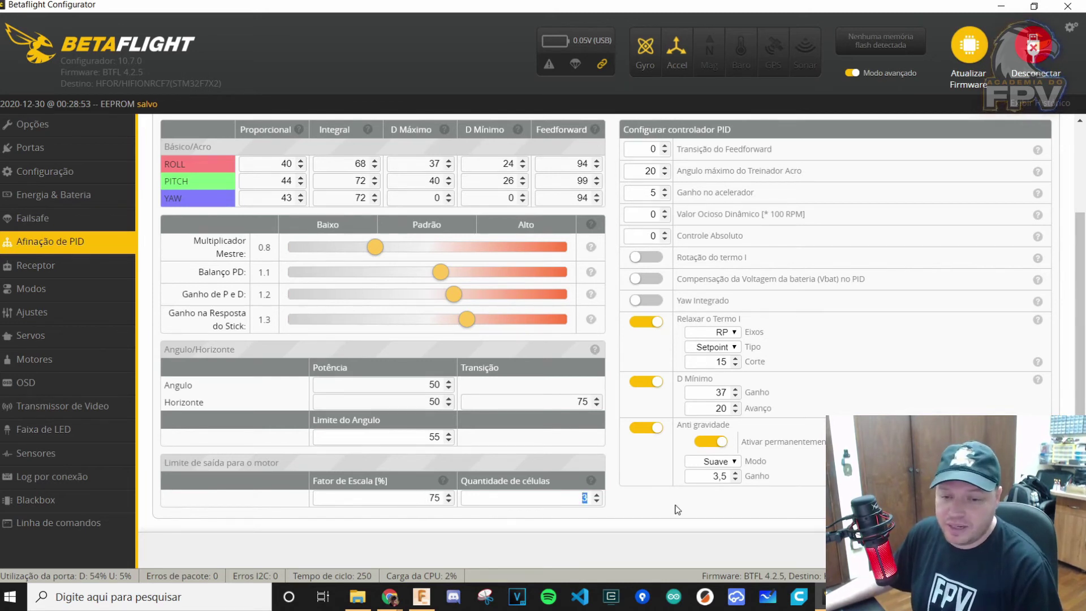
key("Left")
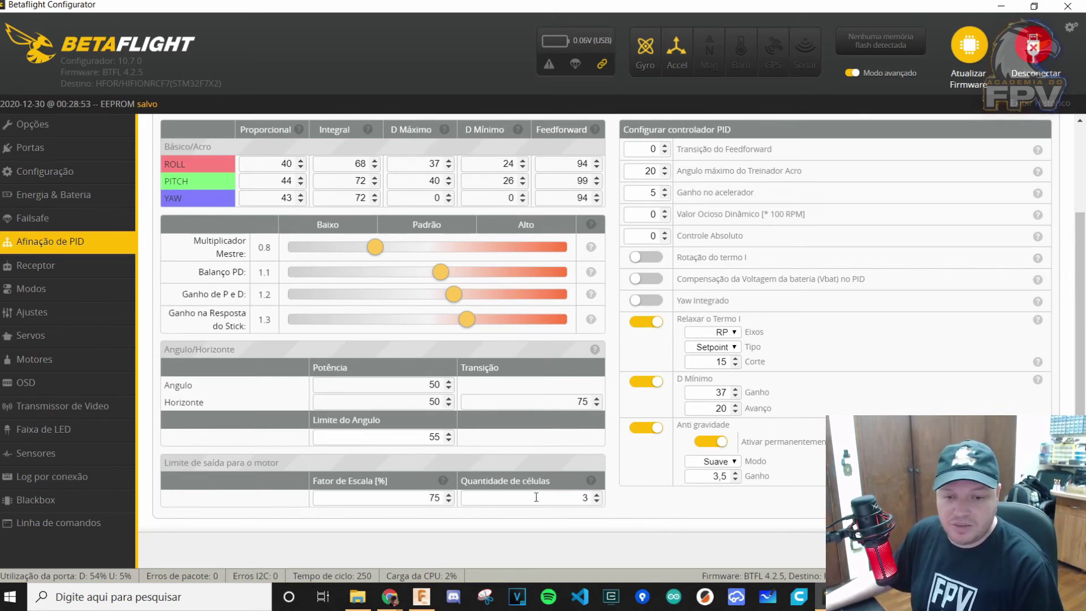
type("6")
key("Delete")
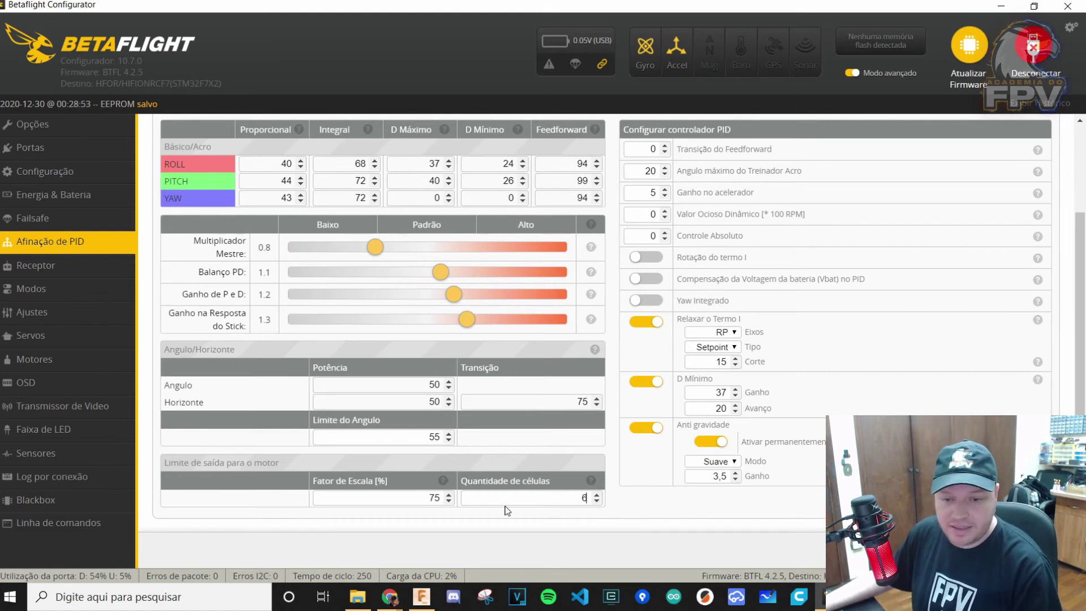
double_click(409, 493)
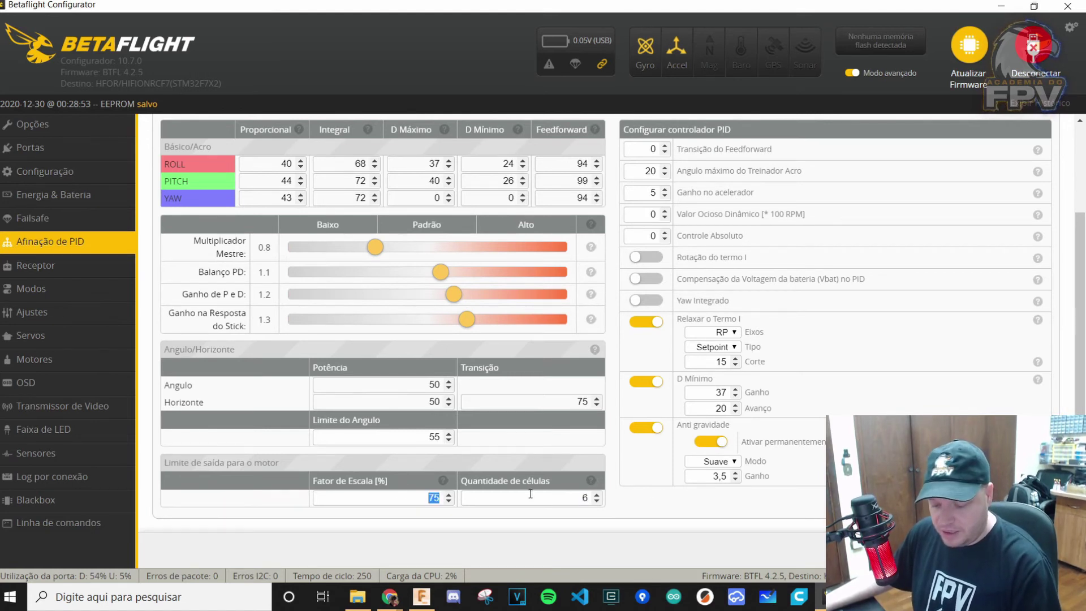
type("66")
double_click(399, 498)
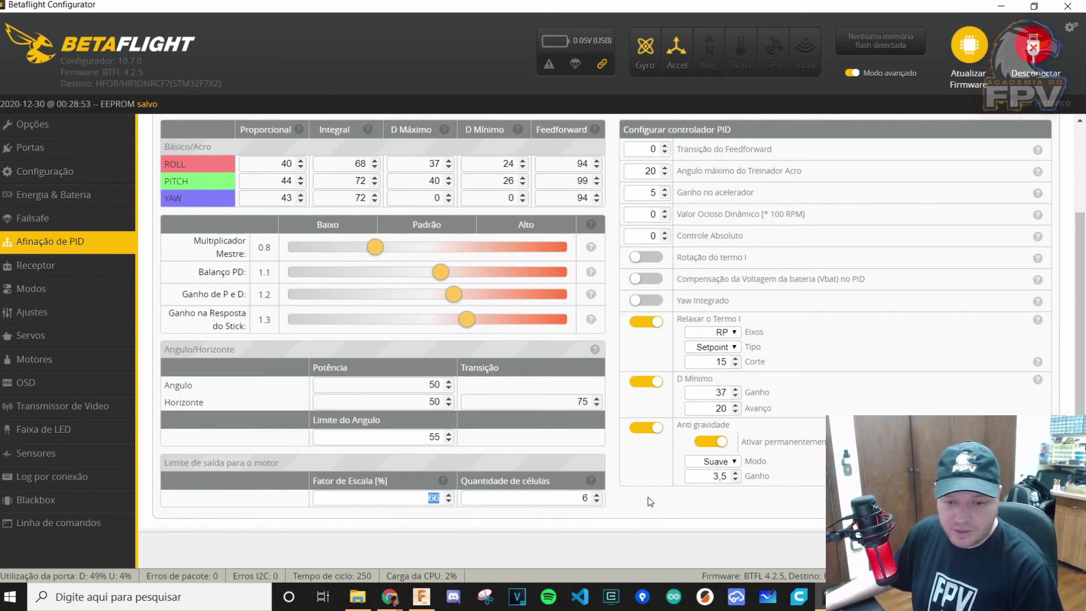
left_click(650, 497)
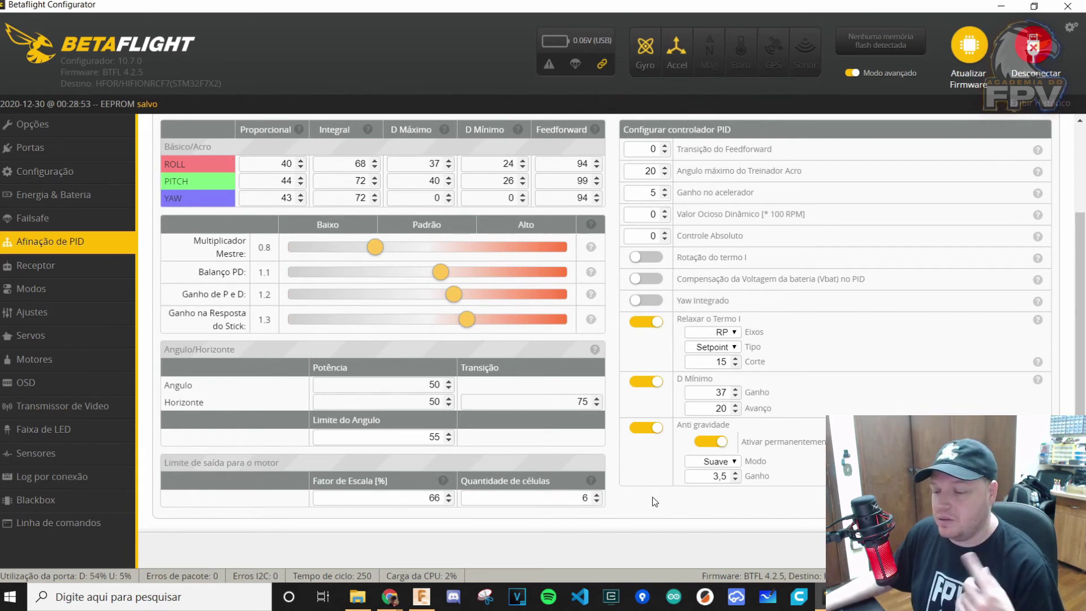
Step: Set the motor output scale factor for the 6-cell example to 75 %
double_click(590, 498)
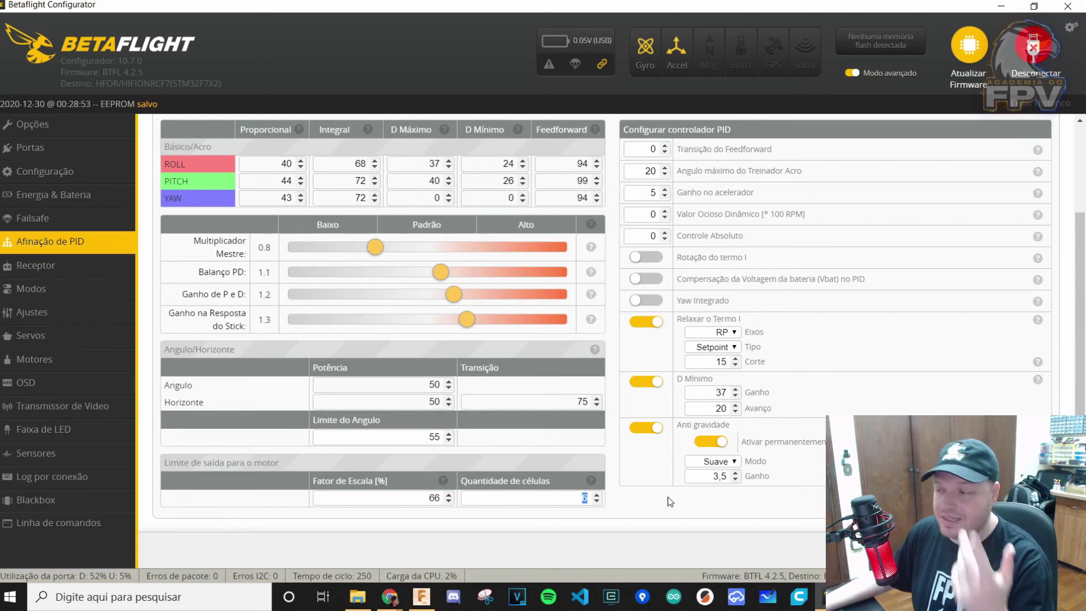
left_click(644, 497)
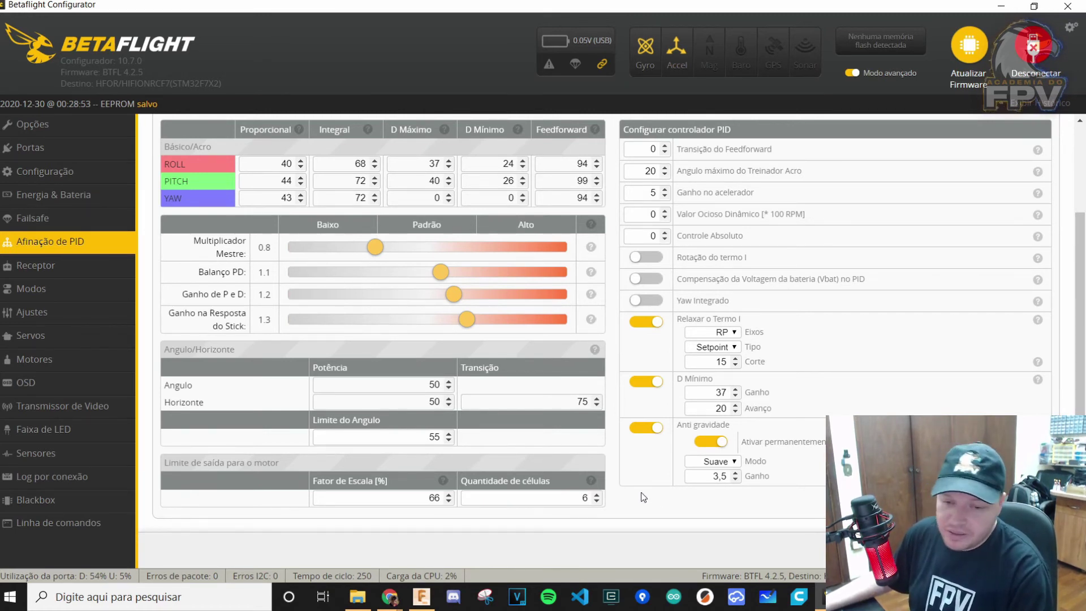
double_click(552, 495)
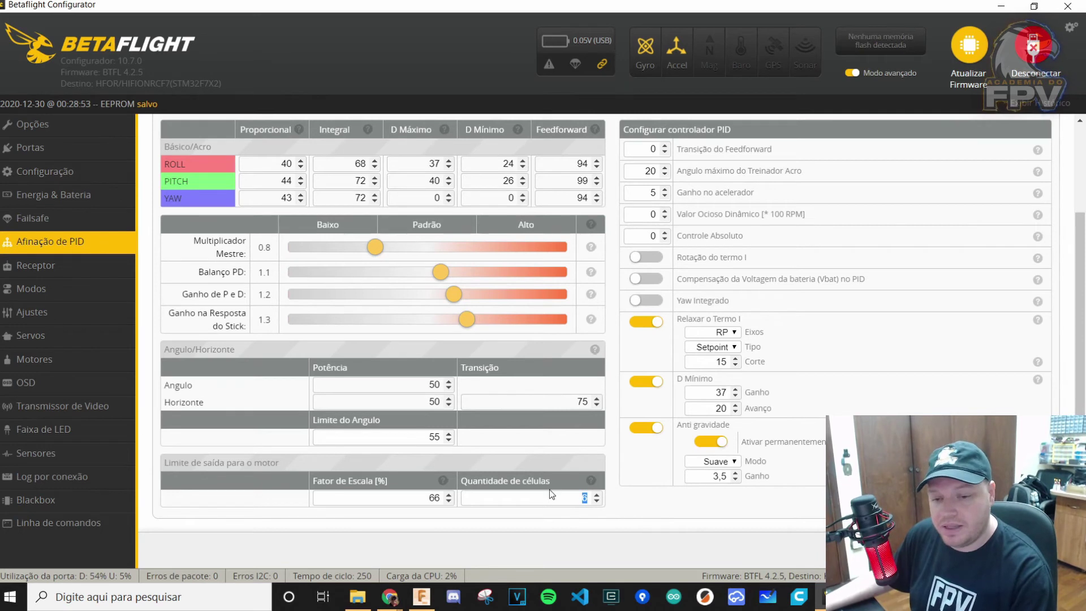
double_click(408, 504)
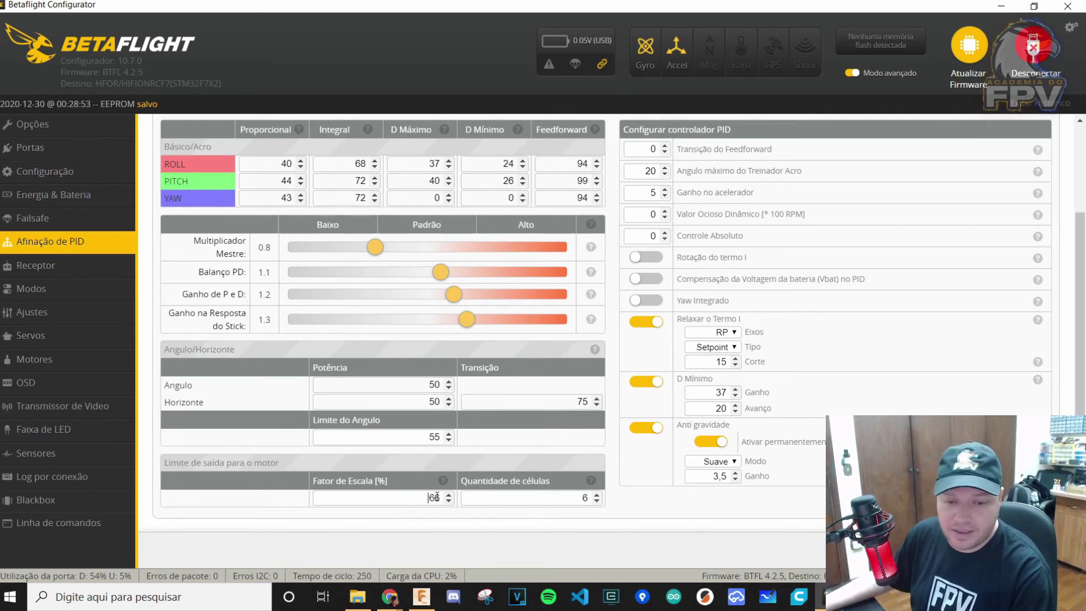
type("75")
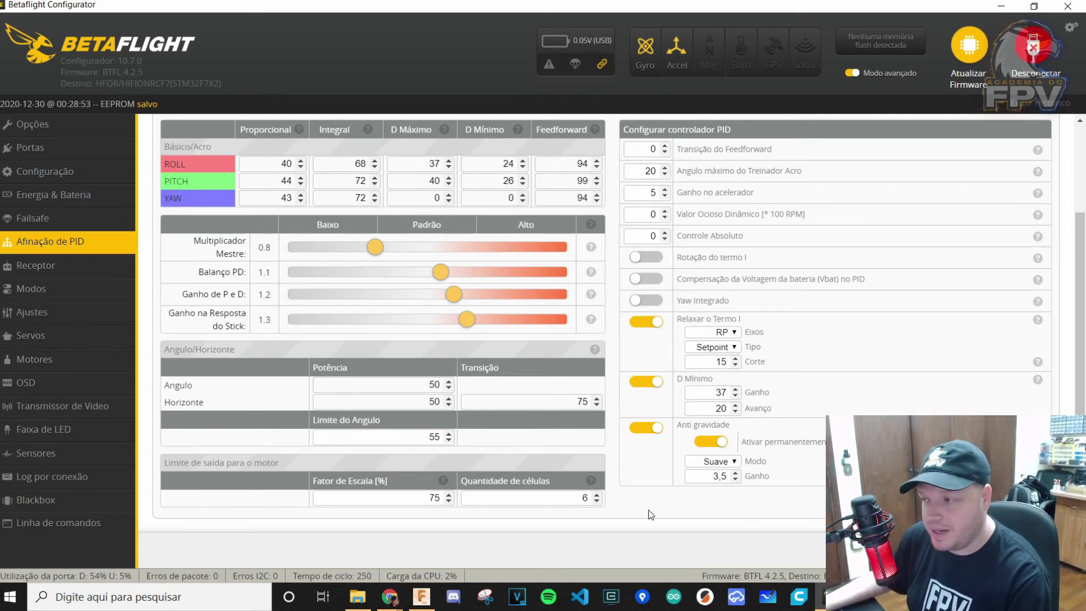
Step: Restore the cell count to 4 and the motor output scale factor to 100 %
left_click_drag(537, 501, 696, 509)
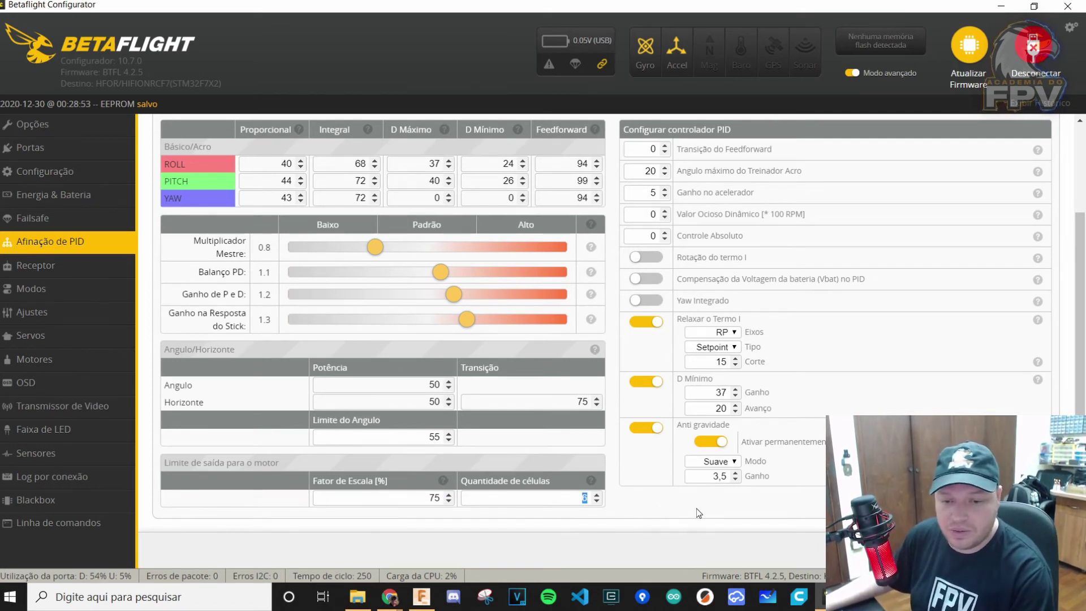
type("4")
key("shift+Tab")
type("100")
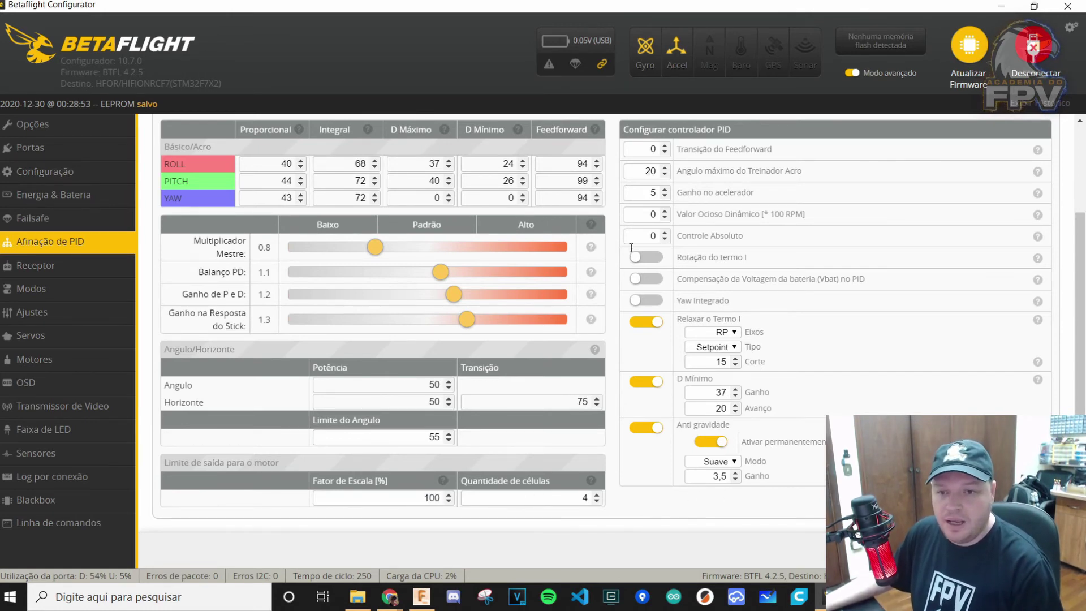
Step: Copy the lines from dyn_lpf_dterm_min_hz through throttle_boost_cutoff under "# profile 1" in the Notepad backup
key("alt+Tab")
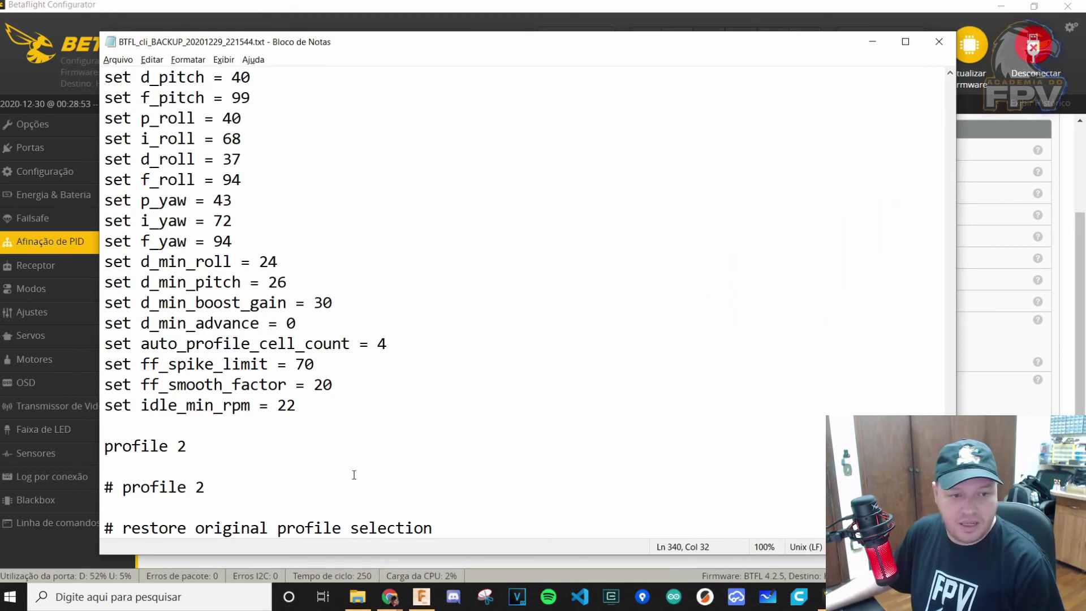
scroll(362, 472, "up", 4)
scroll(369, 472, "up", 2)
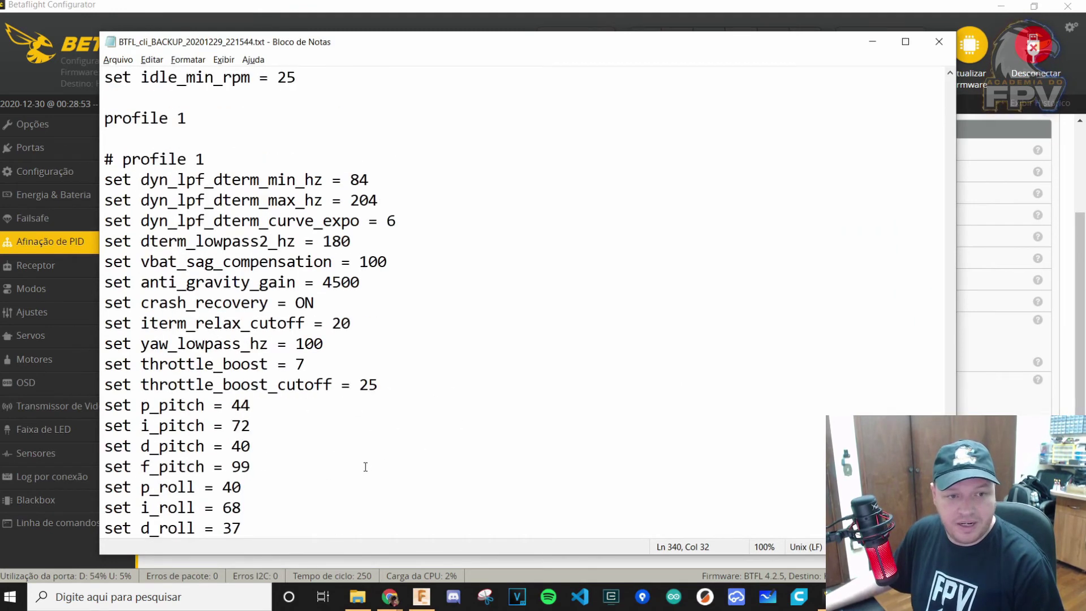
left_click(105, 180)
left_click_drag(105, 180, 421, 385)
key("ctrl+c")
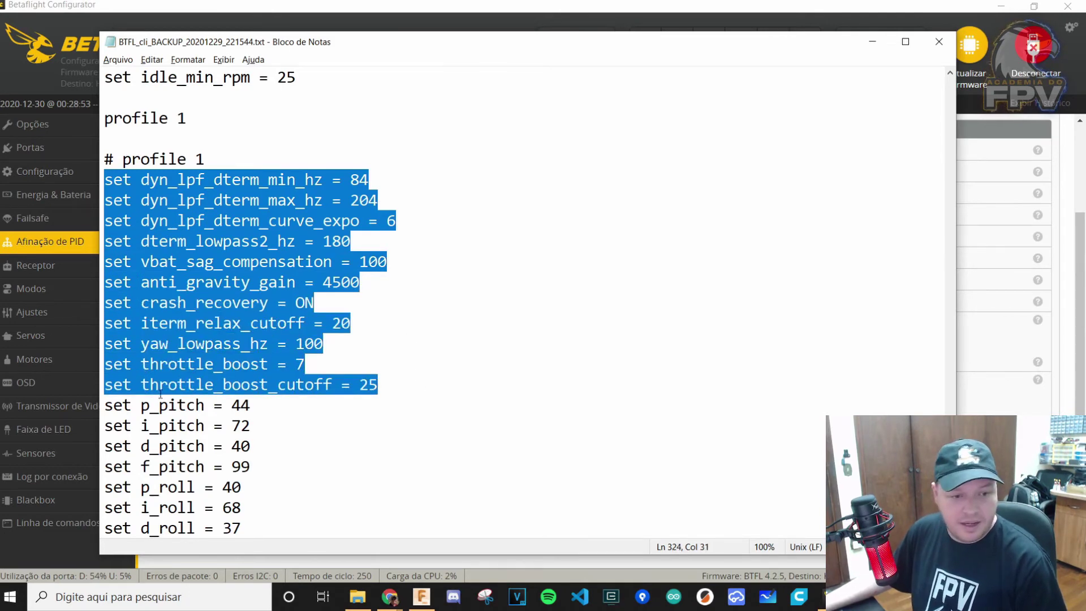
Step: Switch back to Betaflight Configurator and run the copied dyn_lpf_dterm_min_hz to throttle_boost_cutoff lines in the CLI
scroll(284, 436, "down", 2)
scroll(284, 436, "down", 1)
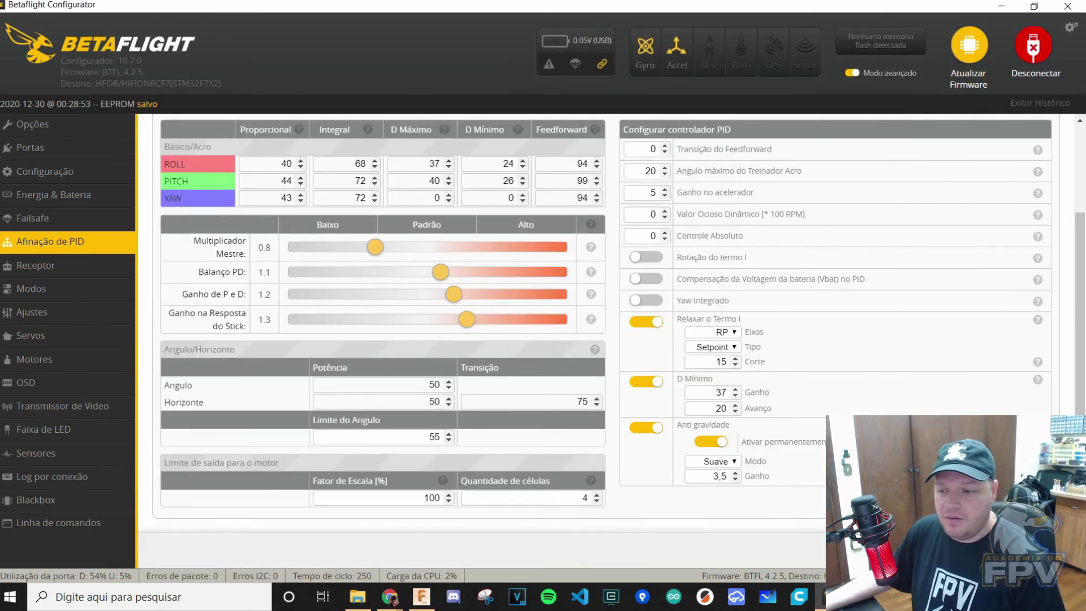
left_click(59, 522)
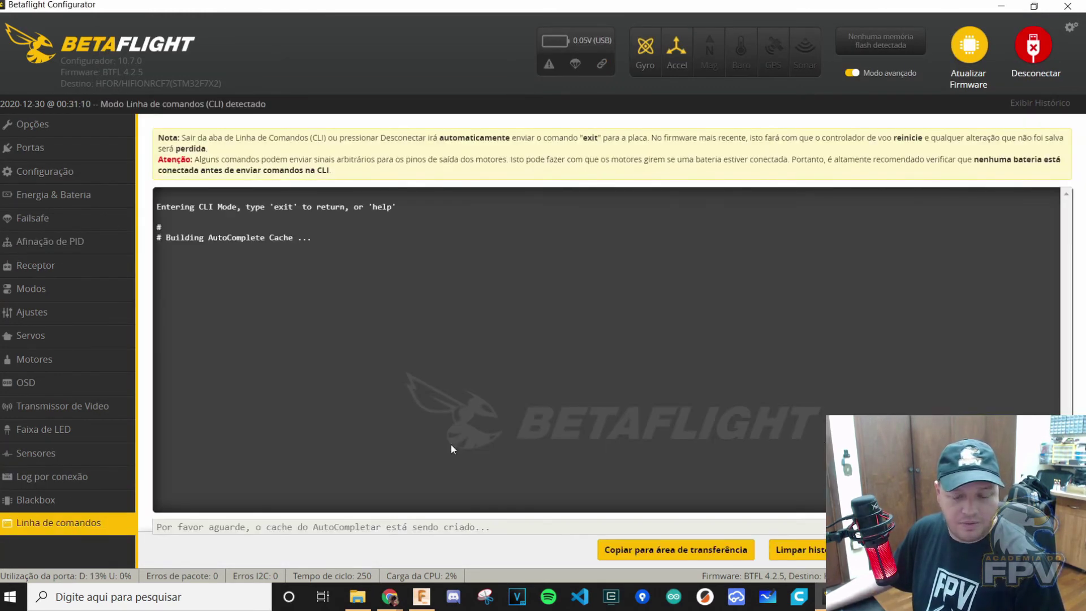
key("ctrl+v")
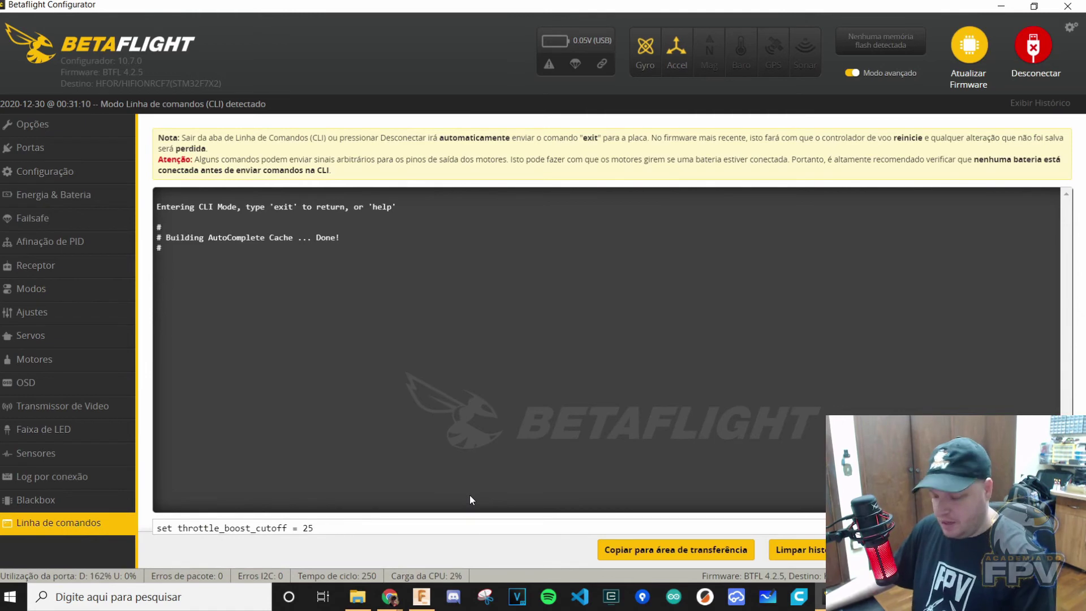
key("Return")
left_click_drag(339, 483, 124, 277)
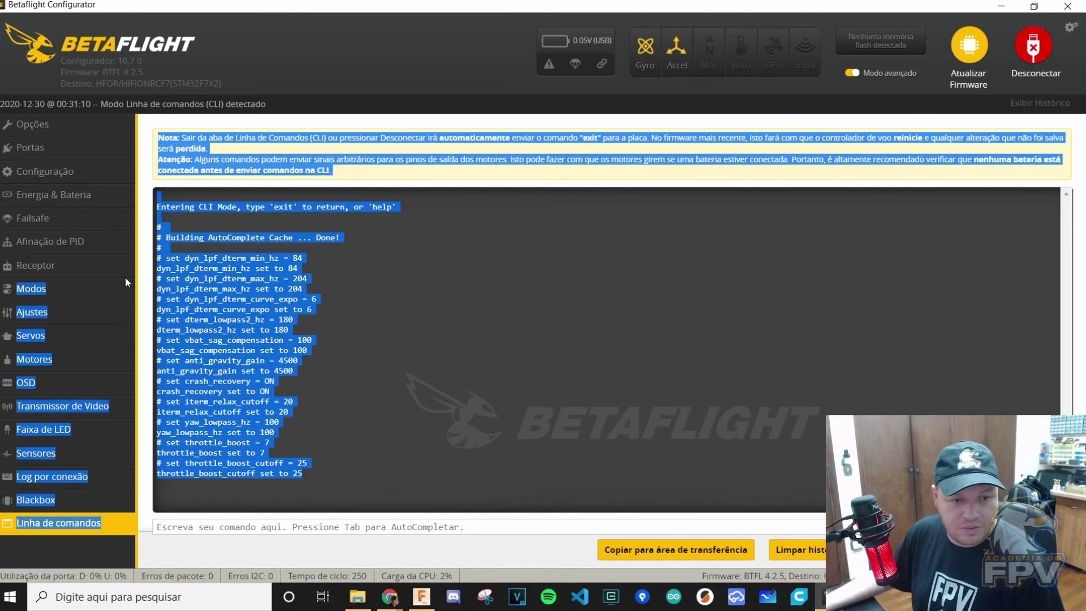
left_click(373, 353)
Step: Copy the backup's profile 1 lines from d_min_boost_gain through idle_min_rpm and run them in the Betaflight CLI
key("alt+Tab")
scroll(362, 383, "down", 3)
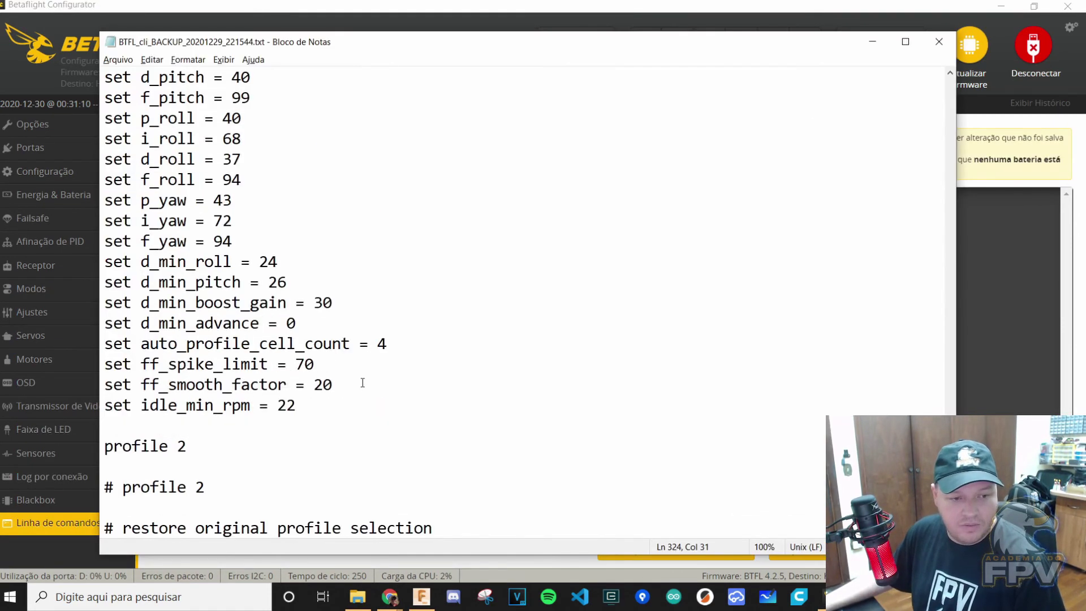
left_click_drag(321, 407, 99, 304)
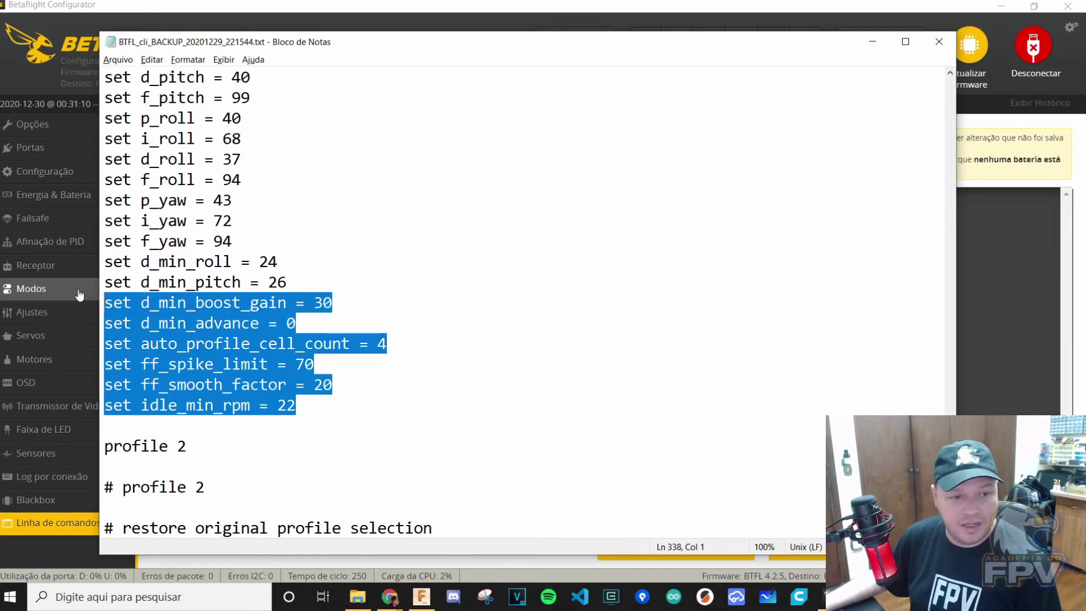
key("alt+Tab")
left_click(711, 524)
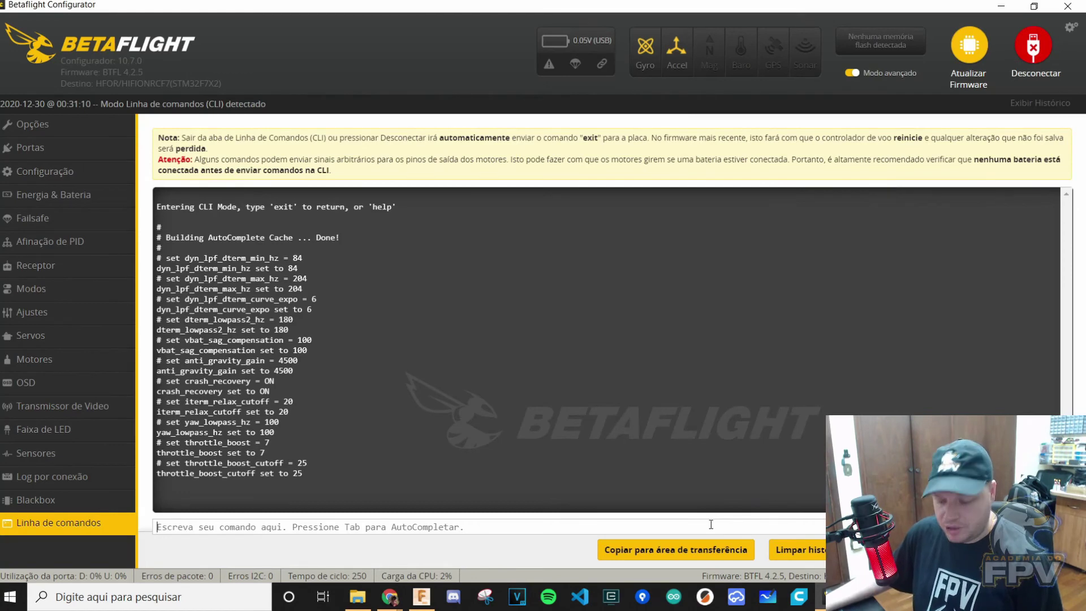
key("ctrl+v")
key("Return")
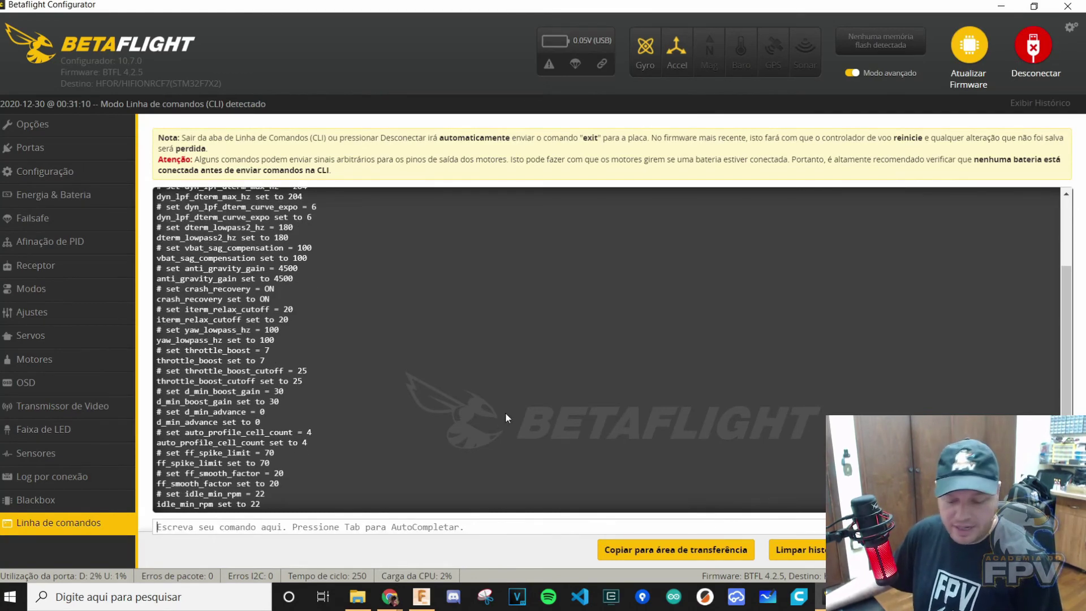
Step: Save the CLI settings with the save command and reconnect to the flight controller
type("save")
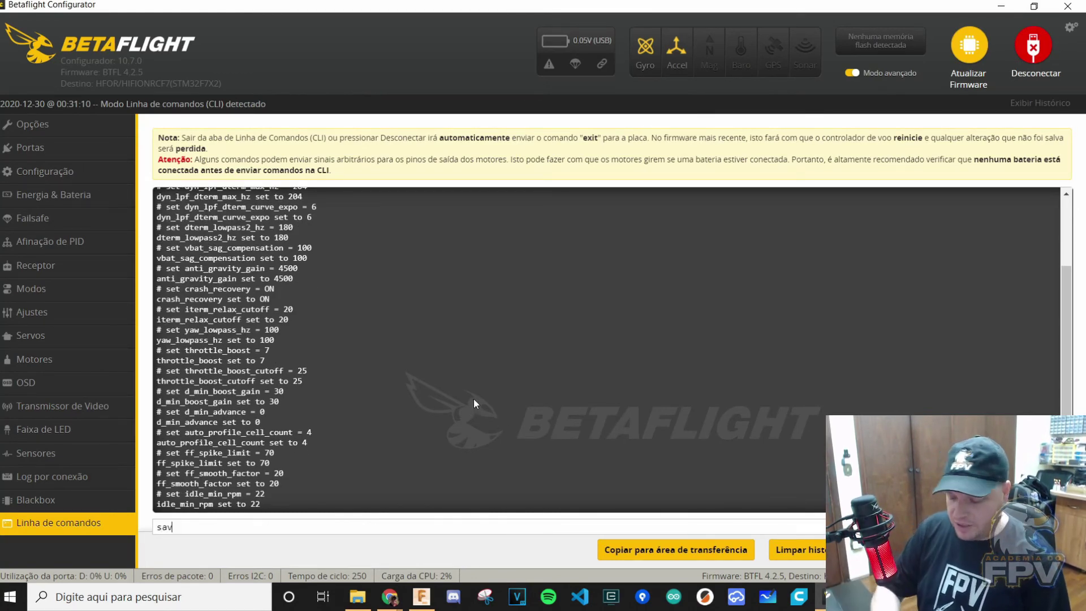
key("Return")
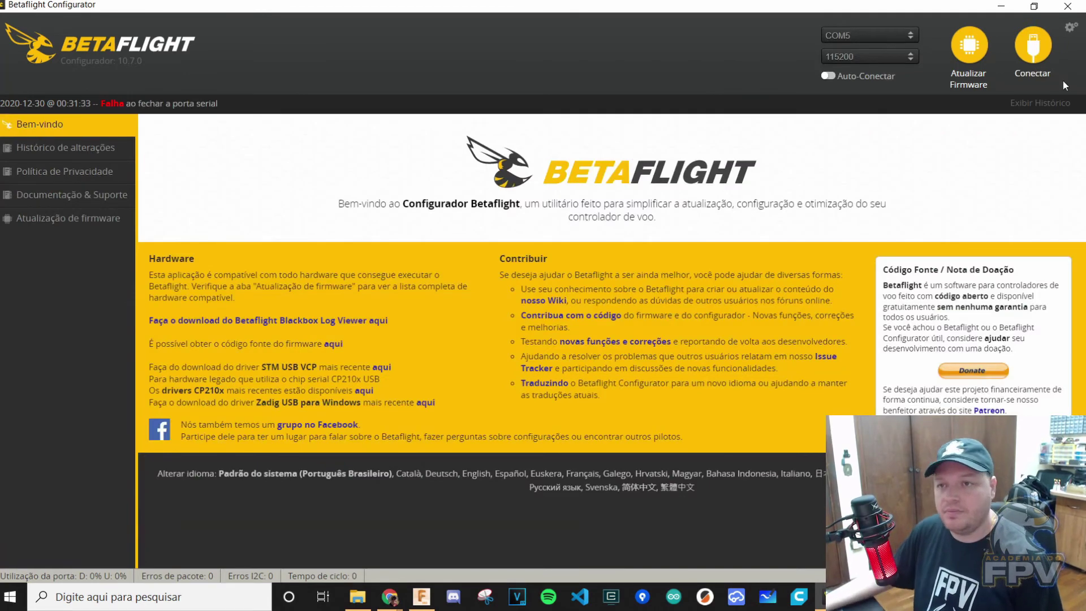
left_click(1033, 49)
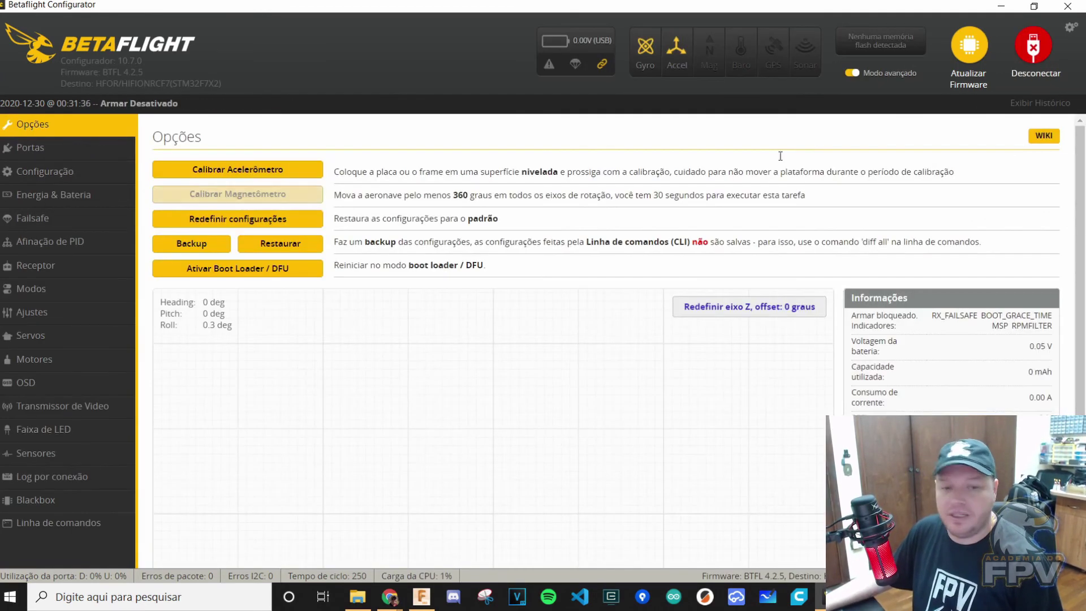
Step: Open PID tuning and review profile 2's PID gains, slider values and motor output limits
left_click(73, 240)
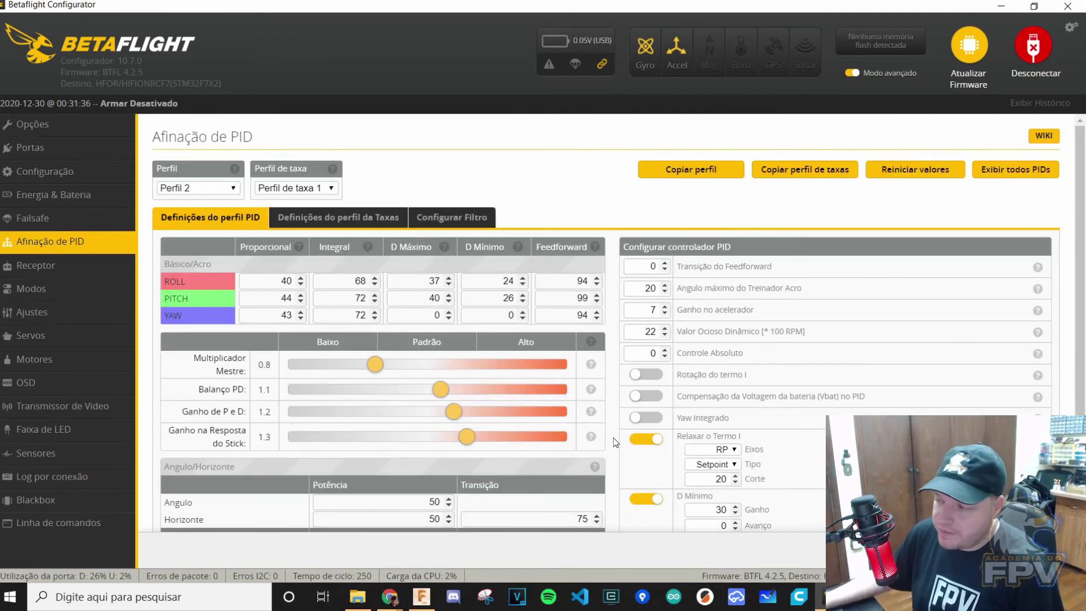
scroll(497, 373, "down", 1)
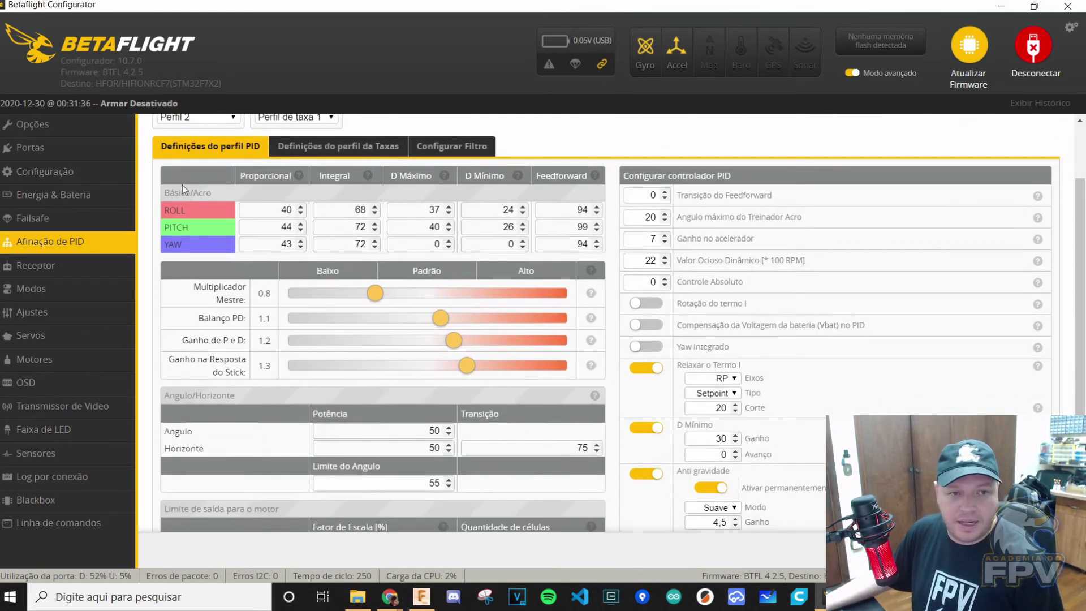
scroll(182, 186, "up", 1)
scroll(430, 339, "down", 2)
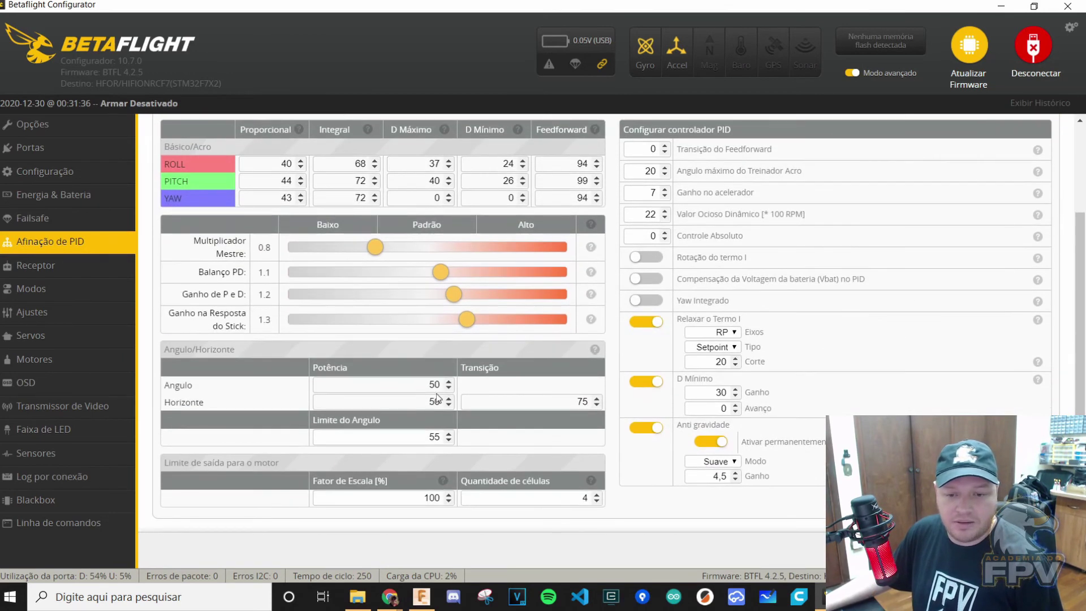
scroll(606, 330, "up", 3)
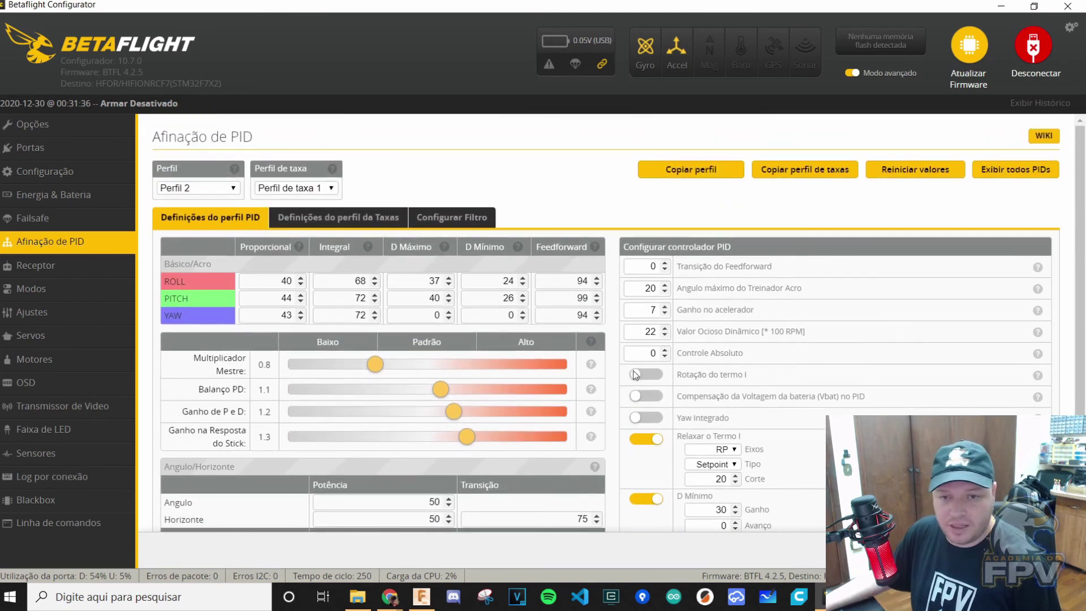
Step: Load PID profile 1 for comparison, return to profile 2 and save the tuning settings
left_click(210, 199)
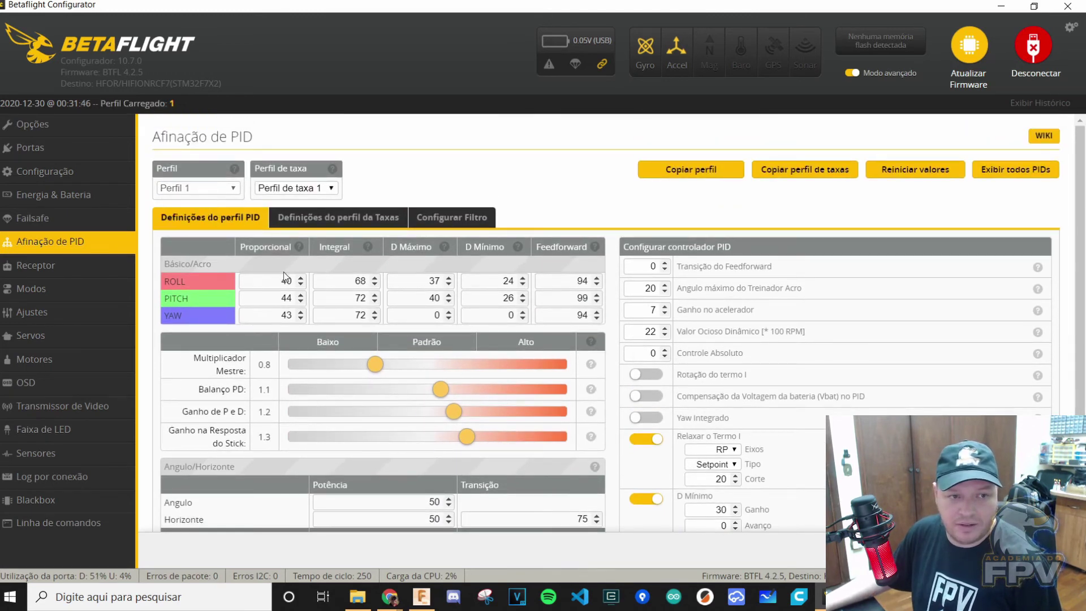
left_click(192, 191)
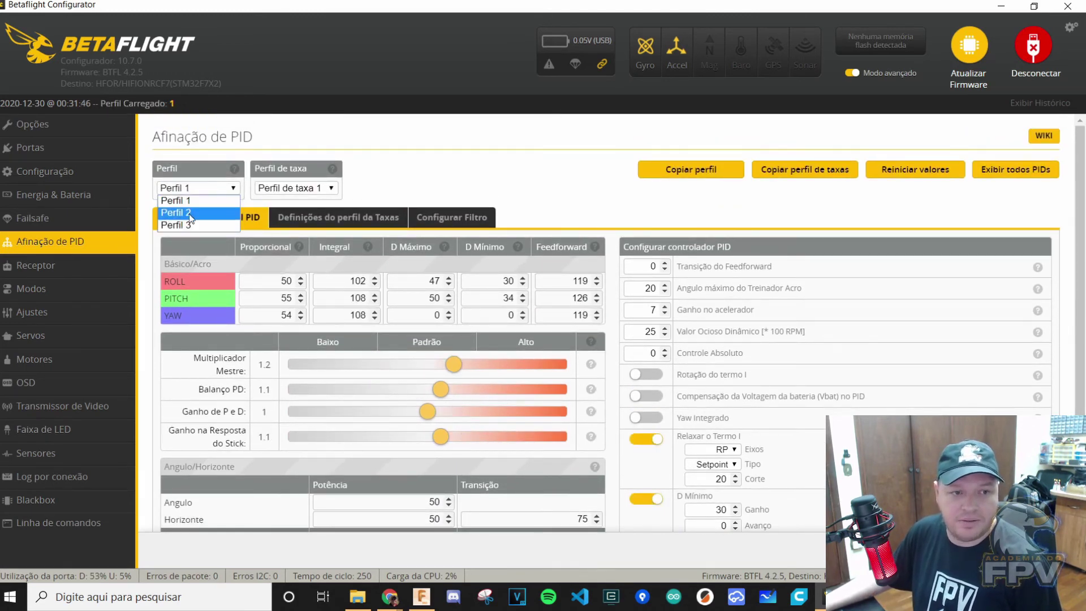
left_click(195, 211)
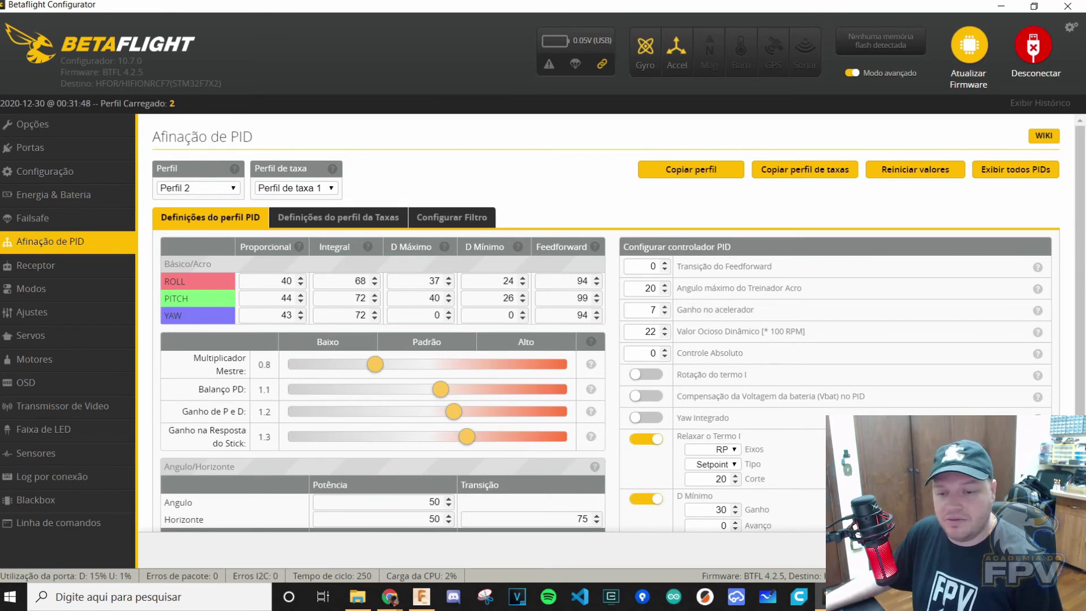
left_click(1032, 549)
Step: Review profile 2's controller, anti-gravity and motor output settings and check them against the Notepad backup
scroll(748, 471, "down", 3)
scroll(477, 459, "up", 3)
scroll(604, 476, "down", 3)
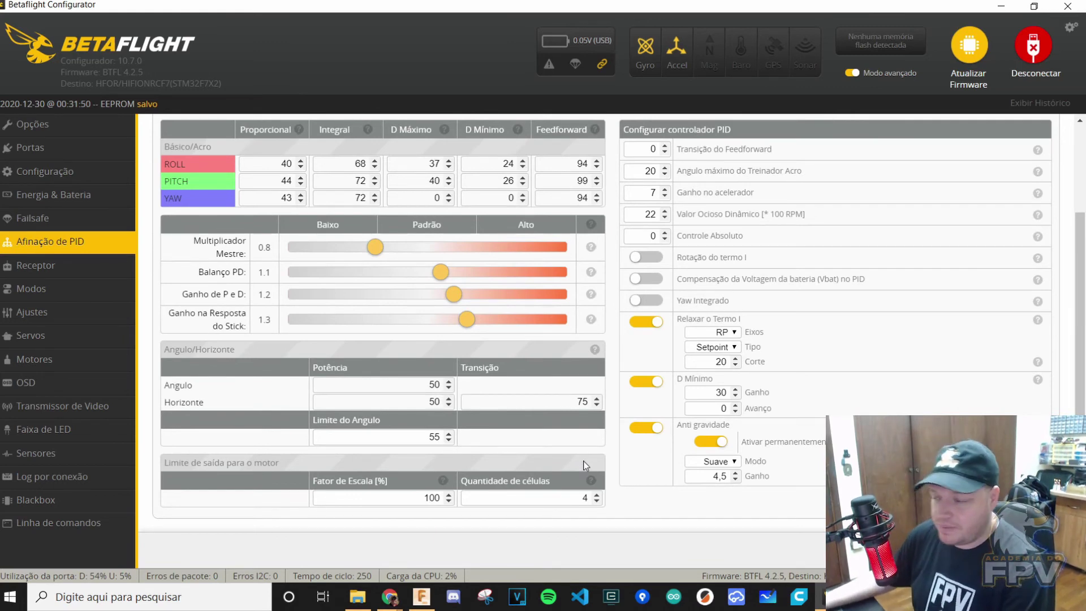
scroll(791, 430, "up", 3)
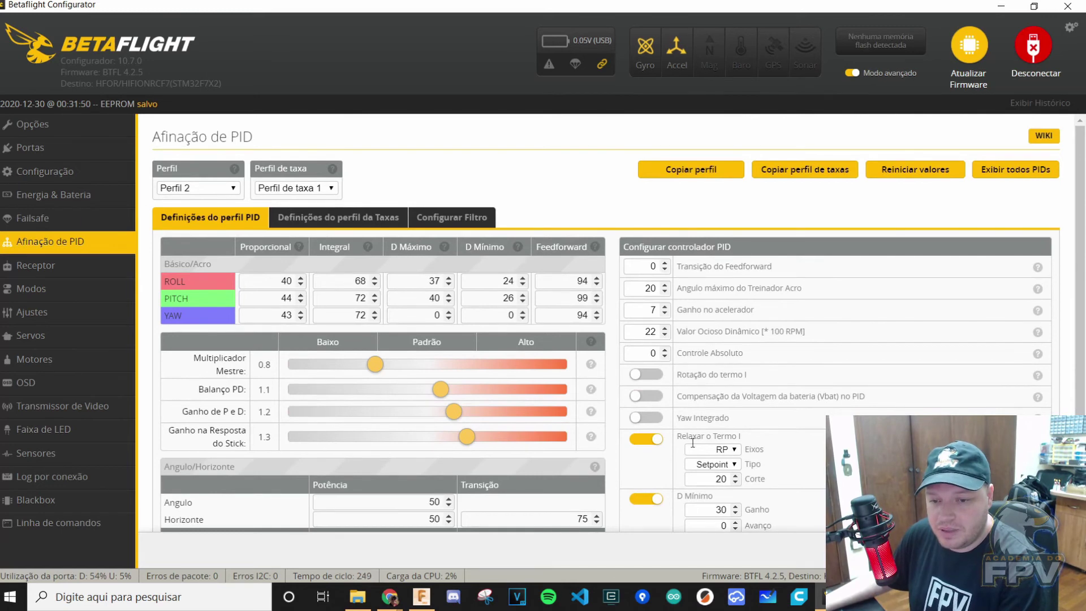
scroll(735, 459, "down", 1)
scroll(731, 477, "down", 1)
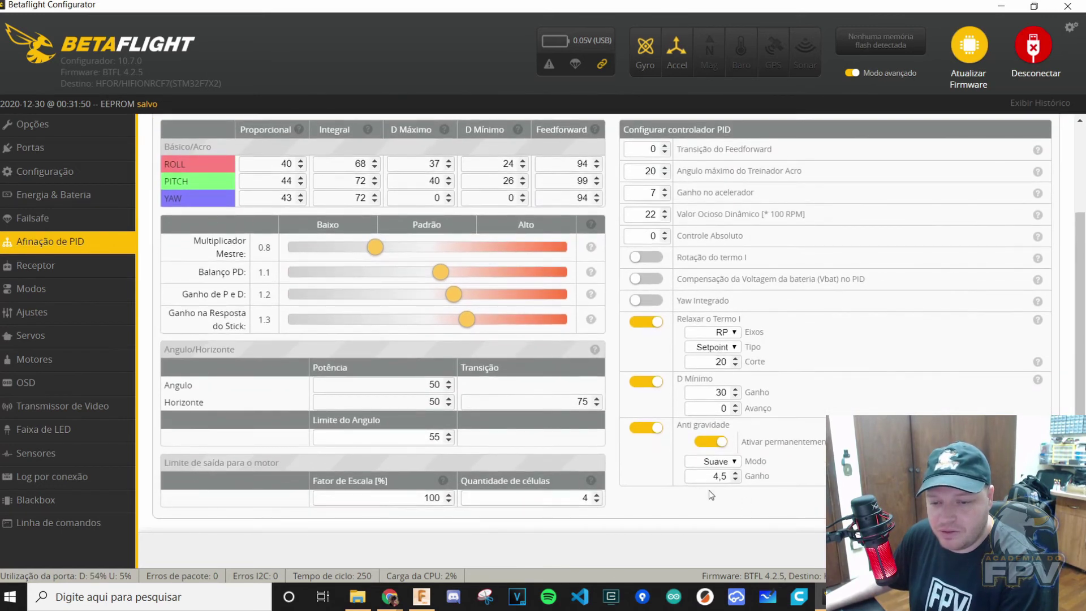
scroll(716, 477, "up", 1)
key("alt+Tab")
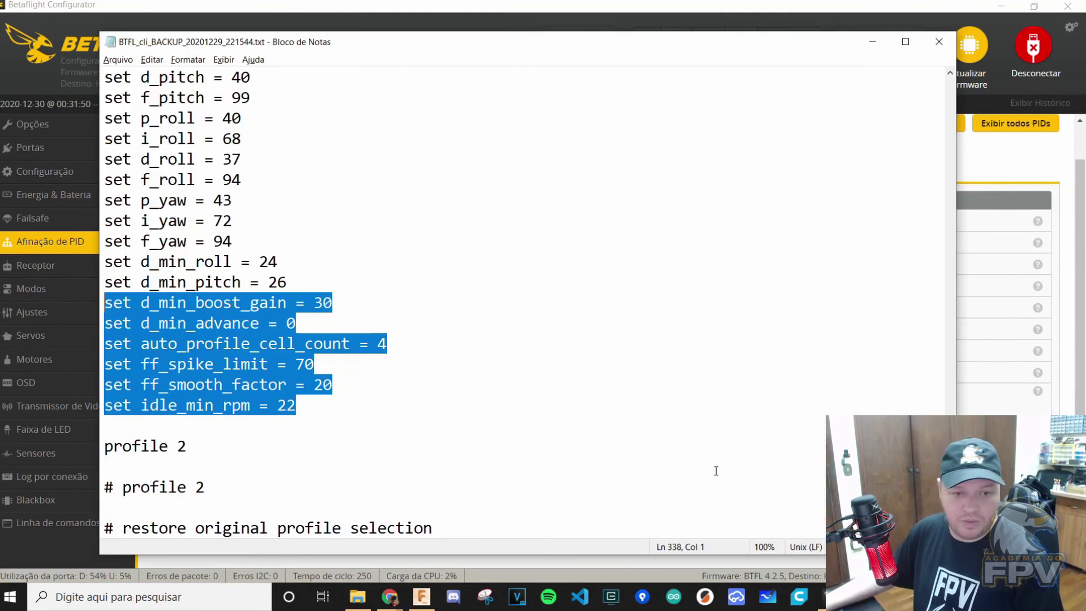
left_click(362, 378)
left_click(992, 243)
scroll(637, 217, "up", 1)
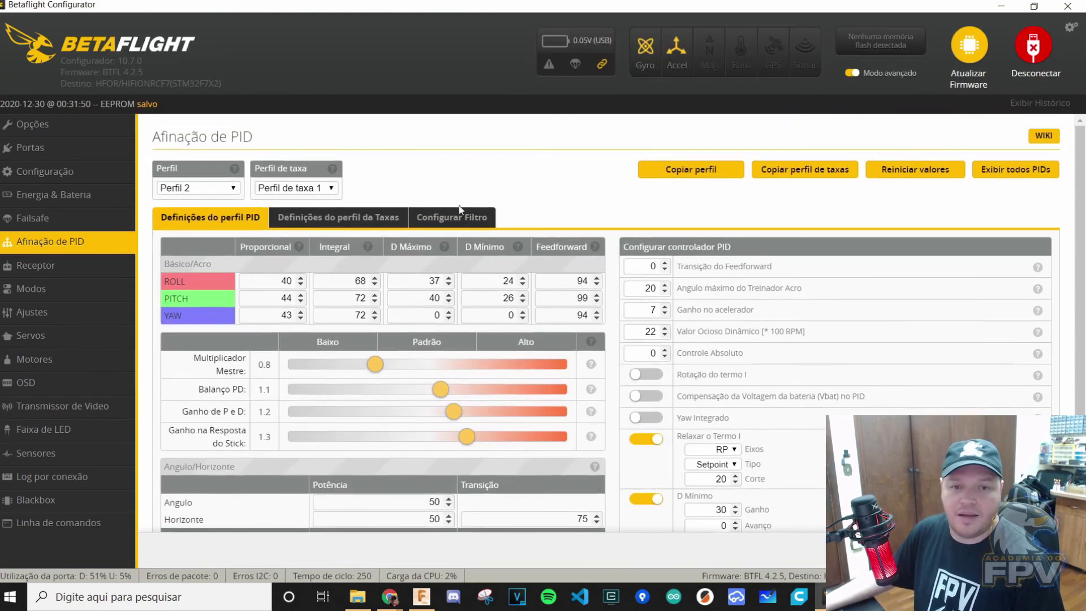
Step: Open the filter settings and examine the gyro, D-term and yaw lowpass values
left_click(458, 218)
scroll(658, 474, "down", 2)
scroll(658, 472, "down", 3)
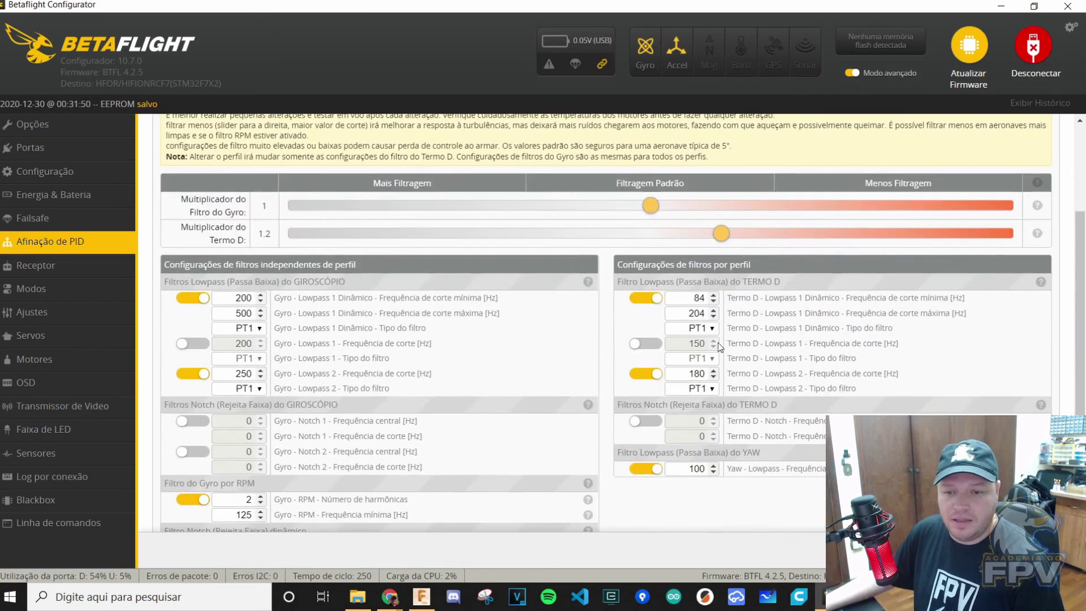
Step: Switch to the Notepad backup and examine the ff_spike_limit and ff_smooth_factor lines under profile 1
key("alt+Tab")
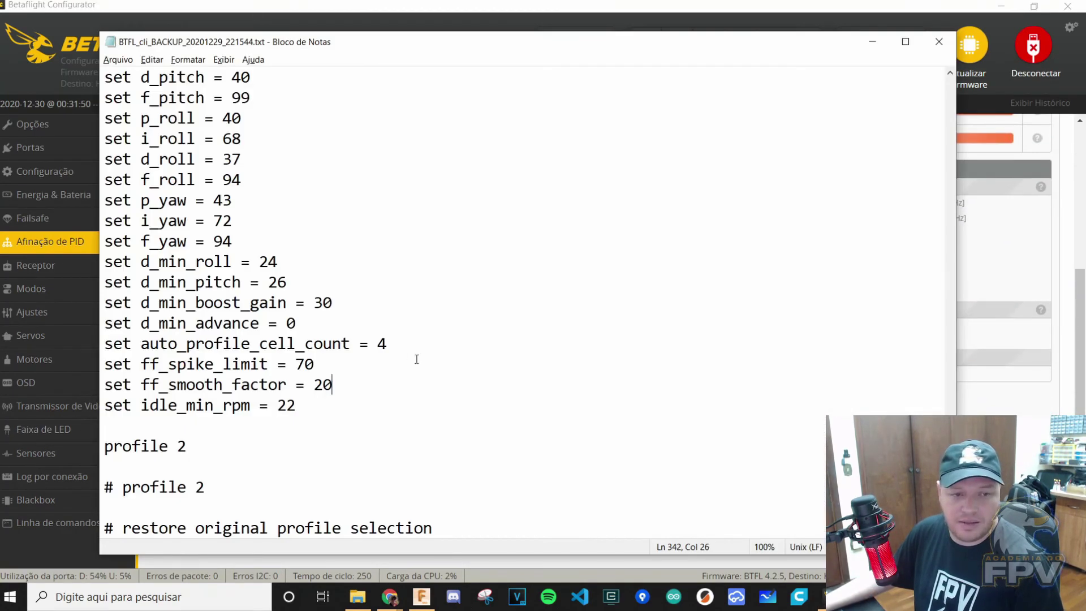
scroll(409, 364, "up", 1)
scroll(409, 364, "up", 1)
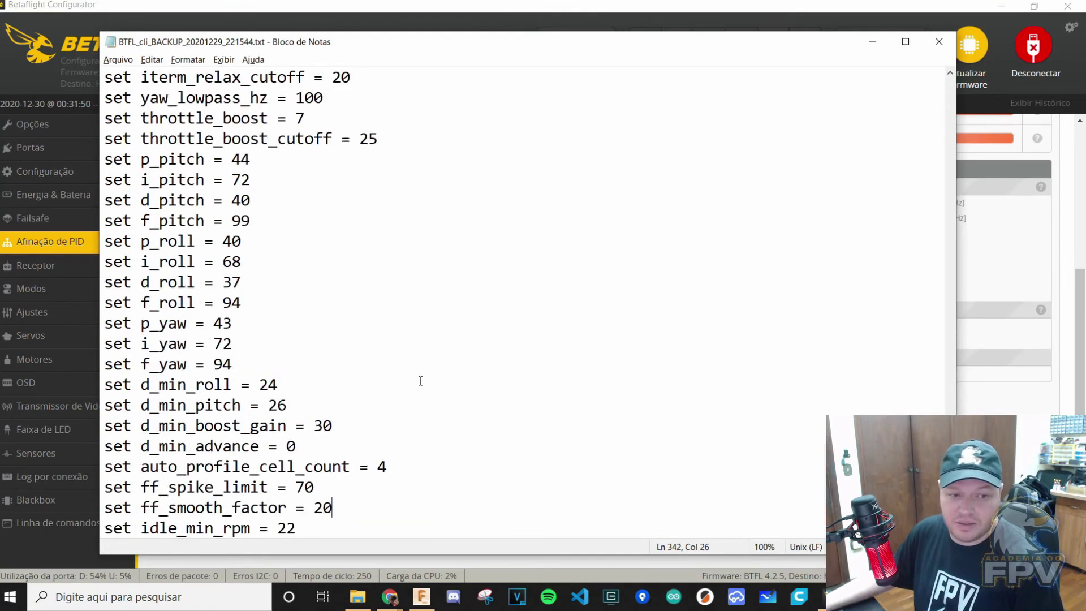
scroll(418, 377, "down", 1)
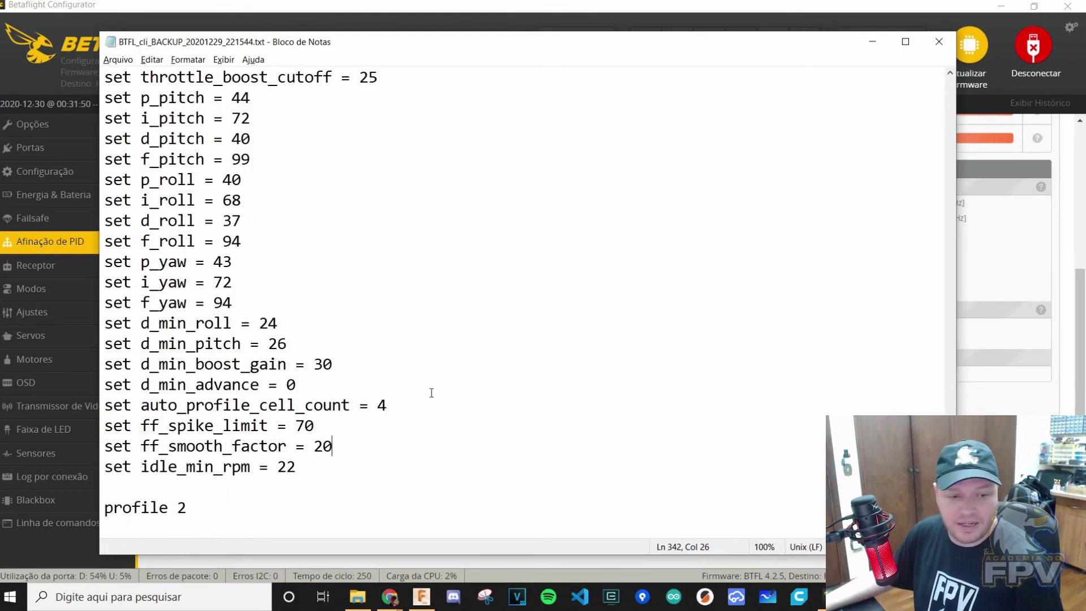
left_click_drag(362, 449, 92, 427)
left_click(352, 432)
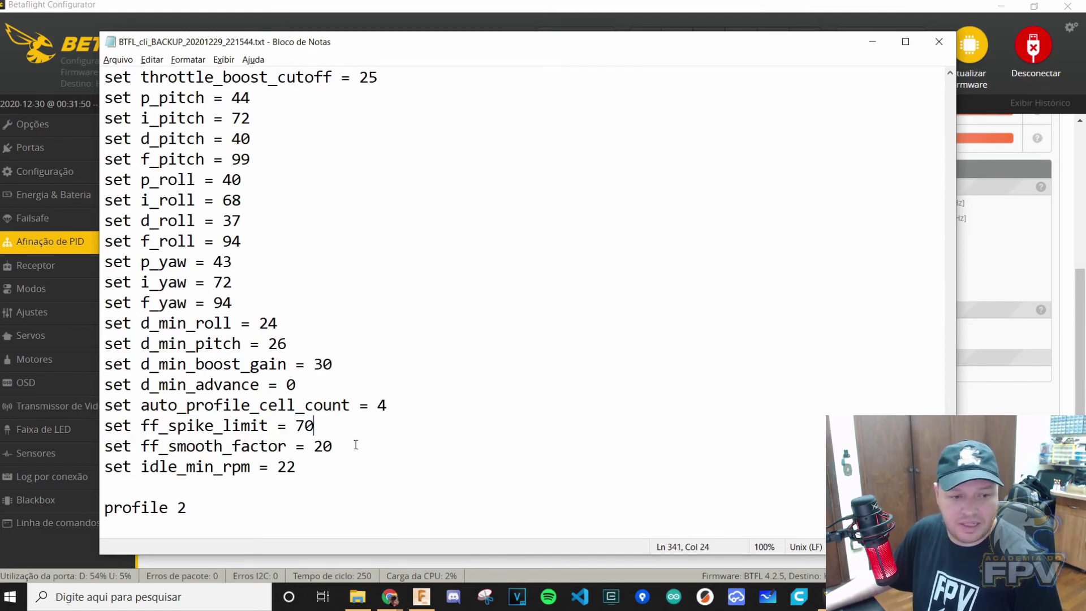
Step: Examine the throttle_boost_cutoff, crash_recovery and dyn_lpf_dterm_curve_expo lines in the backup's profile 1 section
scroll(297, 441, "up", 3)
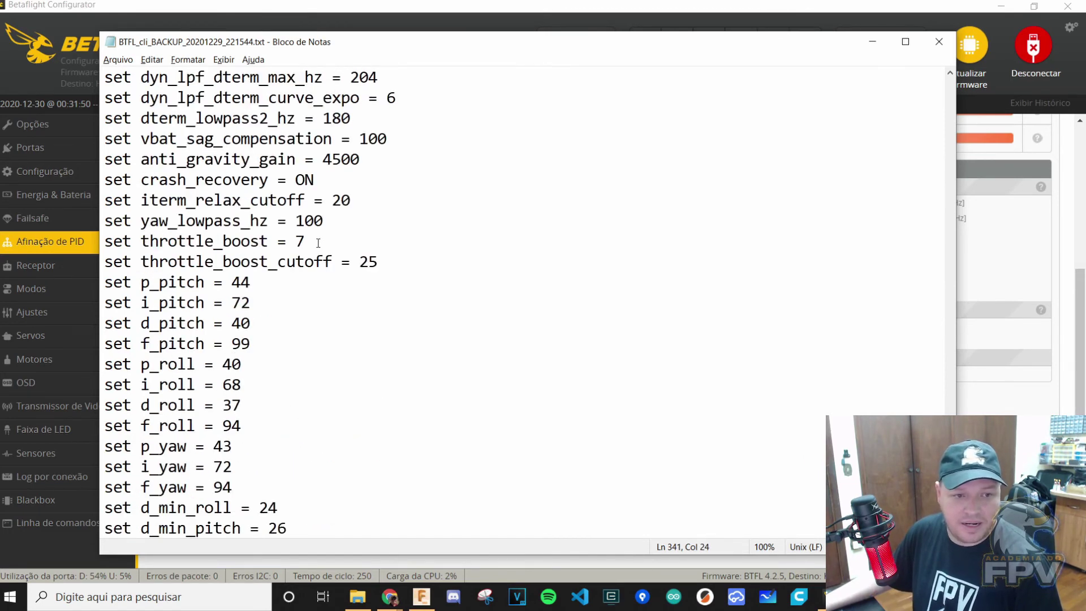
left_click_drag(390, 263, 115, 250)
left_click_drag(243, 241, 250, 221)
left_click_drag(314, 179, 104, 180)
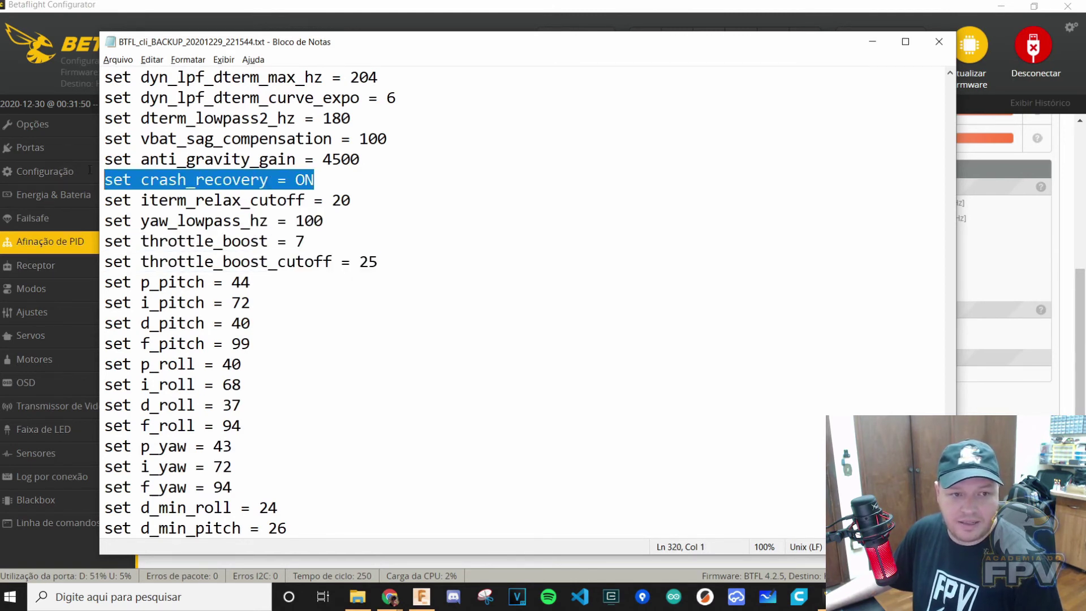
left_click(347, 226)
scroll(356, 238, "up", 1)
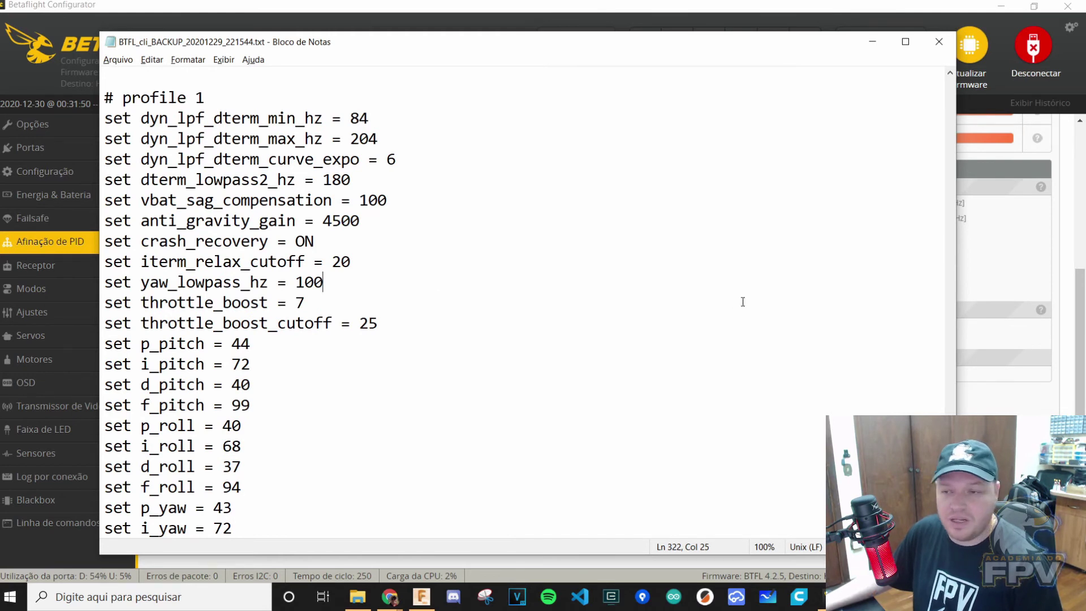
left_click_drag(423, 164, 103, 164)
left_click(487, 265)
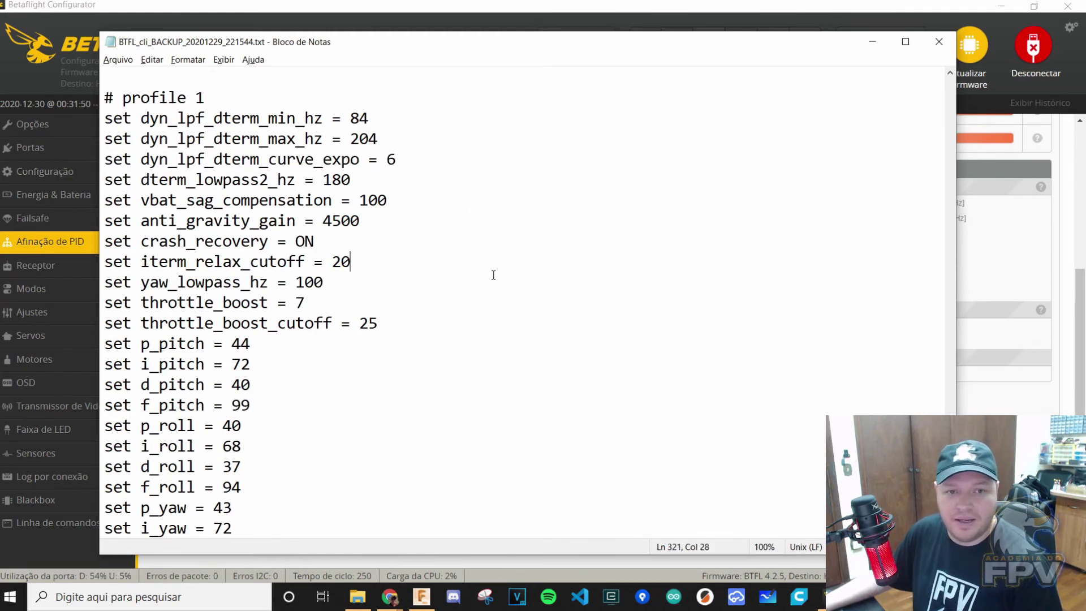
Step: Compare Betaflight's filter settings with the backup's profile 1 lines, switching to Notepad and back
left_click(1004, 278)
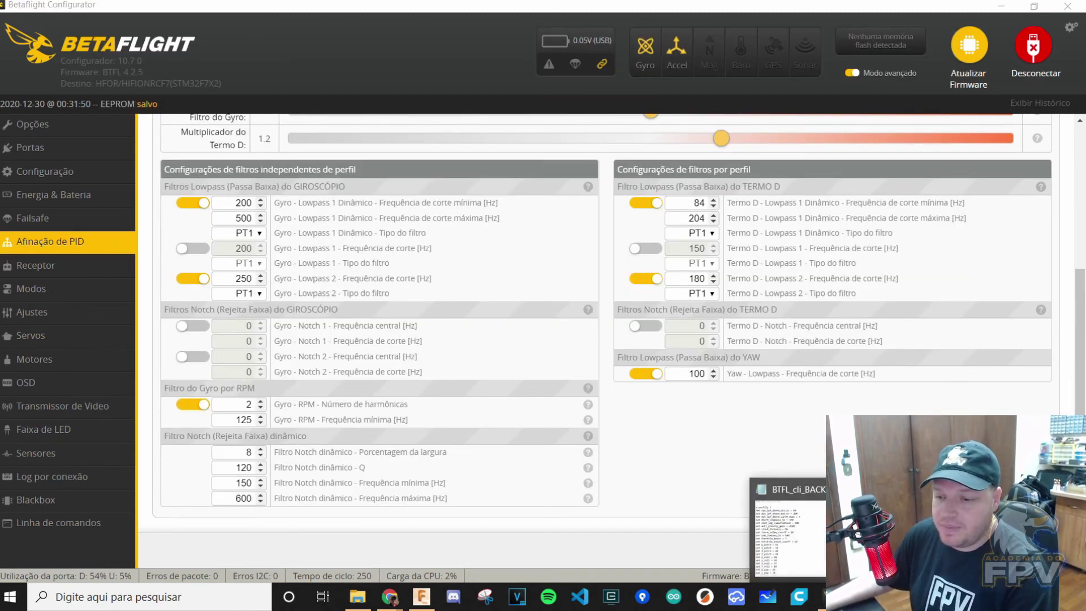
left_click(824, 572)
left_click(453, 445)
scroll(477, 452, "down", 3)
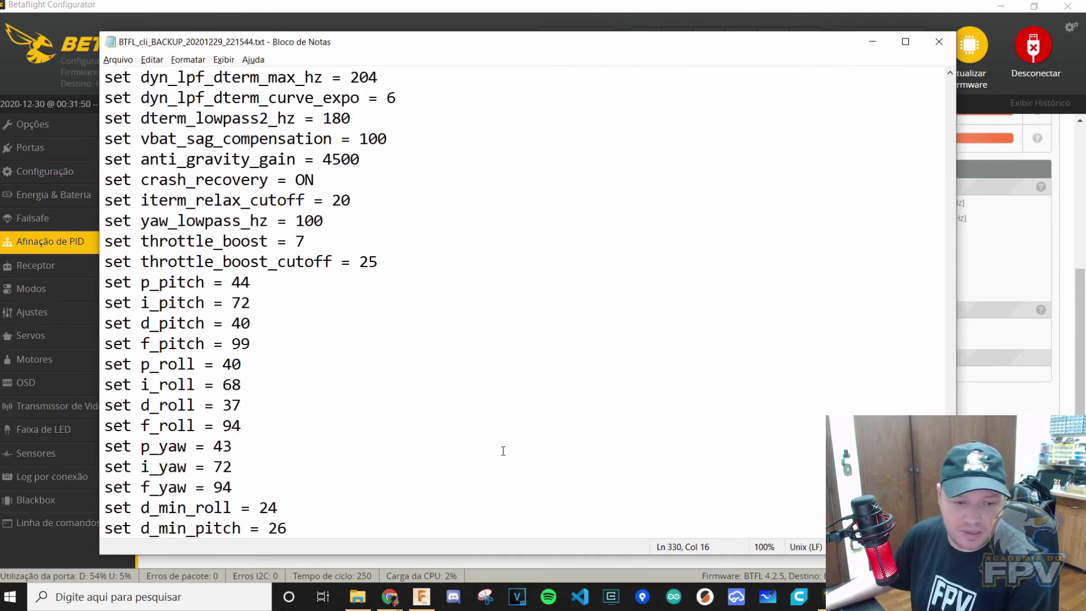
left_click(983, 383)
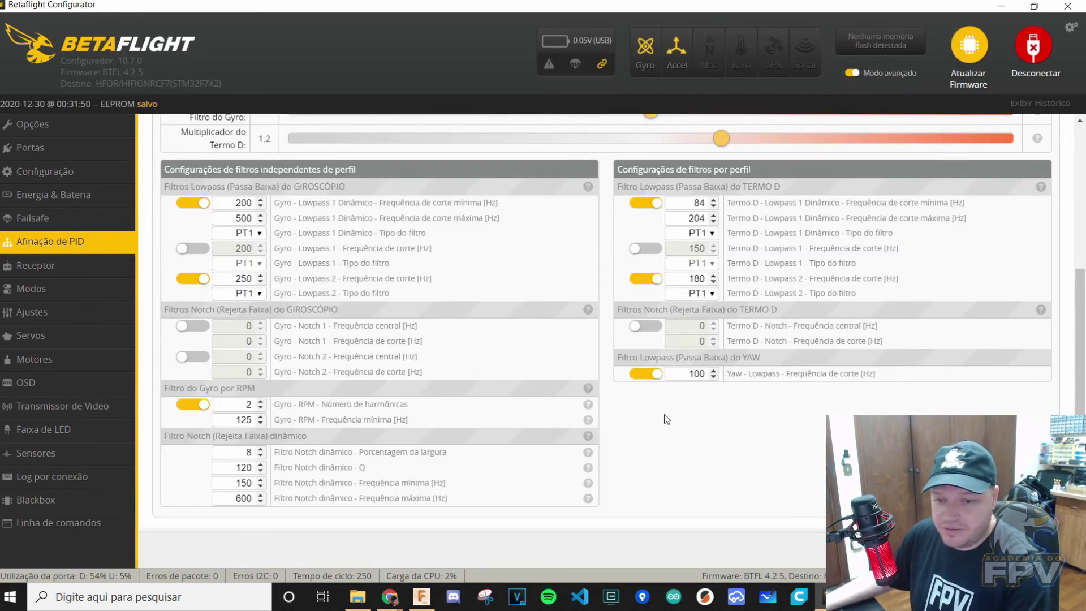
Step: Return to the PID profile settings and review profile 2's values, from the PID gains to the anti-gravity options
scroll(648, 419, "up", 3)
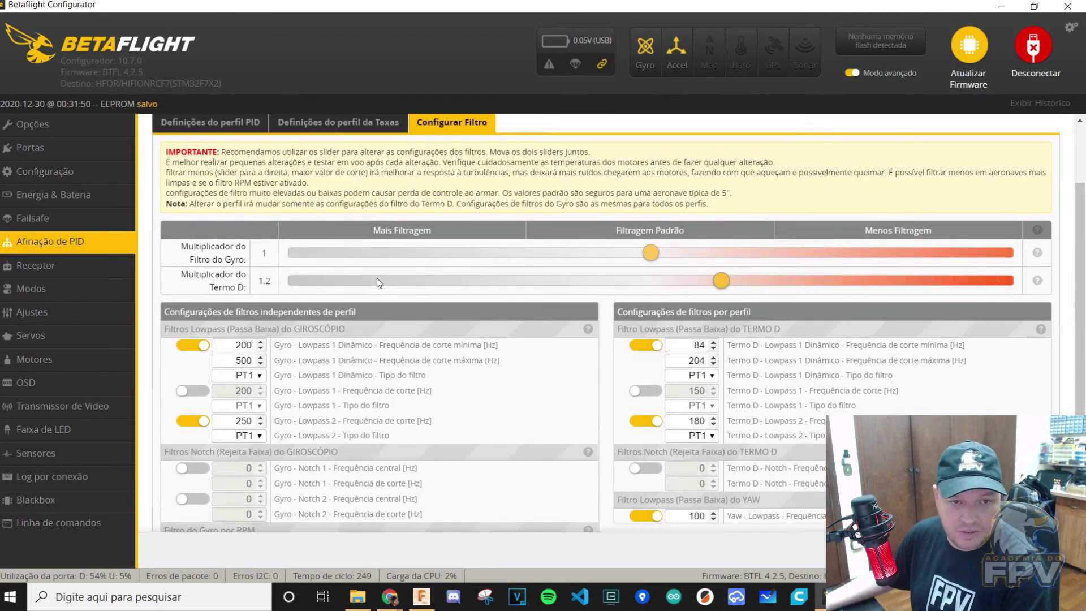
left_click(207, 128)
scroll(535, 378, "up", 2)
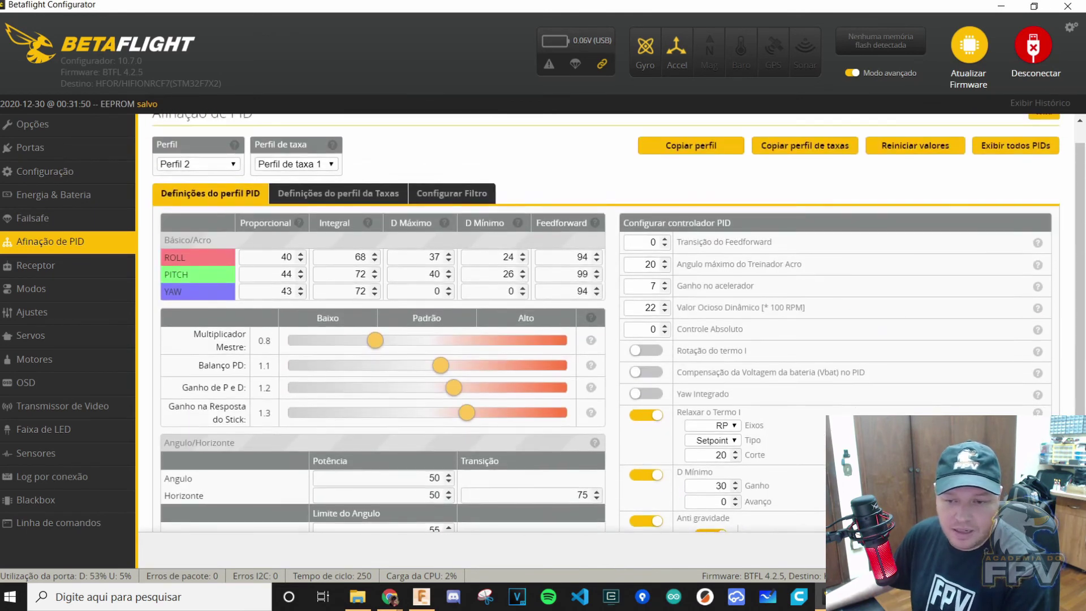
scroll(780, 475, "up", 1)
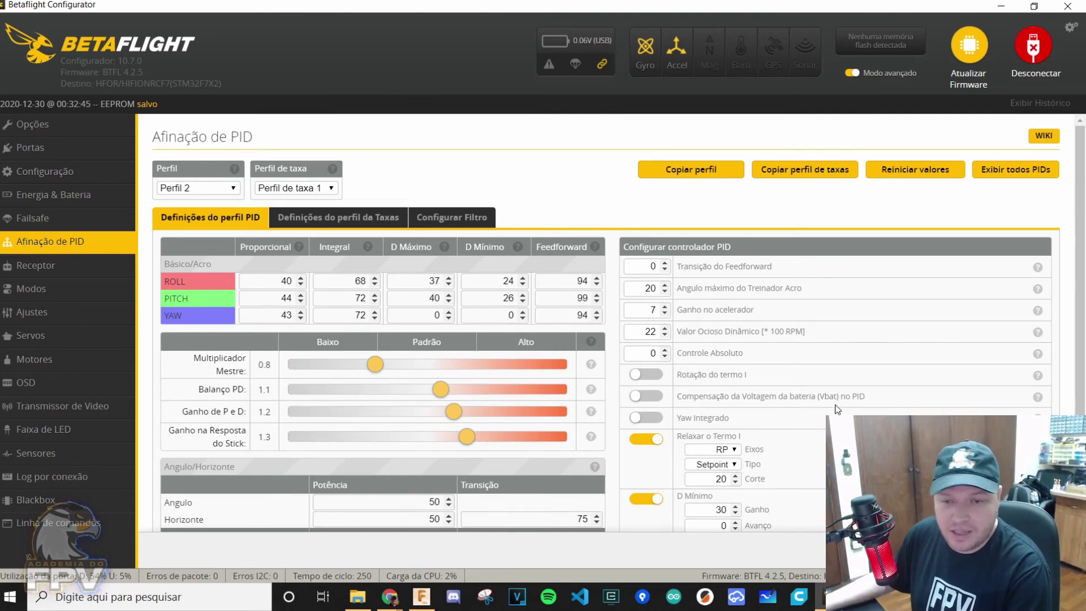
scroll(837, 408, "down", 1)
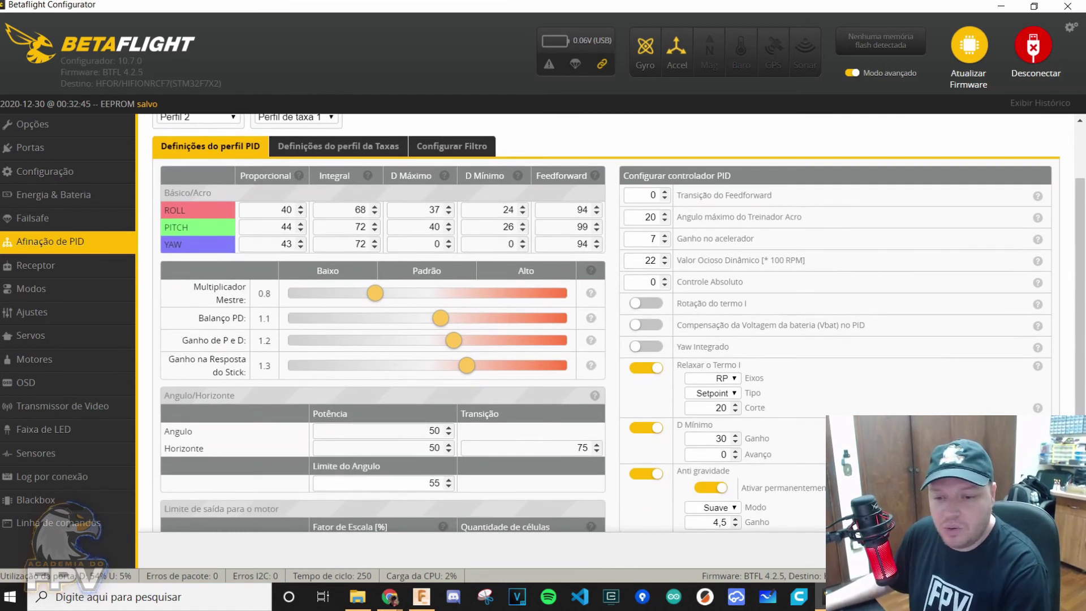
scroll(827, 417, "up", 1)
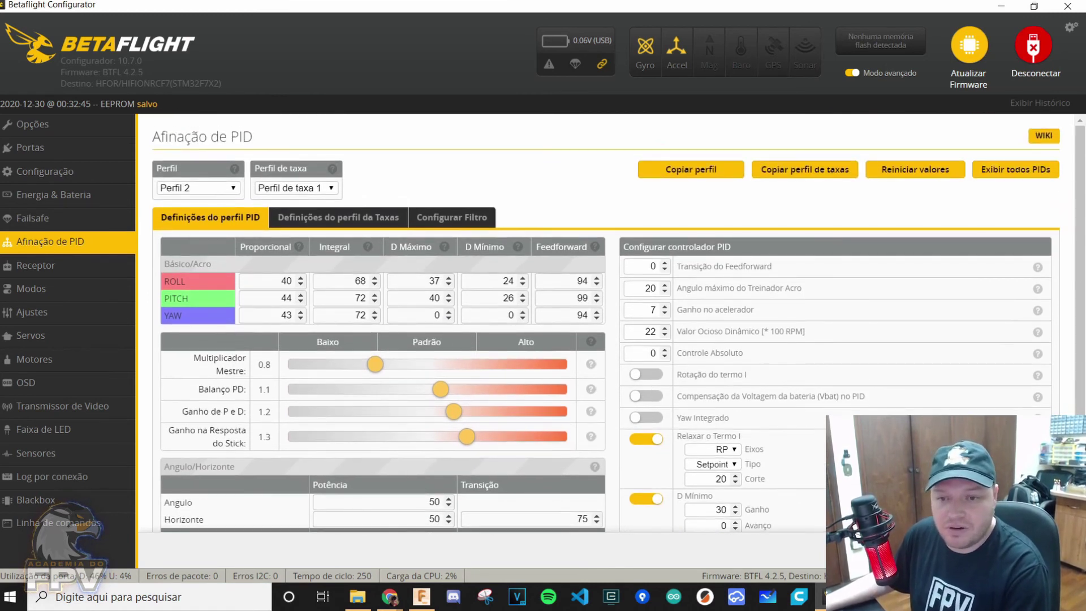
scroll(827, 417, "down", 1)
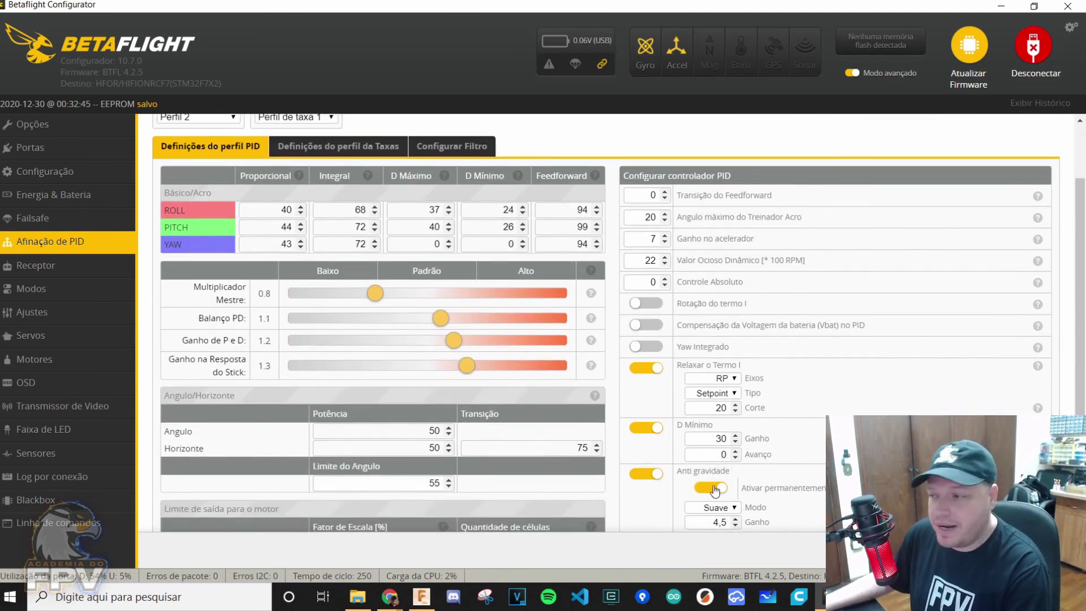
scroll(716, 489, "down", 1)
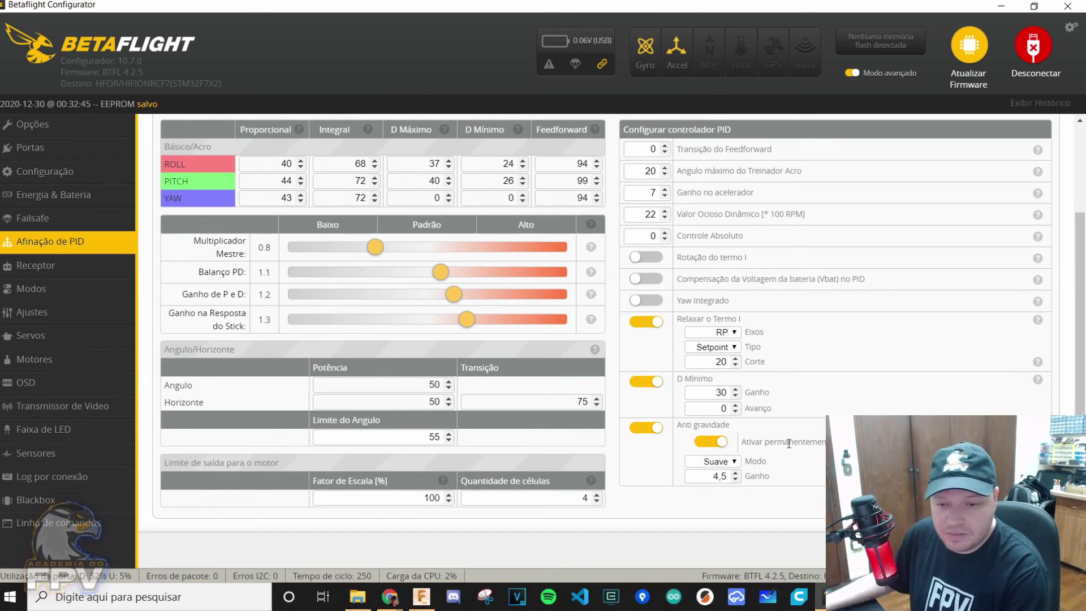
scroll(787, 443, "up", 2)
scroll(797, 444, "down", 2)
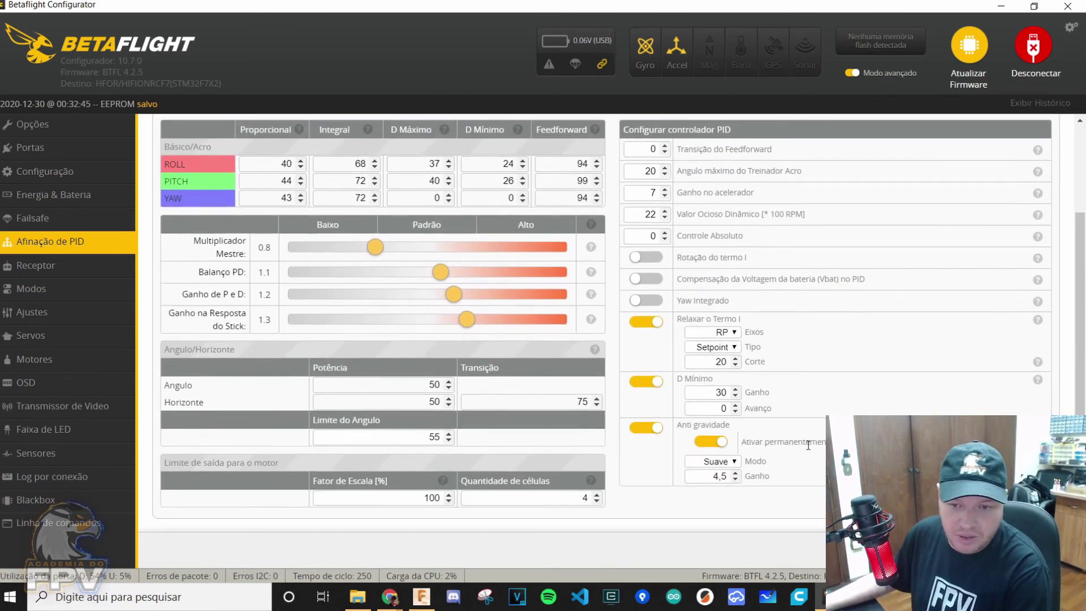
left_click(861, 596)
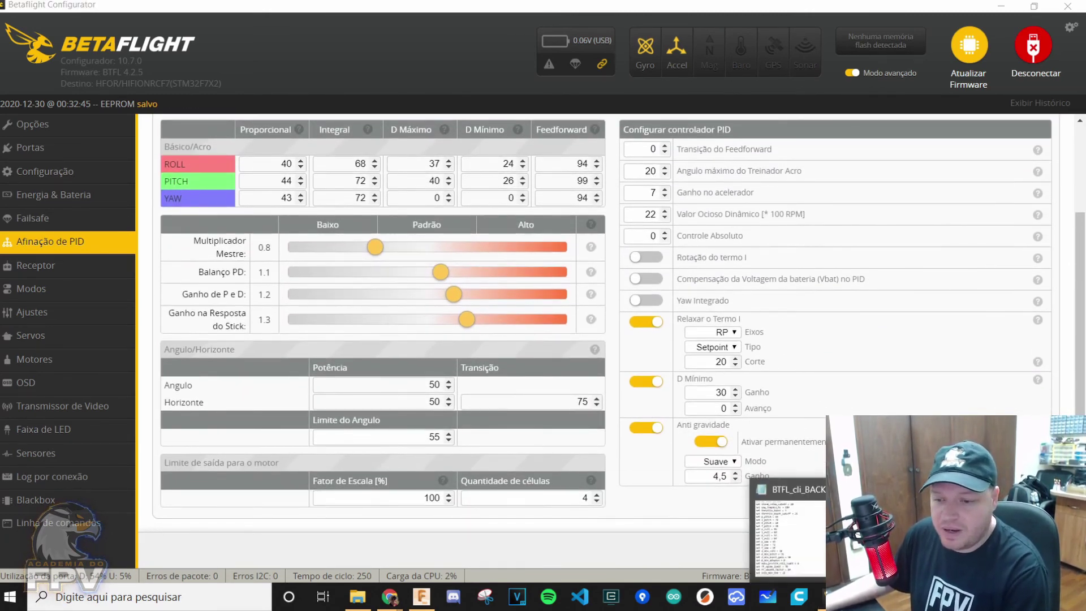
left_click(672, 514)
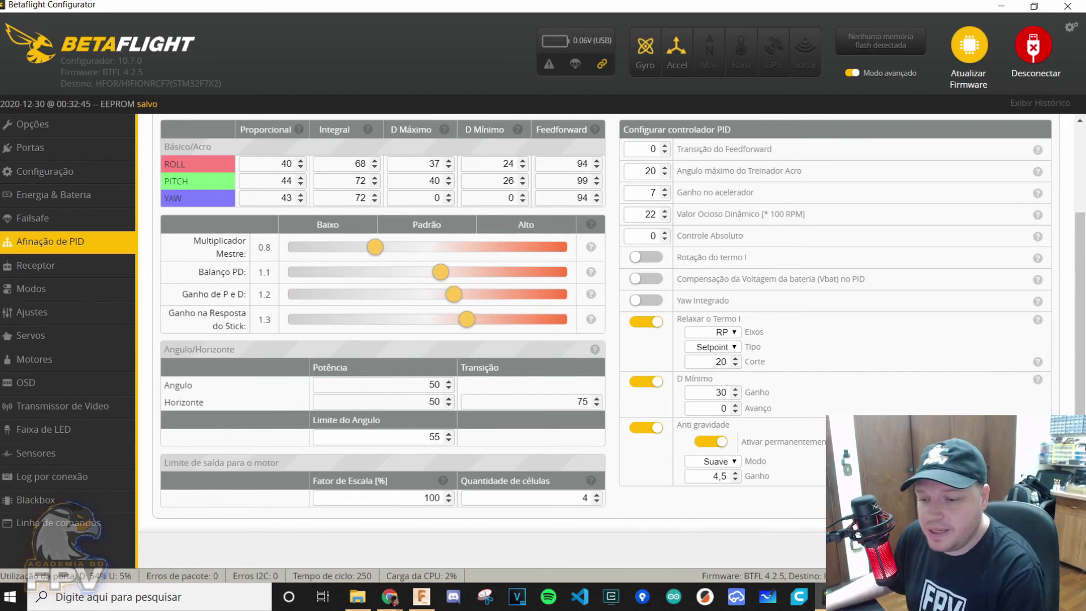
mouse_move(831, 596)
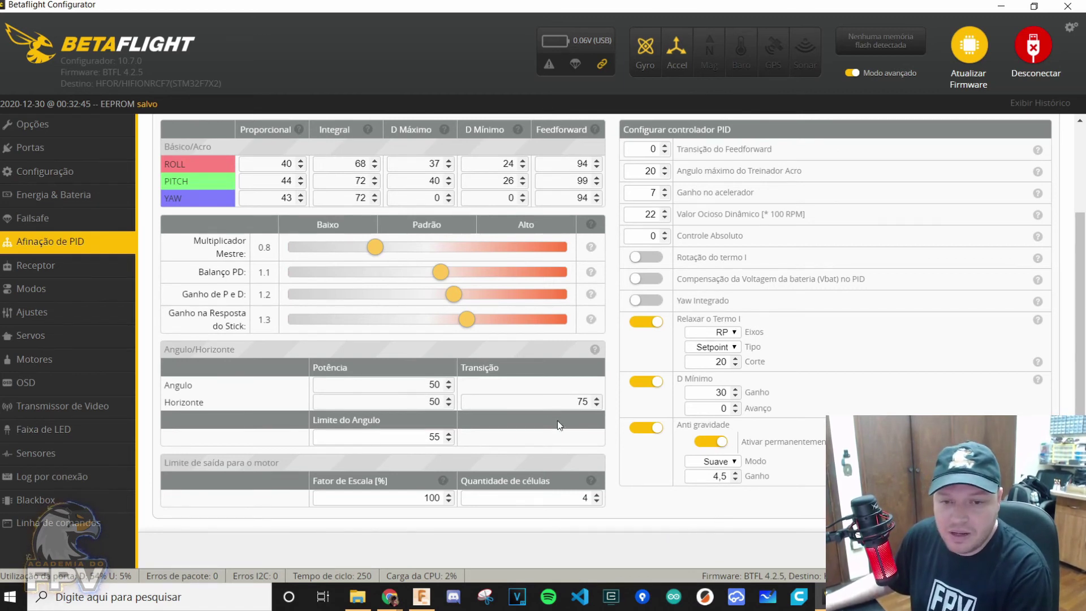
scroll(533, 384, "up", 2)
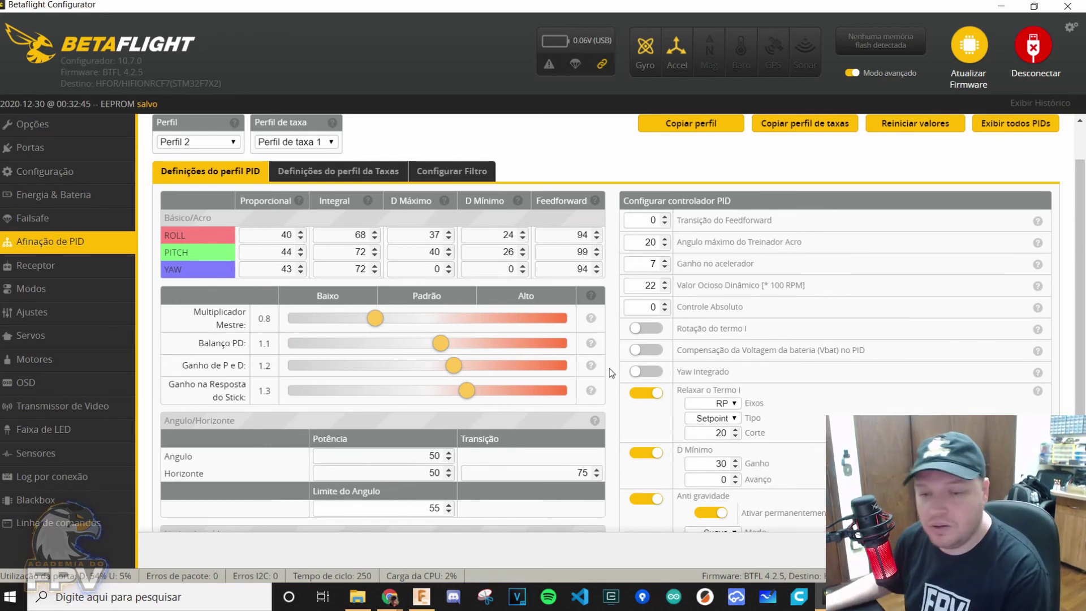
mouse_move(592, 394)
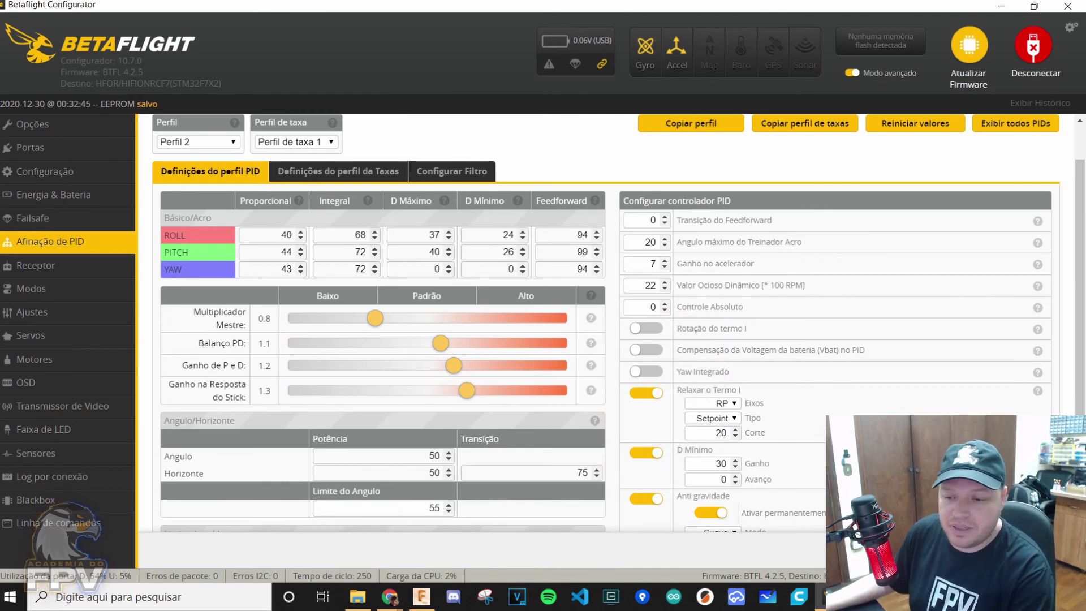
Step: Switch to the untitled Notepad file and examine its last set commands, down to the rateprofile 0 section
left_click(893, 597)
left_click(965, 535)
scroll(478, 342, "up", 2)
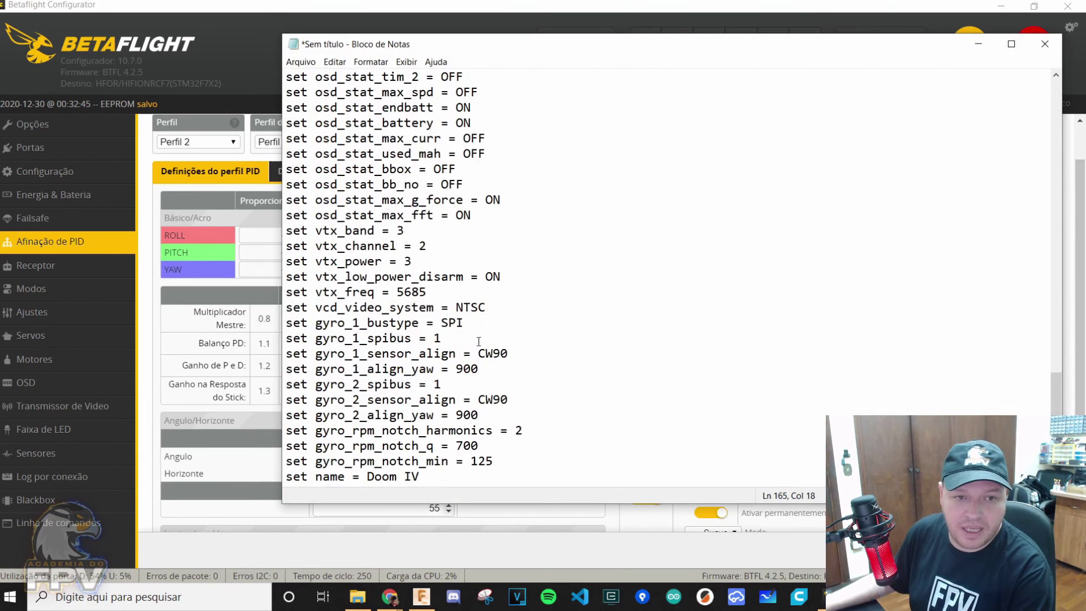
scroll(478, 342, "down", 6)
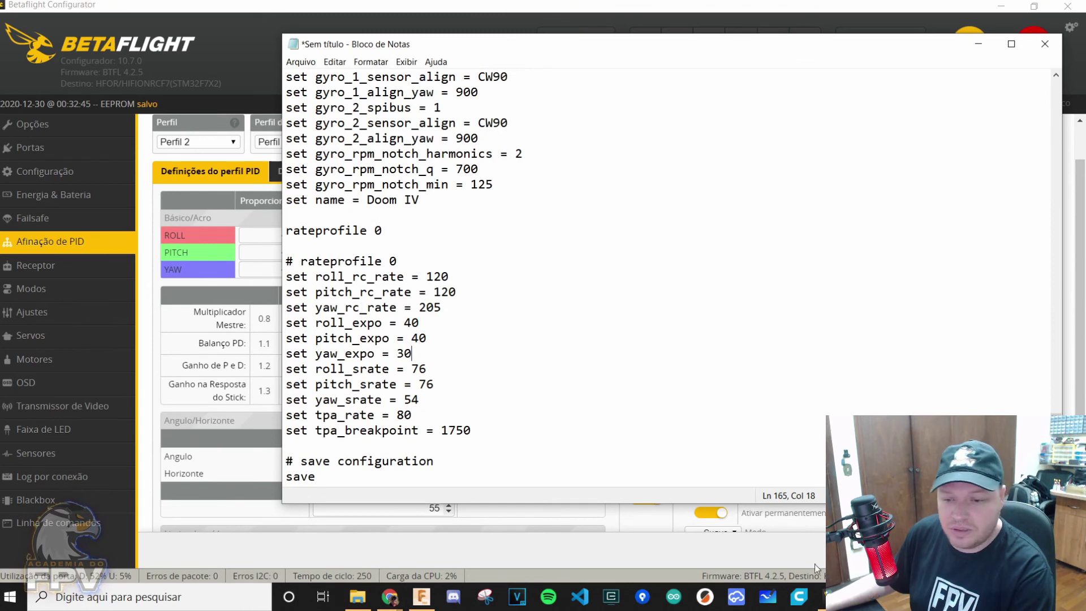
Step: Switch to the BTFL_cli_BACKUP_20201229_221544.txt backup and examine the p_pitch and i_pitch lines
left_click(893, 596)
left_click(933, 535)
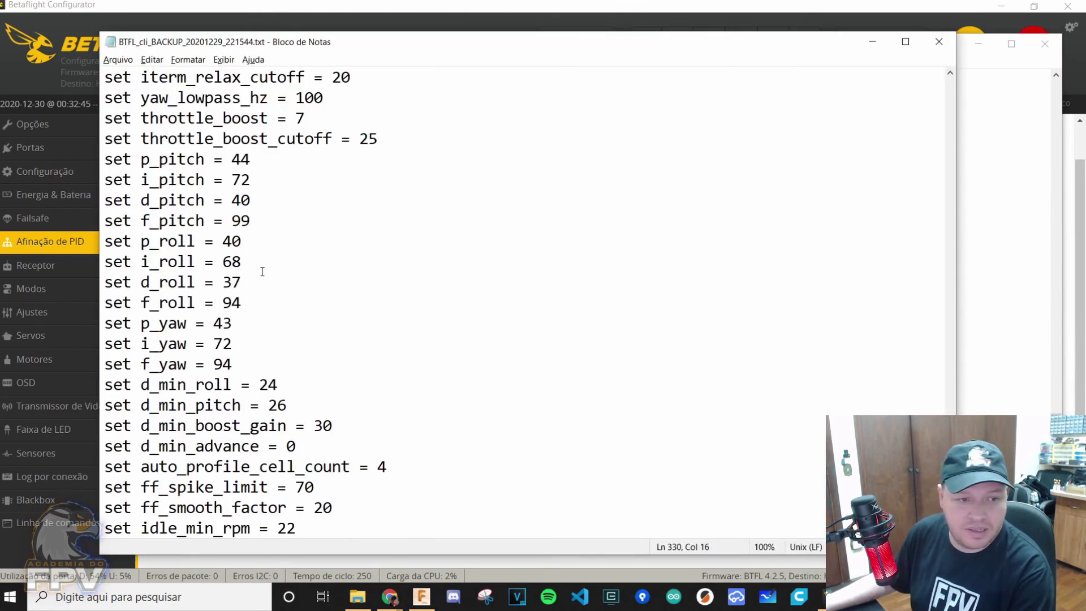
left_click_drag(150, 159, 105, 159)
left_click(231, 159)
left_click_drag(186, 179, 223, 179)
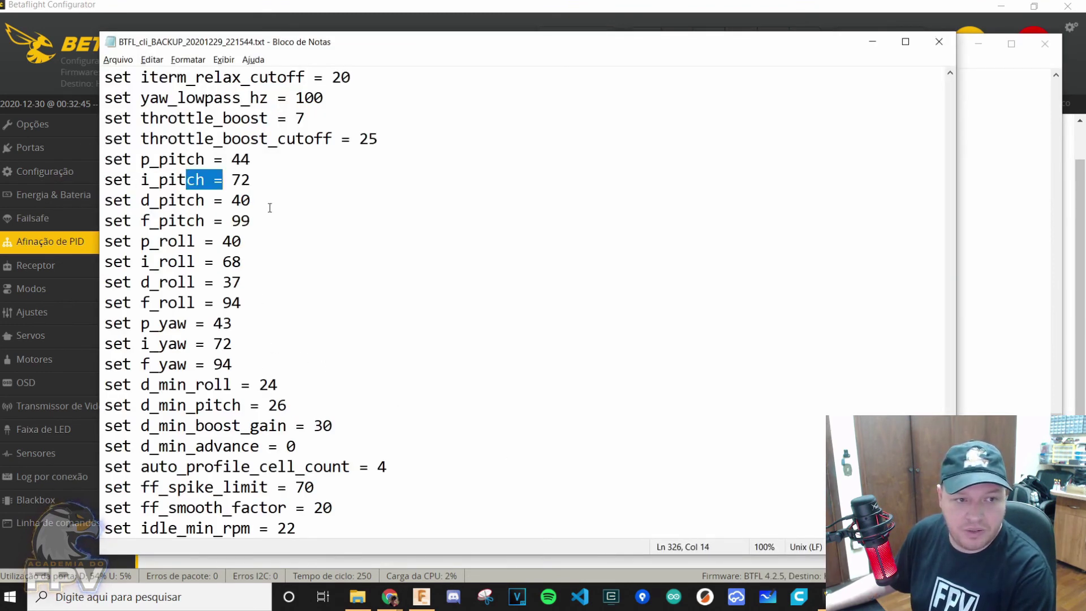
Step: Return to Betaflight Configurator and load PID profile 1 to review its gains, sliders and controller settings
left_click(985, 46)
left_click(583, 16)
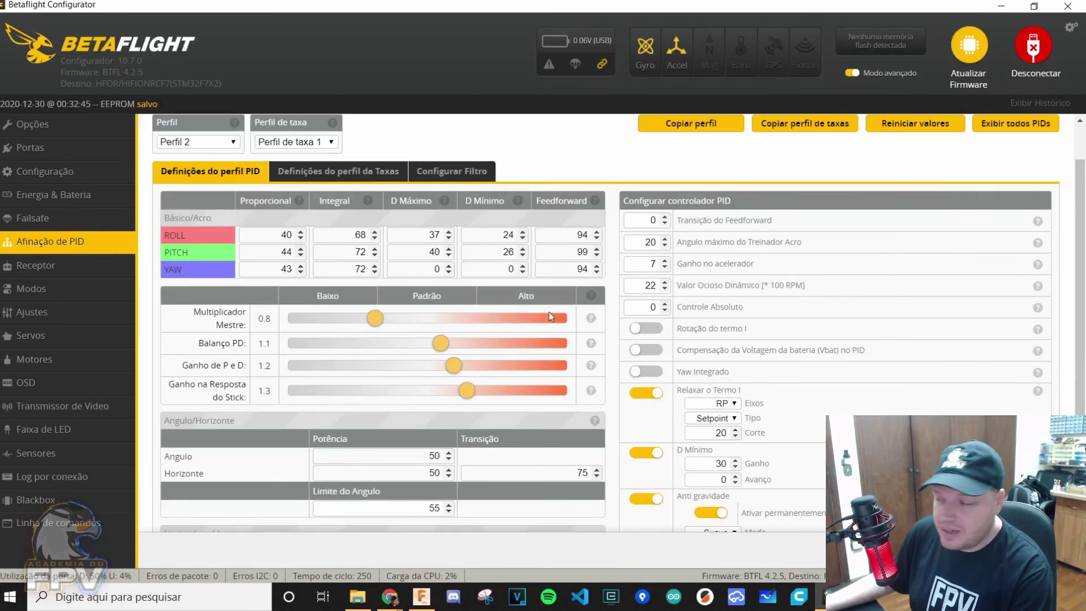
scroll(550, 305, "up", 2)
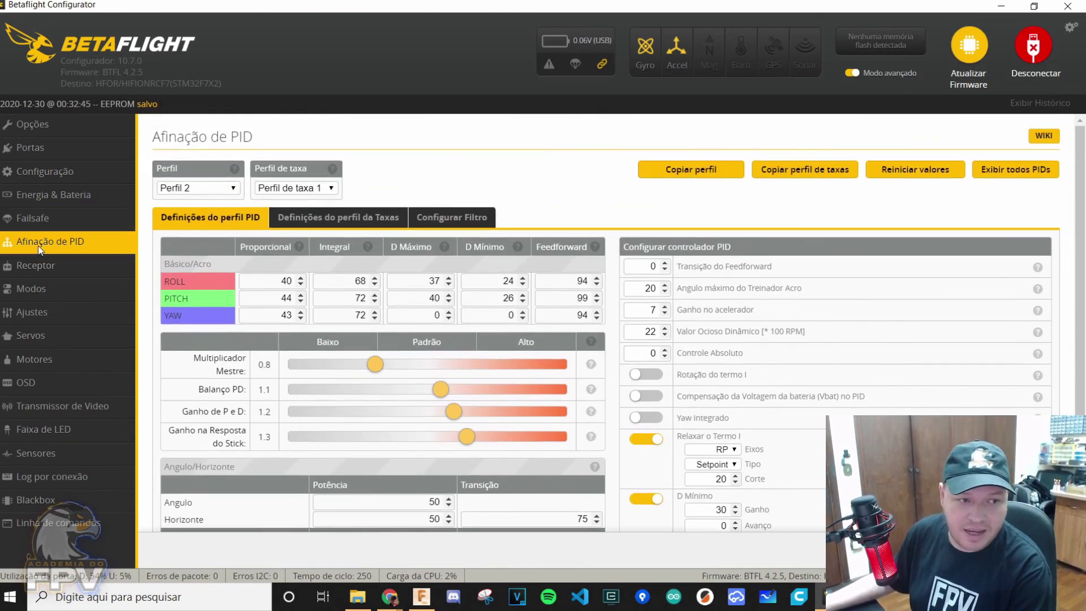
left_click(226, 188)
left_click(175, 213)
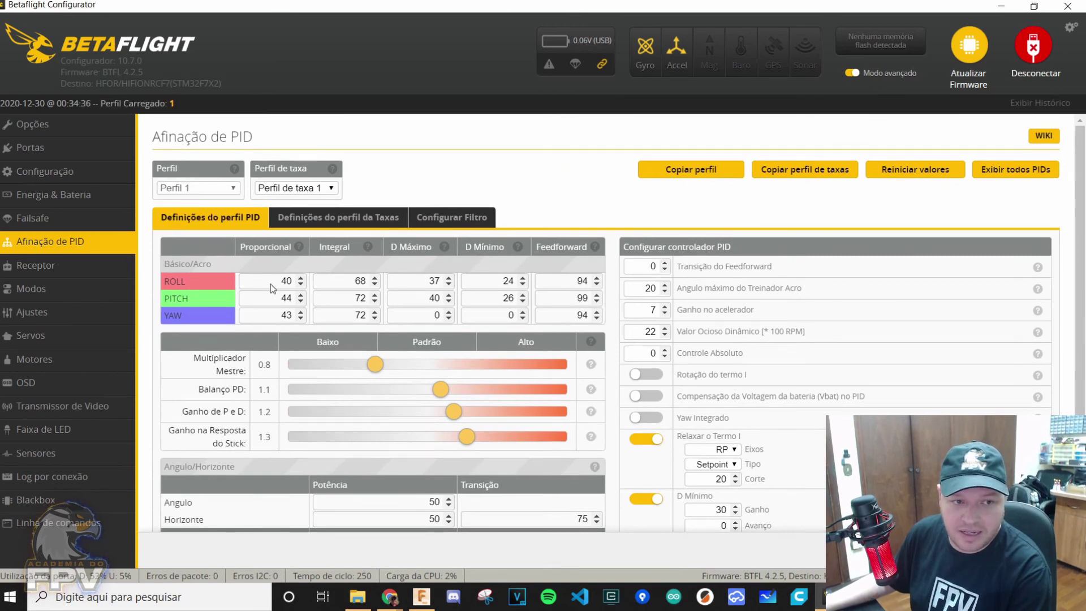
scroll(459, 435, "down", 2)
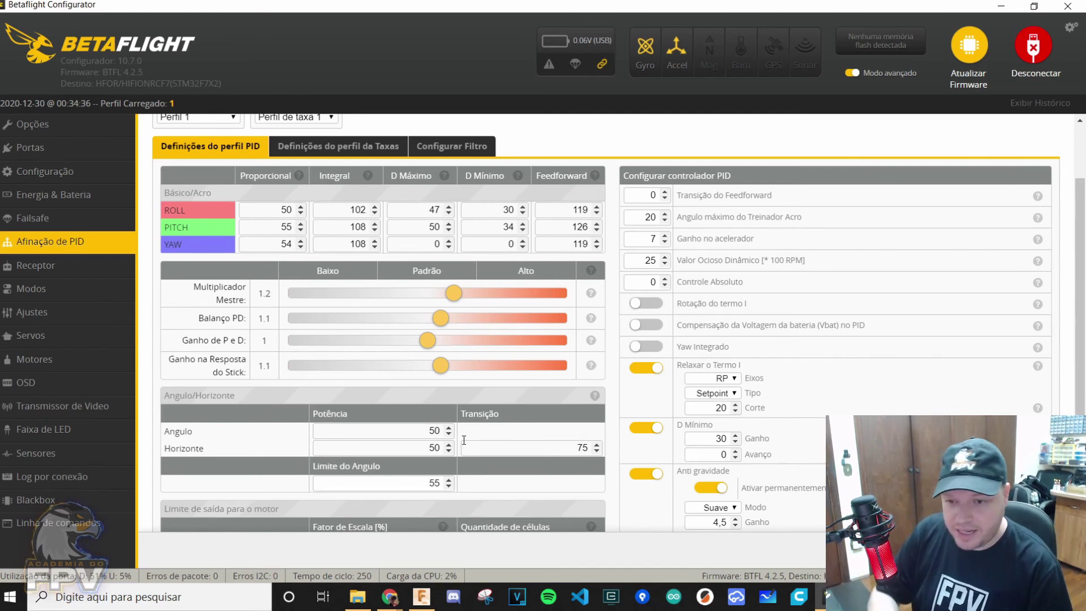
key("super+shift+s")
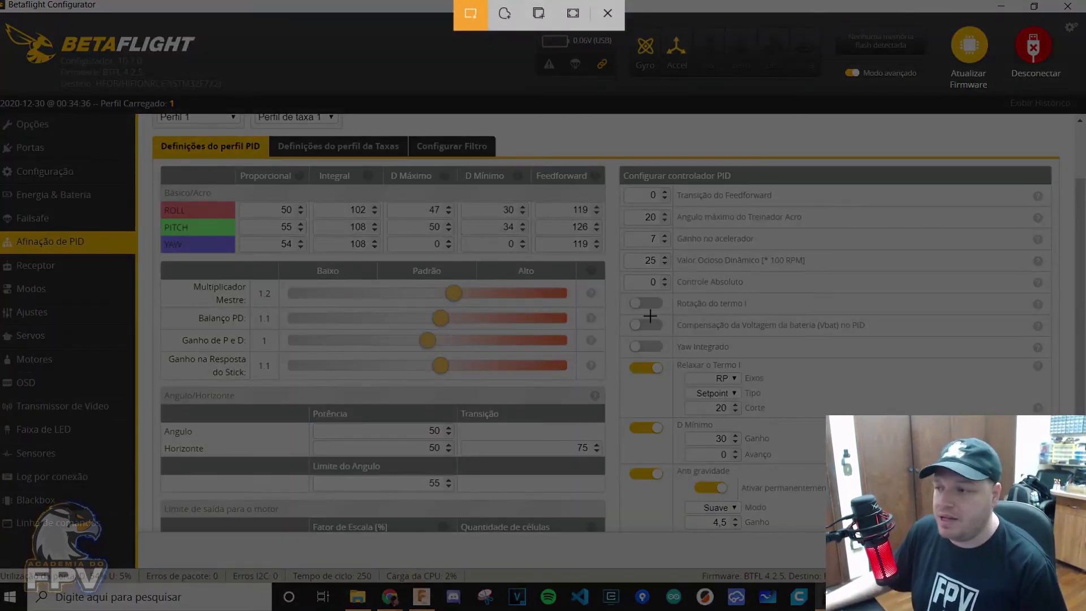
key("Escape")
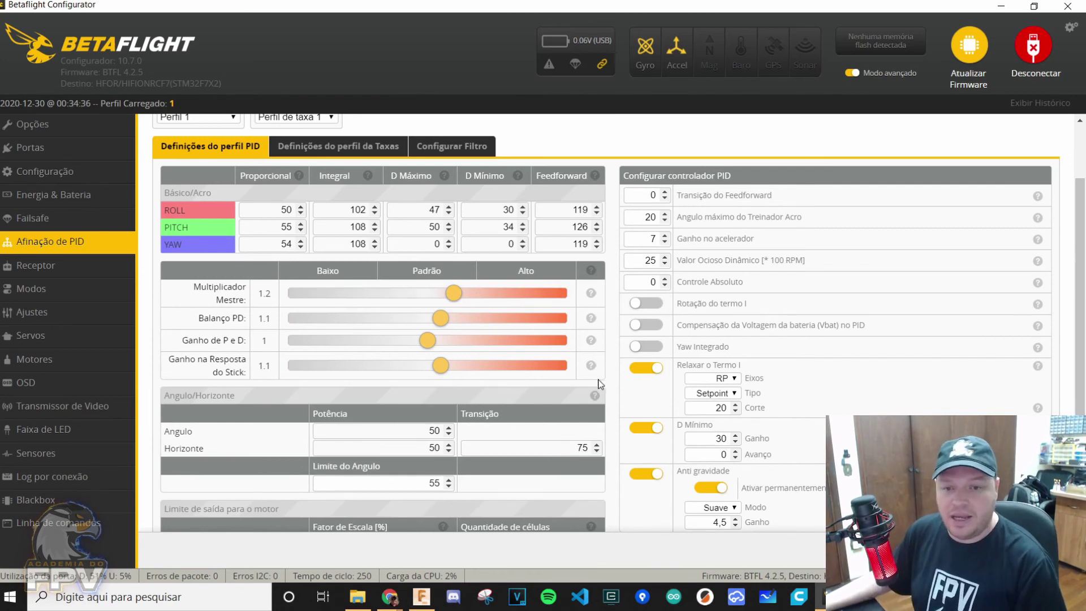
scroll(605, 390, "up", 1)
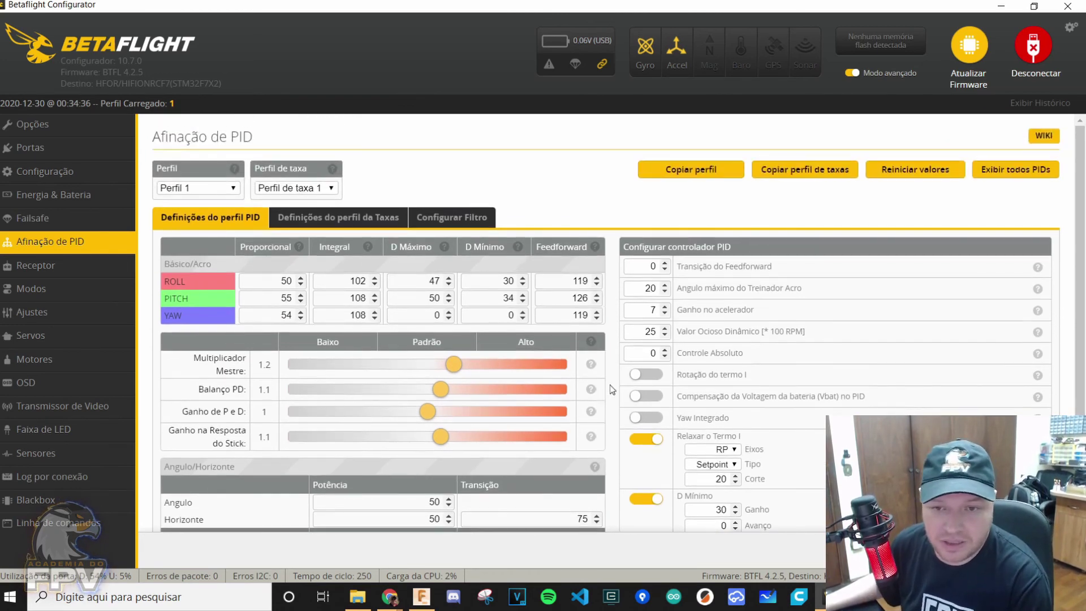
scroll(613, 376, "down", 1)
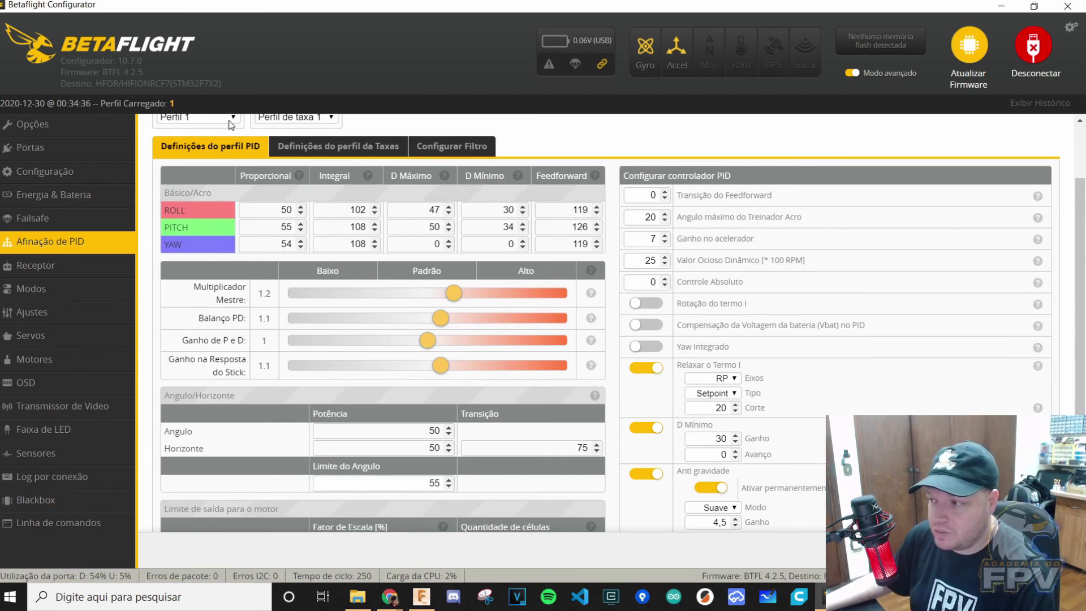
scroll(230, 125, "up", 1)
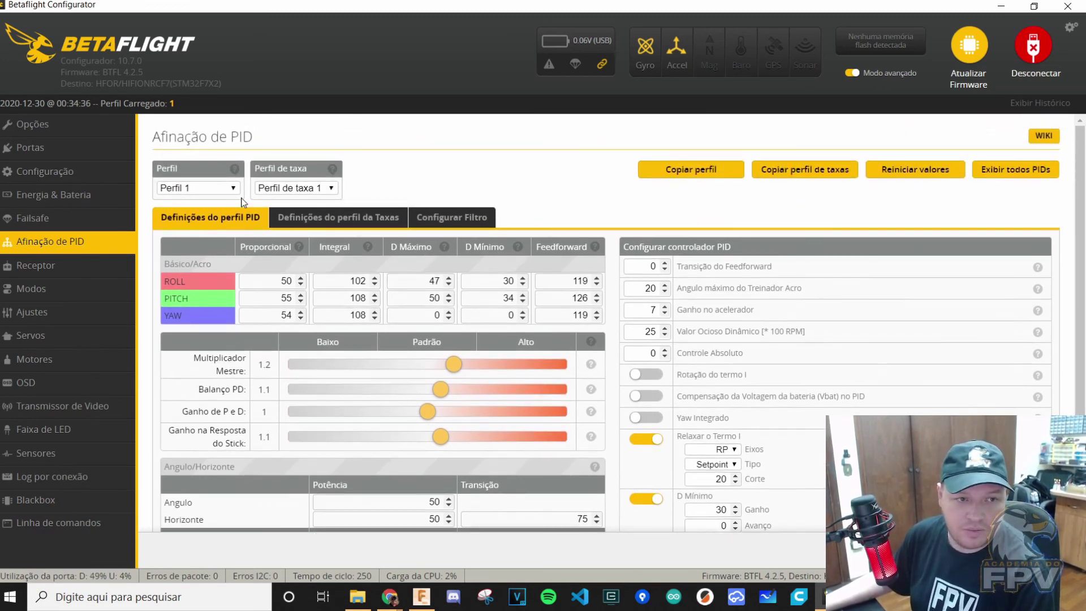
Step: Compare the PID settings of profiles 2 and 3, then return to profile 1 and review its slider values
left_click(220, 187)
left_click(214, 212)
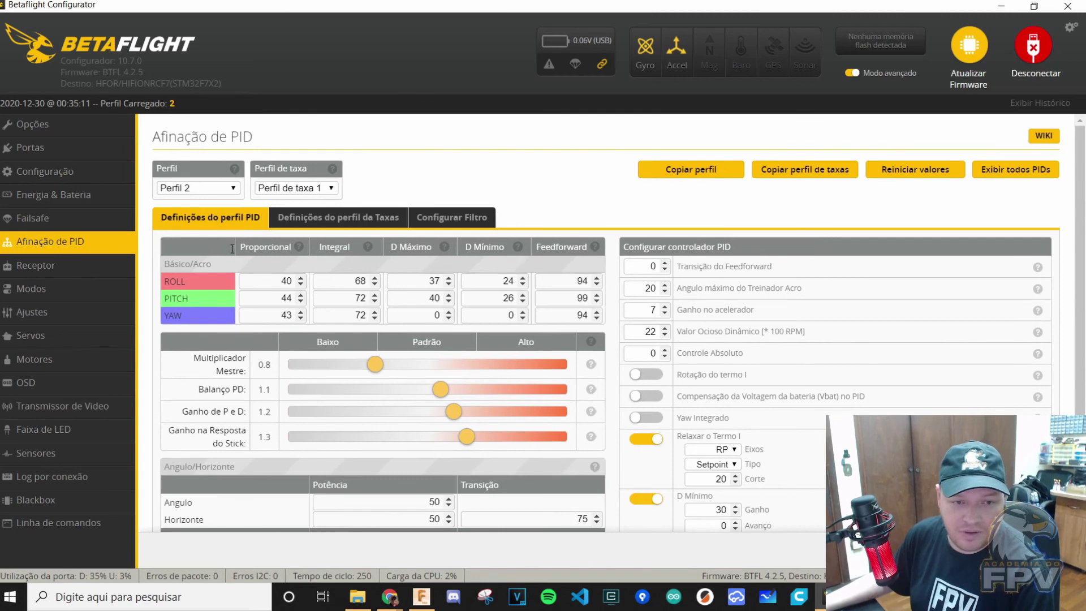
left_click(219, 192)
left_click(221, 225)
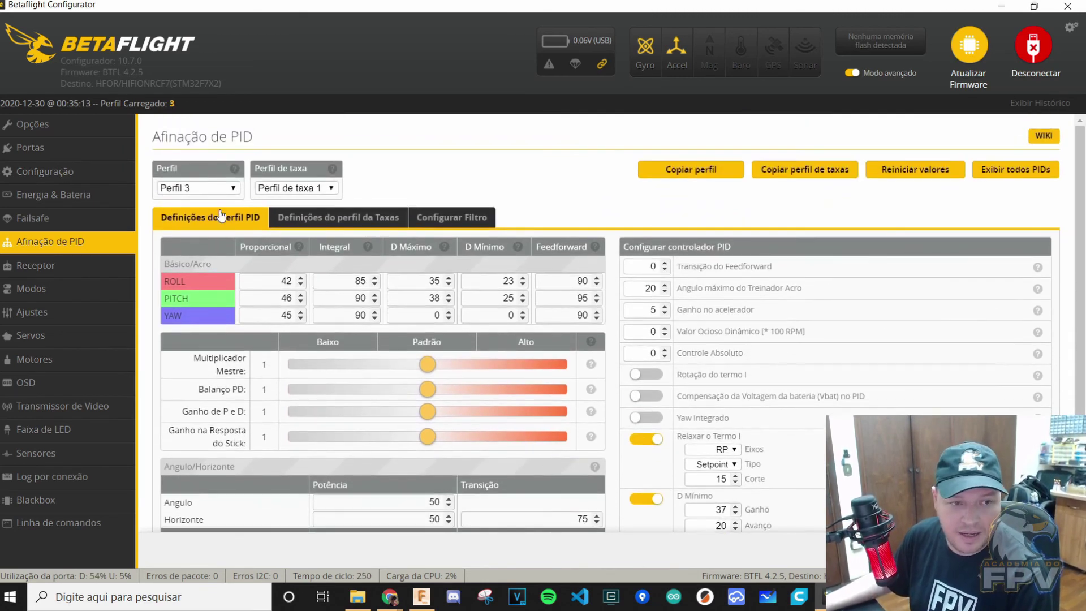
left_click(212, 193)
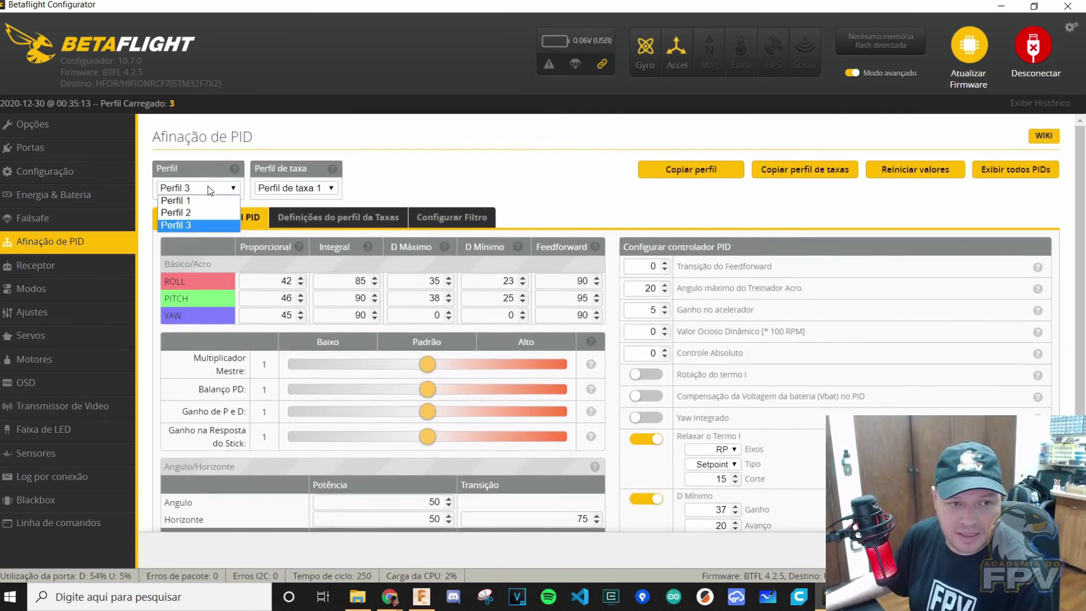
left_click(217, 201)
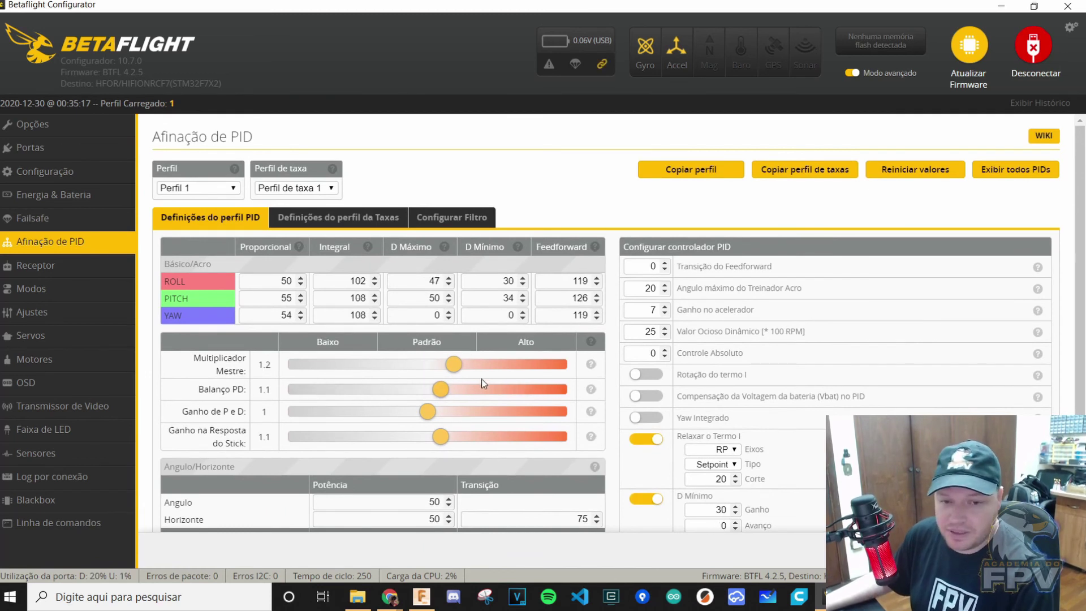
left_click_drag(225, 354, 277, 422)
left_click(277, 420)
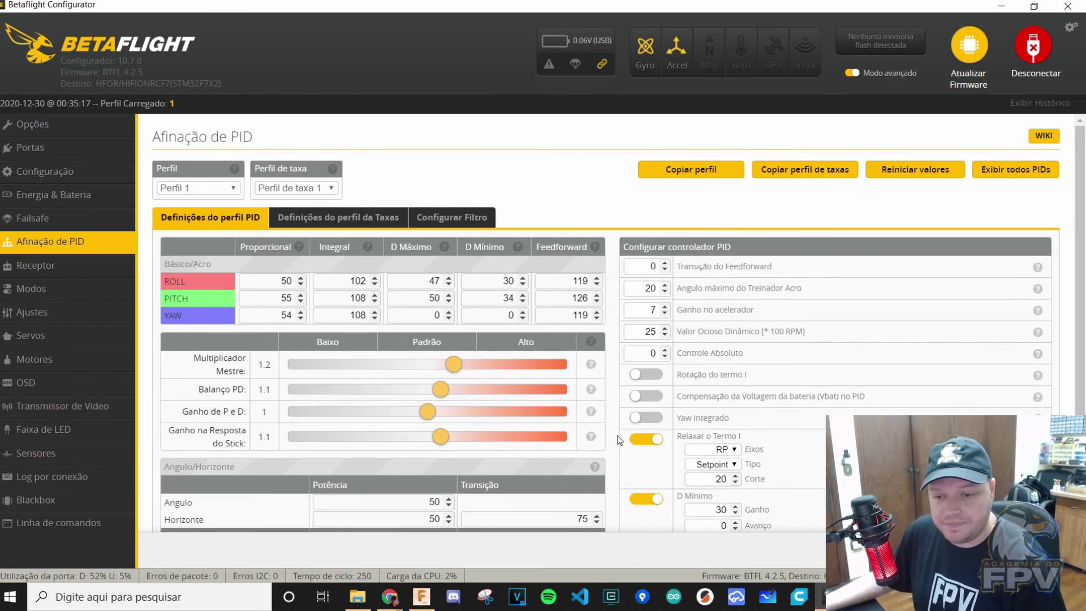
scroll(629, 411, "down", 1)
scroll(651, 430, "up", 1)
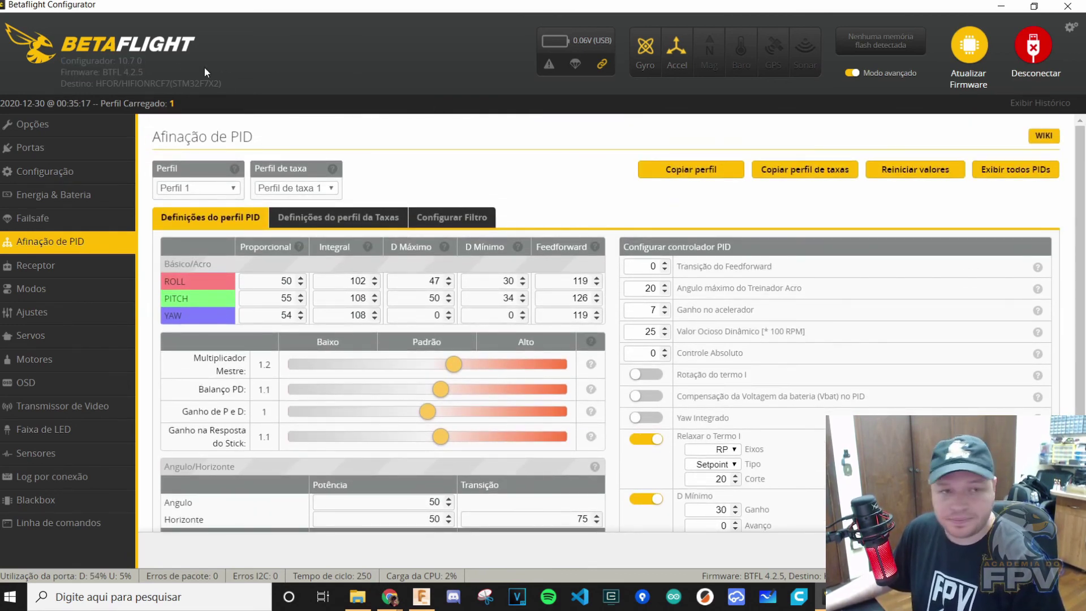
Step: Examine the configurator and firmware version numbers in the header, highlighting the middle digit of the firmware version
left_click_drag(61, 59, 188, 71)
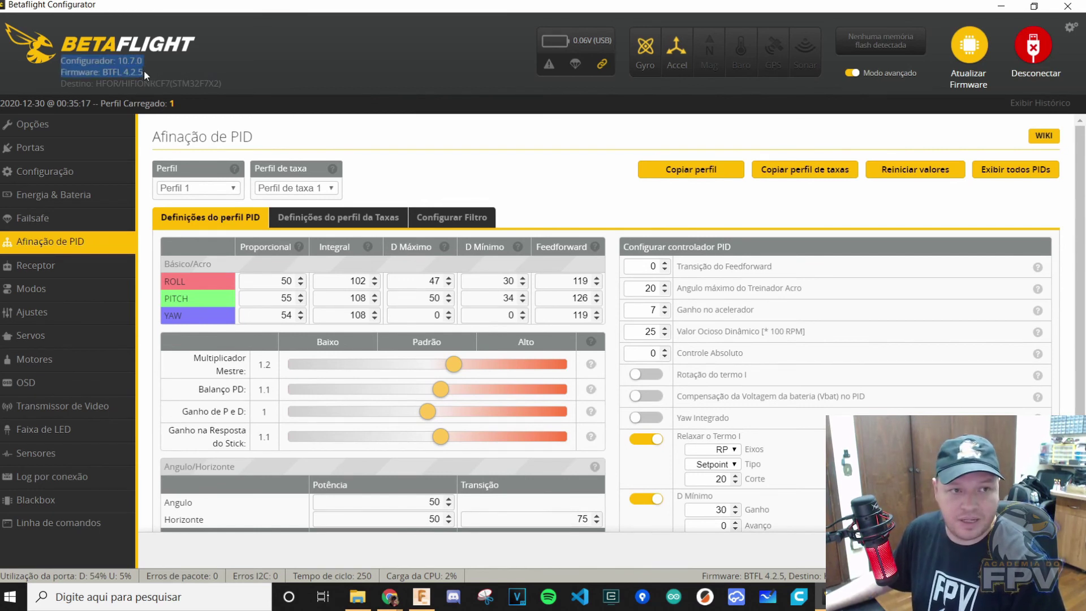
left_click(124, 72)
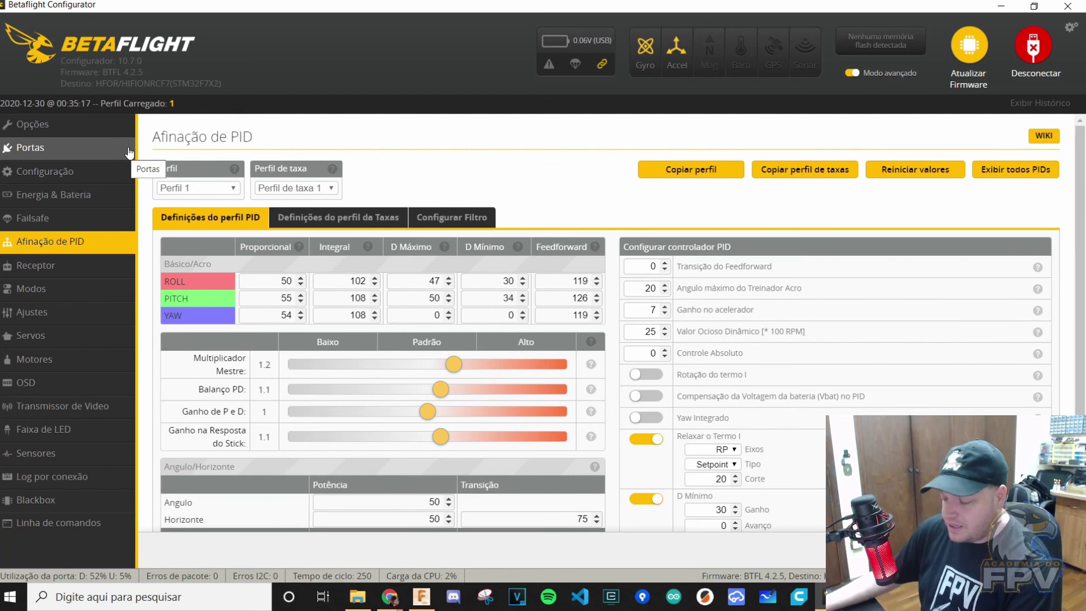
left_click_drag(61, 58, 144, 73)
left_click(145, 73)
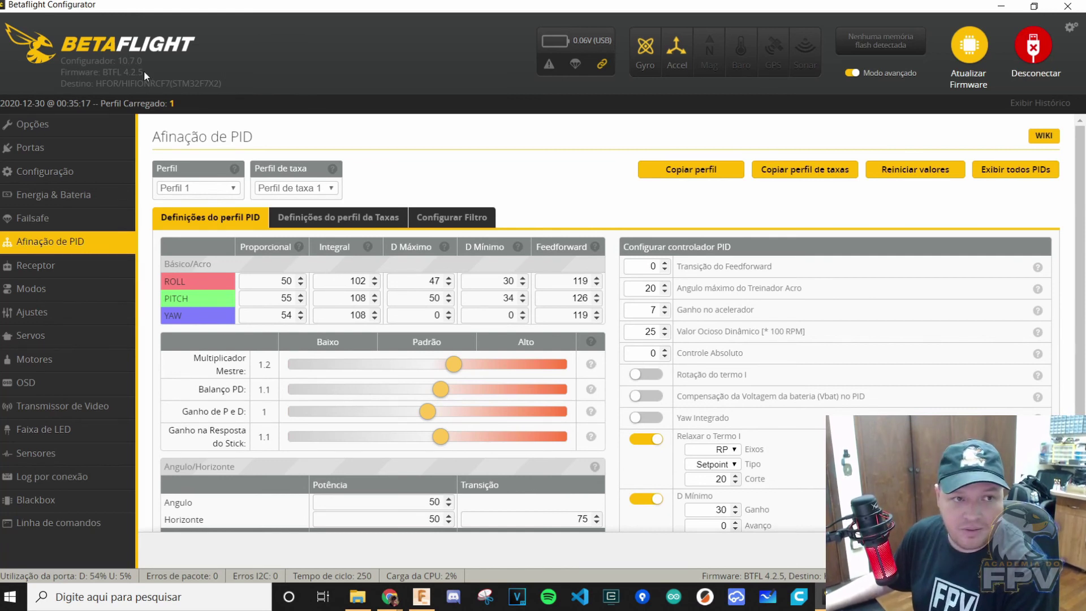
double_click(142, 70)
left_click(133, 74)
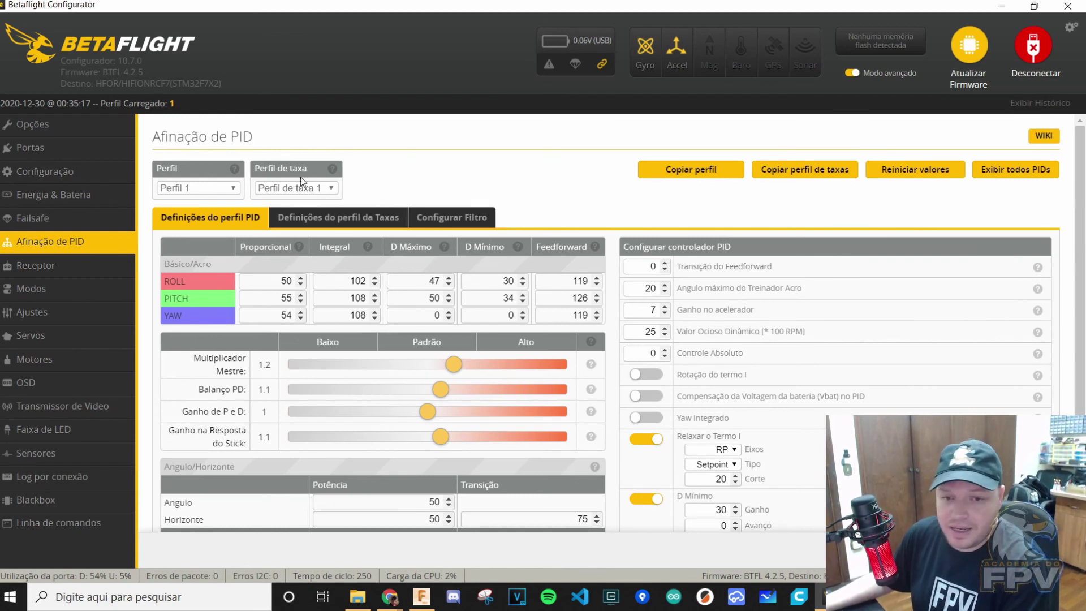
left_click_drag(131, 72, 136, 72)
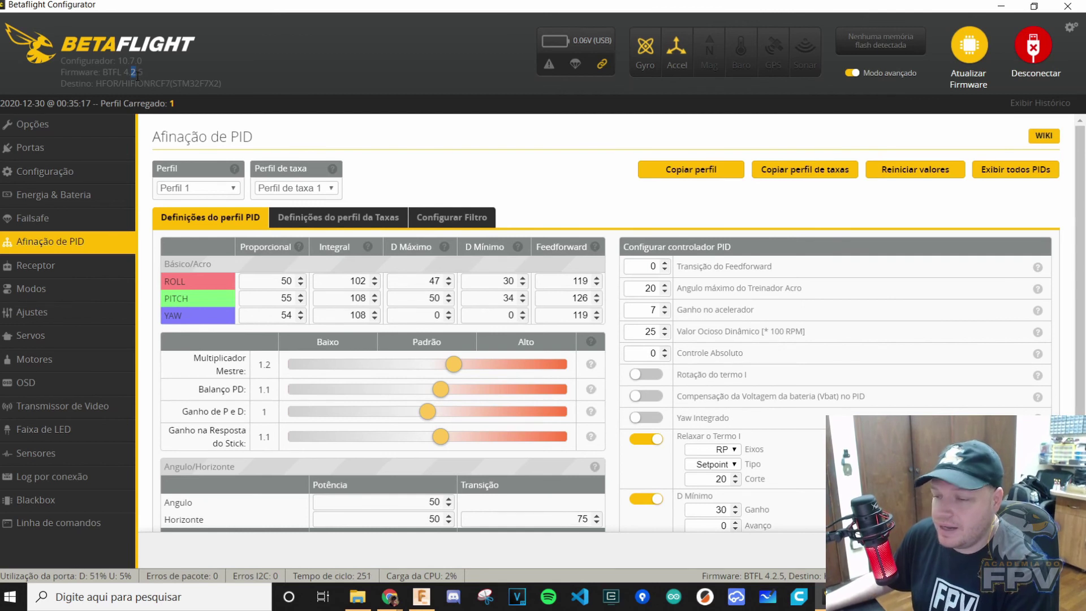
left_click(145, 73)
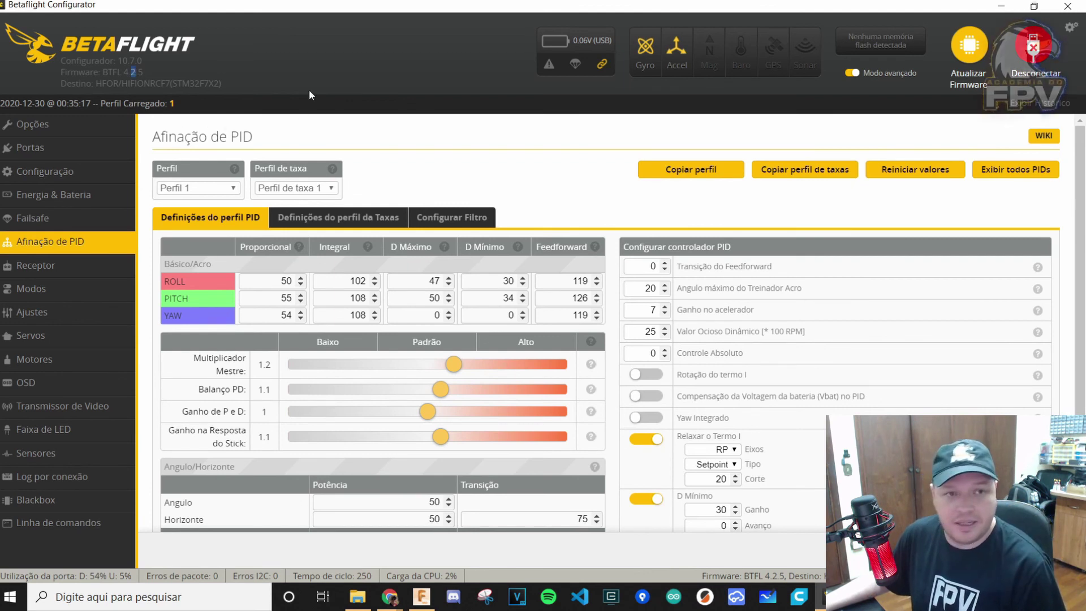
left_click(128, 69)
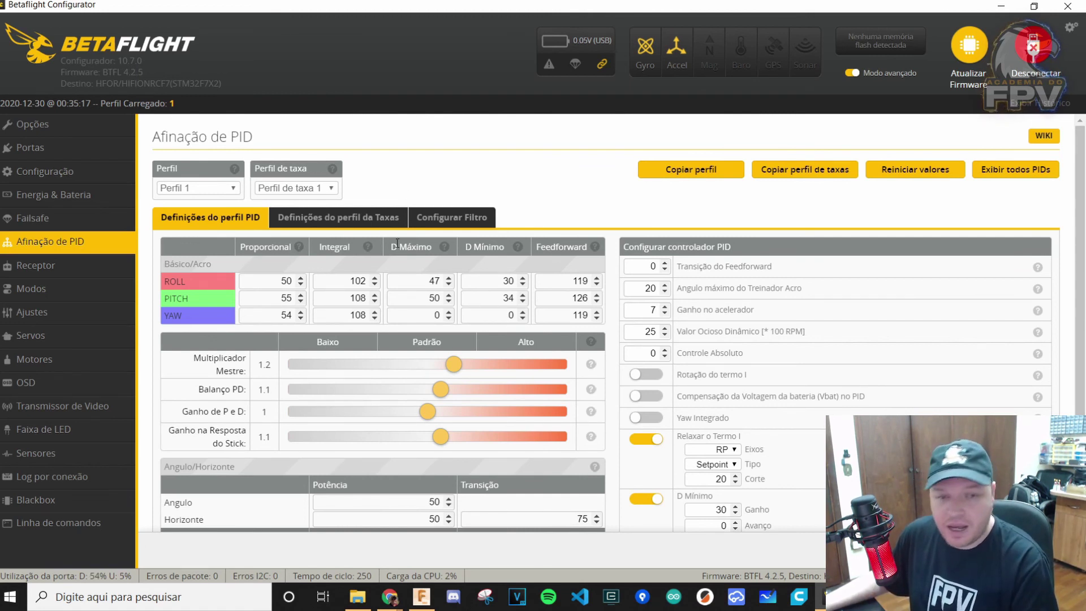
left_click(135, 73)
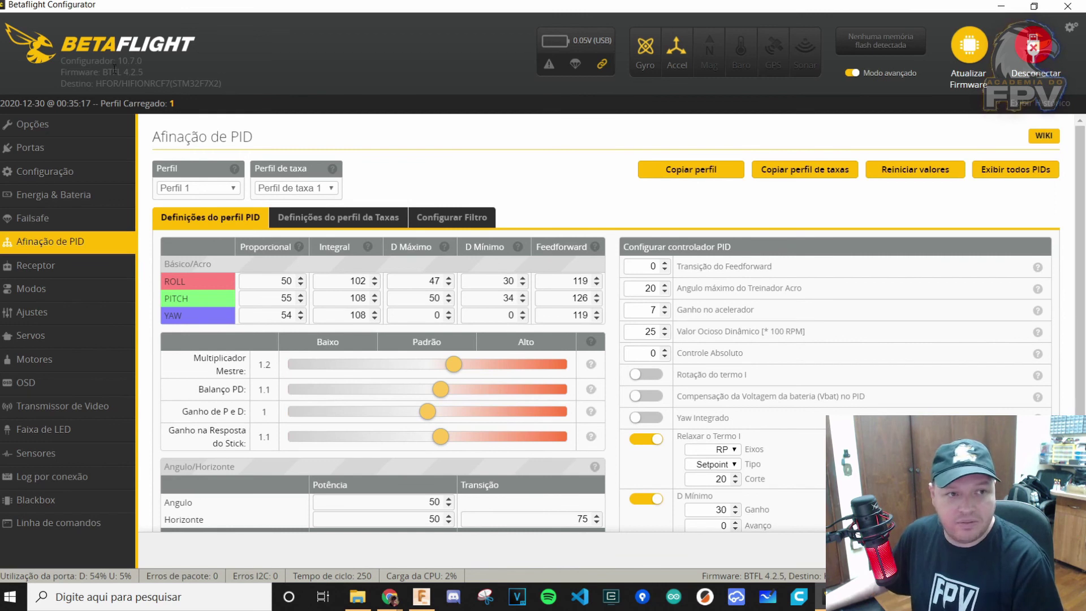
left_click_drag(131, 73, 137, 73)
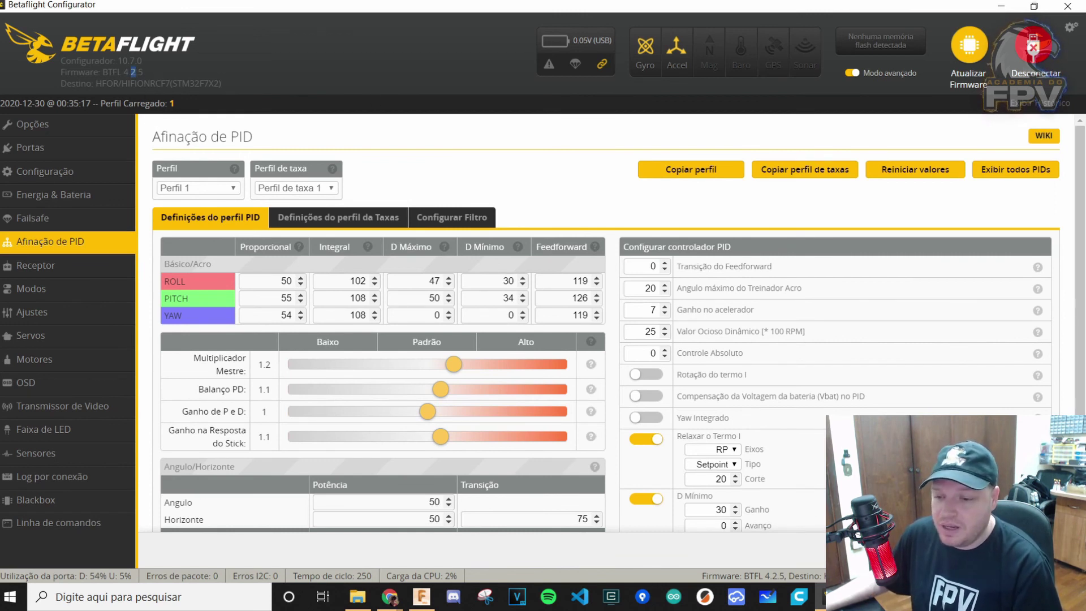
Step: Switch to the BTFL_cli_BACKUP_20201229_221544.txt backup, examine its settings above the PID values, and return to Betaflight Configurator
left_click(863, 597)
left_click(359, 385)
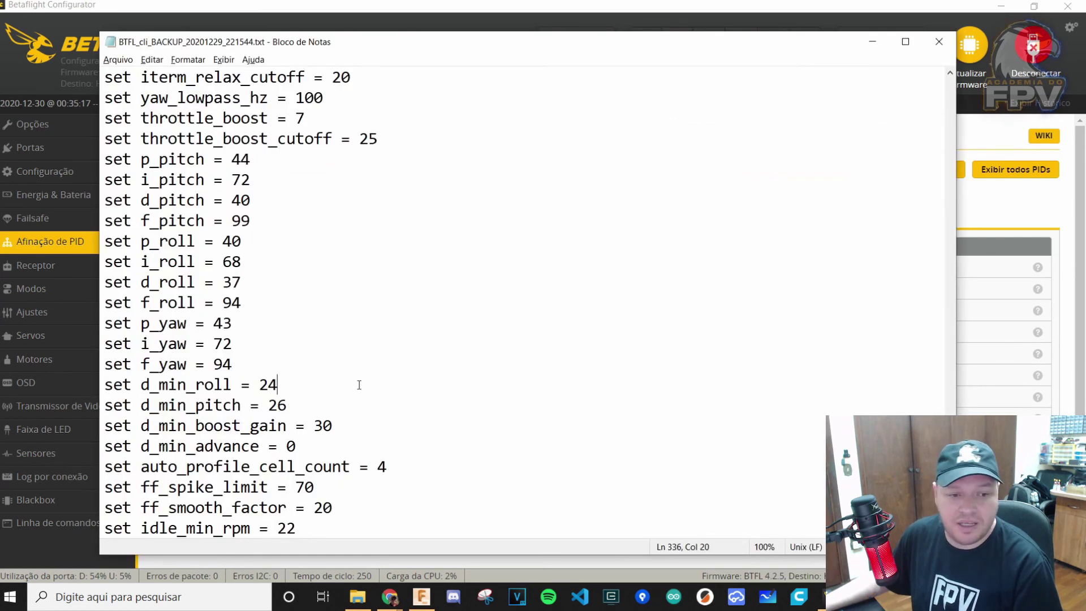
scroll(359, 385, "up", 20)
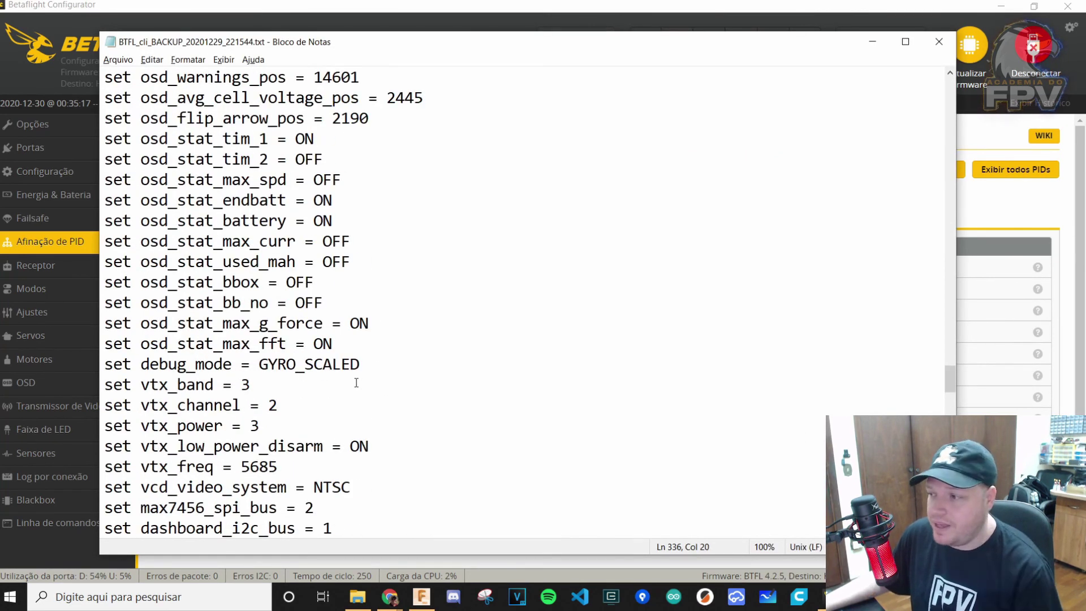
left_click(1005, 224)
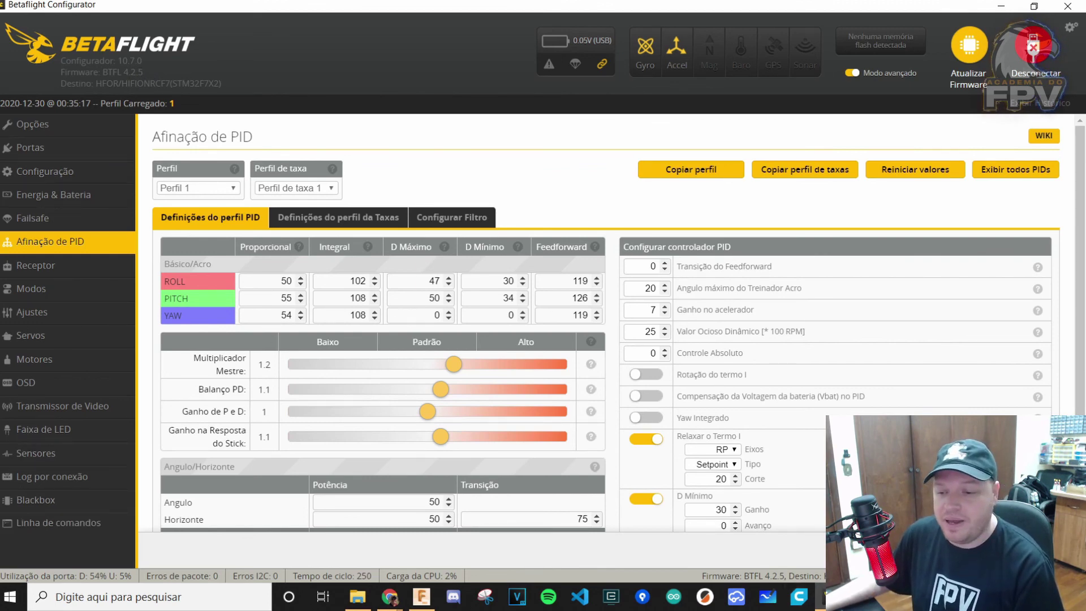
left_click(864, 511)
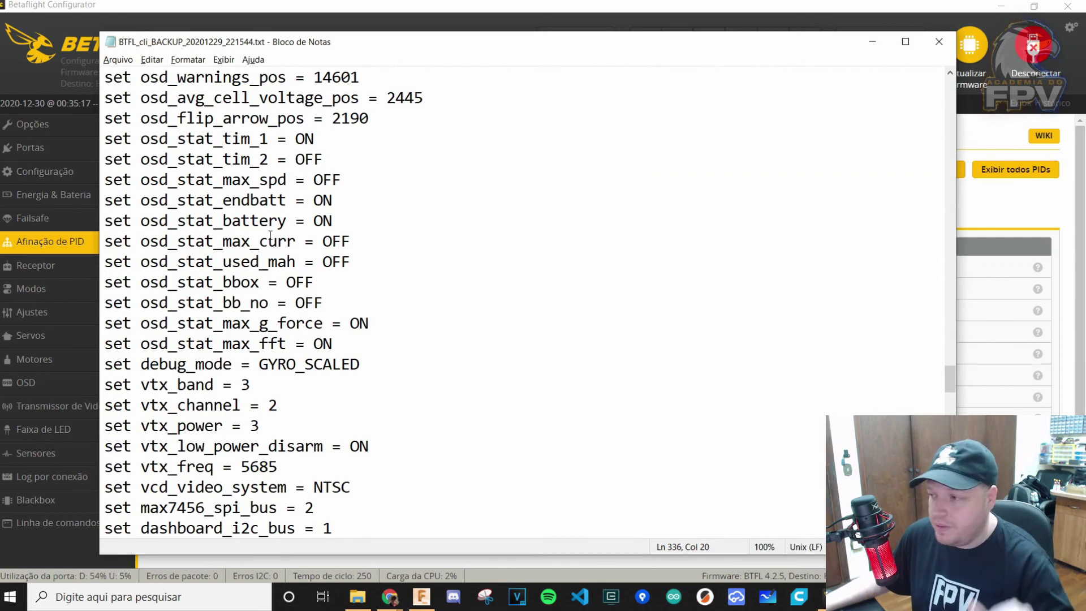
left_click(1001, 221)
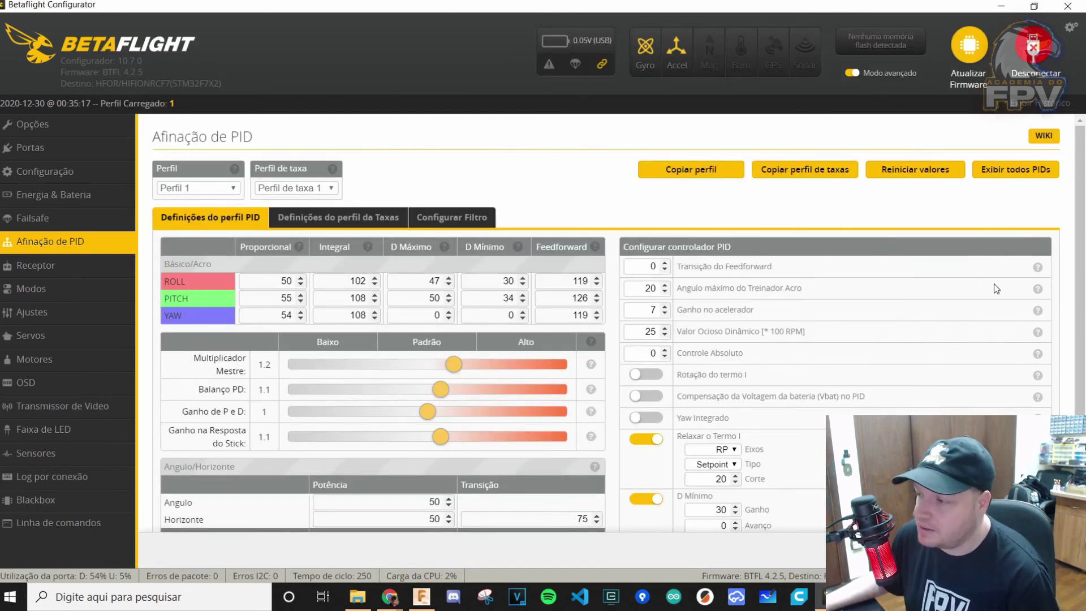
Step: Examine the configurator and firmware versions in the header, highlighting both lines and the middle digit of the firmware version
mouse_move(251, 168)
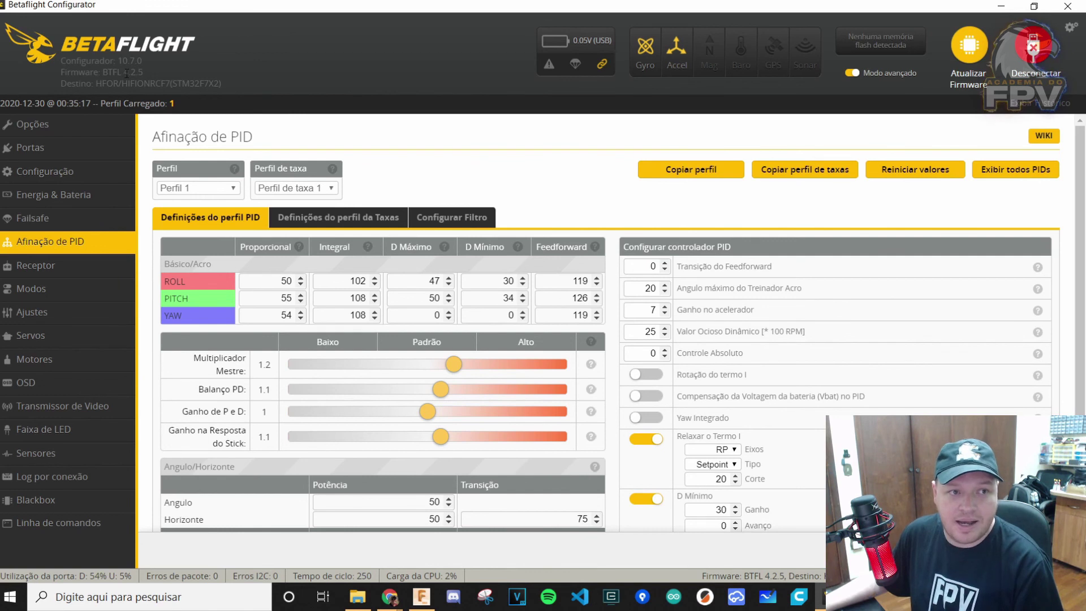
left_click_drag(127, 73, 237, 98)
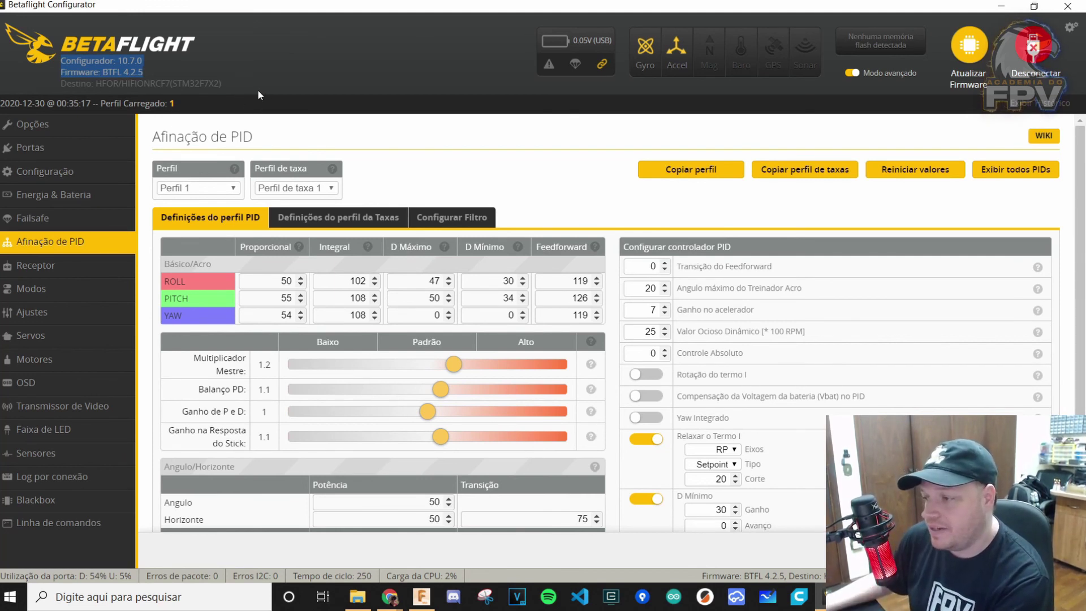
left_click(141, 83)
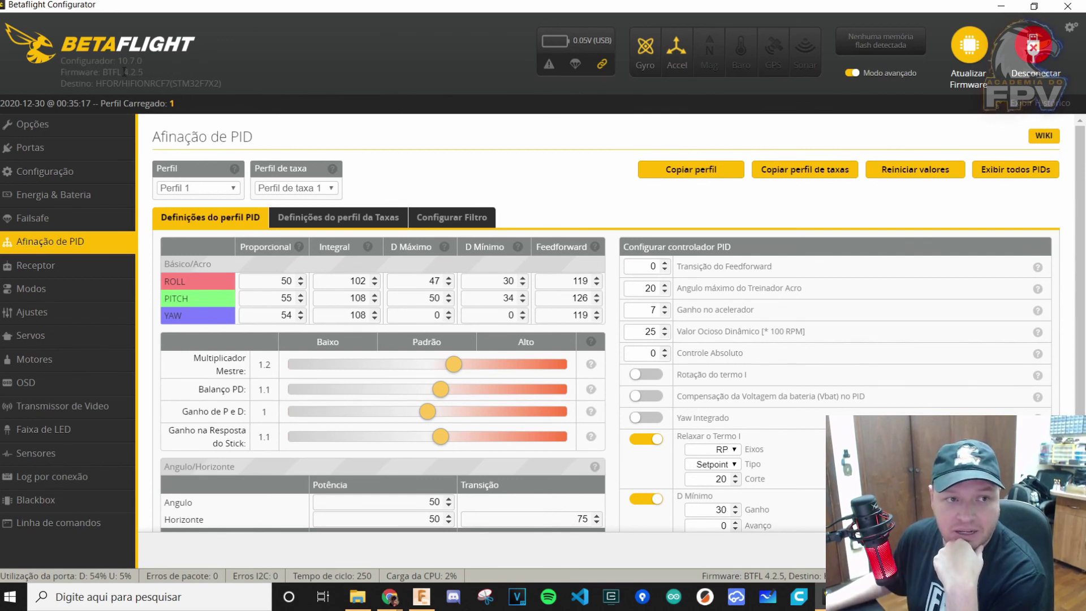
left_click_drag(61, 60, 169, 72)
left_click(172, 73)
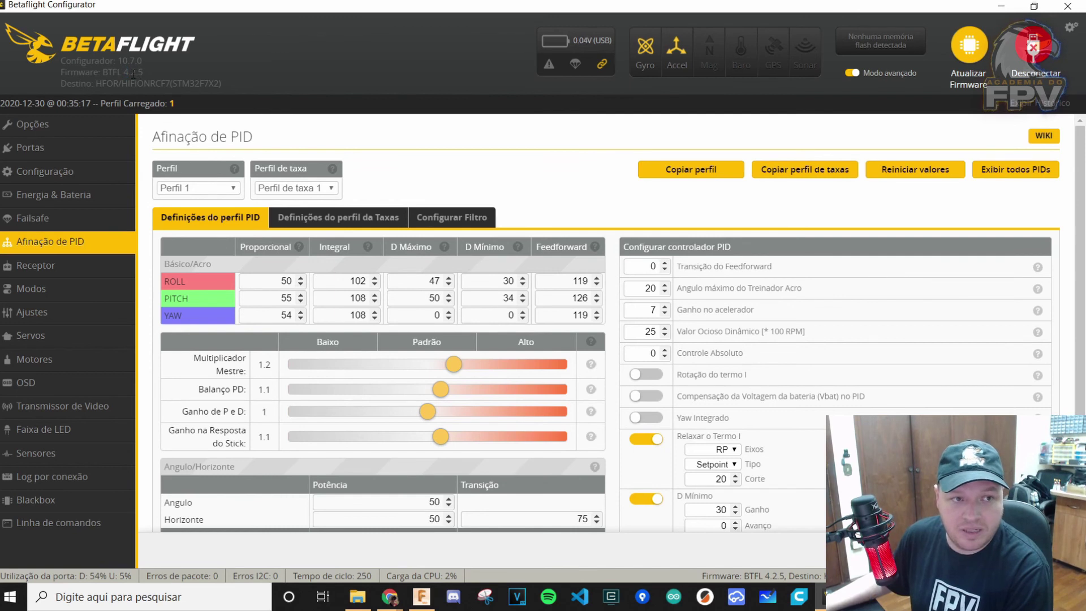
left_click_drag(131, 73, 139, 74)
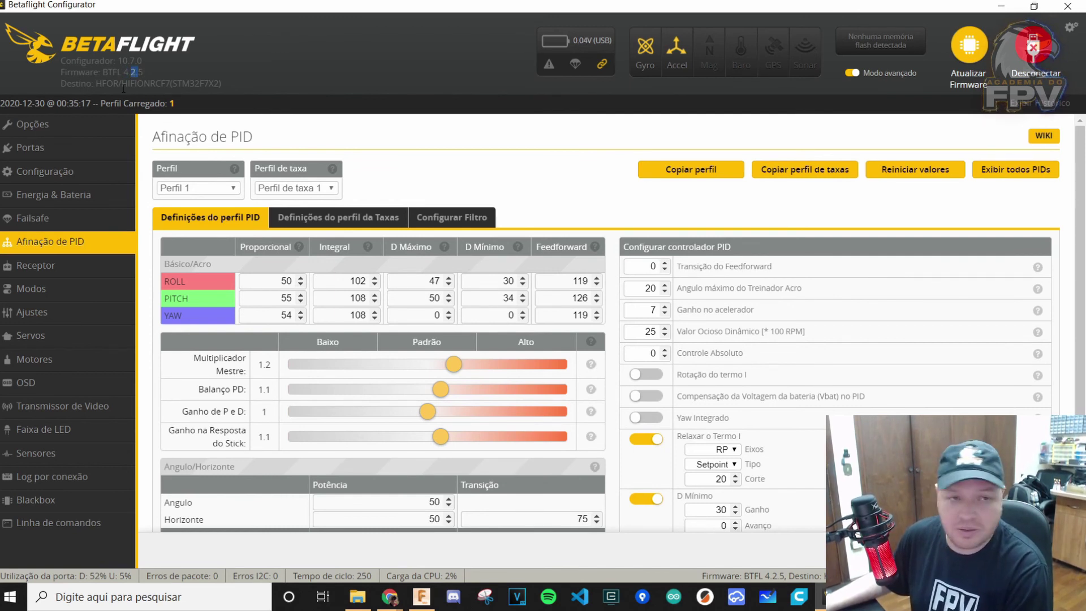
left_click(136, 73)
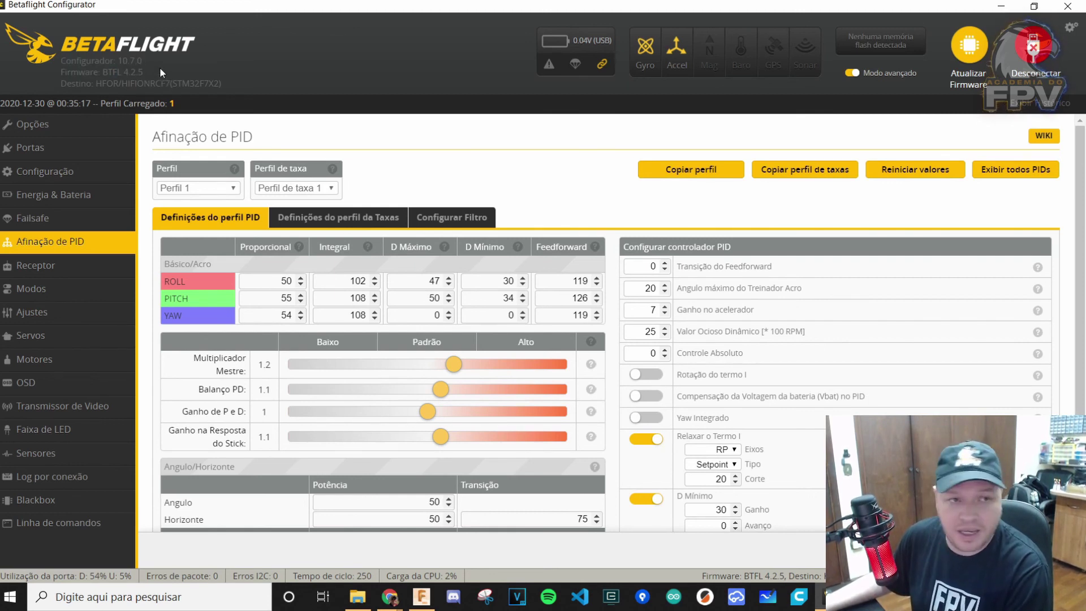
left_click_drag(140, 73, 61, 58)
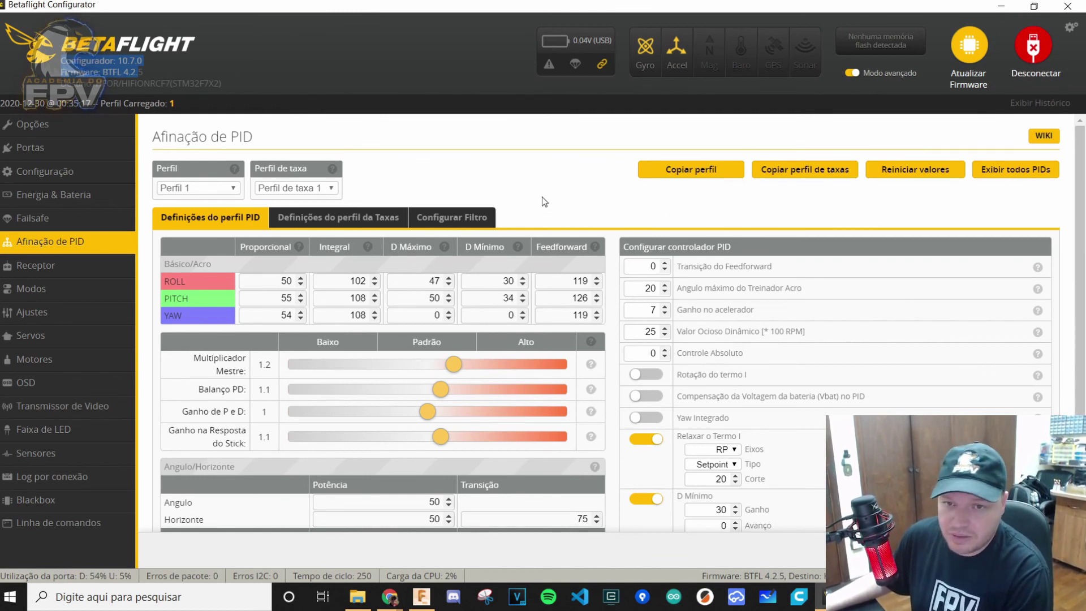
left_click(163, 65)
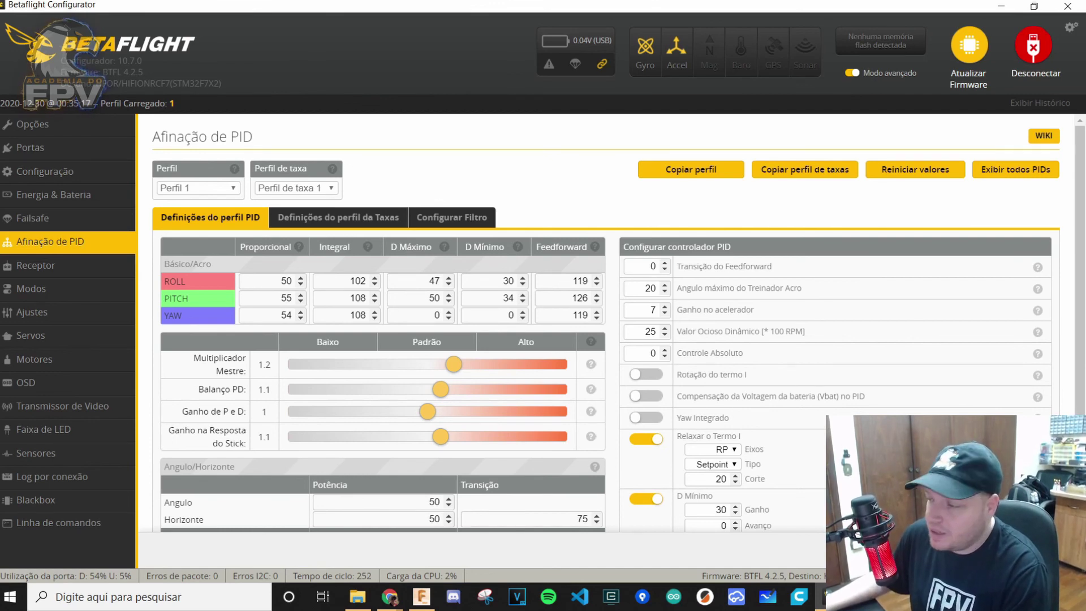
Step: Review PID profile 1 from its gains and sliders down to the angle limit, motor output limit and anti-gravity settings
scroll(605, 322, "down", 4)
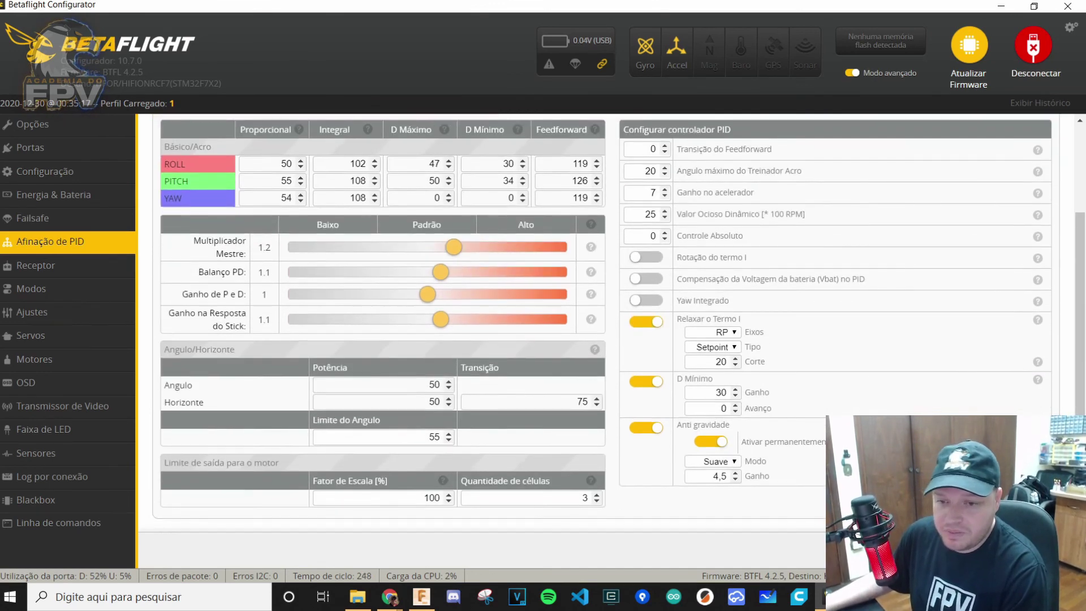
scroll(605, 322, "up", 4)
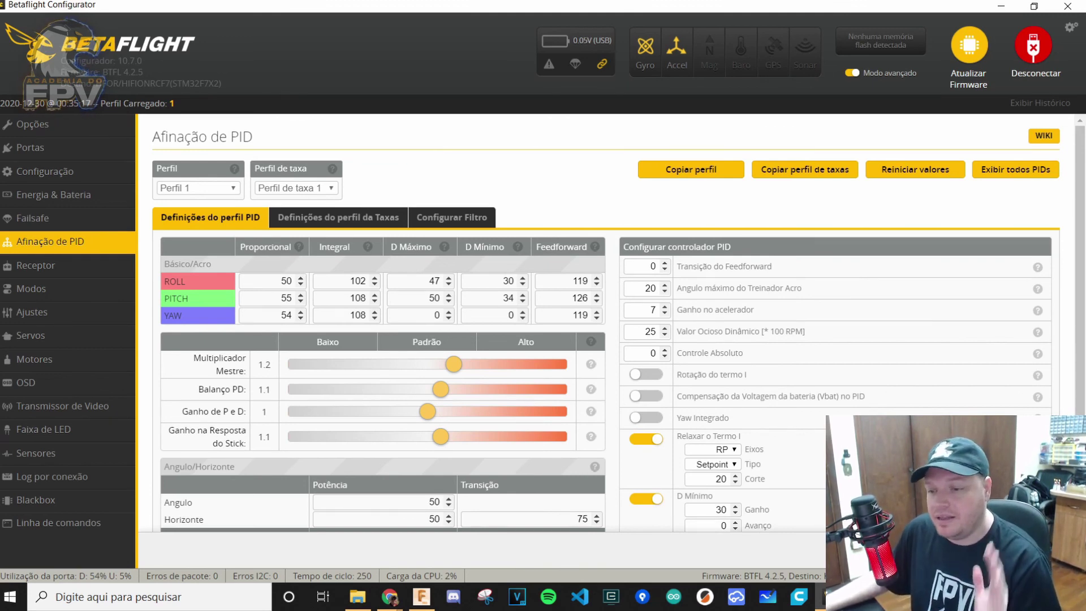
scroll(606, 323, "down", 2)
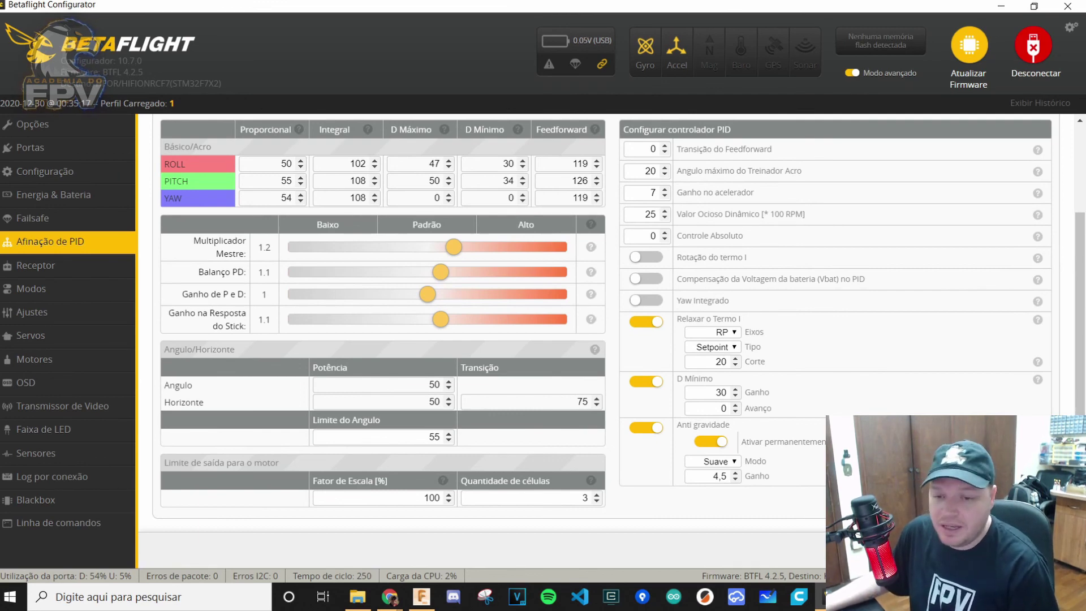
scroll(605, 323, "up", 2)
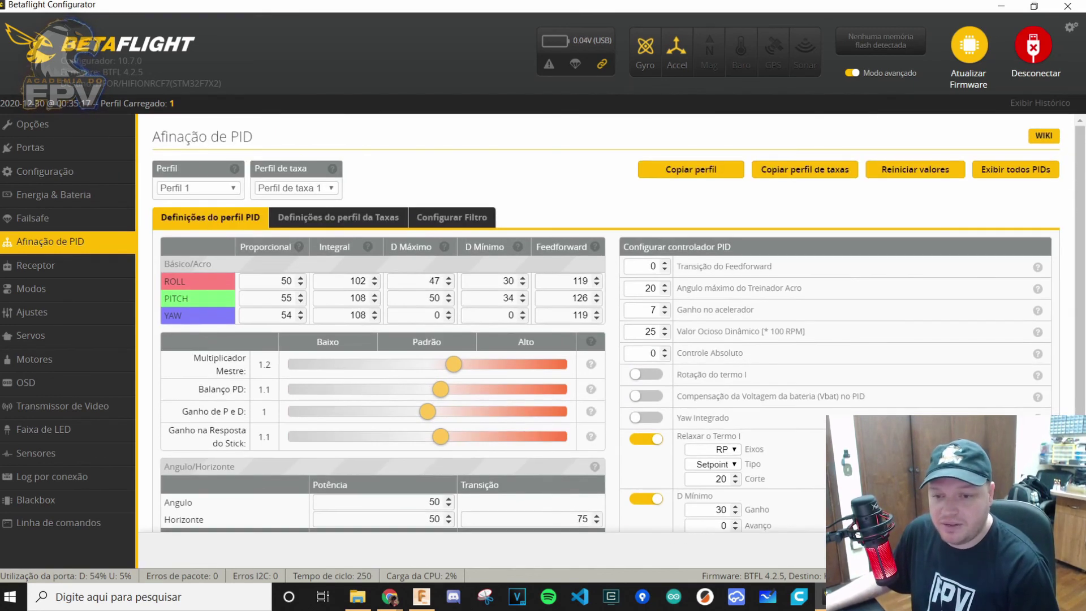